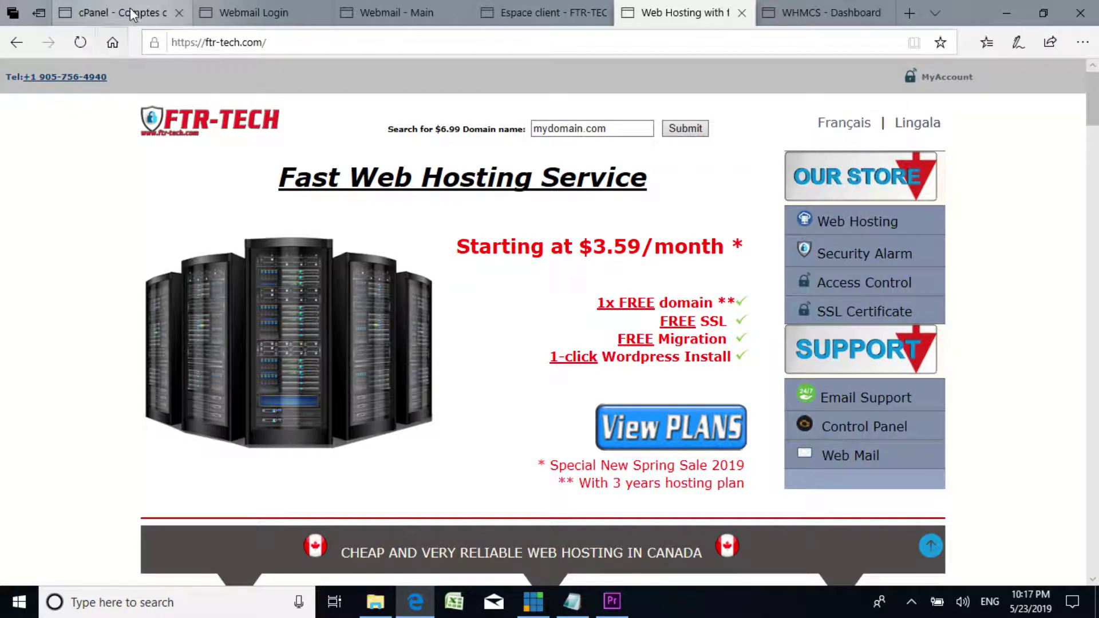
Step: Show the address bar's suggested sites, then dismiss them
mouse_move(131, 13)
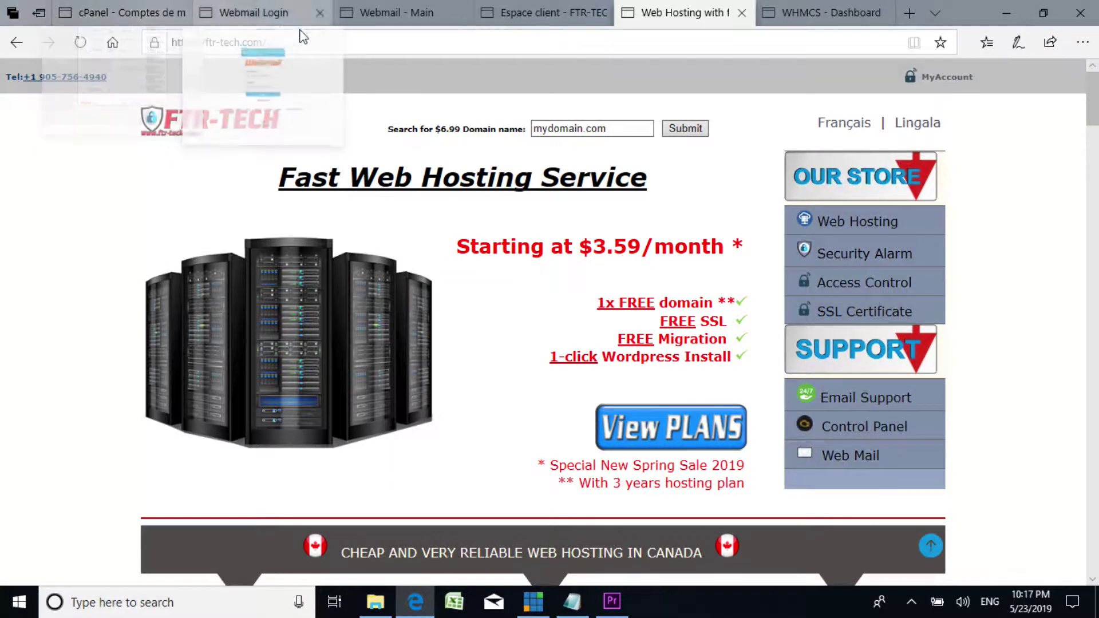
left_click(388, 45)
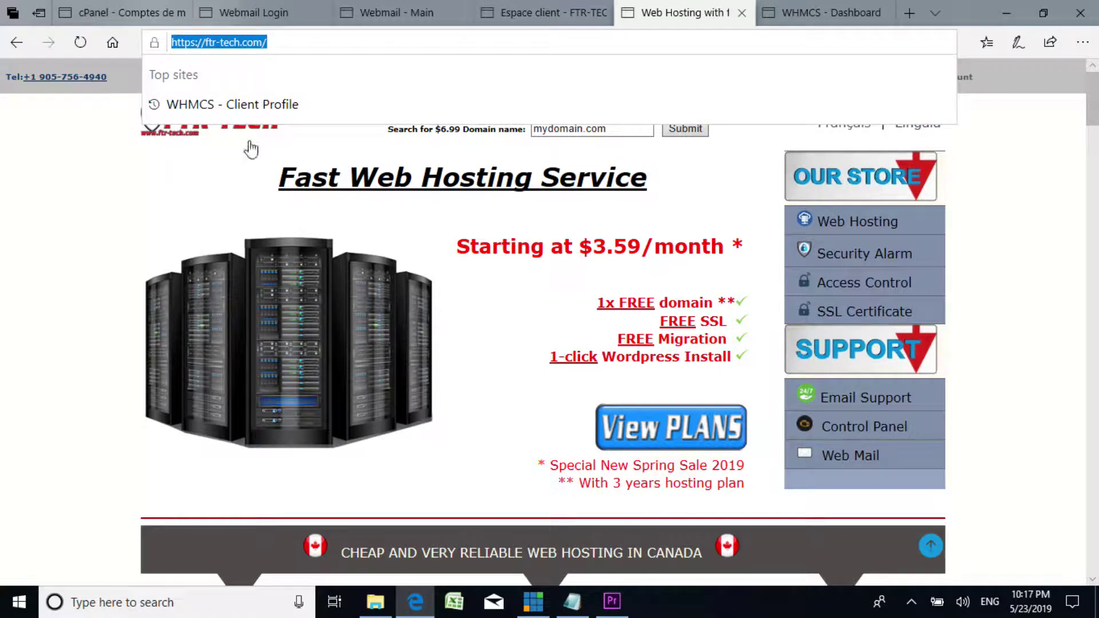
left_click(1006, 158)
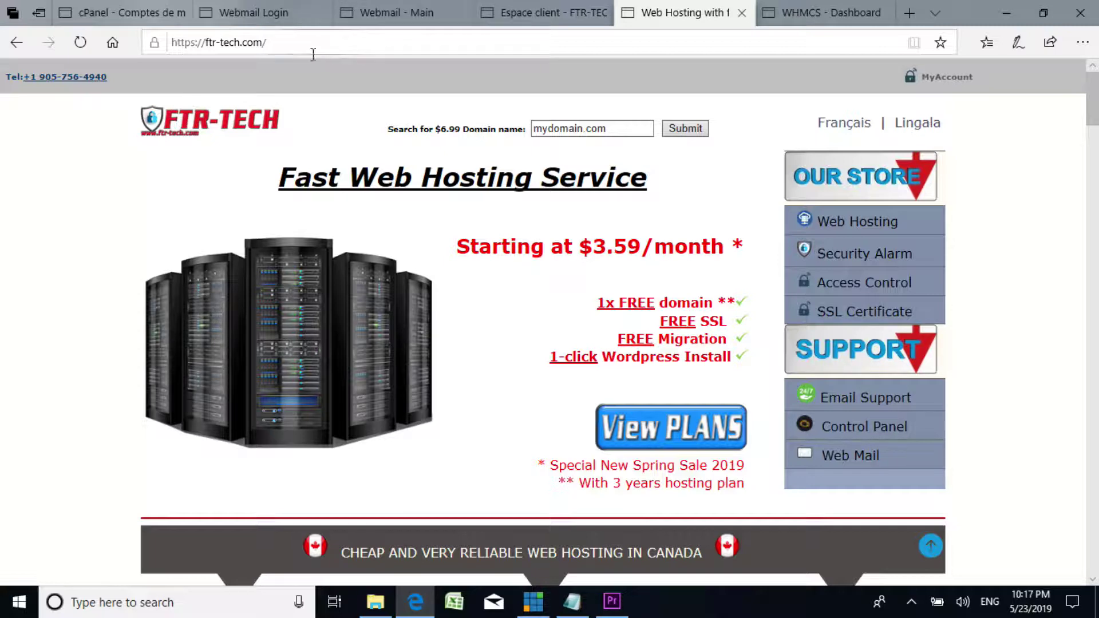
Step: Look over the cPanel email accounts, webmail login, Roundcube mailbox and client area pages
left_click(122, 5)
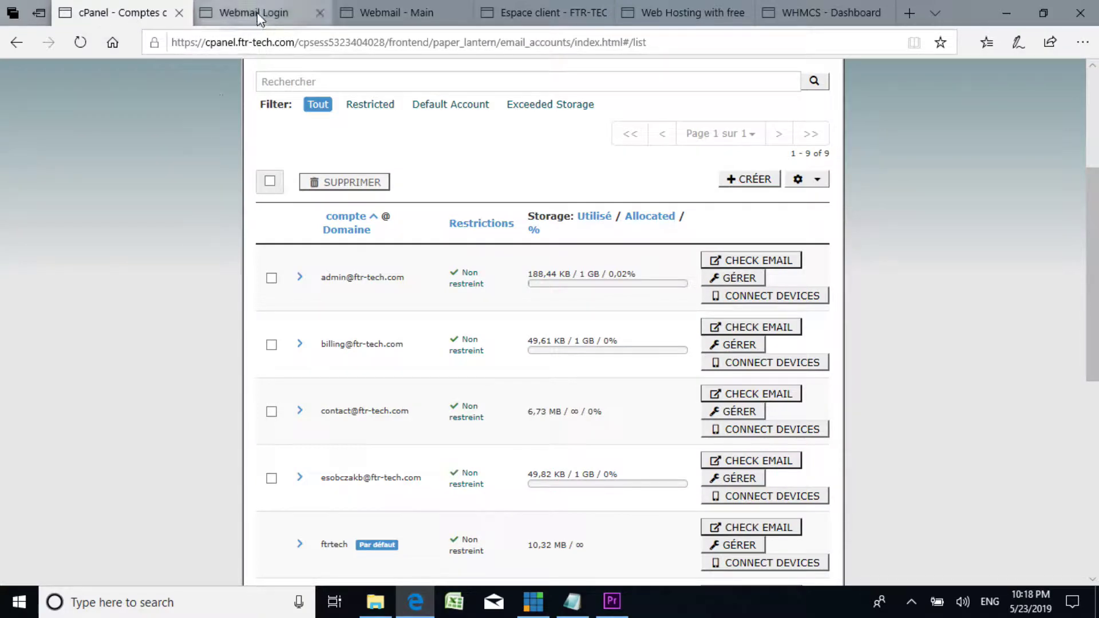
left_click(259, 14)
left_click(389, 13)
left_click(529, 12)
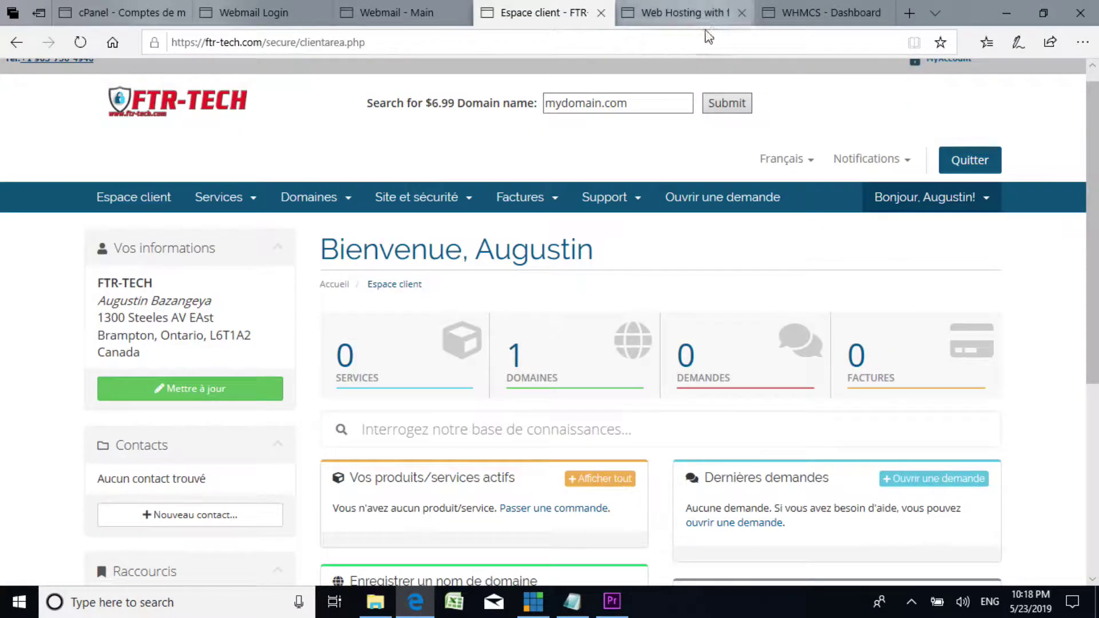
scroll(524, 340, "down", 1)
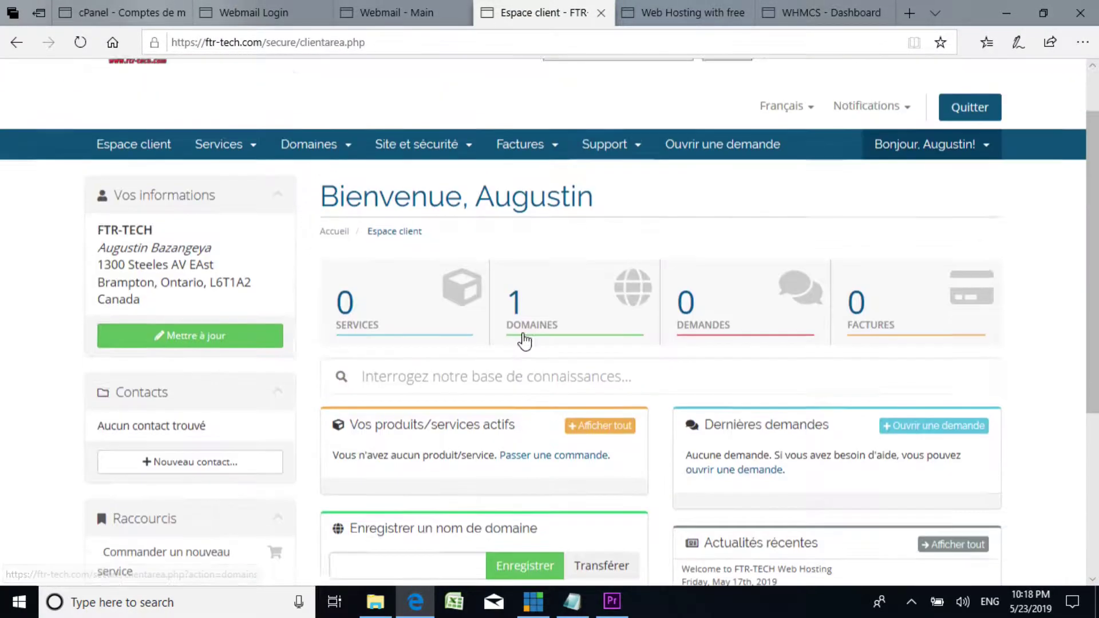
scroll(525, 341, "up", 1)
scroll(400, 282, "down", 5)
scroll(380, 177, "up", 5)
scroll(361, 401, "down", 4)
scroll(241, 86, "up", 4)
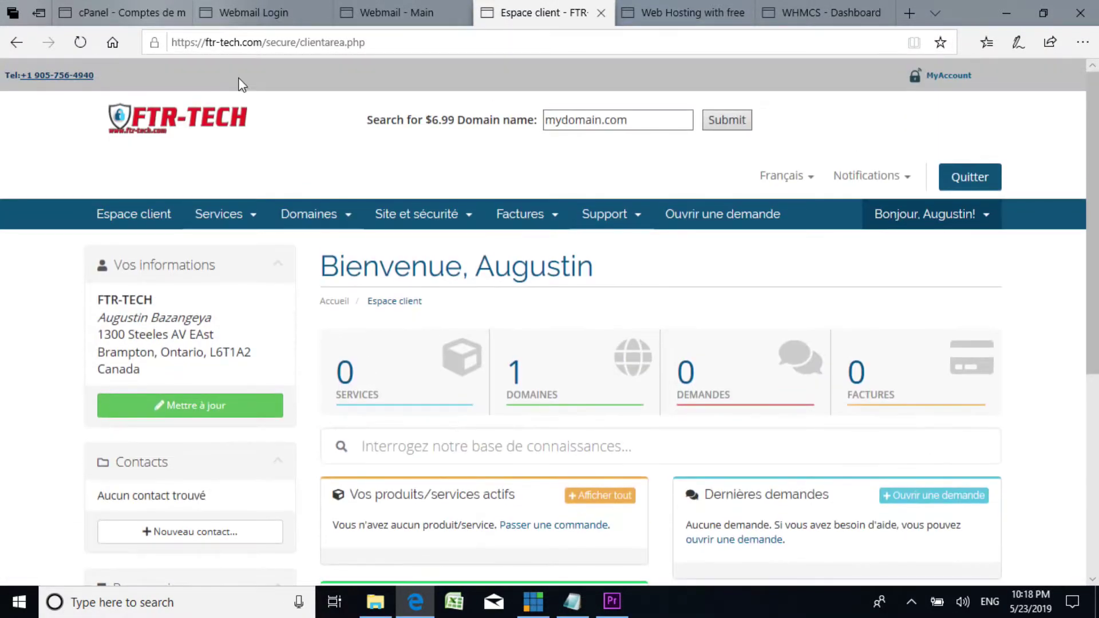
Step: Cycle back through the open pages and end on the webmail's Invoice Payment Confirmation email
left_click(143, 13)
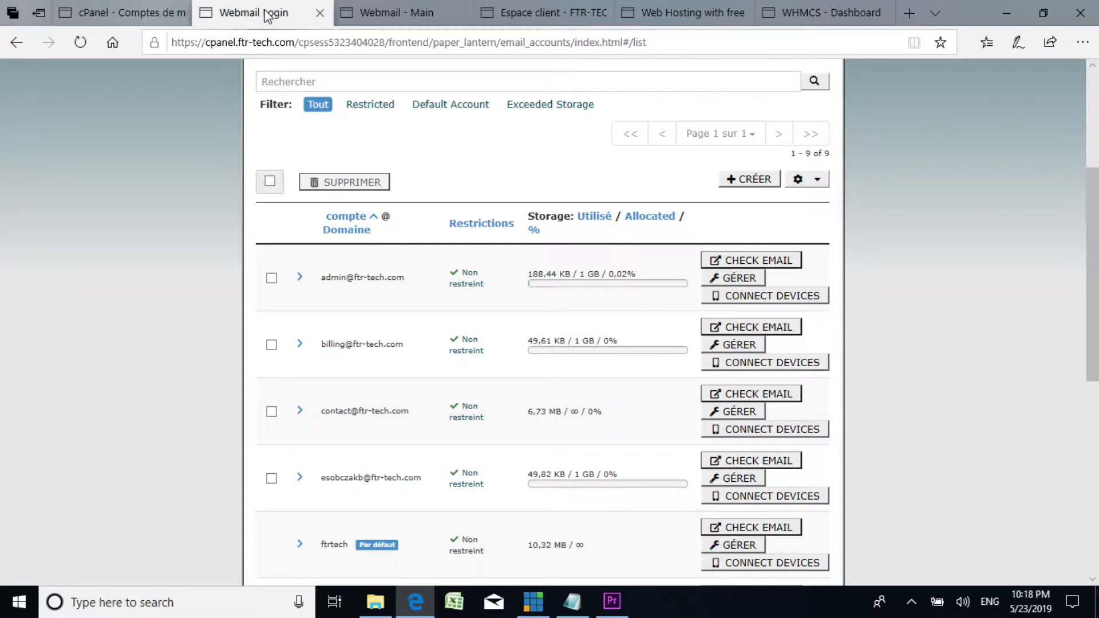
left_click(263, 12)
left_click(404, 13)
left_click(541, 14)
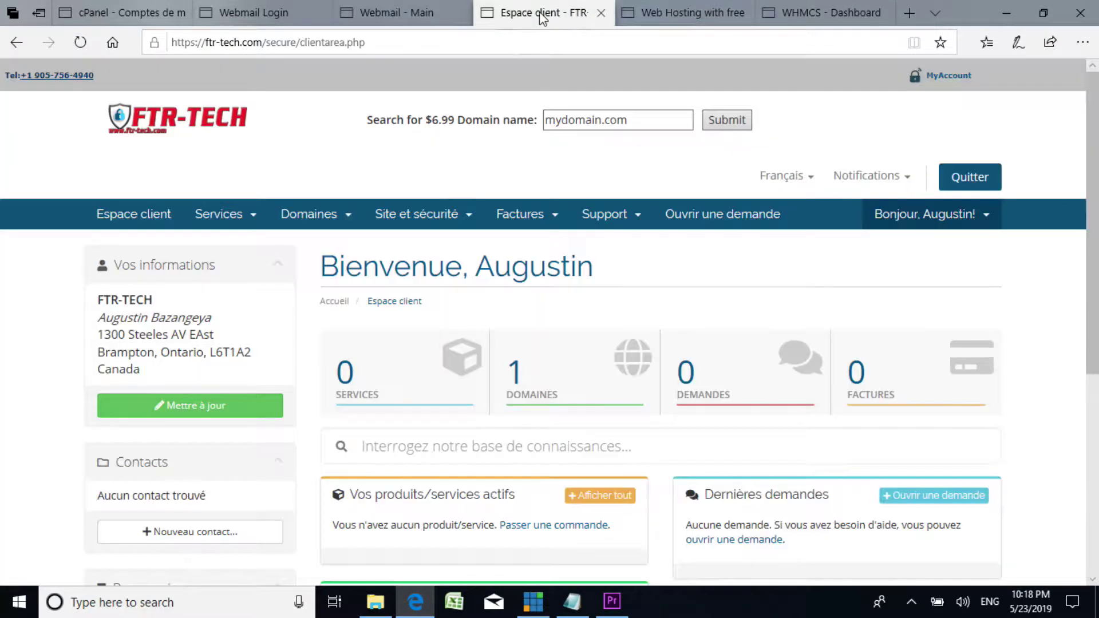
left_click(415, 13)
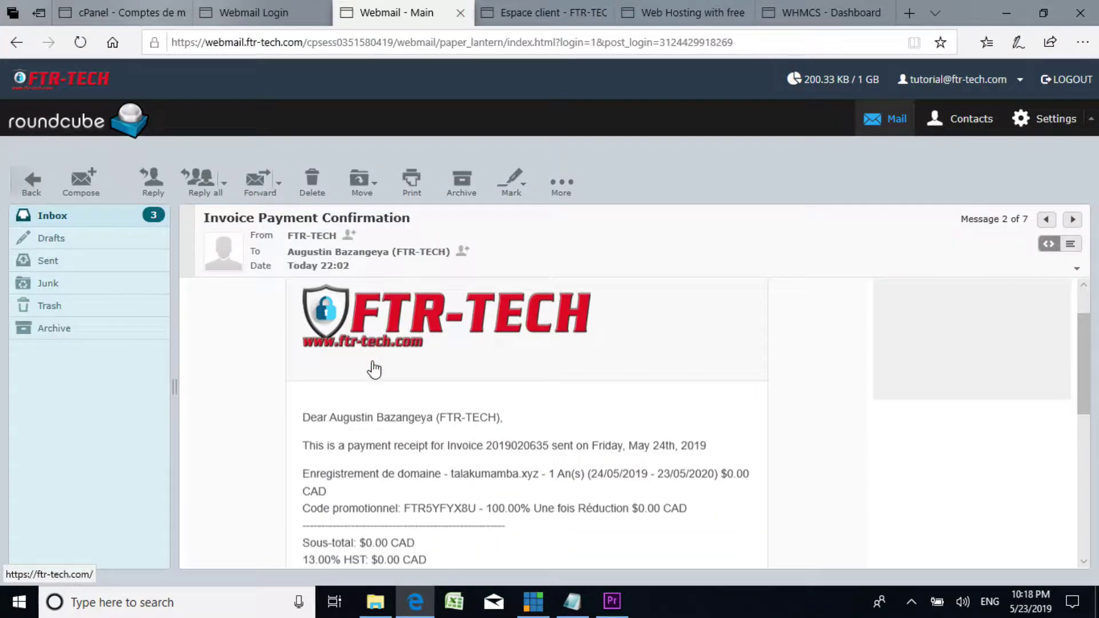
scroll(402, 373, "down", 1)
scroll(515, 406, "down", 1)
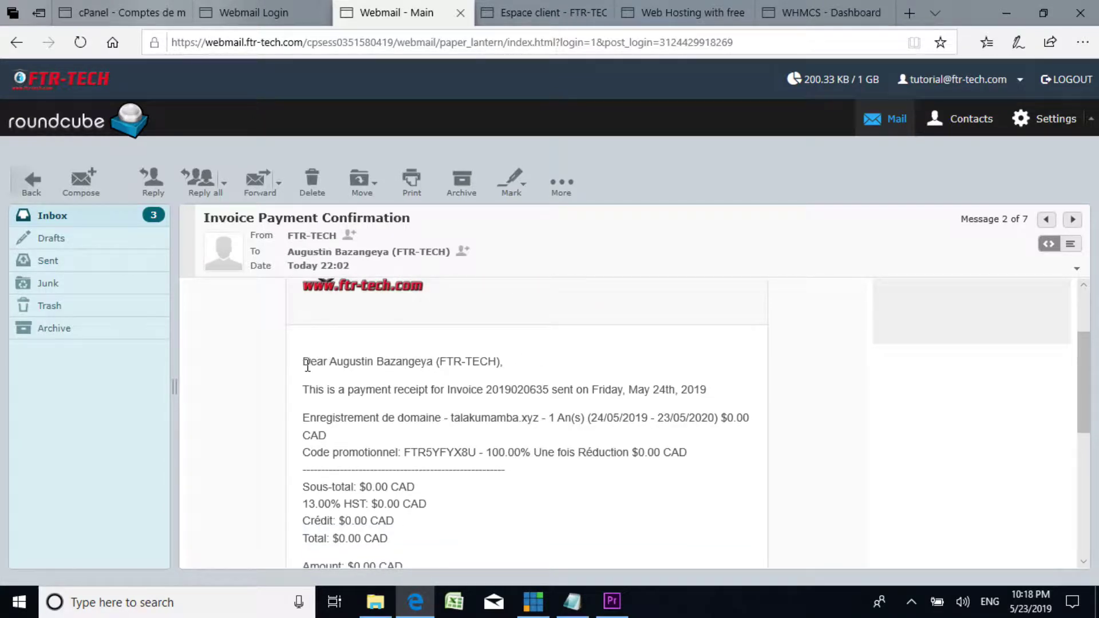
key("ctrl+a")
left_click(436, 366)
scroll(409, 395, "down", 3)
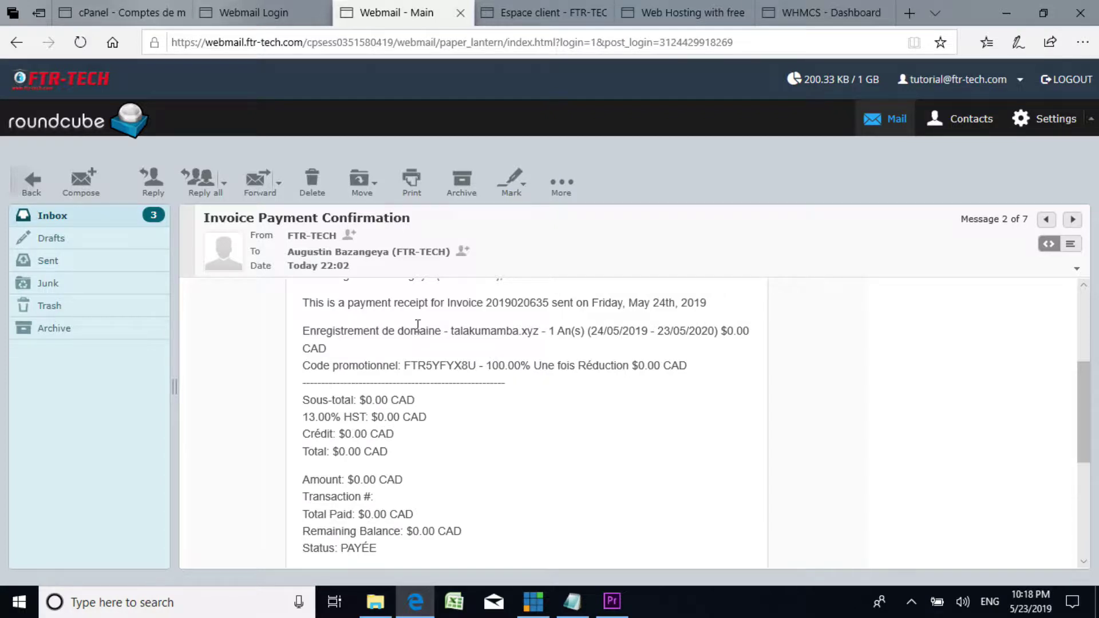
scroll(560, 358, "up", 2)
scroll(560, 357, "down", 2)
scroll(612, 372, "down", 5)
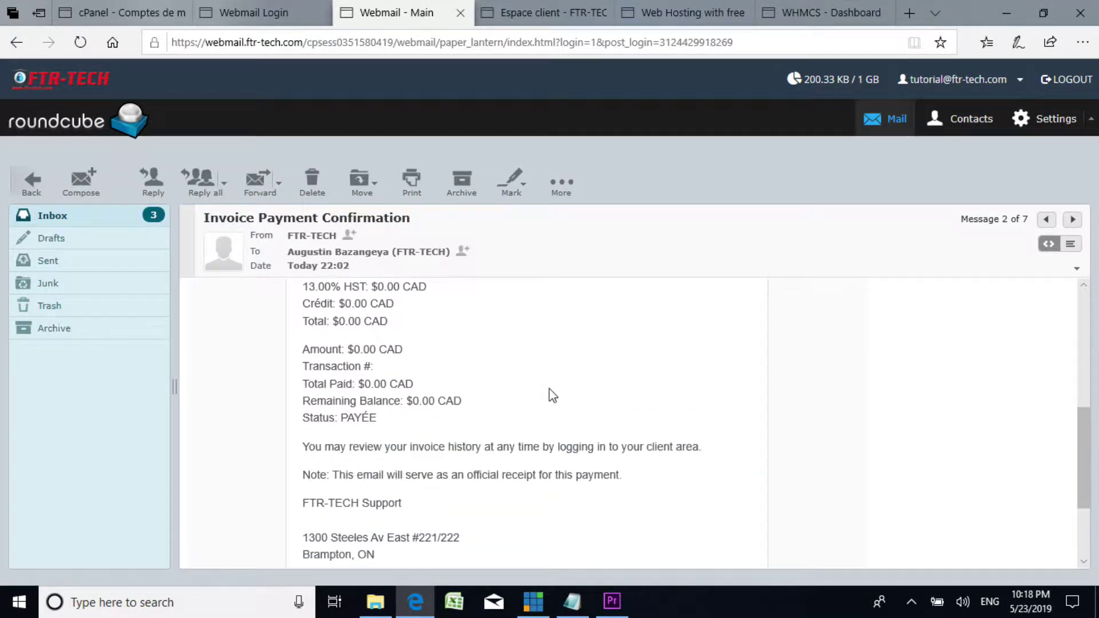
scroll(467, 394, "up", 7)
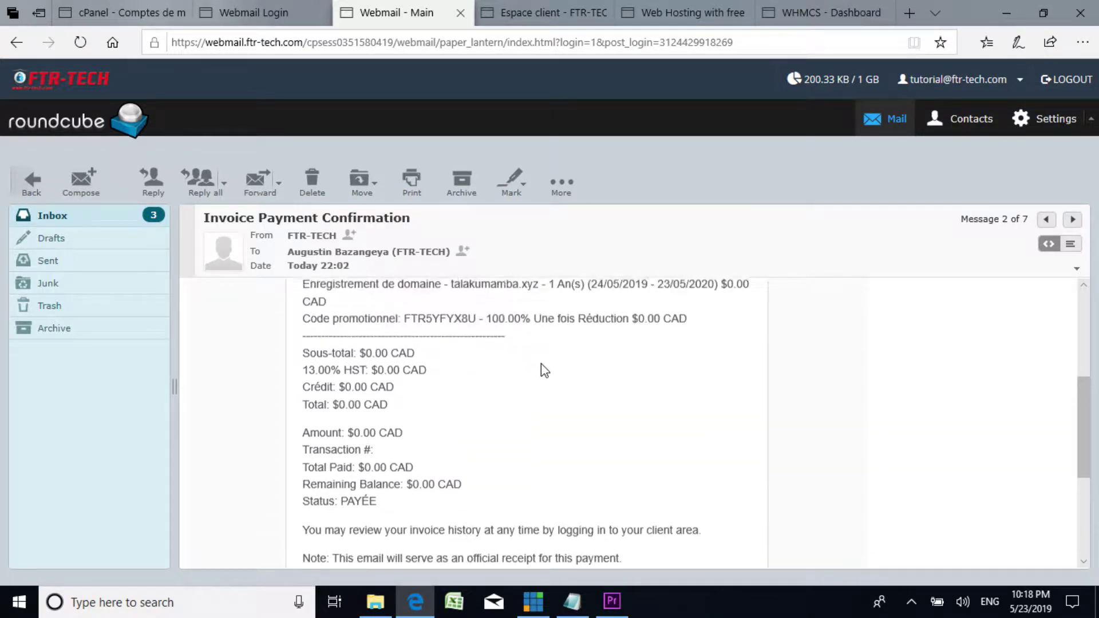
scroll(549, 375, "down", 3)
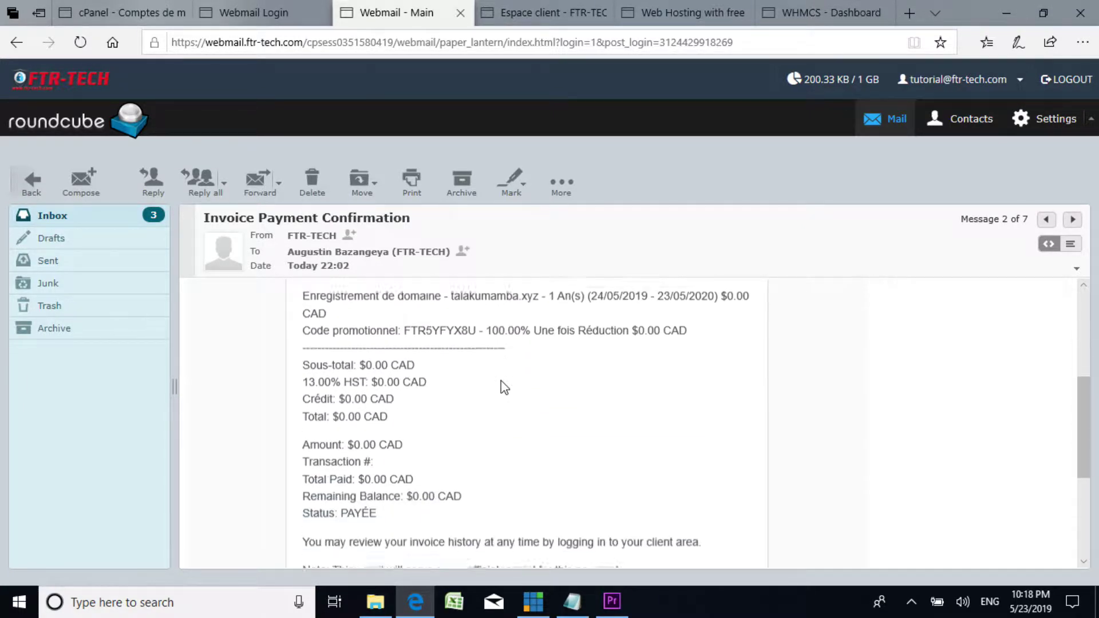
scroll(338, 337, "down", 3)
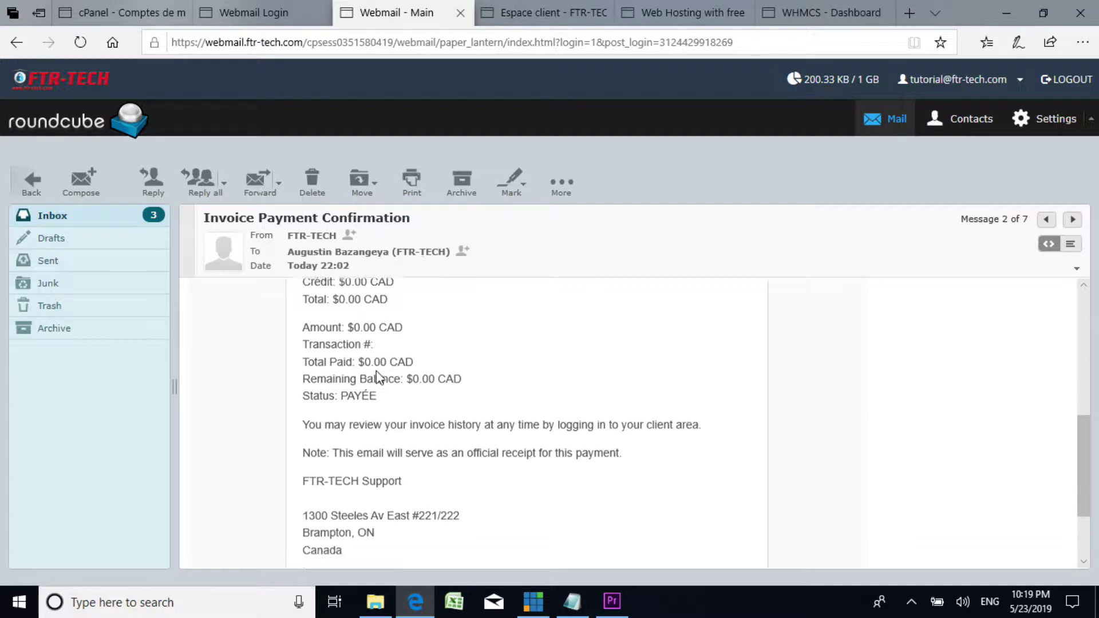
scroll(504, 375, "up", 3)
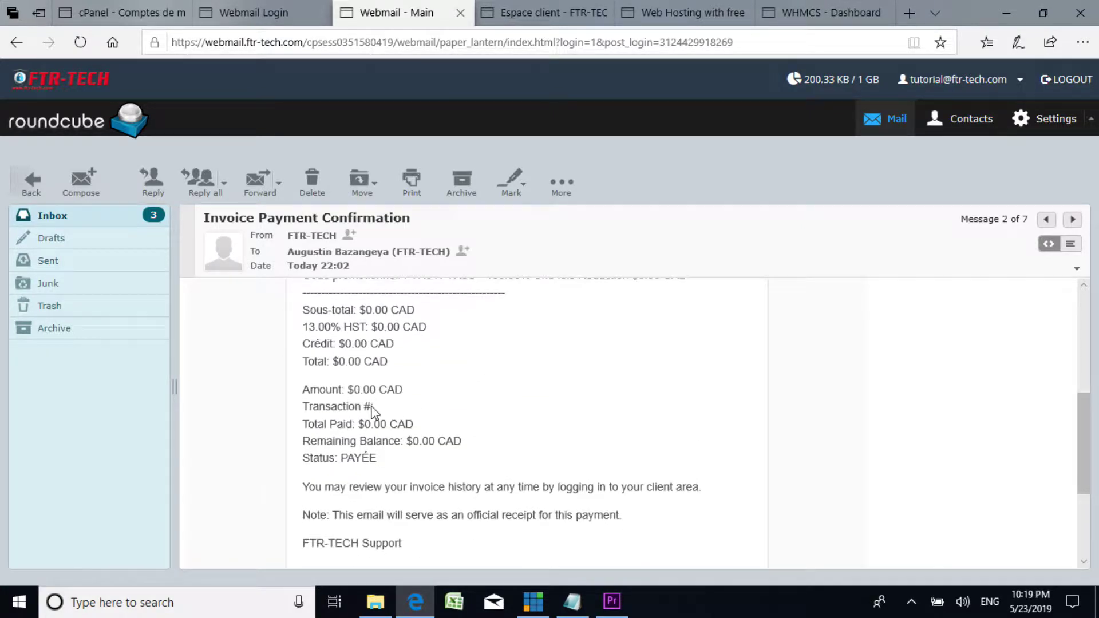
left_click(309, 389, "shift")
left_click(406, 400)
triple_click(346, 389)
left_click(392, 395)
scroll(473, 369, "up", 3)
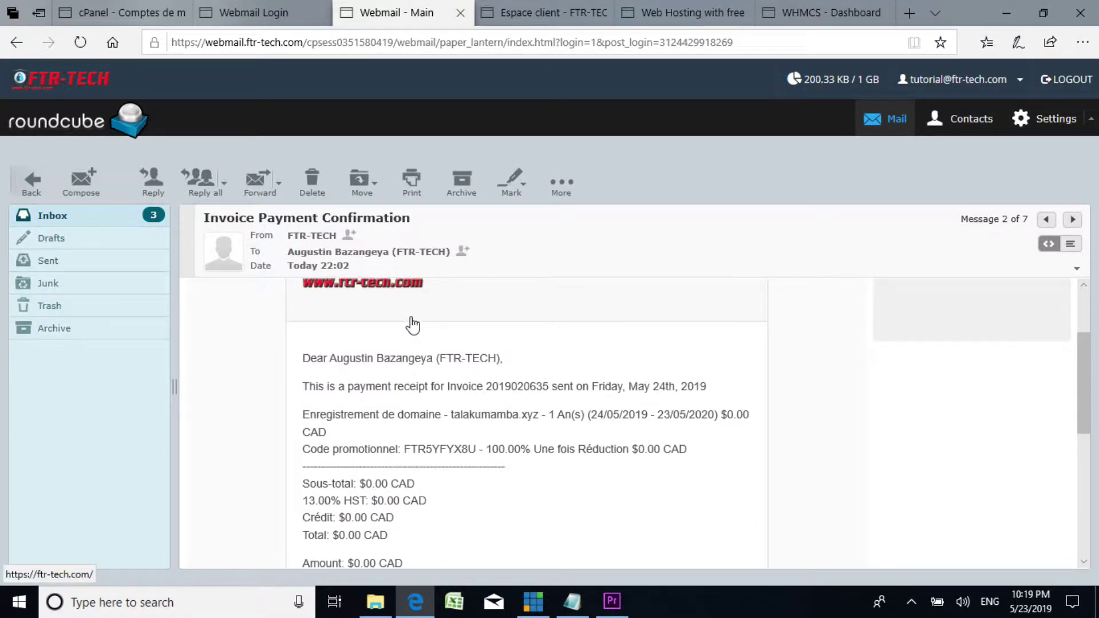
scroll(412, 323, "up", 2)
left_click(86, 13)
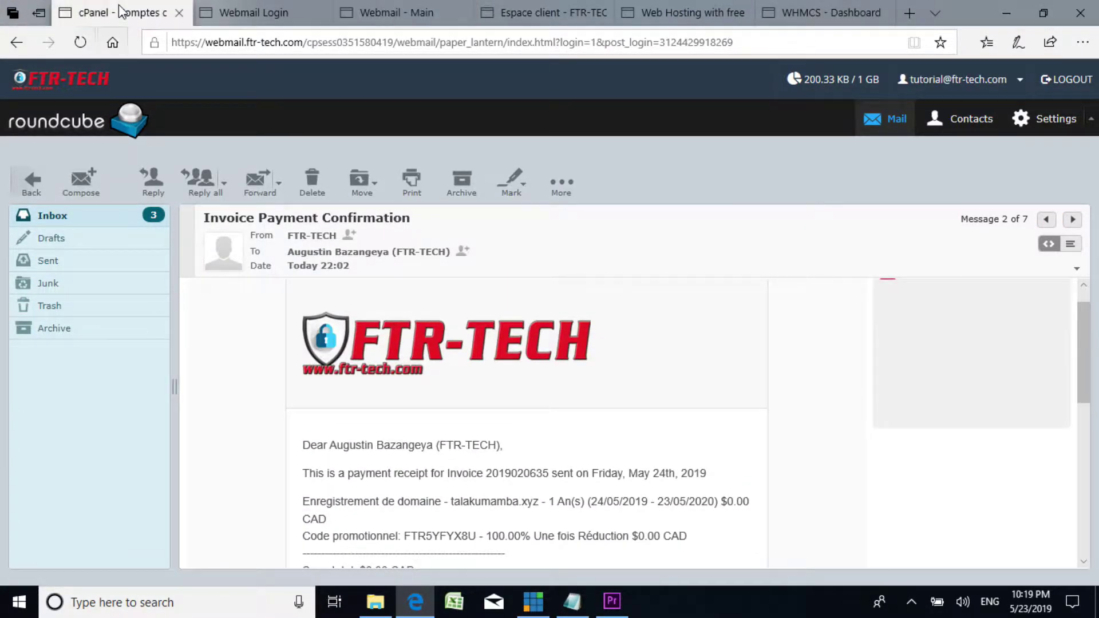
Step: Restore the Notepad tutorial notes, review the Get Web Hosting step, then minimize Notepad
left_click(572, 601)
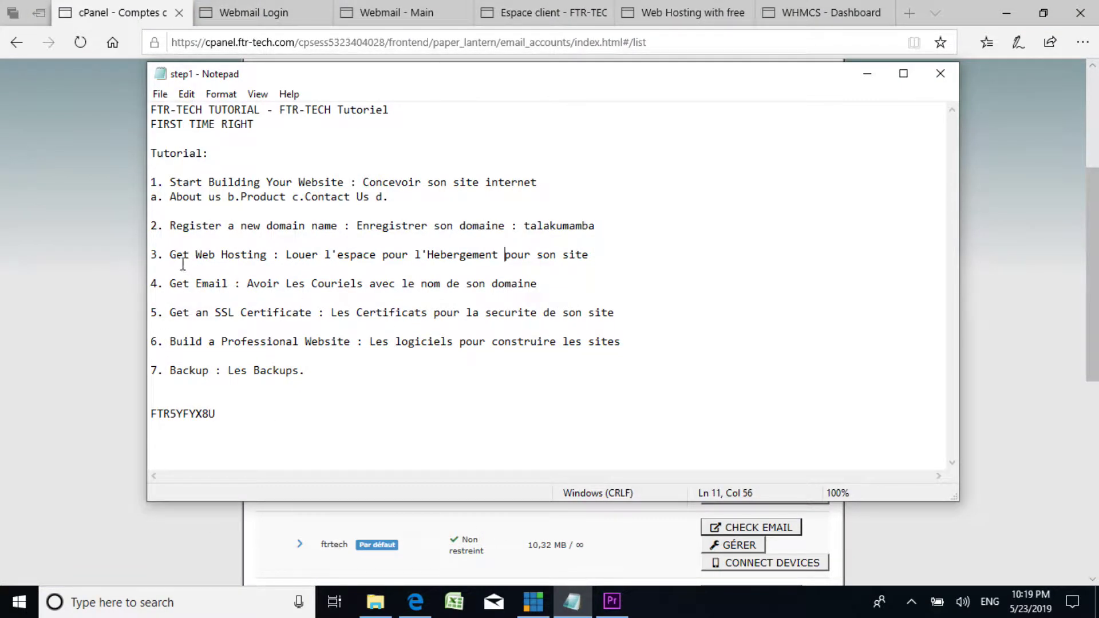
left_click_drag(170, 254, 593, 251)
left_click(385, 269)
left_click(868, 74)
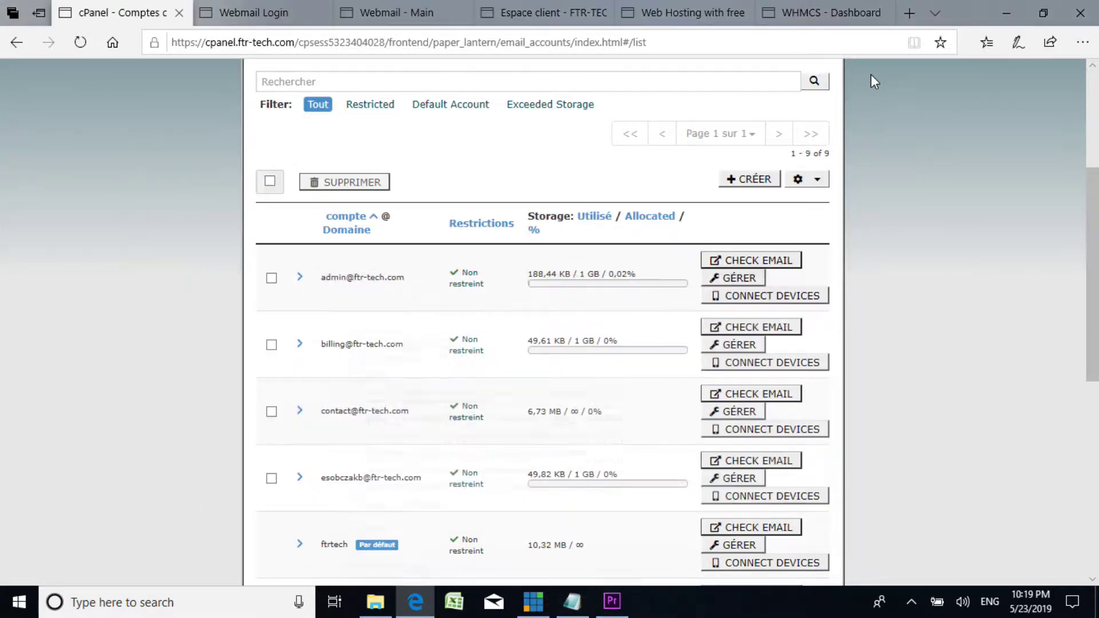
Step: Cycle through the webmail, client area, WHMCS dashboard and hosting homepage tabs, ending on the hosting homepage
left_click(237, 8)
left_click(390, 11)
left_click(538, 12)
left_click(693, 12)
left_click(809, 13)
left_click(686, 17)
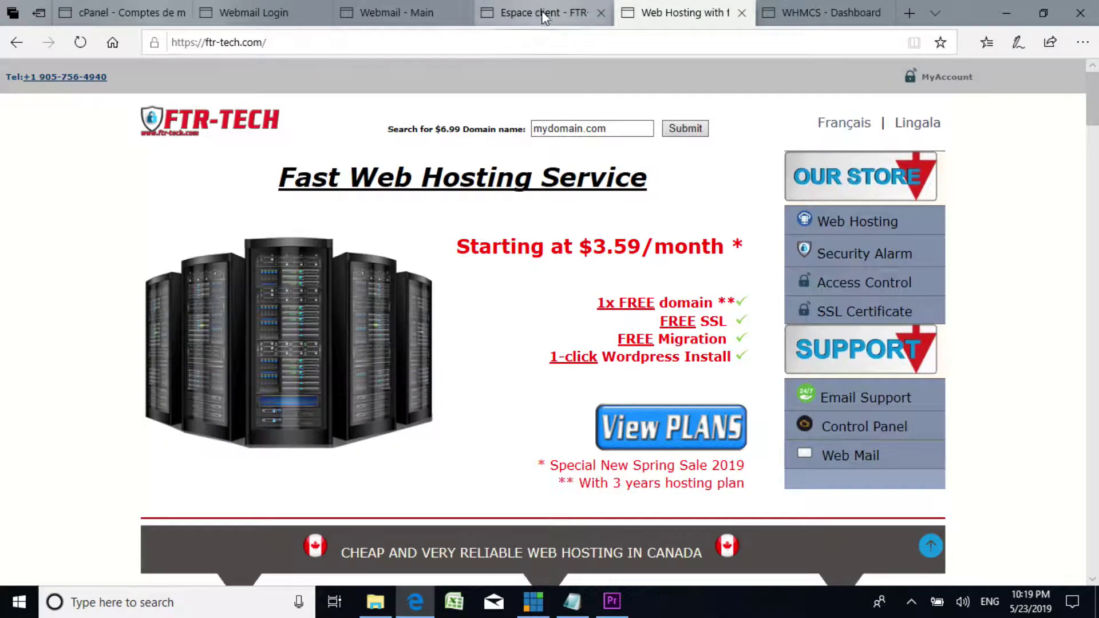
left_click(539, 11)
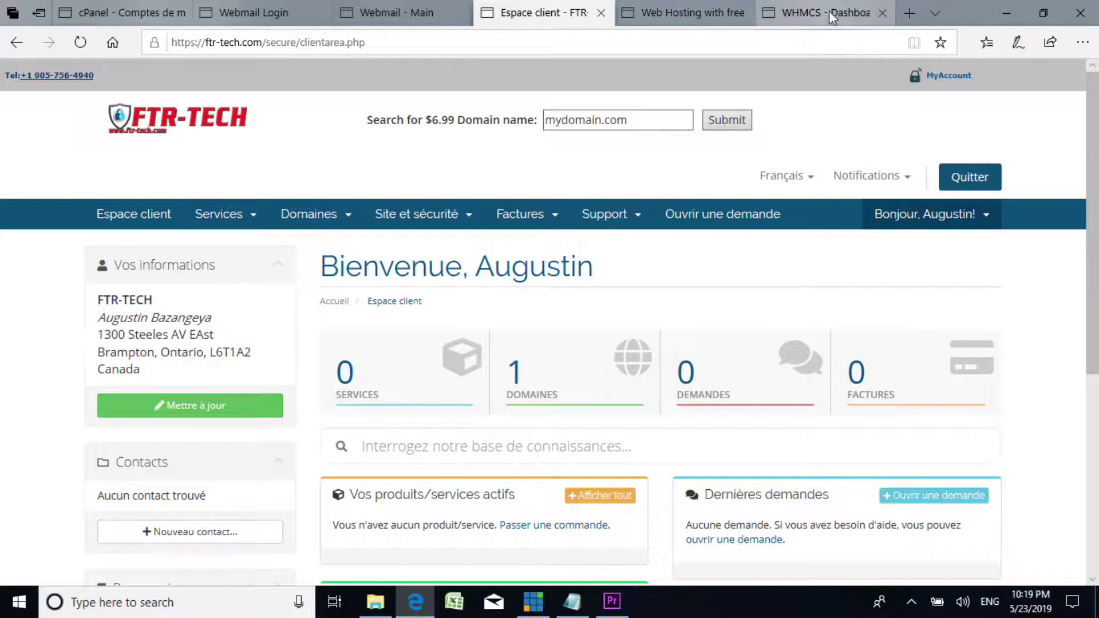
left_click(678, 12)
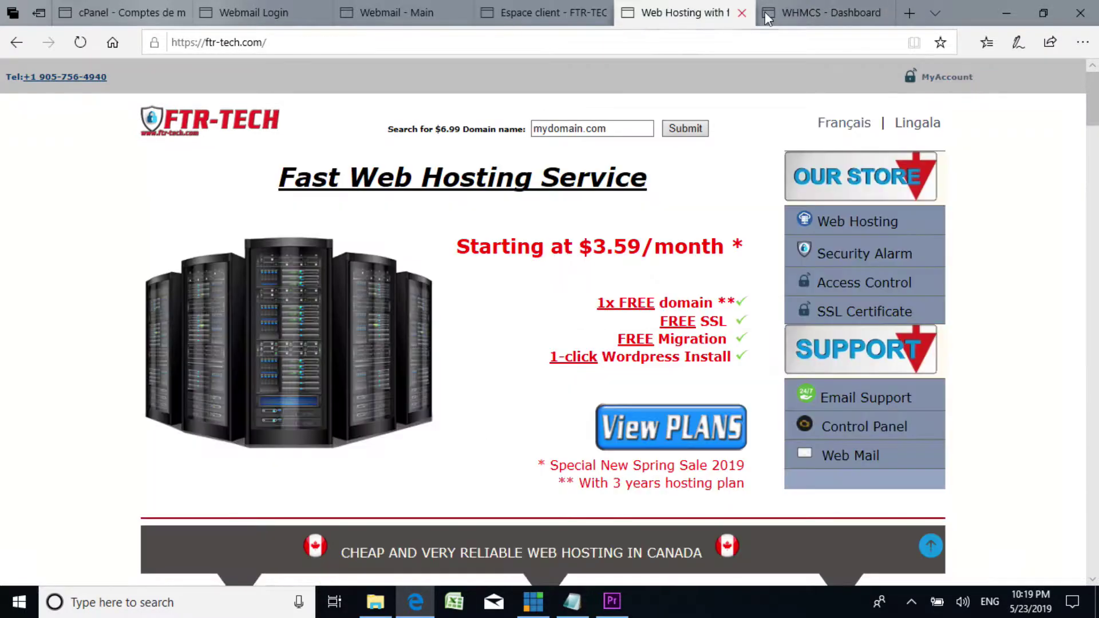
left_click(801, 14)
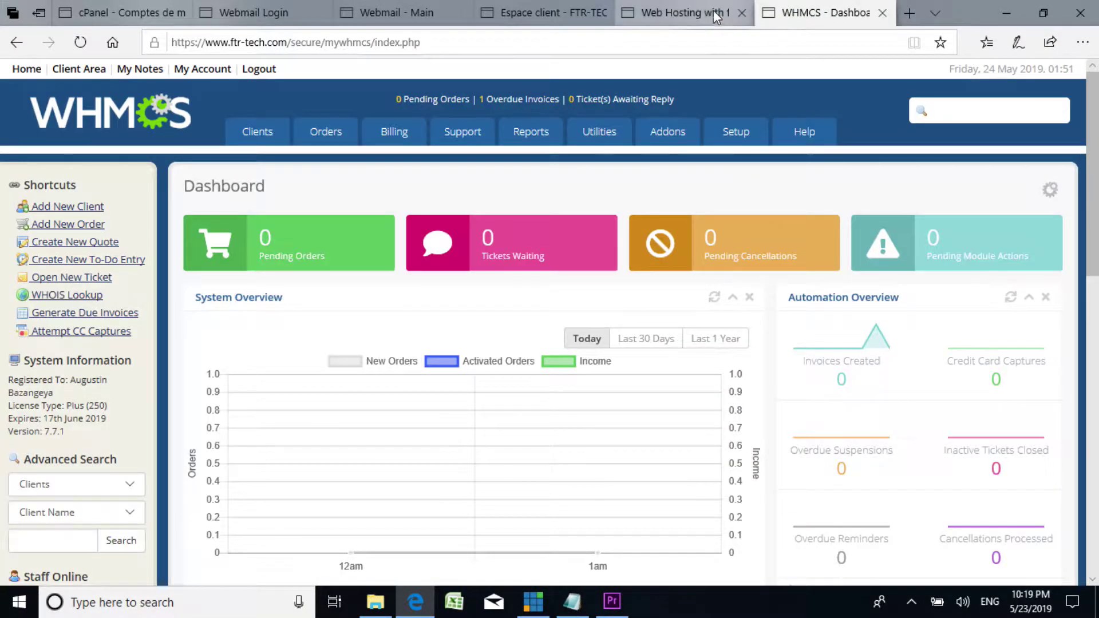
left_click(678, 16)
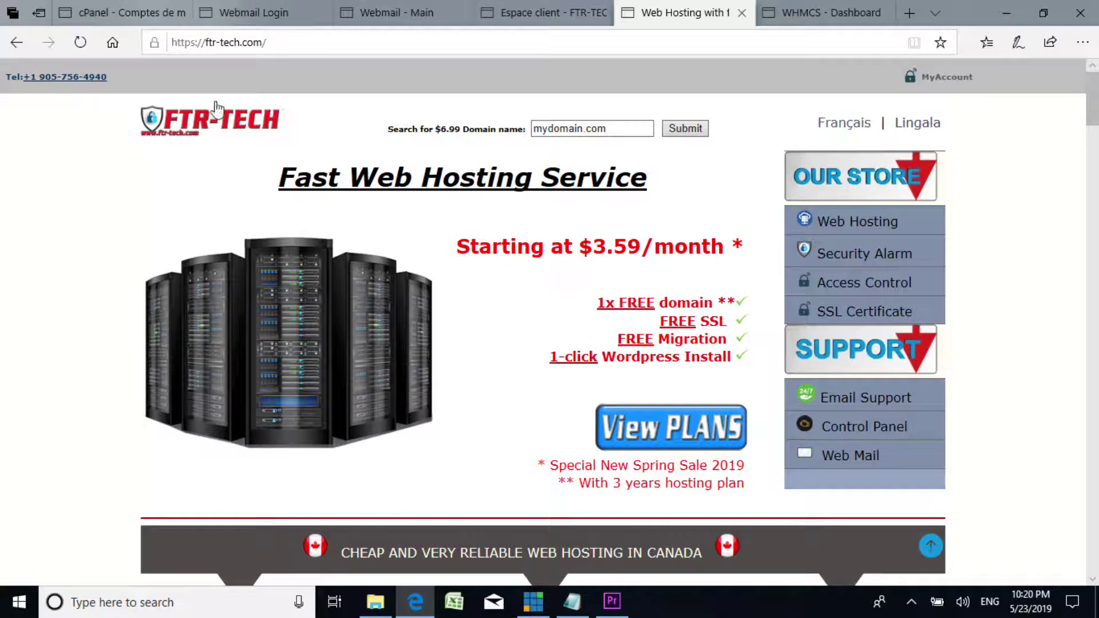
Step: Highlight the 1x FREE domain offer, the 3-year hosting note and the FREE SSL feature on the homepage
left_click(803, 5)
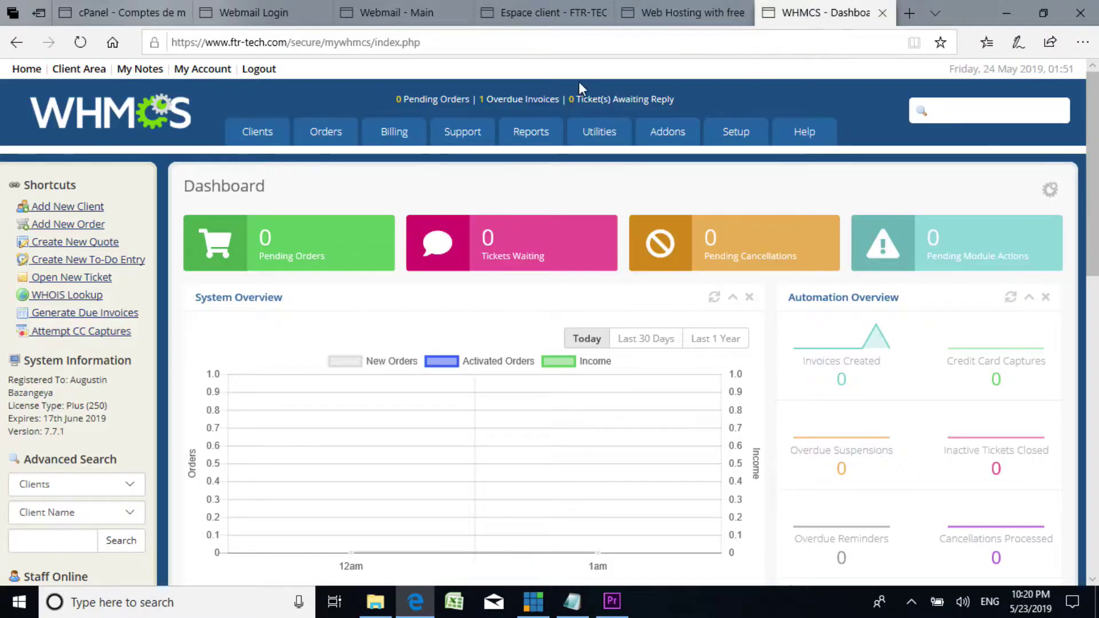
left_click(709, 11)
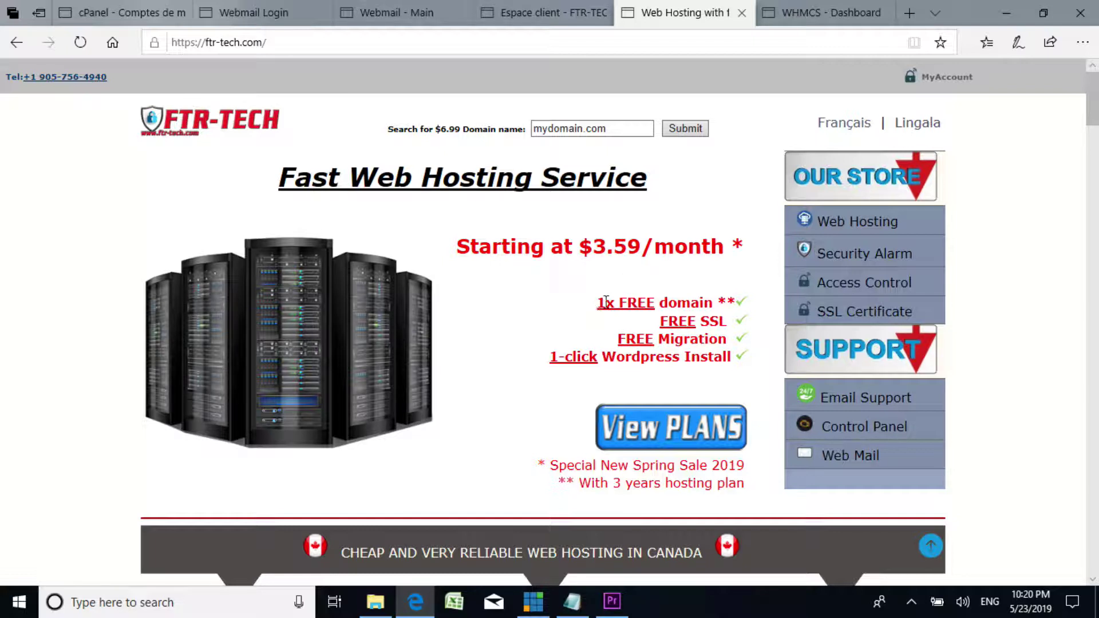
left_click_drag(603, 302, 714, 300)
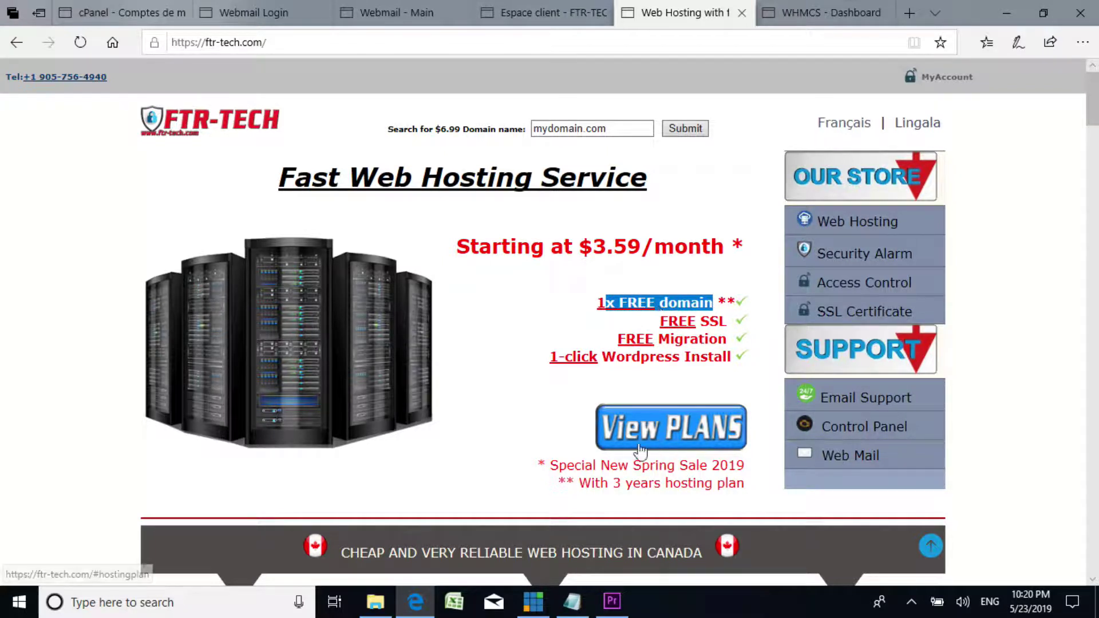
left_click_drag(553, 485, 760, 490)
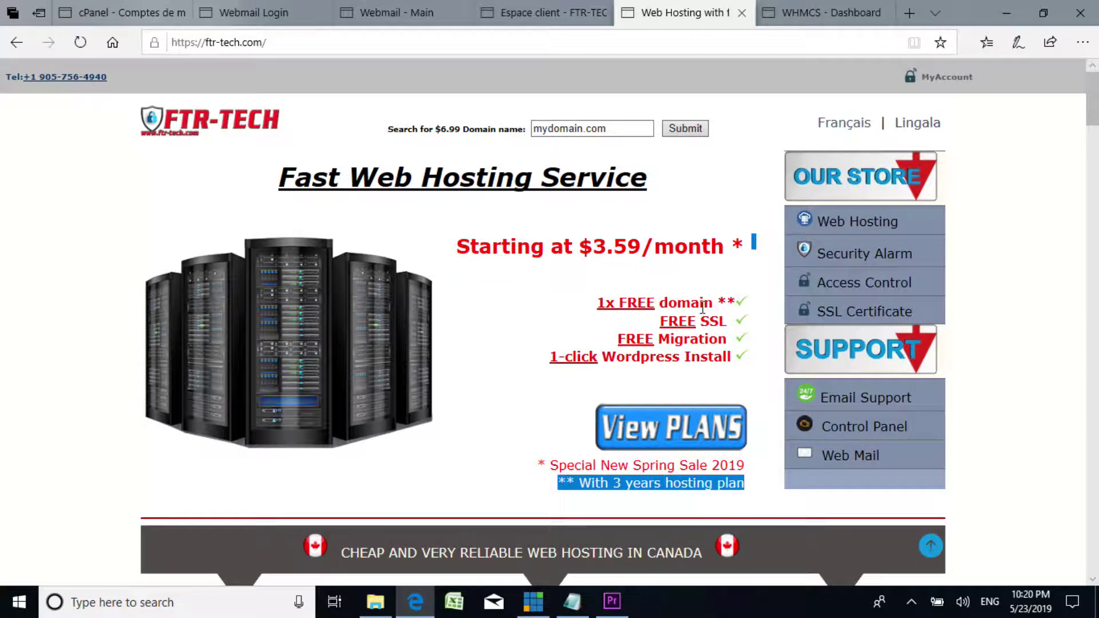
scroll(705, 309, "down", 3)
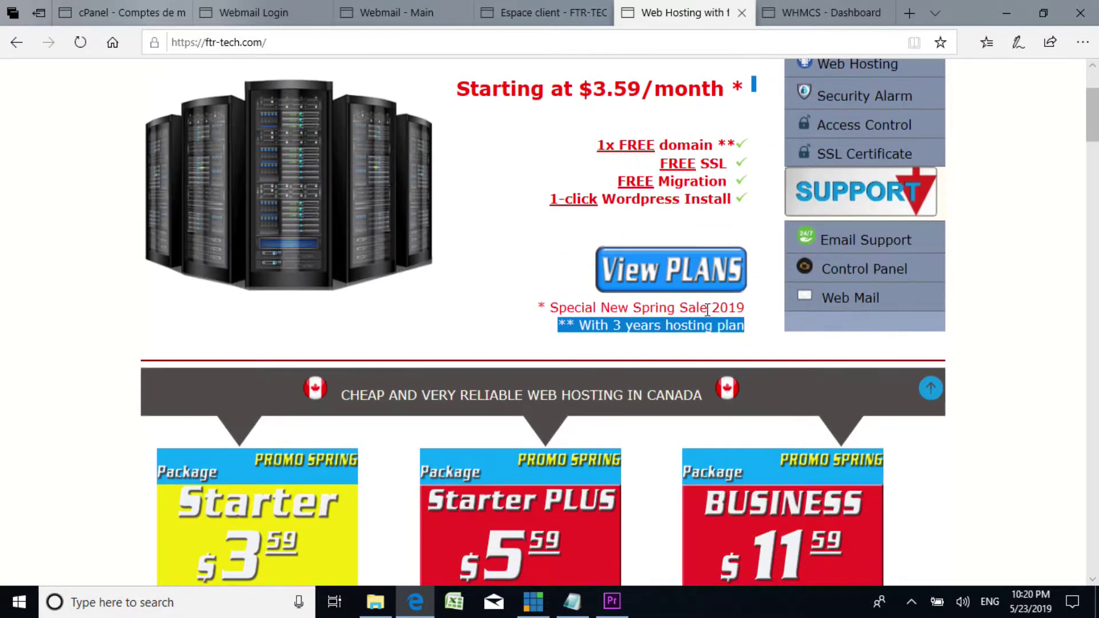
scroll(623, 311, "up", 3)
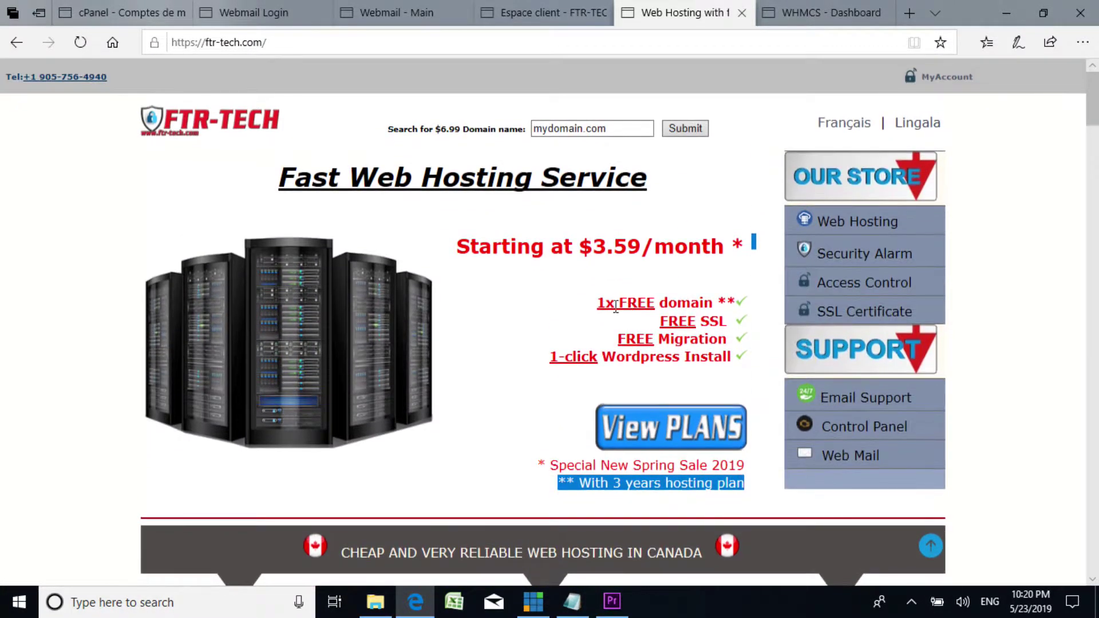
left_click_drag(662, 322, 731, 325)
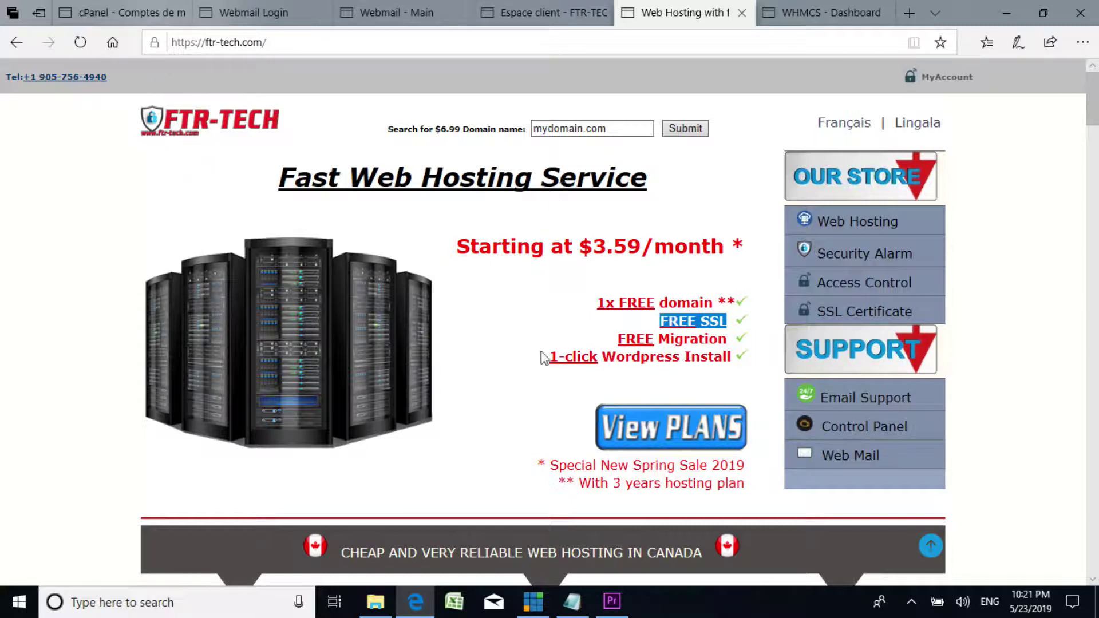
Step: Jump to the hosting plans: Starter $3.59, Starter PLUS $5.59, BUSINESS $11.59
scroll(495, 421, "down", 4)
scroll(485, 421, "up", 4)
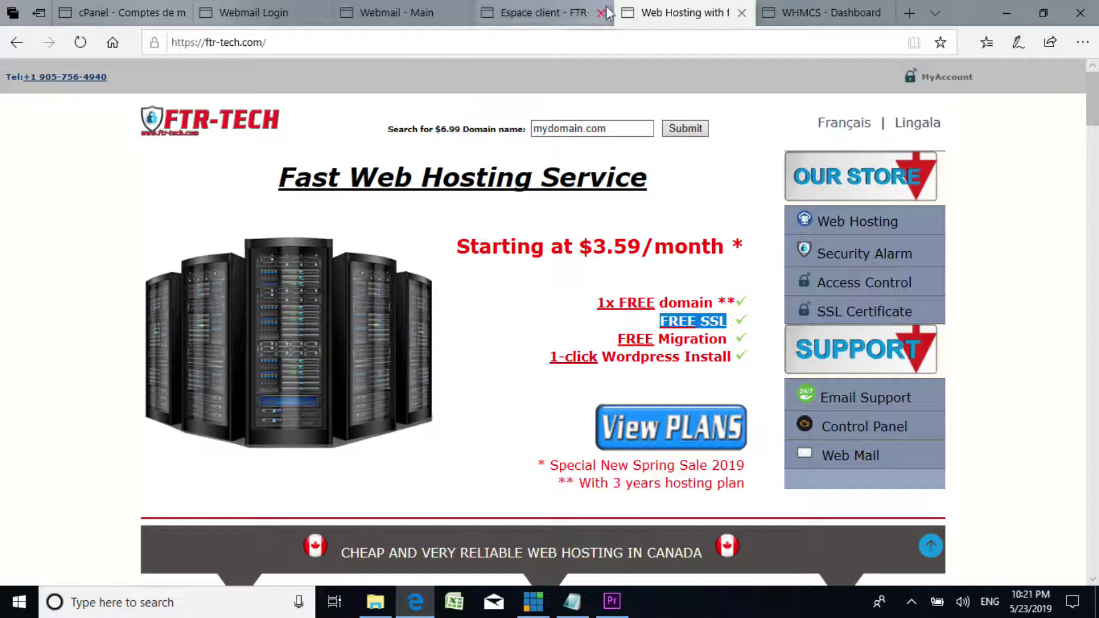
mouse_move(525, 16)
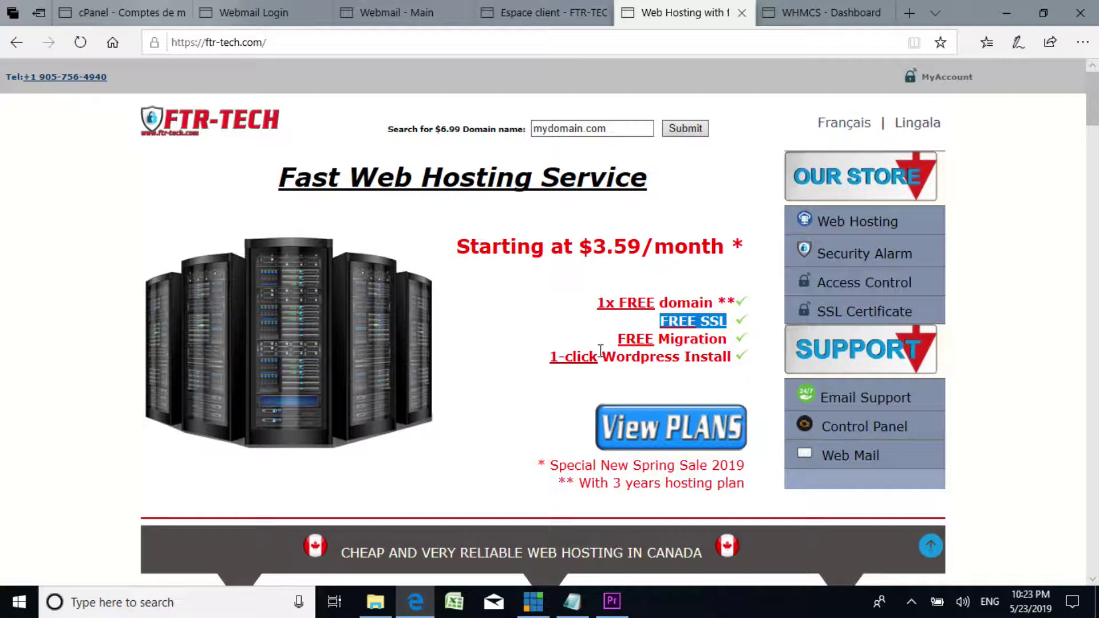
scroll(622, 353, "down", 1)
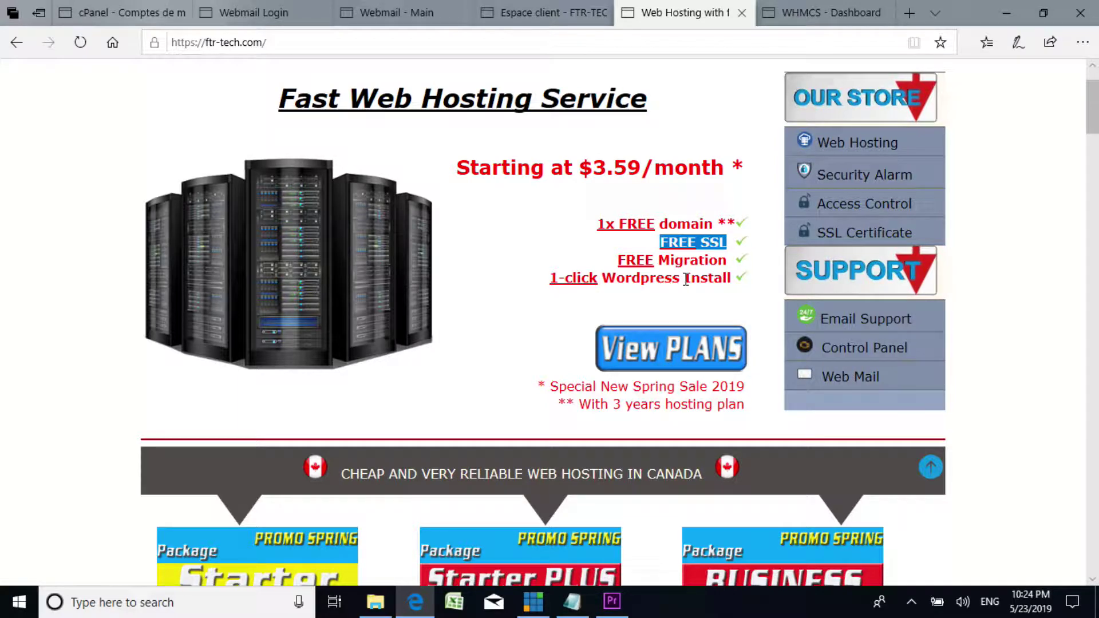
scroll(611, 282, "up", 1)
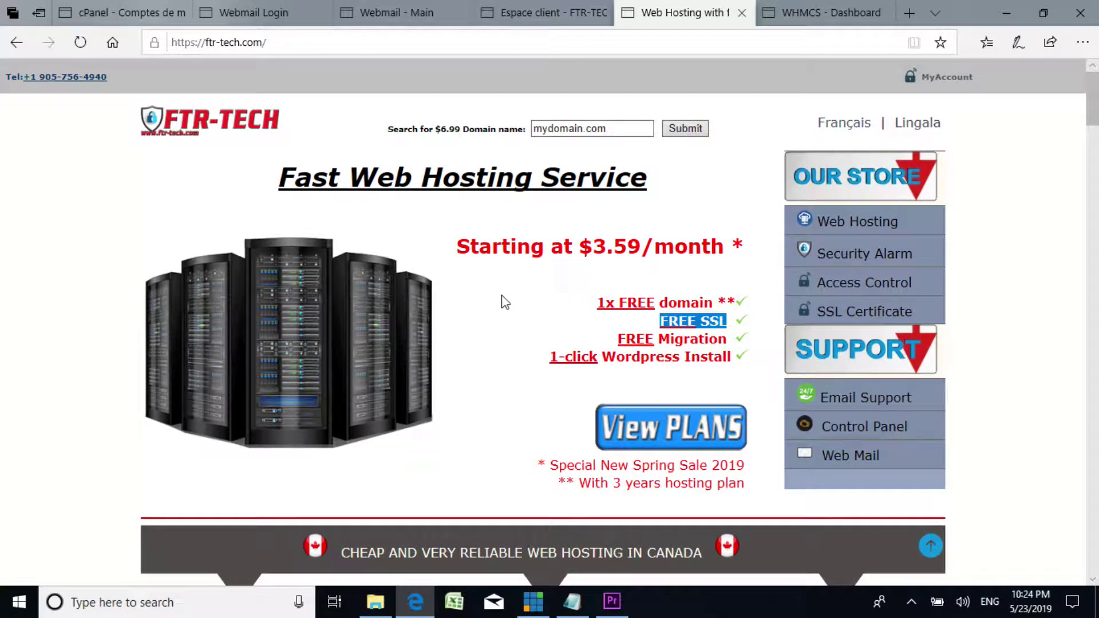
scroll(501, 300, "down", 1)
scroll(503, 302, "up", 1)
scroll(611, 340, "down", 1)
scroll(611, 340, "up", 1)
scroll(675, 406, "down", 1)
scroll(651, 378, "up", 1)
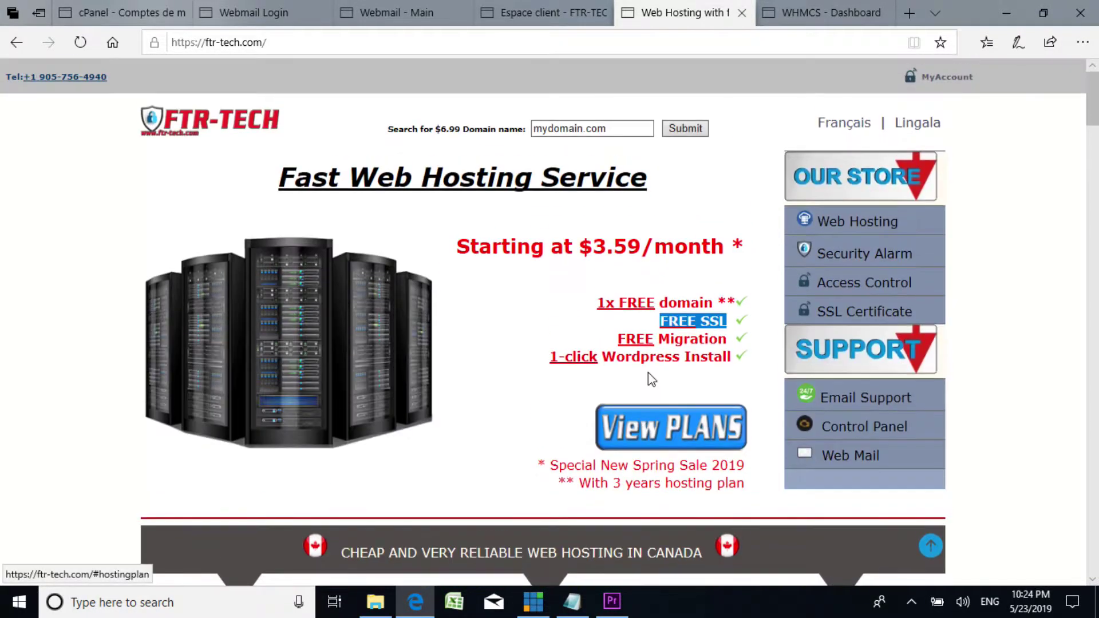
left_click(660, 430)
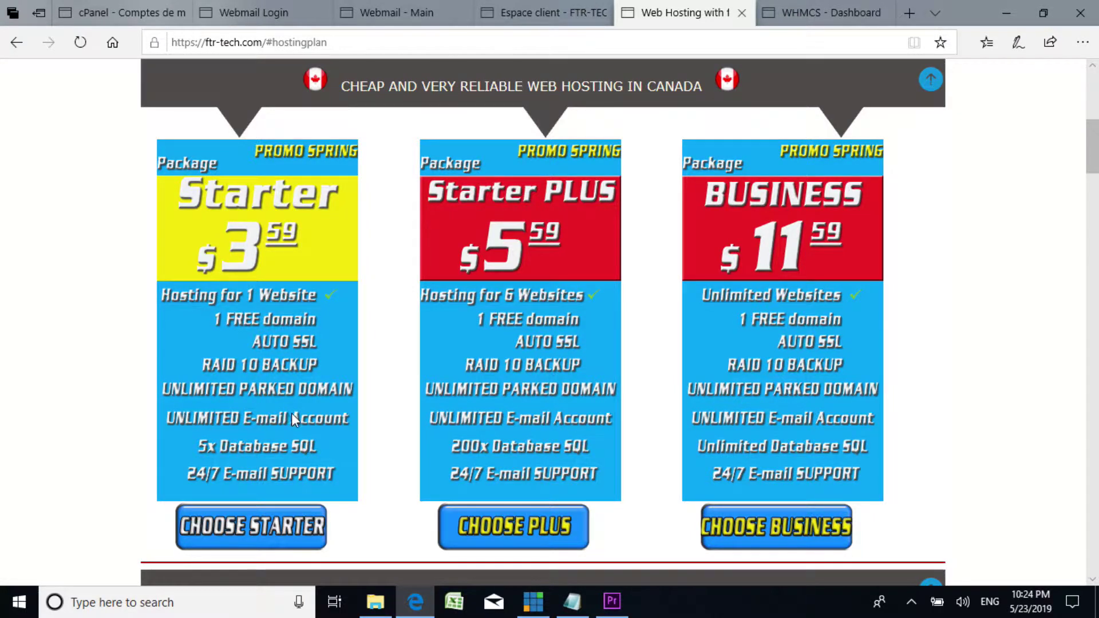
scroll(292, 413, "down", 3)
scroll(294, 419, "up", 2)
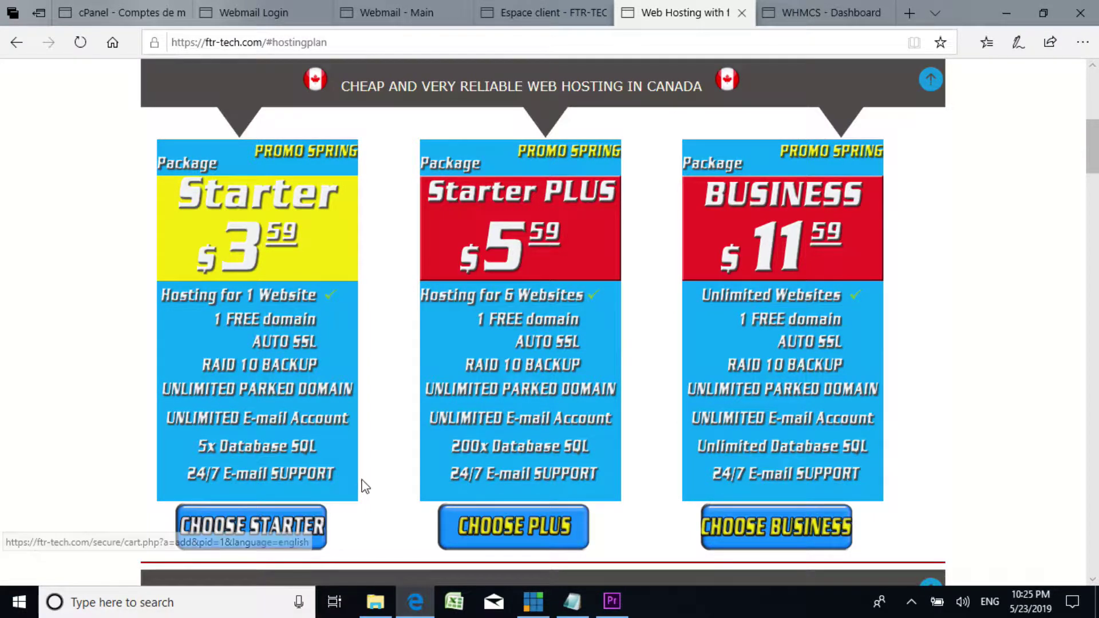
scroll(367, 473, "up", 8)
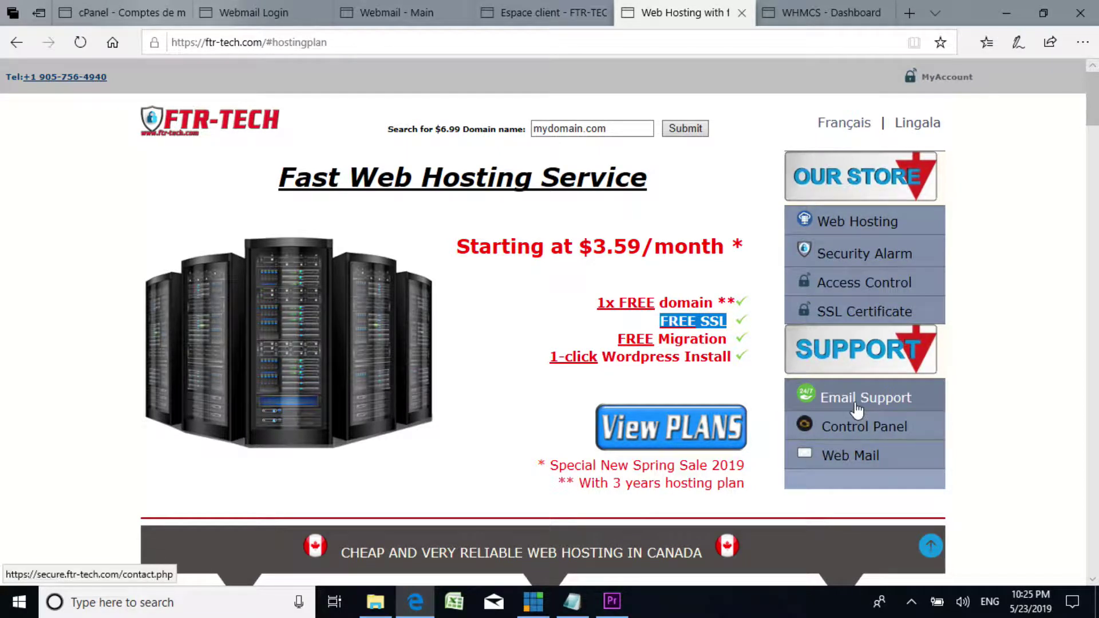
scroll(542, 302, "down", 10)
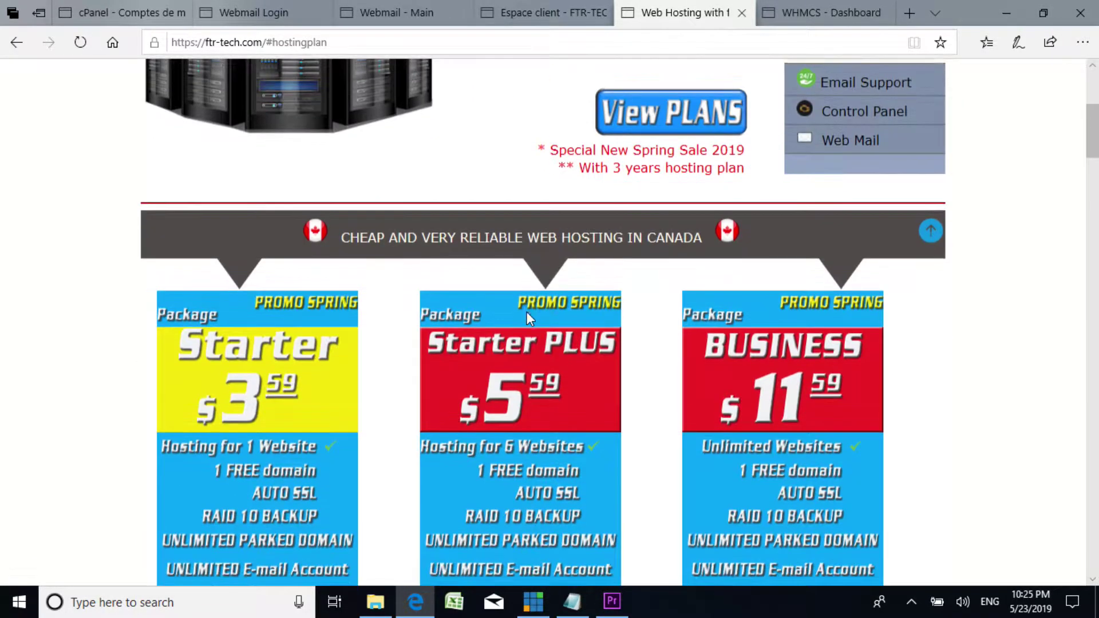
scroll(527, 306, "up", 10)
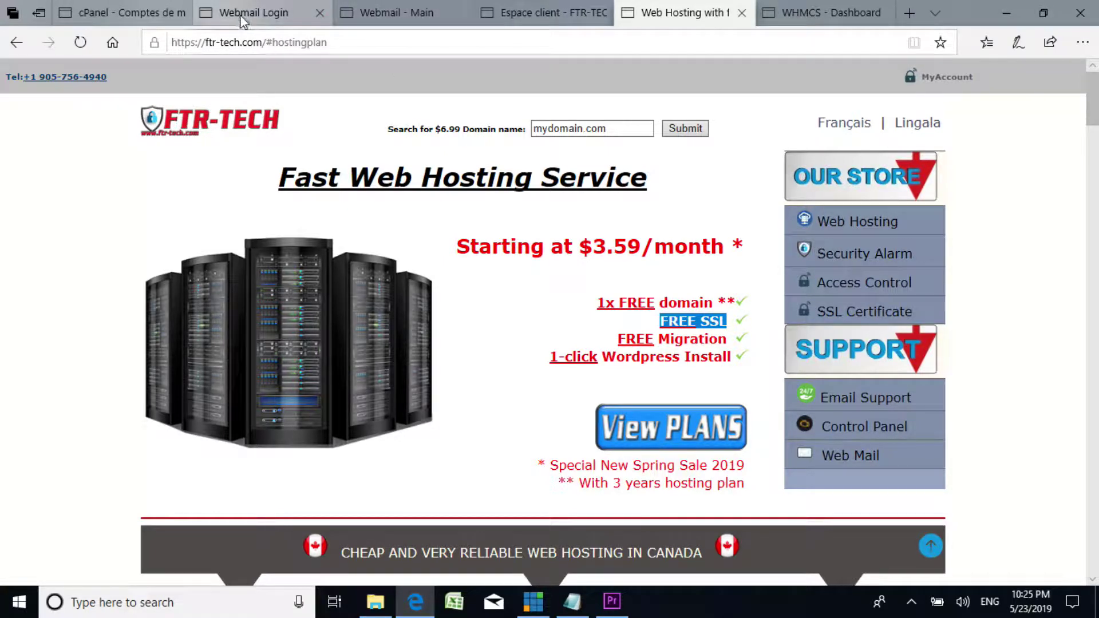
Step: Log out of the client area and continue to the sign-in form
left_click(540, 20)
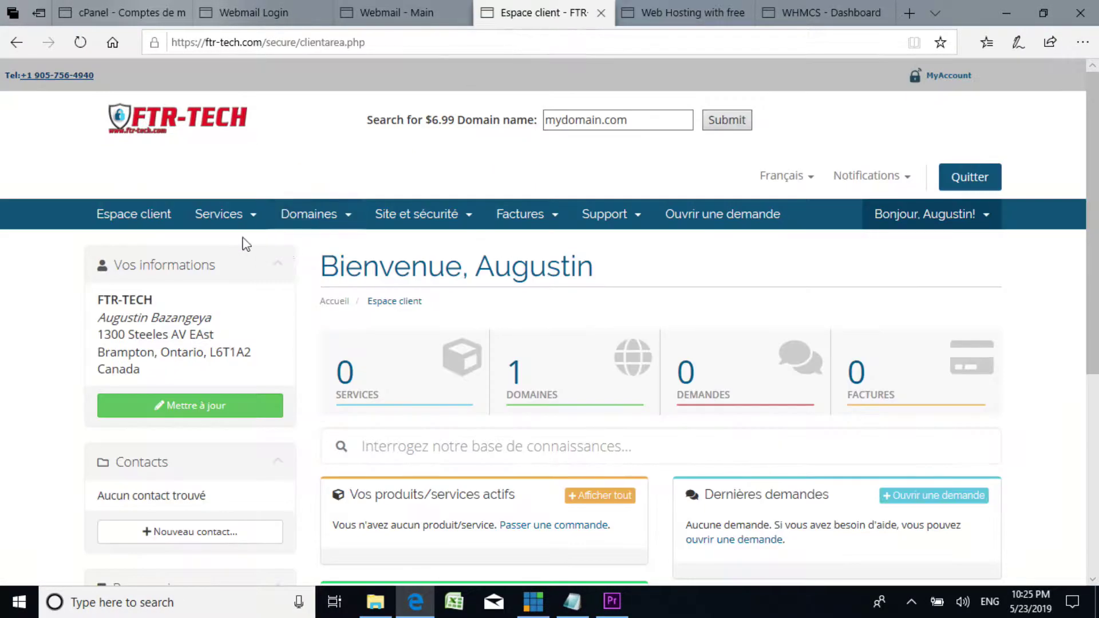
left_click(971, 176)
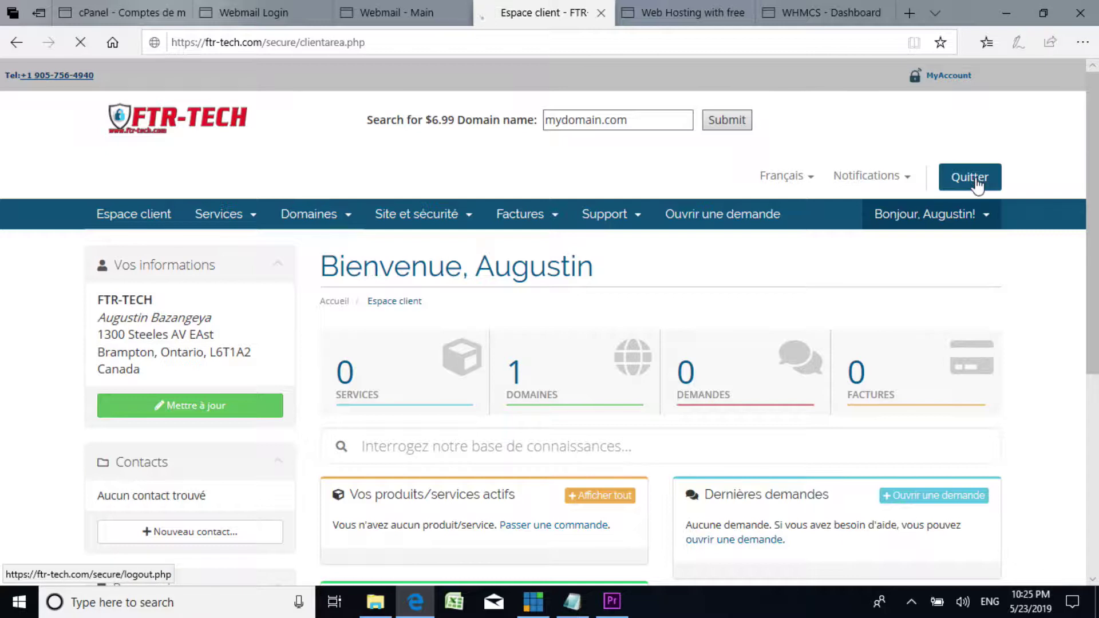
left_click(559, 410)
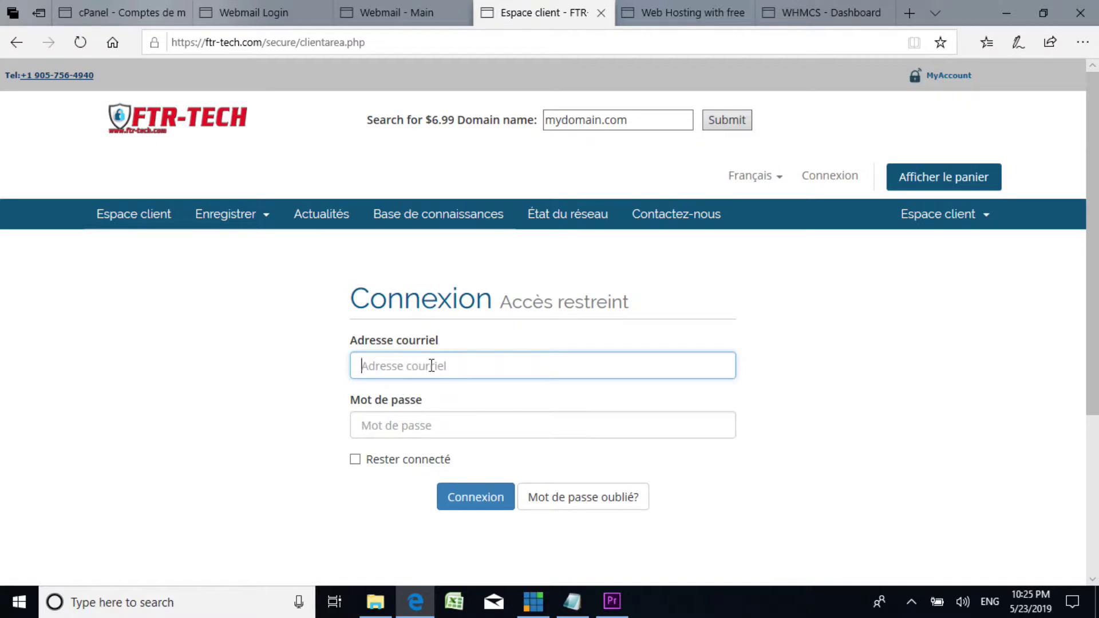
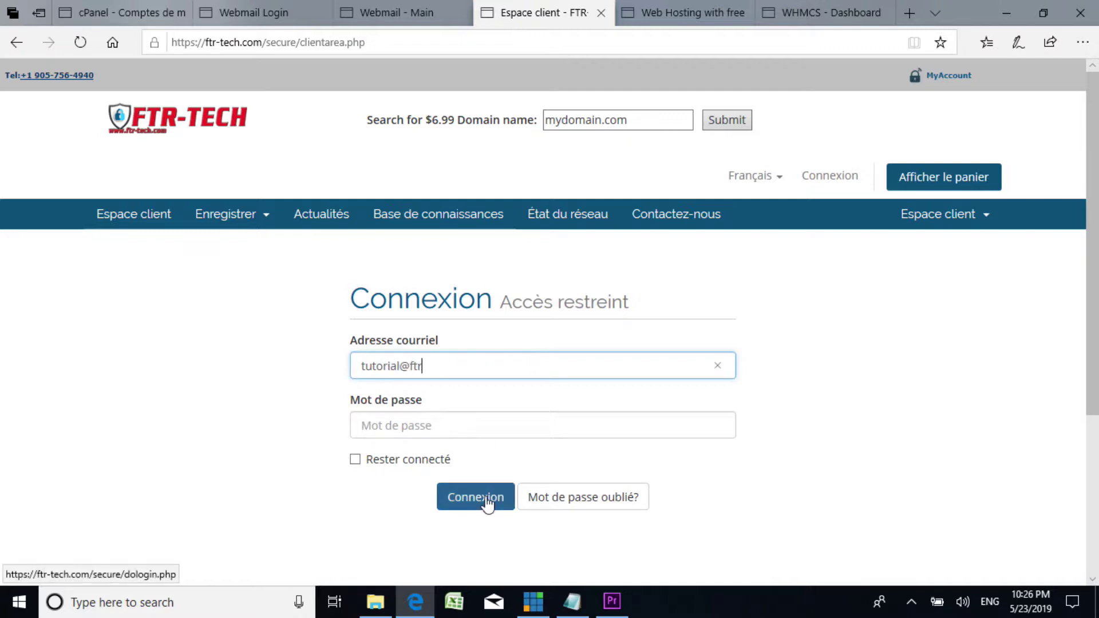
Step: Sign back in with the account e-mail and password, declining to save the password
left_click(423, 425)
type("••••••••")
left_click(461, 507)
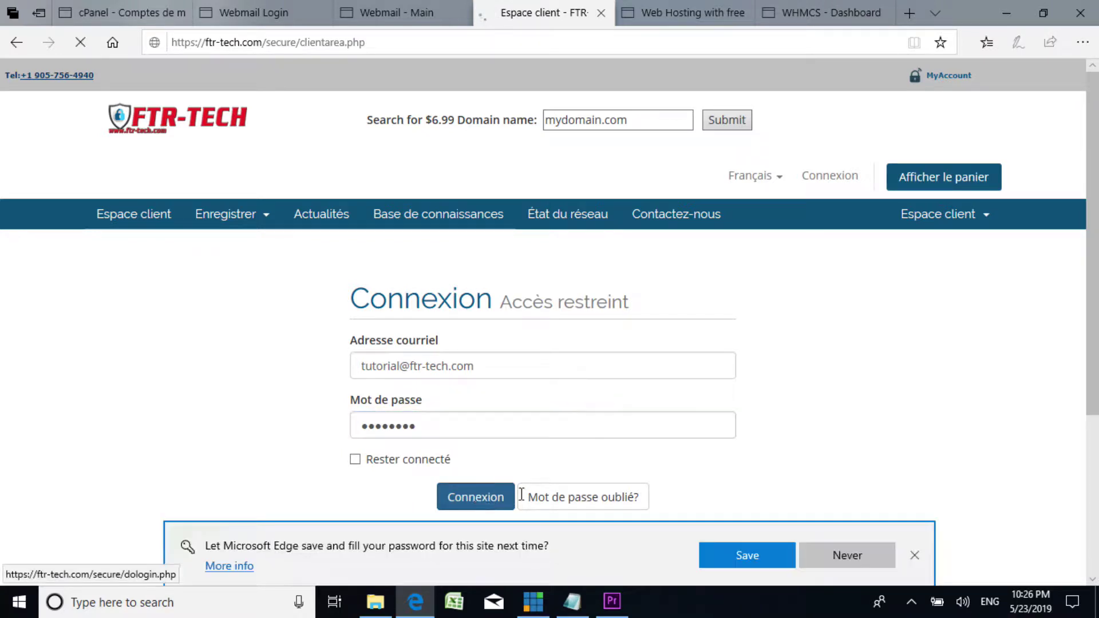
left_click(914, 555)
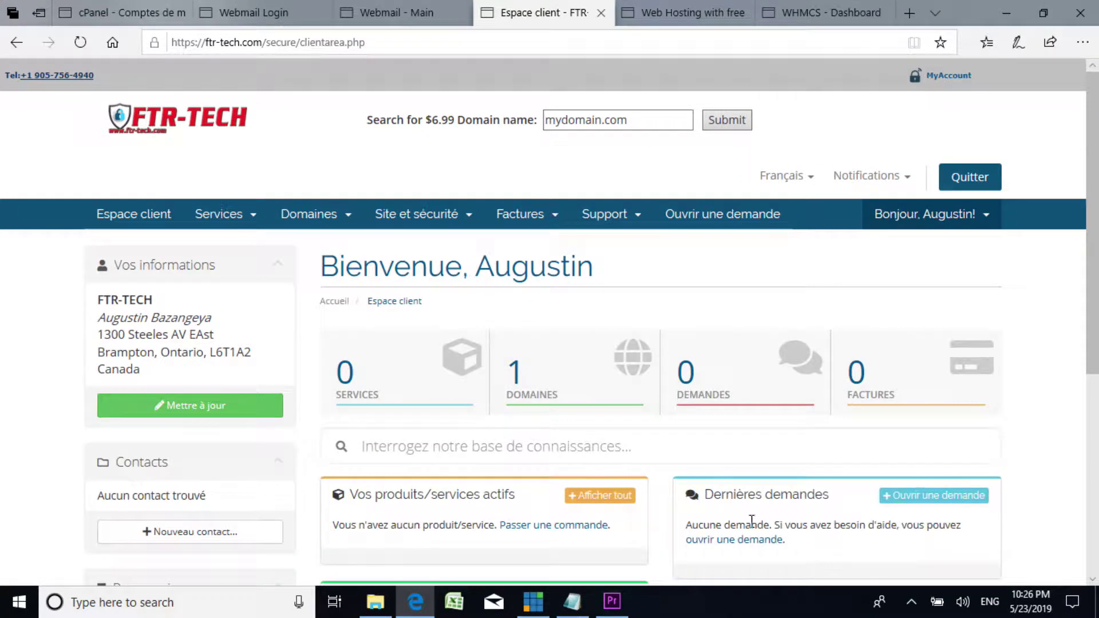
Step: Check the empty products/services panel and start an order with 'Passer une commande'
scroll(571, 297, "down", 3)
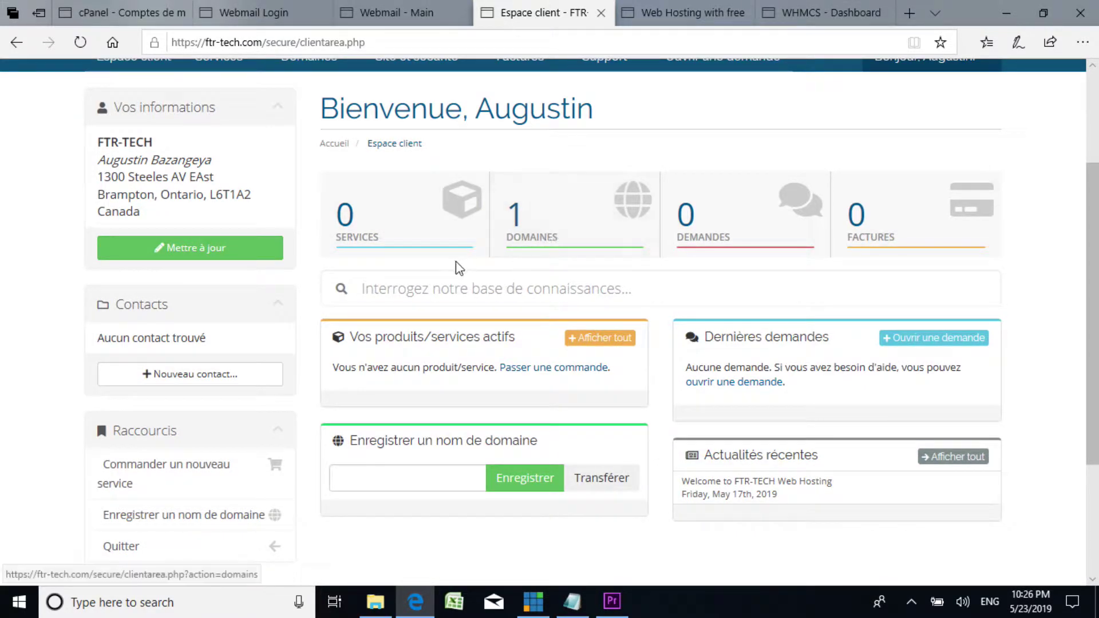
scroll(368, 257, "up", 2)
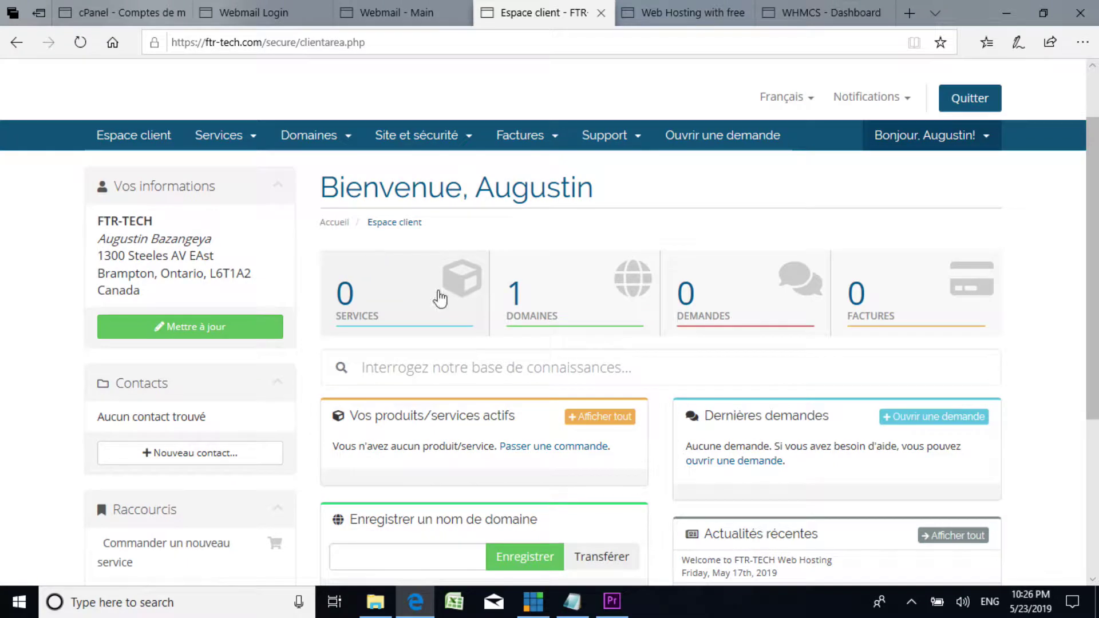
scroll(620, 361, "down", 1)
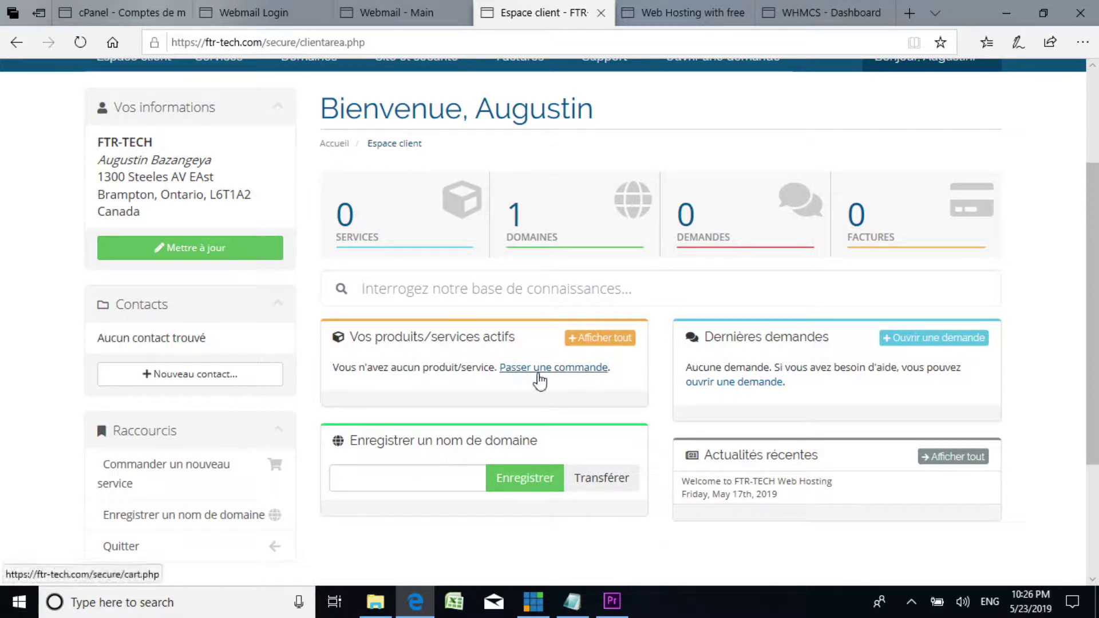
left_click(570, 373)
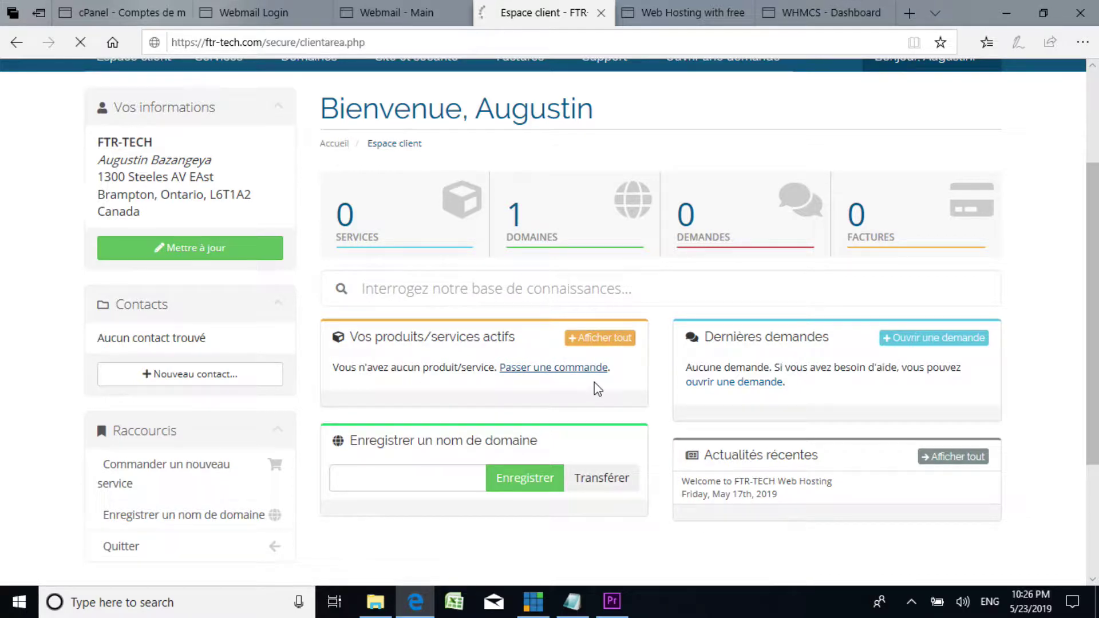
scroll(520, 366, "down", 3)
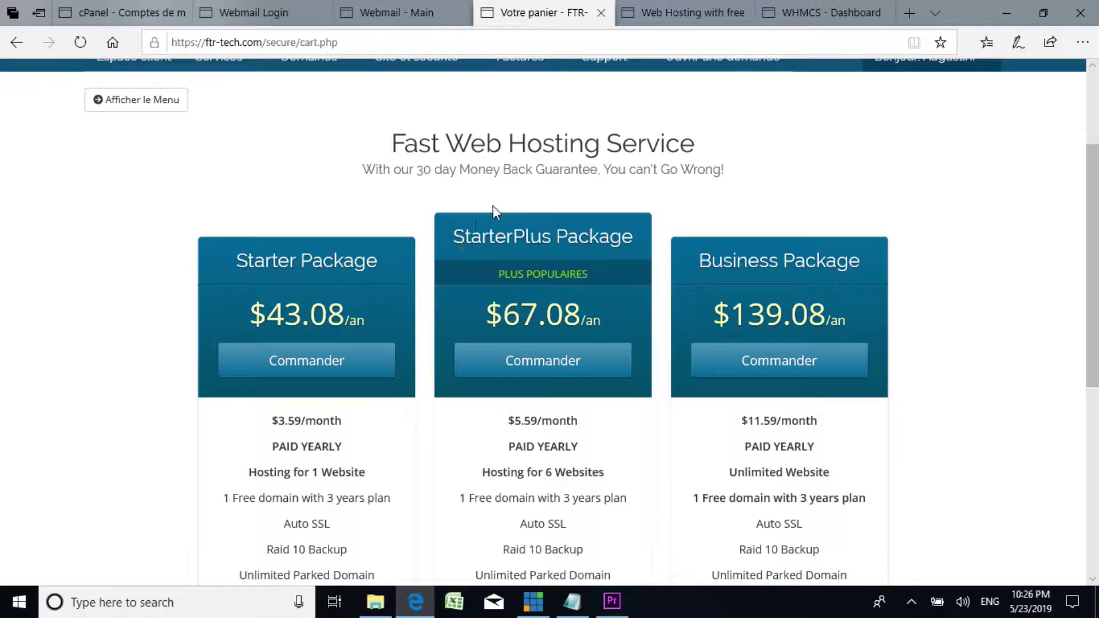
scroll(547, 249, "down", 2)
scroll(550, 248, "up", 2)
scroll(372, 235, "up", 2)
scroll(360, 325, "down", 3)
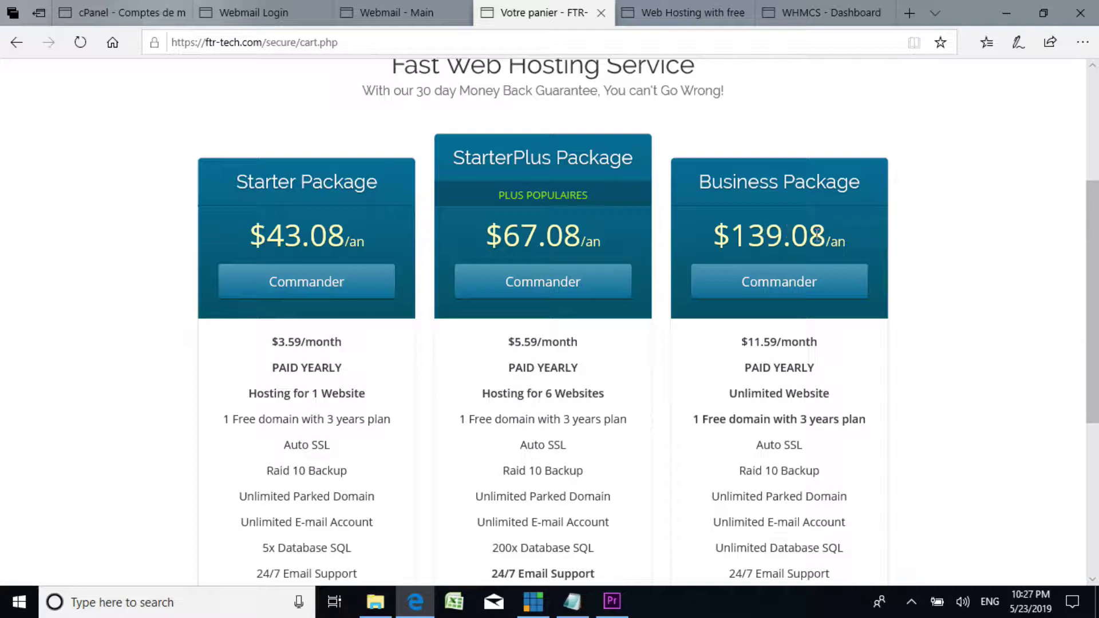
scroll(801, 229, "down", 1)
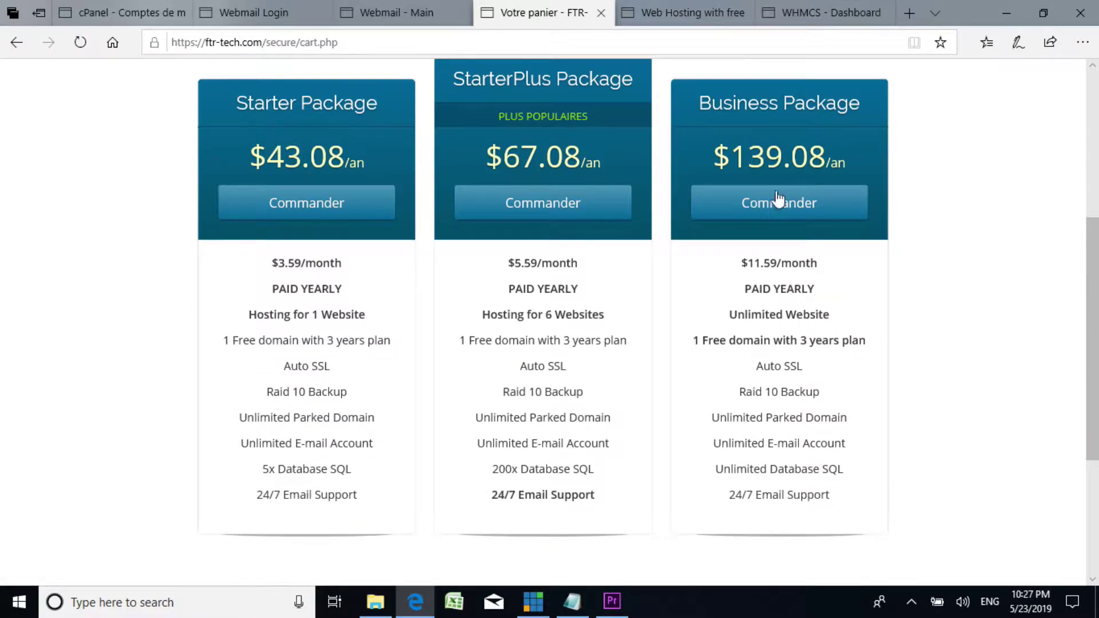
scroll(463, 252, "down", 4)
scroll(464, 261, "up", 4)
scroll(463, 261, "down", 2)
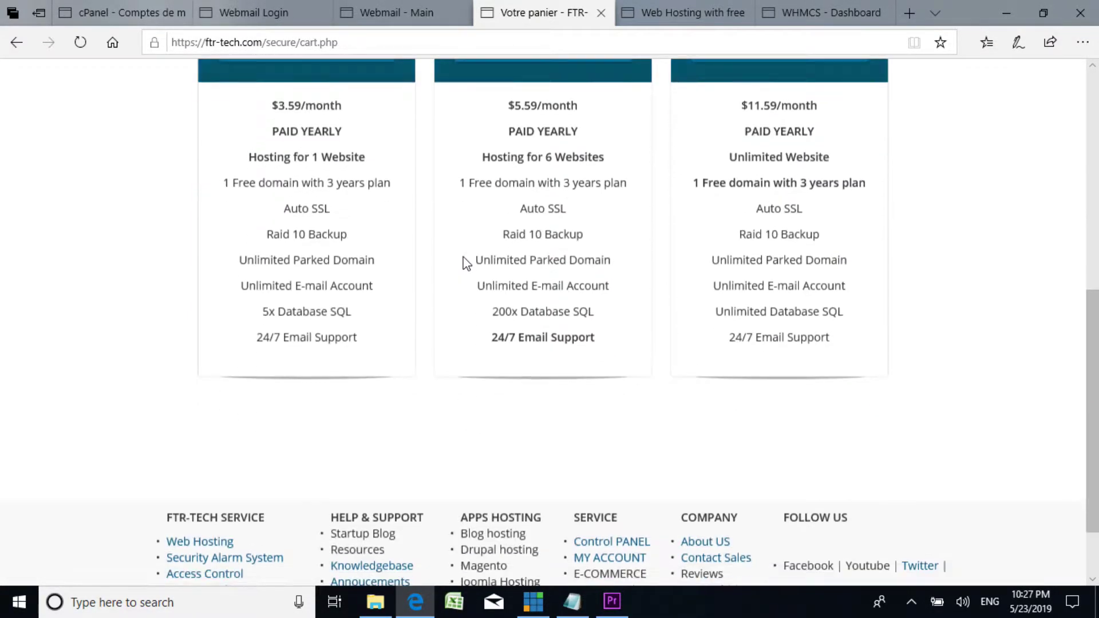
scroll(292, 169, "up", 2)
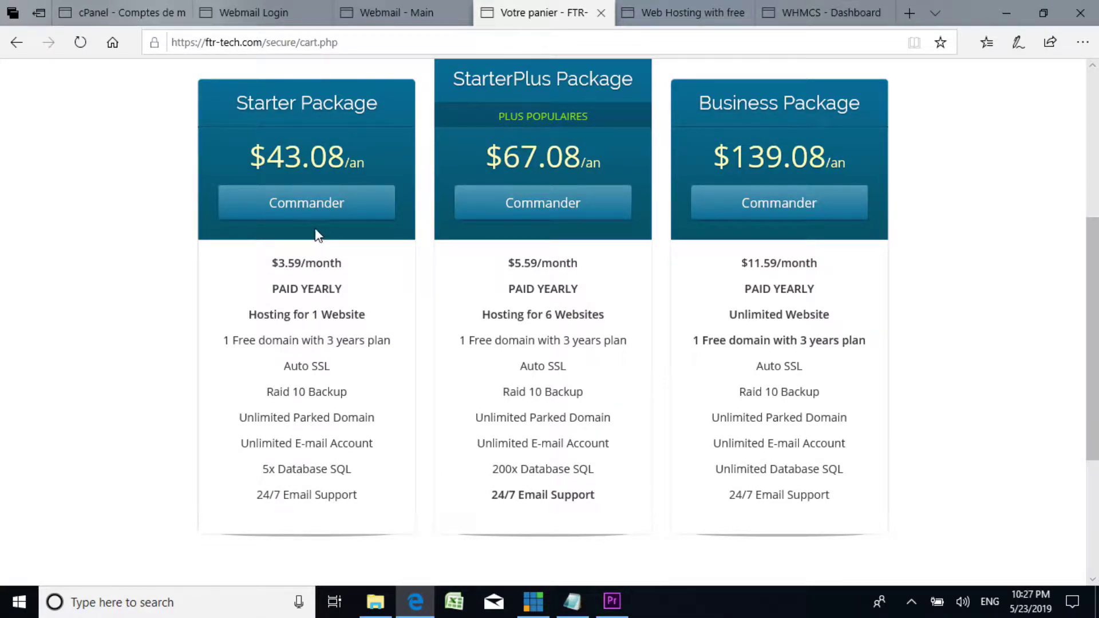
scroll(334, 214, "up", 2)
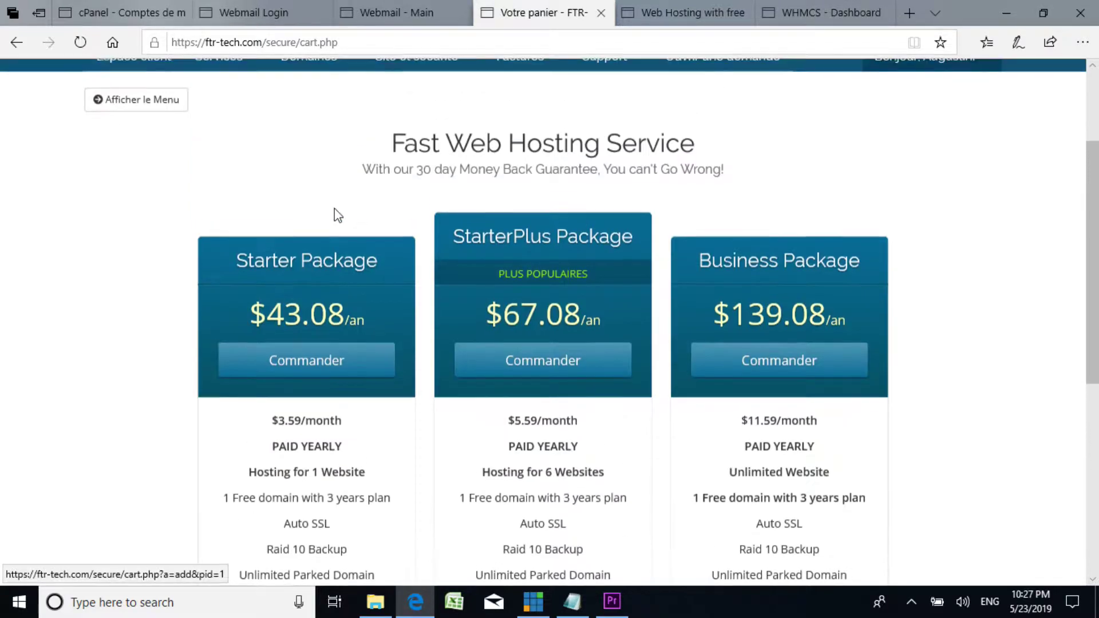
scroll(343, 269, "down", 4)
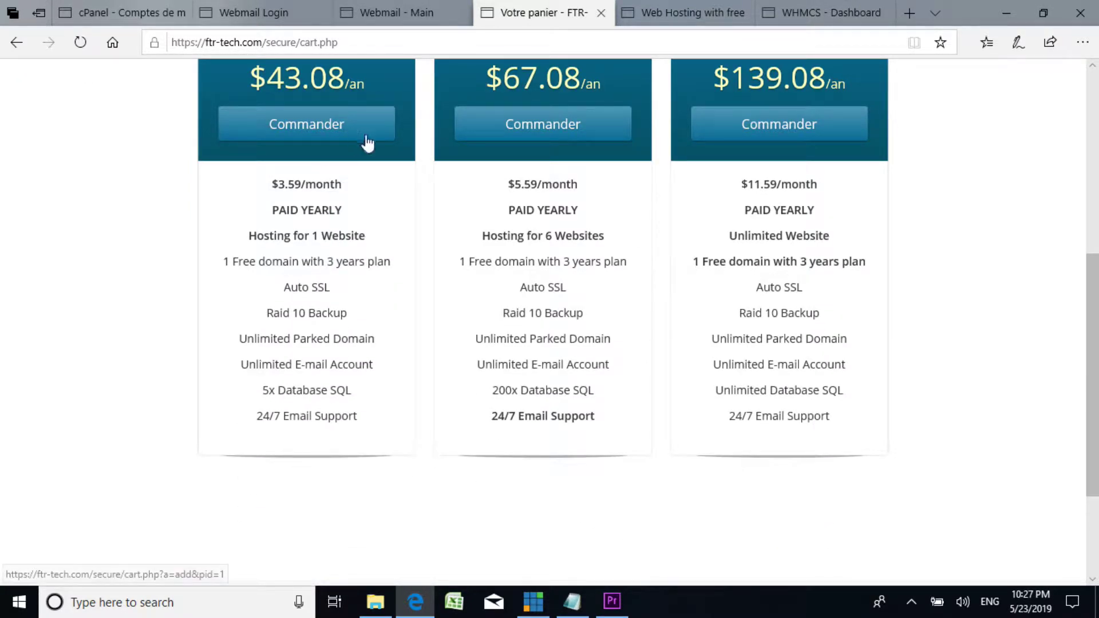
scroll(343, 152, "up", 2)
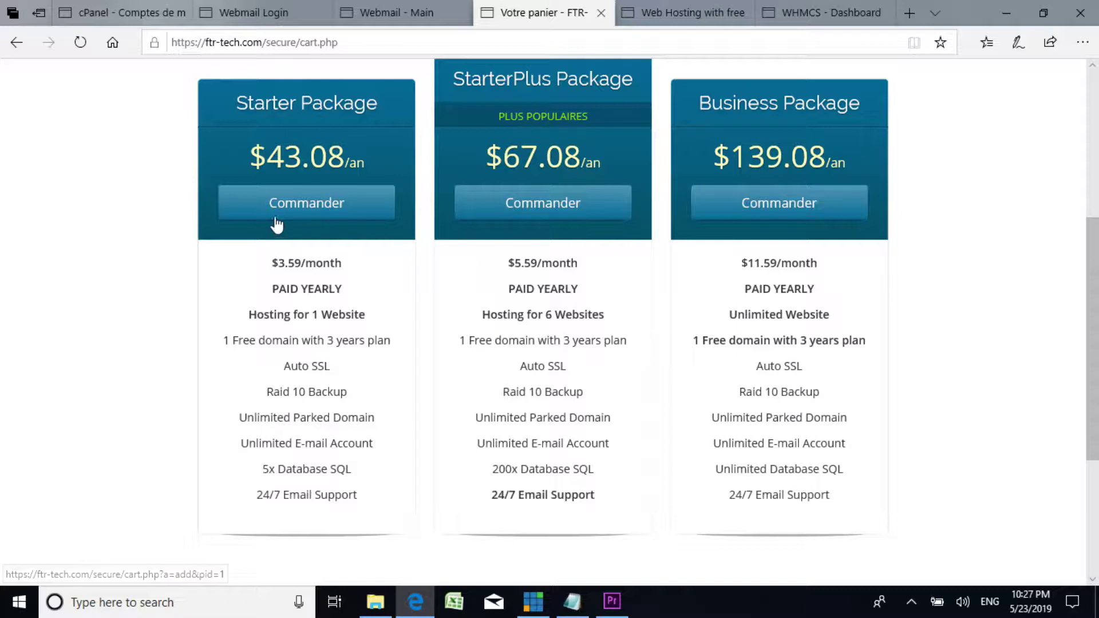
Step: Order the Starter Package using the existing domain talakumamba.xyz
left_click(307, 209)
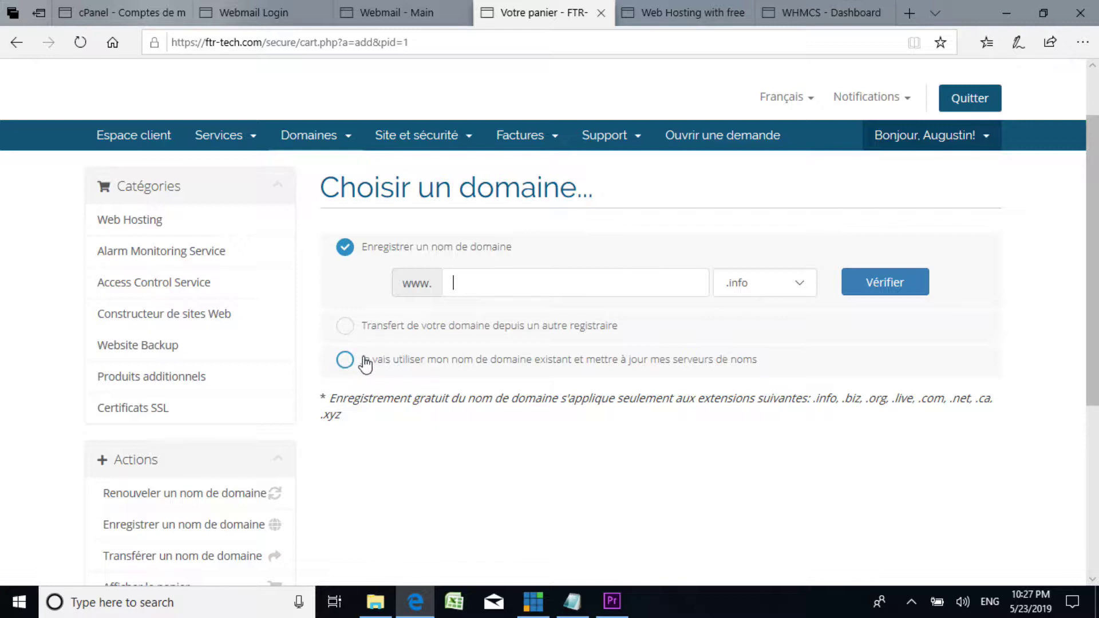
left_click(345, 360)
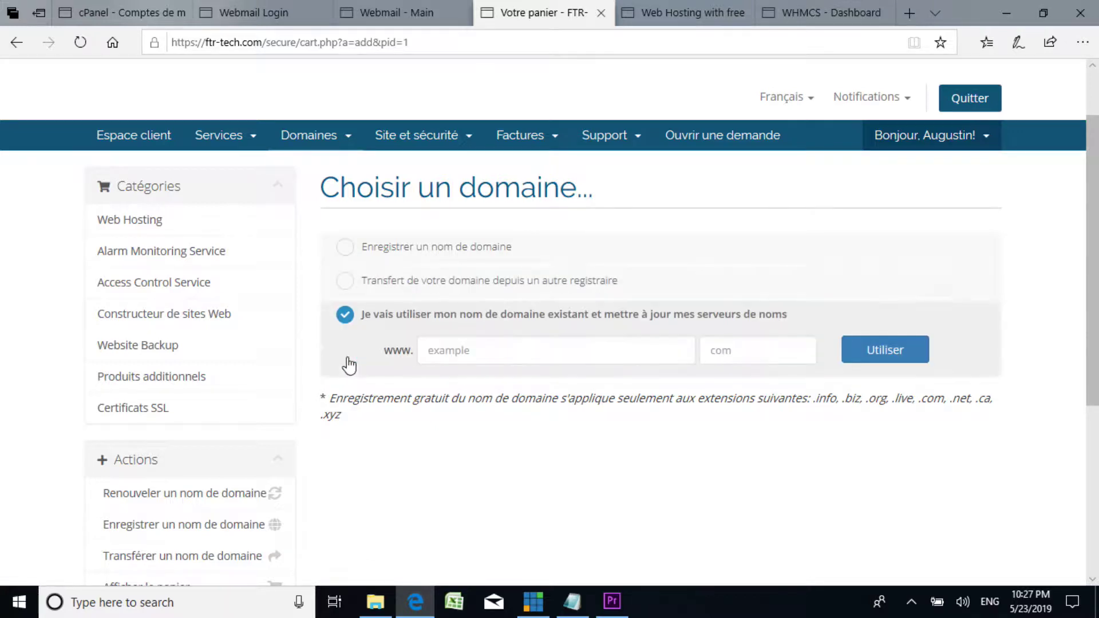
left_click(512, 352)
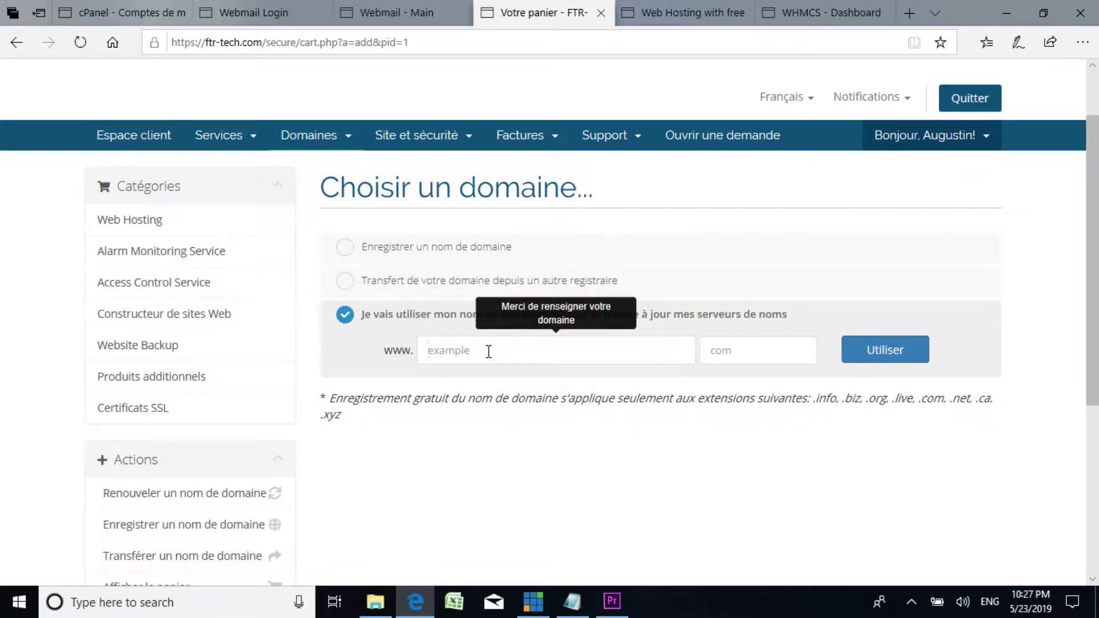
type("talakumamba")
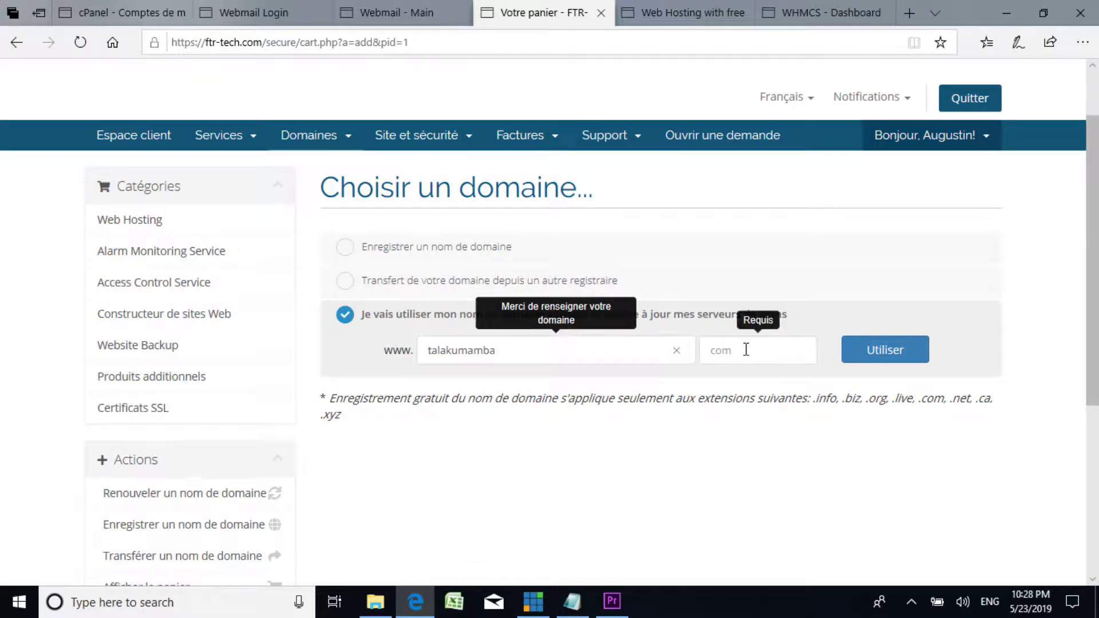
left_click(722, 353)
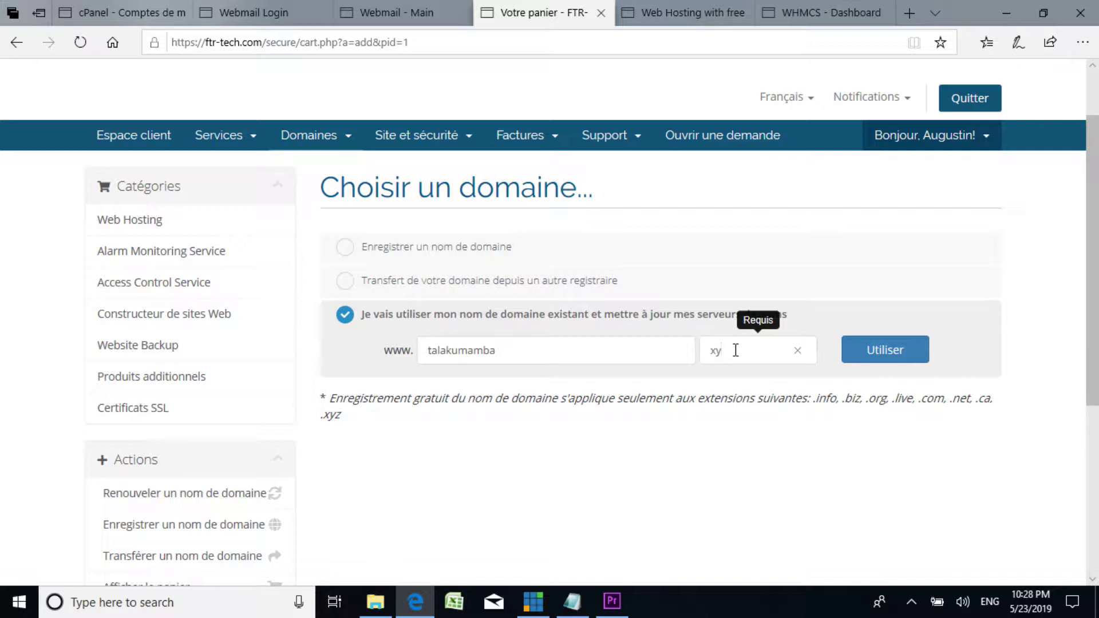
left_click(876, 348)
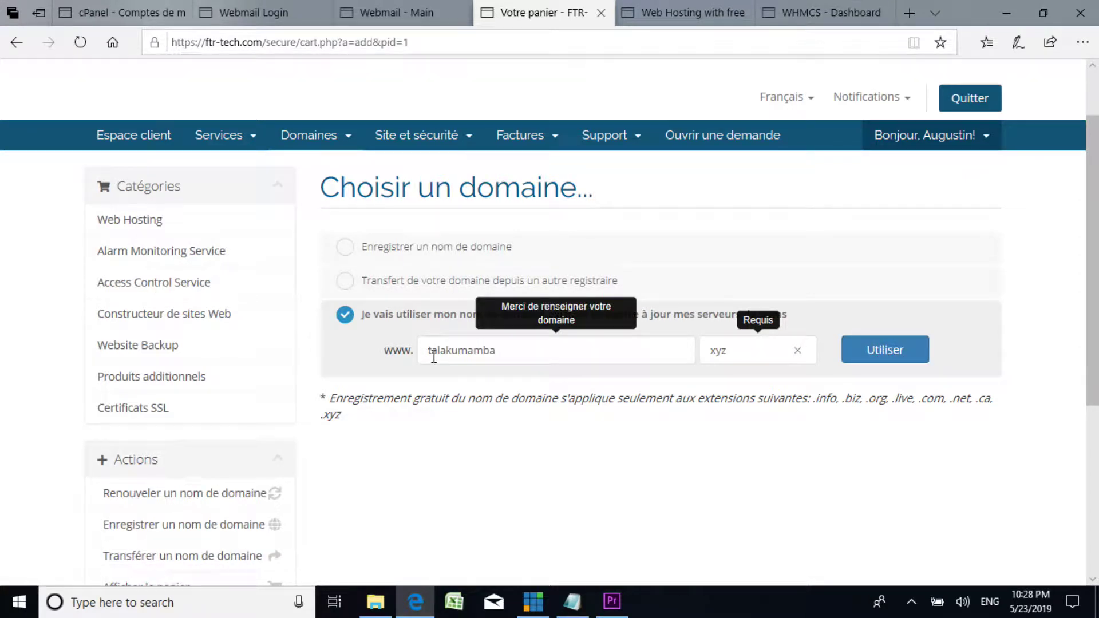
left_click(870, 344)
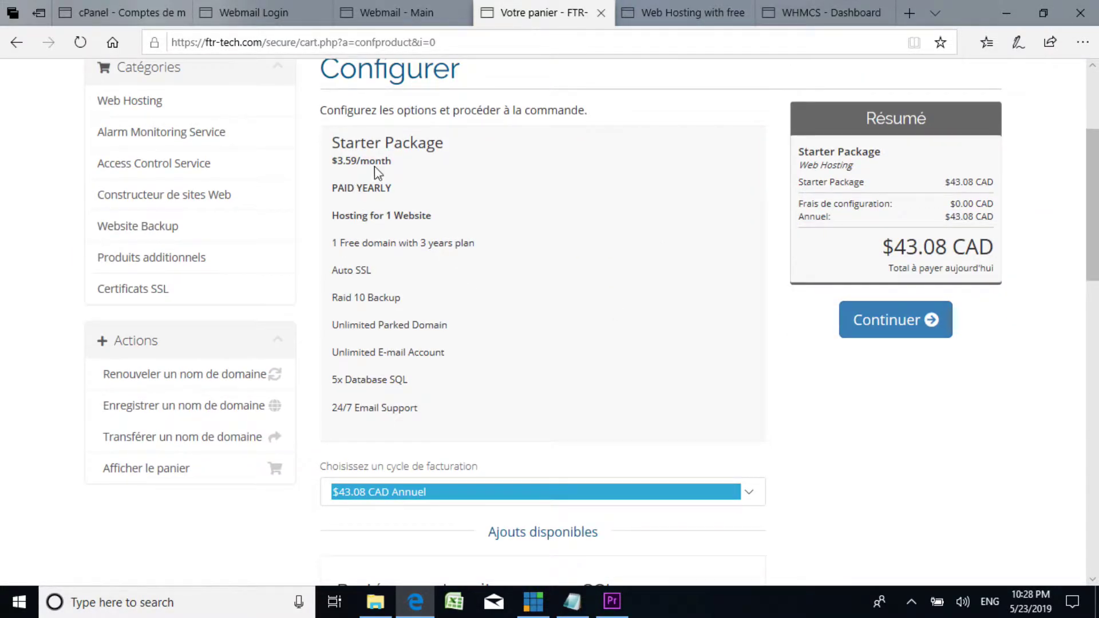
scroll(372, 271, "down", 3)
scroll(407, 270, "up", 3)
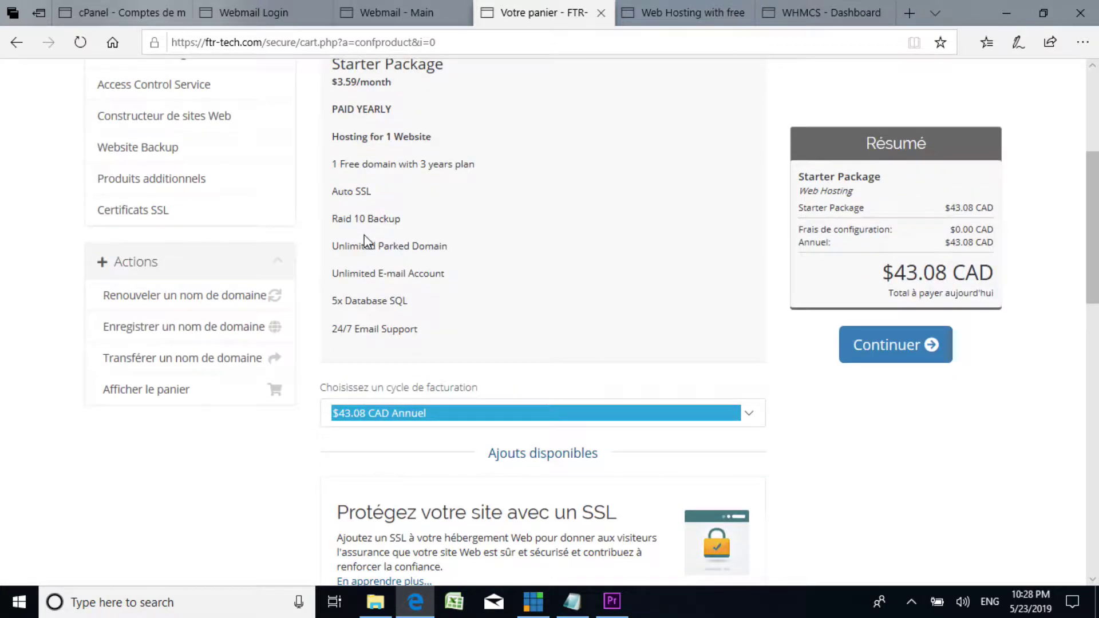
scroll(362, 225, "down", 1)
scroll(343, 235, "down", 1)
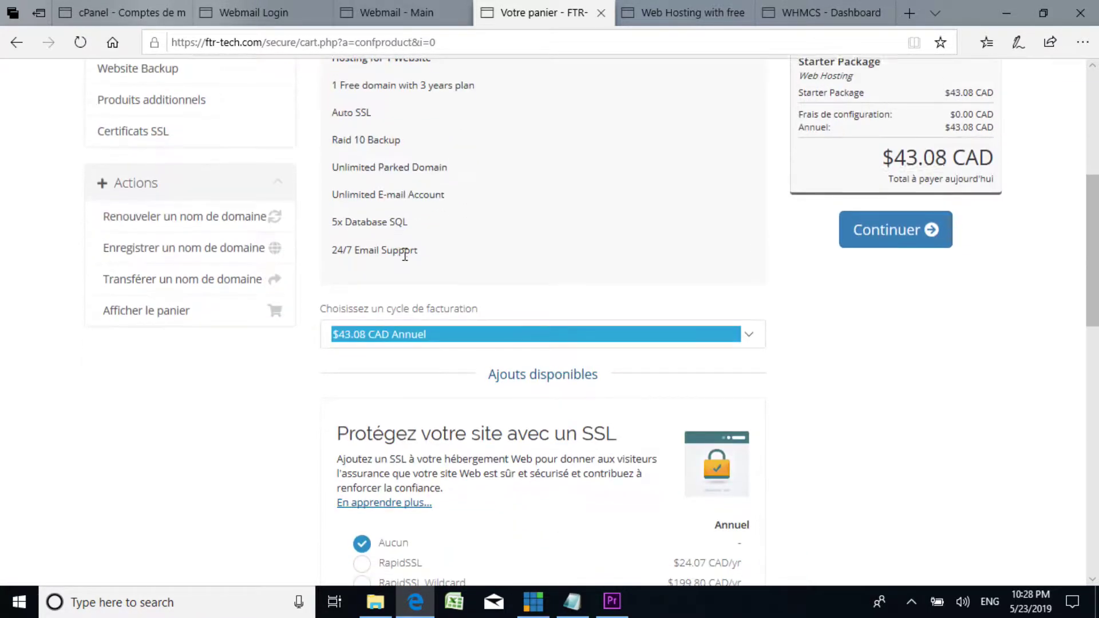
left_click(678, 338)
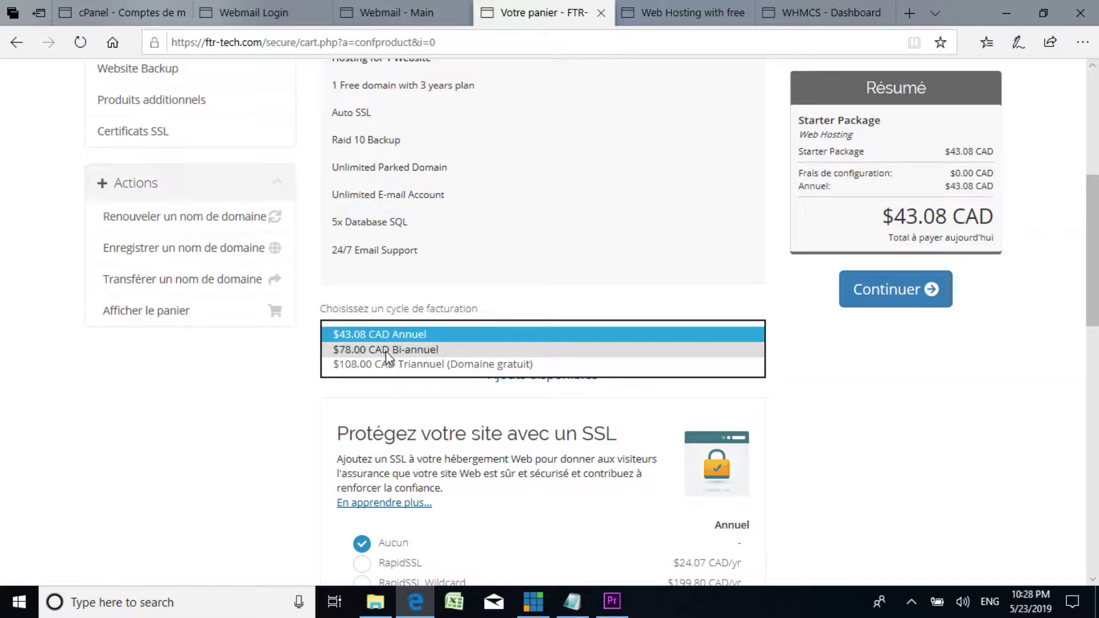
left_click(380, 335)
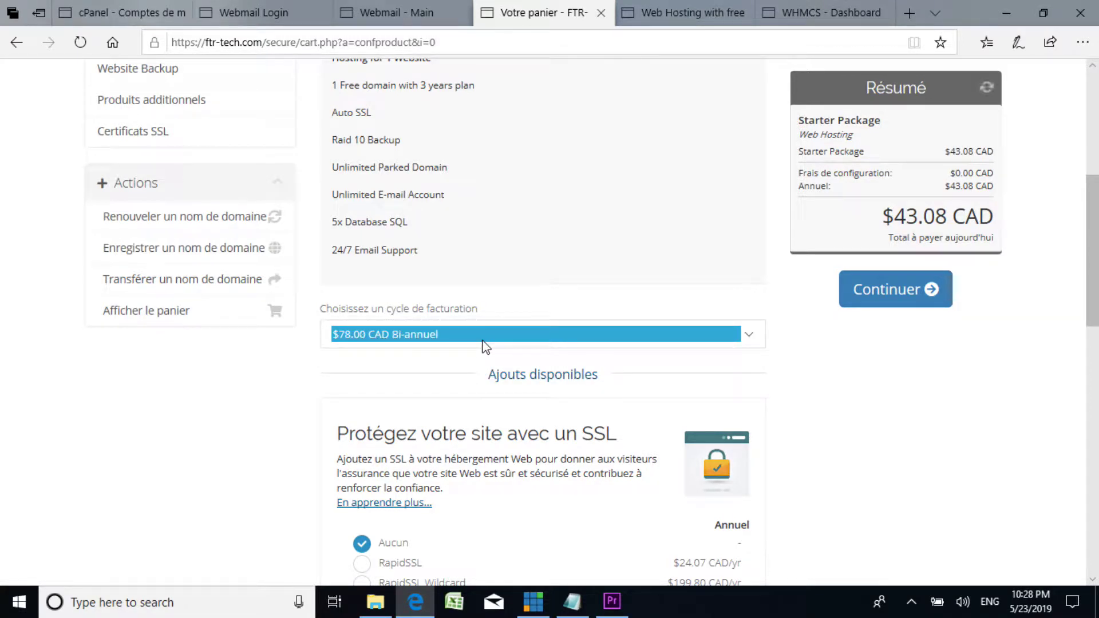
left_click(390, 333)
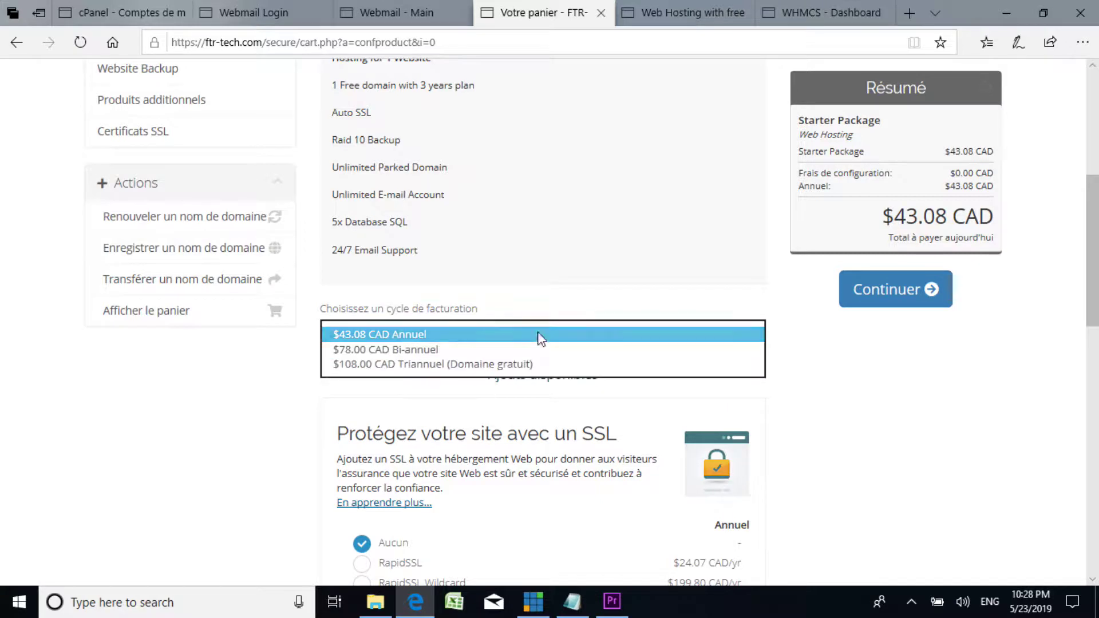
left_click(468, 337)
scroll(867, 366, "down", 3)
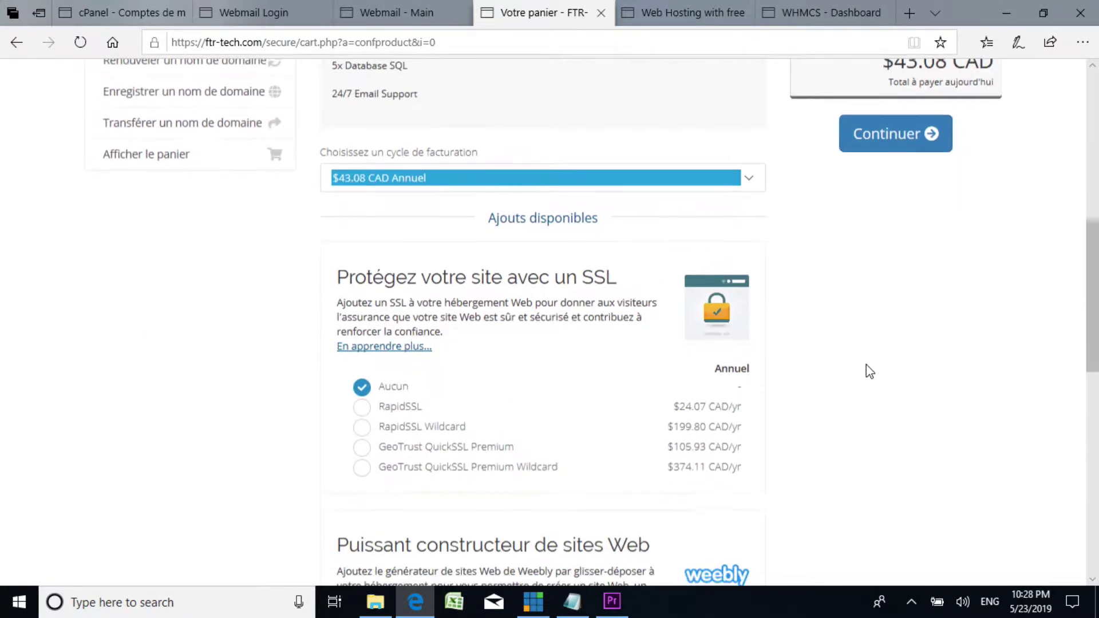
scroll(859, 367, "down", 1)
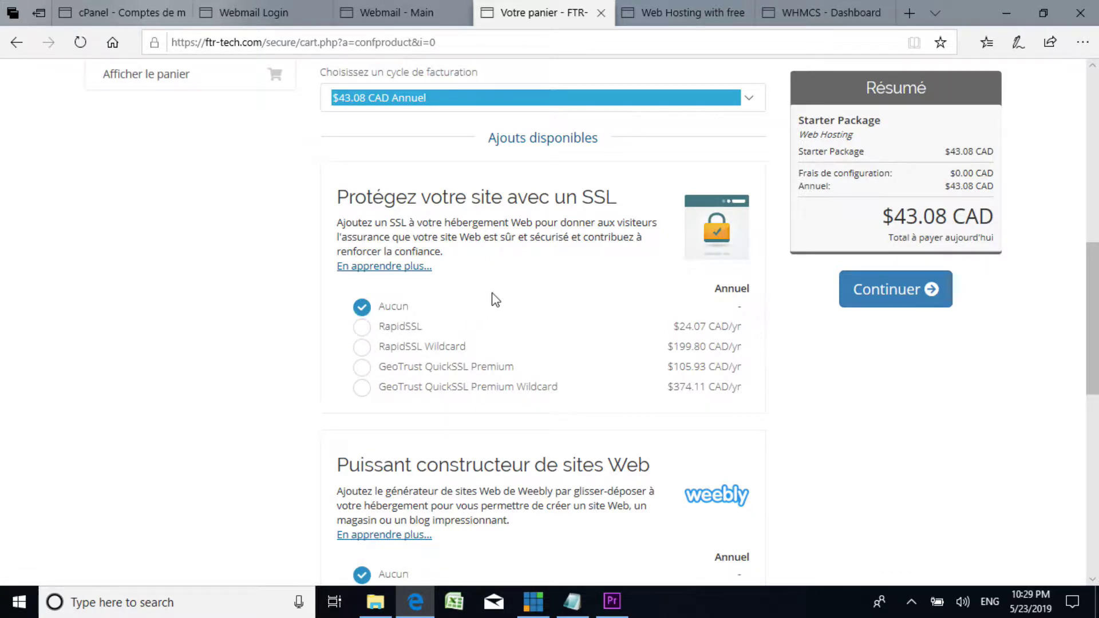
scroll(492, 300, "down", 4)
scroll(401, 250, "up", 4)
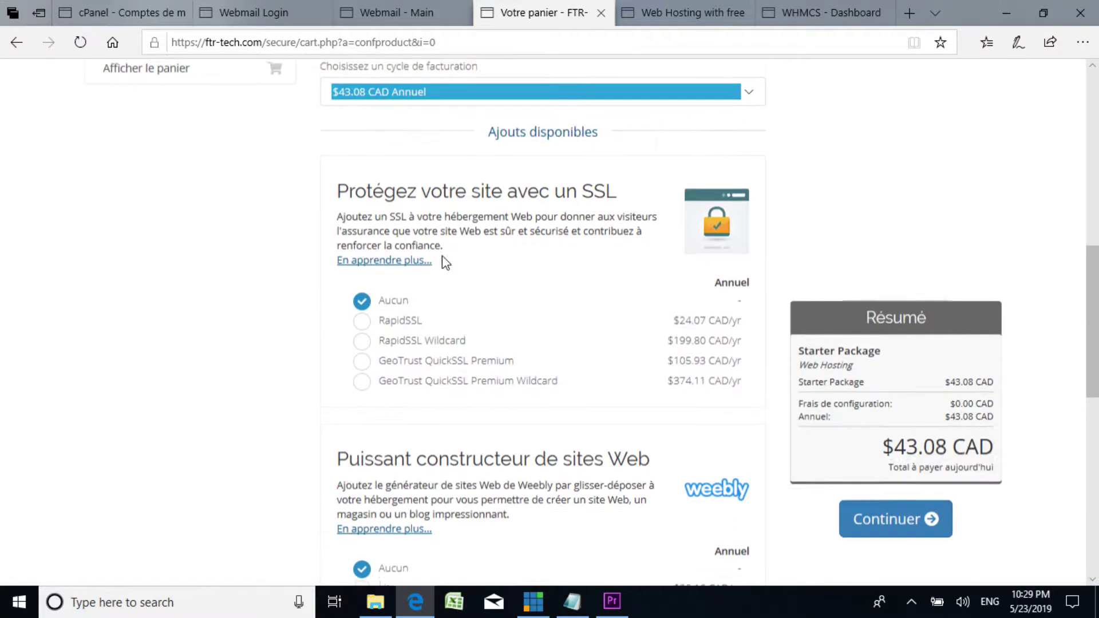
scroll(441, 258, "down", 1)
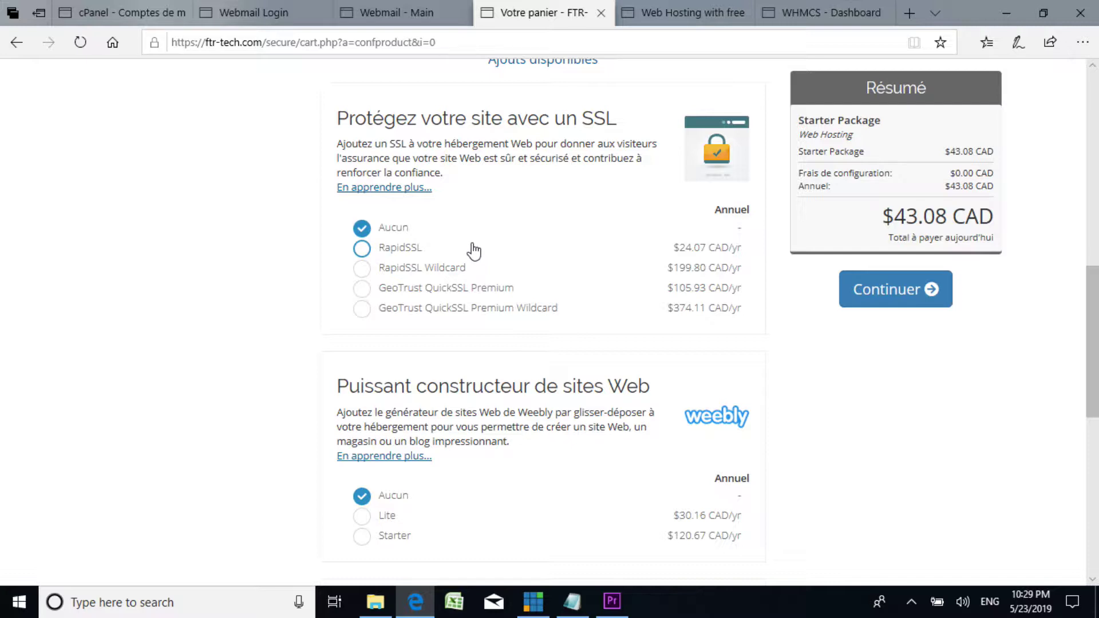
scroll(474, 251, "down", 4)
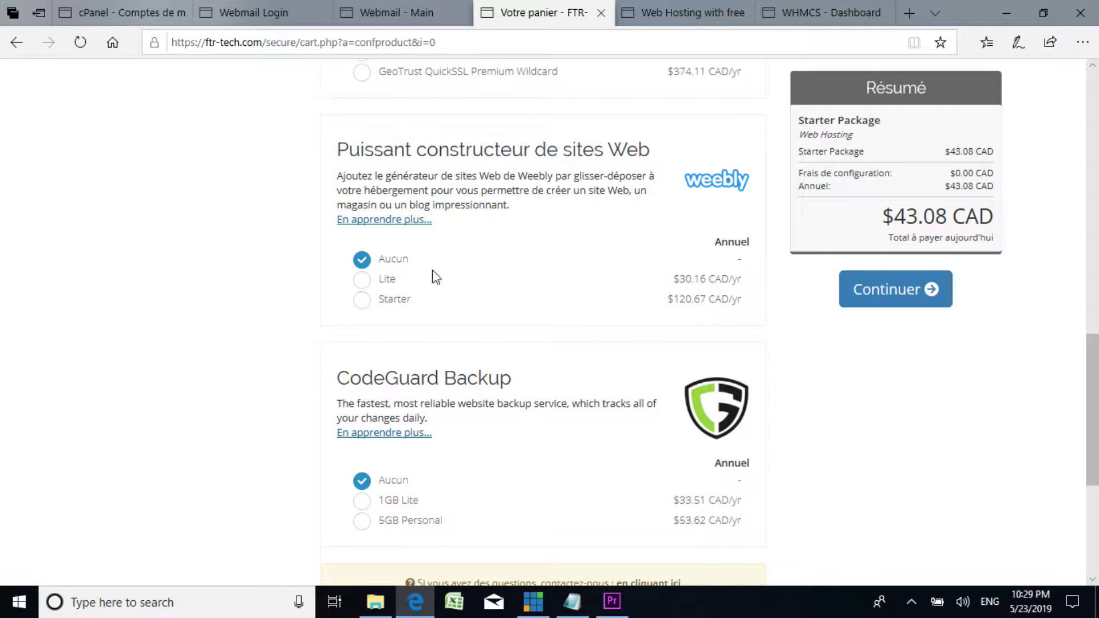
Step: Leave the SSL, Weebly and CodeGuard add-ons on Aucun and continue to the cart
scroll(431, 265, "up", 3)
scroll(436, 267, "down", 3)
scroll(439, 266, "up", 2)
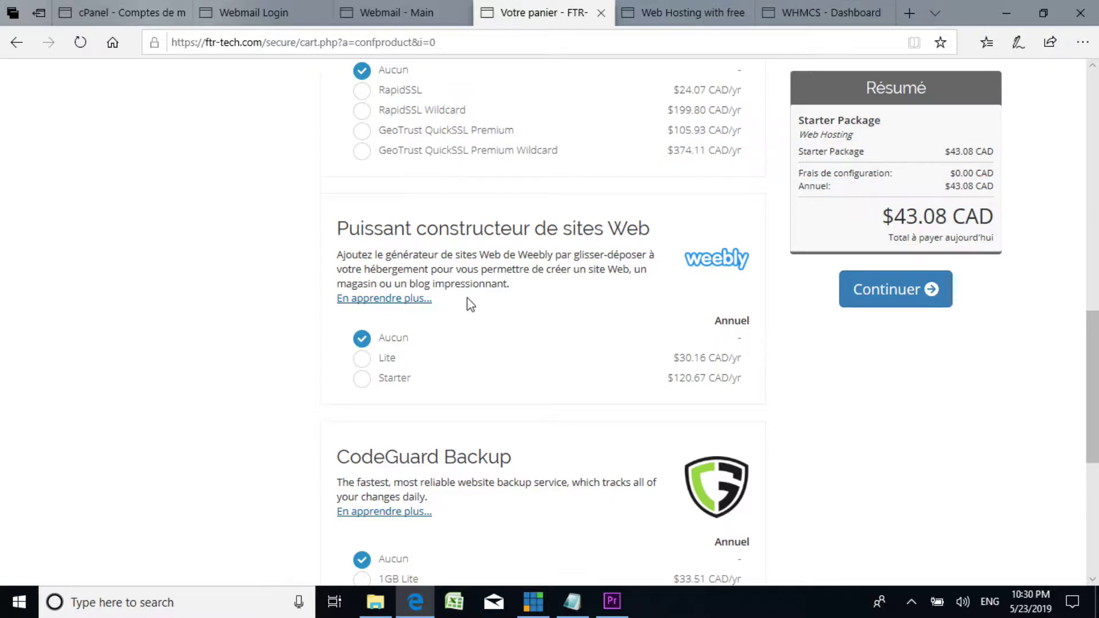
scroll(466, 302, "down", 4)
scroll(466, 302, "up", 3)
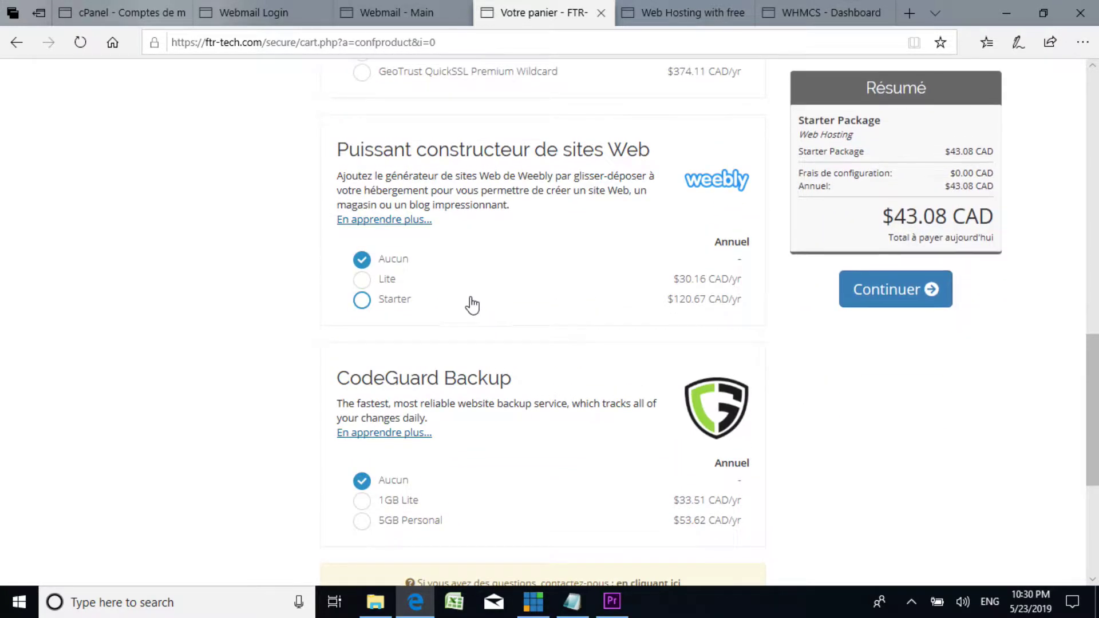
scroll(464, 296, "down", 3)
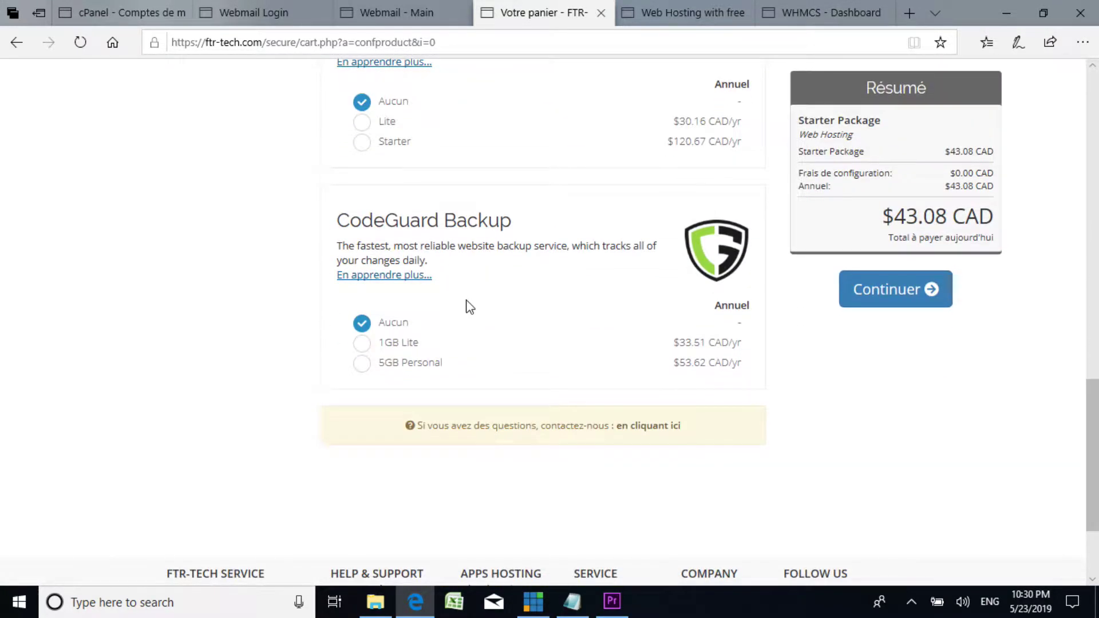
scroll(463, 303, "up", 3)
scroll(400, 340, "down", 1)
scroll(390, 343, "down", 1)
scroll(485, 303, "up", 3)
scroll(487, 309, "down", 3)
scroll(429, 331, "up", 3)
scroll(433, 329, "down", 4)
scroll(836, 317, "up", 3)
scroll(840, 318, "up", 5)
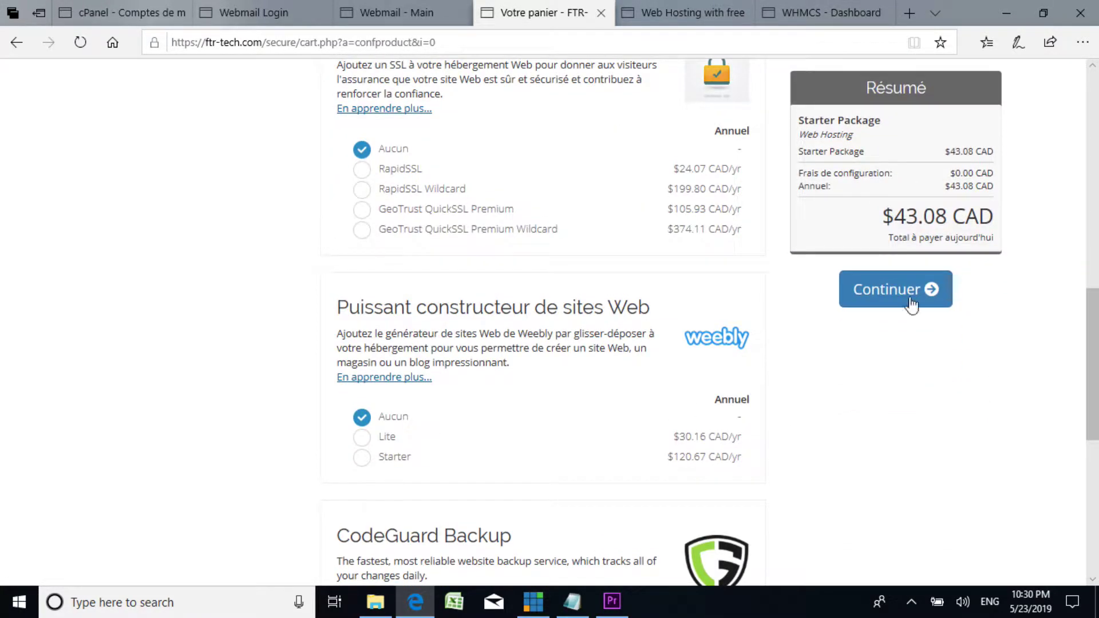
scroll(906, 184, "up", 2)
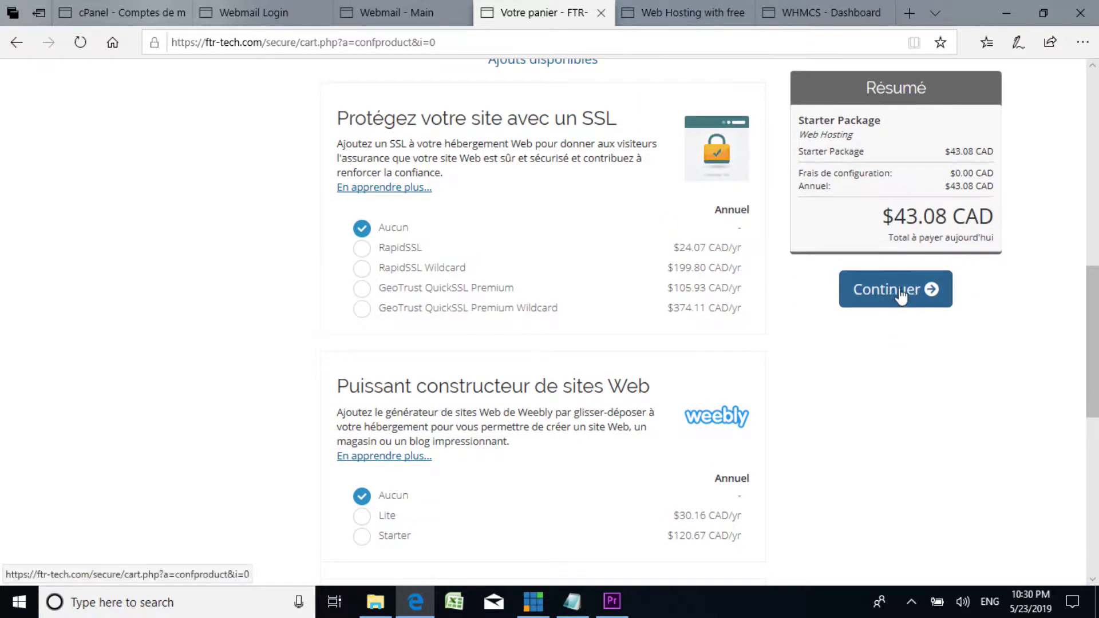
left_click(929, 302)
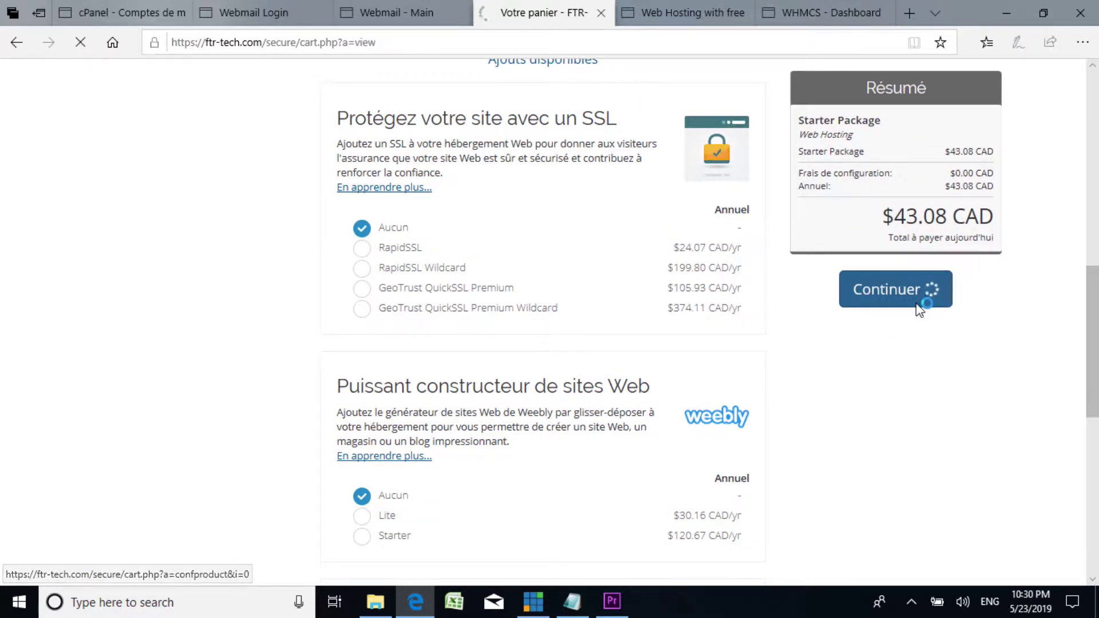
Step: Fill in the saved 100% one-time promotional code in the cart
scroll(635, 386, "down", 3)
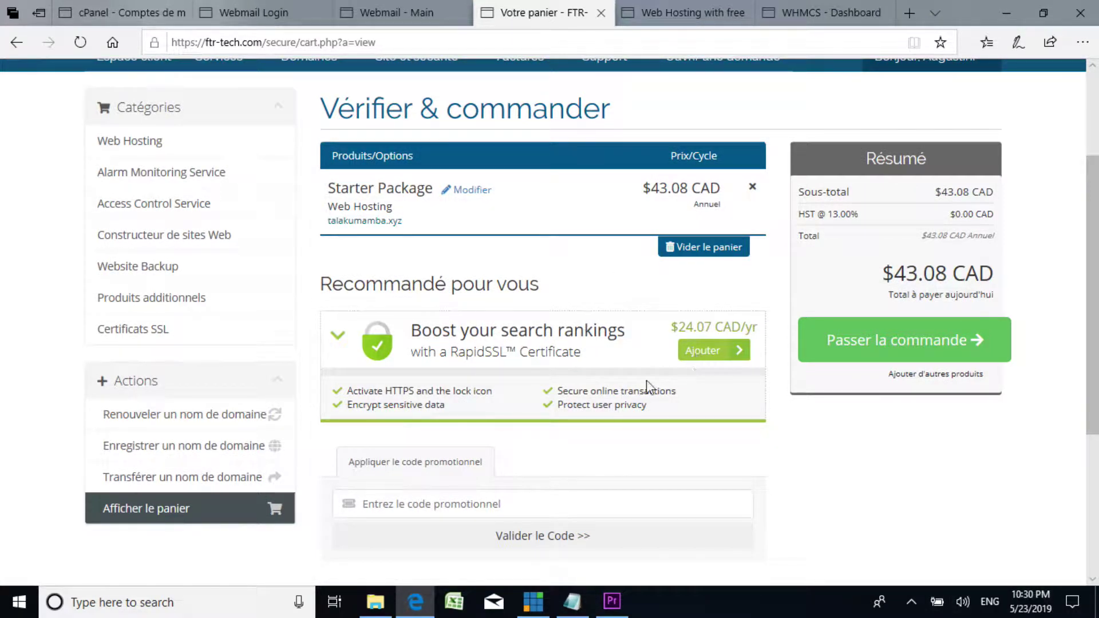
scroll(741, 295, "up", 2)
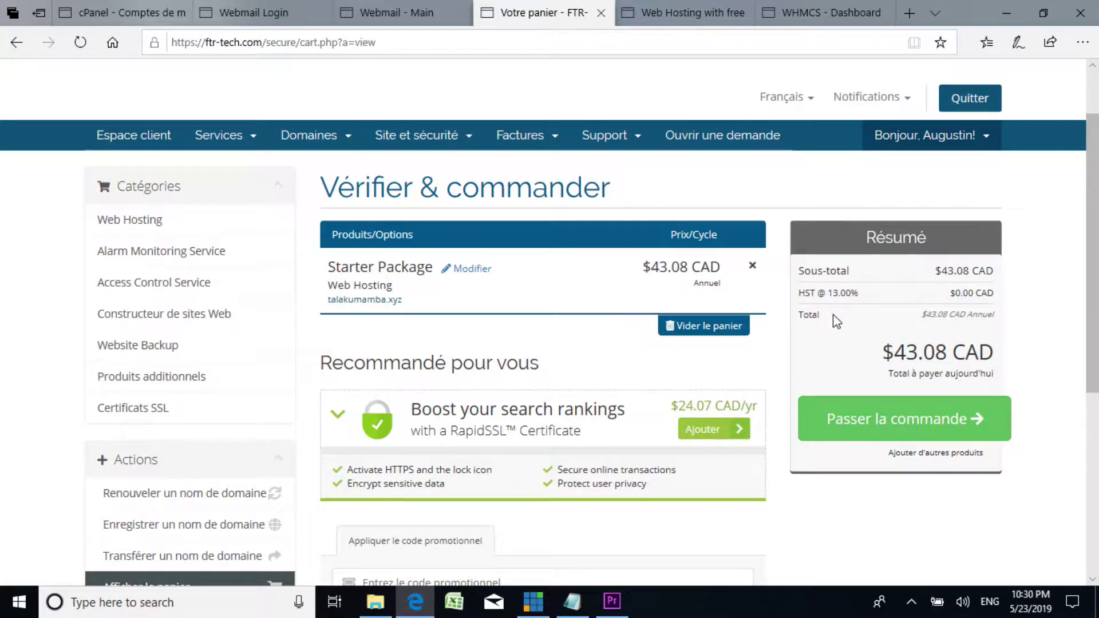
scroll(824, 332, "down", 4)
scroll(816, 342, "up", 2)
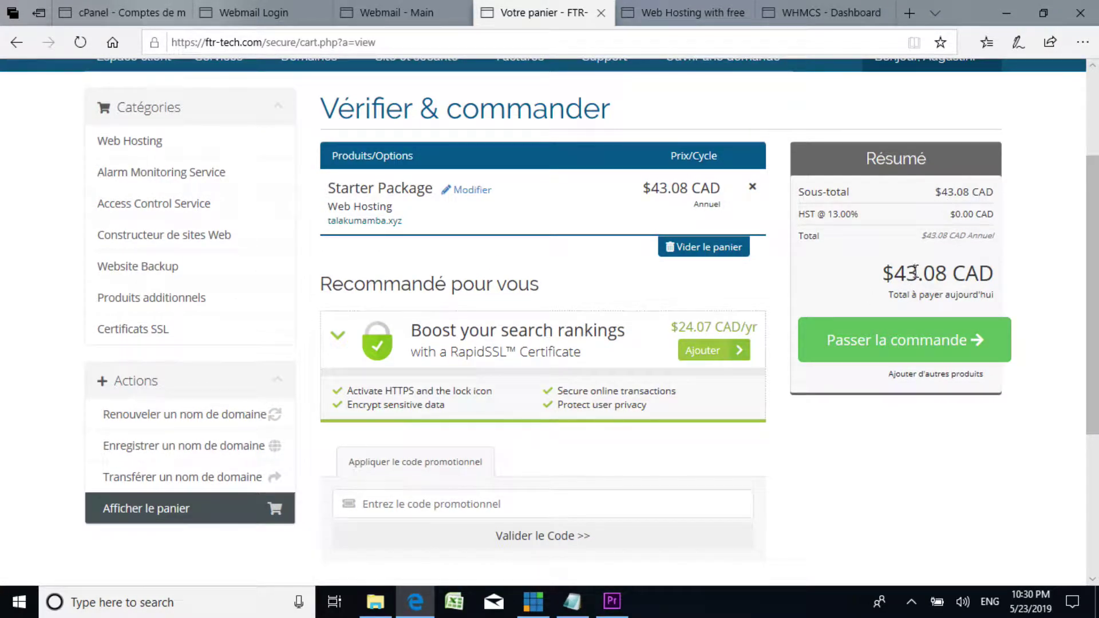
scroll(806, 385, "down", 4)
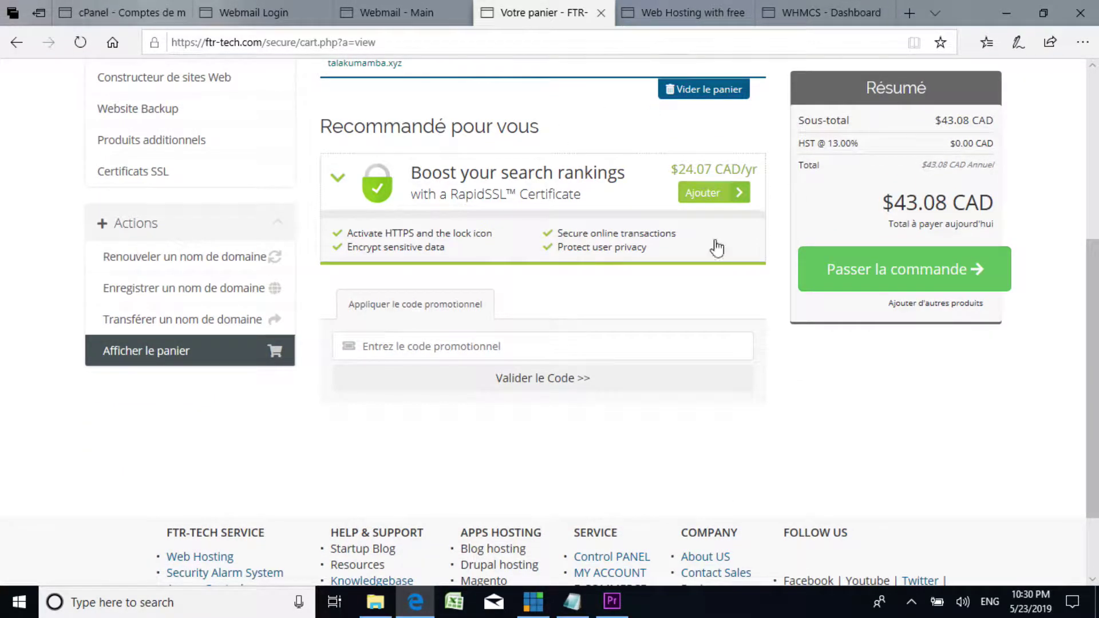
left_click(461, 346)
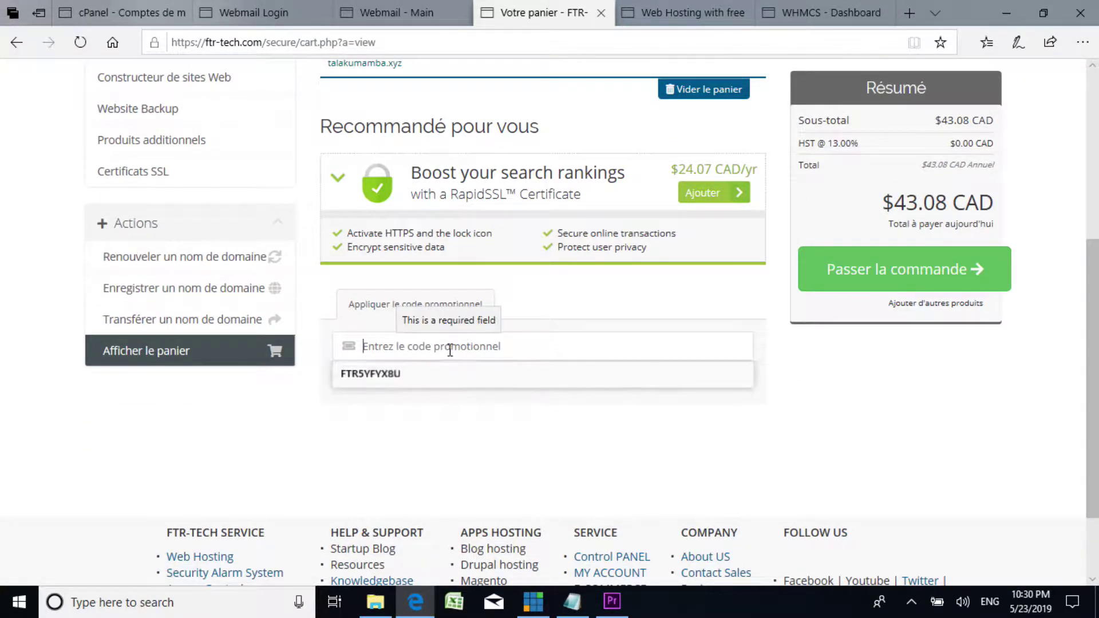
left_click(388, 375)
Step: Apply the promo code so the Résumé total drops to $0.00 CAD
scroll(735, 319, "up", 5)
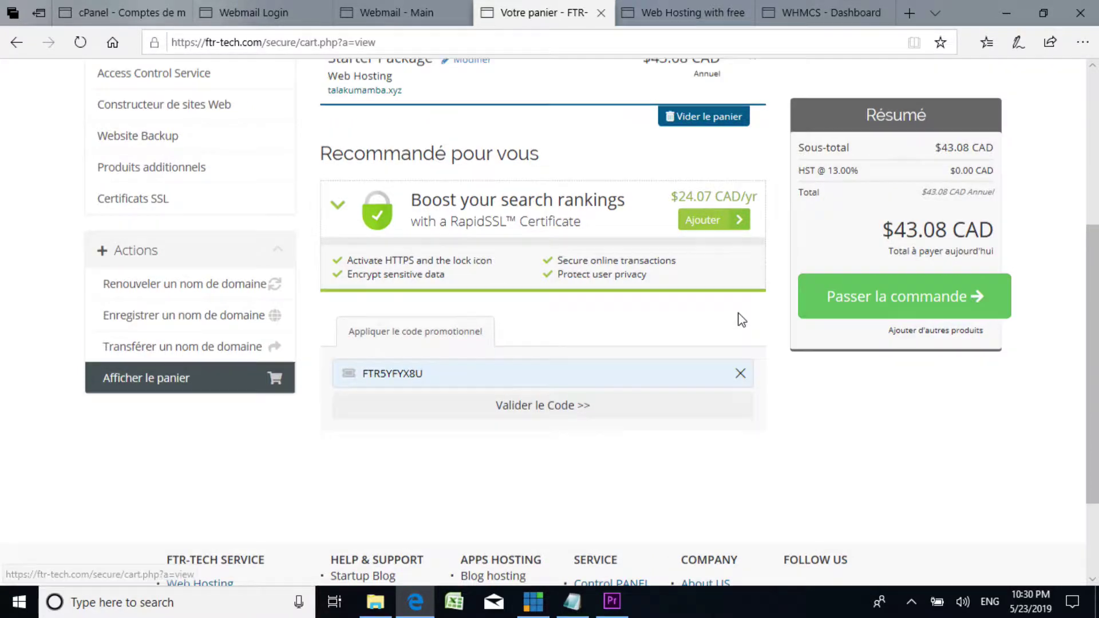
scroll(848, 336, "down", 3)
left_click(553, 471)
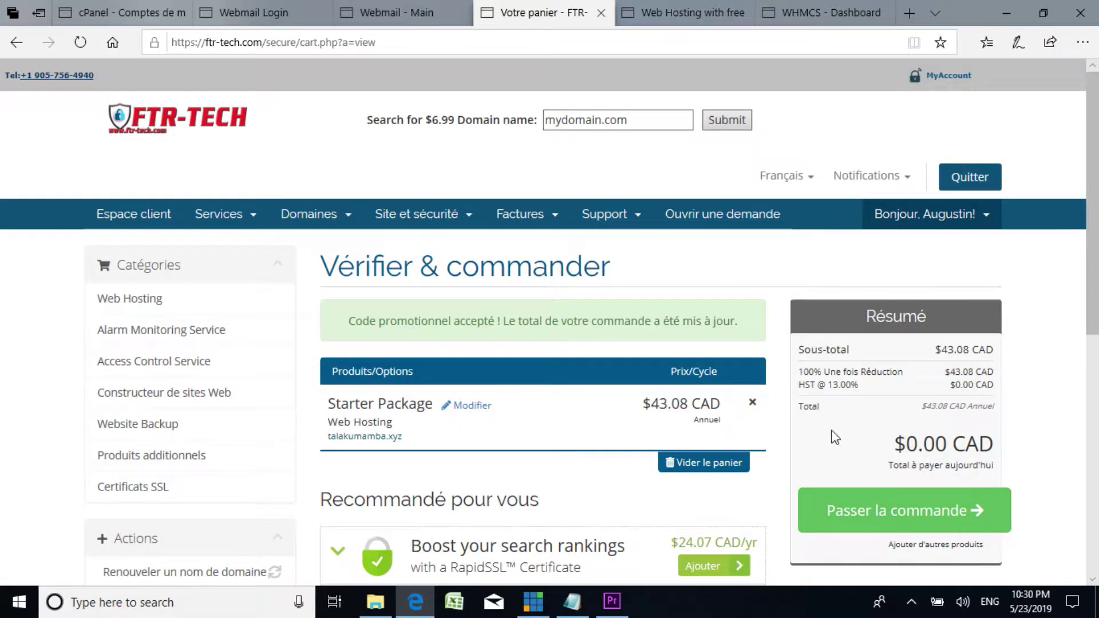
scroll(812, 433, "down", 6)
scroll(657, 371, "up", 3)
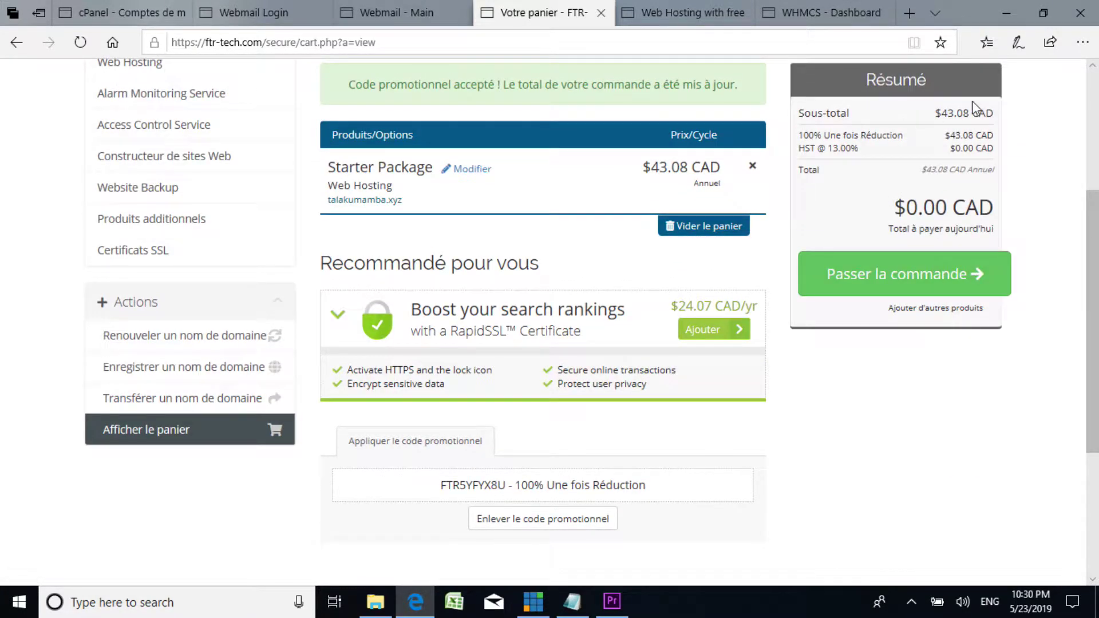
scroll(801, 349, "down", 3)
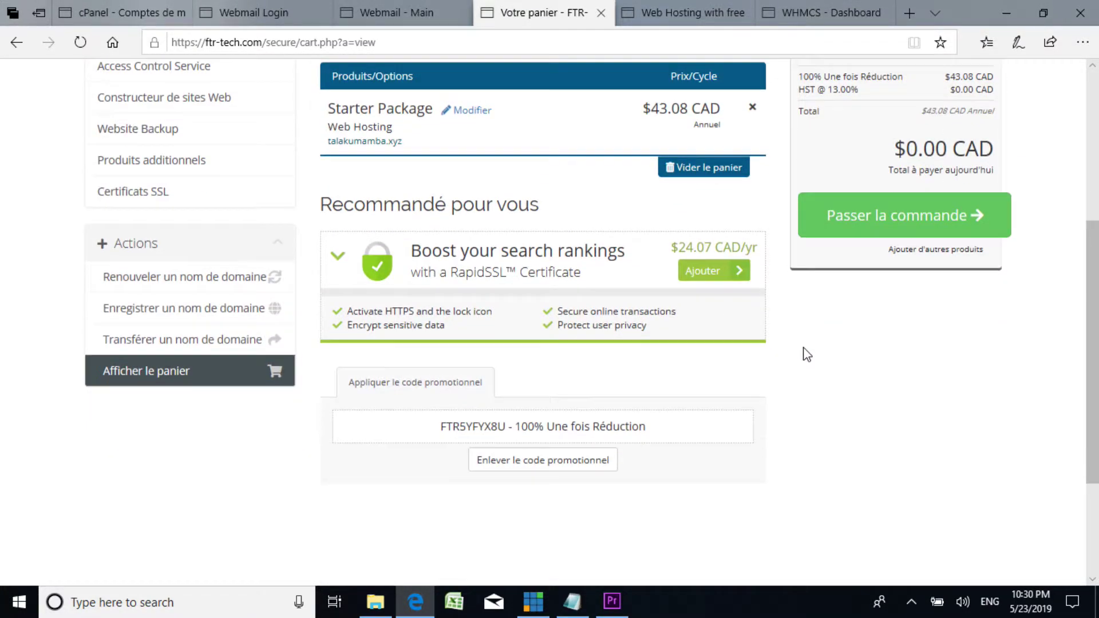
scroll(806, 355, "up", 3)
Step: Check out the discounted talakumamba.xyz Starter Package cart and review the billing details
left_click(920, 280)
scroll(758, 388, "down", 3)
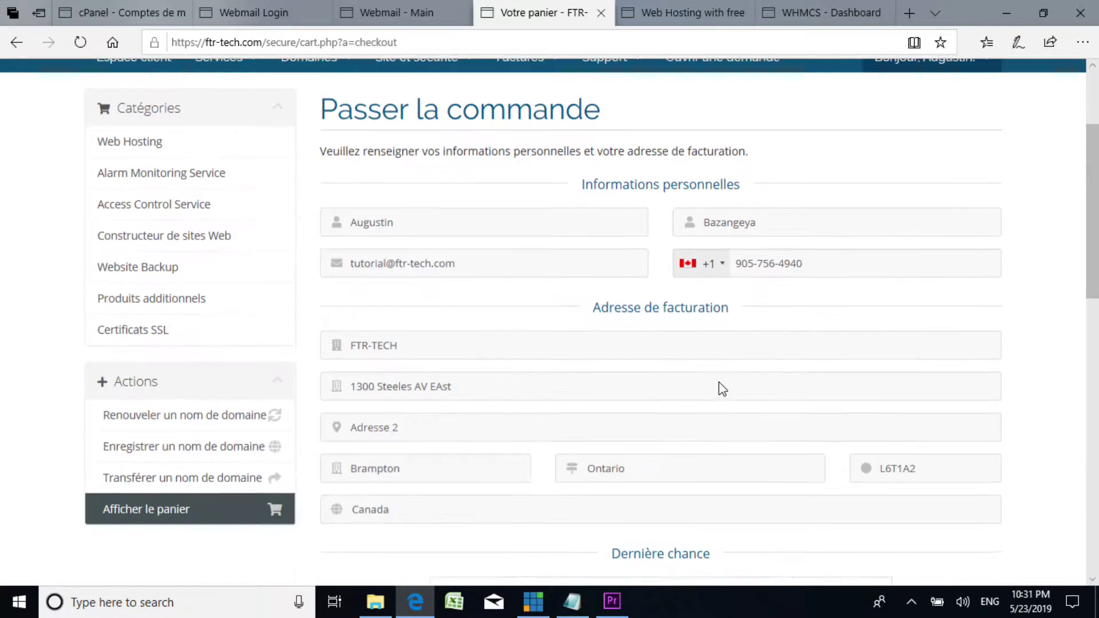
scroll(488, 245, "down", 5)
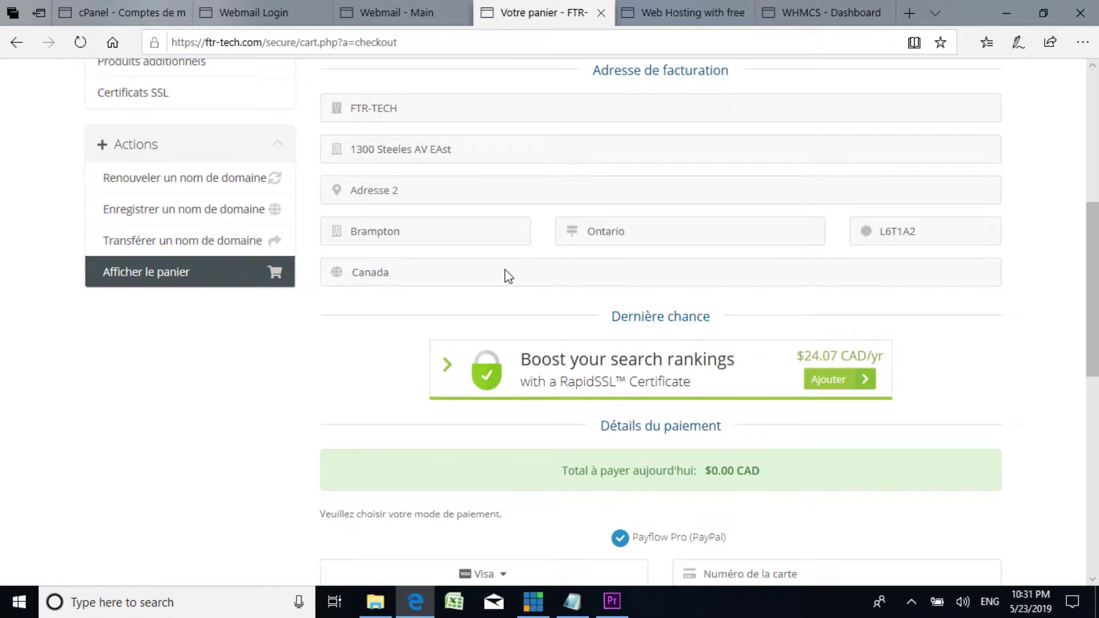
scroll(570, 277, "down", 5)
scroll(537, 294, "up", 3)
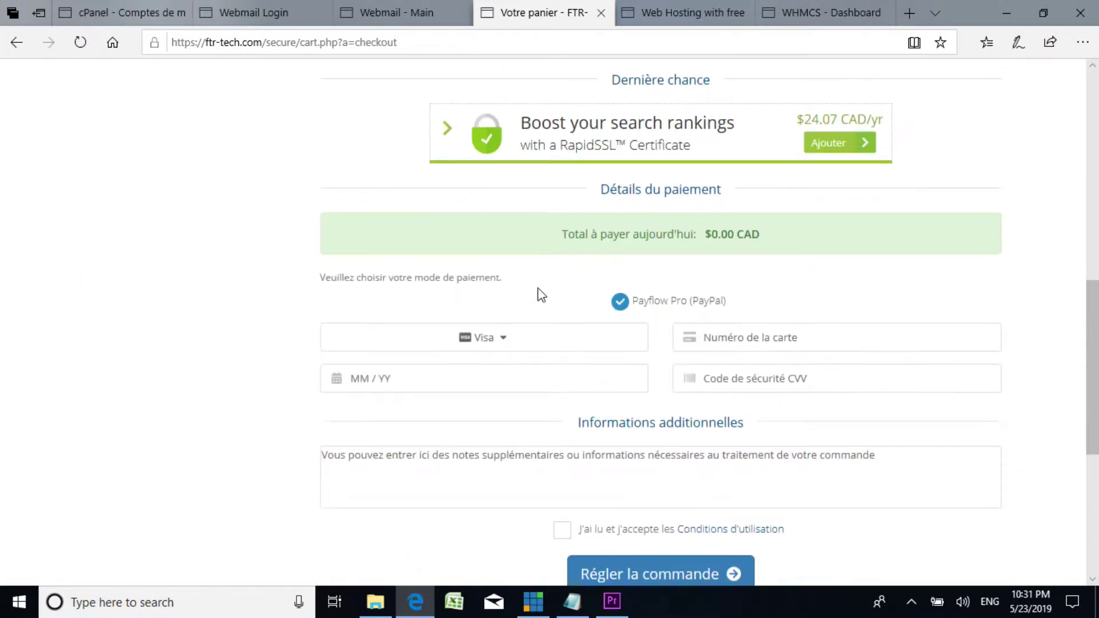
scroll(589, 292, "down", 1)
scroll(589, 292, "up", 3)
scroll(515, 346, "down", 2)
scroll(571, 368, "up", 5)
scroll(564, 367, "down", 5)
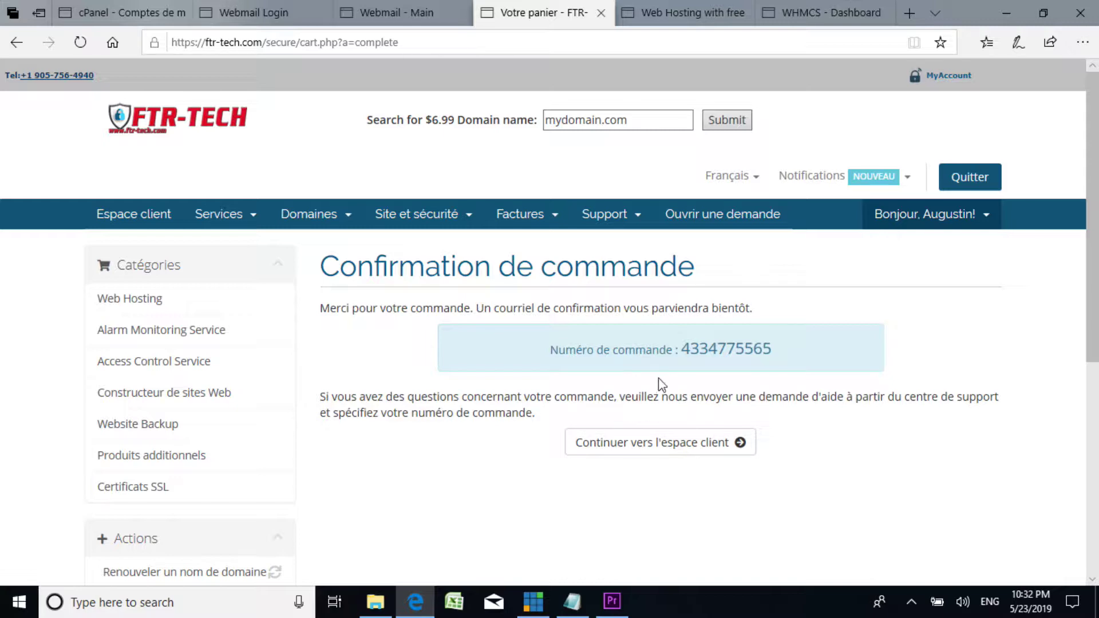
Step: Continue to the client area and review the dashboard listing the active talakumamba.xyz Starter Package
left_click(703, 454)
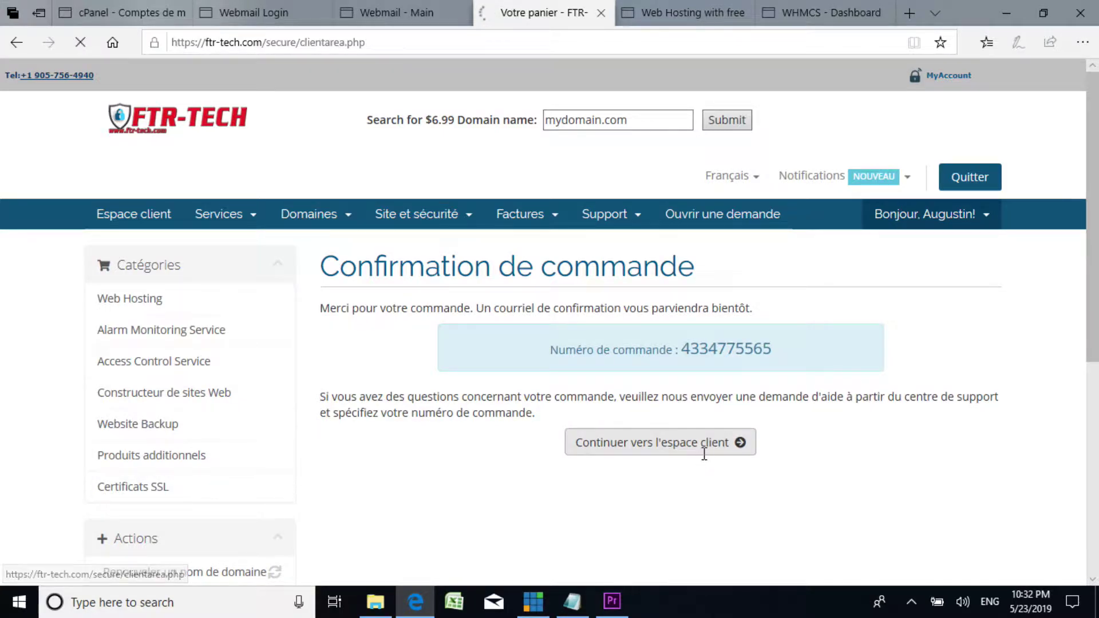
scroll(589, 372, "down", 4)
scroll(588, 368, "up", 2)
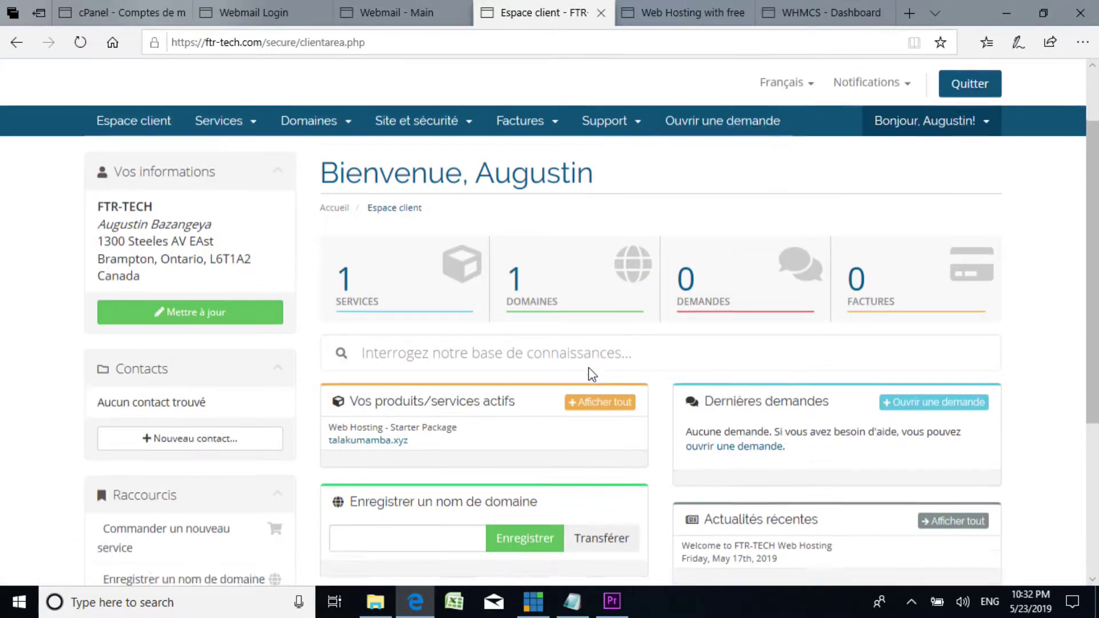
scroll(588, 367, "up", 1)
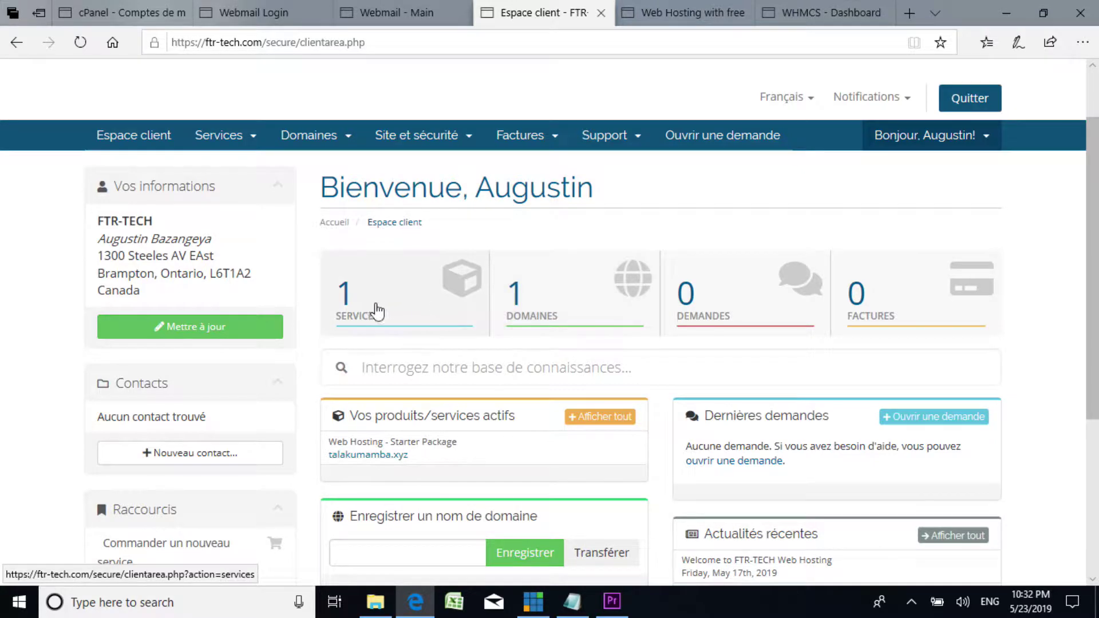
scroll(408, 314, "down", 2)
scroll(407, 311, "up", 2)
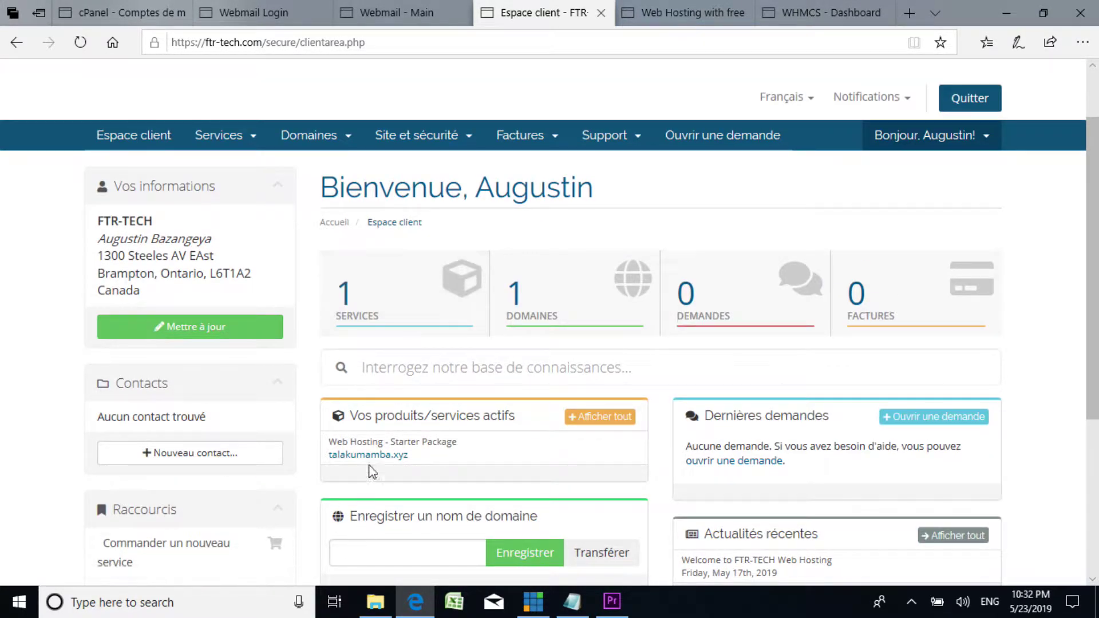
scroll(409, 454, "down", 1)
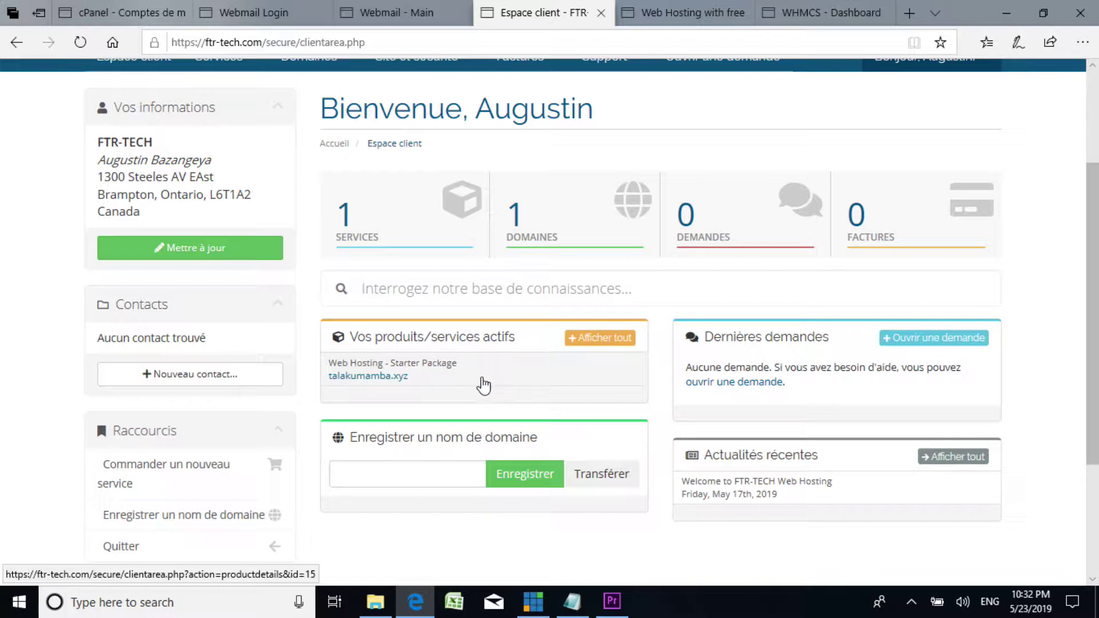
scroll(429, 432, "down", 2)
scroll(425, 435, "up", 2)
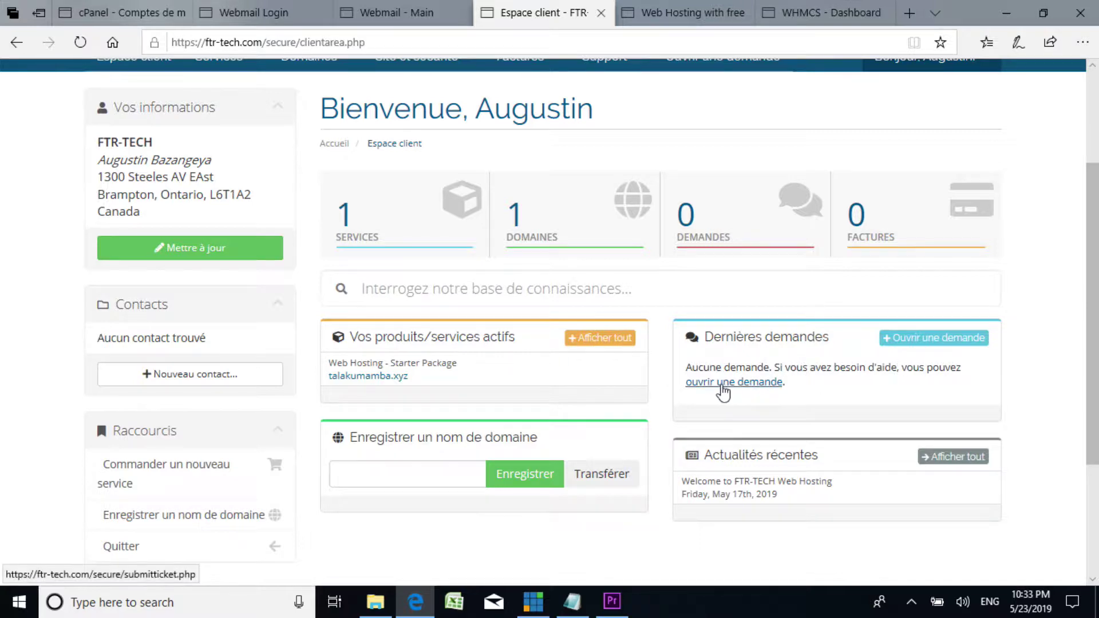
scroll(729, 483, "down", 3)
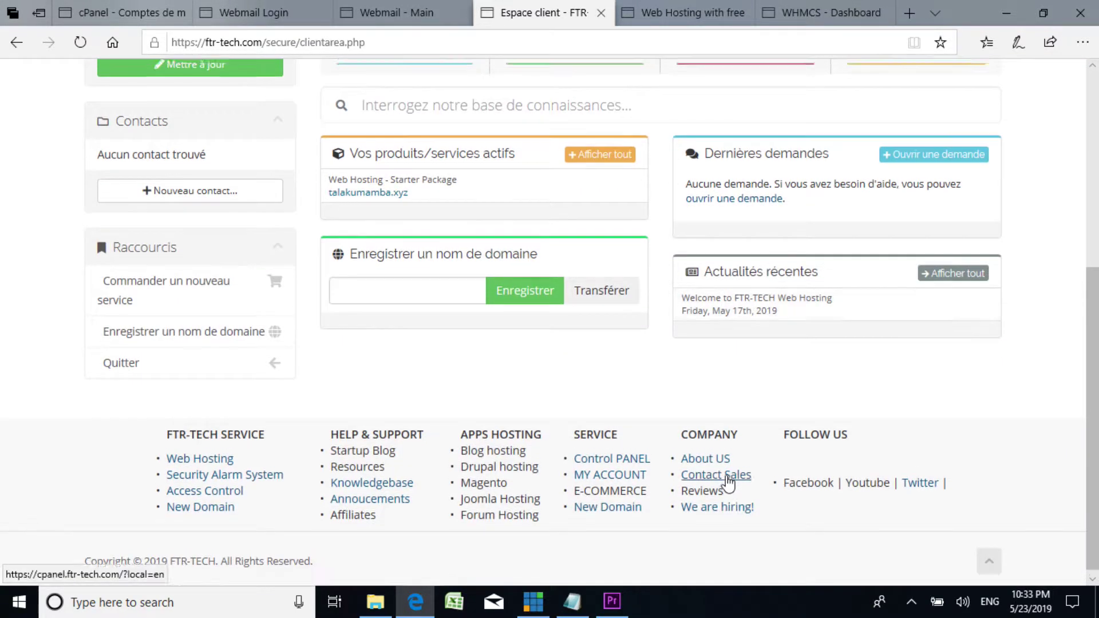
scroll(728, 483, "up", 5)
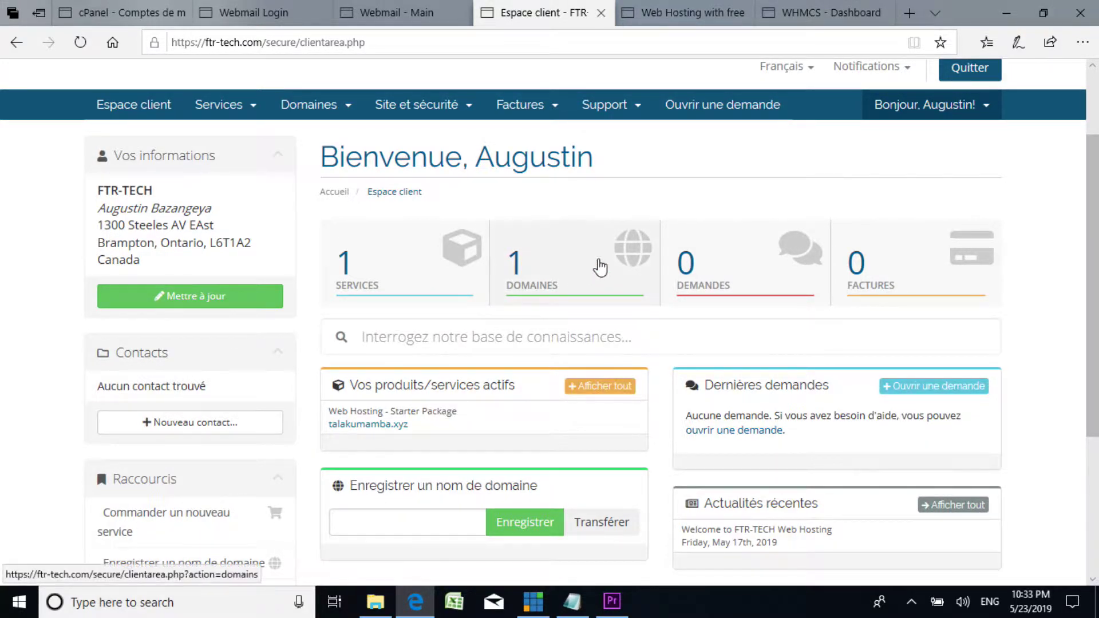
scroll(547, 287, "up", 2)
scroll(575, 289, "down", 3)
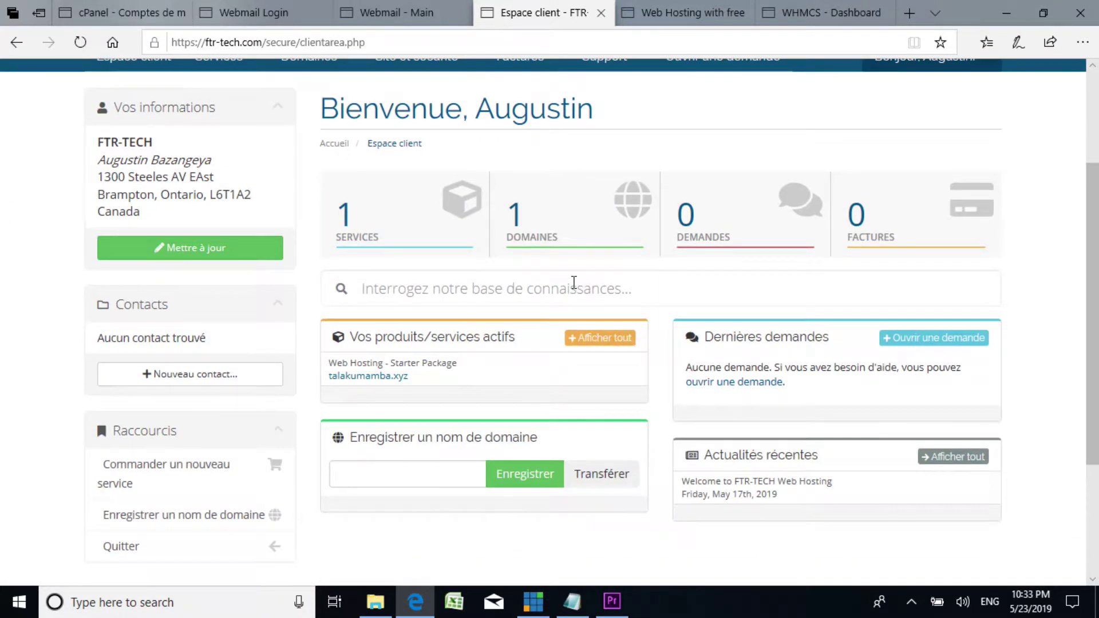
scroll(574, 280, "up", 3)
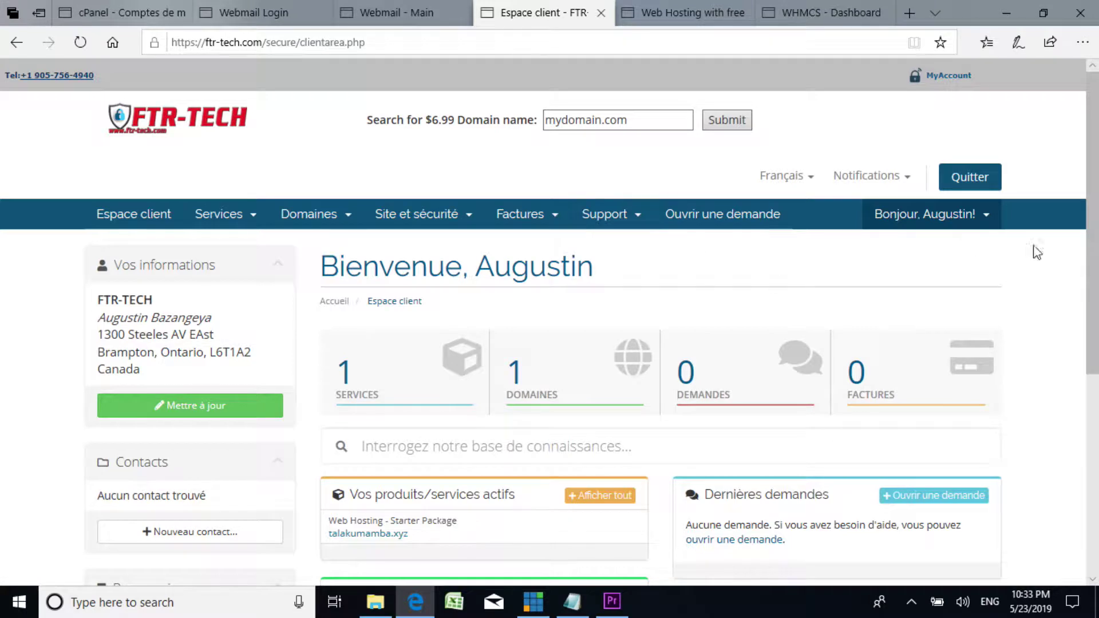
left_click_drag(1092, 272, 1075, 359)
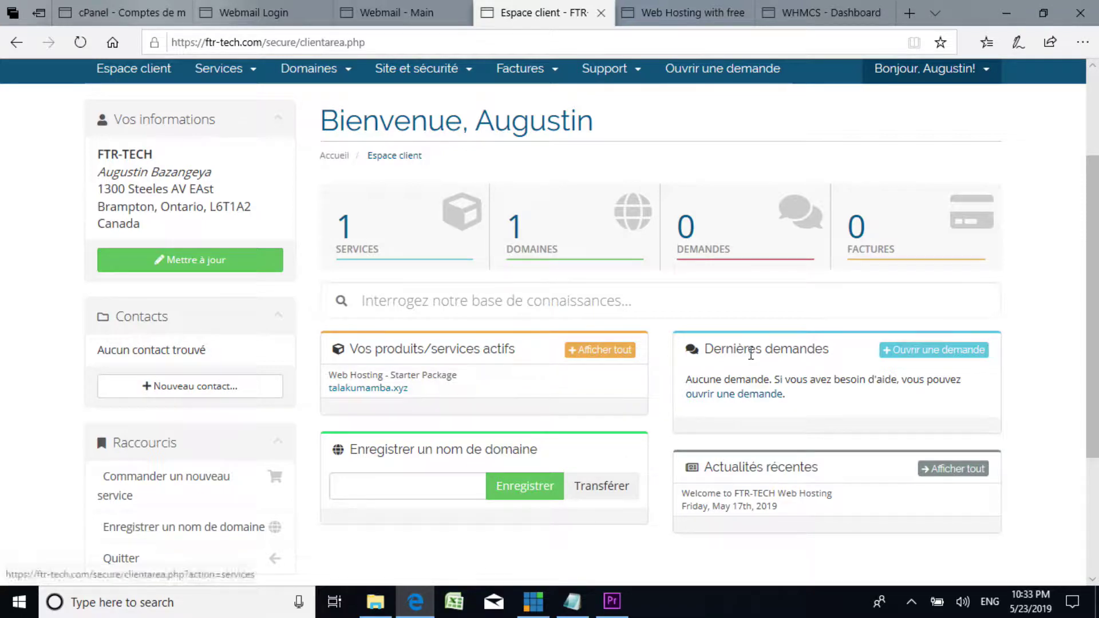
scroll(492, 396, "up", 3)
scroll(493, 395, "down", 5)
scroll(493, 395, "up", 4)
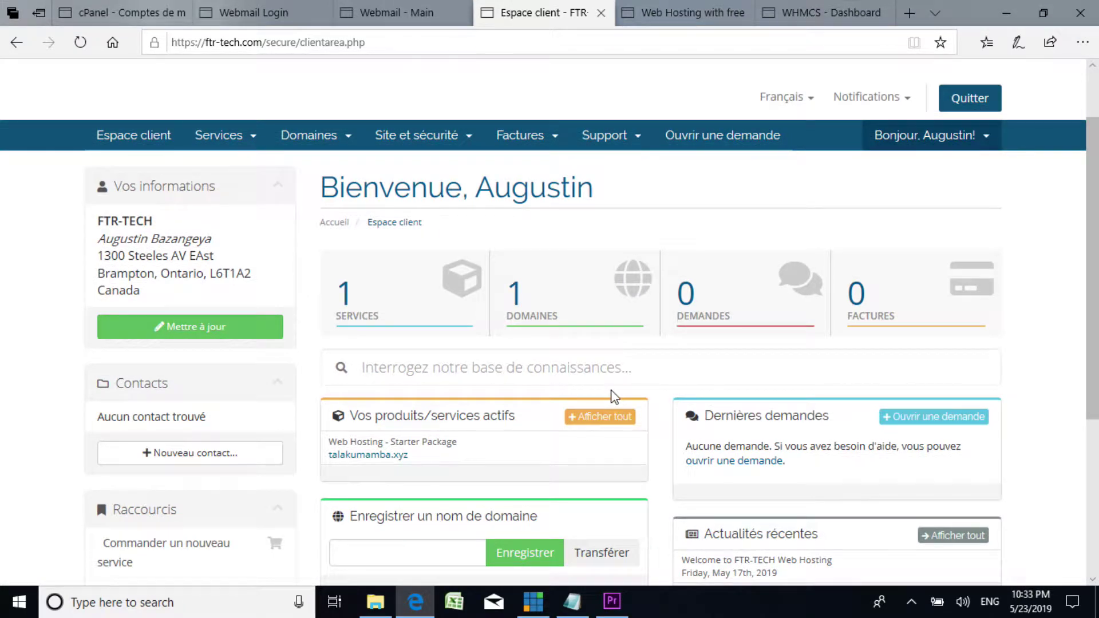
scroll(614, 394, "down", 4)
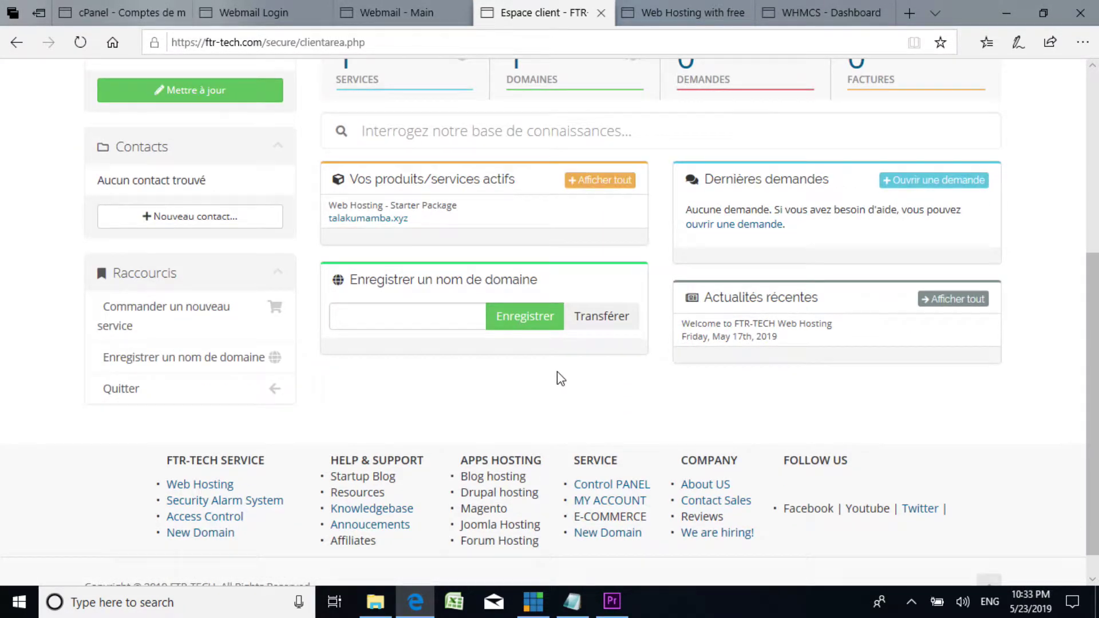
scroll(558, 374, "up", 4)
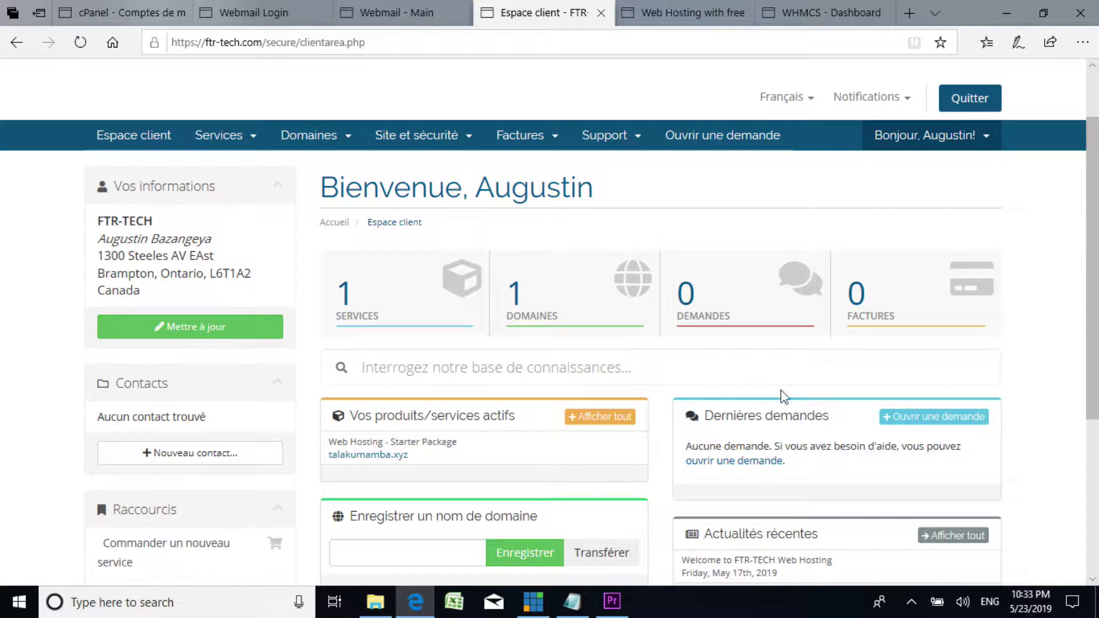
mouse_move(1090, 332)
left_mouse_down()
mouse_move(1090, 405)
mouse_move(1090, 343)
left_mouse_up()
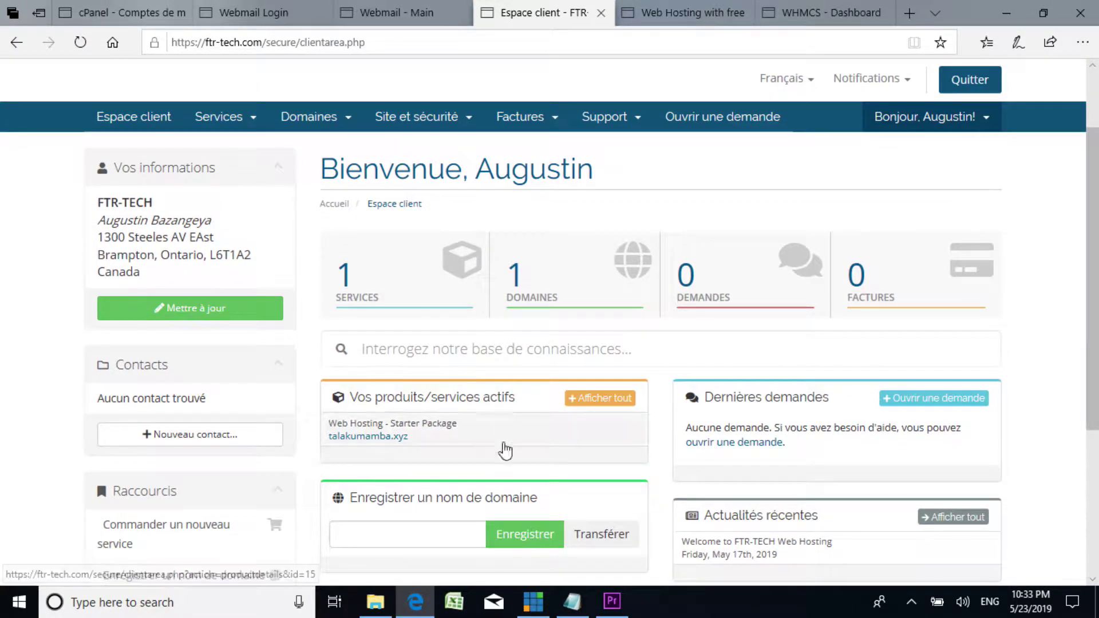
Step: Return to the webmail inbox and read the 22:32 Customer Invoice email with images loaded
left_click(264, 9)
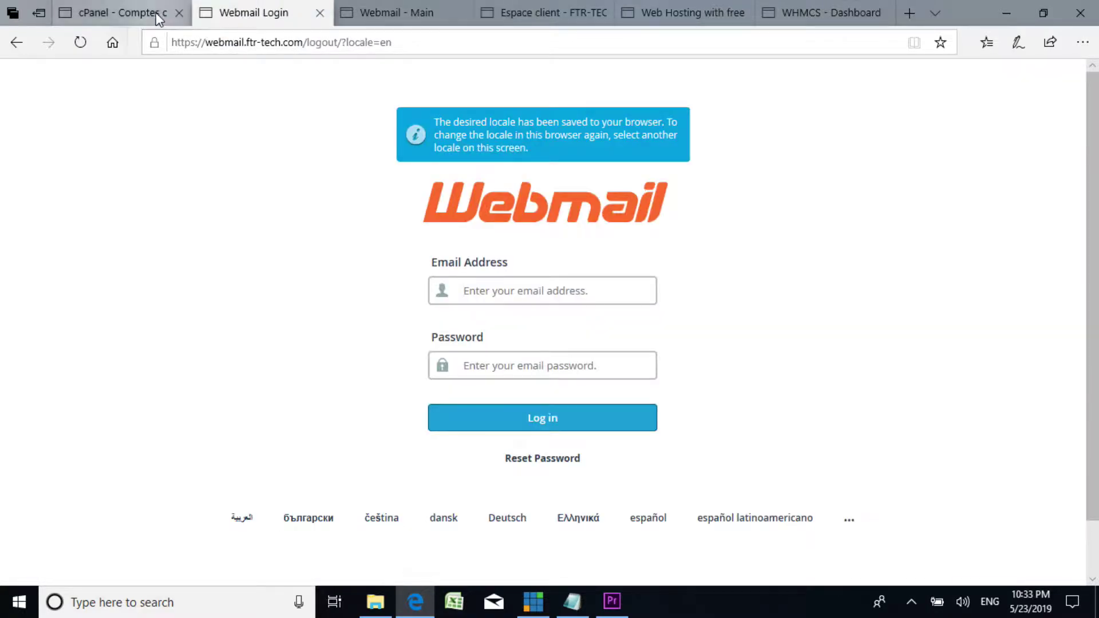
left_click(115, 13)
left_click(411, 14)
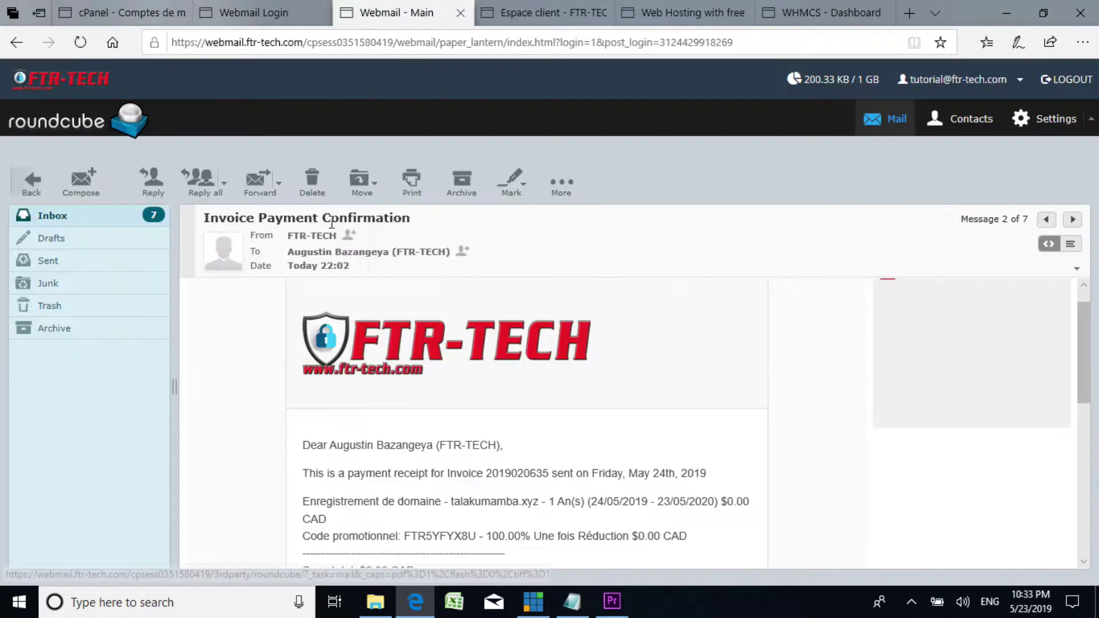
left_click(60, 214)
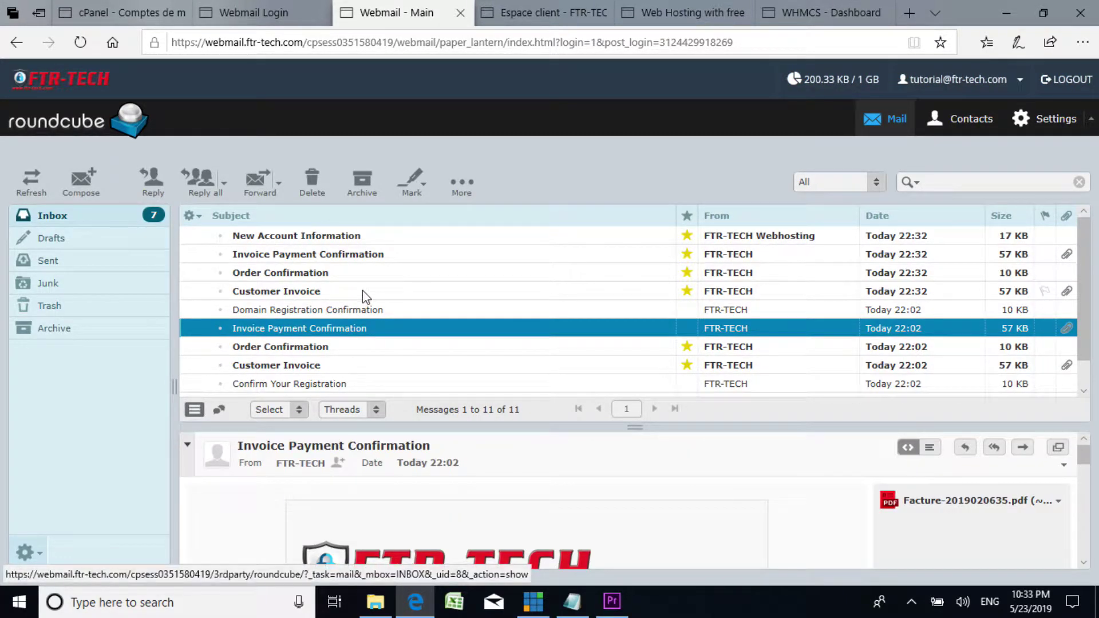
left_click(297, 293)
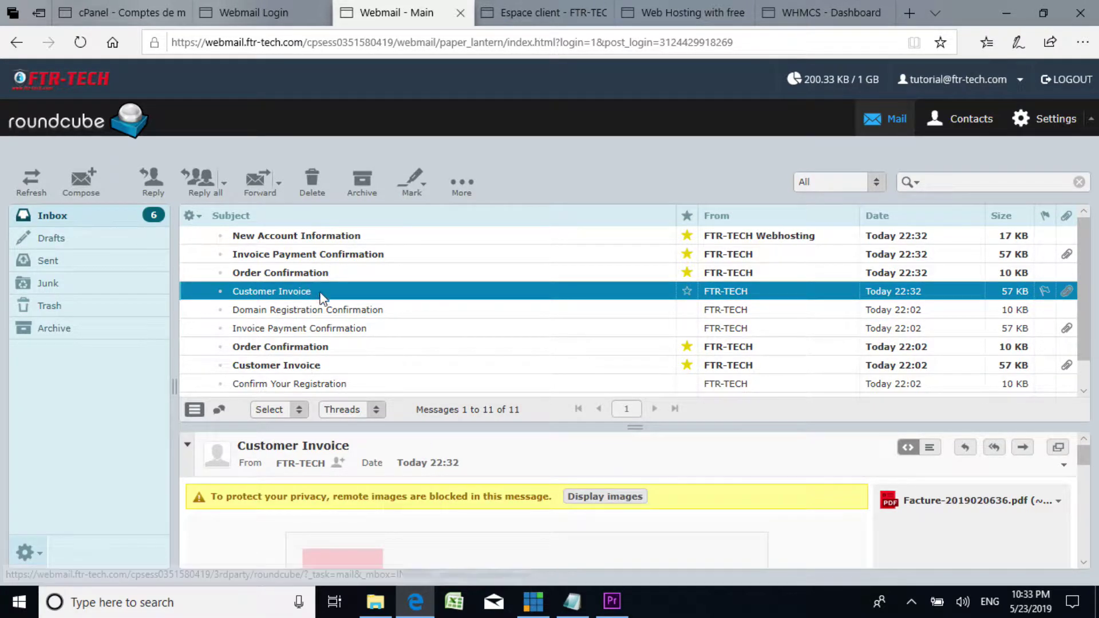
left_click(606, 498)
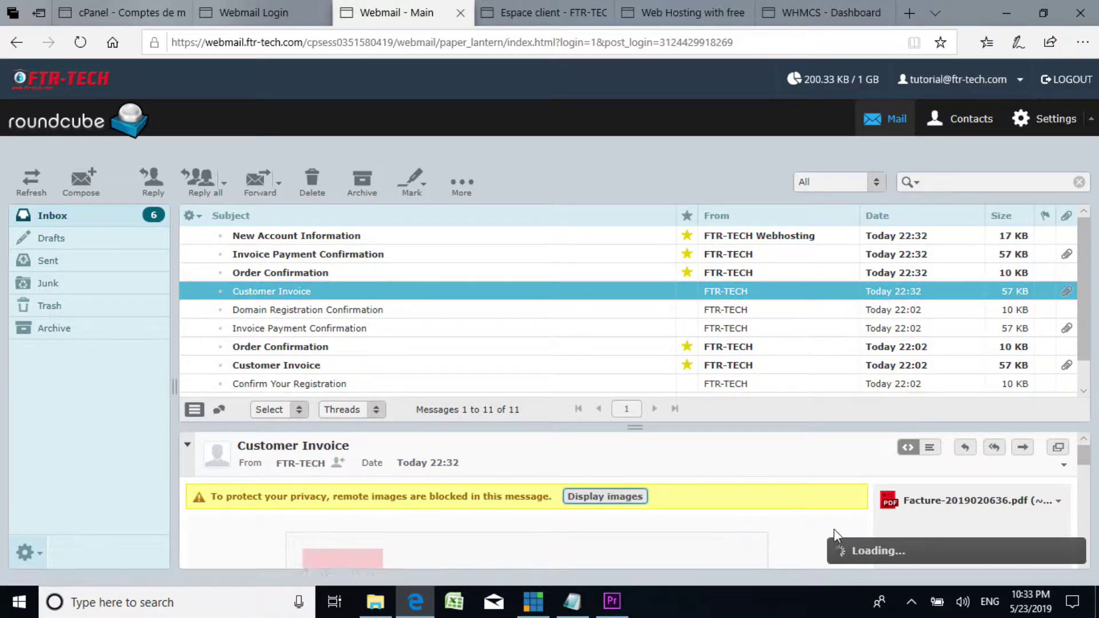
scroll(600, 498, "down", 3)
scroll(595, 498, "down", 2)
scroll(591, 492, "up", 2)
scroll(343, 464, "down", 2)
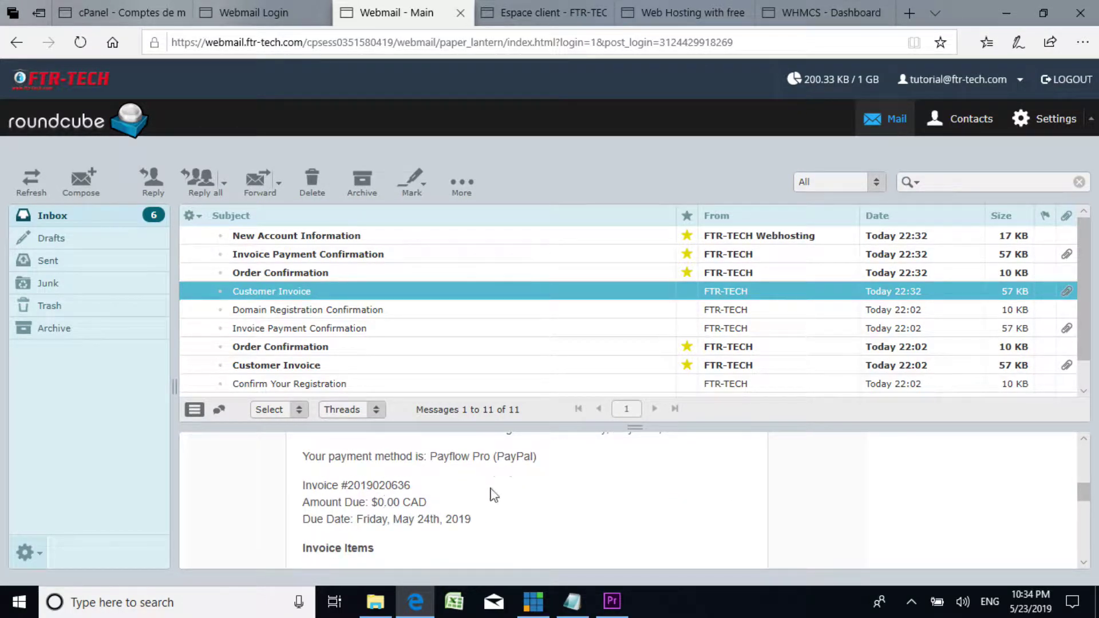
scroll(491, 495, "up", 3)
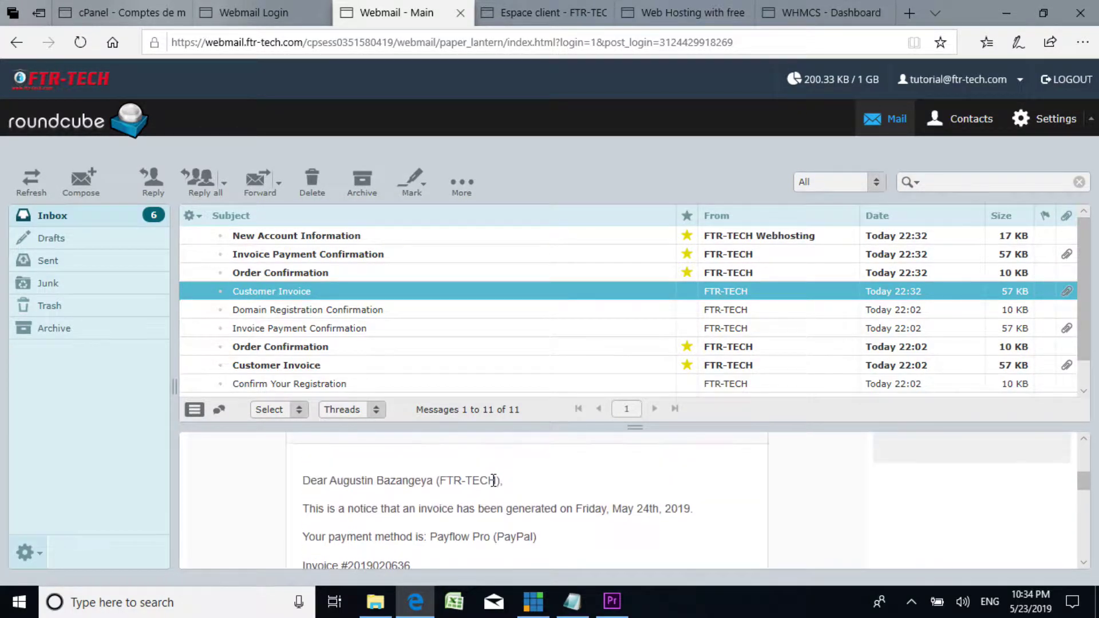
Step: Open the New Account Information email with images shown in an enlarged preview pane
left_click(335, 236)
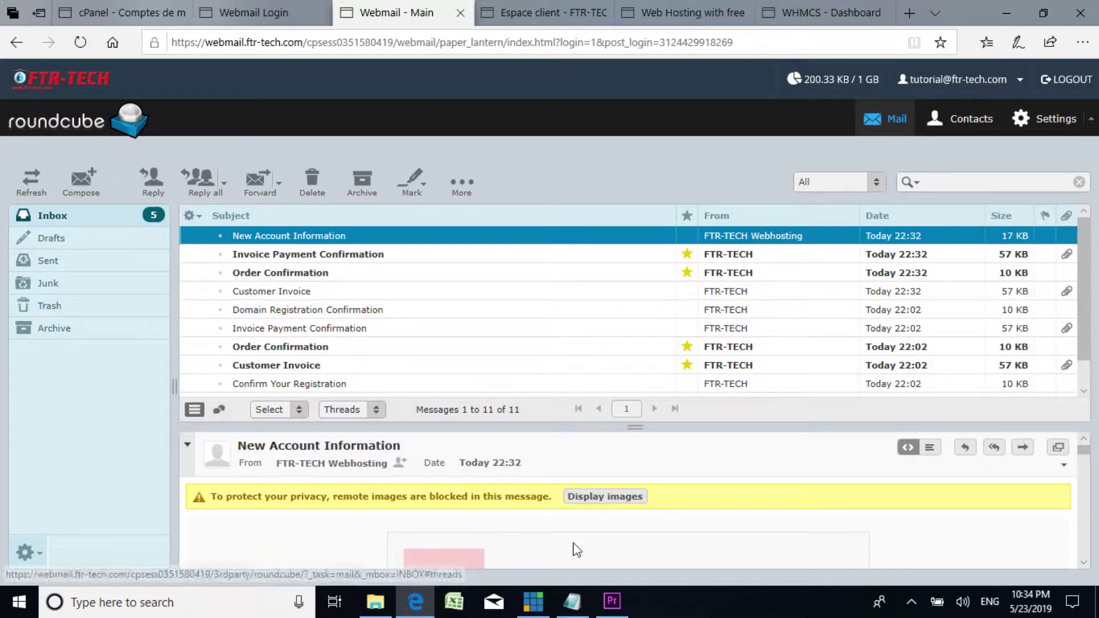
left_click(618, 497)
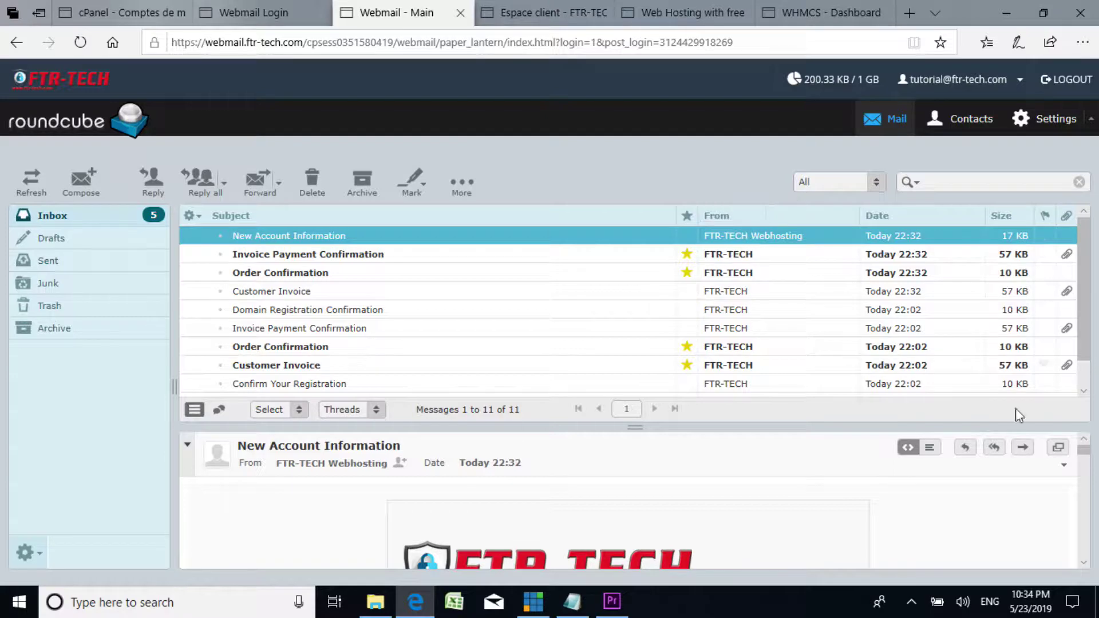
left_click_drag(1083, 452, 1086, 466)
left_click_drag(740, 427, 735, 331)
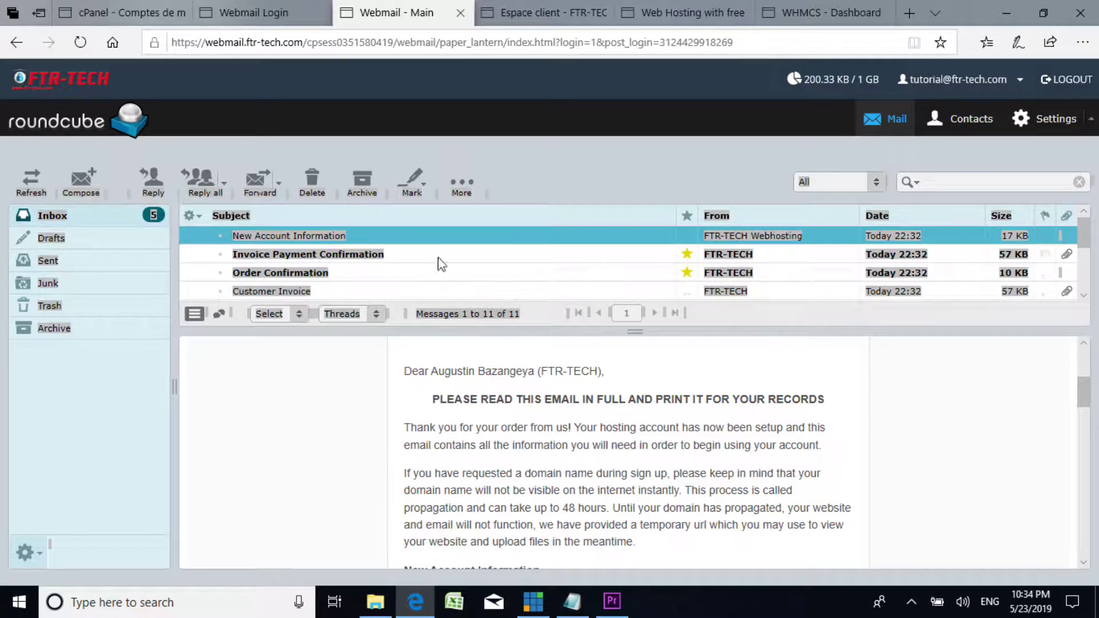
left_click(61, 217)
key("ctrl+a")
left_click(304, 240)
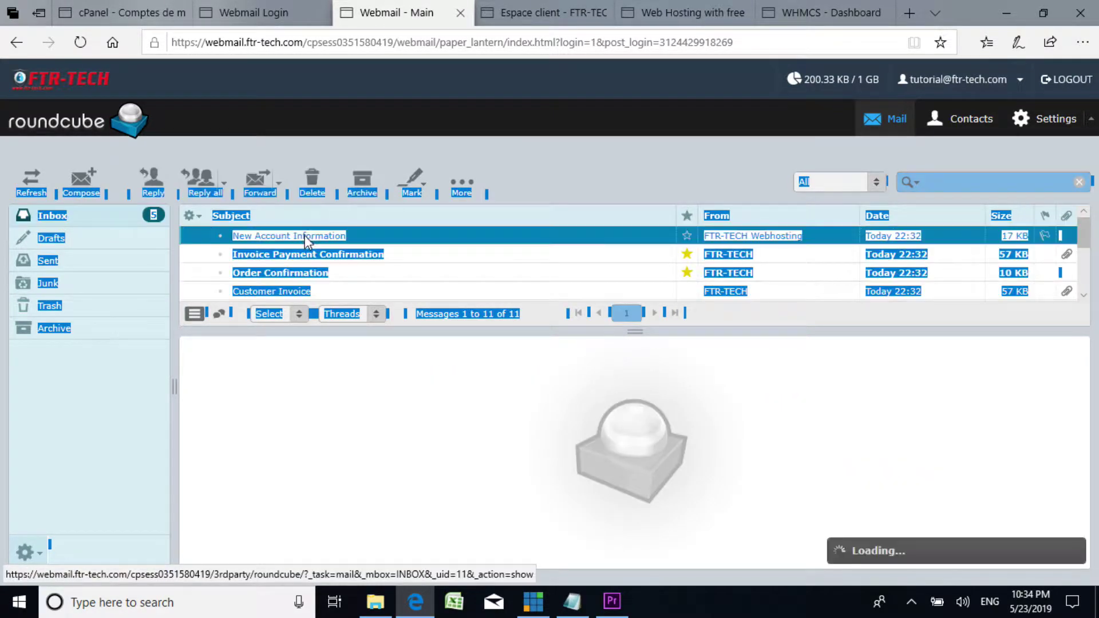
Step: Close the extra FTR-TECH hosting page and get back to the logged-in webmail inbox
left_click(496, 449)
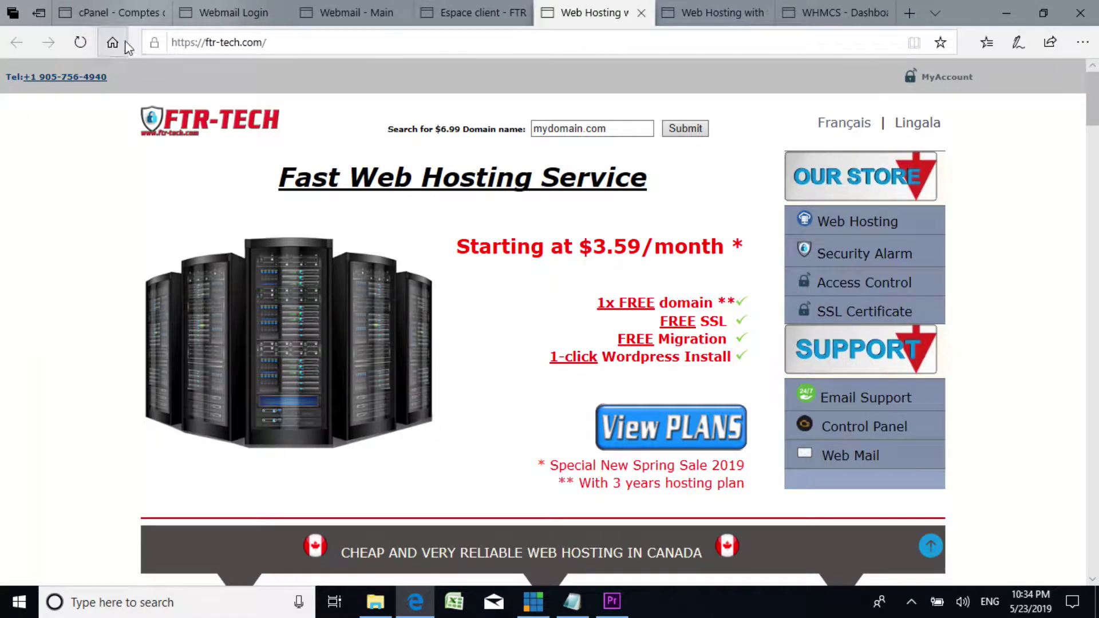
left_click(641, 12)
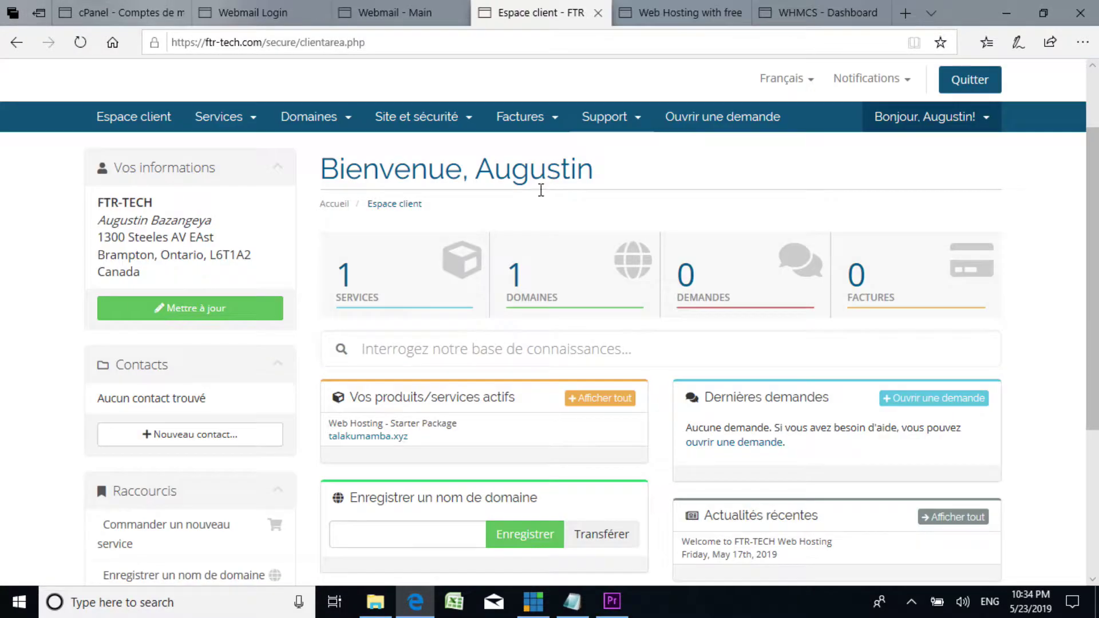
left_click(323, 16)
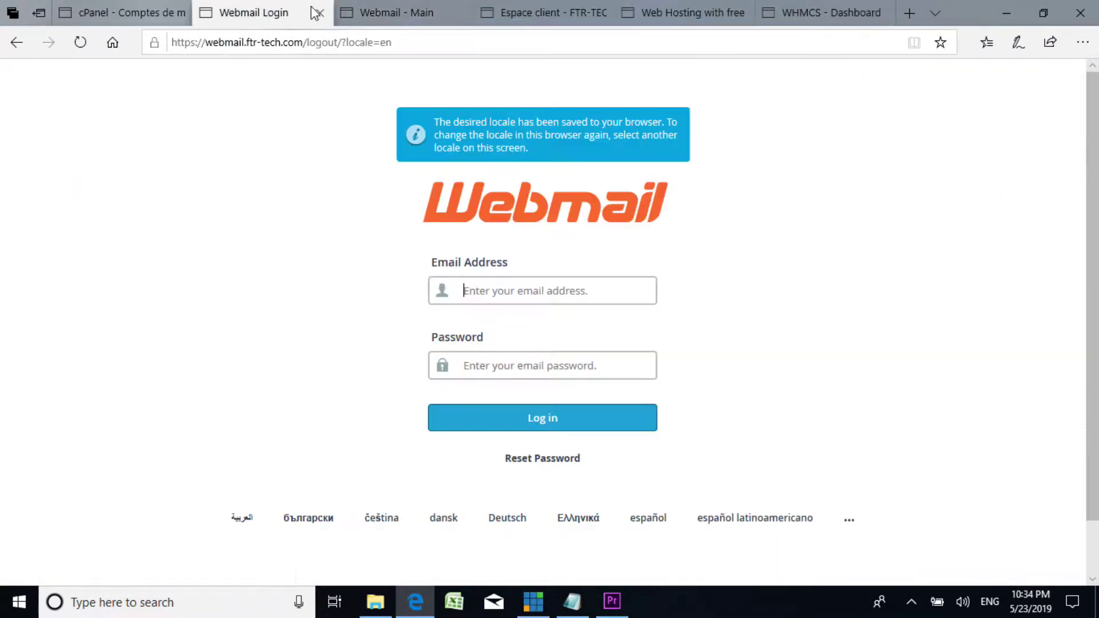
left_click(378, 11)
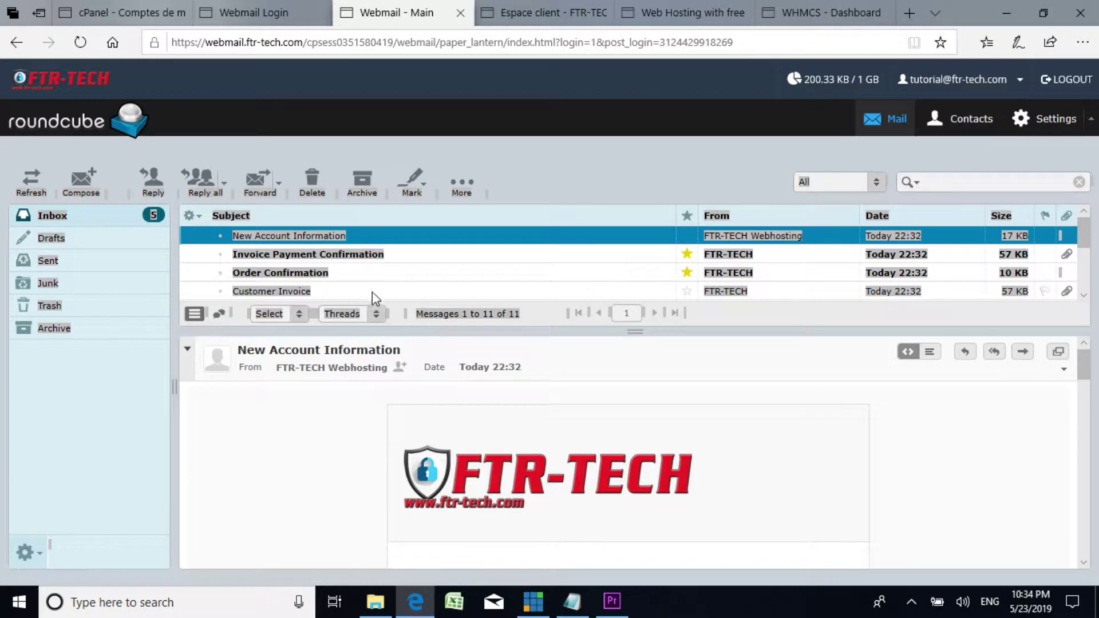
left_click(296, 419)
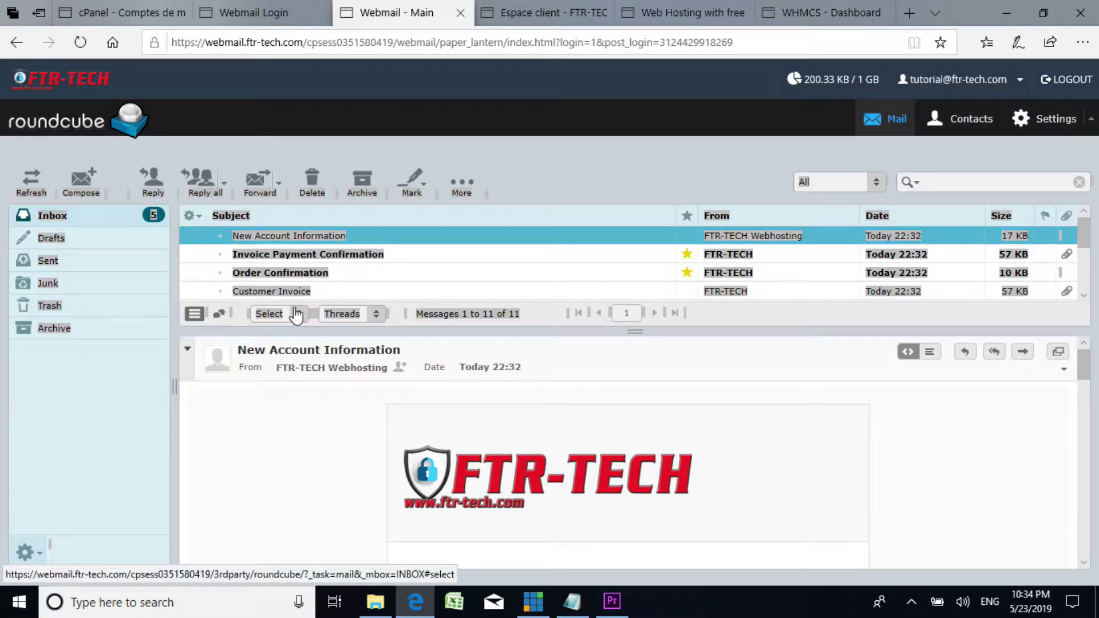
left_click(335, 118)
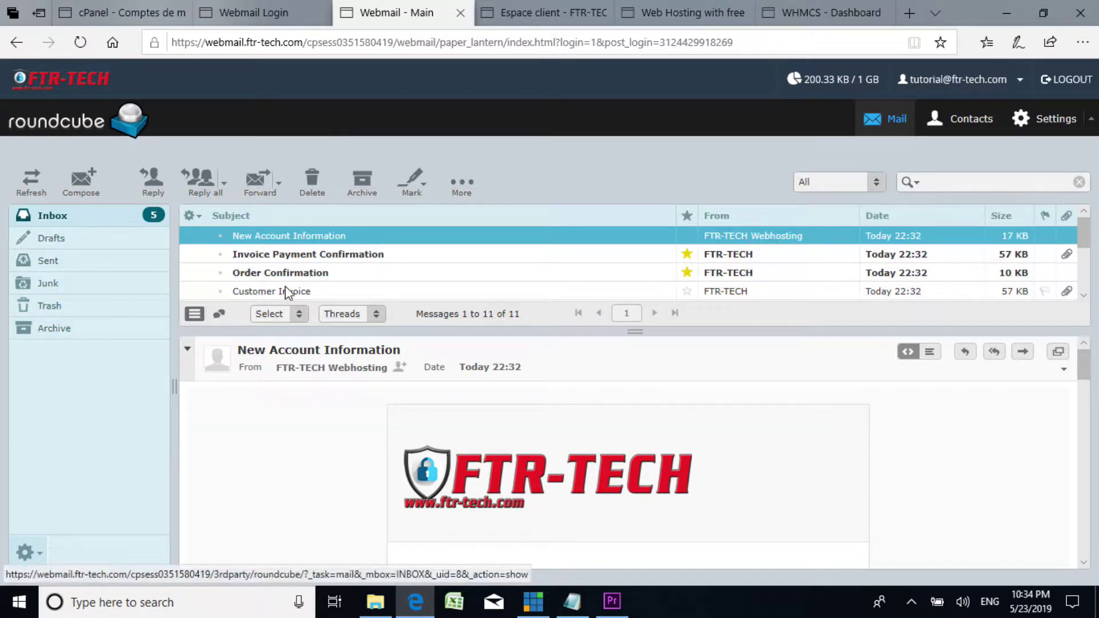
mouse_move(1083, 362)
left_mouse_down()
mouse_move(1083, 389)
mouse_move(1082, 358)
left_mouse_up()
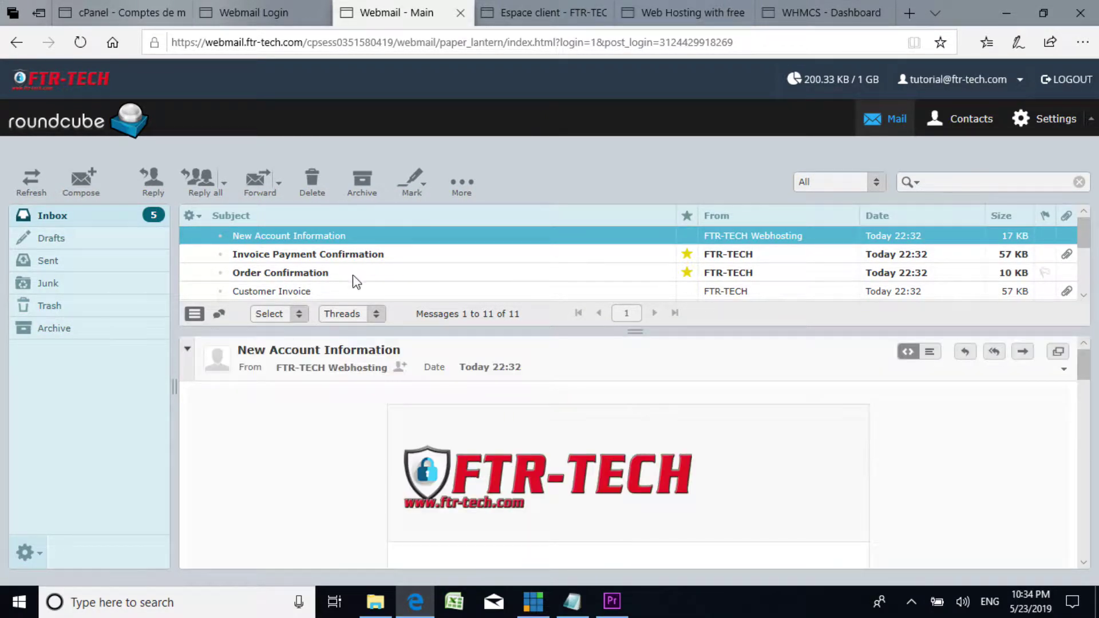
Step: Open the New Account Information email full-size and read the $43.08 CAD Starter Package details
double_click(331, 235)
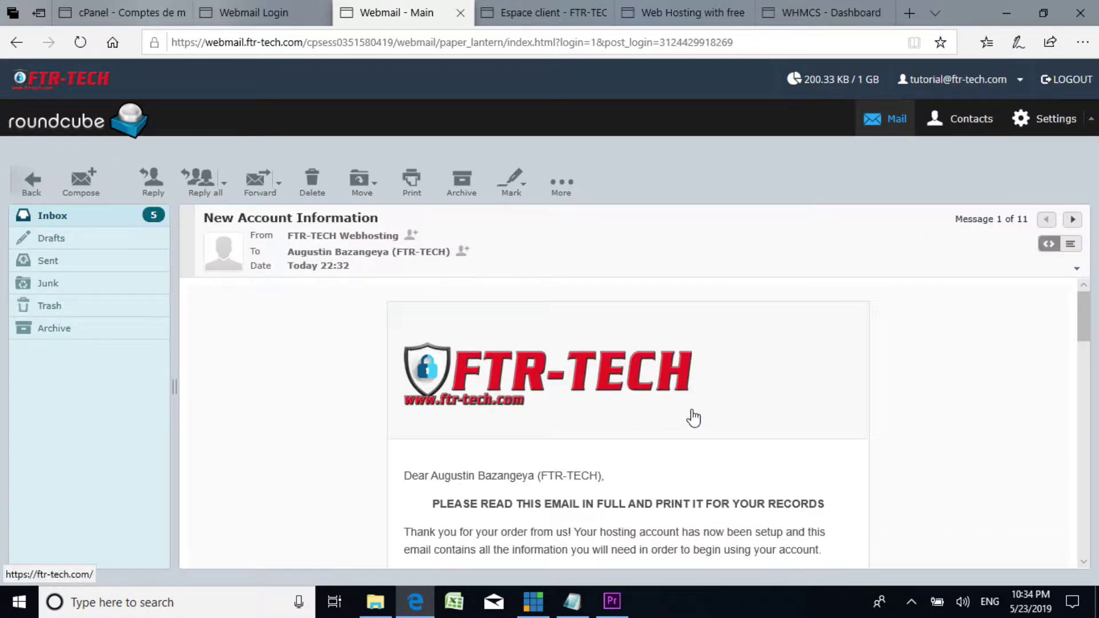
left_click_drag(1085, 316, 1079, 429)
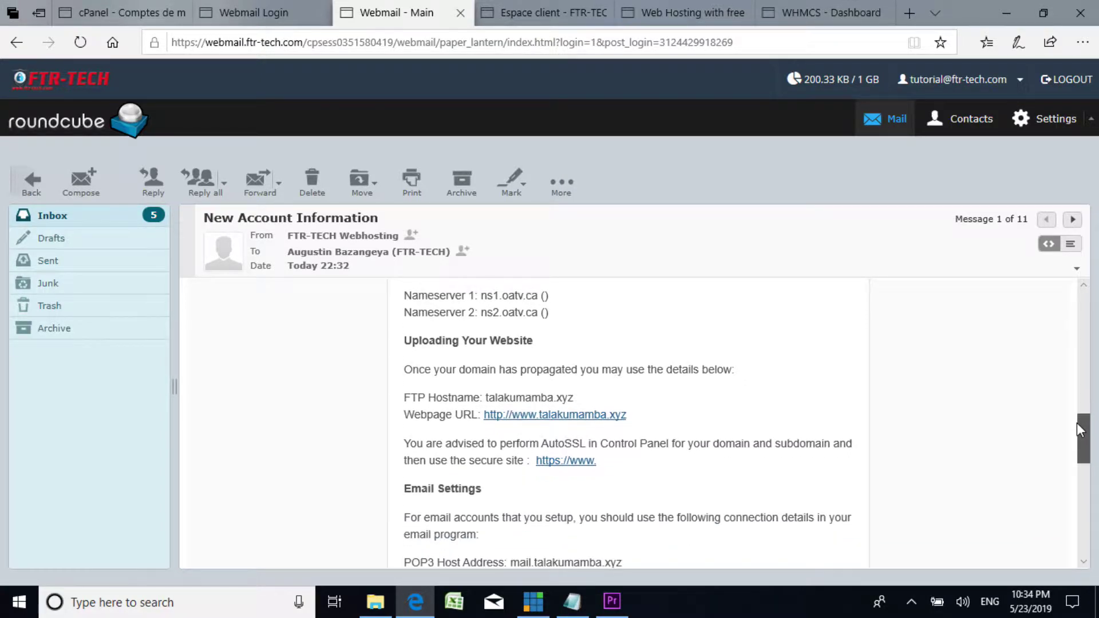
left_click_drag(1079, 429, 1089, 369)
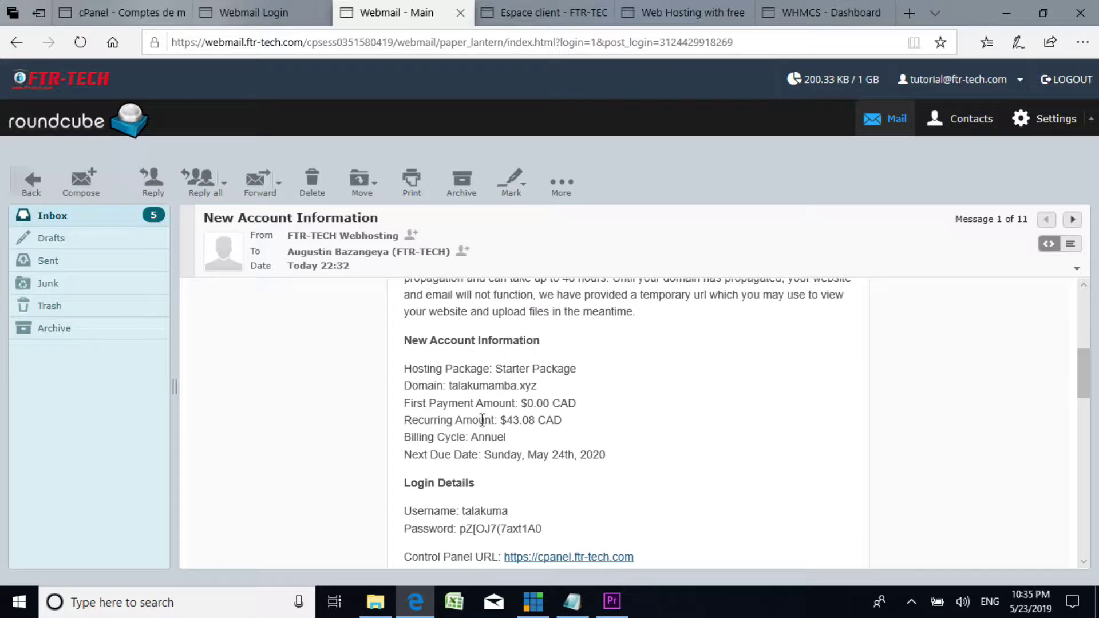
triple_click(412, 371)
left_click(487, 372)
left_click_drag(494, 368, 520, 368)
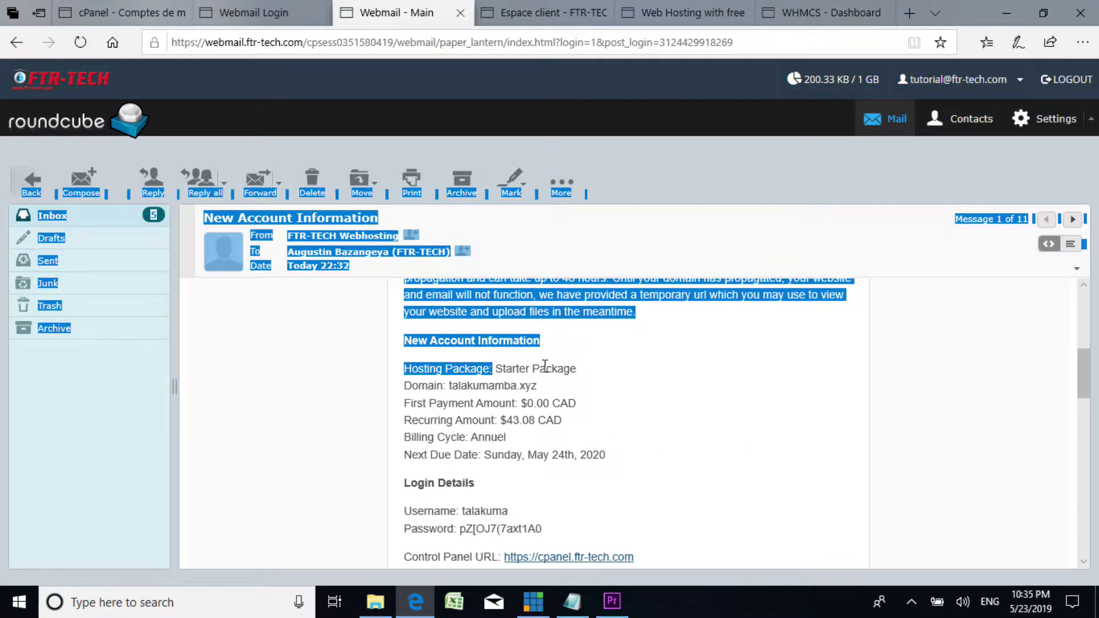
left_click(545, 368)
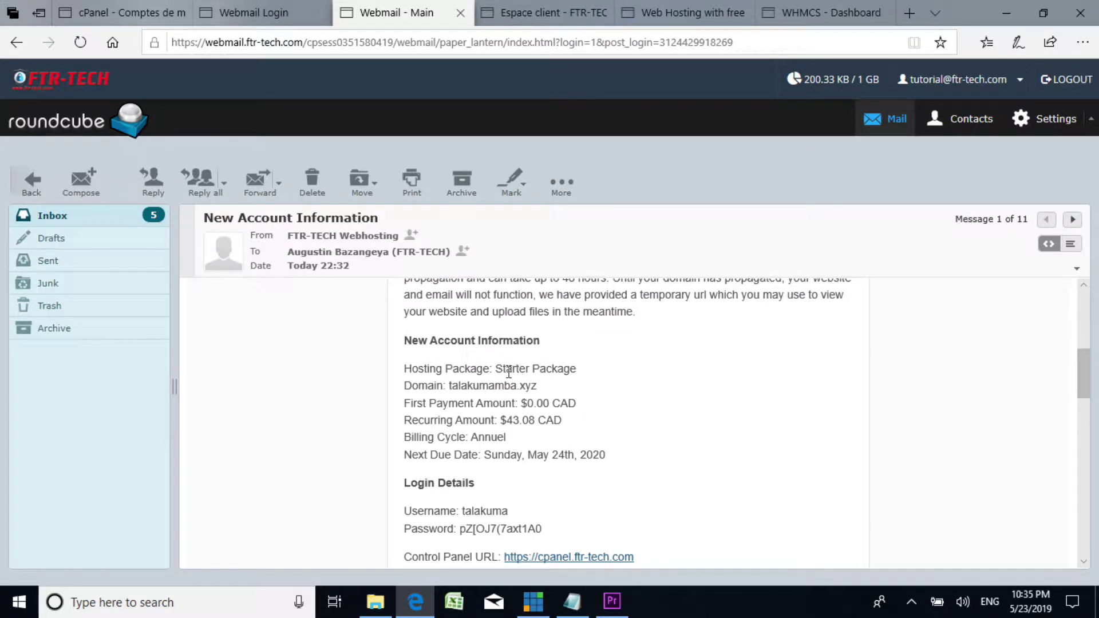
left_click_drag(498, 371, 588, 371)
left_click(589, 375)
Step: Read past the ns1/ns2.oatv.ca nameservers and FTP details, then follow the talakumamba.xyz webpage link
scroll(437, 398, "down", 1)
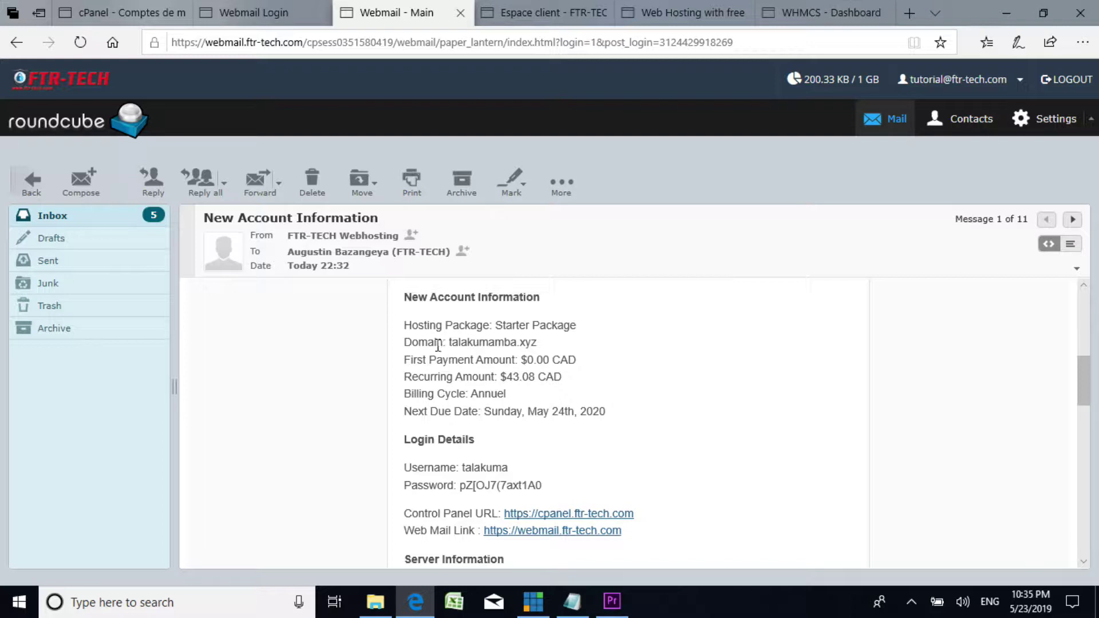
left_click_drag(450, 342, 473, 341)
left_click(470, 381)
scroll(501, 413, "down", 3)
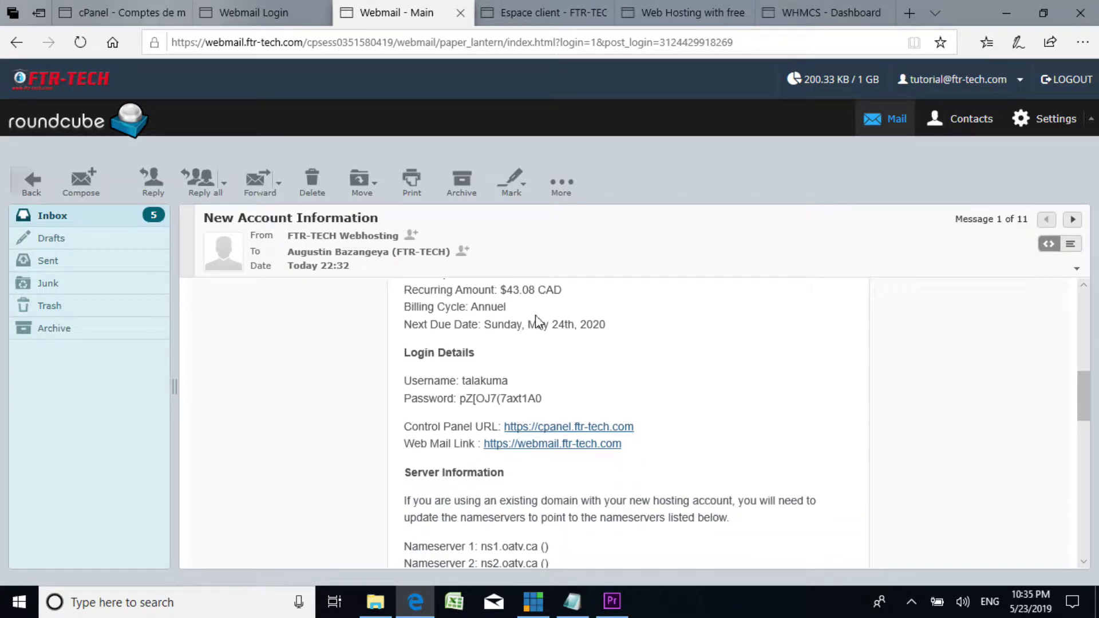
scroll(491, 382, "down", 1)
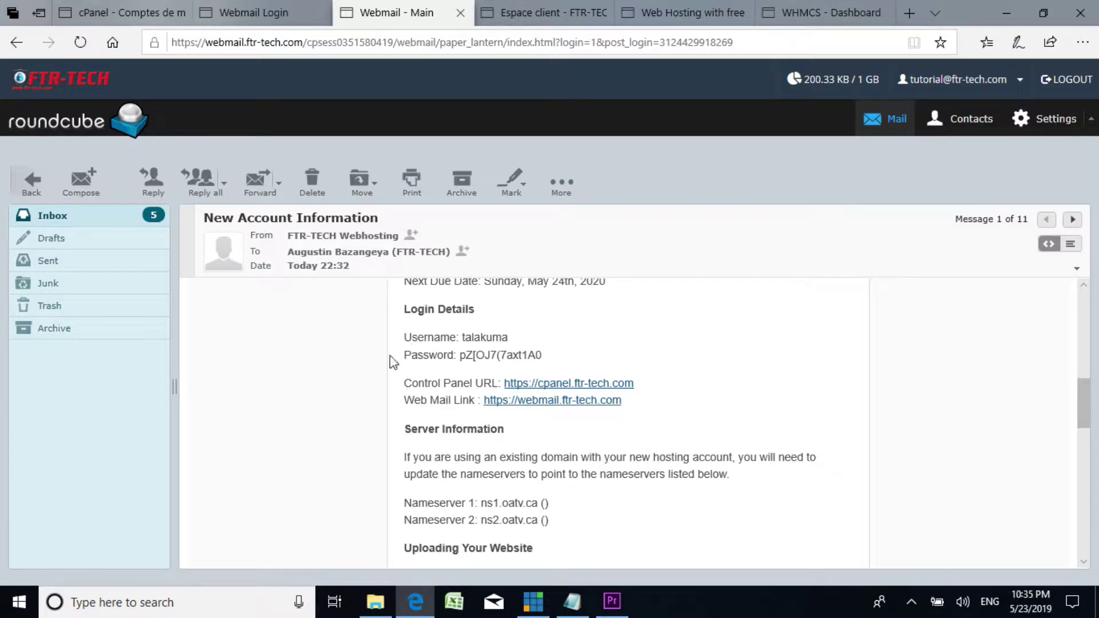
scroll(490, 423, "down", 1)
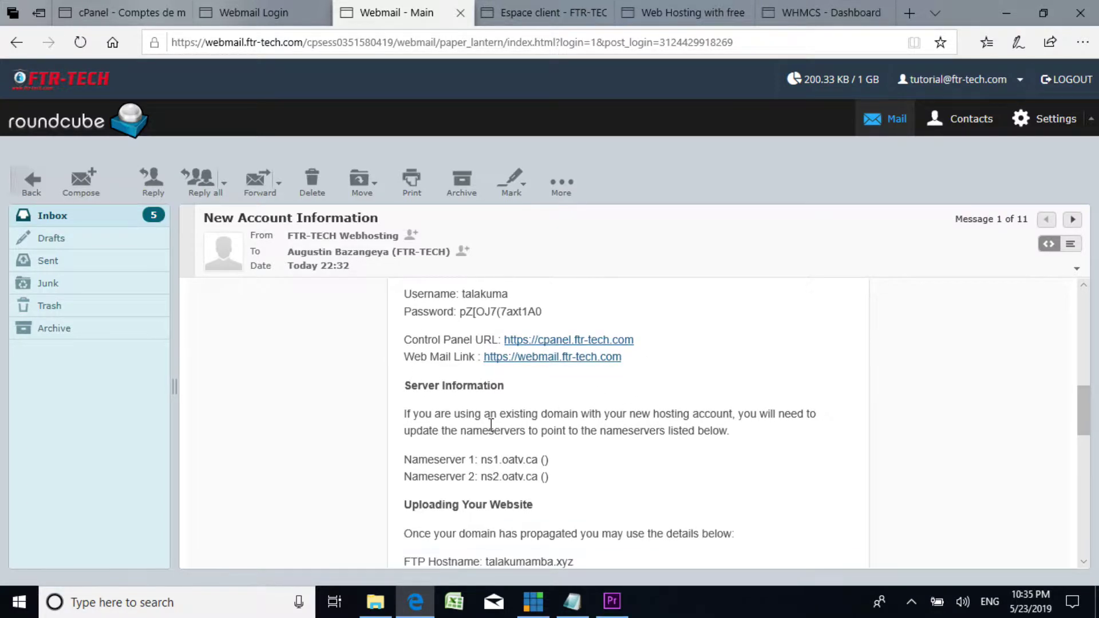
scroll(489, 423, "down", 1)
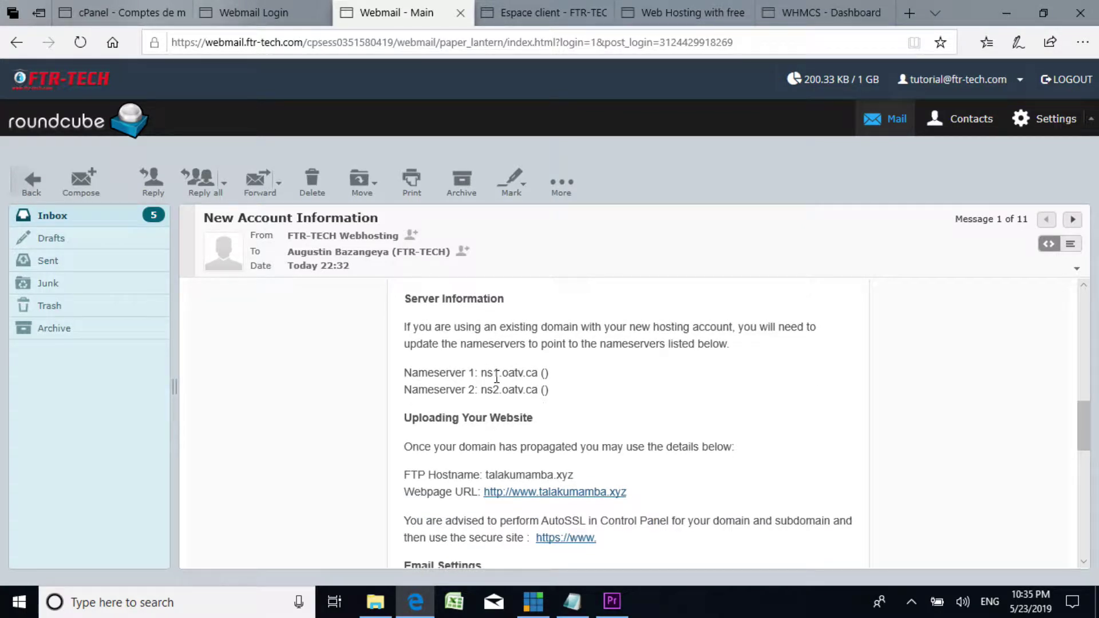
scroll(496, 378, "up", 1)
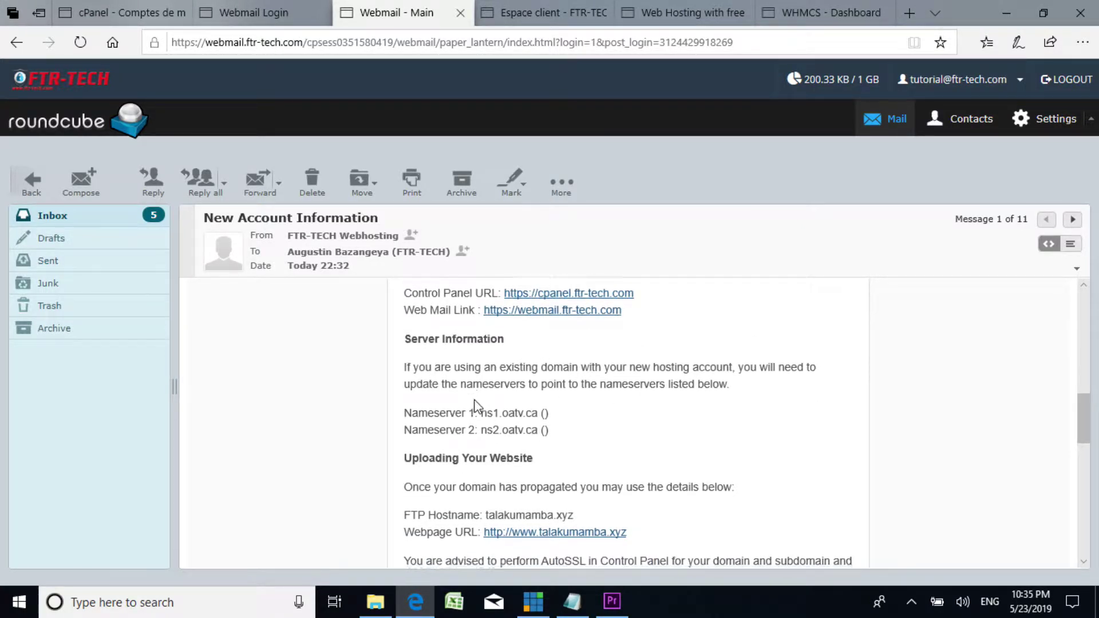
scroll(481, 408, "down", 2)
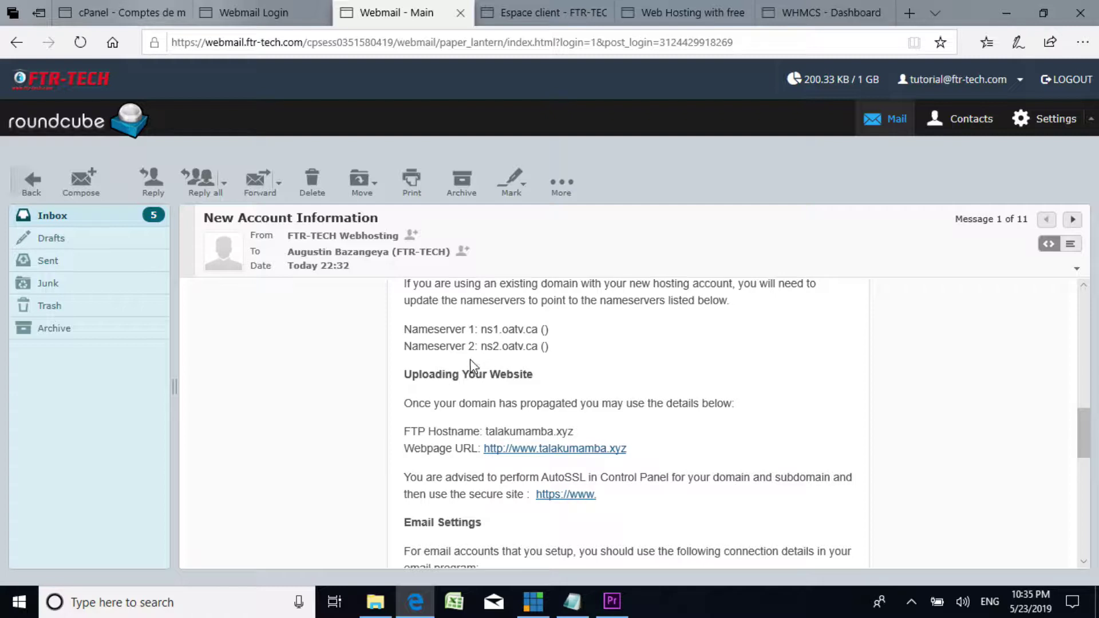
scroll(584, 397, "down", 1)
scroll(539, 375, "up", 2)
scroll(583, 392, "down", 1)
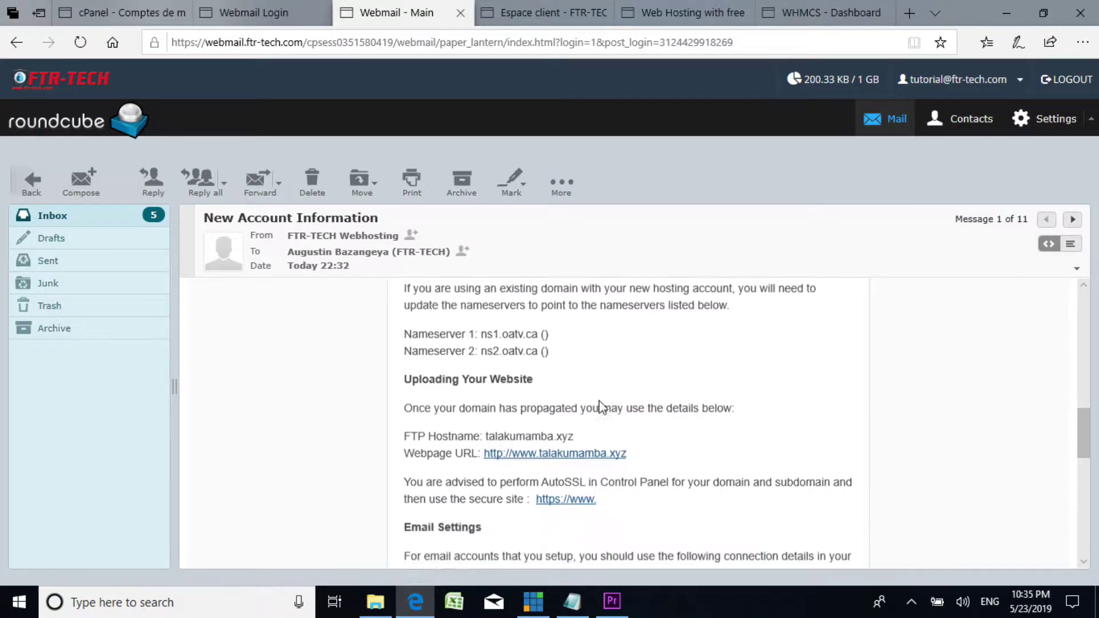
scroll(436, 404, "down", 1)
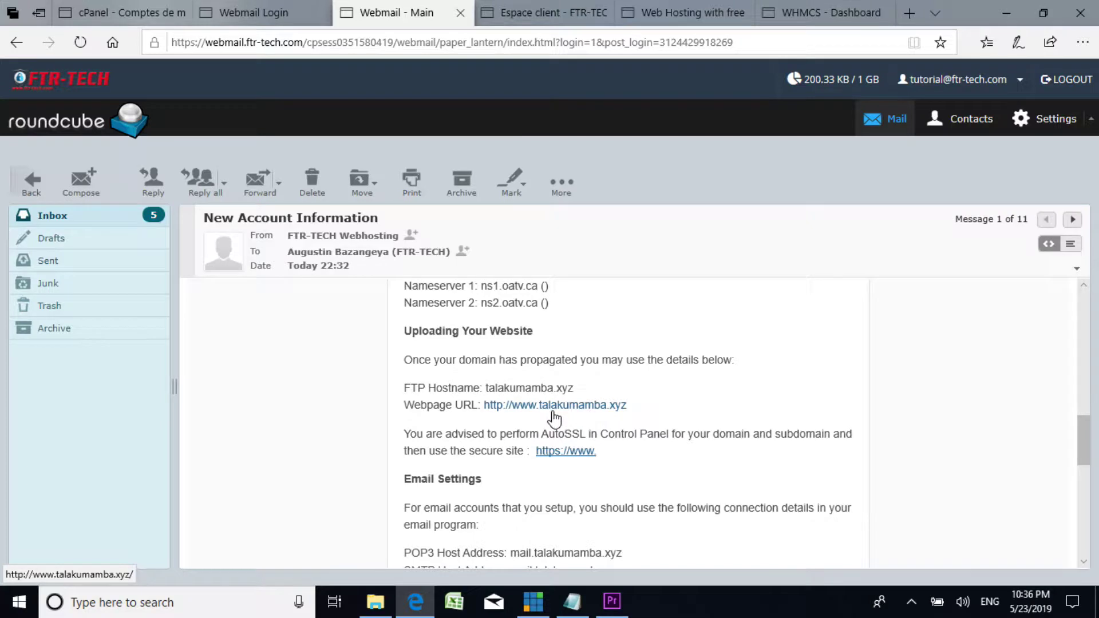
left_click(581, 407)
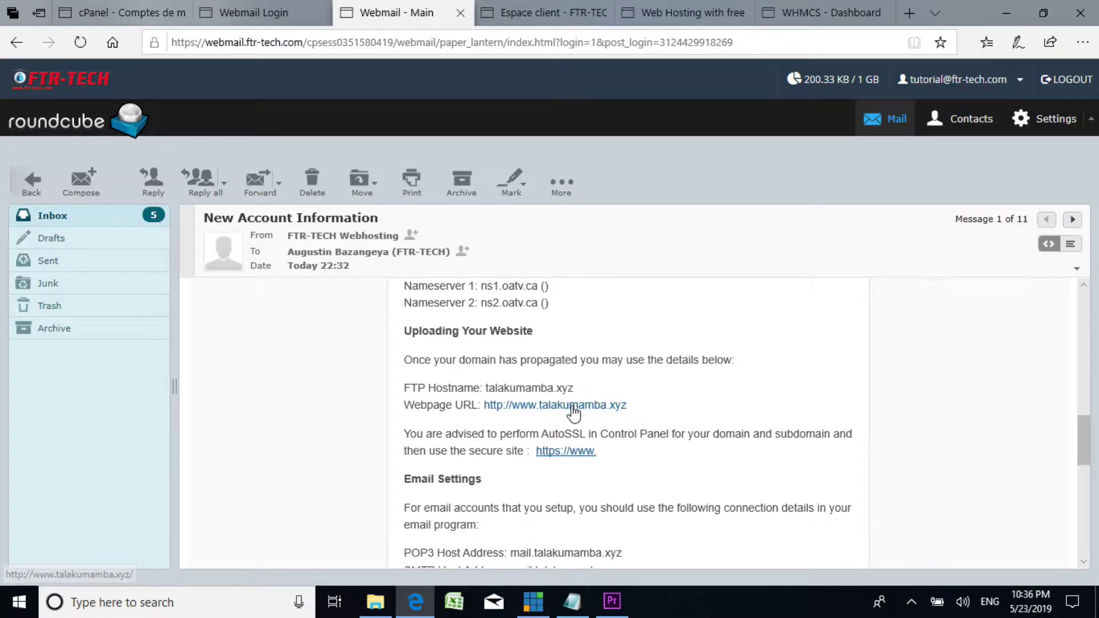
left_click(541, 404)
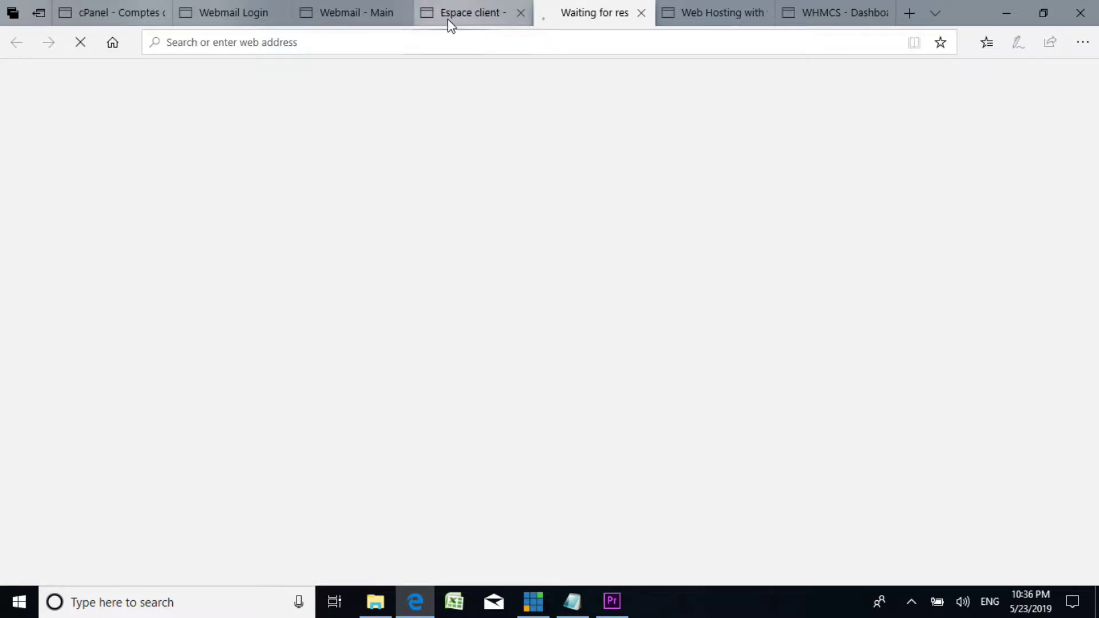
mouse_move(487, 13)
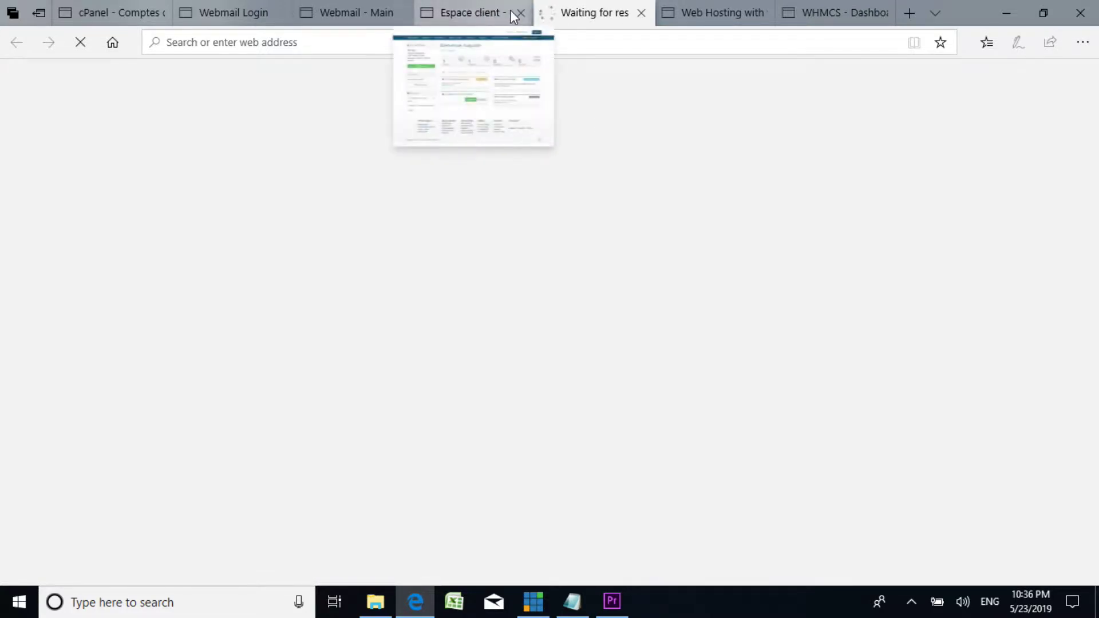
mouse_move(759, 7)
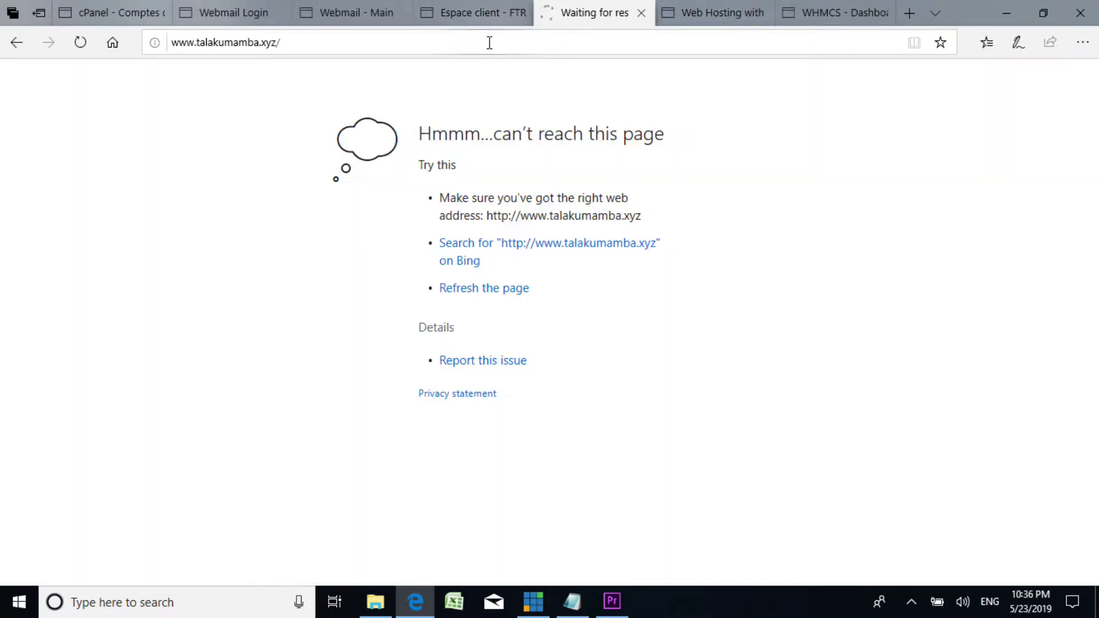
left_click(319, 50)
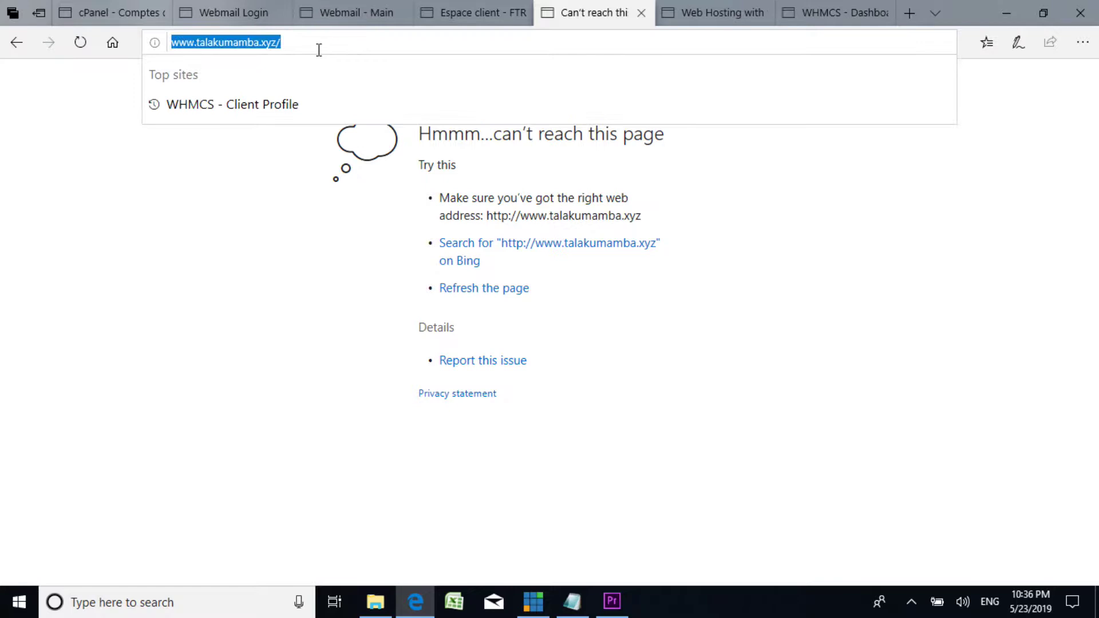
Step: Cycle through the cPanel, FTR-TECH and WHMCS tabs back to the New Account Information email
left_click(126, 14)
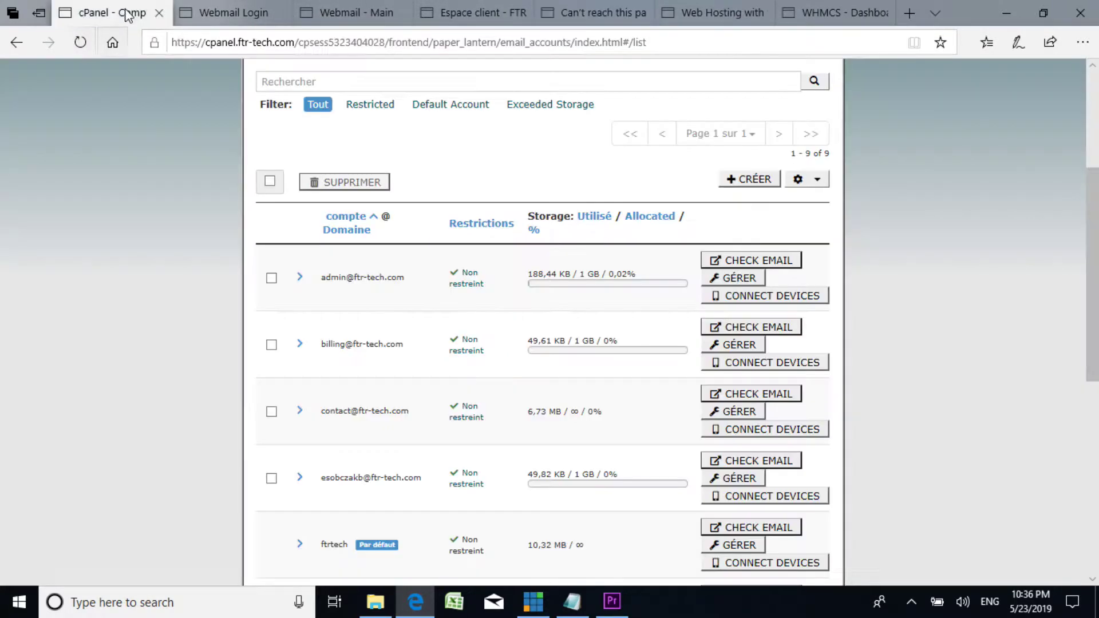
left_click(595, 12)
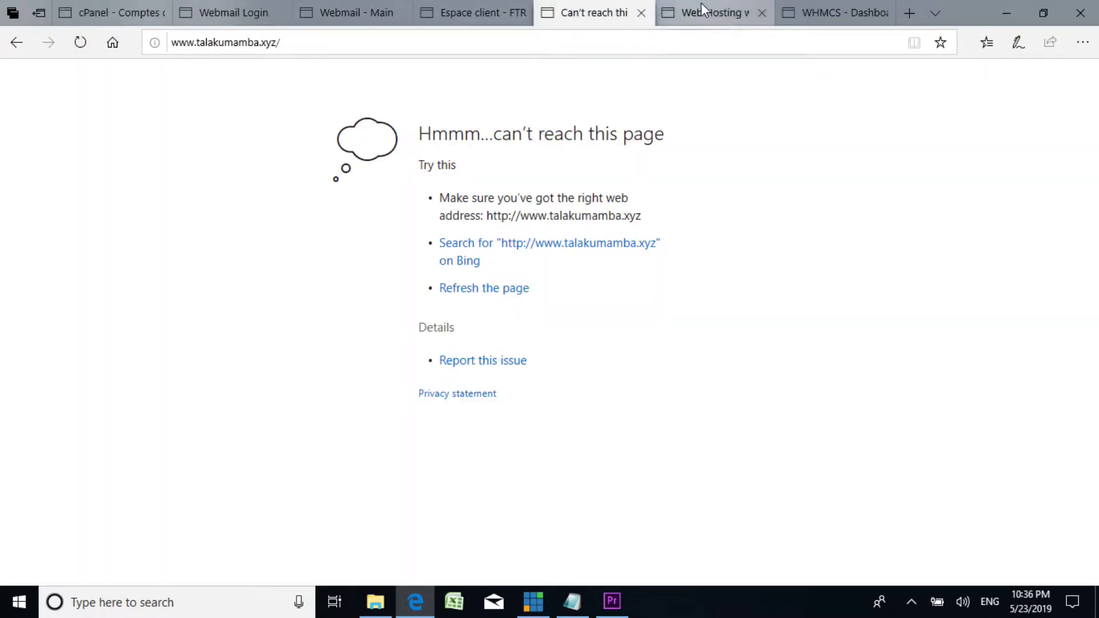
left_click(701, 6)
left_click(103, 18)
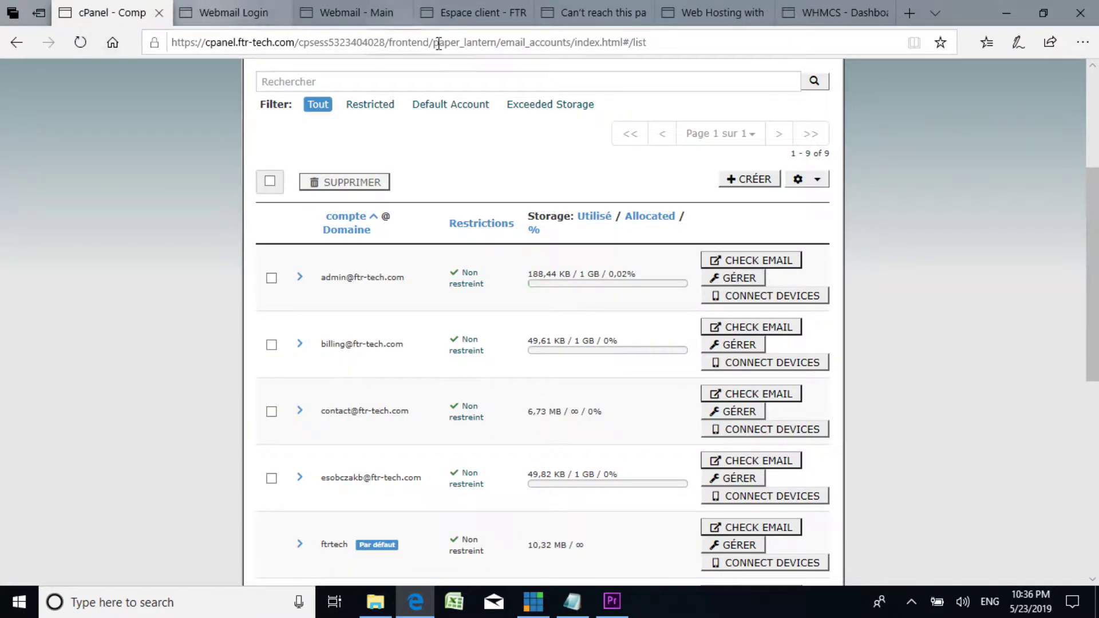
left_click(724, 13)
left_click(843, 13)
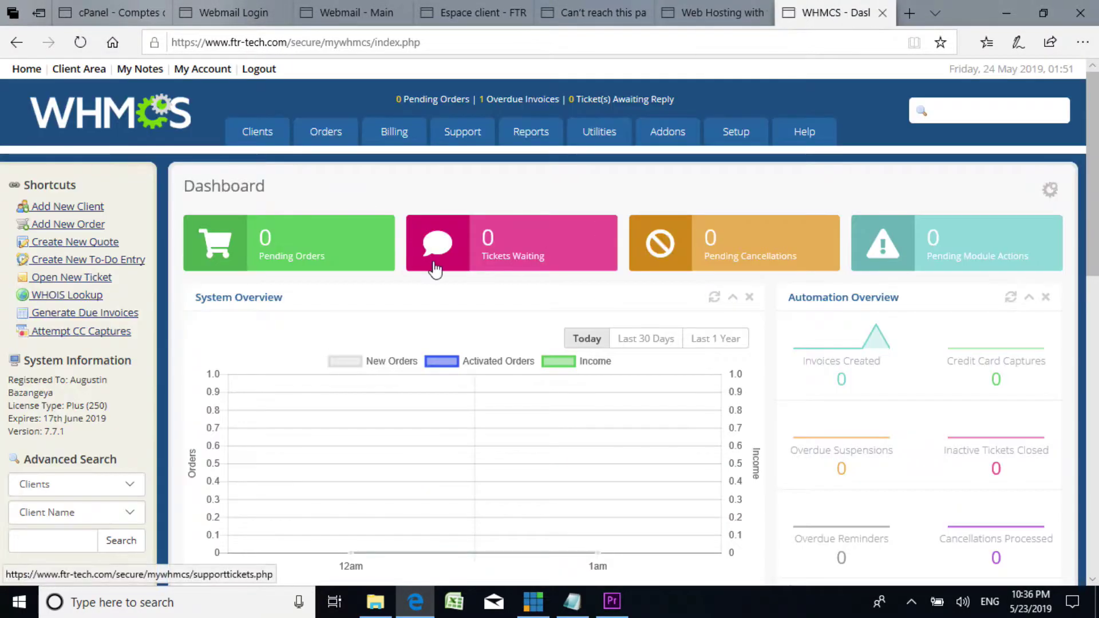
left_click(344, 13)
left_click(260, 15)
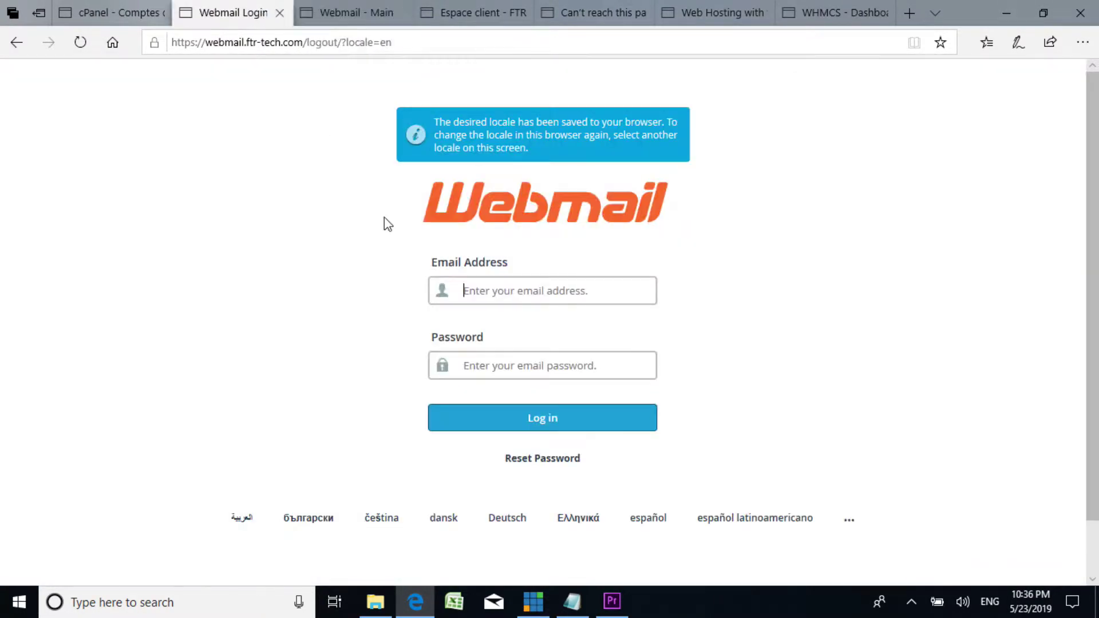
left_click(138, 12)
left_click(346, 14)
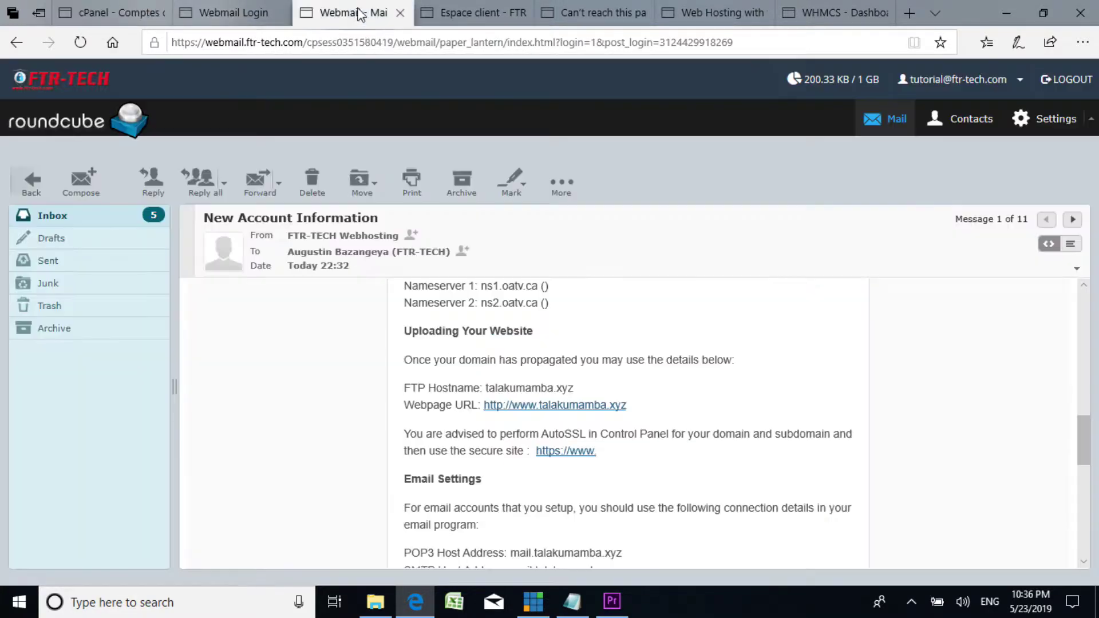
scroll(625, 338, "down", 3)
scroll(625, 338, "up", 3)
scroll(642, 382, "down", 3)
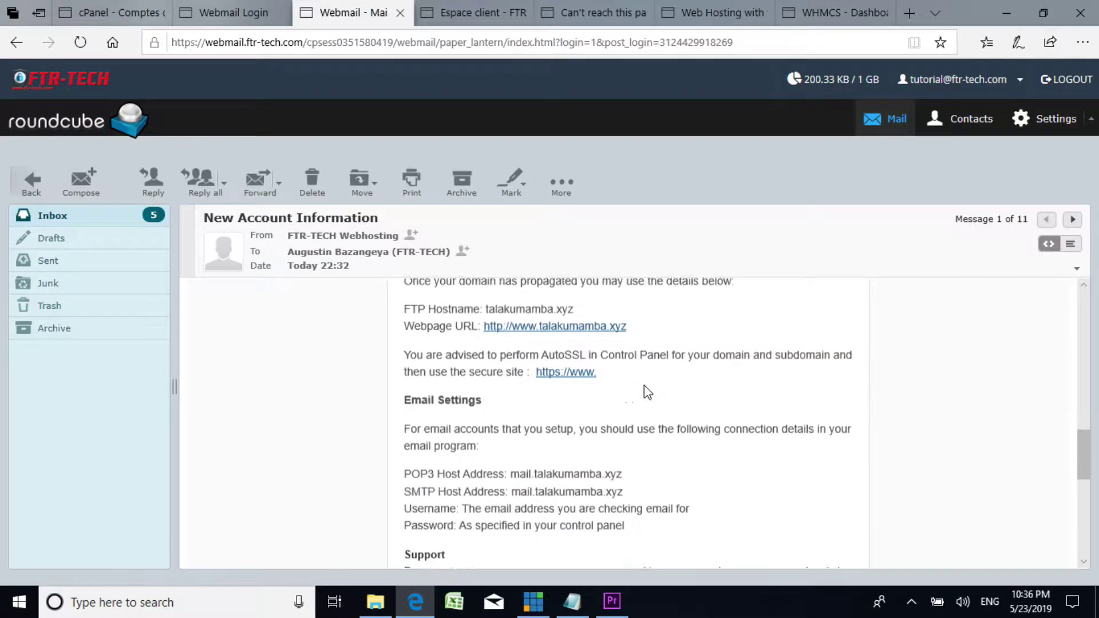
scroll(641, 378, "up", 5)
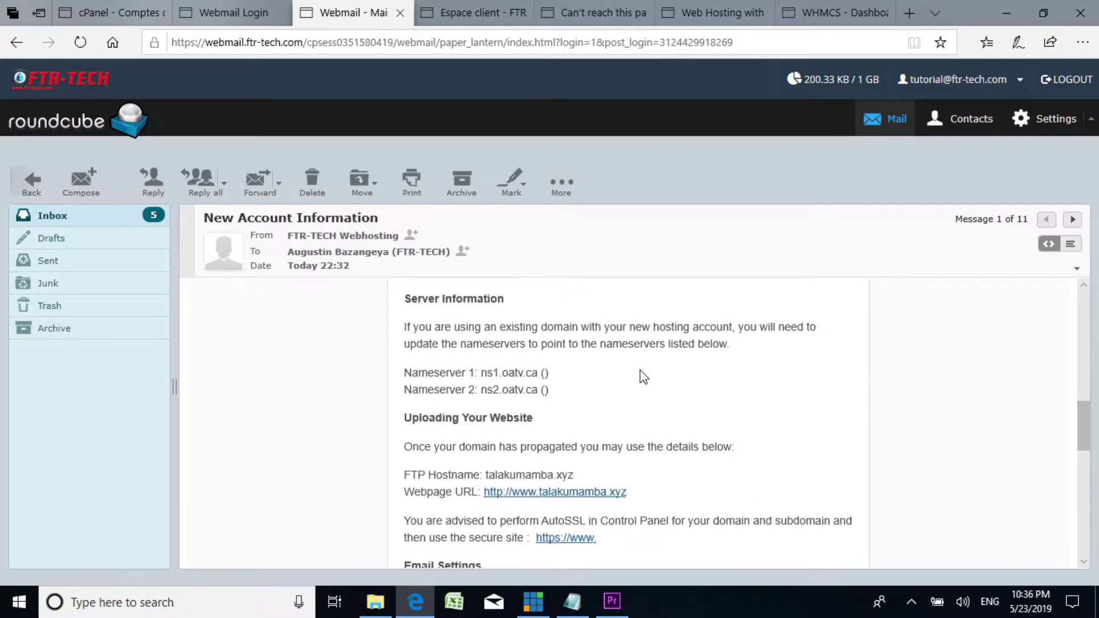
scroll(554, 366, "up", 8)
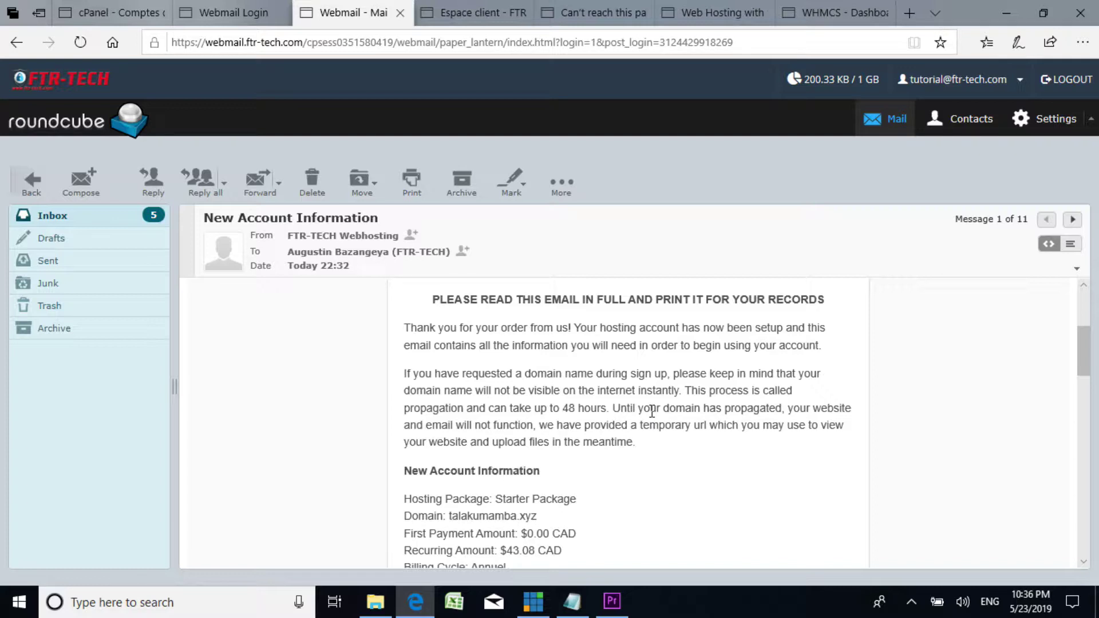
left_click_drag(1085, 338, 1080, 437)
scroll(436, 455, "down", 2)
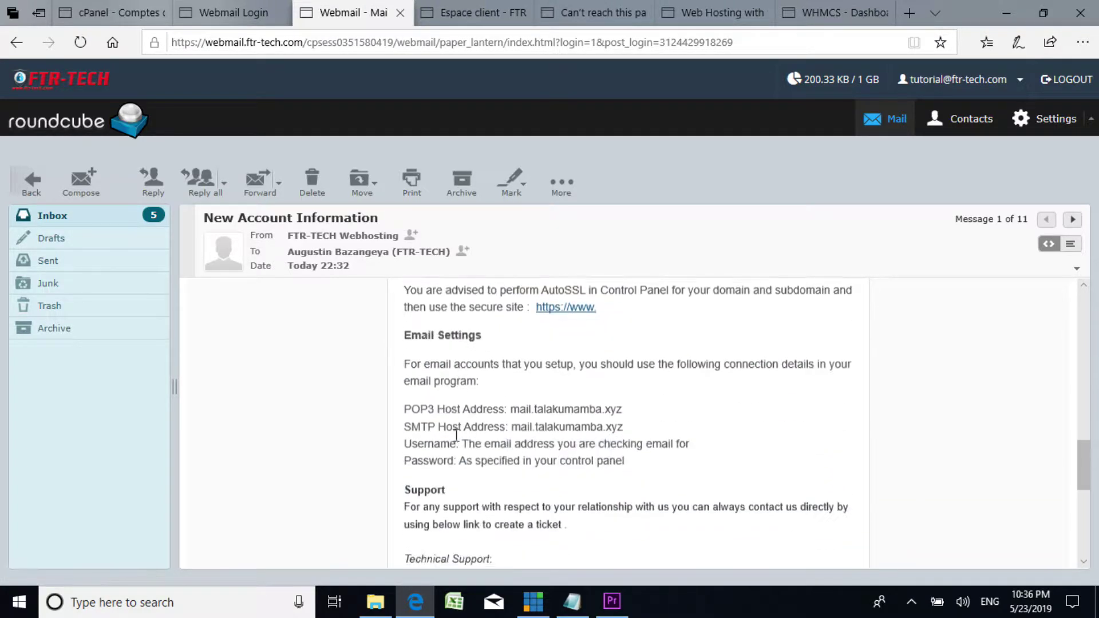
scroll(465, 422, "down", 1)
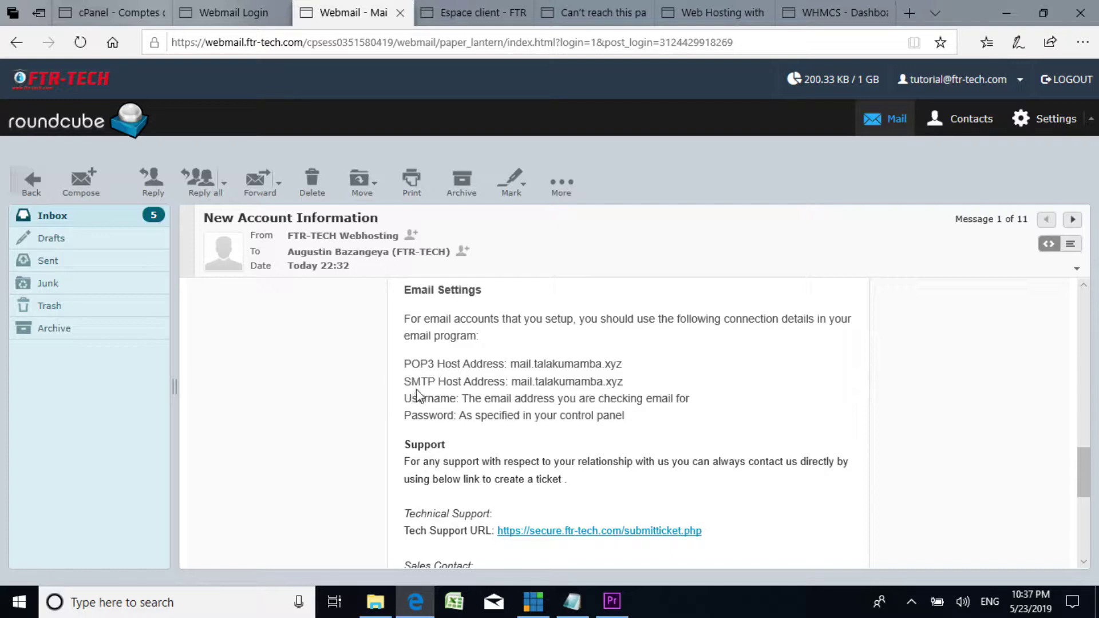
scroll(615, 416, "down", 2)
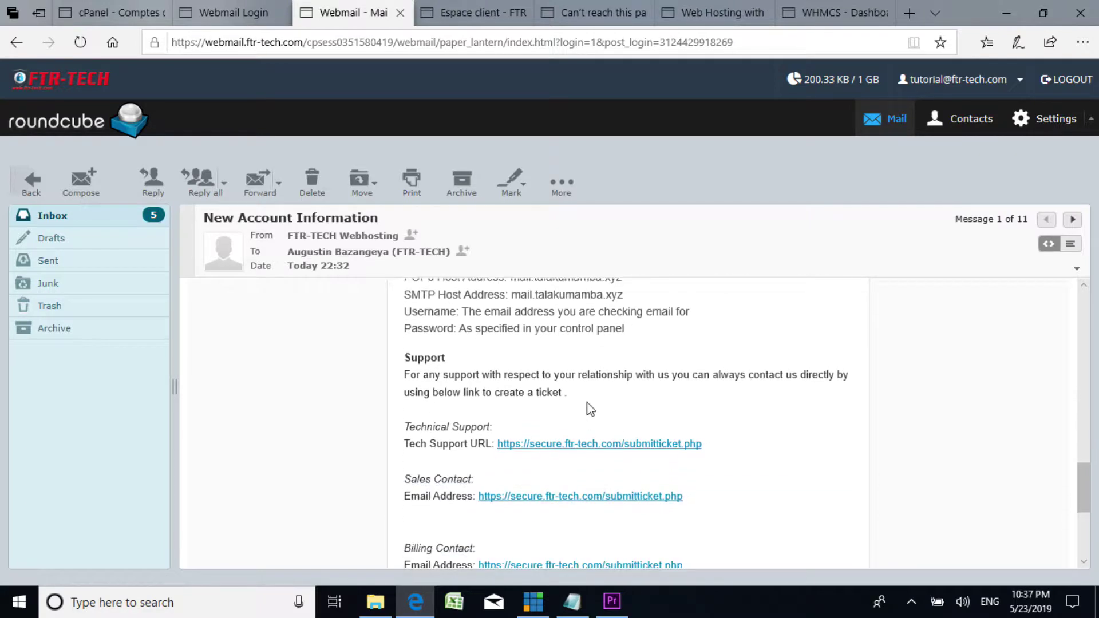
scroll(533, 352, "up", 2)
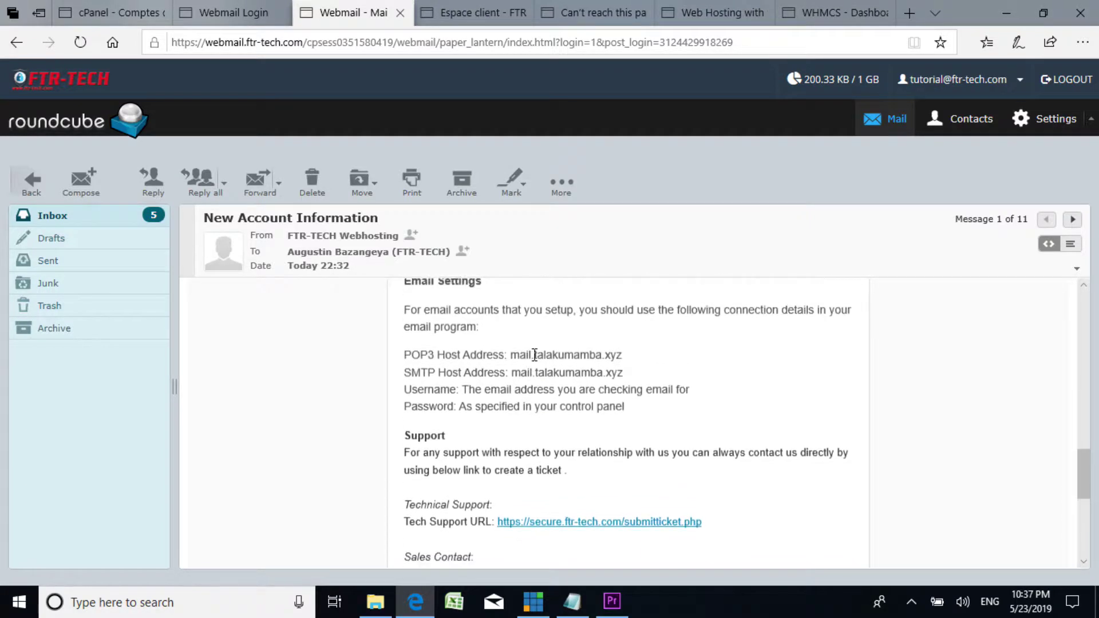
scroll(490, 376, "down", 2)
scroll(440, 394, "down", 2)
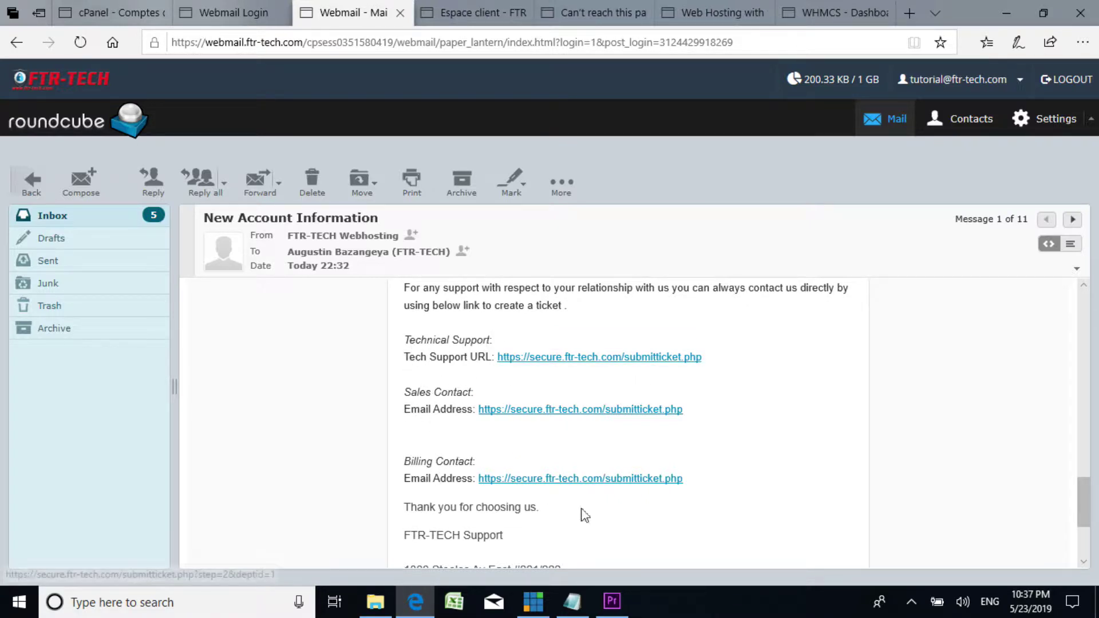
scroll(572, 408, "down", 3)
scroll(567, 407, "up", 1)
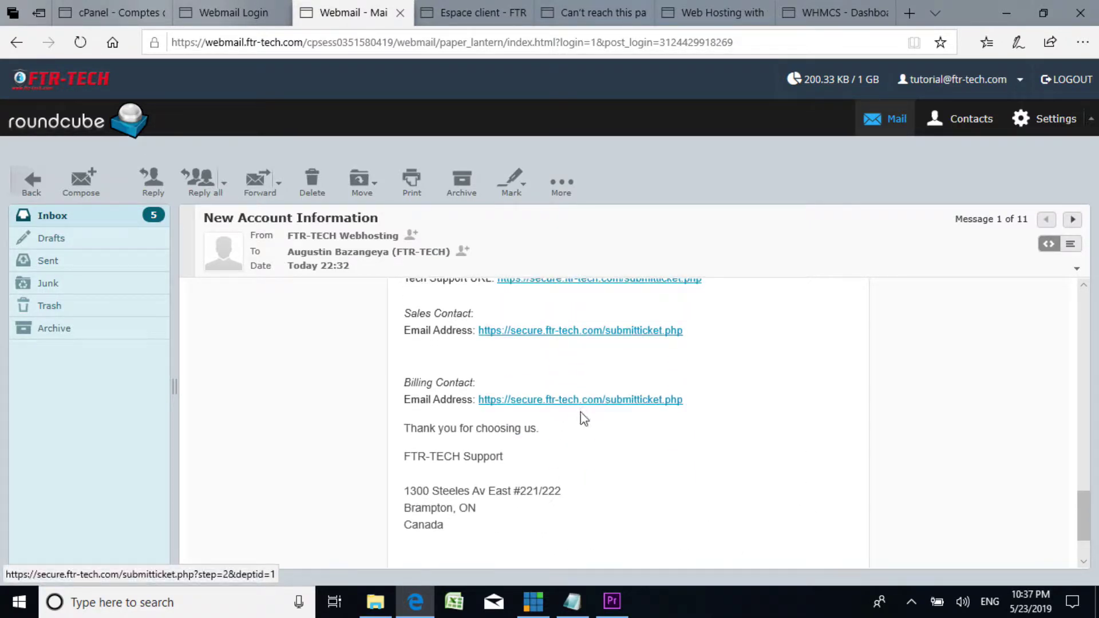
scroll(580, 349, "up", 2)
scroll(687, 337, "down", 2)
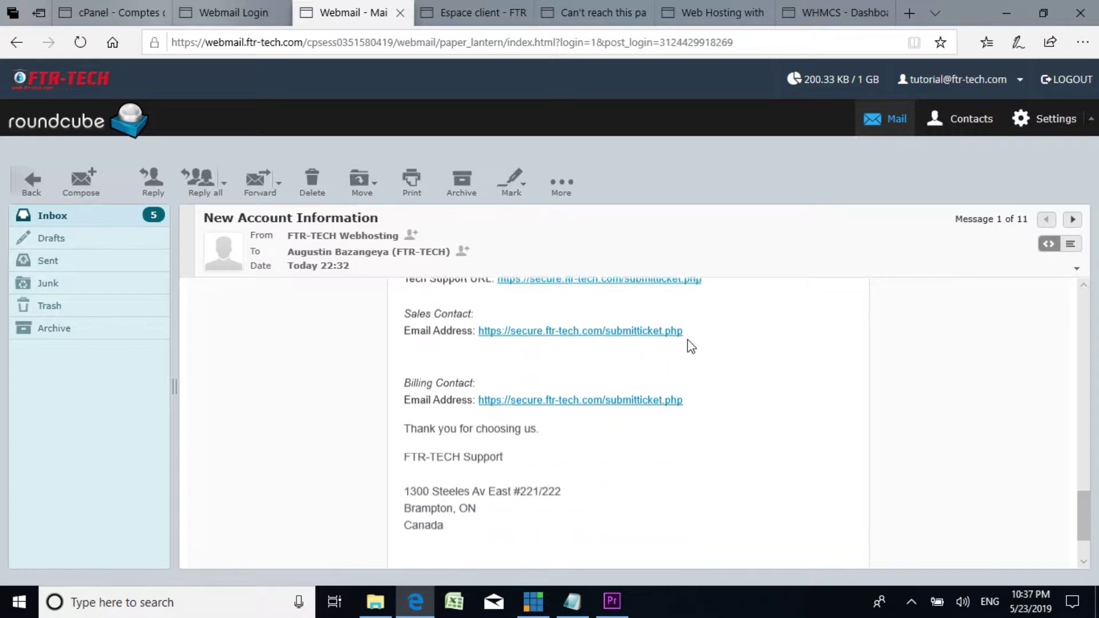
scroll(562, 395, "up", 2)
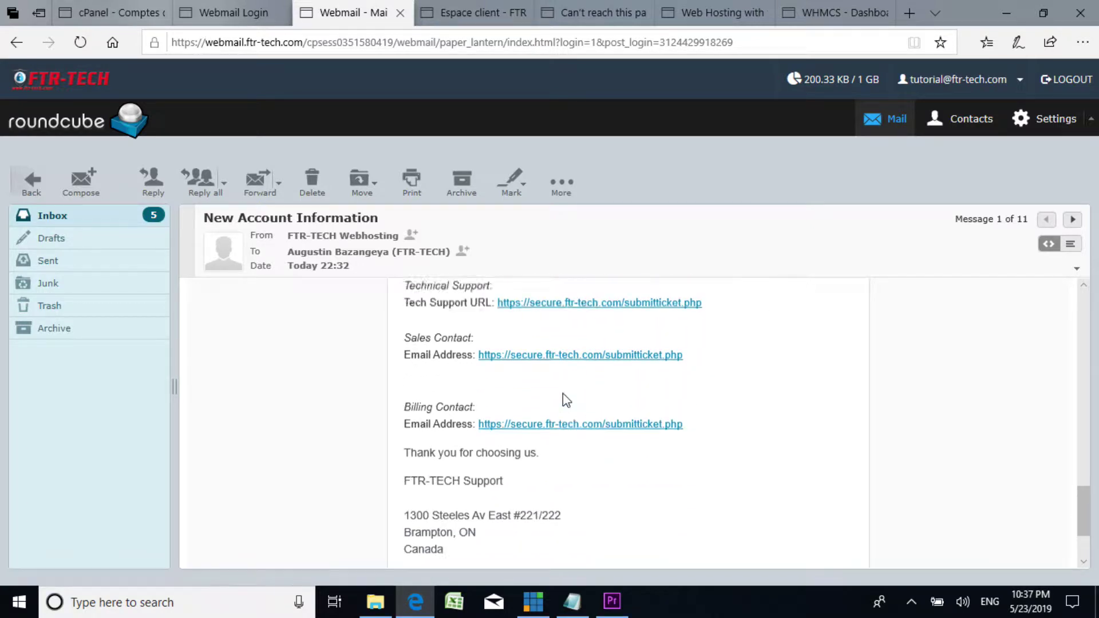
scroll(565, 395, "down", 1)
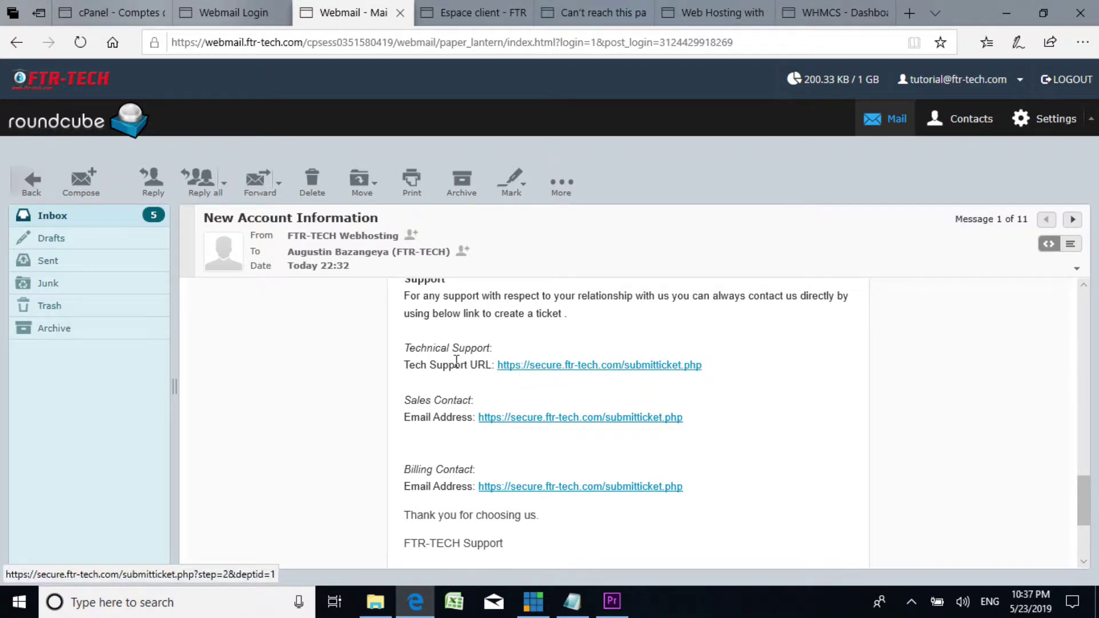
Step: Follow the Tech Support URL and look over the General Enquiries ticket form
left_click(592, 370)
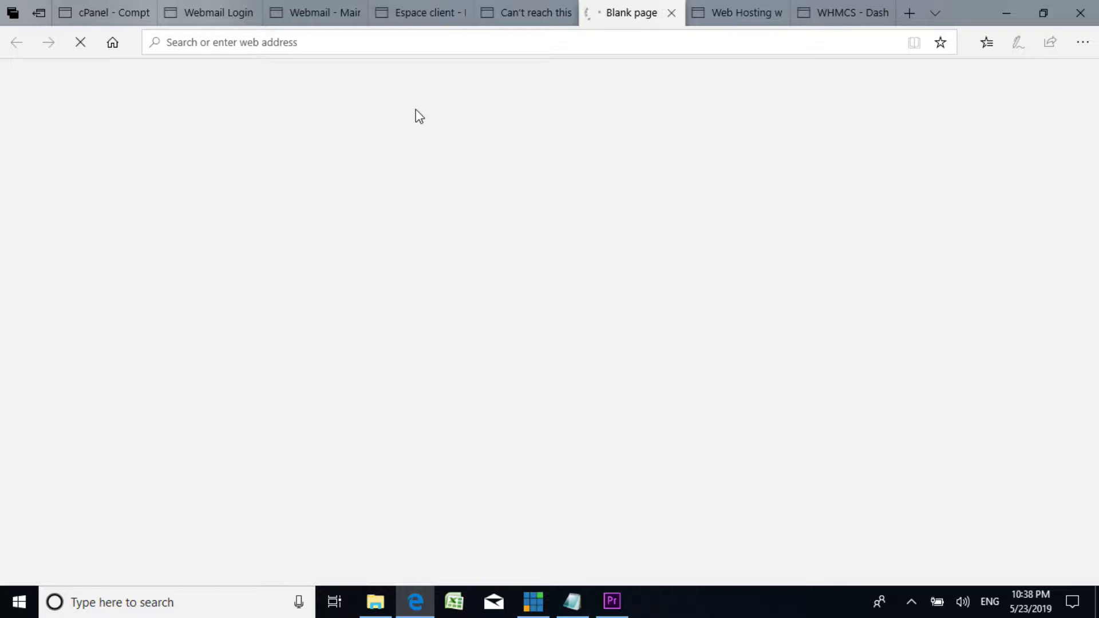
left_click(524, 5)
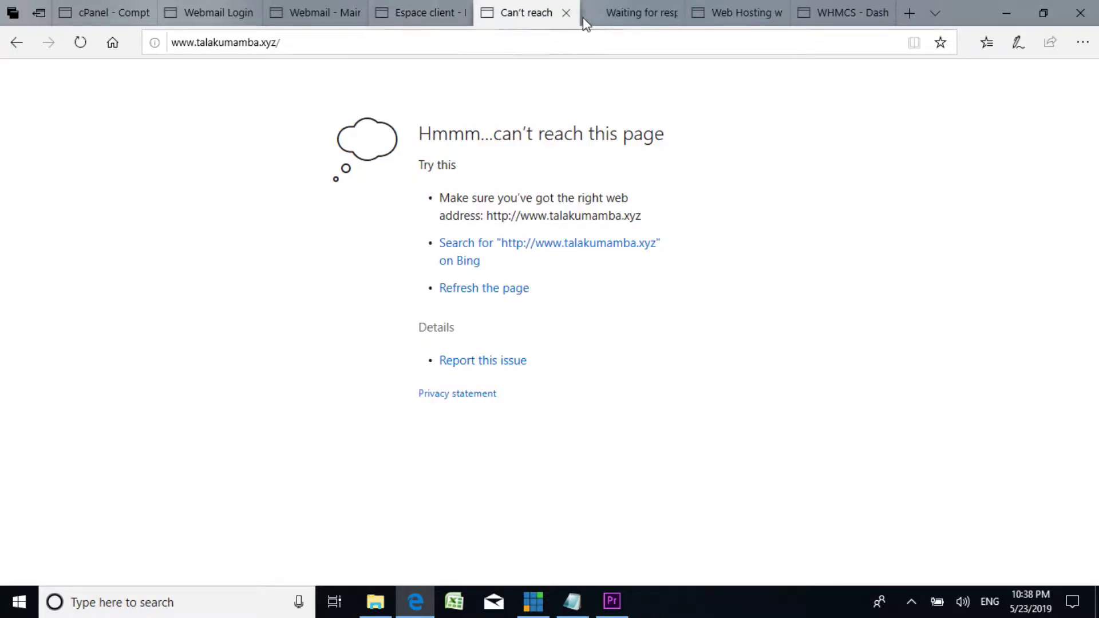
left_click(636, 17)
scroll(305, 404, "down", 4)
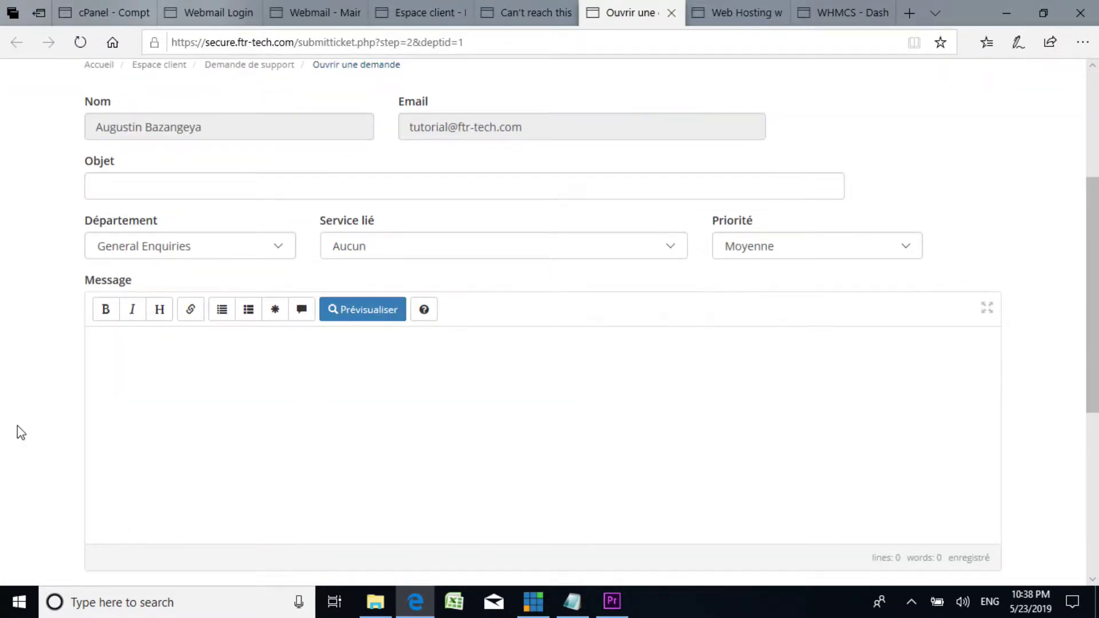
scroll(282, 368, "down", 4)
scroll(282, 358, "up", 8)
scroll(276, 380, "down", 4)
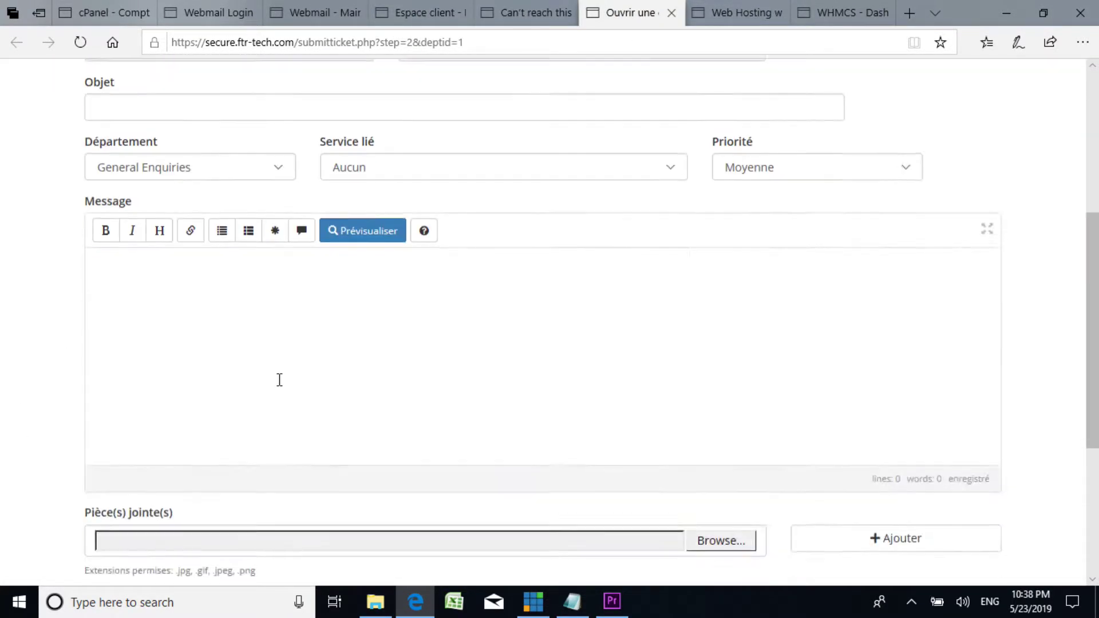
scroll(233, 342, "up", 3)
scroll(171, 391, "down", 5)
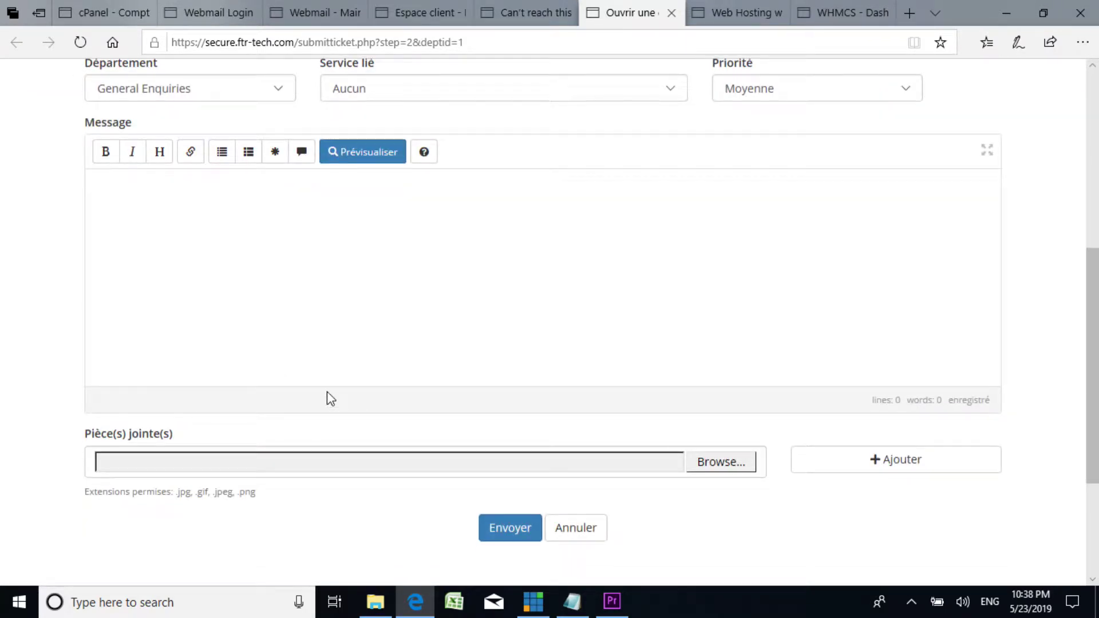
scroll(453, 288, "up", 6)
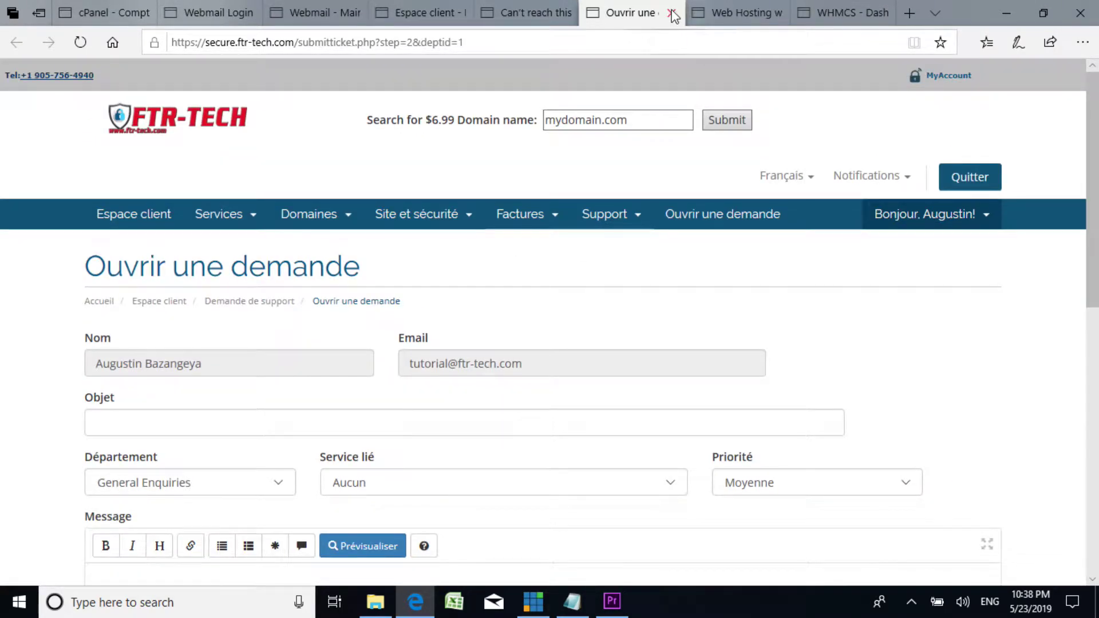
Step: Close the unreachable talakumamba.xyz tab and cycle tabs back to the New Account Information email
left_click(555, 16)
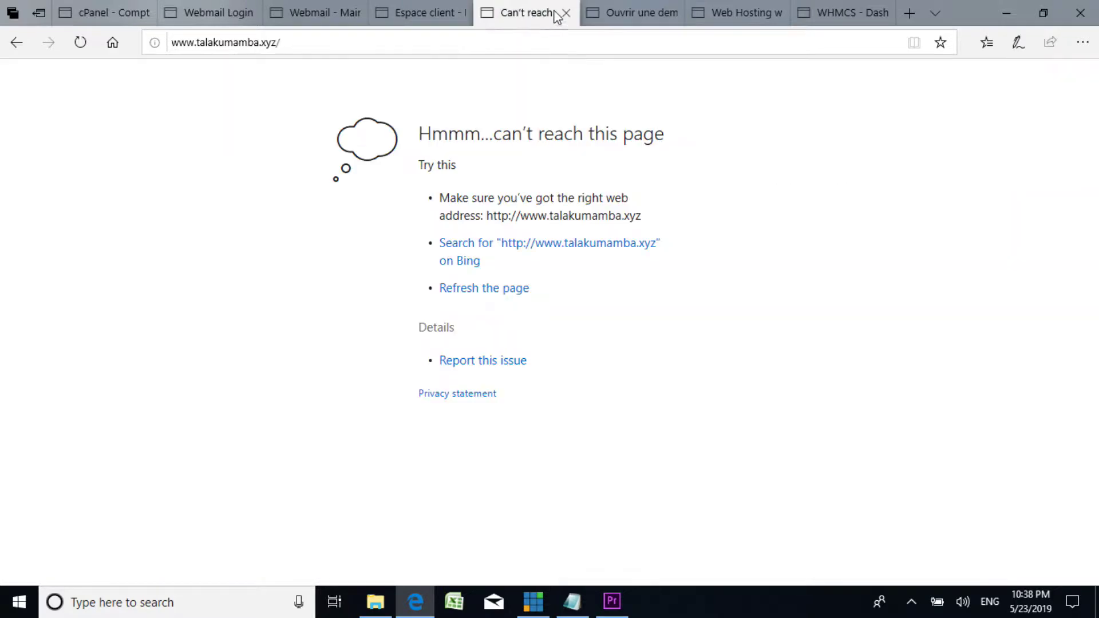
left_click(566, 13)
left_click(394, 10)
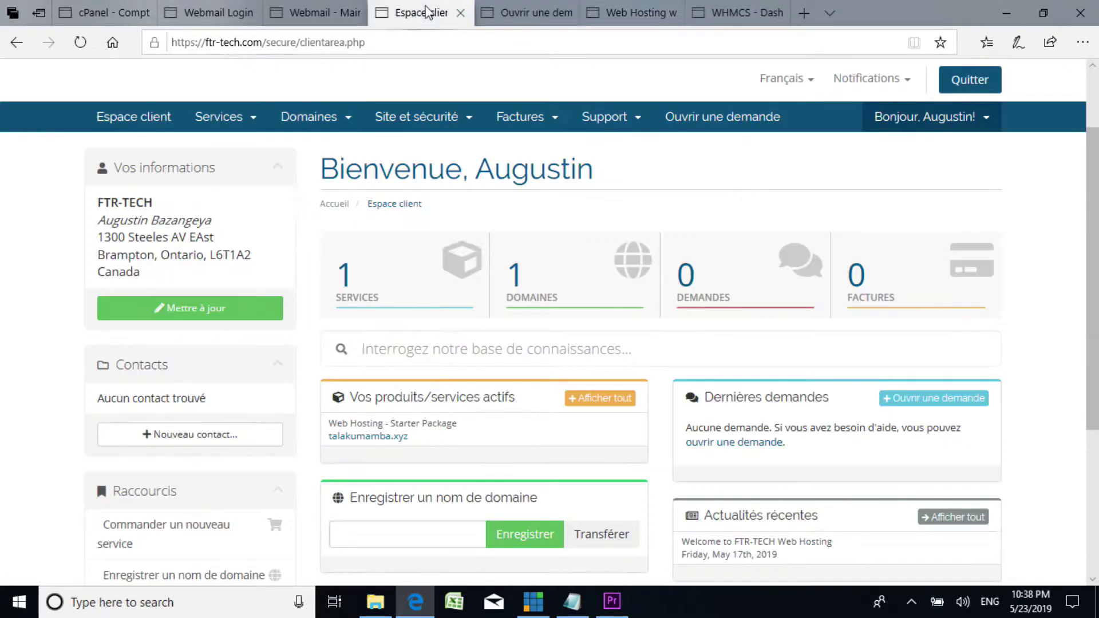
left_click(219, 10)
left_click(80, 13)
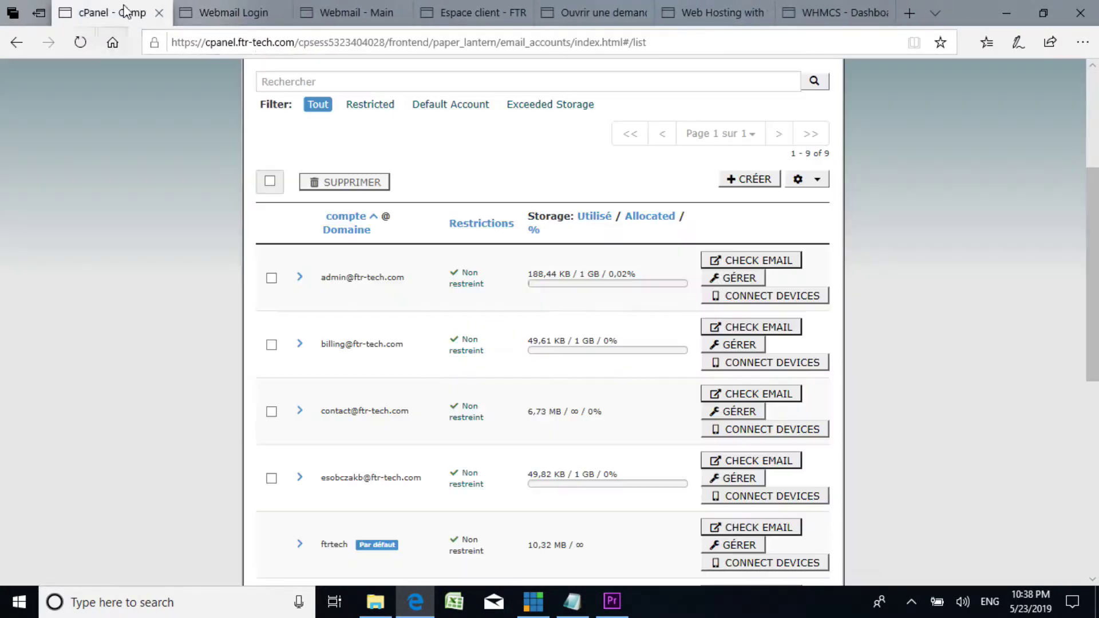
left_click(232, 12)
left_click(332, 9)
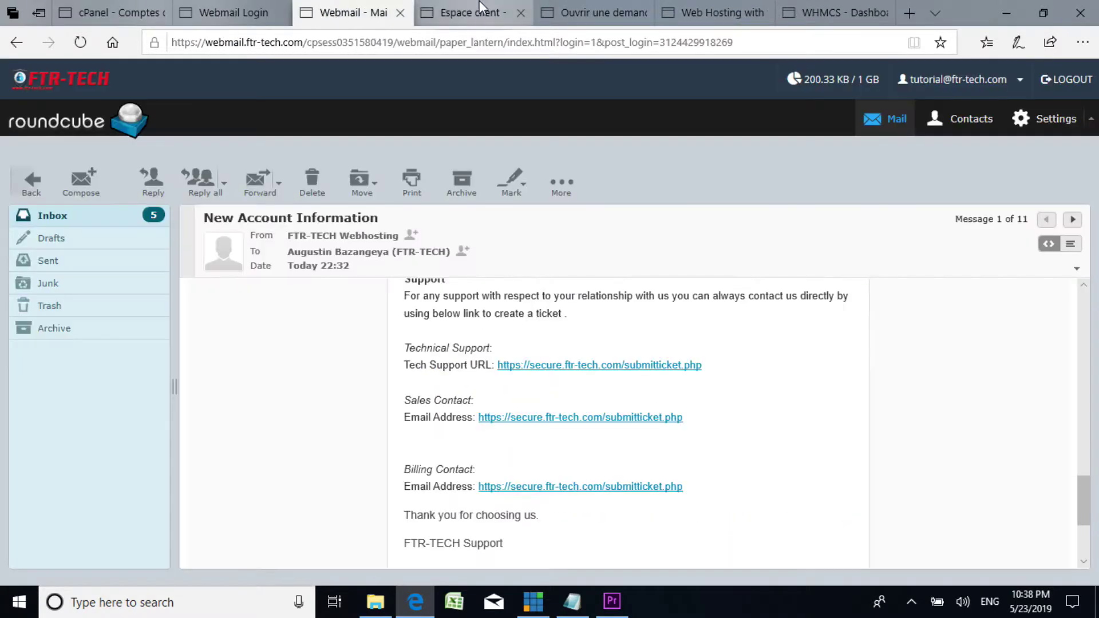
scroll(660, 405, "down", 3)
scroll(658, 405, "up", 5)
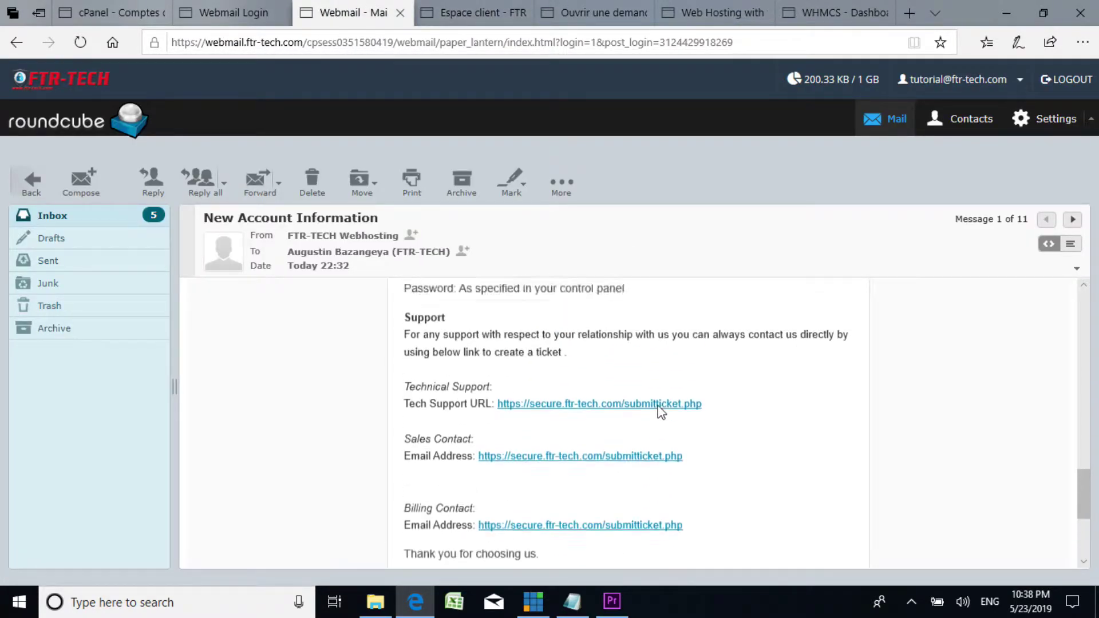
scroll(491, 424, "down", 2)
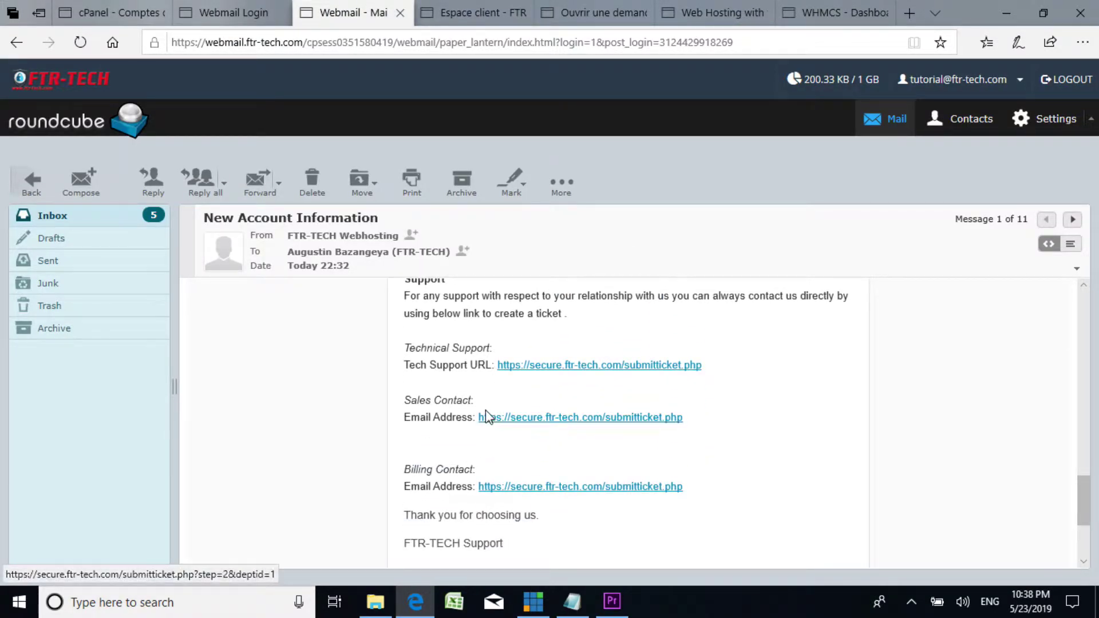
scroll(486, 412, "up", 2)
scroll(469, 363, "up", 2)
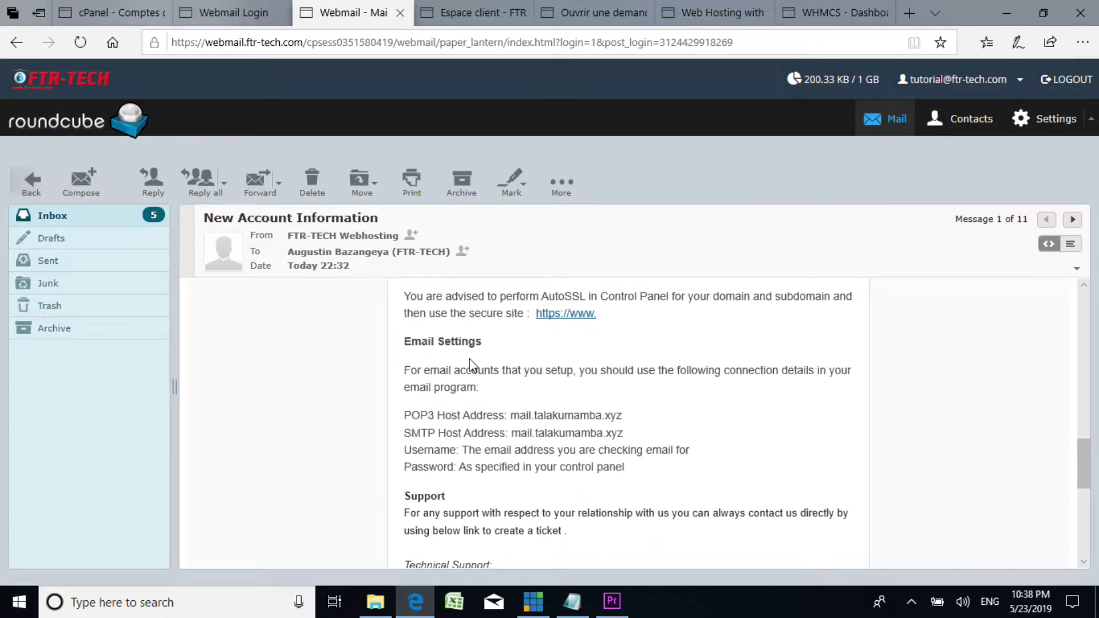
scroll(470, 363, "down", 3)
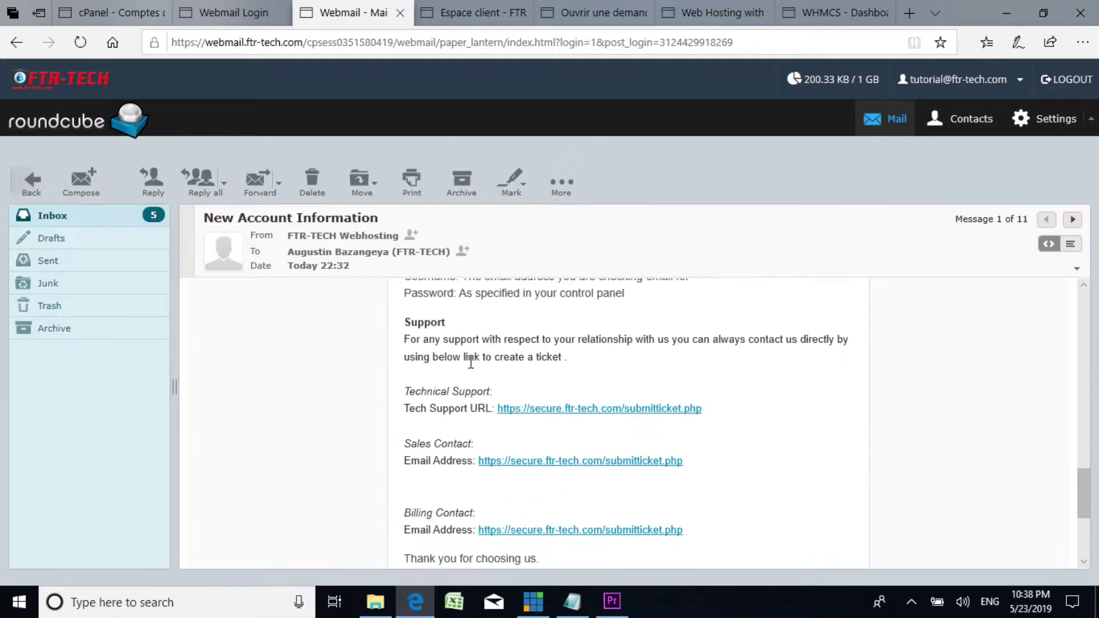
scroll(471, 359, "down", 2)
scroll(473, 362, "up", 5)
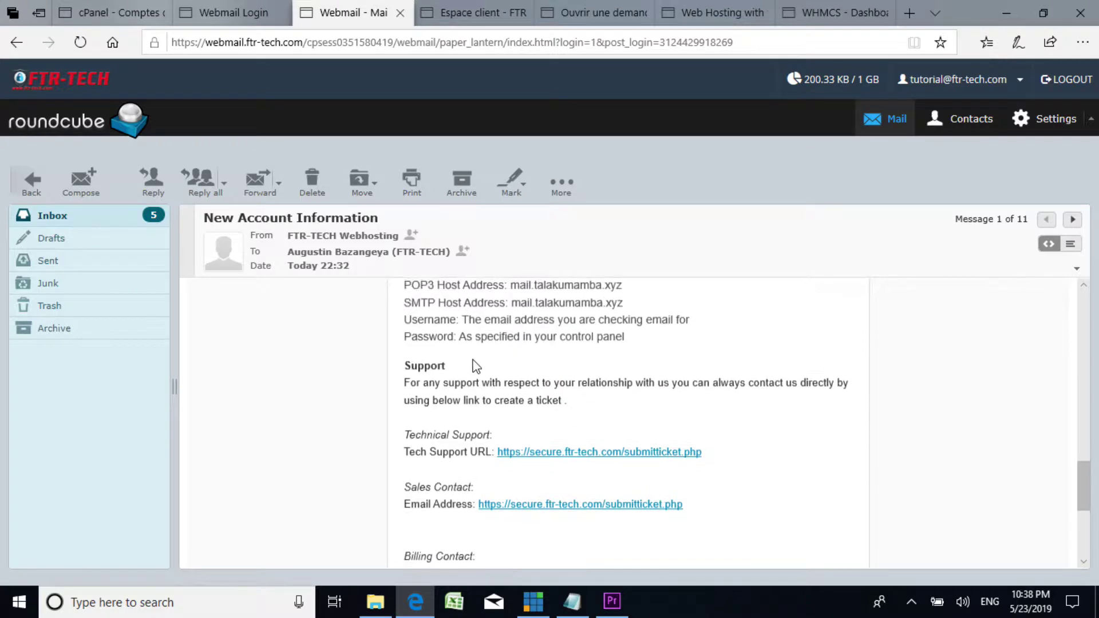
scroll(472, 363, "up", 1)
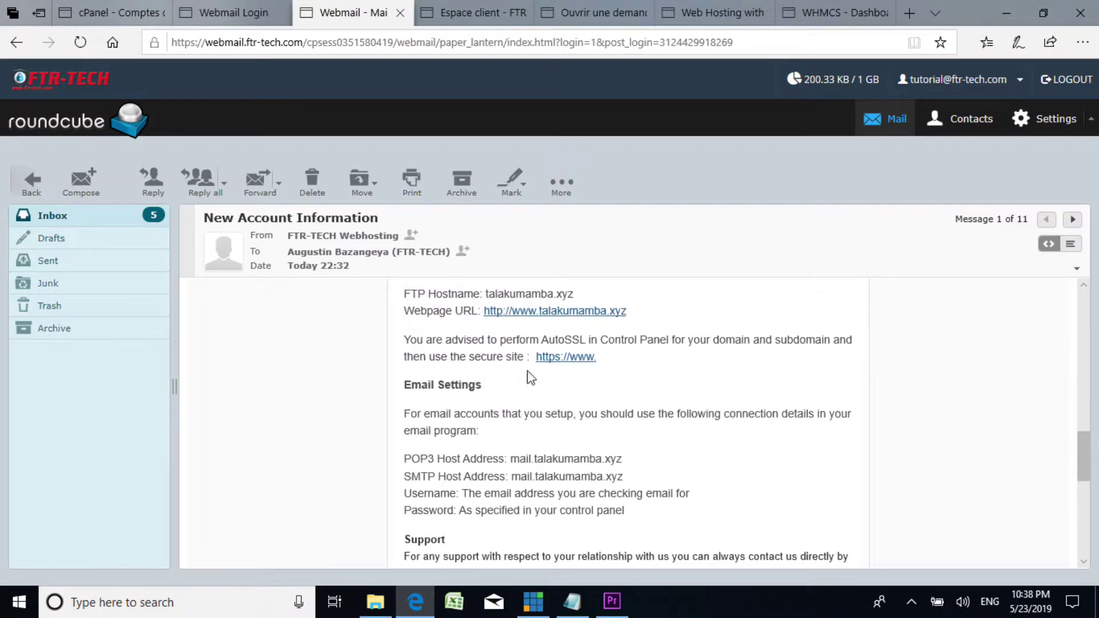
scroll(522, 376, "up", 2)
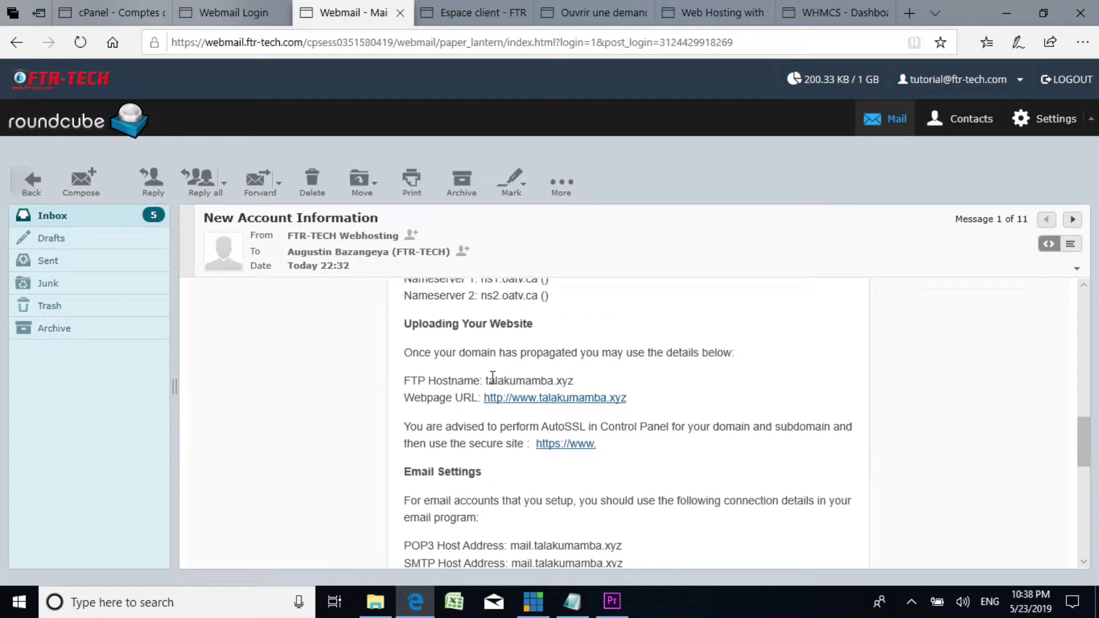
scroll(481, 389, "down", 3)
scroll(491, 401, "up", 3)
scroll(441, 395, "up", 2)
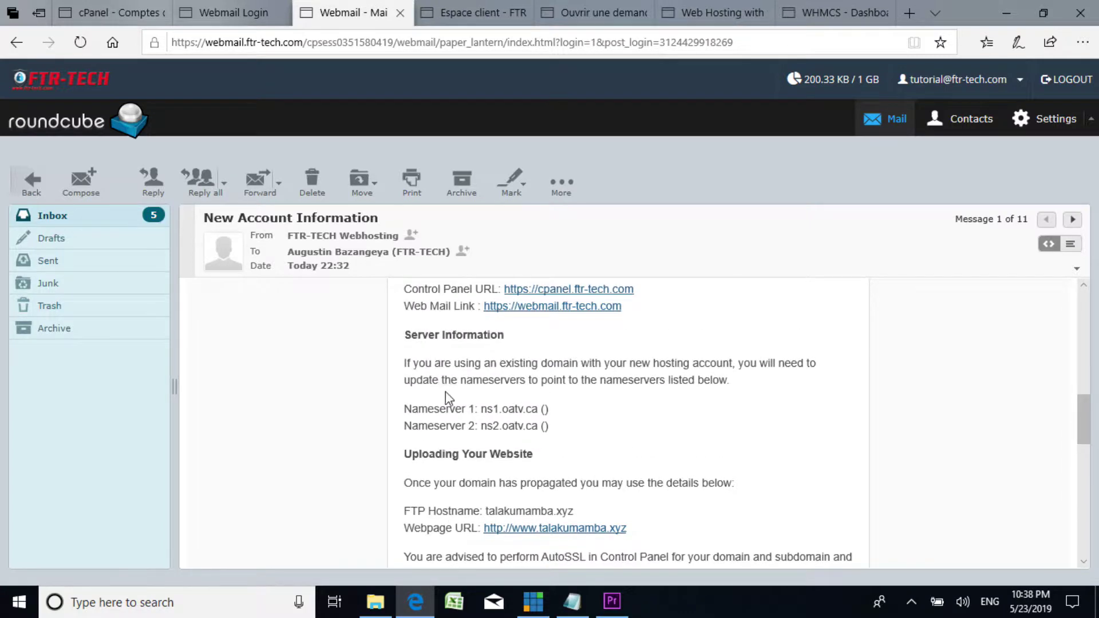
scroll(445, 393, "up", 2)
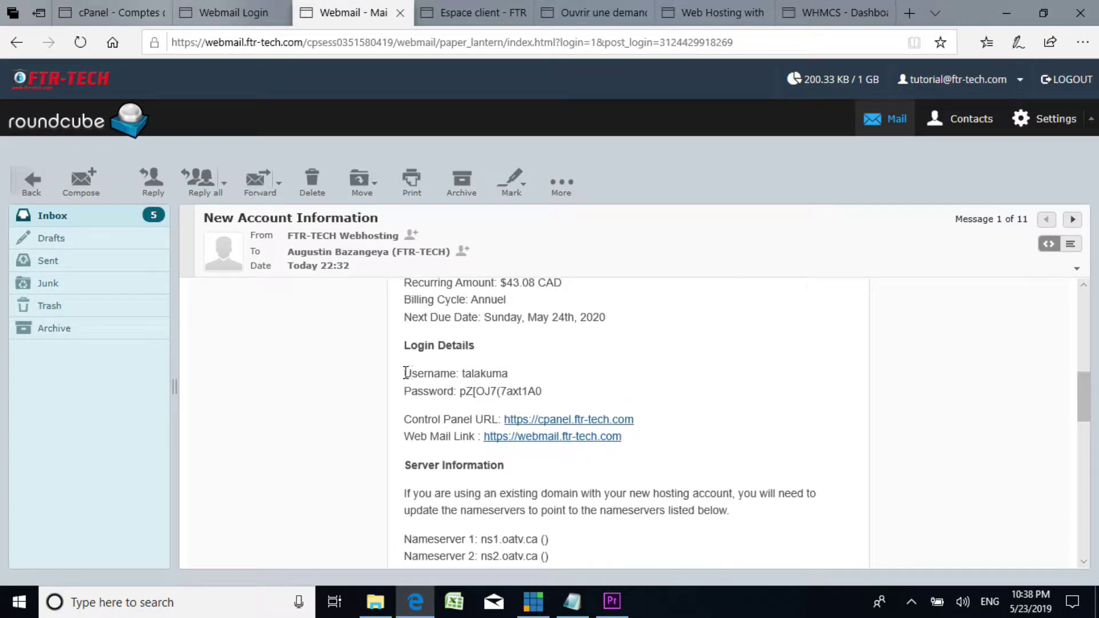
left_click_drag(406, 373, 431, 372)
left_click_drag(535, 381, 502, 388)
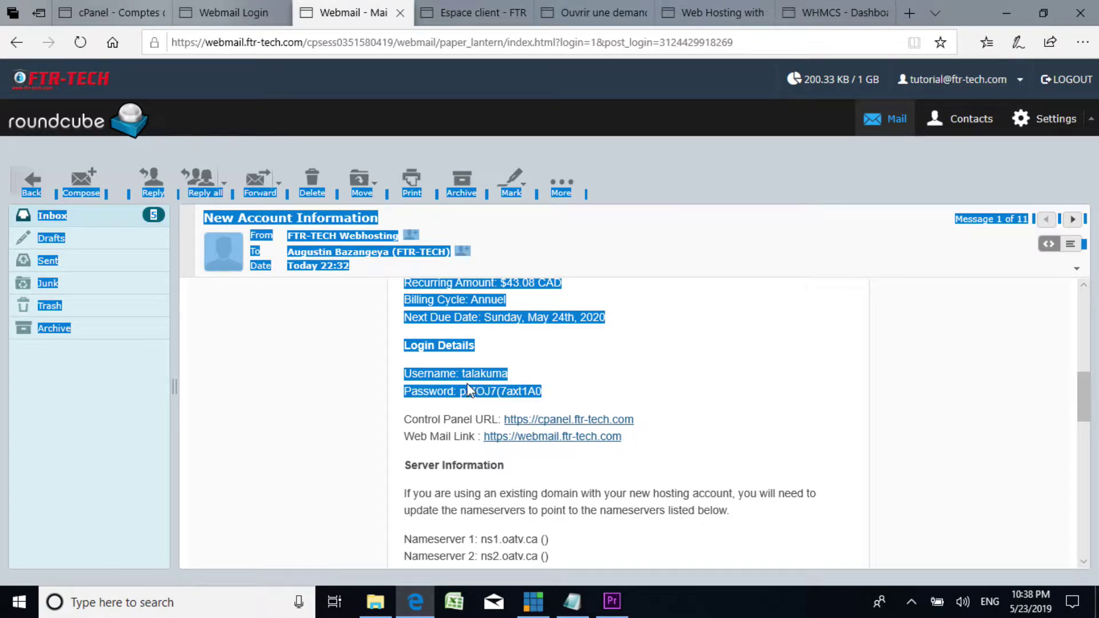
left_click(473, 318)
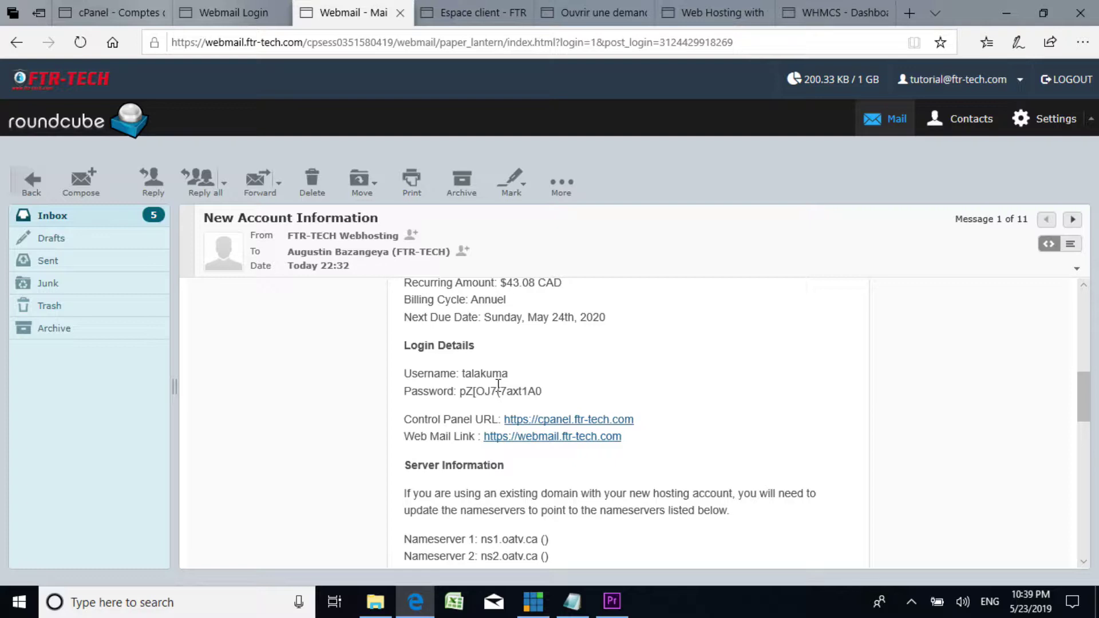
scroll(503, 352, "down", 2)
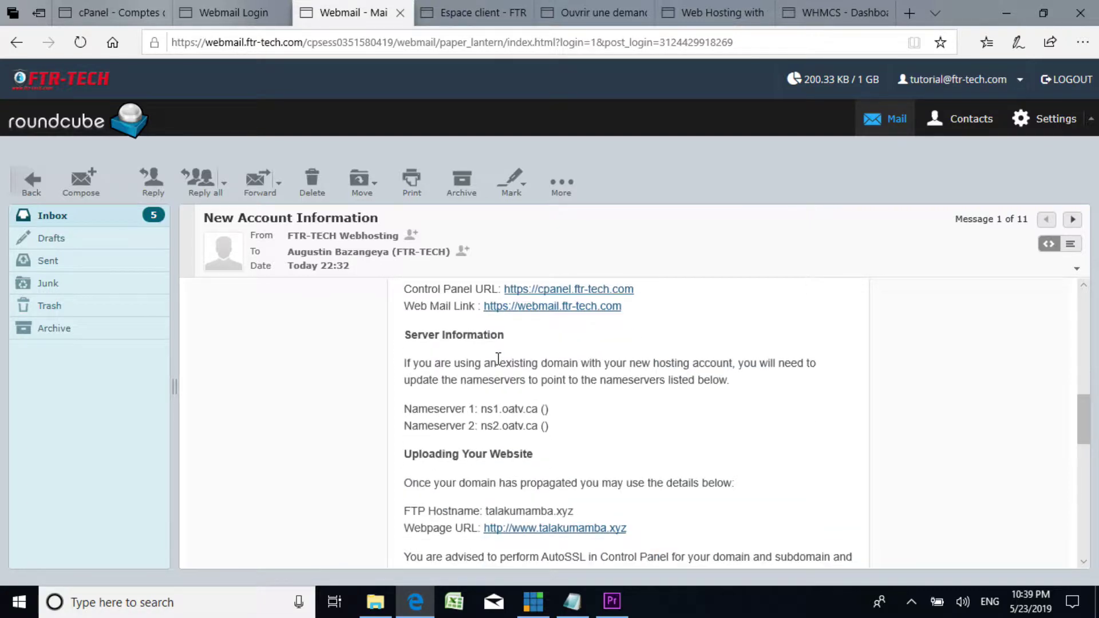
scroll(499, 360, "up", 3)
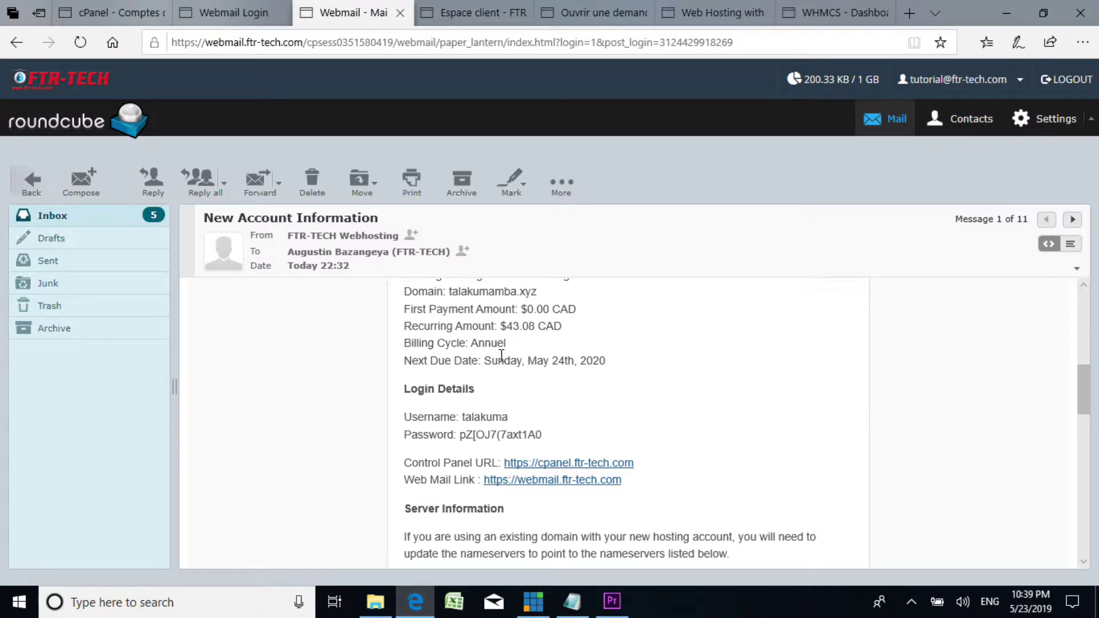
scroll(502, 355, "down", 5)
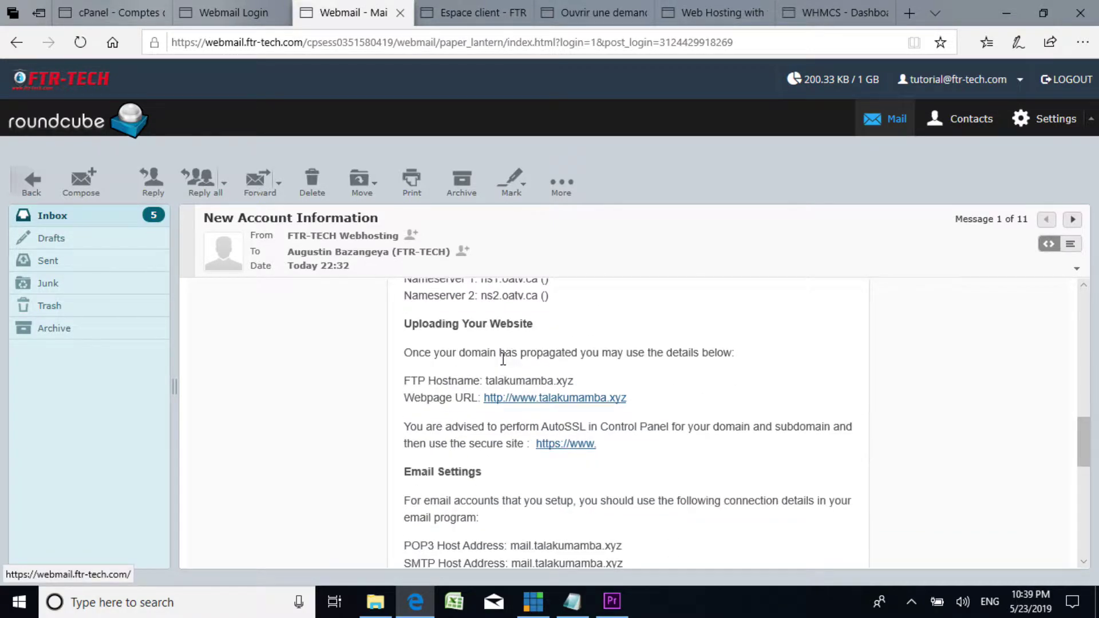
scroll(503, 359, "down", 3)
scroll(502, 360, "up", 3)
scroll(504, 364, "up", 1)
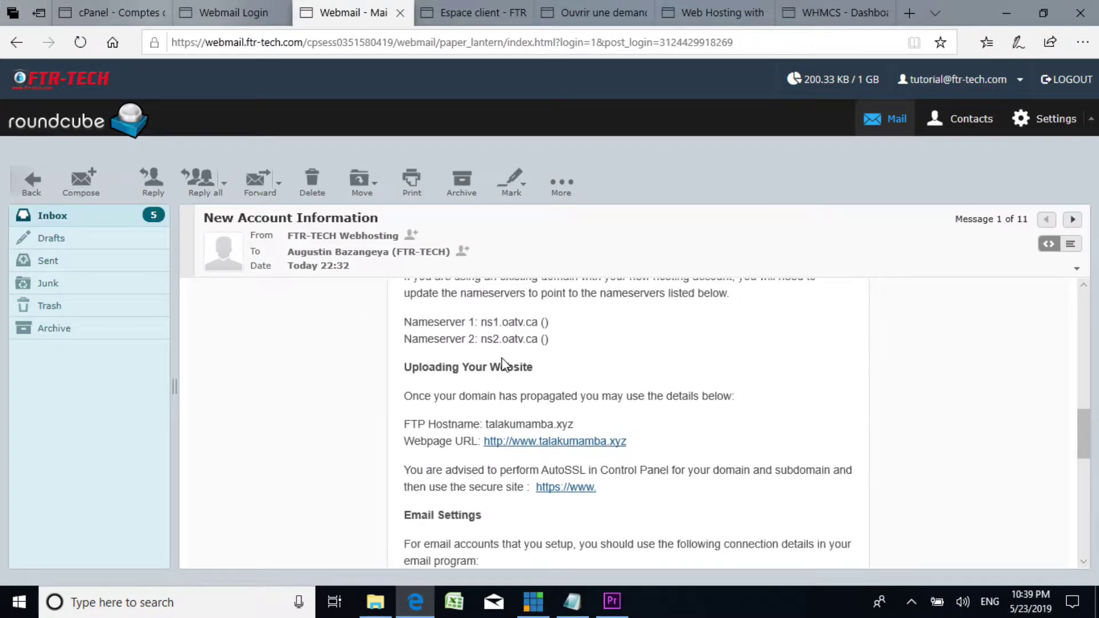
scroll(503, 362, "up", 4)
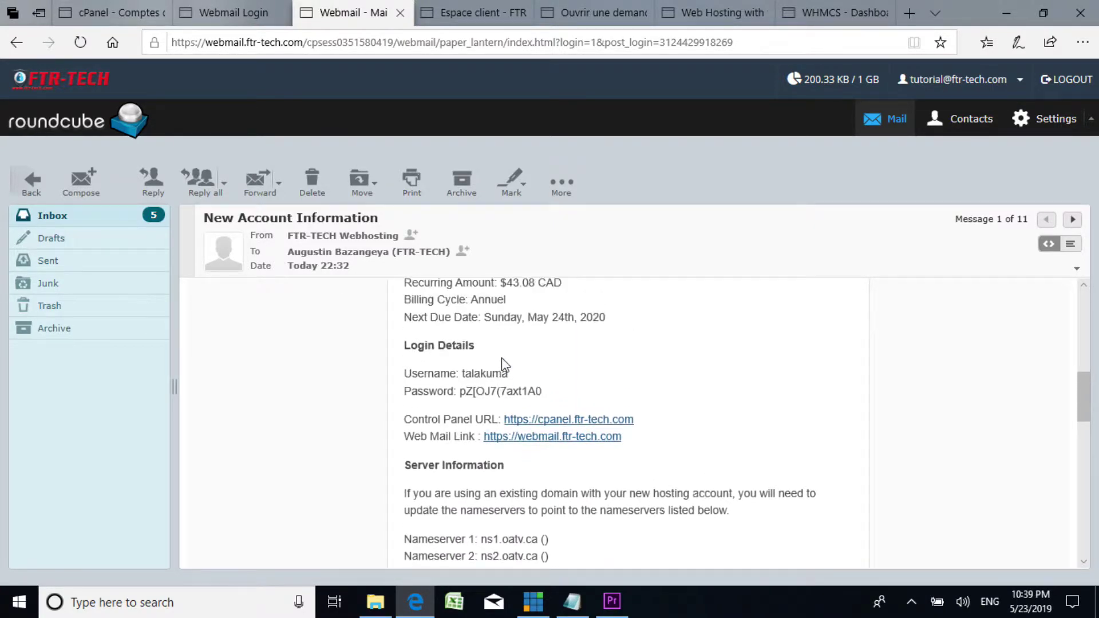
scroll(505, 364, "up", 8)
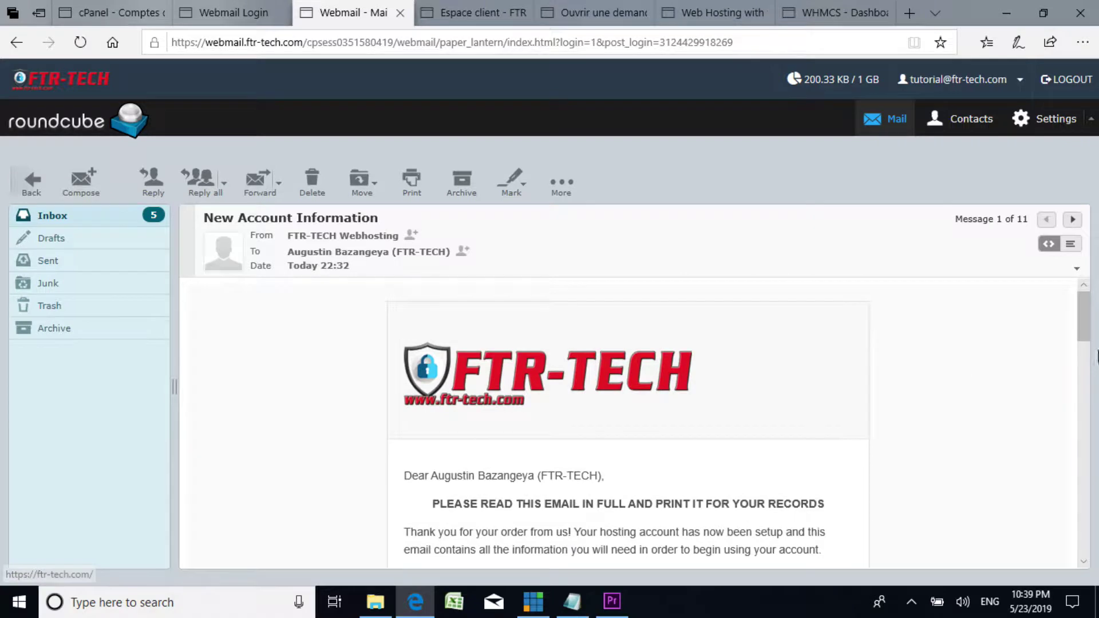
left_click_drag(1084, 315, 1074, 414)
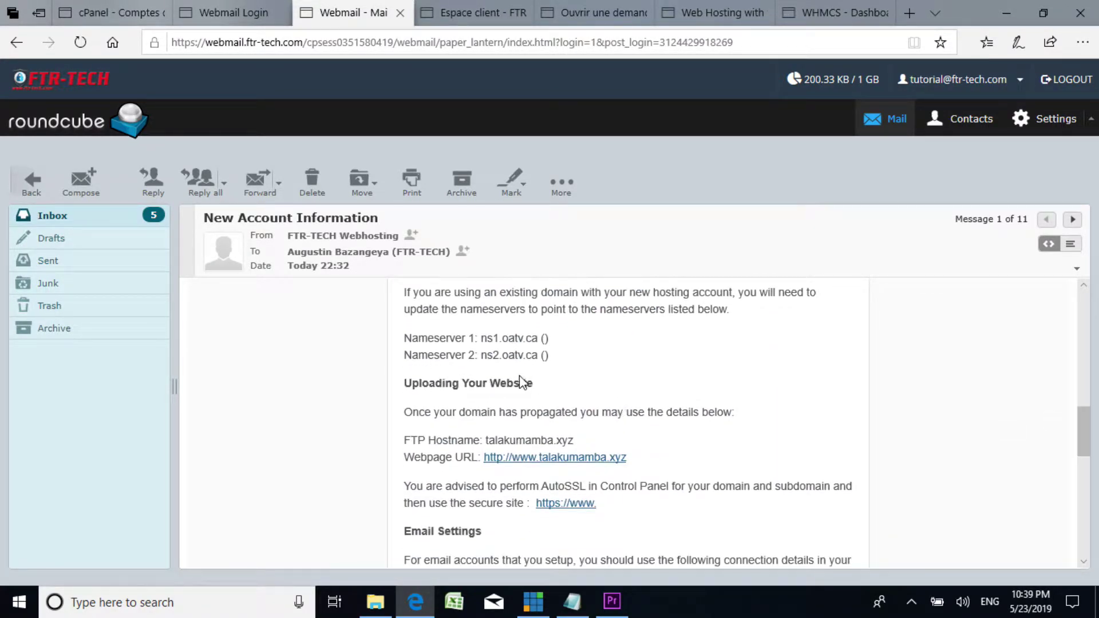
scroll(521, 382, "down", 3)
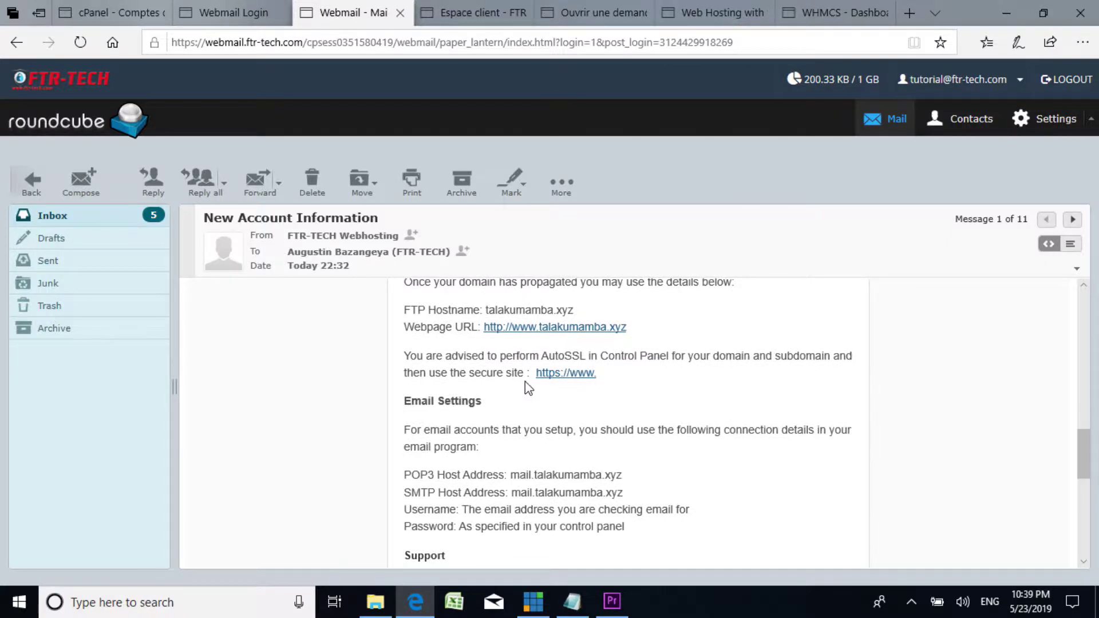
scroll(524, 381, "down", 4)
scroll(525, 383, "up", 20)
scroll(536, 372, "down", 5)
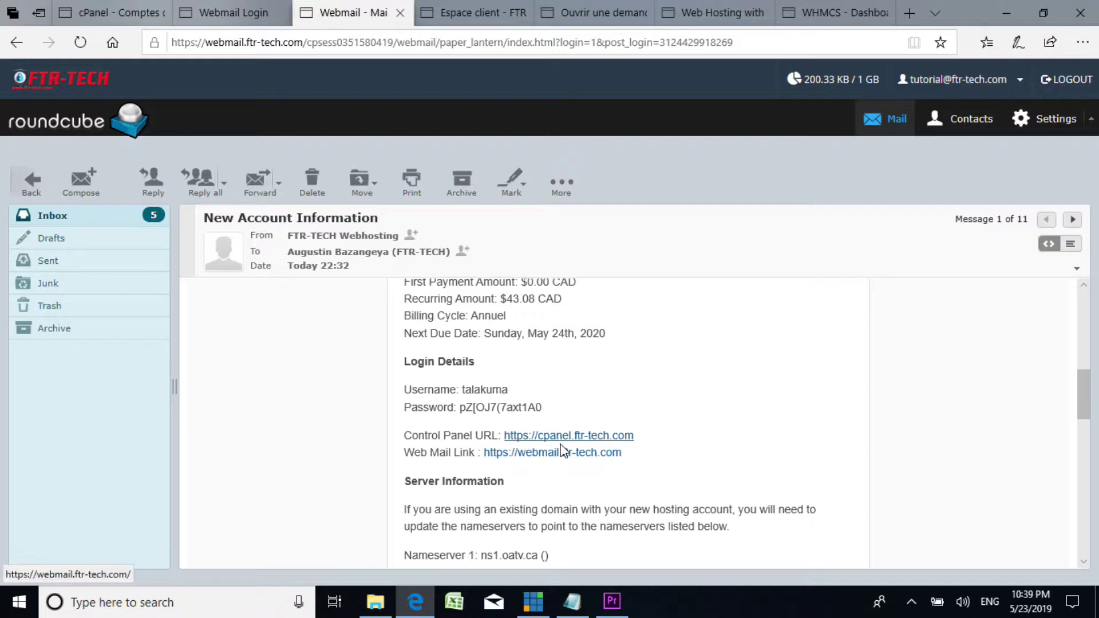
Step: Select the username and password lines under Login Details in the account email
left_click(573, 607)
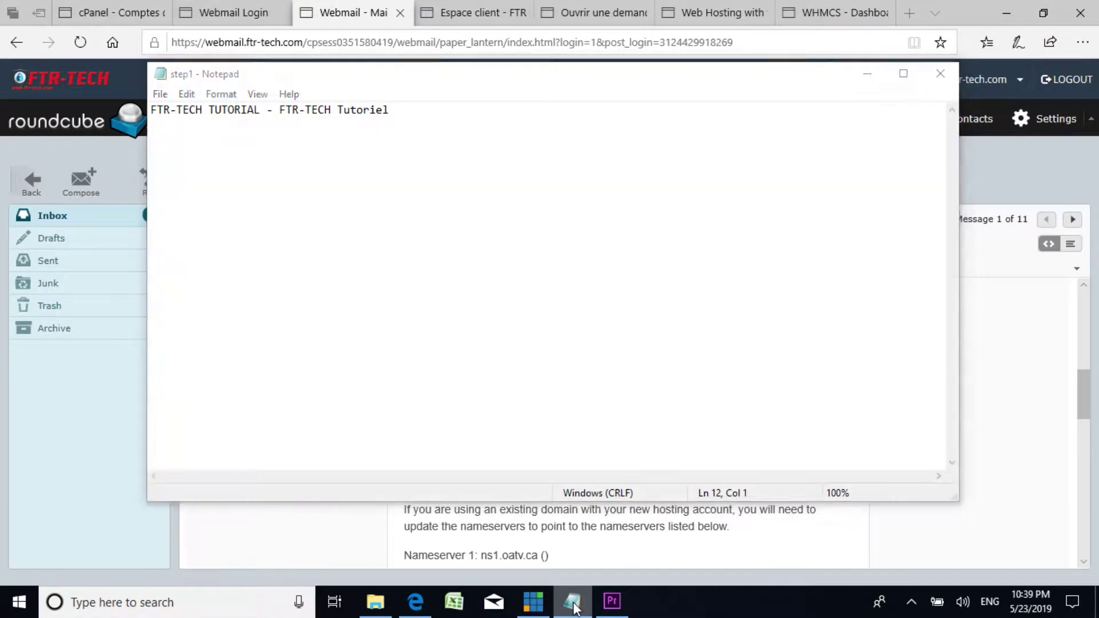
left_click(573, 608)
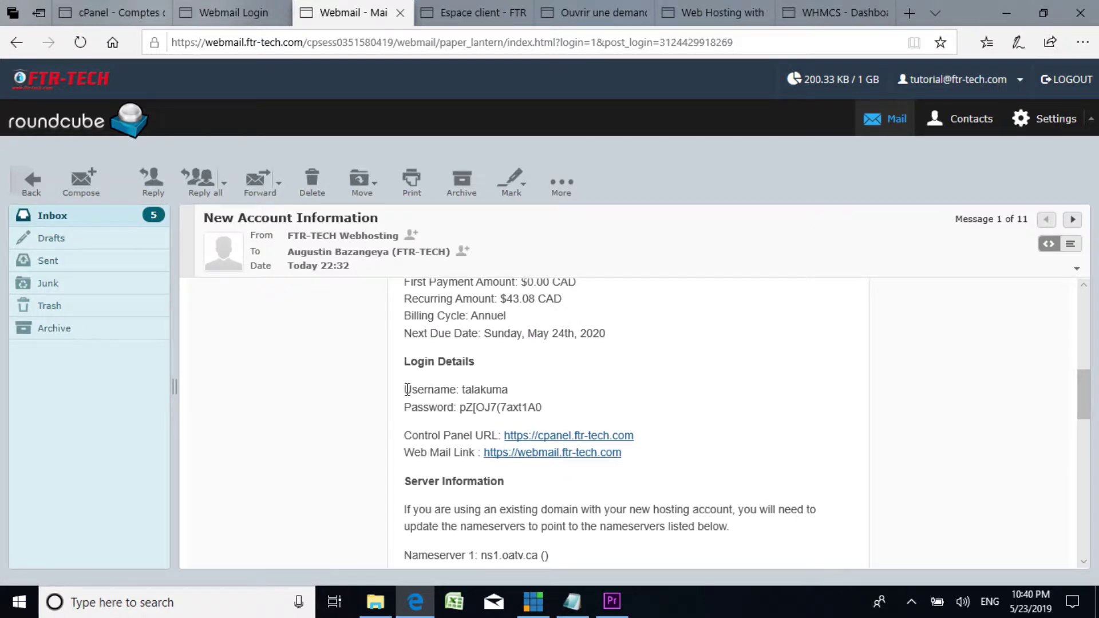
left_click_drag(406, 390, 486, 397)
left_click_drag(559, 410, 528, 409)
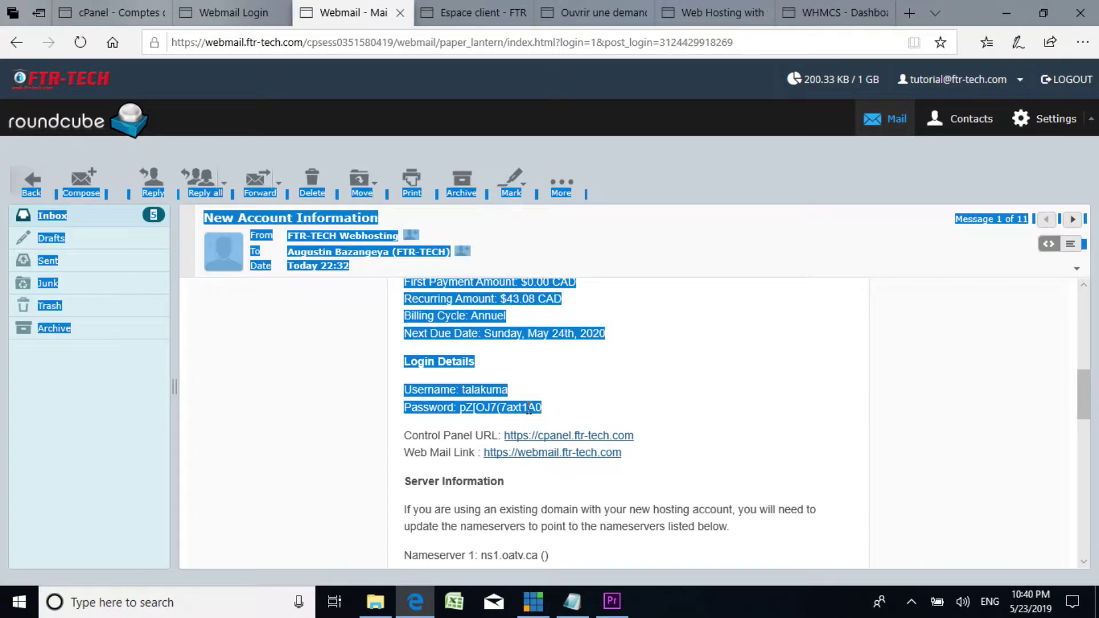
left_click(607, 416)
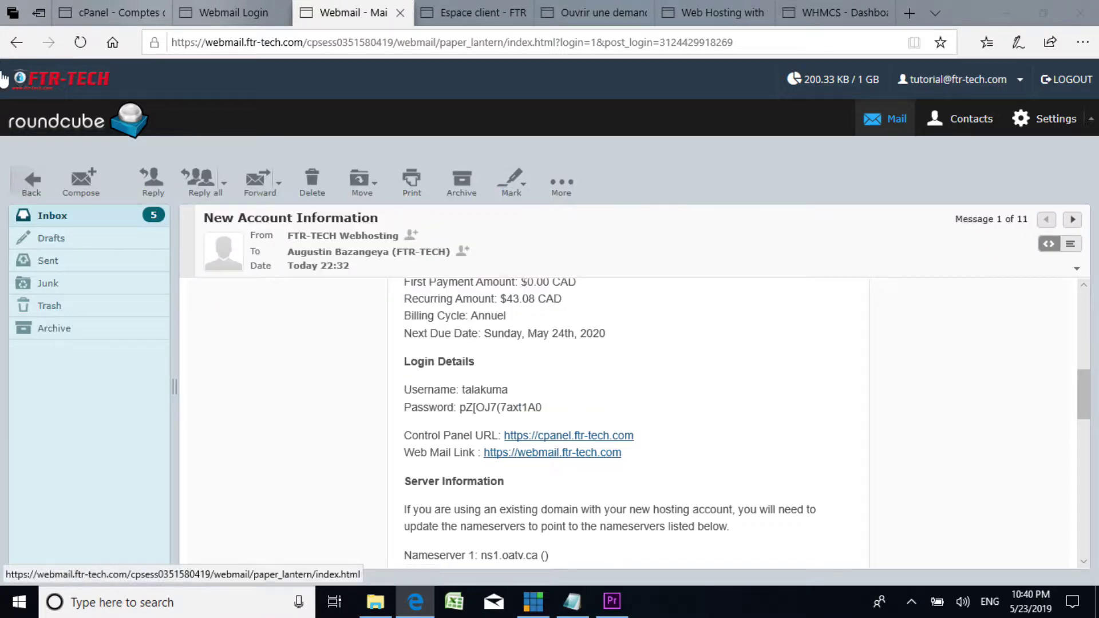
left_click(31, 185)
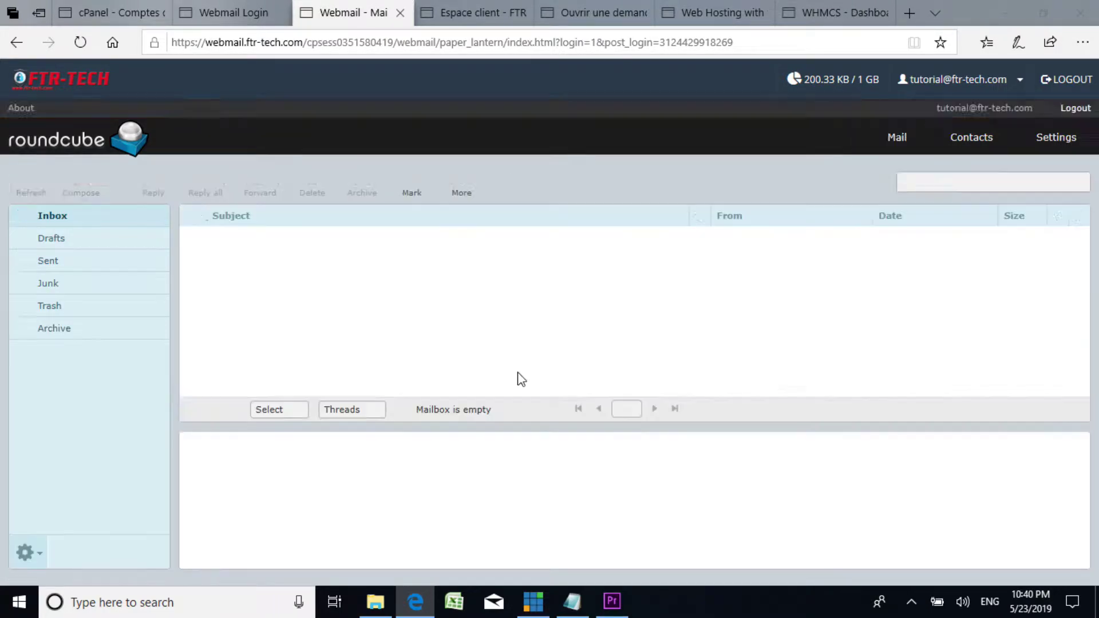
scroll(515, 395, "down", 10)
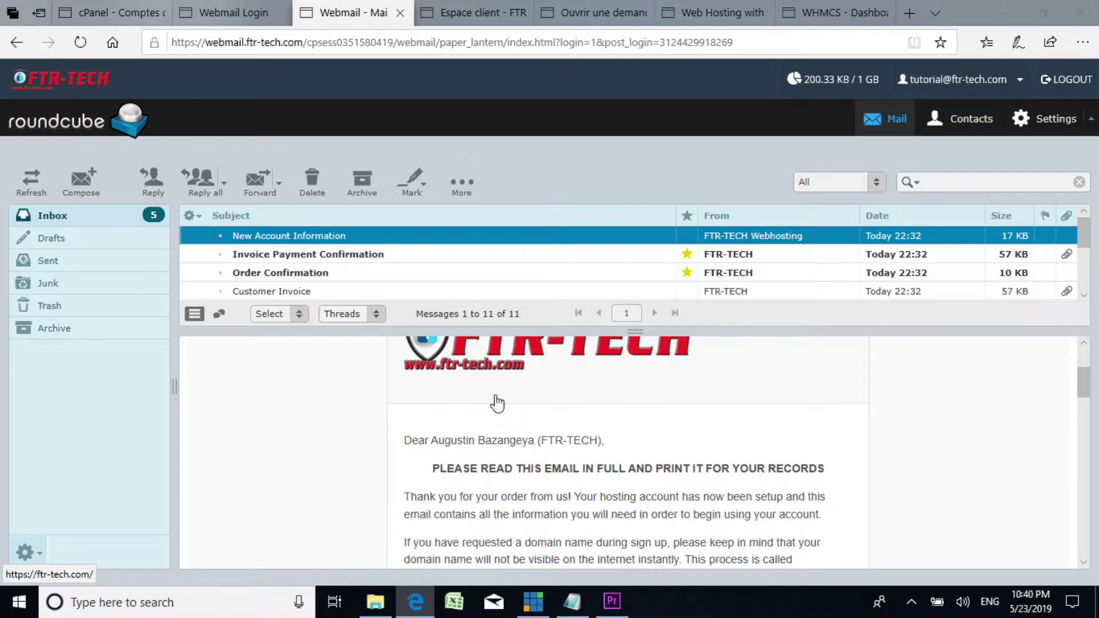
scroll(520, 426, "down", 3)
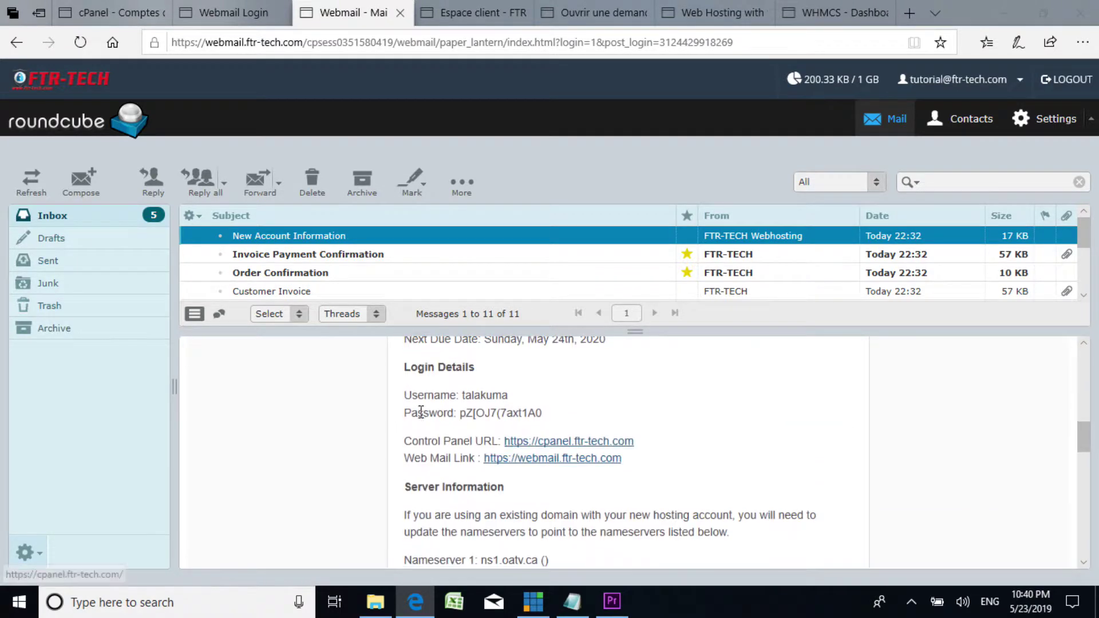
left_click_drag(404, 393, 560, 417)
key("ctrl+c")
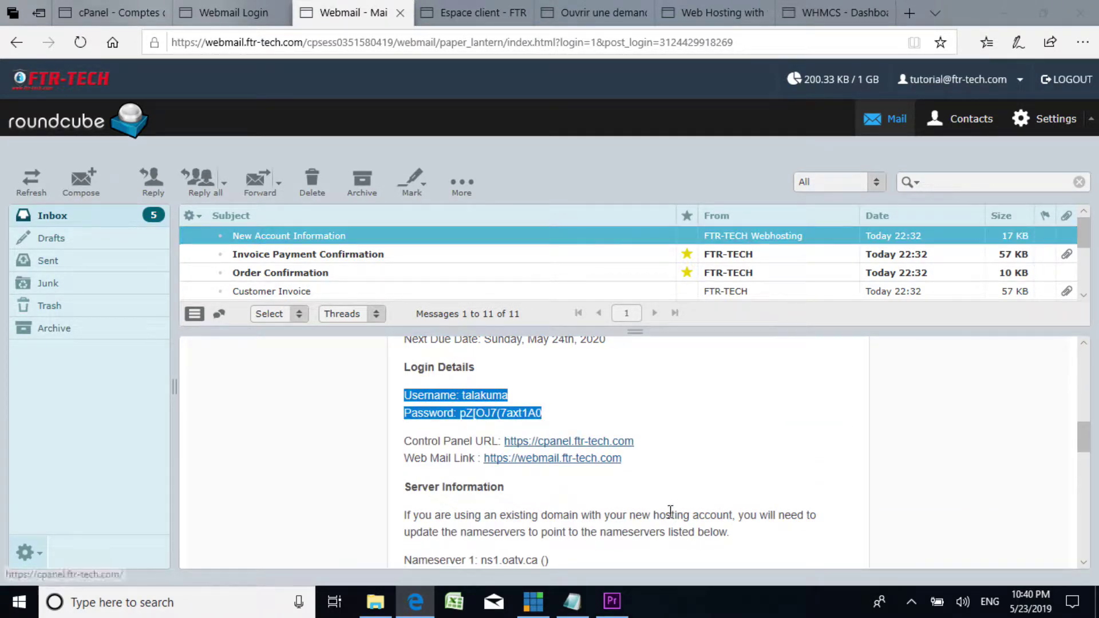
Step: Paste the copied login details into the step1 Notepad notes, then minimize Notepad
left_click(580, 606)
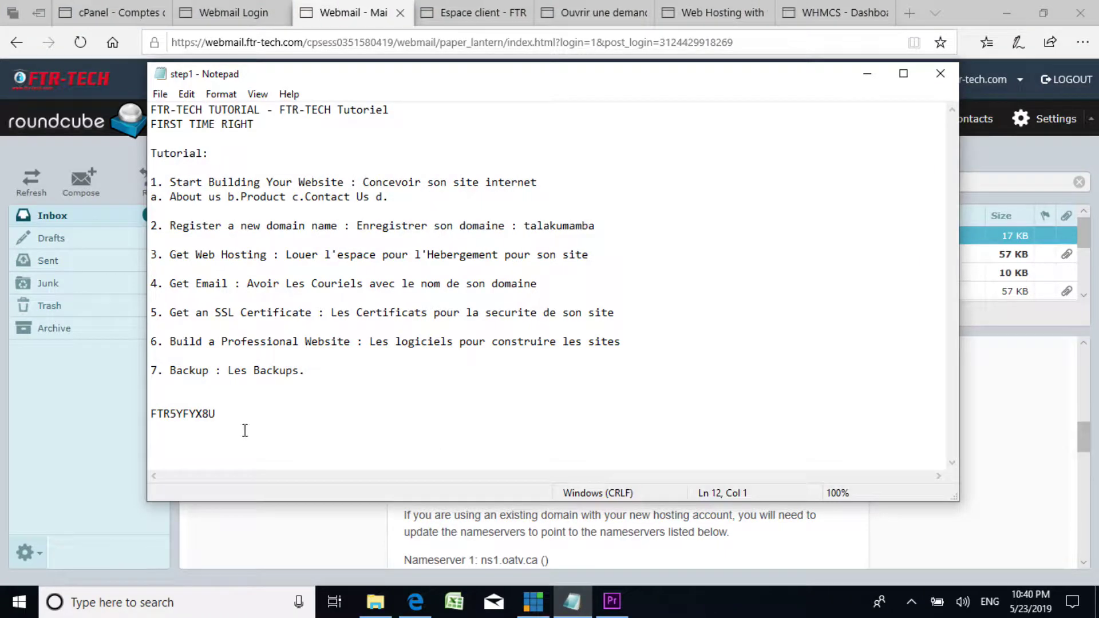
left_click(226, 395)
key("ctrl+v")
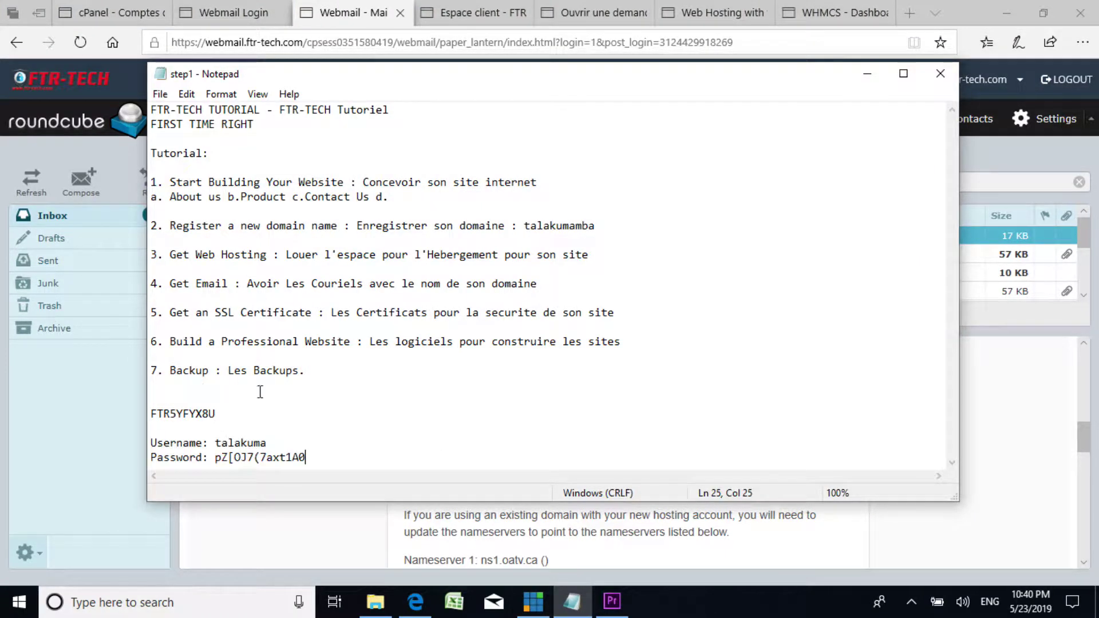
left_click(866, 74)
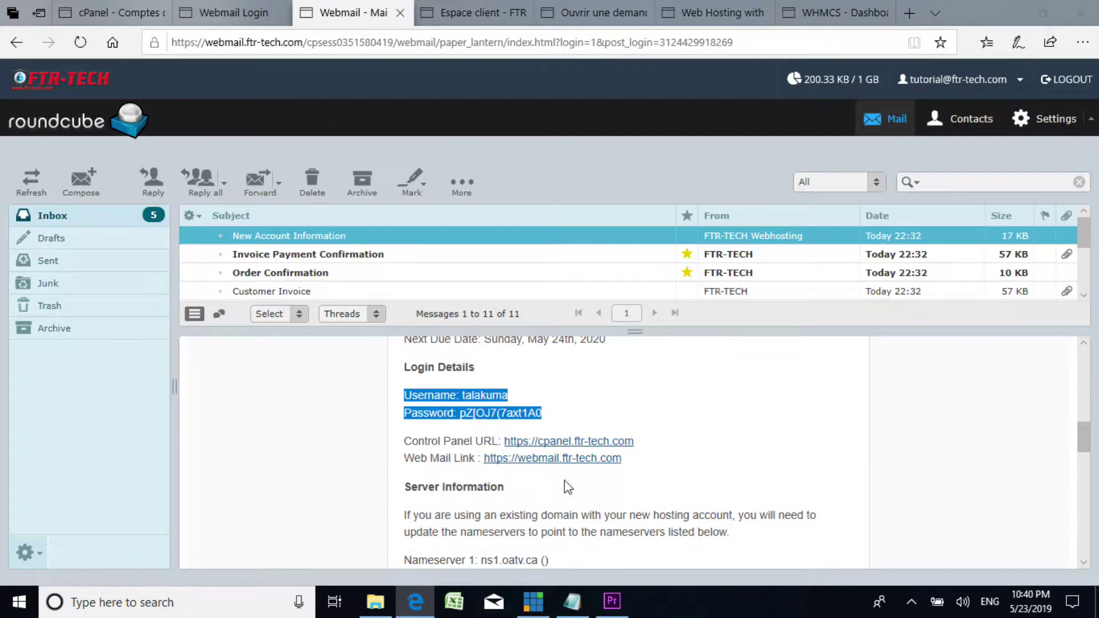
left_click(688, 428)
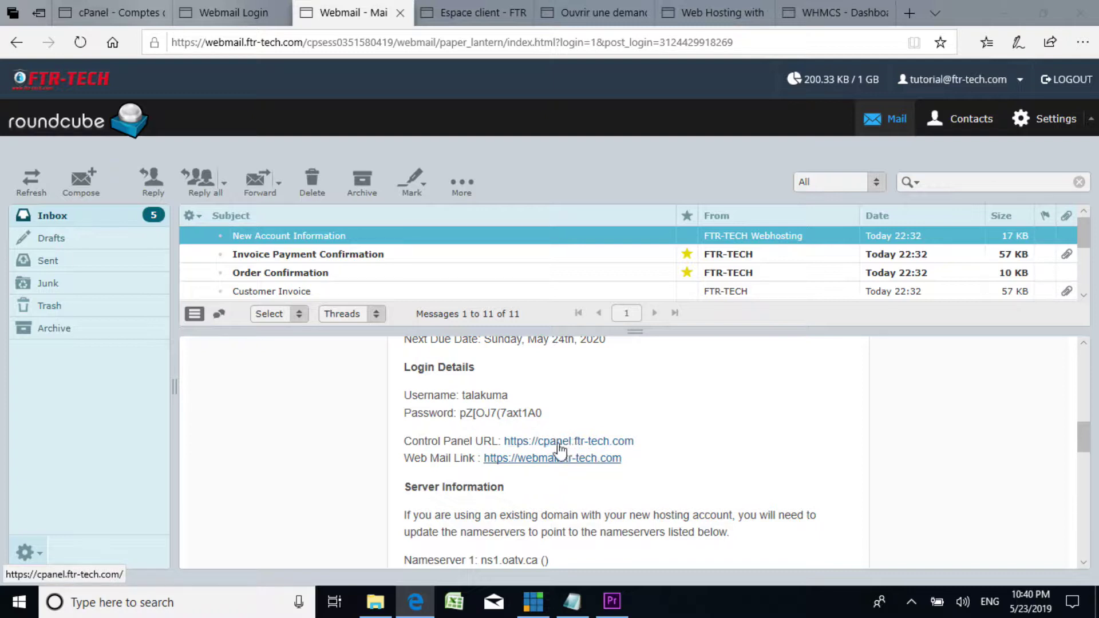
Step: Open the Control Panel login page and close the old cPanel and Webmail Login tabs
left_click(569, 442)
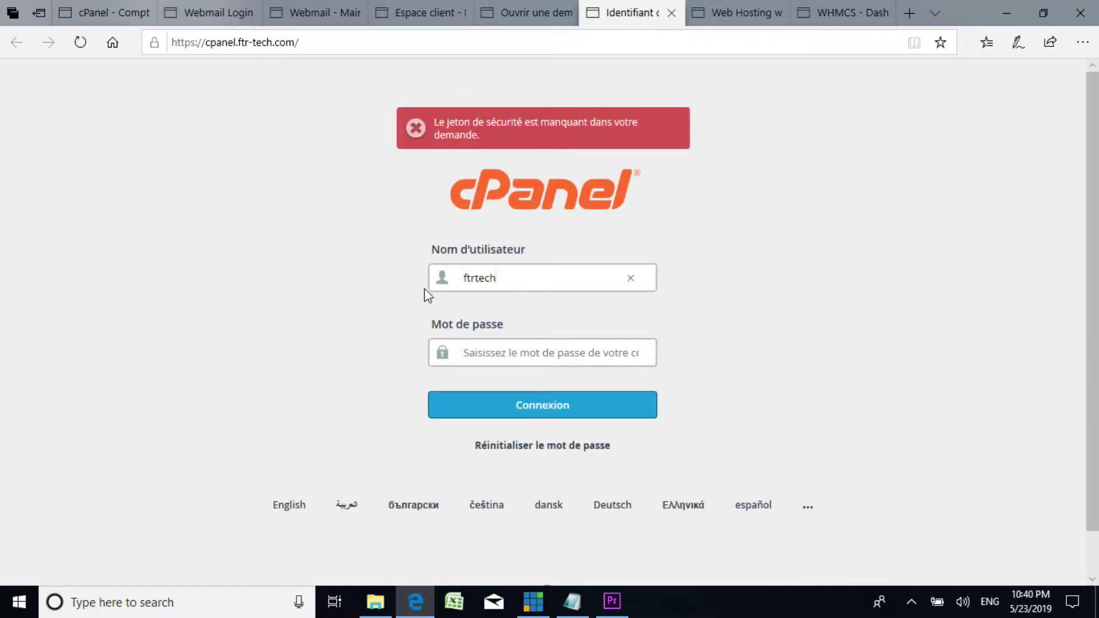
left_click_drag(526, 280, 420, 275)
left_click(144, 13)
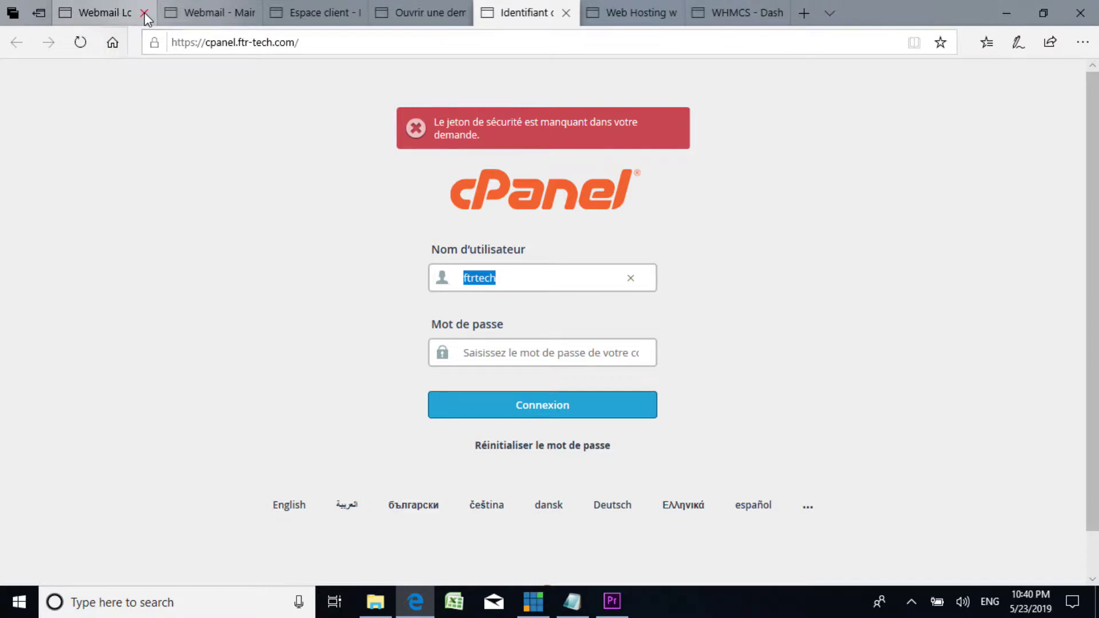
left_click(144, 12)
left_click(506, 277)
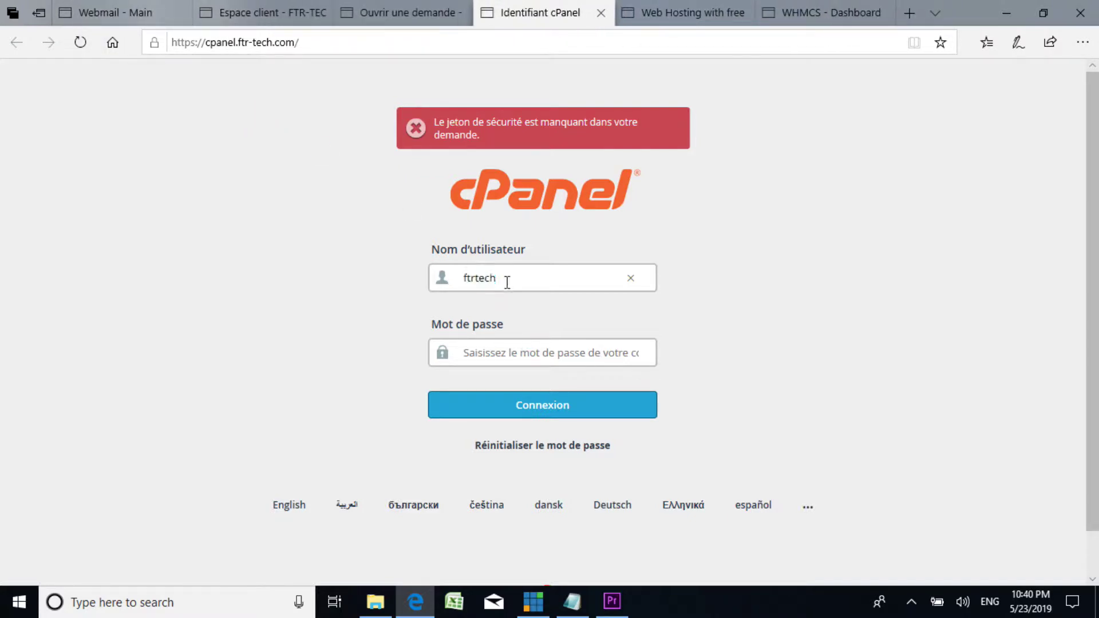
Step: Copy the new account's username from the step1 notes into the login form's username field
left_click(572, 601)
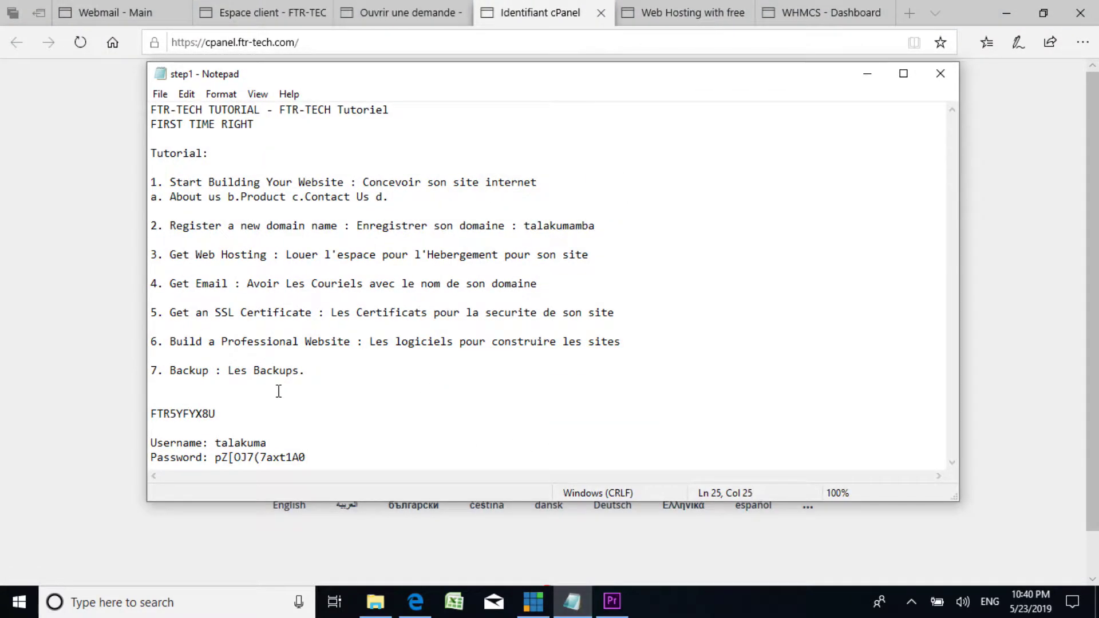
left_click_drag(215, 444, 150, 182)
left_click(362, 400)
left_click_drag(270, 442, 223, 444)
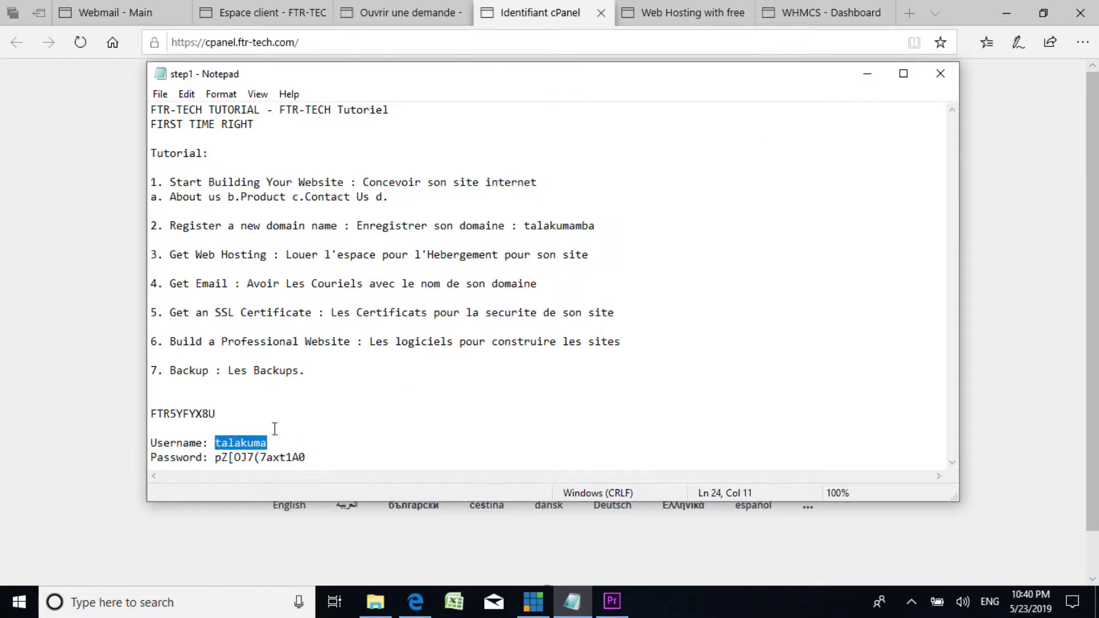
left_click(867, 73)
left_click_drag(507, 282, 407, 273)
key("ctrl+v")
left_click(529, 357)
Step: Paste the account password from the notes into the password field and sign in
left_click_drag(218, 458, 314, 456)
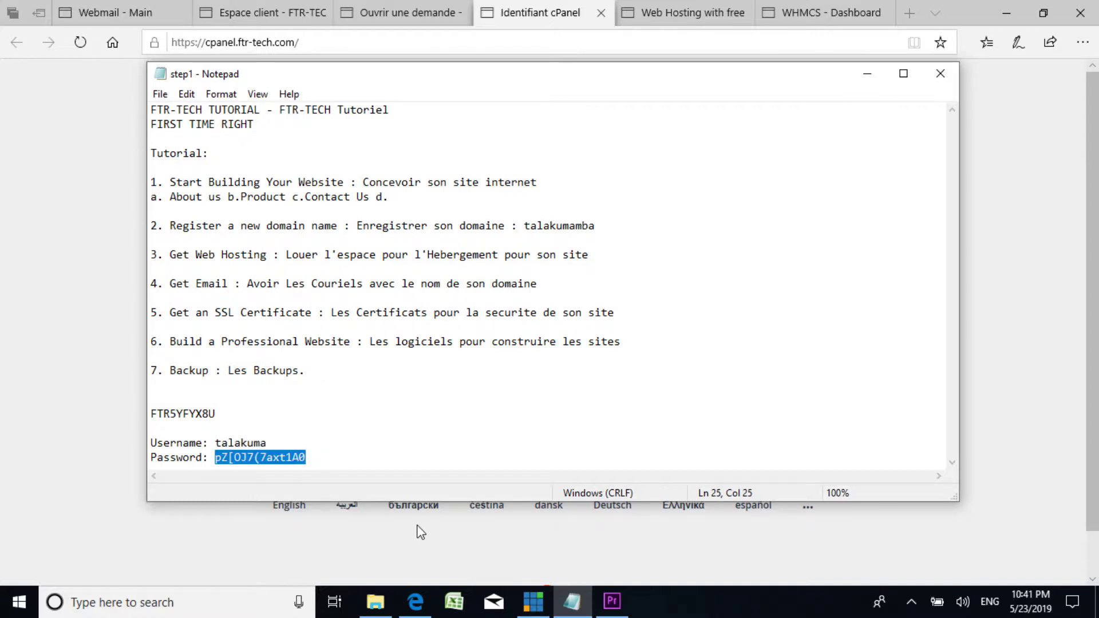
left_click(867, 74)
left_click(520, 355)
key("ctrl+v")
left_click(522, 404)
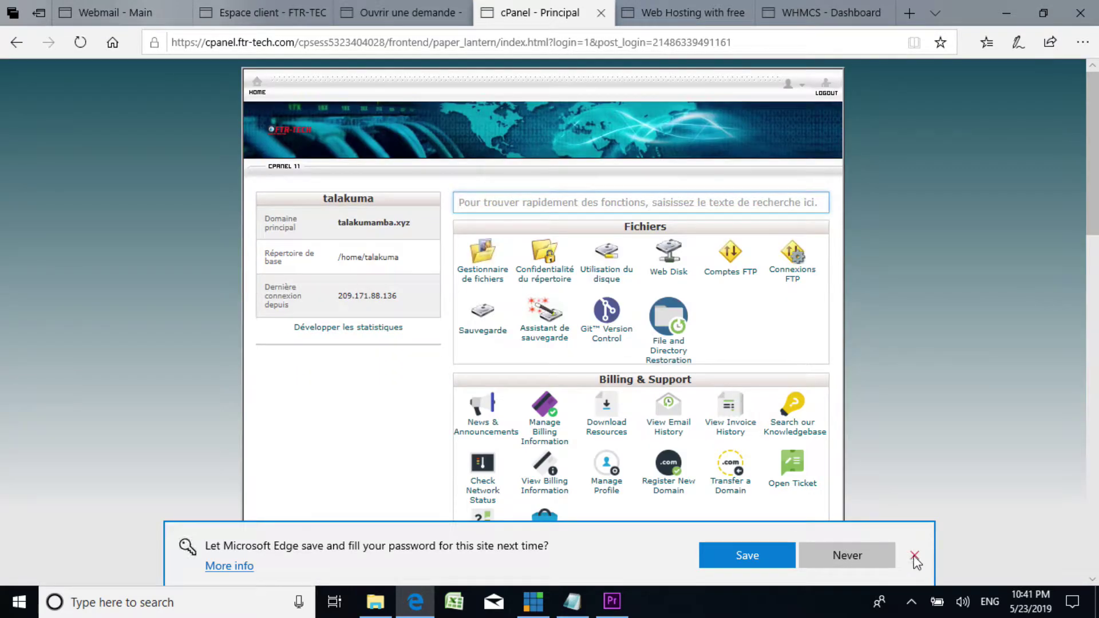
Step: Decline Edge's offer to save the password and scroll through the cPanel home page sections
left_click(915, 557)
scroll(572, 355, "down", 2)
scroll(520, 338, "up", 2)
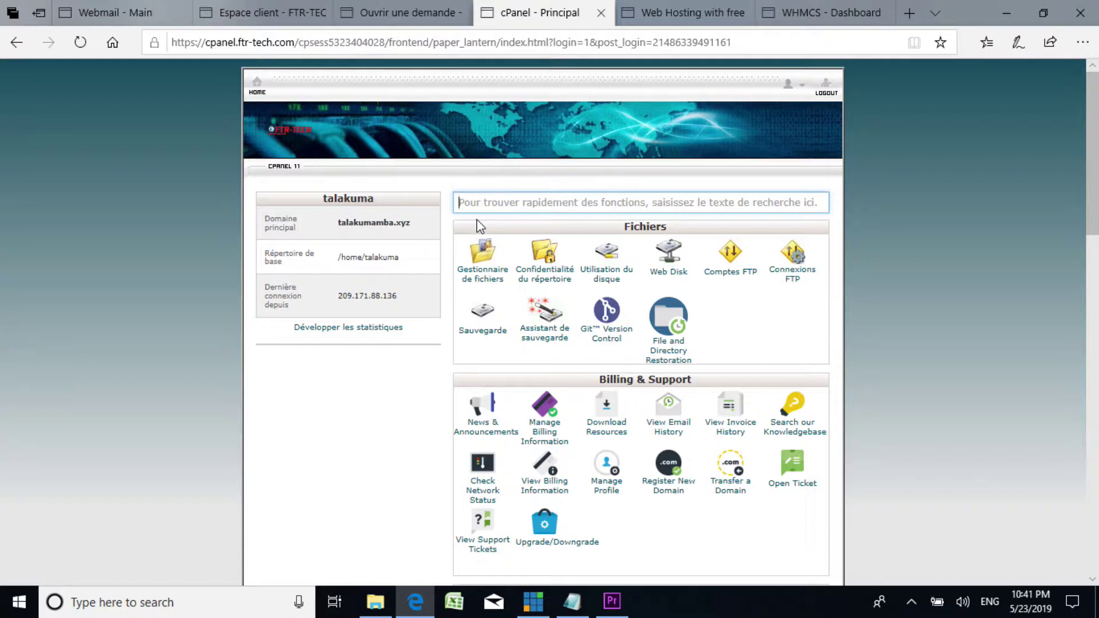
scroll(479, 226, "down", 3)
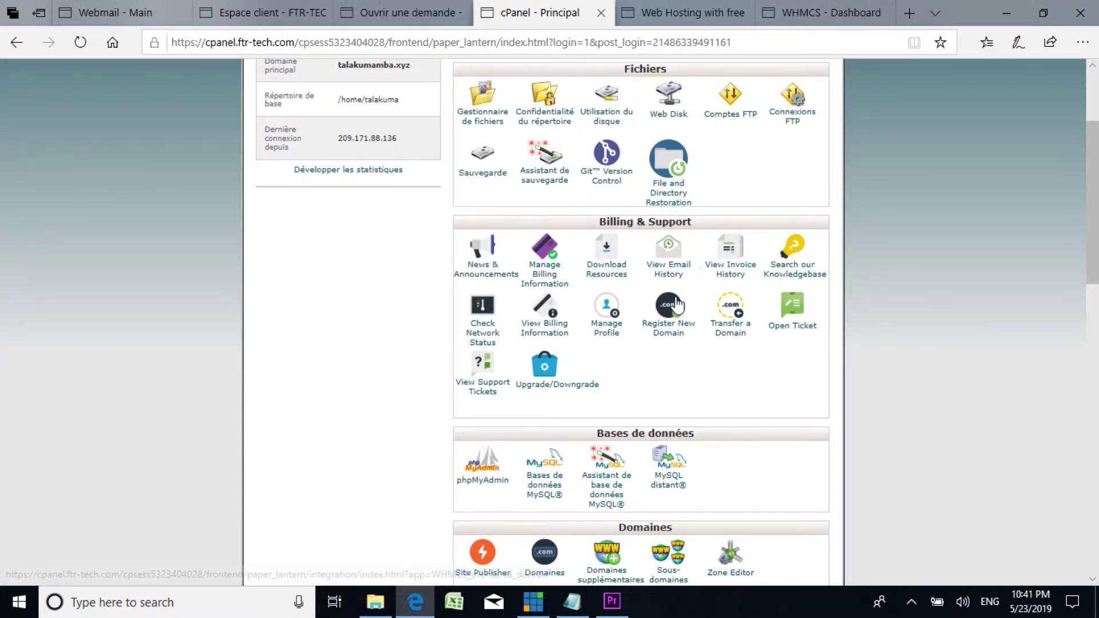
scroll(651, 378, "down", 7)
scroll(652, 400, "down", 9)
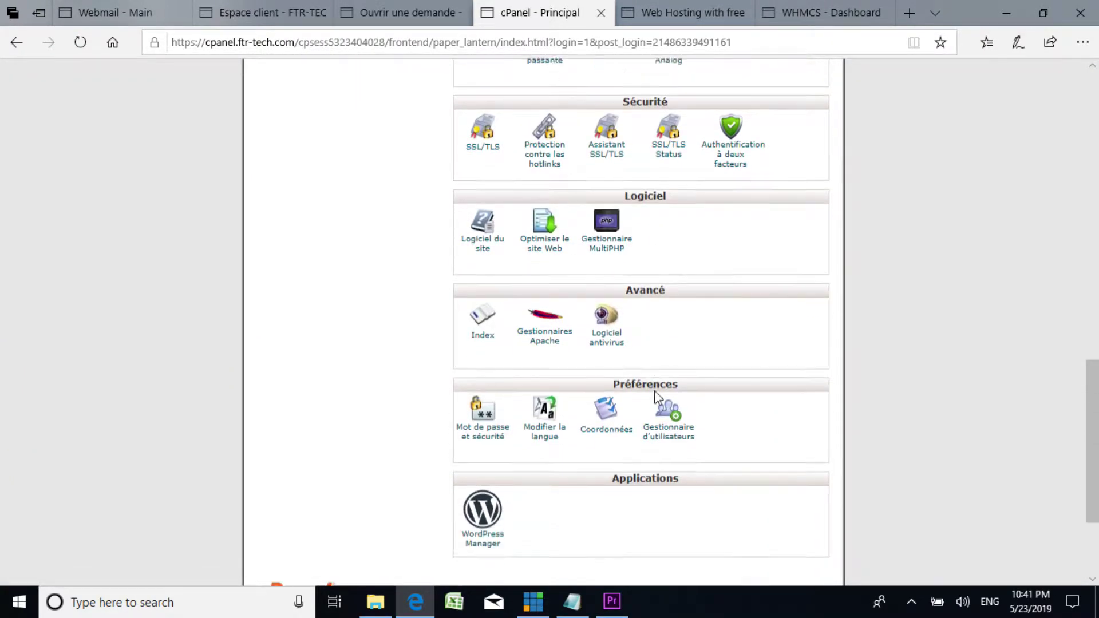
scroll(658, 389, "up", 6)
scroll(664, 369, "up", 15)
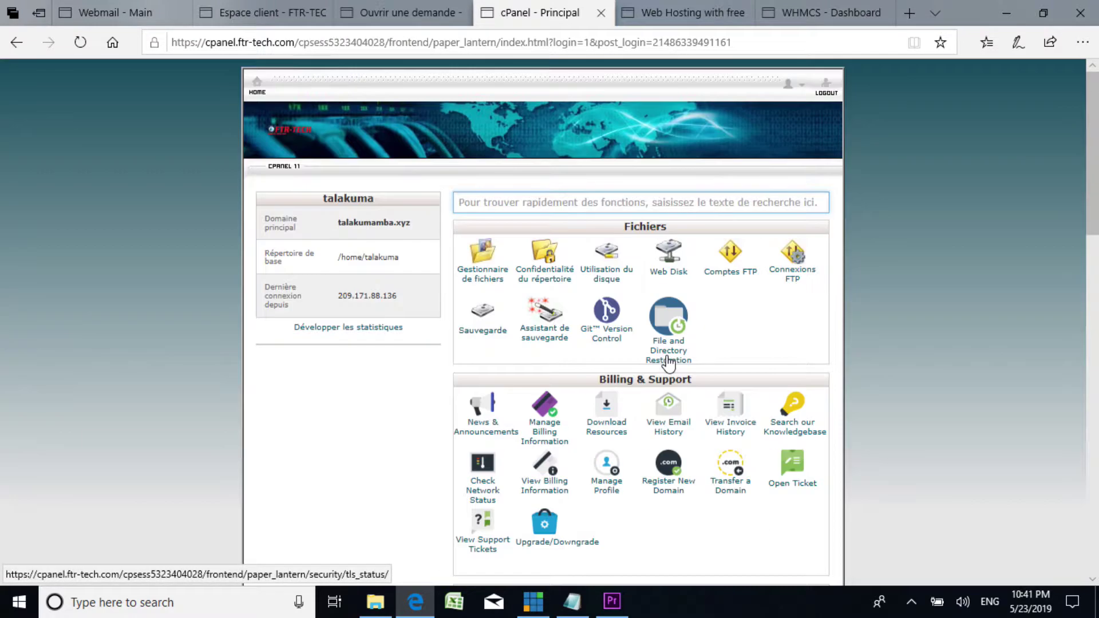
scroll(681, 314, "down", 5)
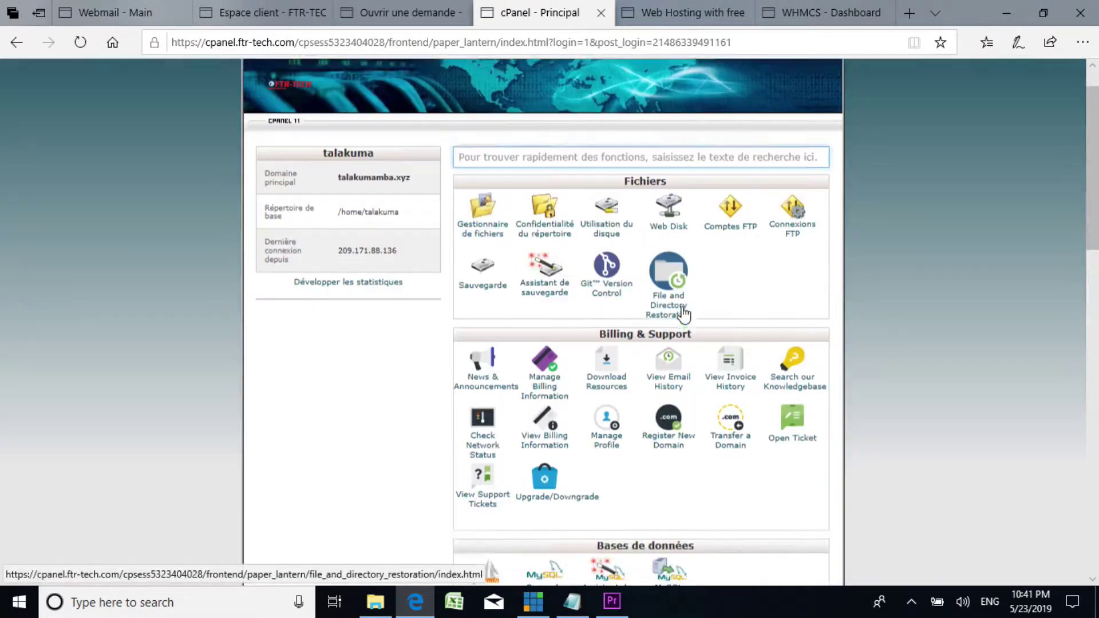
scroll(681, 314, "up", 5)
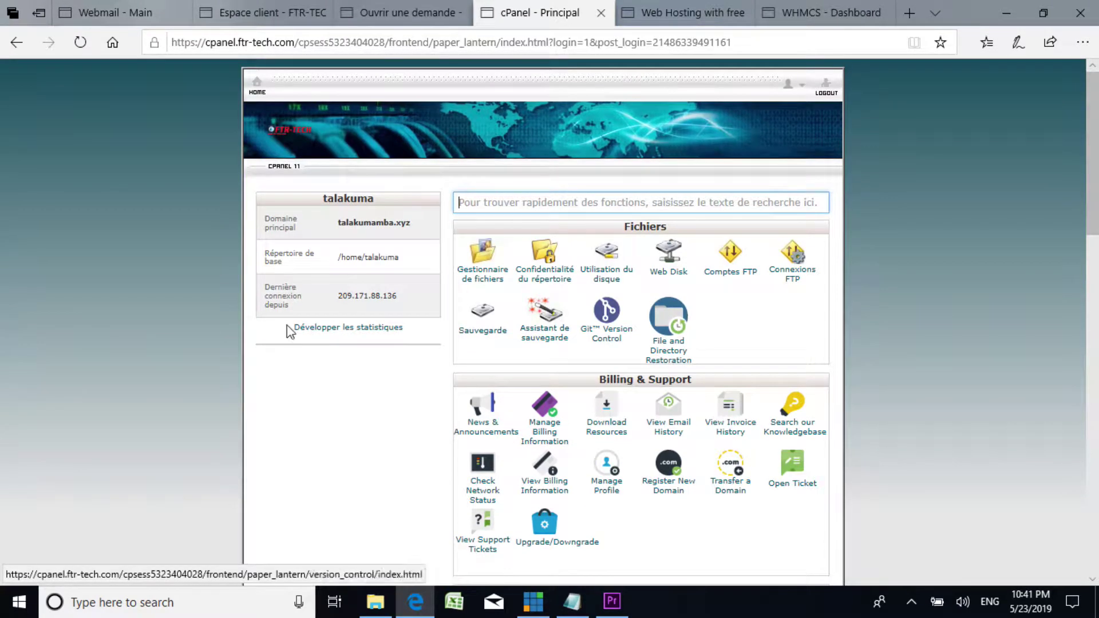
Step: Highlight the account's main domain talakumamba.xyz and review the rest of the home page
left_click(344, 225)
left_click_drag(345, 224, 397, 222)
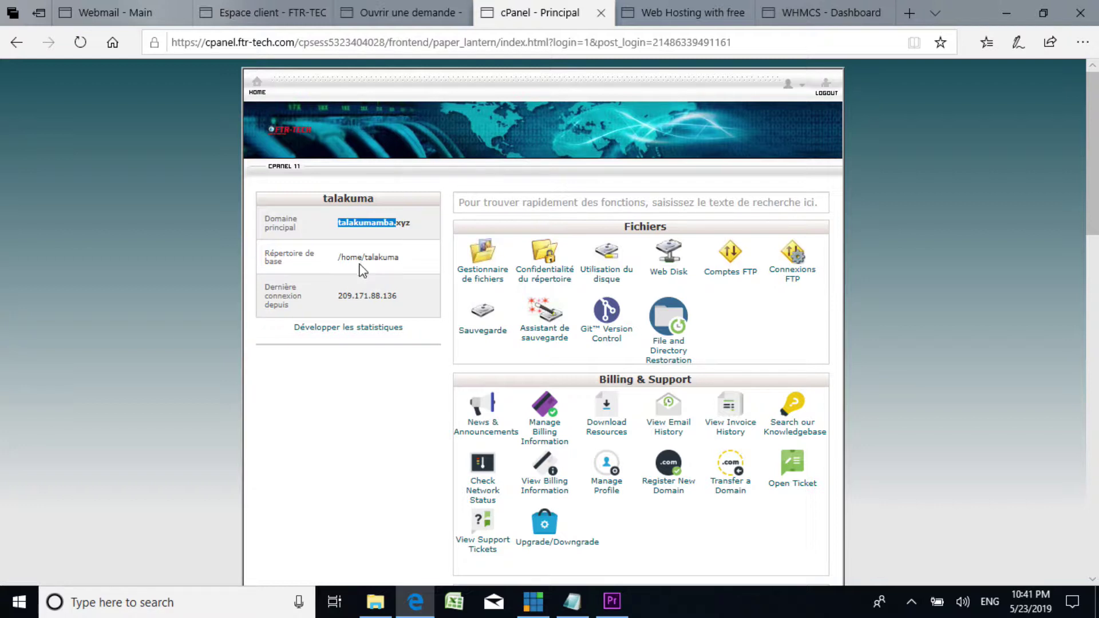
scroll(417, 245, "down", 2)
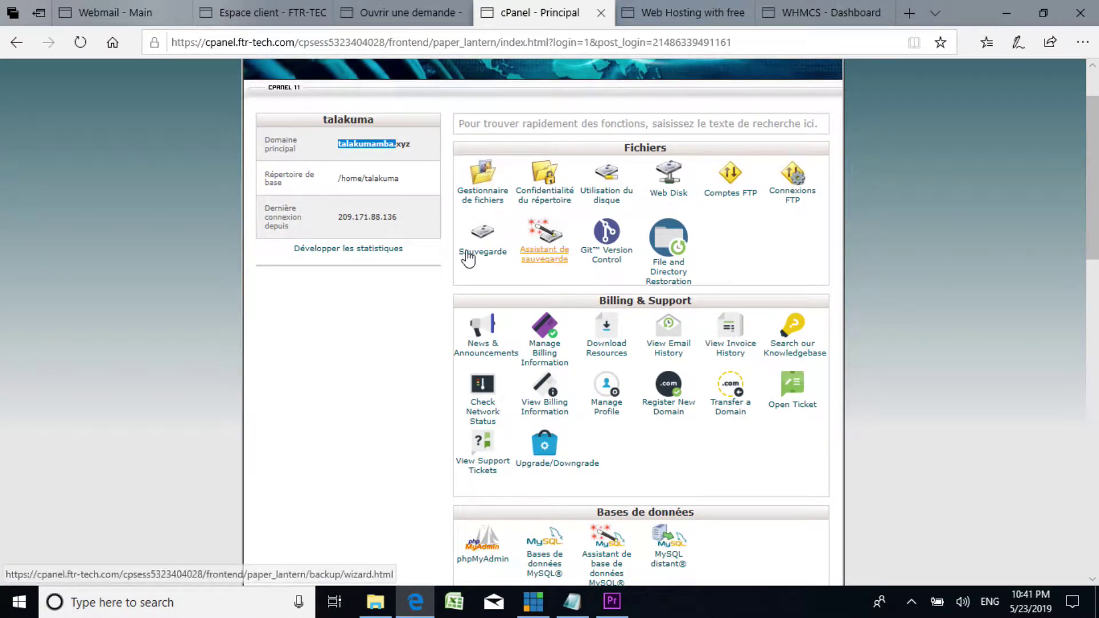
scroll(352, 230, "down", 3)
scroll(361, 126, "up", 4)
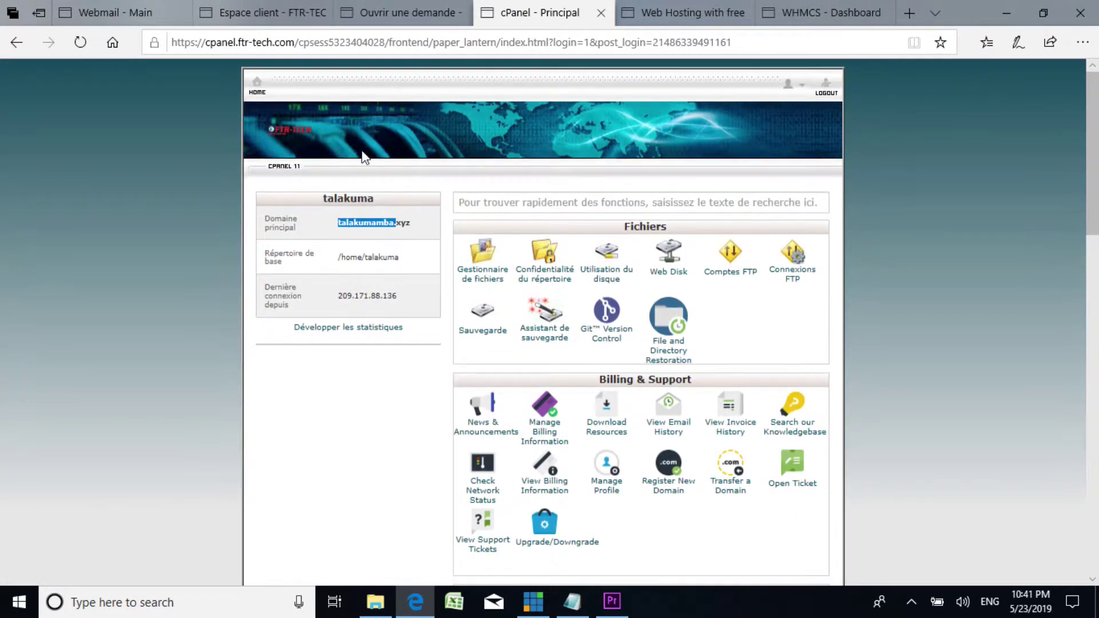
Step: Expand 'Développer les statistiques' and review the disk usage (1.73 MB) and bandwidth figures
left_click(380, 327)
scroll(396, 333, "down", 4)
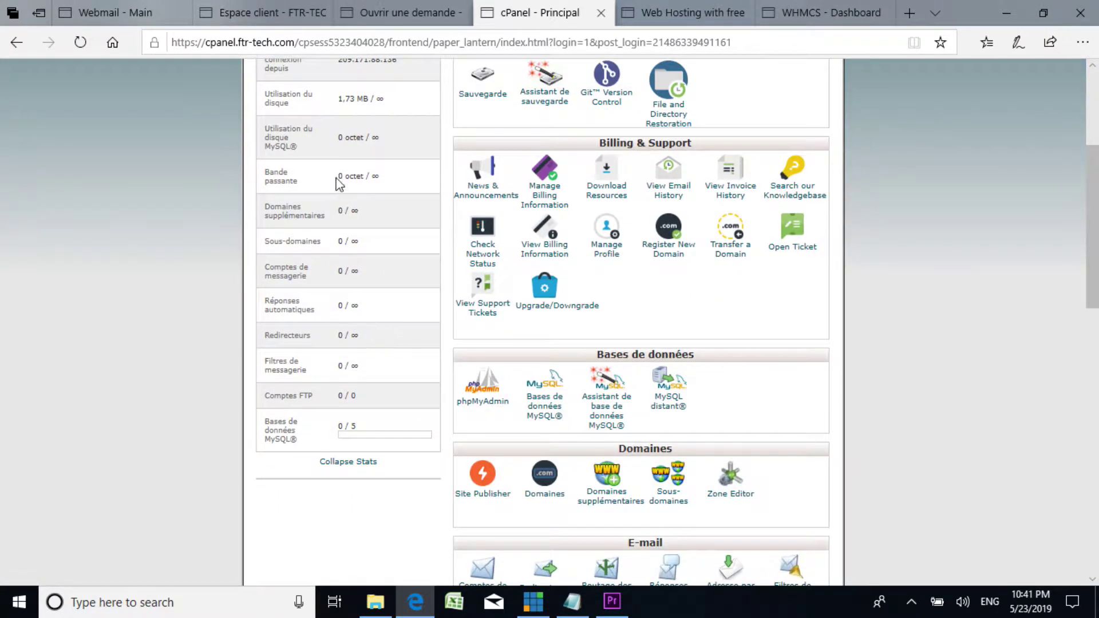
scroll(327, 411, "up", 3)
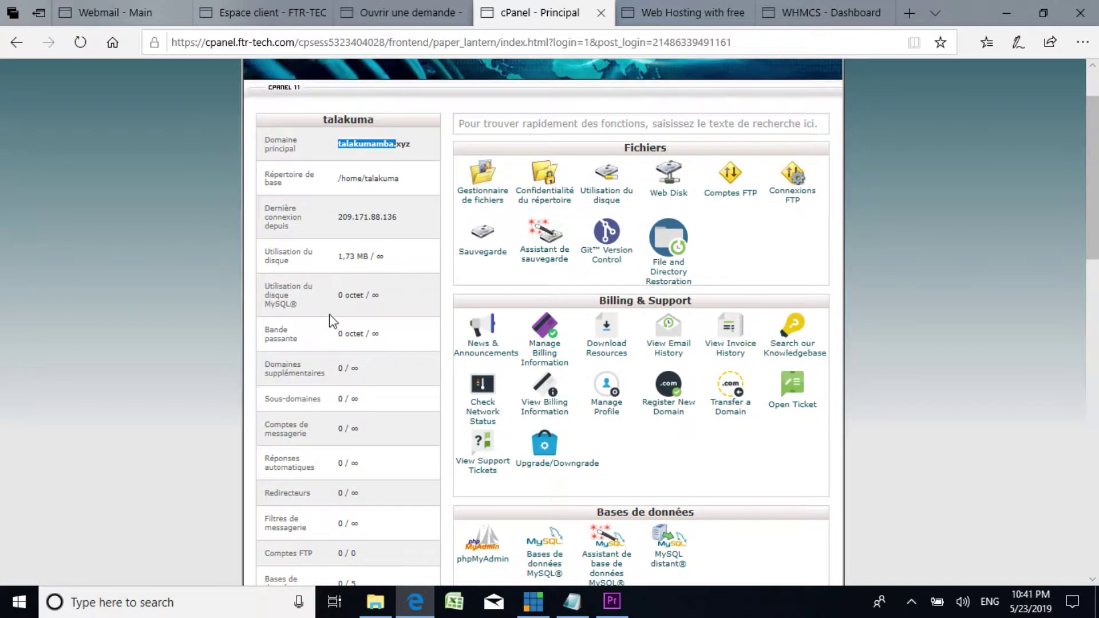
scroll(323, 336, "down", 3)
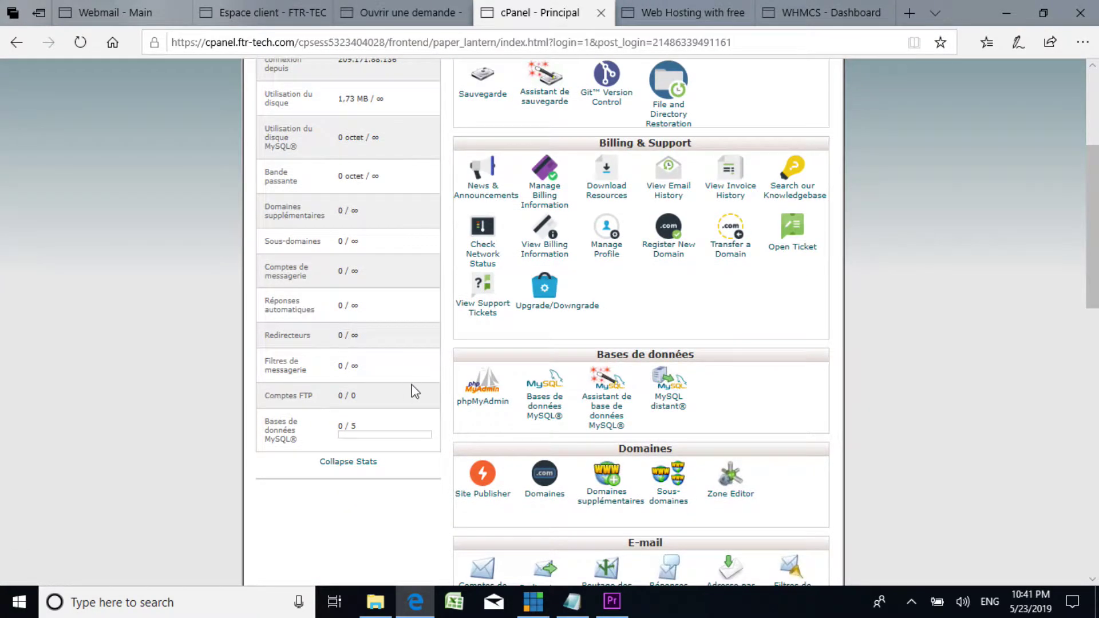
scroll(337, 349, "up", 2)
scroll(351, 192, "up", 2)
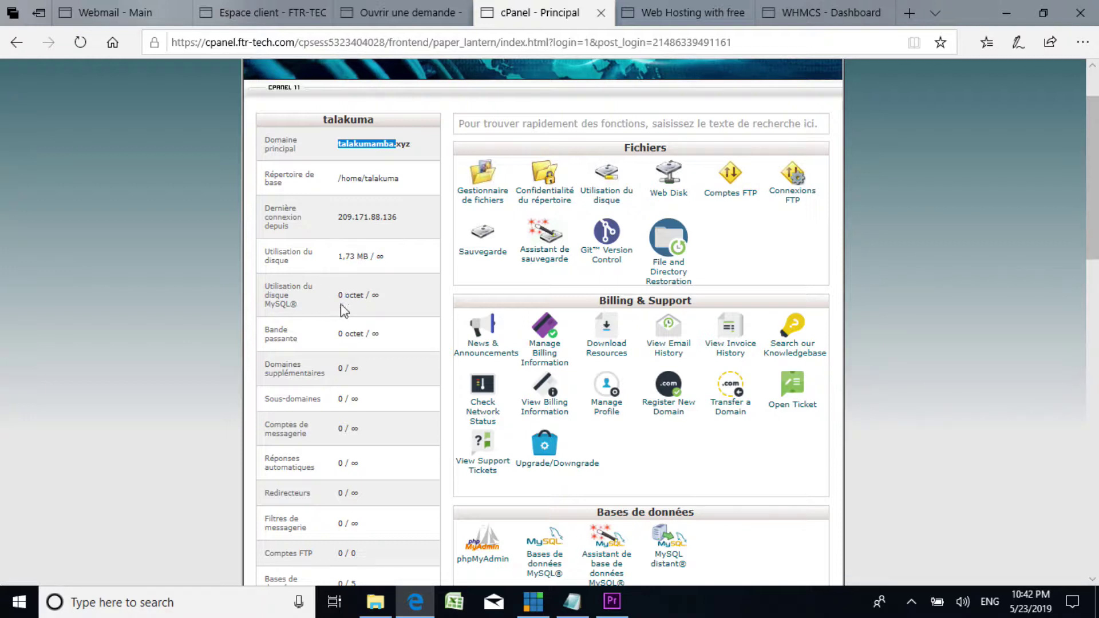
scroll(345, 297, "down", 2)
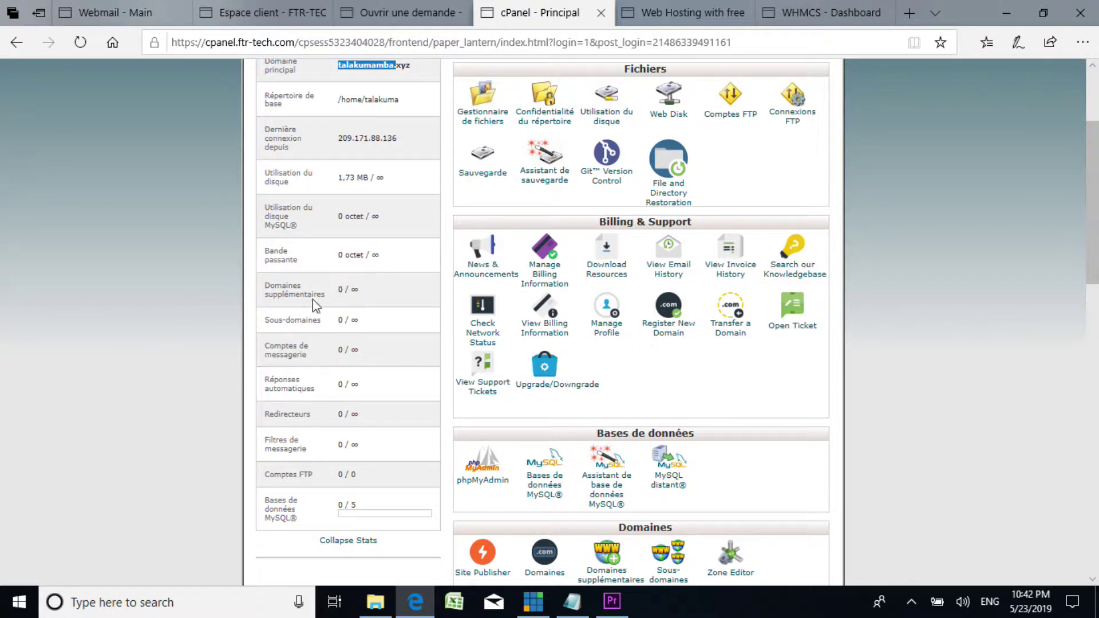
scroll(337, 335, "down", 4)
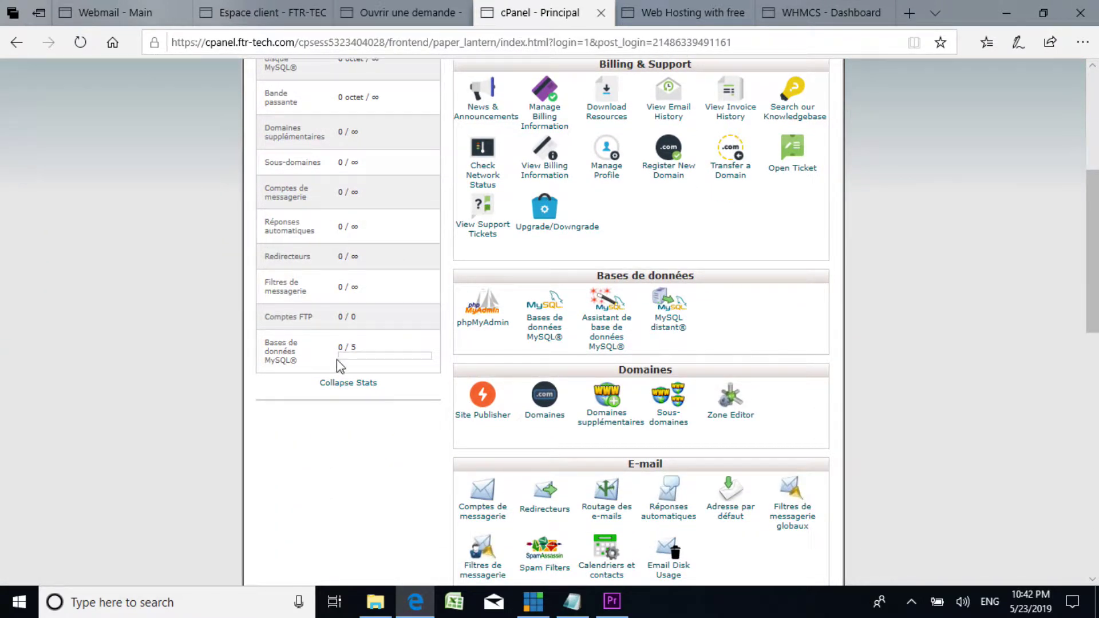
Step: Highlight the MySQL databases count of 0 / 5 in the statistics table
left_click_drag(337, 347, 371, 347)
left_click(378, 355)
triple_click(364, 355)
left_click(360, 357)
scroll(400, 358, "up", 5)
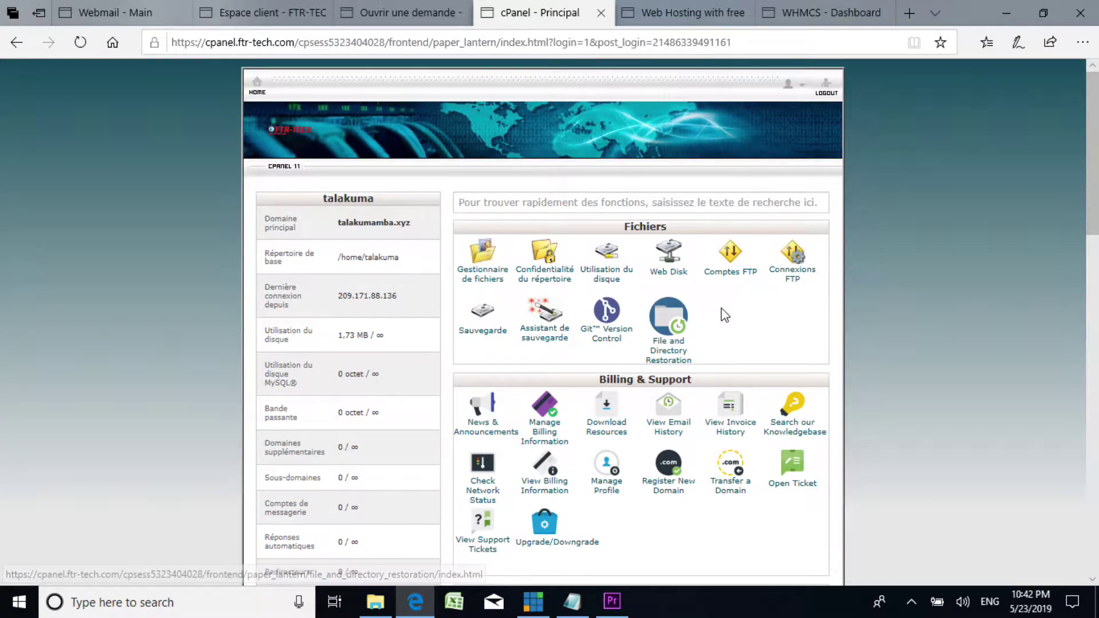
scroll(575, 263, "down", 3)
scroll(552, 265, "up", 3)
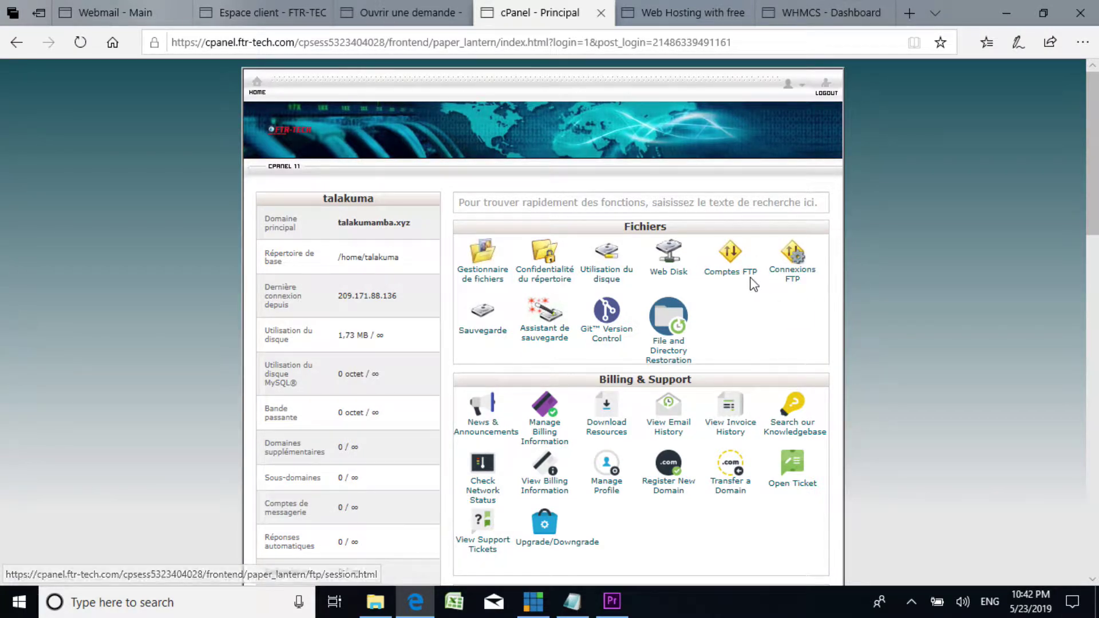
scroll(516, 319, "down", 3)
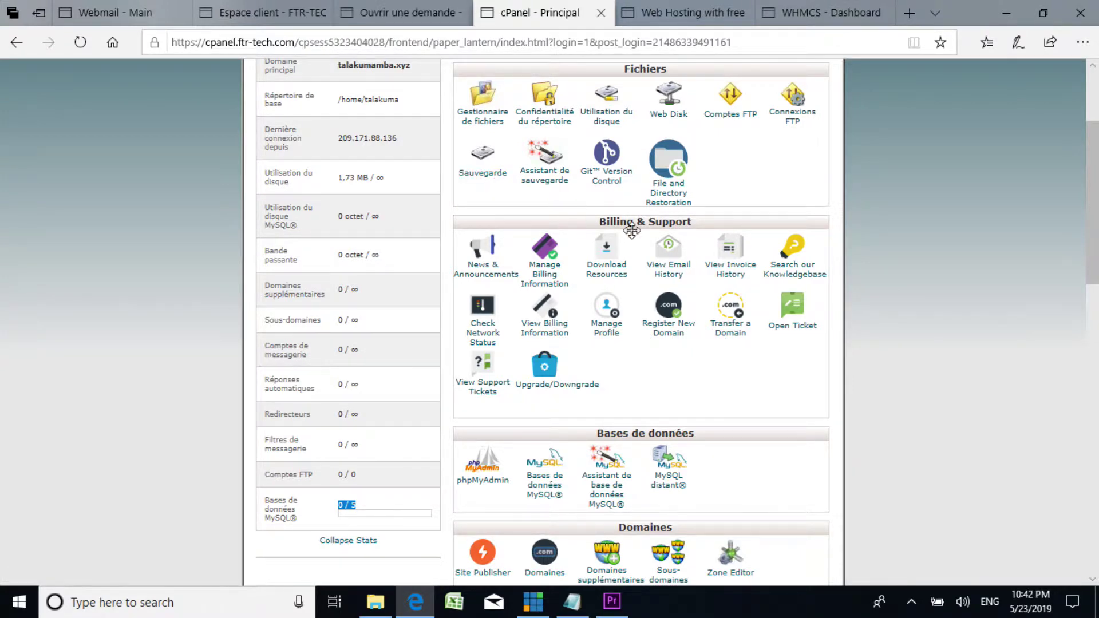
scroll(600, 281, "down", 2)
scroll(600, 280, "up", 2)
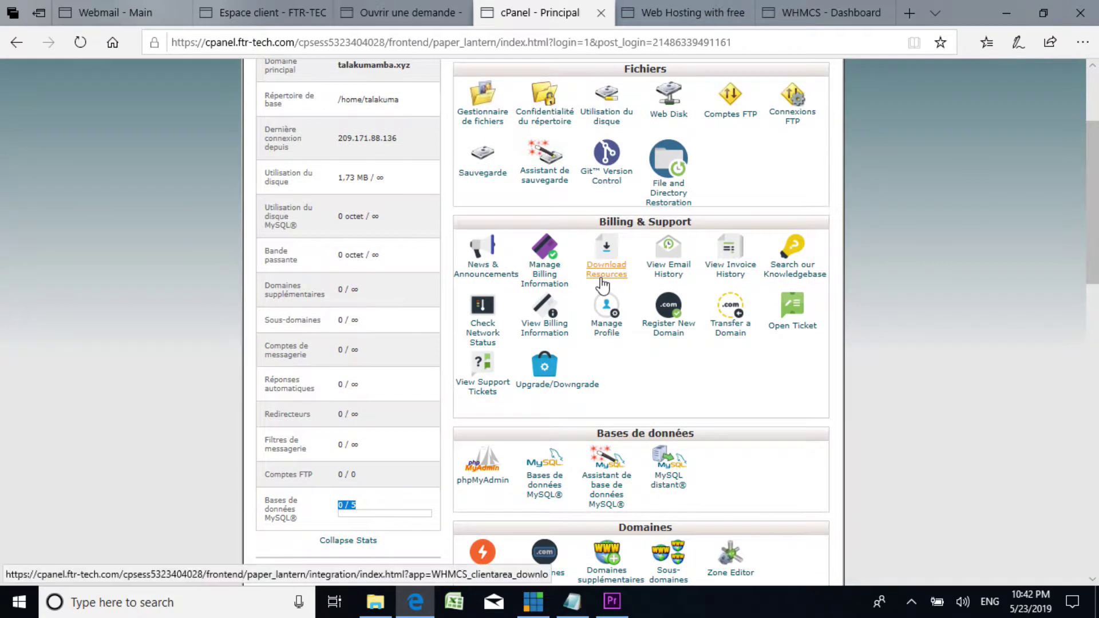
scroll(600, 283, "down", 2)
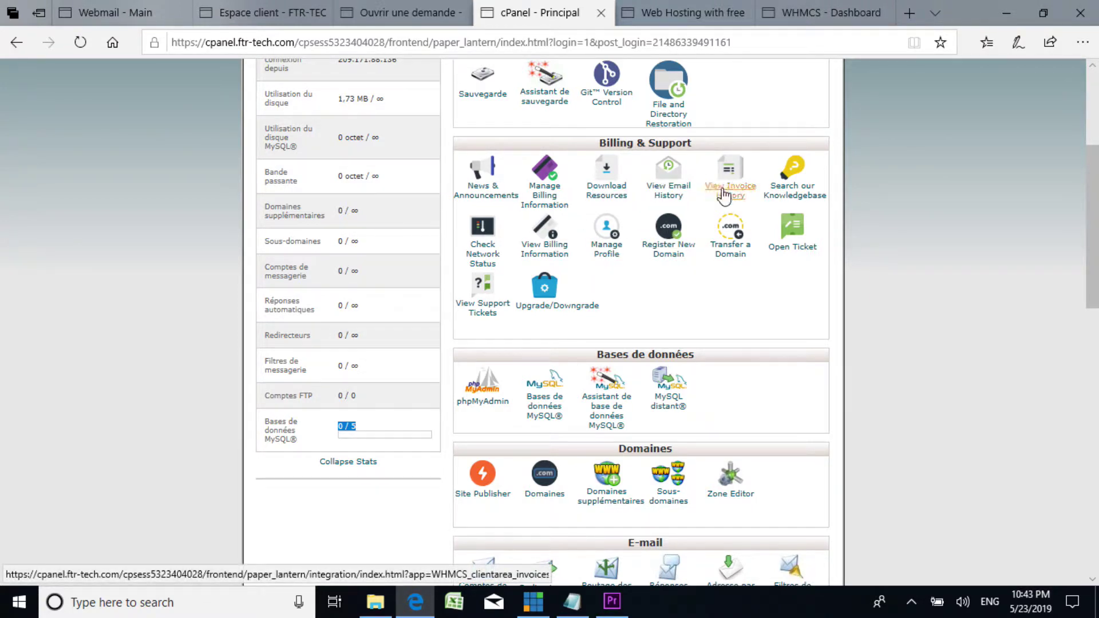
scroll(584, 289, "down", 3)
scroll(583, 289, "up", 3)
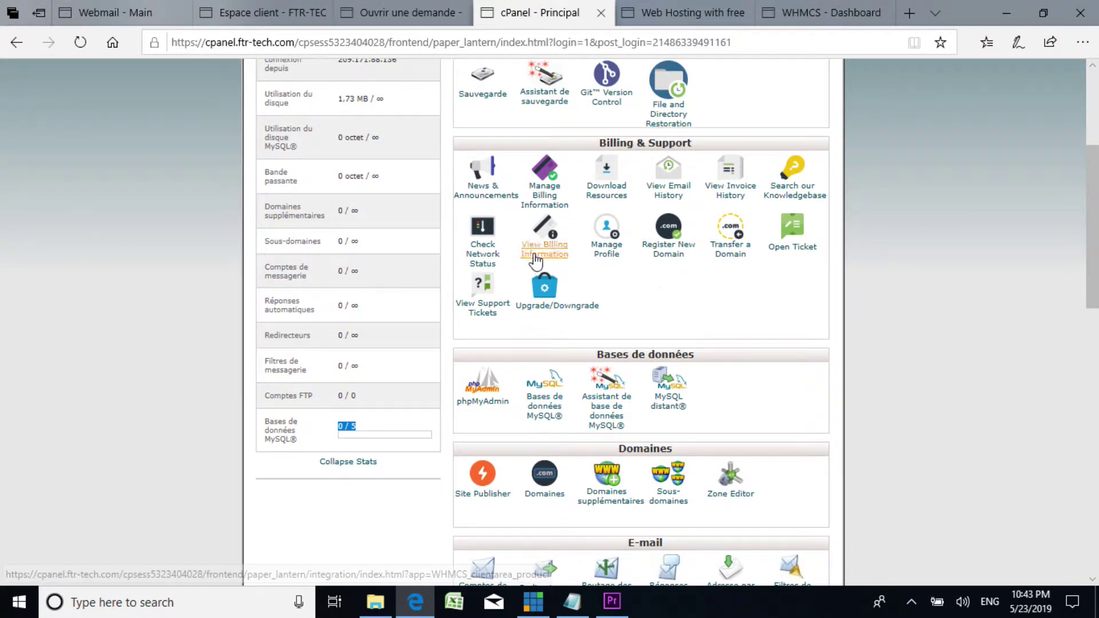
scroll(655, 319, "down", 3)
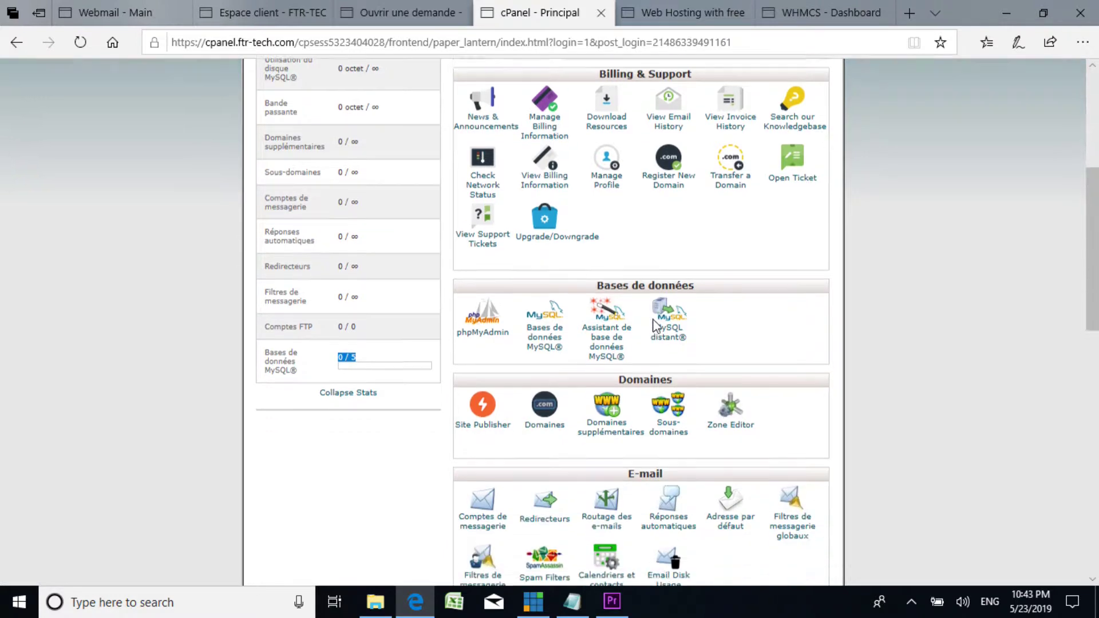
scroll(652, 319, "up", 3)
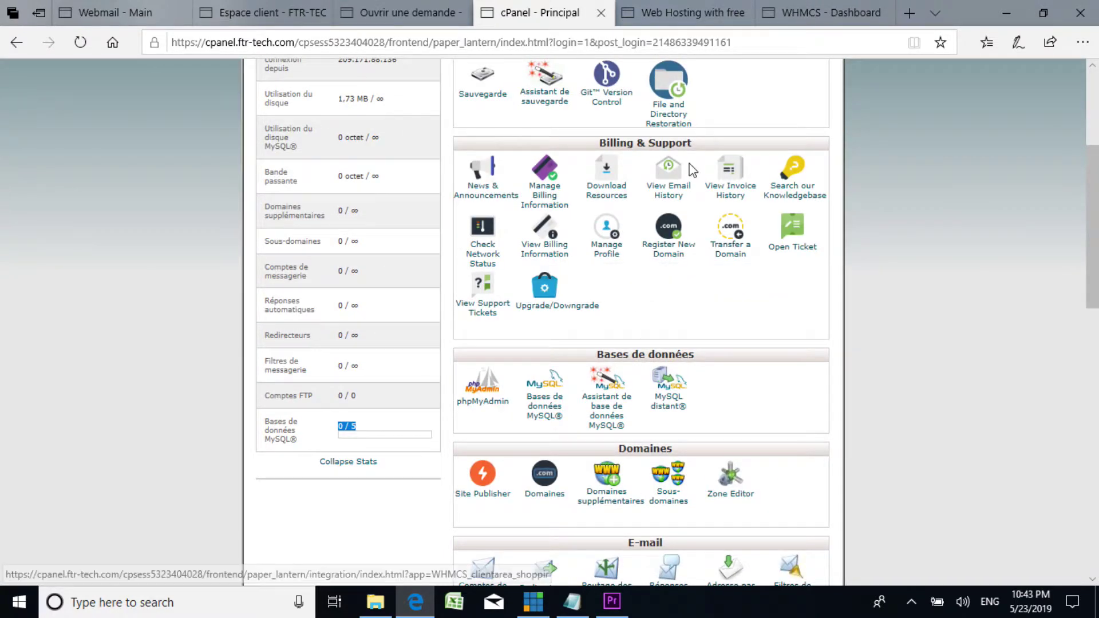
scroll(663, 188, "down", 3)
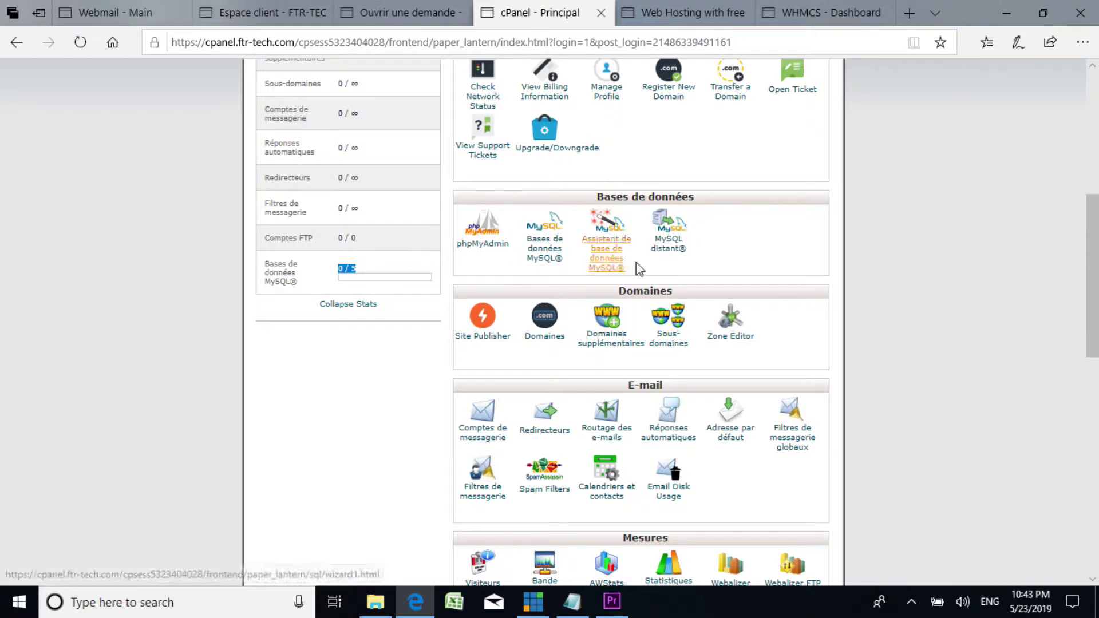
scroll(658, 237, "down", 3)
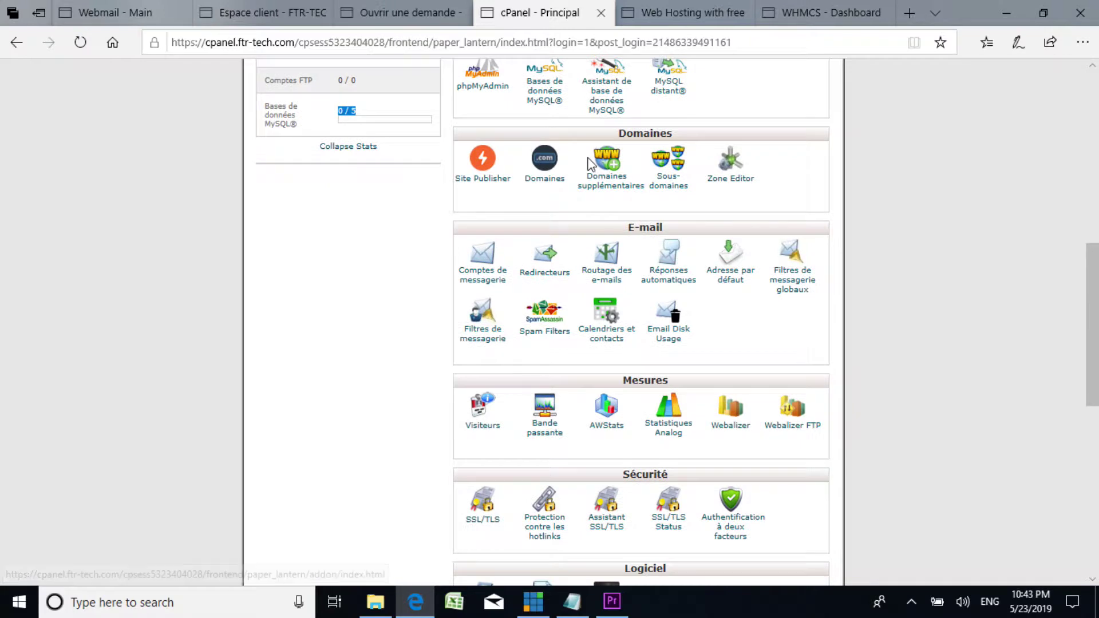
scroll(589, 163, "up", 1)
scroll(641, 265, "down", 1)
scroll(641, 264, "up", 1)
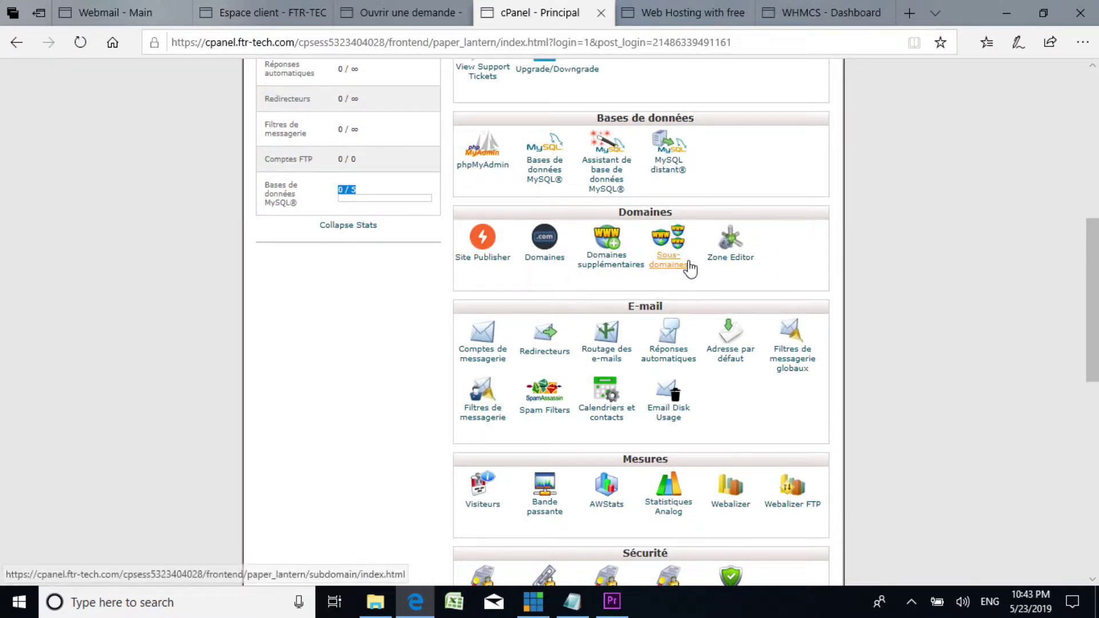
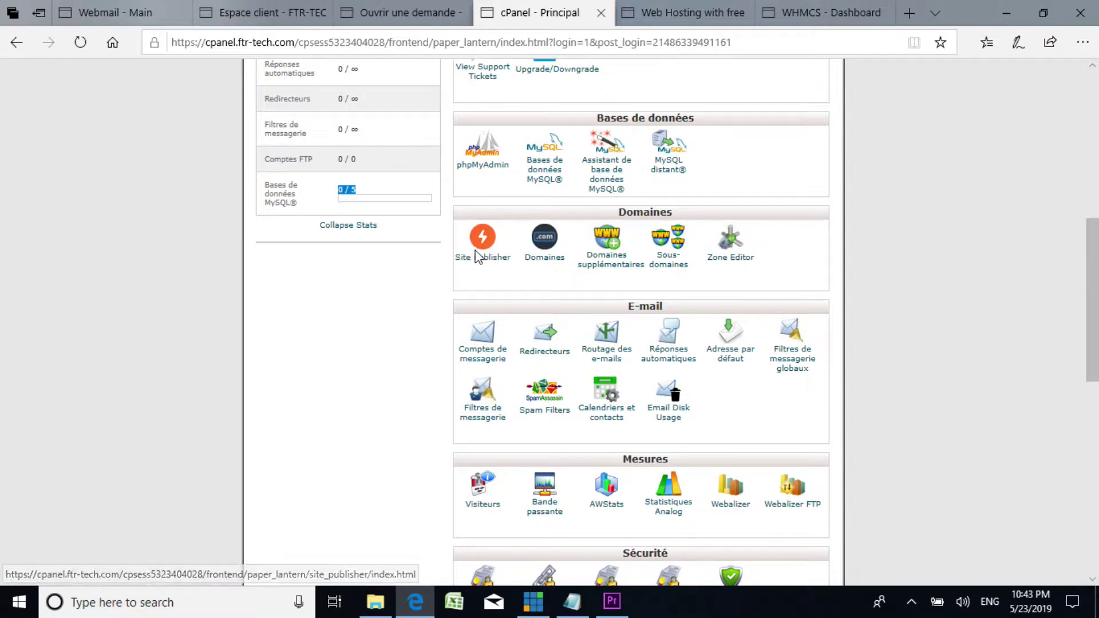
Step: Load oatv.ca in a new Edge tab and scroll through its 'Nous ne sommes pas en vacance' holding page
left_click(910, 13)
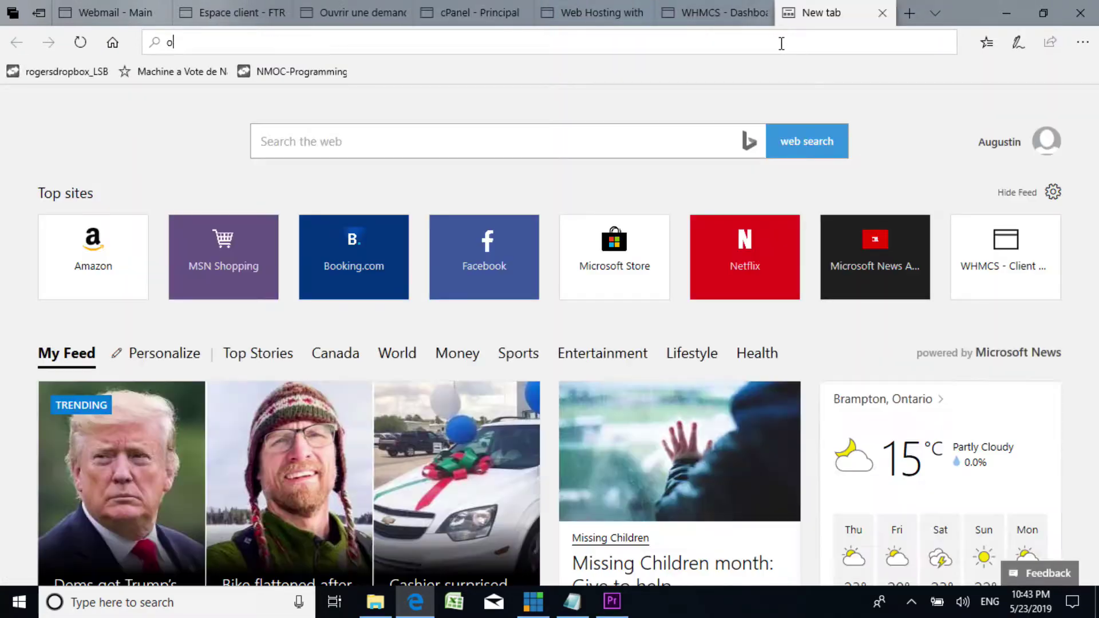
type("oatv")
key("Return")
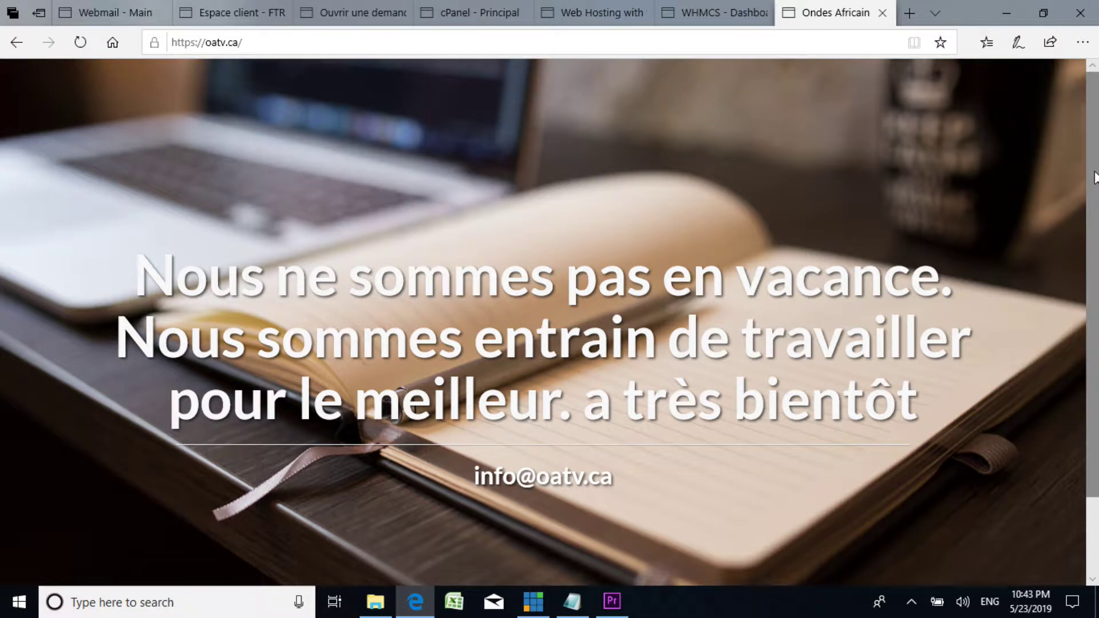
scroll(1084, 263, "down", 2)
scroll(1087, 270, "up", 2)
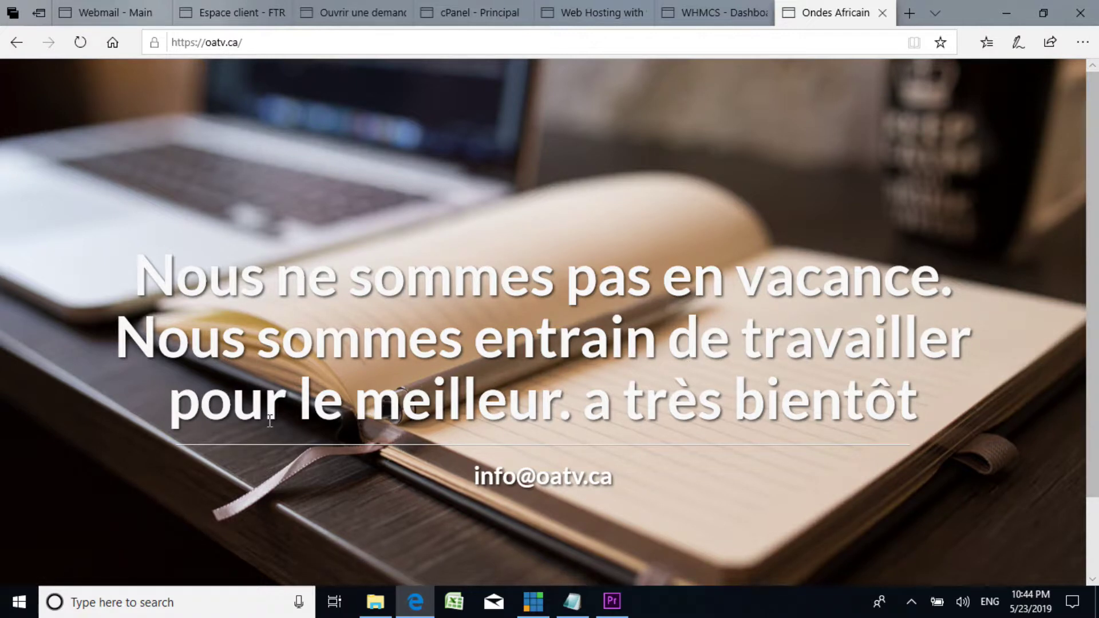
scroll(782, 437, "down", 2)
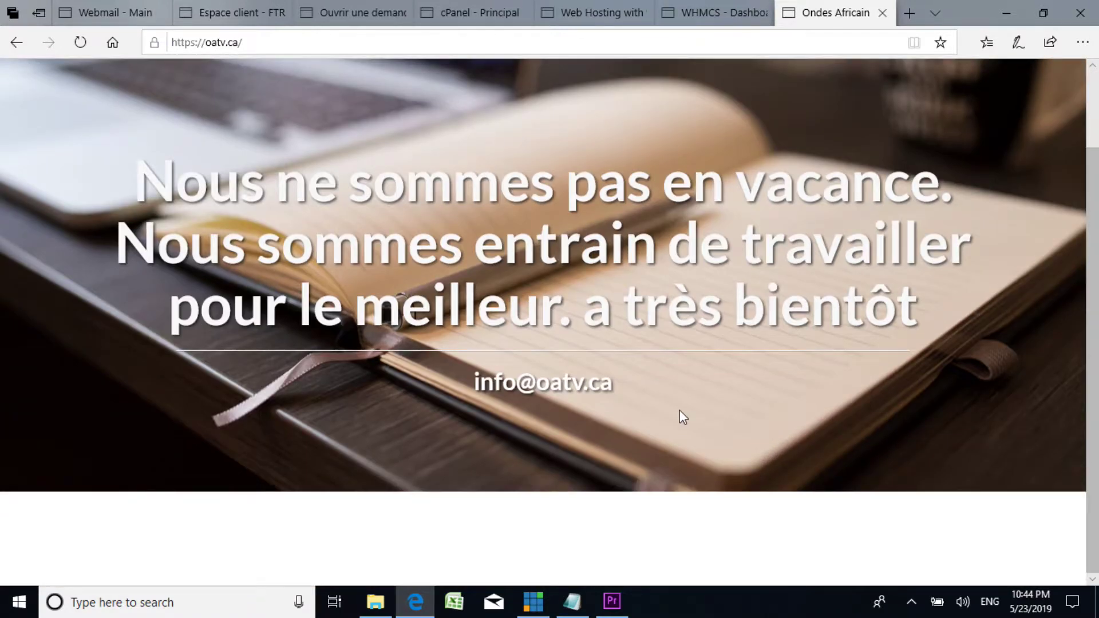
scroll(613, 360, "up", 2)
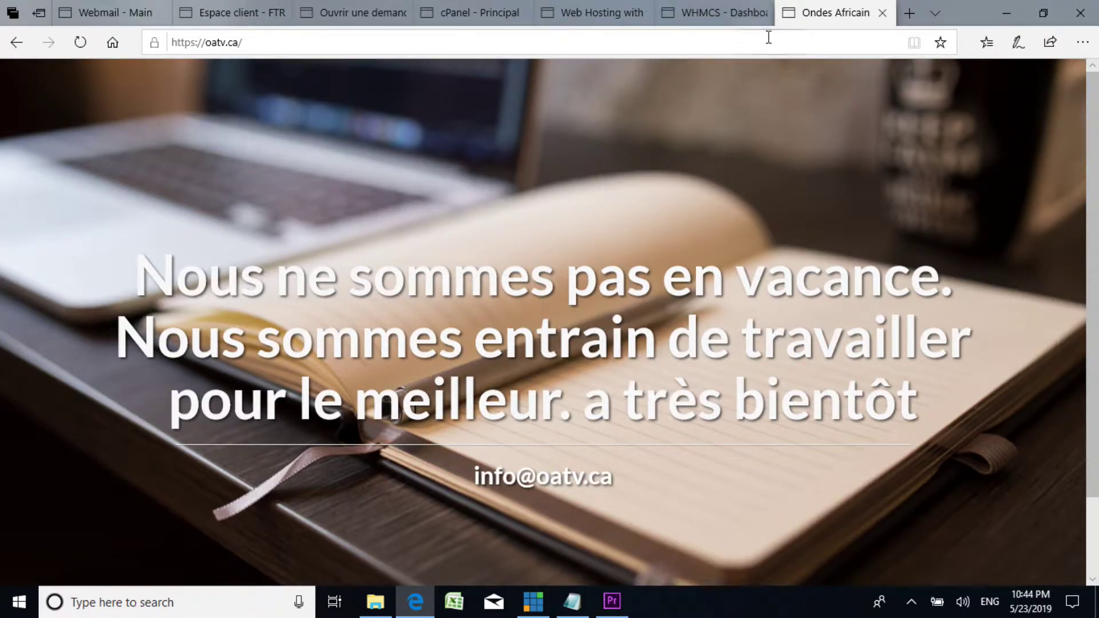
left_click(709, 21)
Step: Look over the oatv.ca, WHMCS, web hosting, support ticket and FTR-TECH client area tabs
left_click(812, 13)
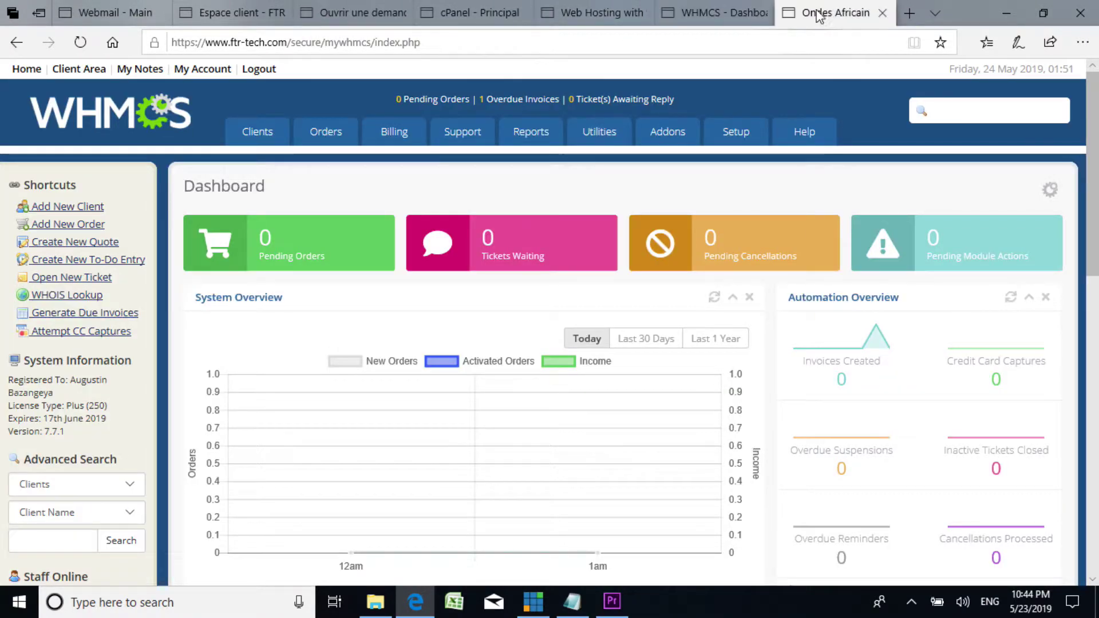
left_click(715, 10)
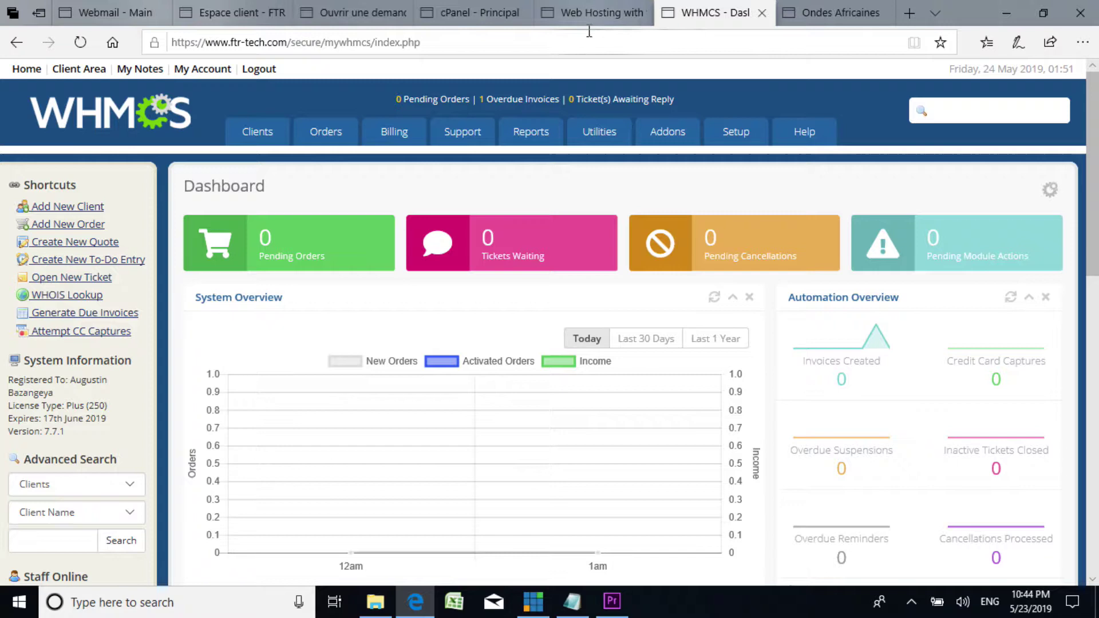
left_click(595, 13)
left_click(467, 9)
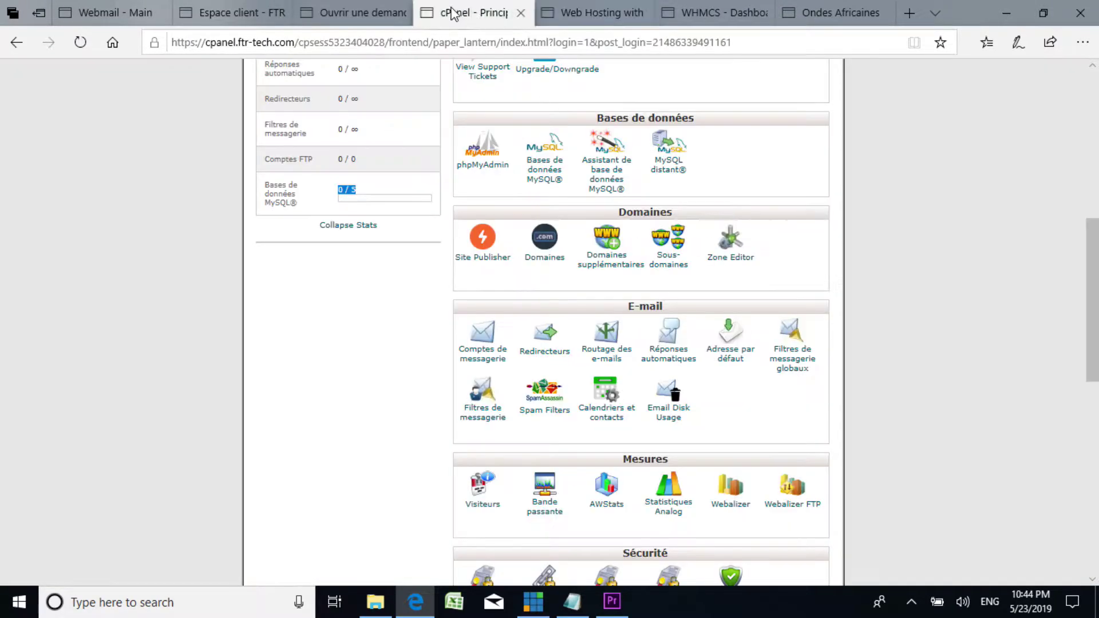
left_click(372, 11)
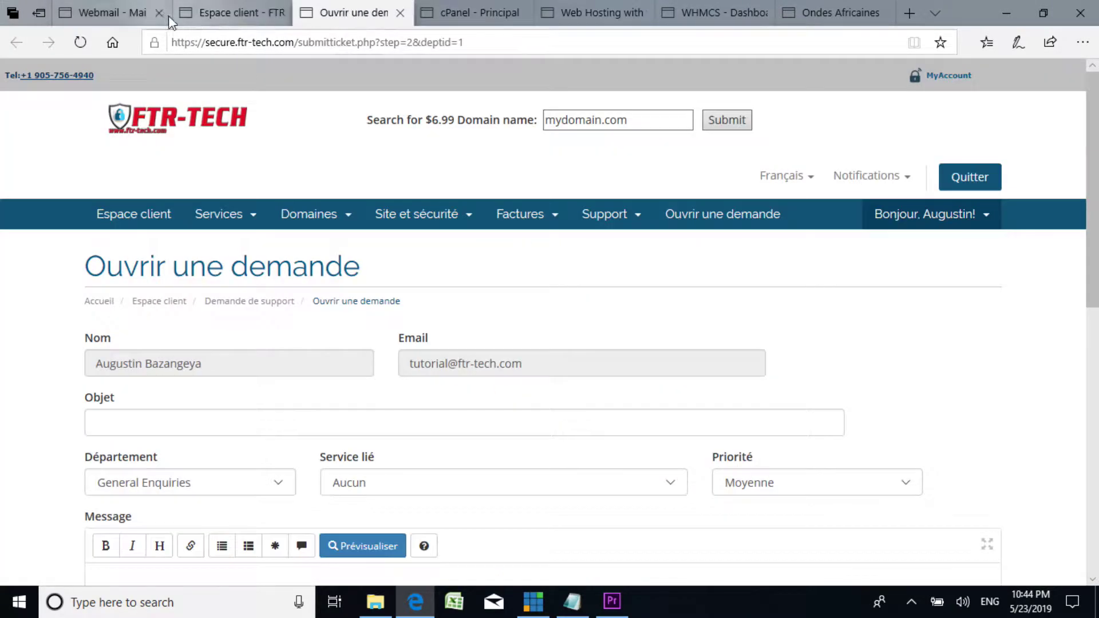
left_click(228, 19)
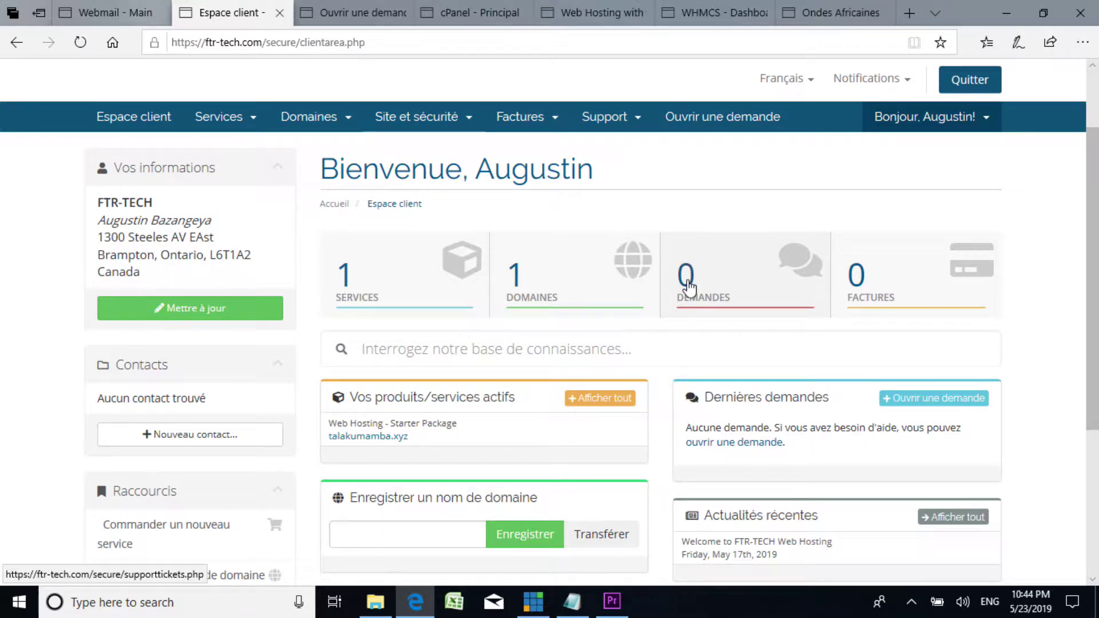
Step: Go back to the cPanel home page and scroll to the Sécurité section
left_click(358, 17)
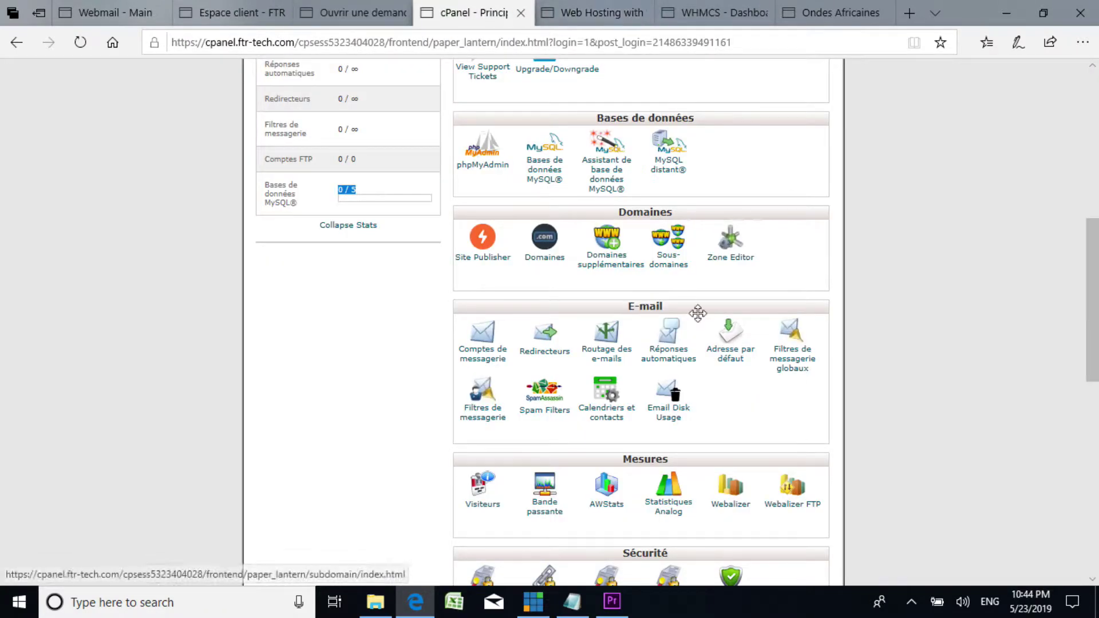
scroll(686, 332, "down", 5)
scroll(510, 235, "down", 1)
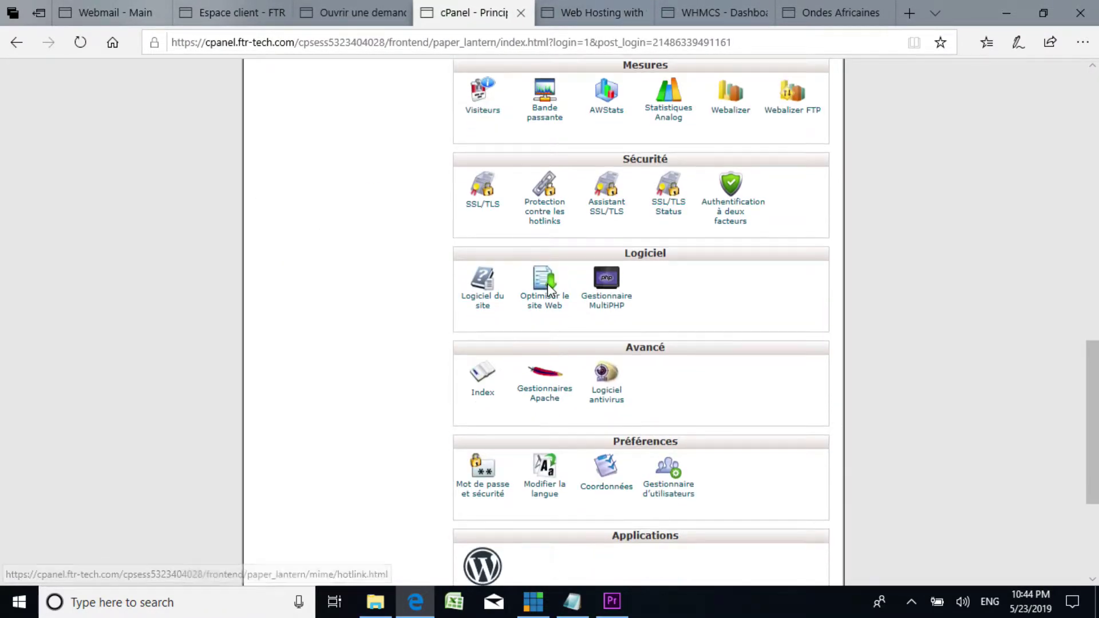
scroll(545, 278, "up", 1)
scroll(550, 293, "down", 1)
scroll(551, 293, "up", 2)
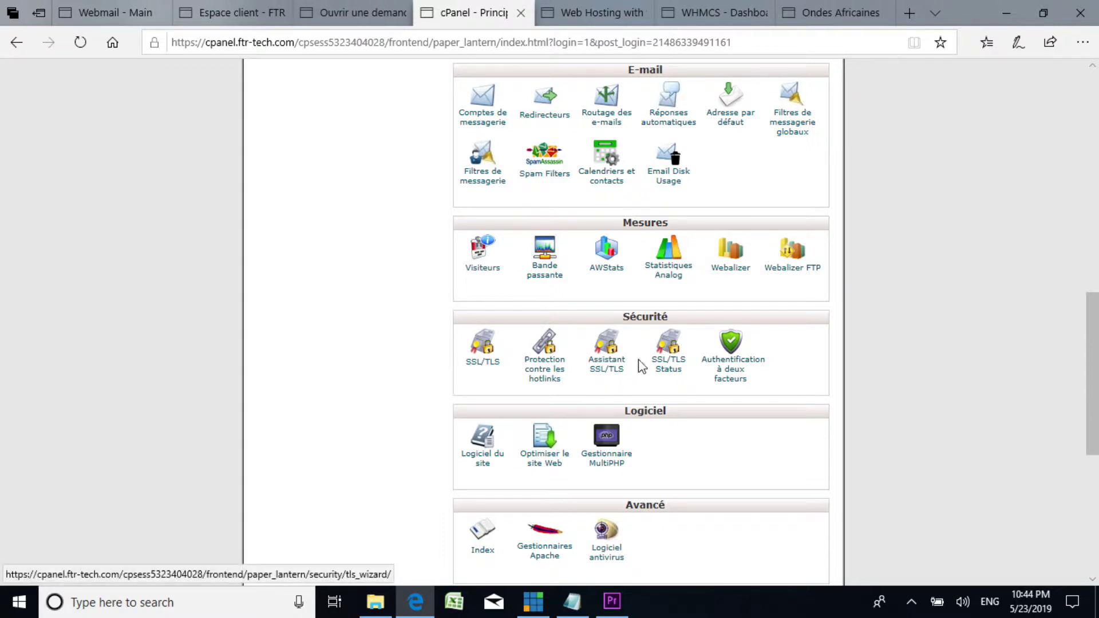
Step: Check which talakumamba.xyz domains have self-signed certificates in the SSL/TLS Assistant
left_click(604, 370)
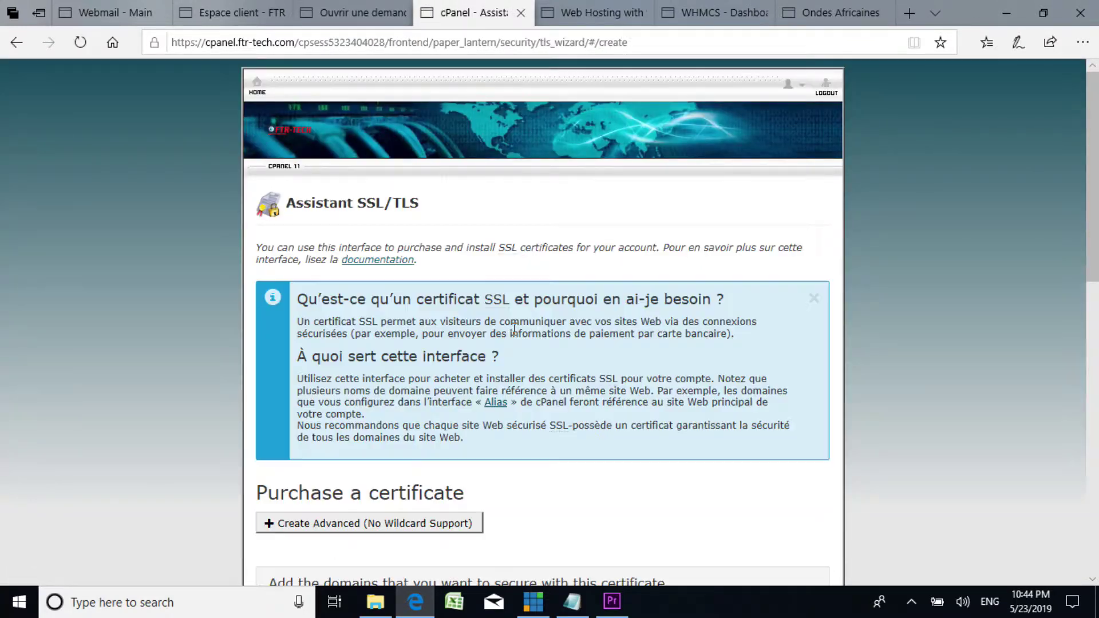
scroll(467, 336, "down", 8)
scroll(468, 338, "up", 3)
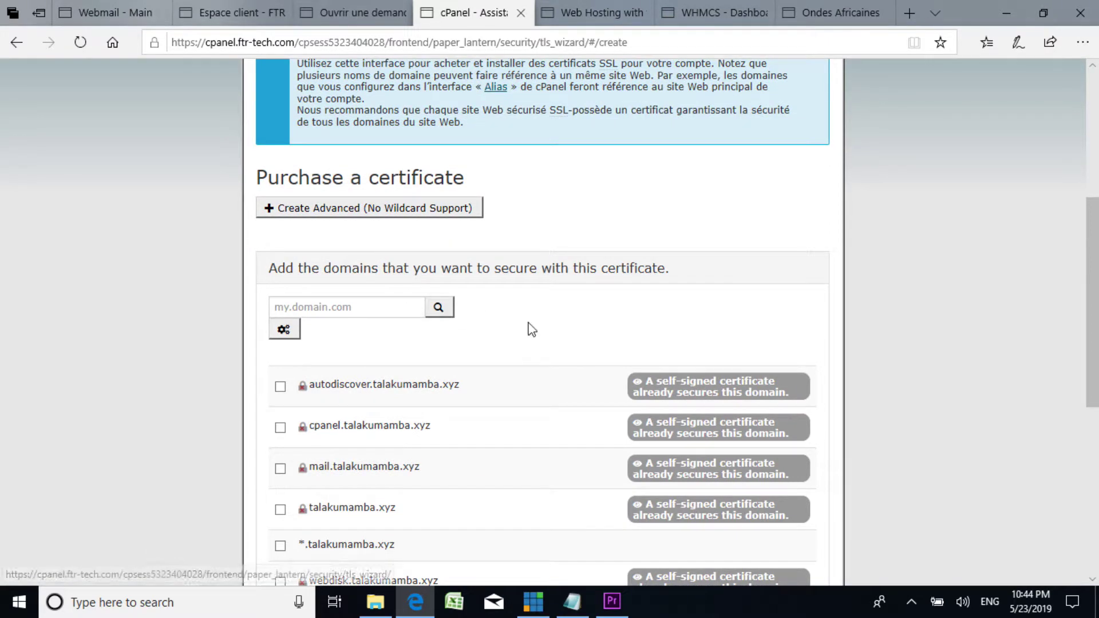
scroll(543, 340, "down", 3)
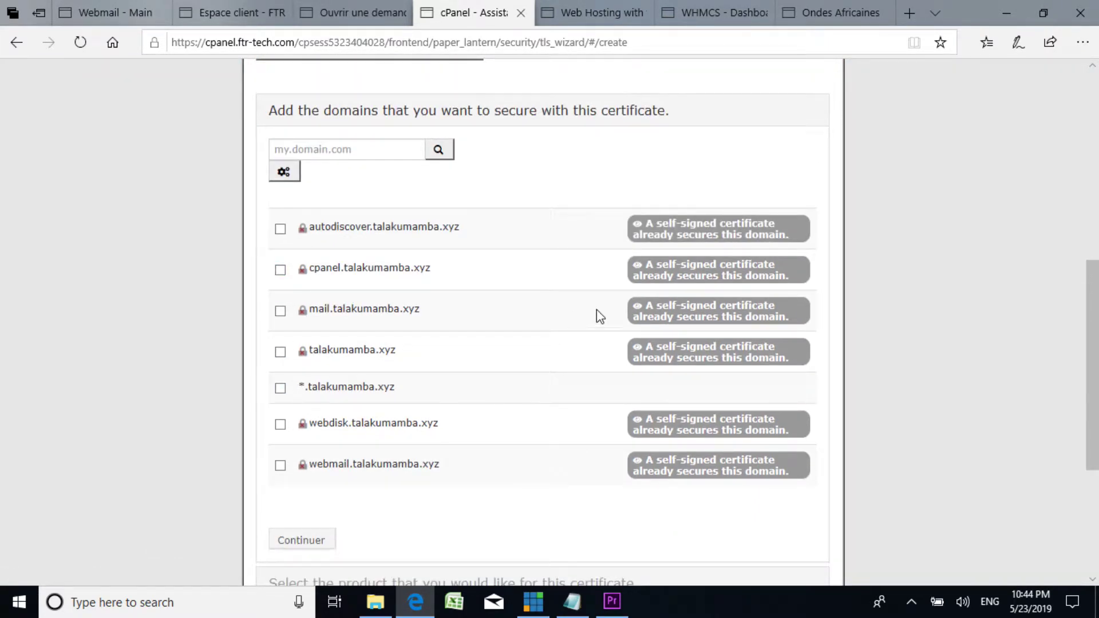
scroll(306, 229, "up", 4)
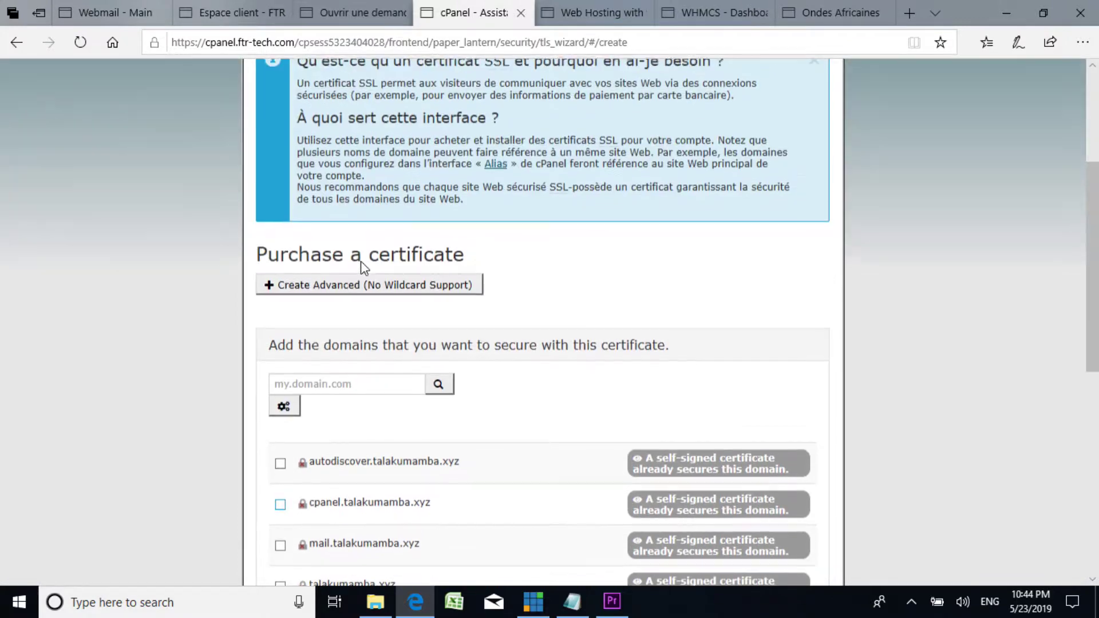
scroll(463, 295, "down", 4)
scroll(452, 306, "up", 7)
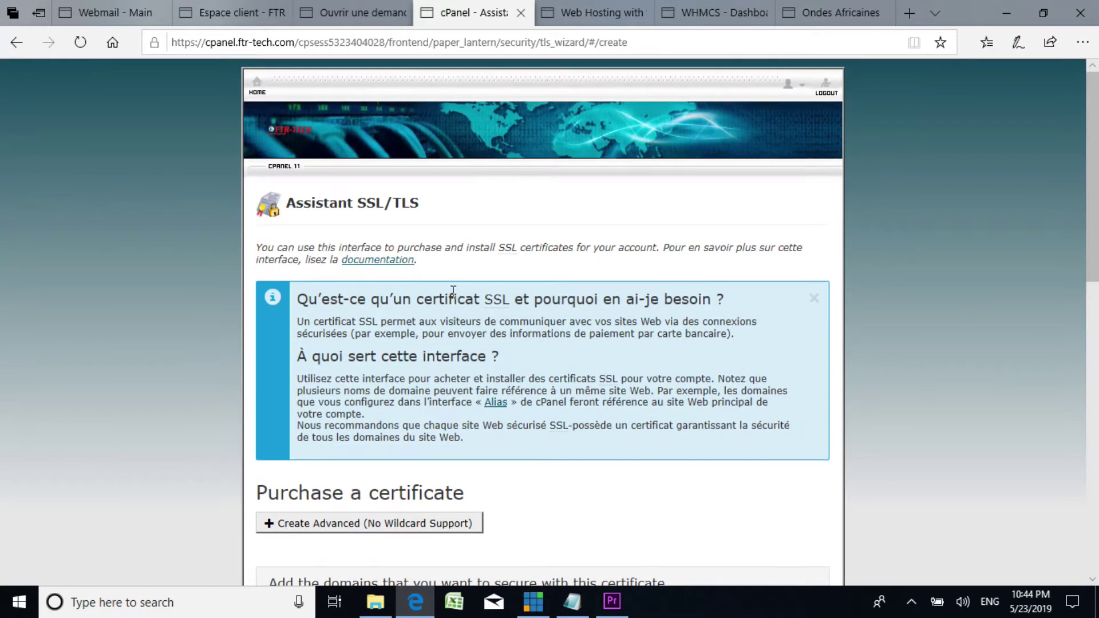
scroll(431, 290, "down", 7)
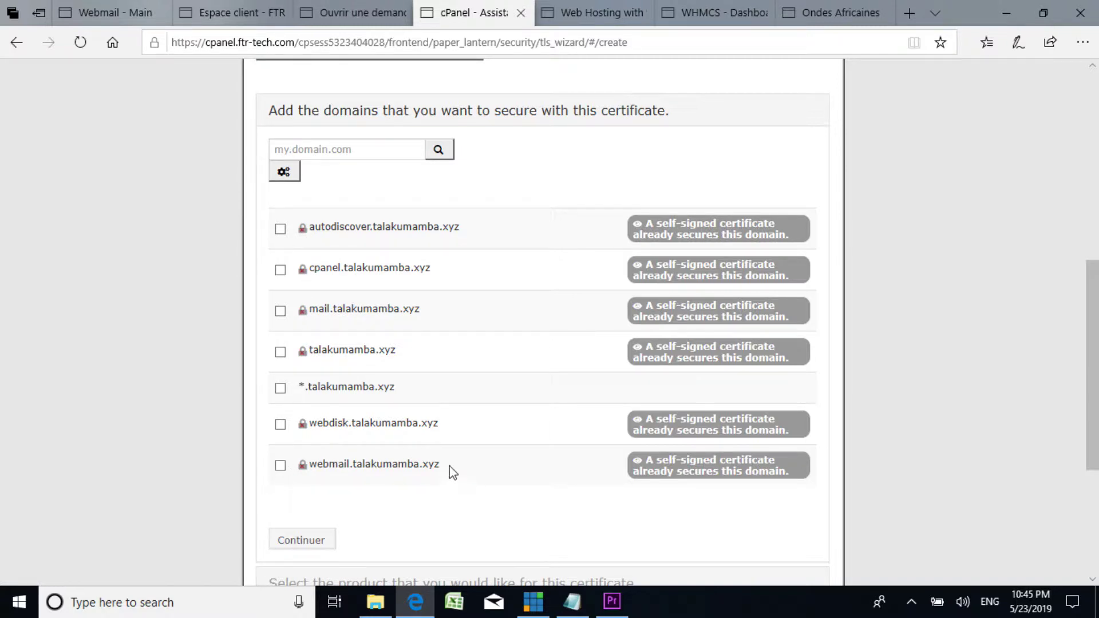
scroll(314, 226, "up", 8)
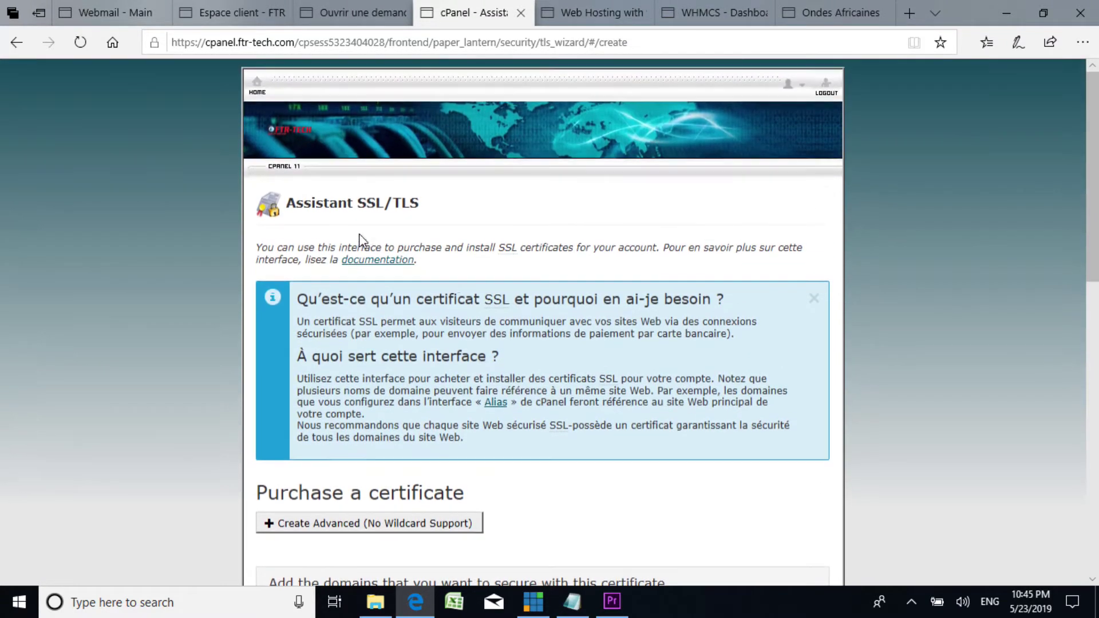
Step: Return to the pending certificates overview and then the cPanel home page
left_click(21, 42)
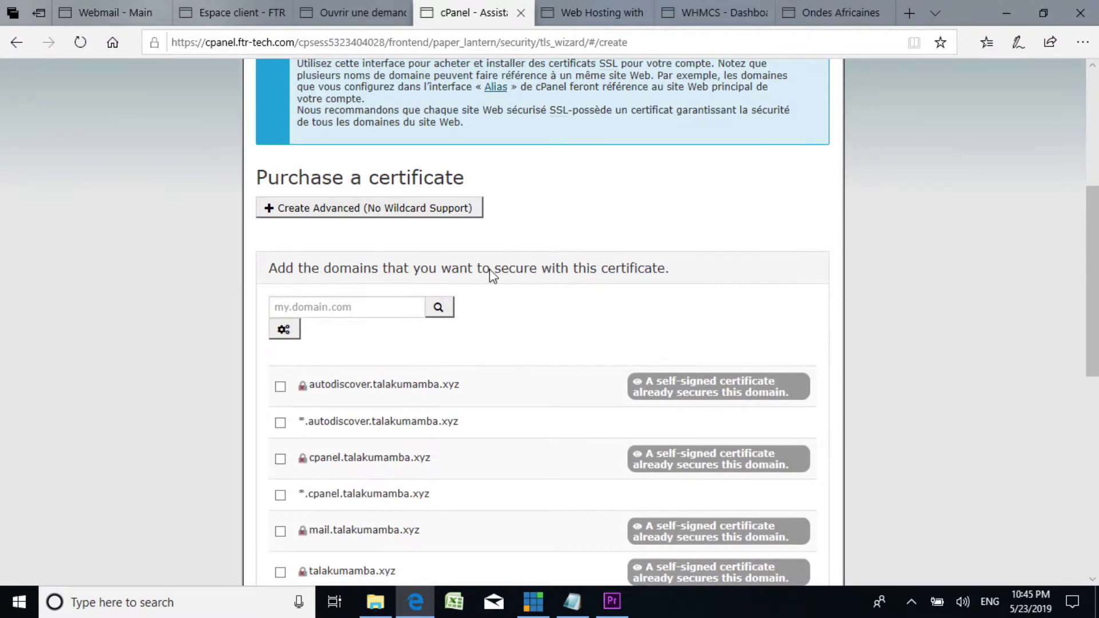
left_click(18, 43)
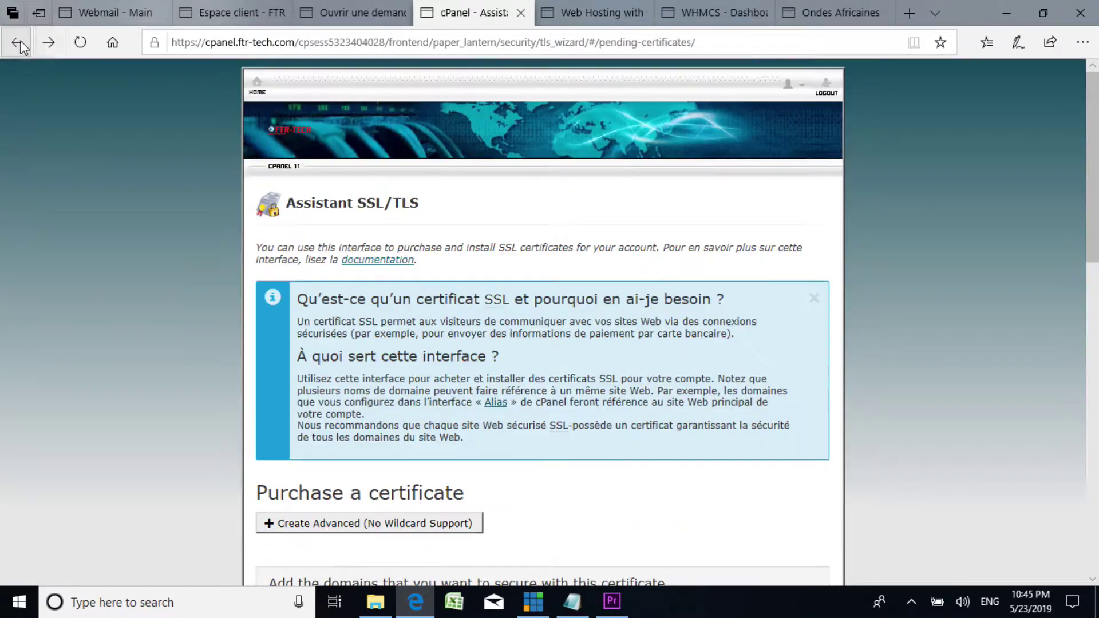
left_click(19, 43)
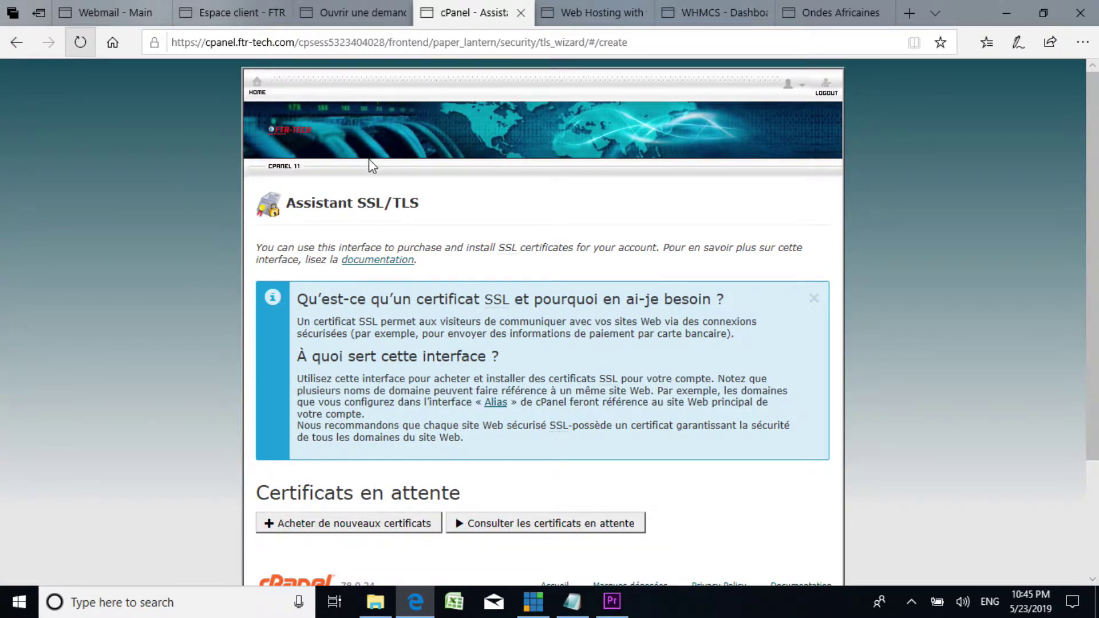
left_click(257, 87)
Step: Scroll the cPanel home page to the E-mail tools and open Comptes de messagerie
scroll(615, 278, "down", 10)
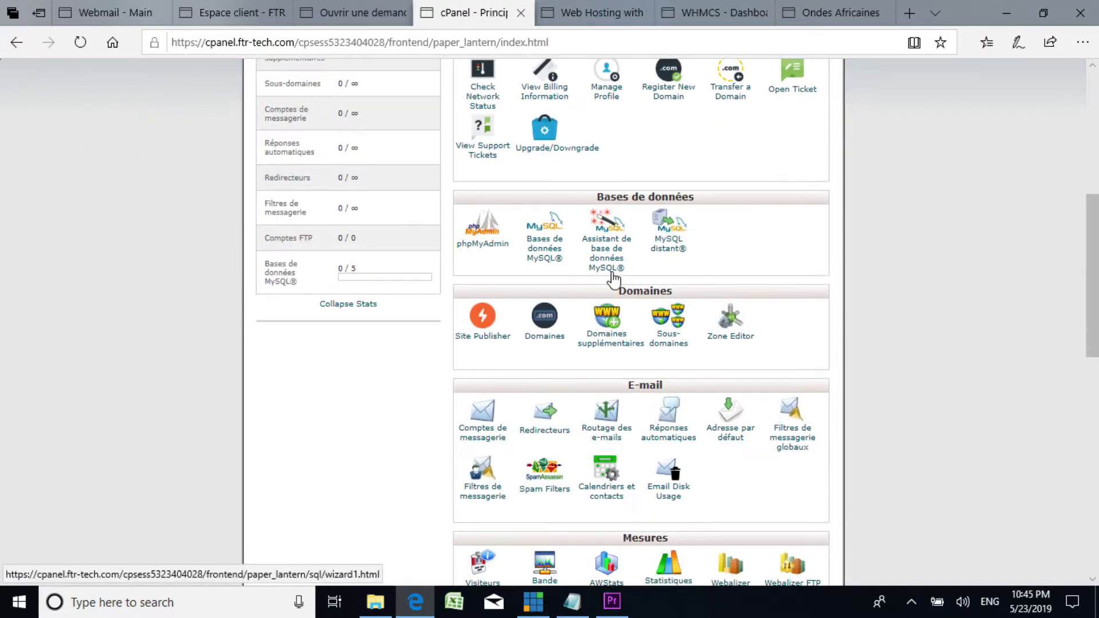
scroll(626, 295, "down", 4)
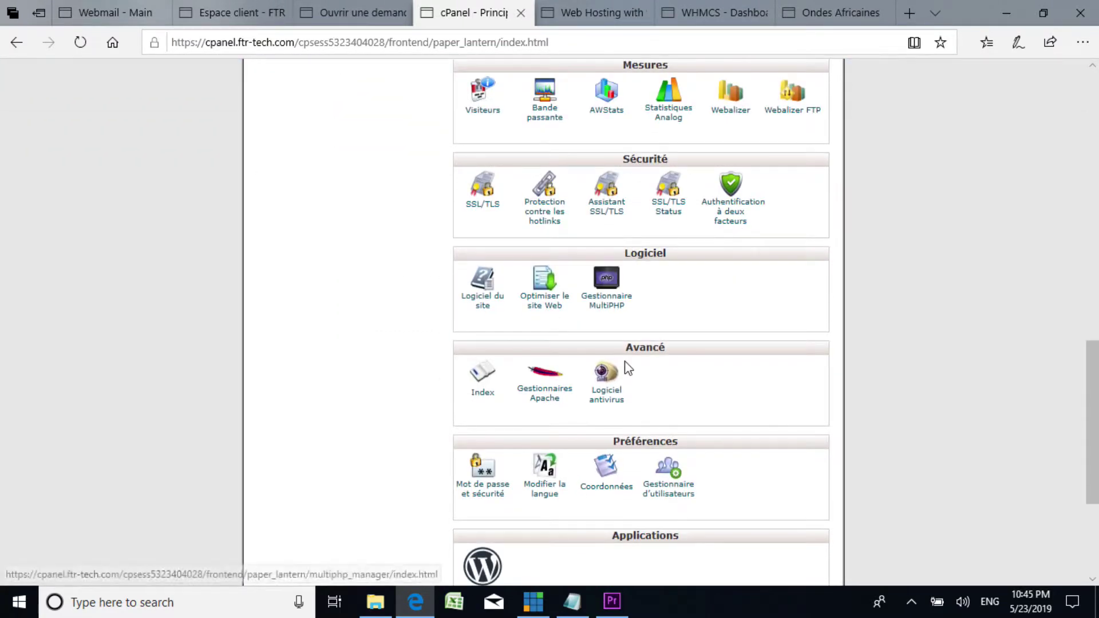
scroll(518, 268, "down", 1)
scroll(522, 268, "down", 2)
scroll(521, 263, "up", 3)
scroll(586, 279, "down", 1)
scroll(585, 279, "up", 2)
scroll(583, 280, "up", 6)
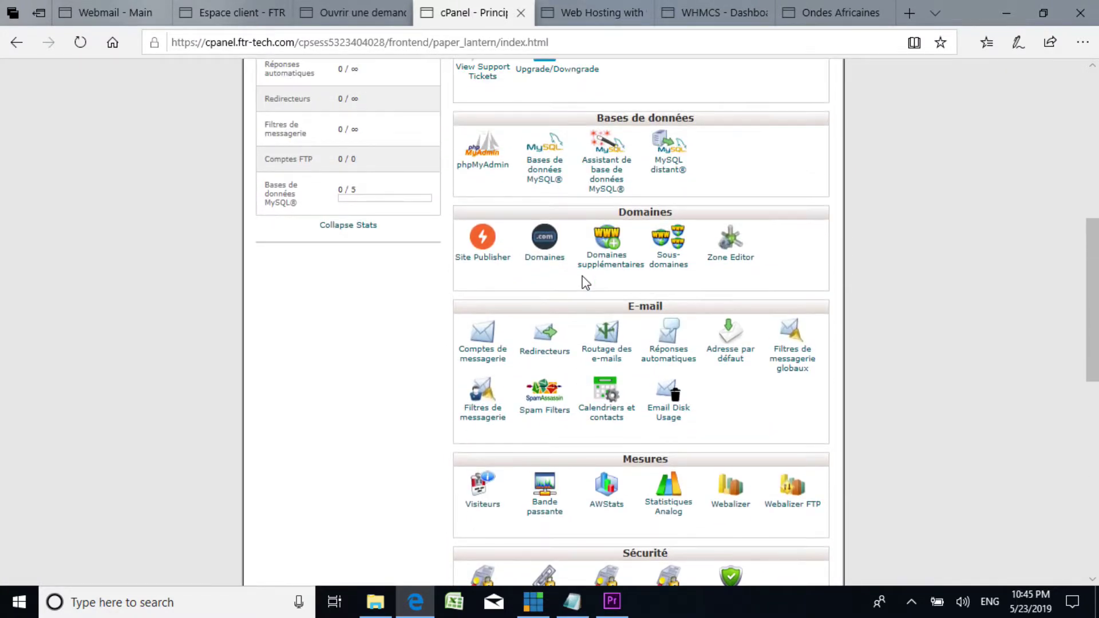
scroll(583, 279, "down", 2)
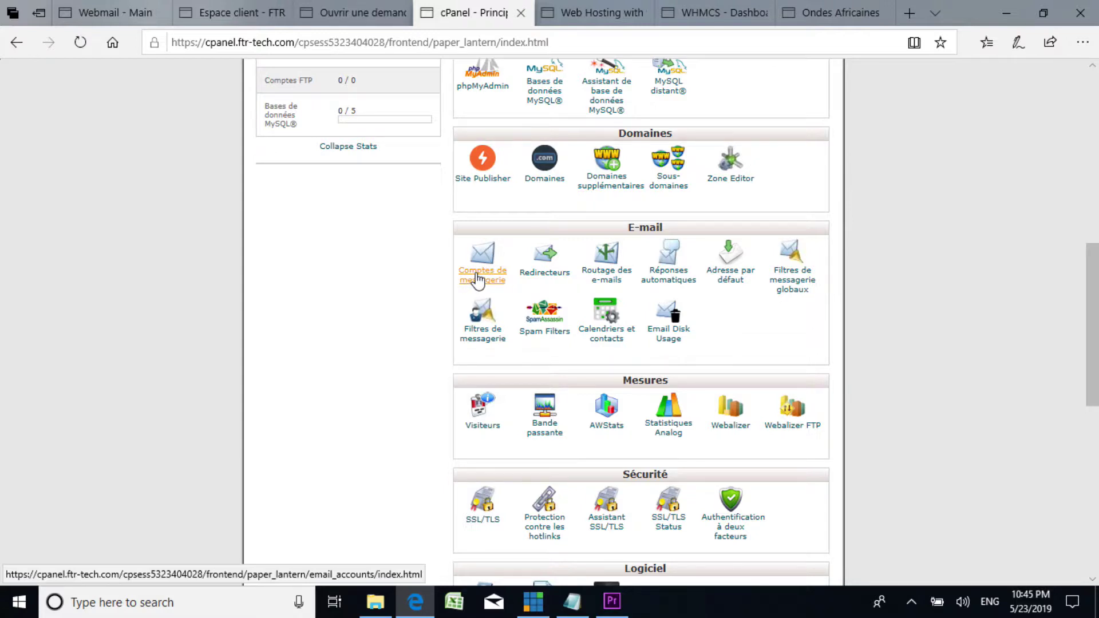
left_click(478, 279)
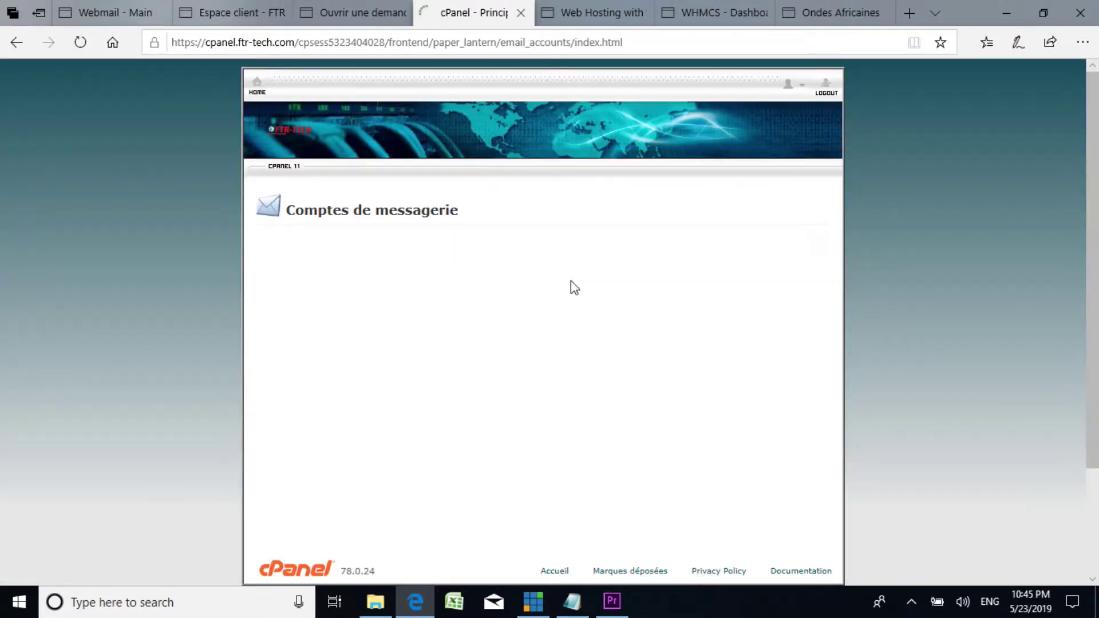
Step: Start a new email account on talakumamba.xyz with the + CRÉER button
scroll(598, 291, "down", 4)
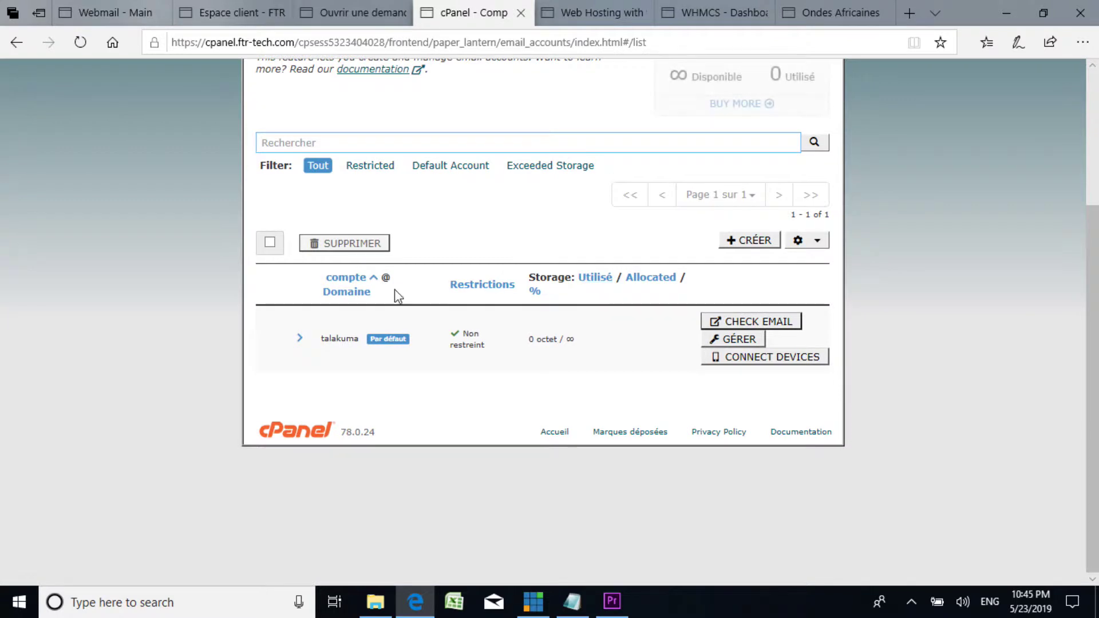
scroll(458, 283, "up", 1)
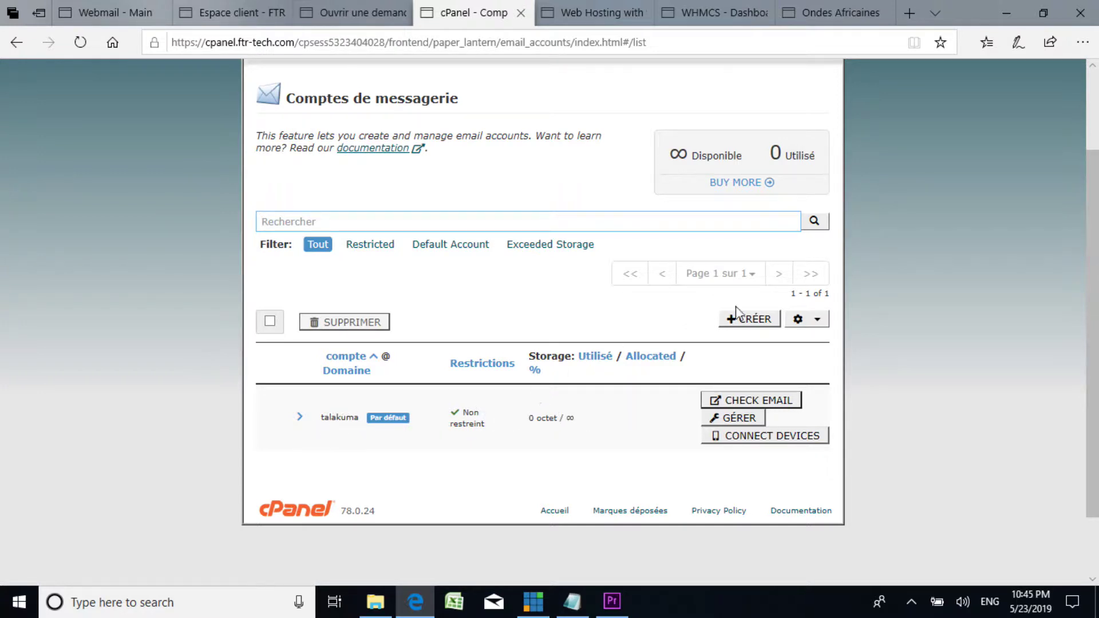
left_click(748, 323)
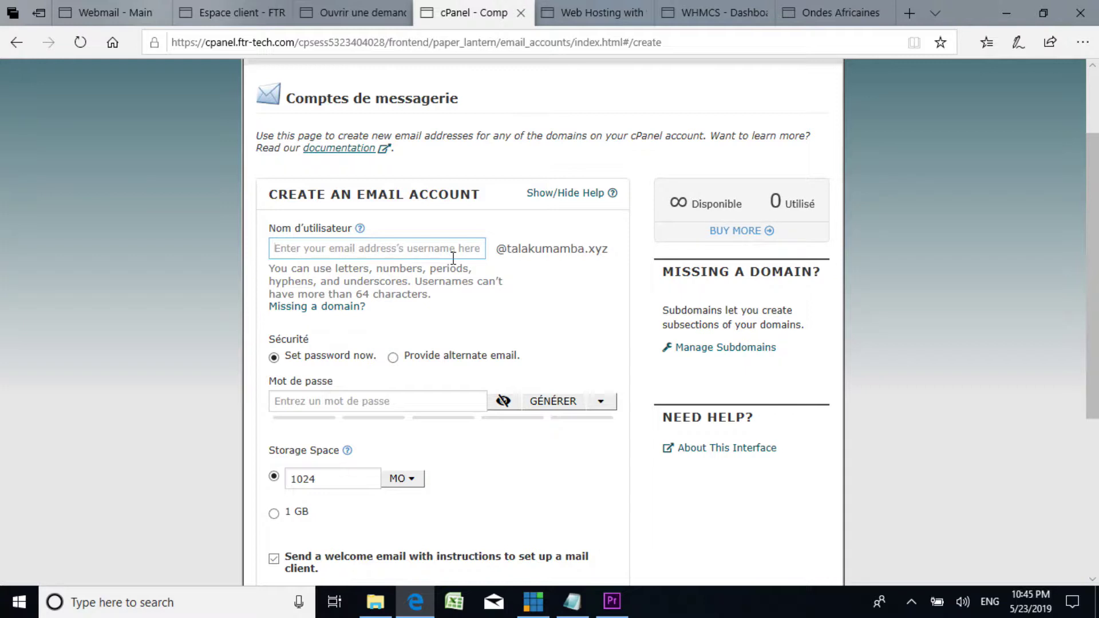
Step: Enter the username 'contact' and type the account password
type("info")
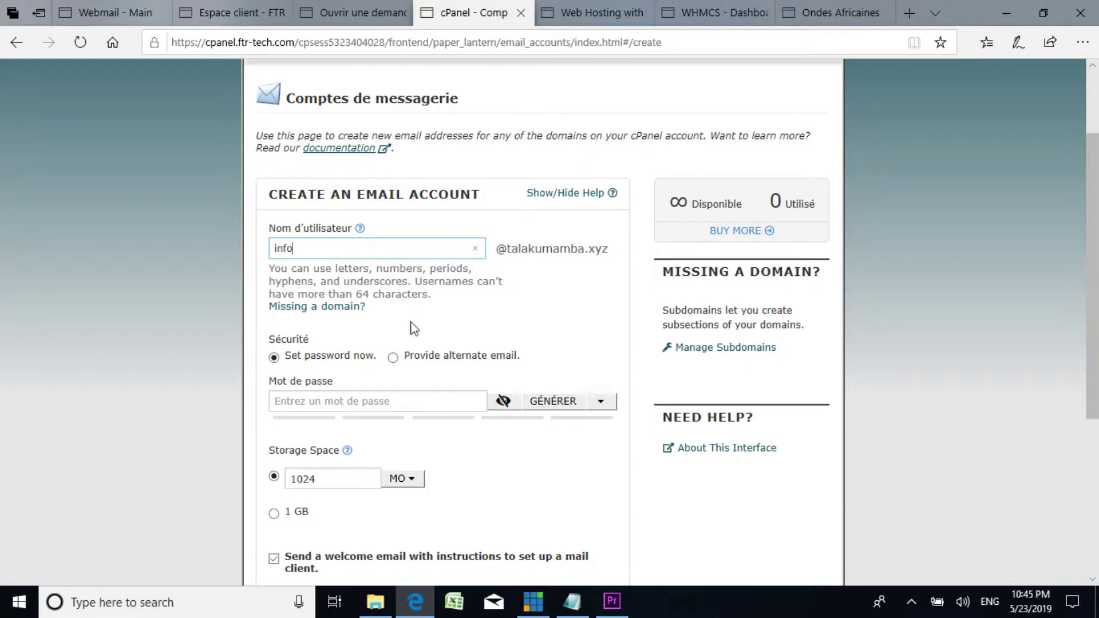
left_click_drag(403, 248, 217, 248)
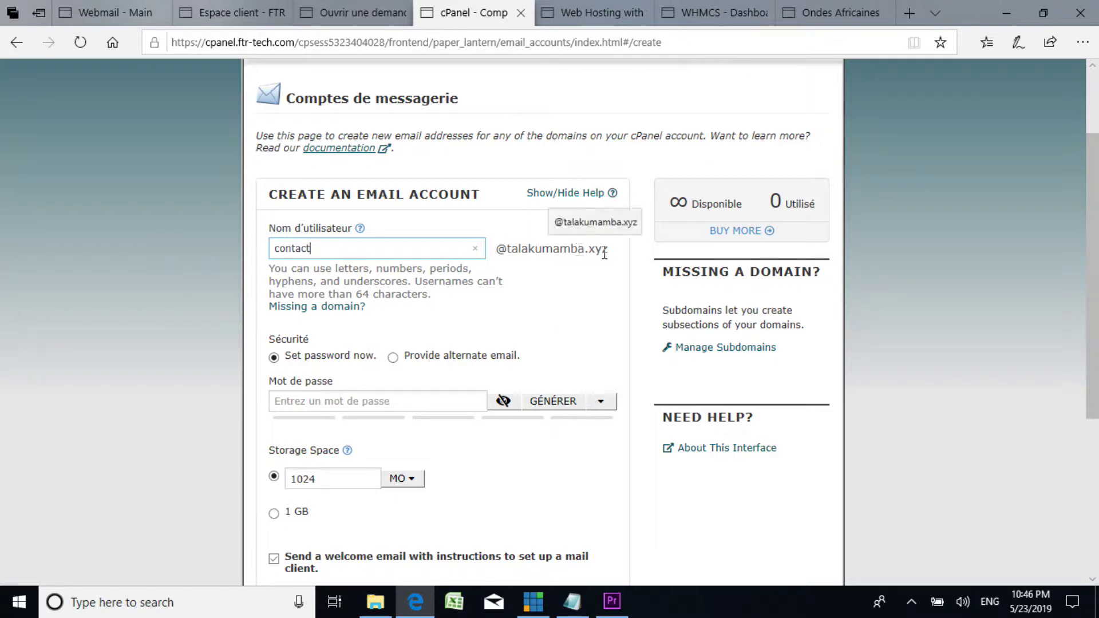
scroll(385, 378, "down", 3)
left_click(337, 240)
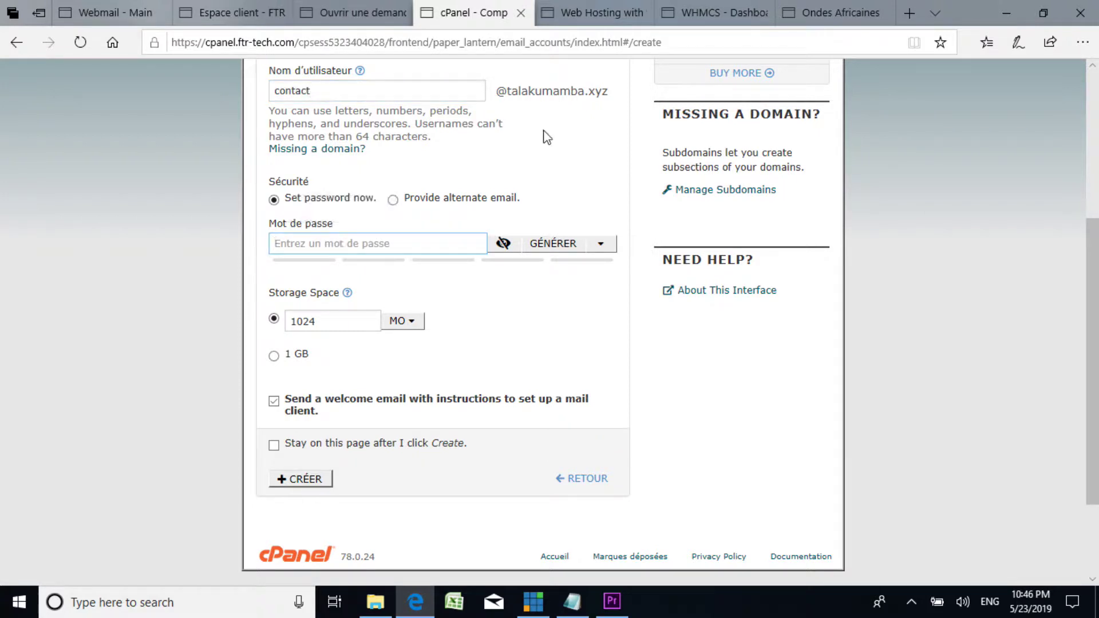
type("12345678")
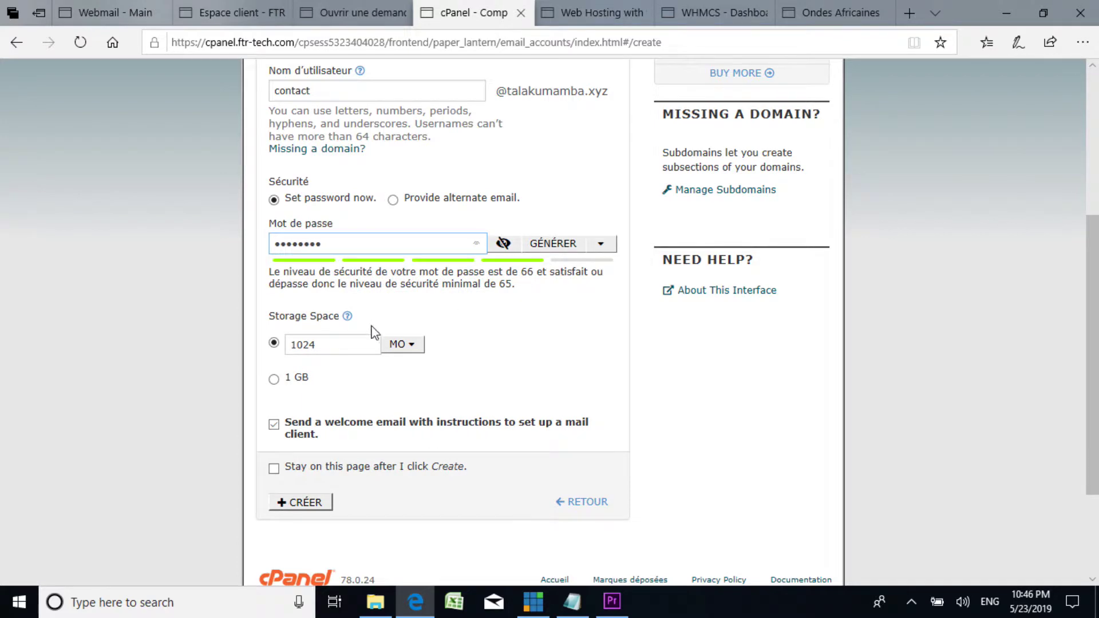
Step: Keep the storage space at 1024 MO after briefly trying the 1 GB option
scroll(377, 343, "down", 3)
scroll(450, 236, "up", 3)
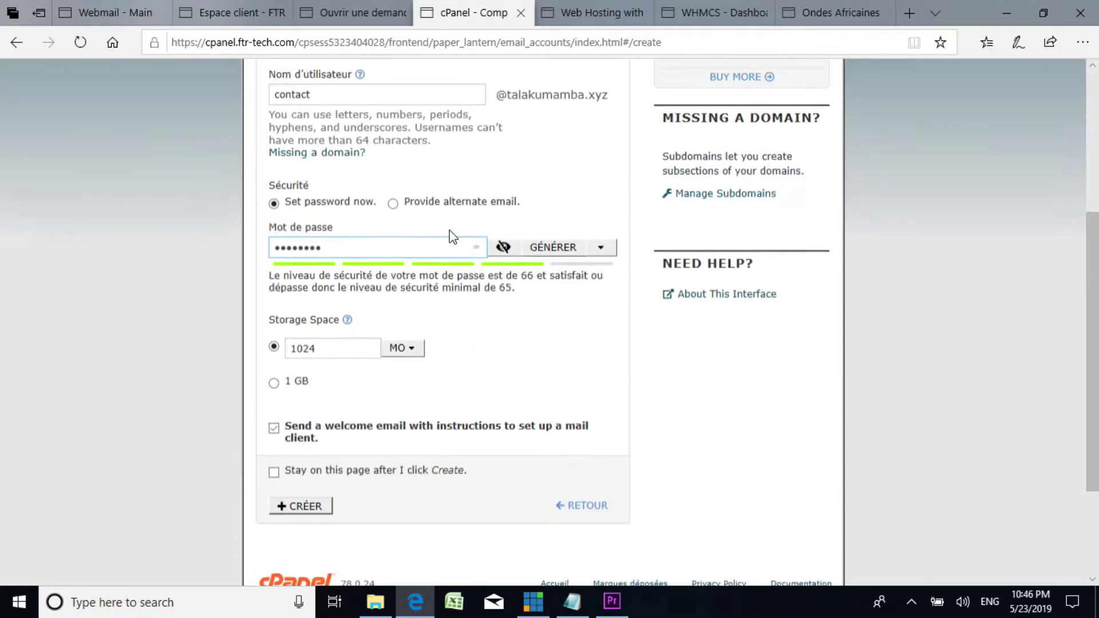
scroll(466, 293, "down", 2)
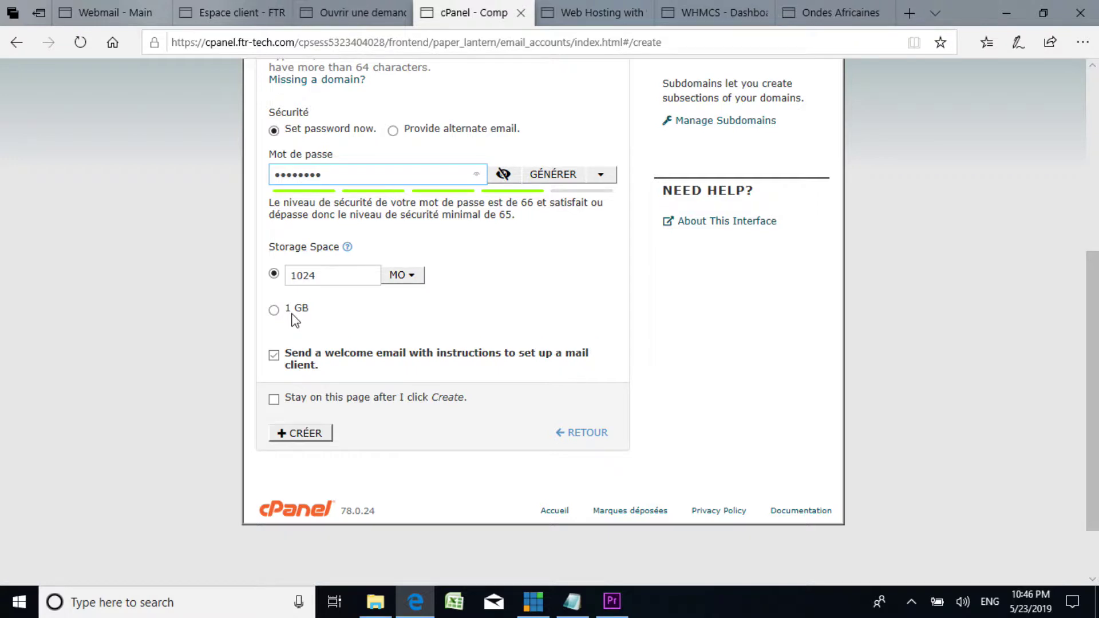
left_click(403, 279)
left_click(479, 276)
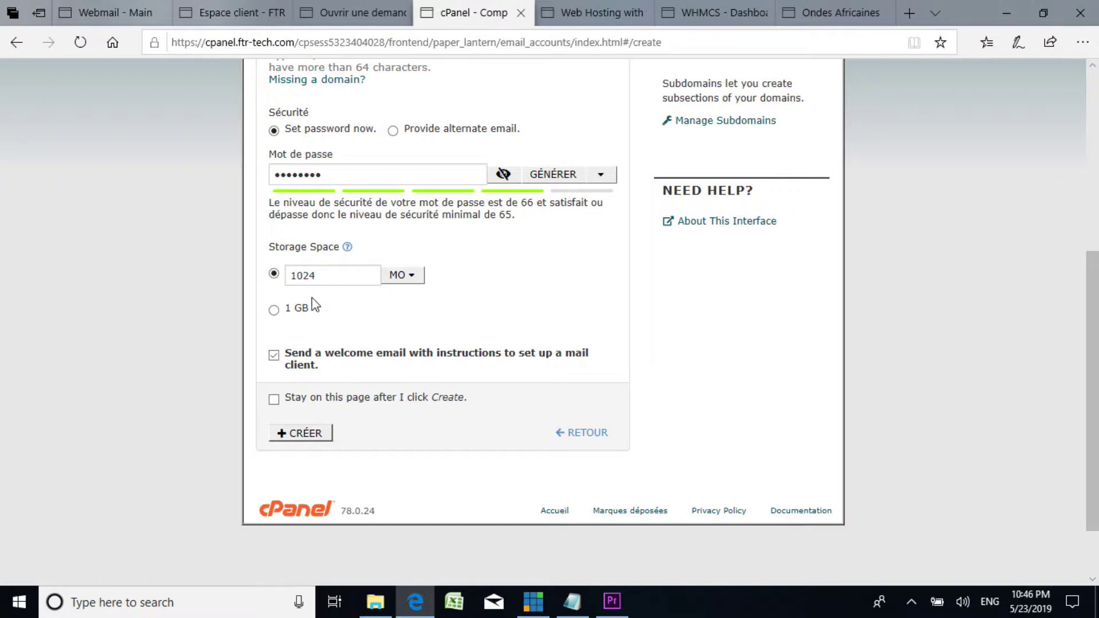
left_click(274, 310)
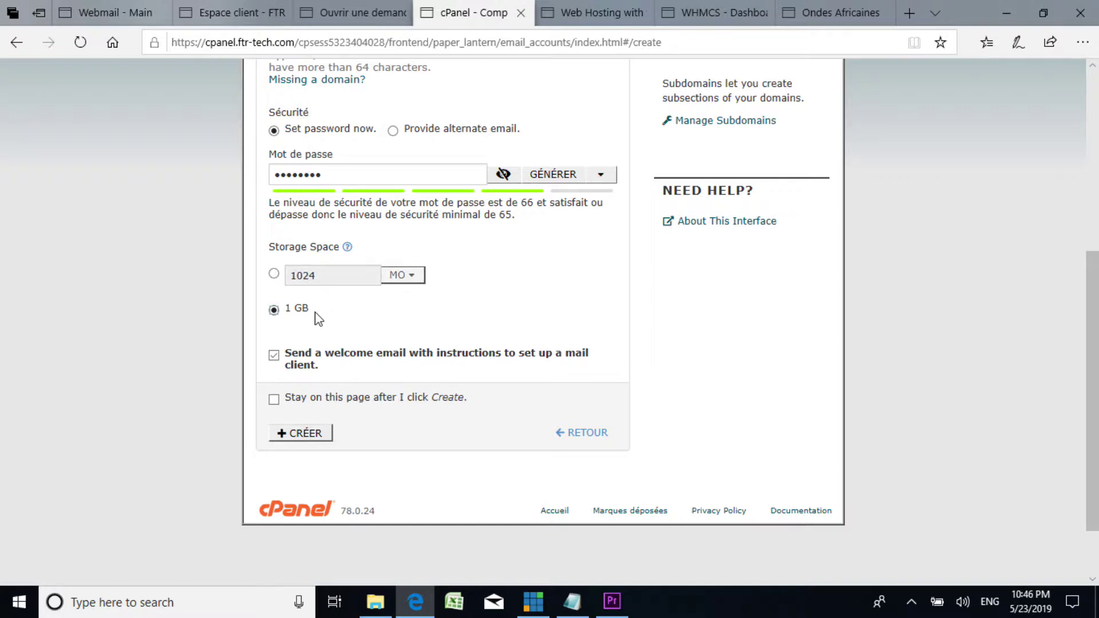
left_click(273, 273)
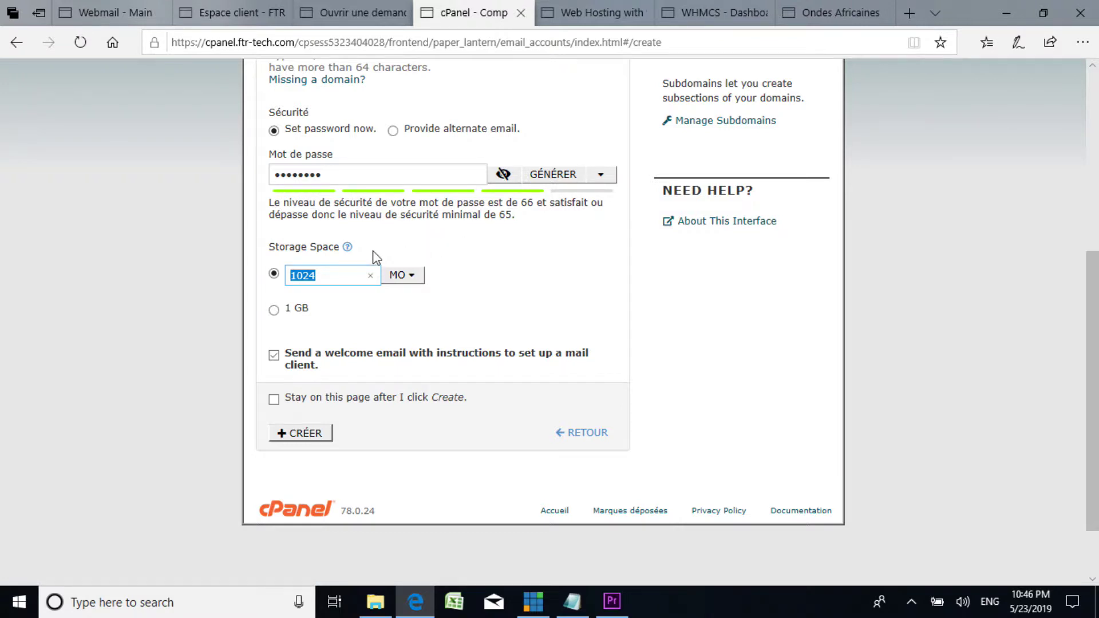
scroll(375, 257, "up", 1)
scroll(374, 257, "down", 1)
scroll(375, 257, "down", 1)
scroll(376, 258, "up", 1)
scroll(376, 258, "up", 2)
scroll(392, 252, "down", 3)
left_click(305, 354)
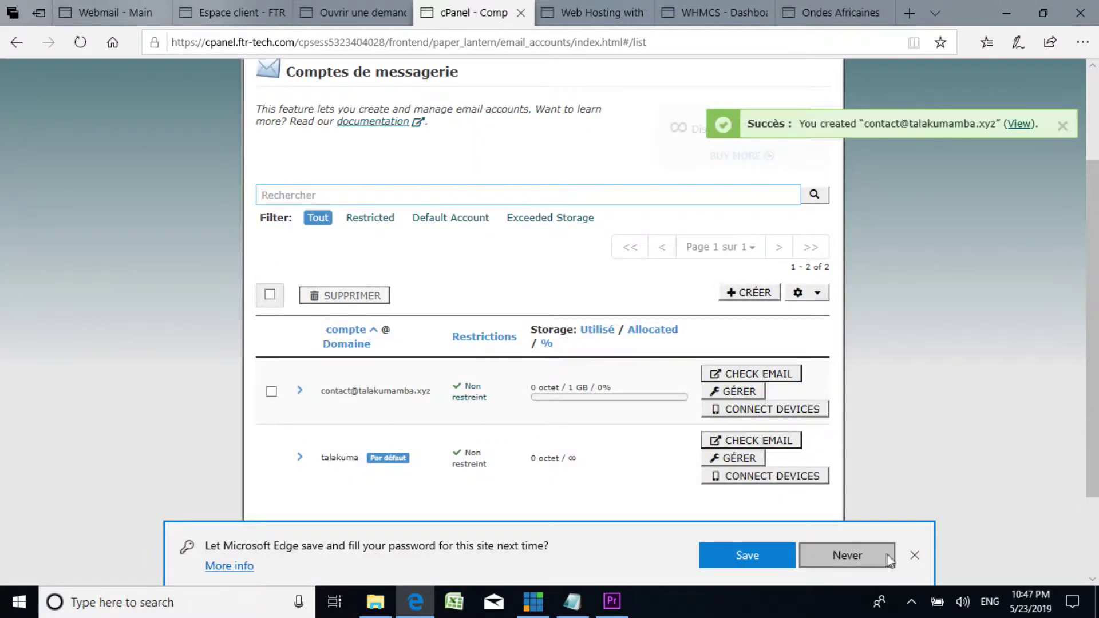
left_click(914, 555)
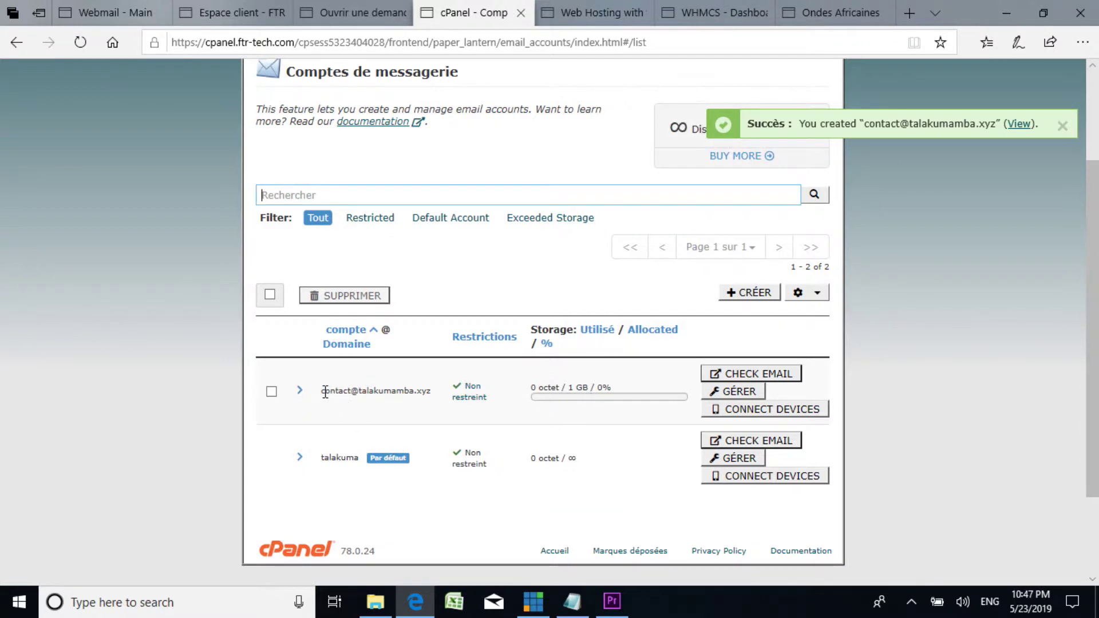
left_click(574, 607)
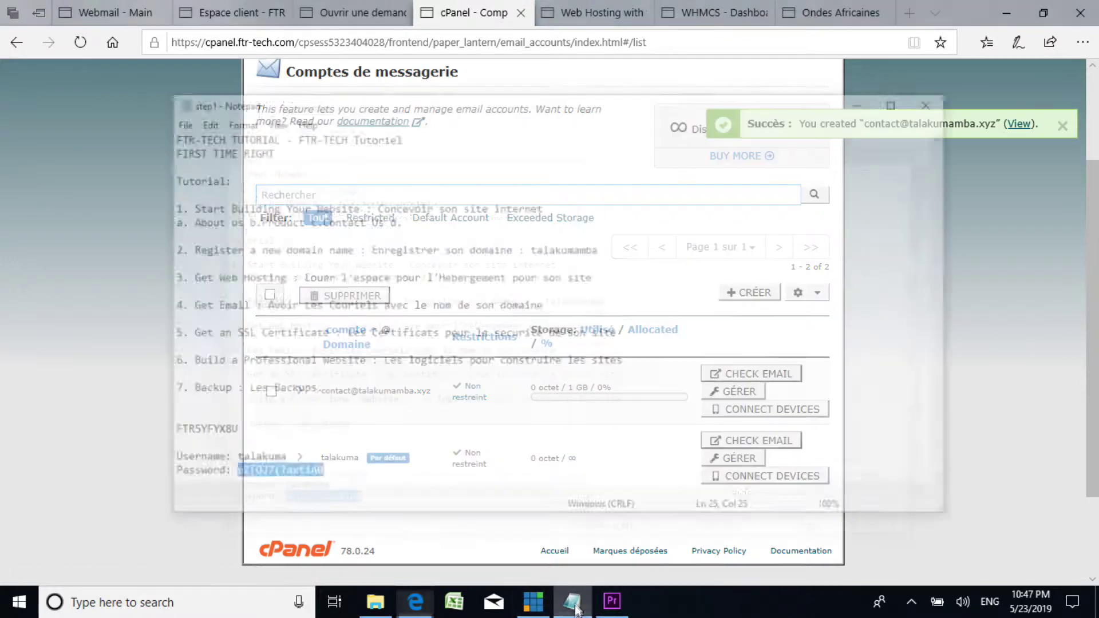
left_click_drag(151, 283, 540, 286)
left_click(396, 289)
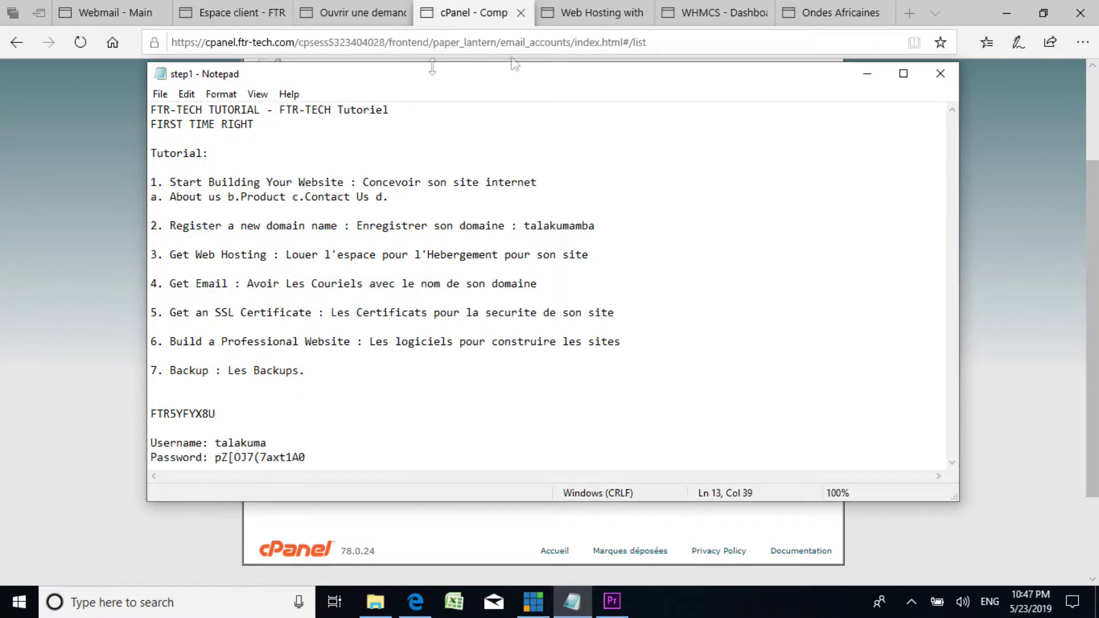
left_click(868, 75)
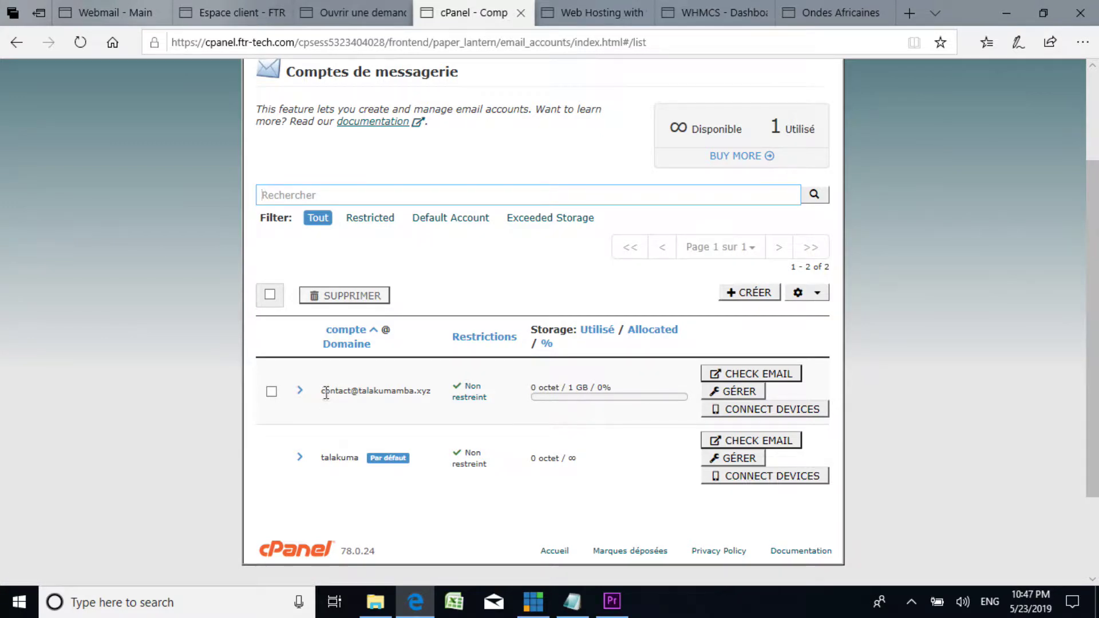
left_click_drag(326, 393, 456, 397)
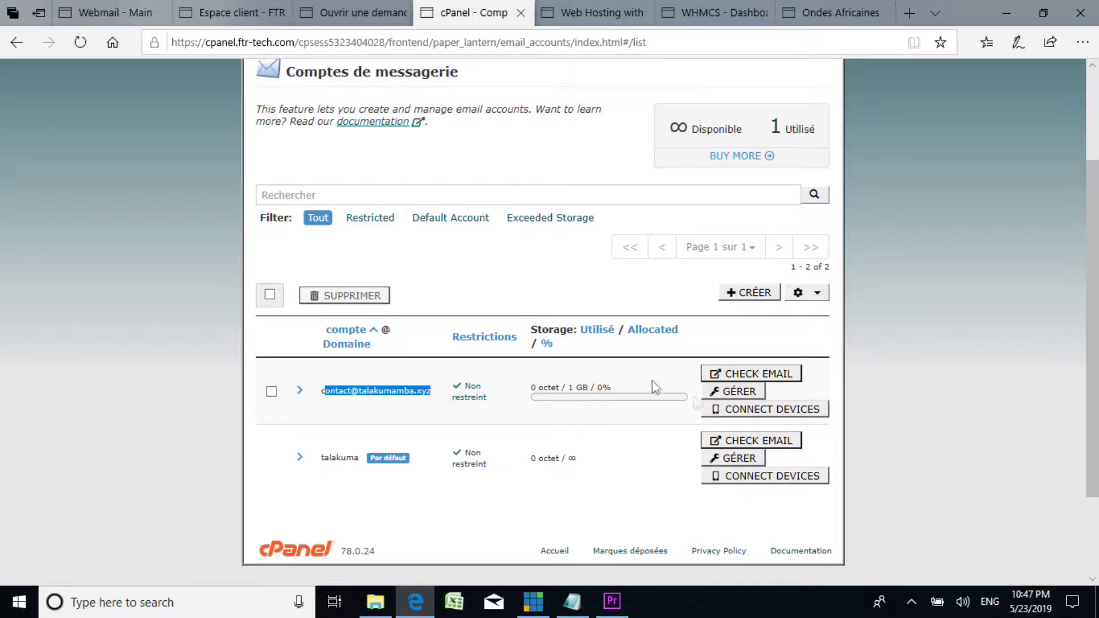
Step: Open the contact account's webmail and set Roundcube as the default application
left_click(730, 371)
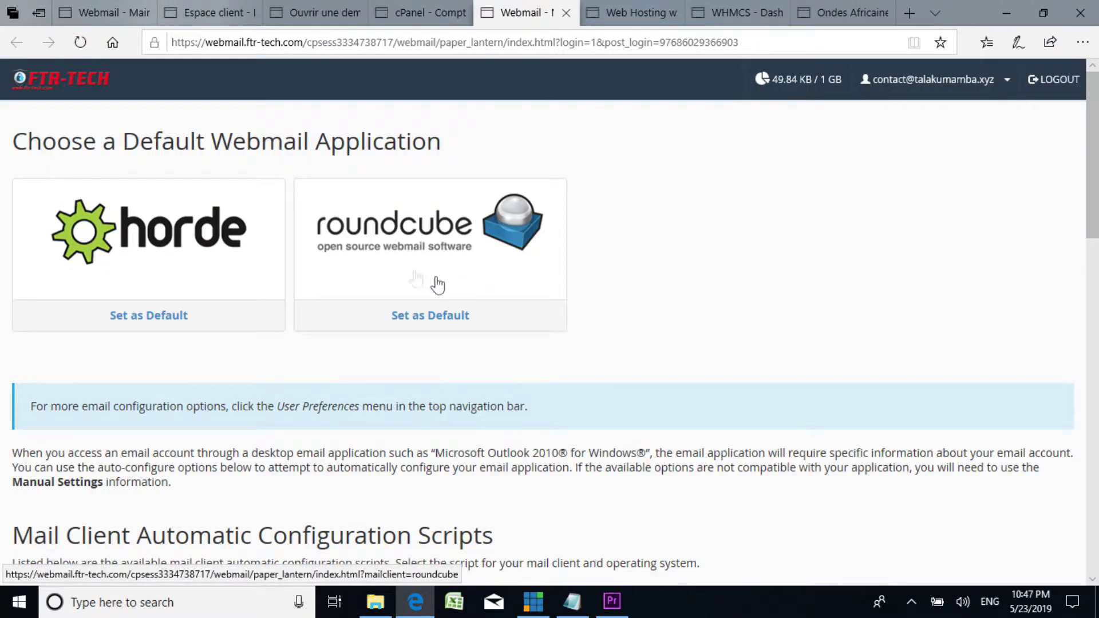
left_click(454, 324)
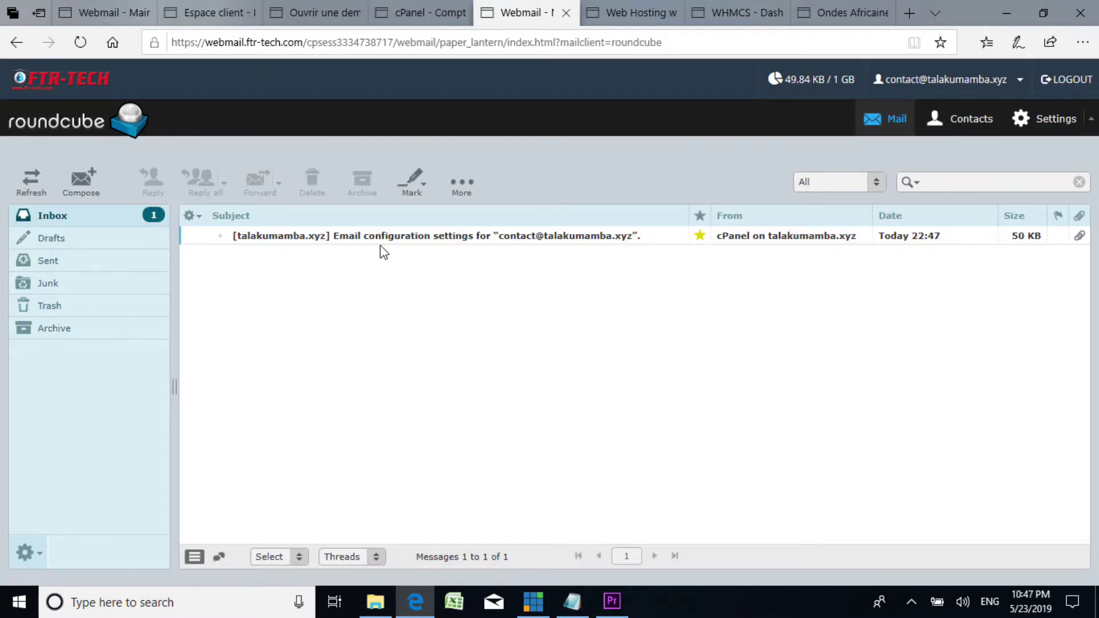
Step: Open and read the 'Email configuration settings' message from cPanel
left_click(355, 239)
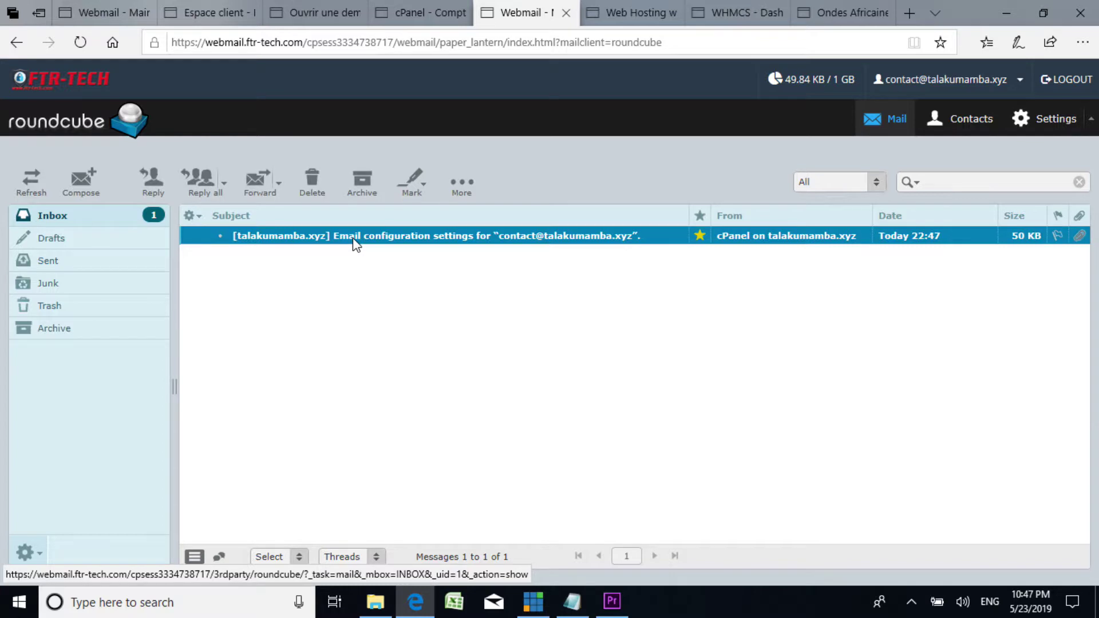
double_click(347, 237)
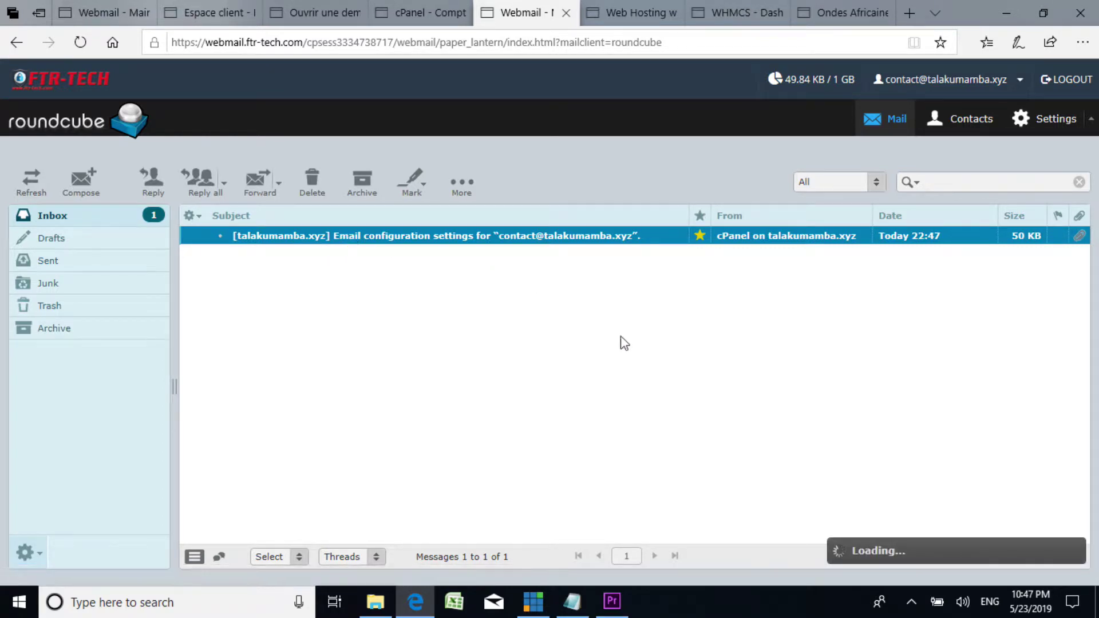
scroll(530, 395, "down", 2)
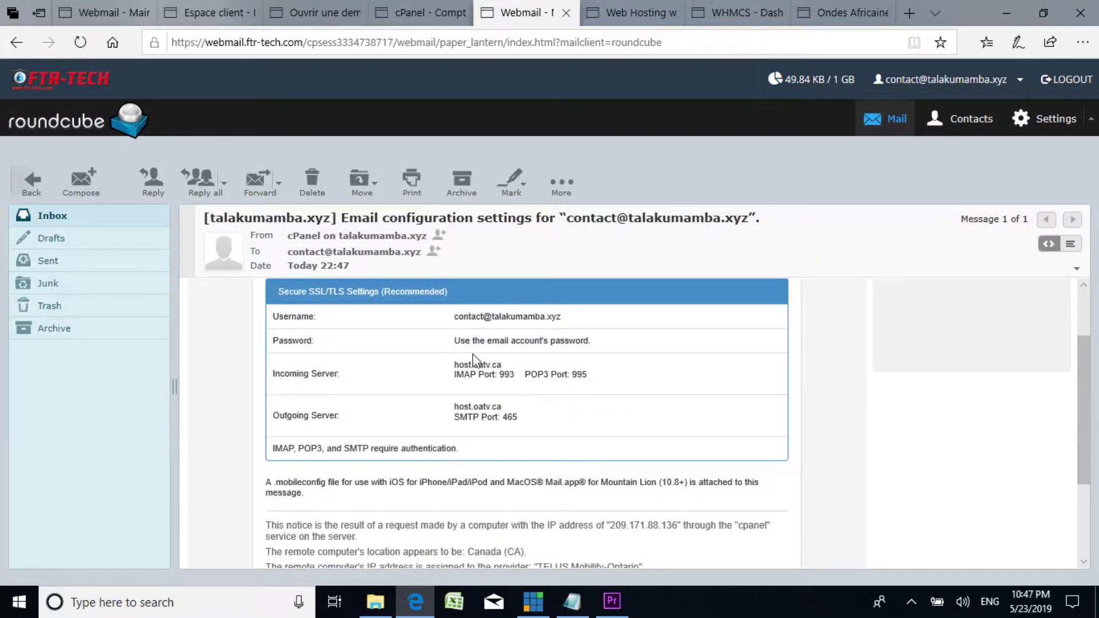
scroll(474, 359, "down", 1)
scroll(473, 360, "up", 2)
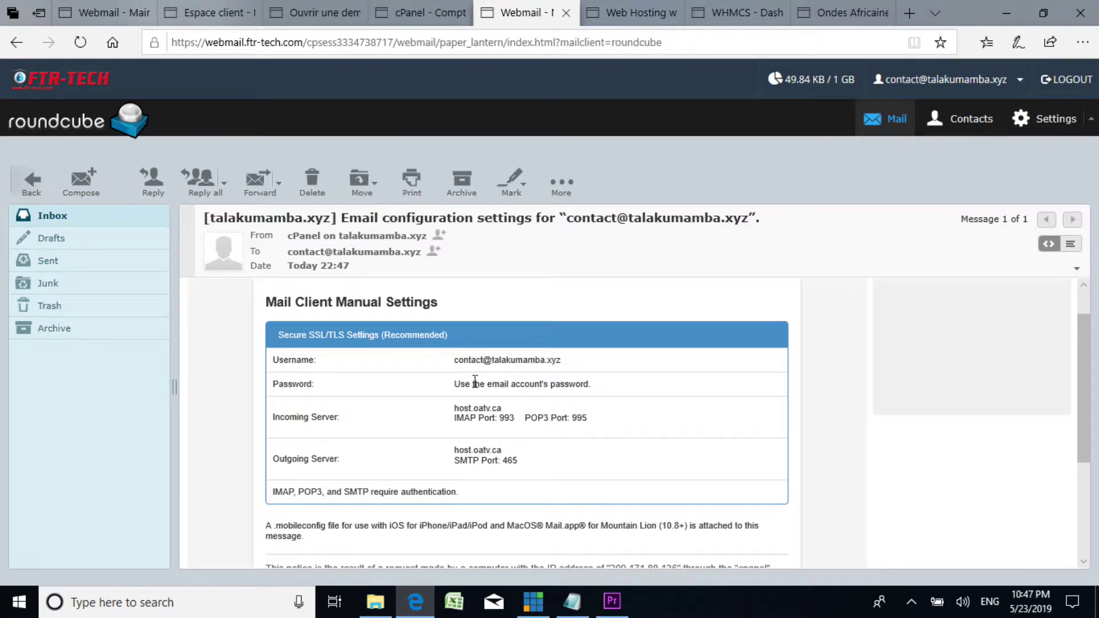
scroll(517, 374, "down", 1)
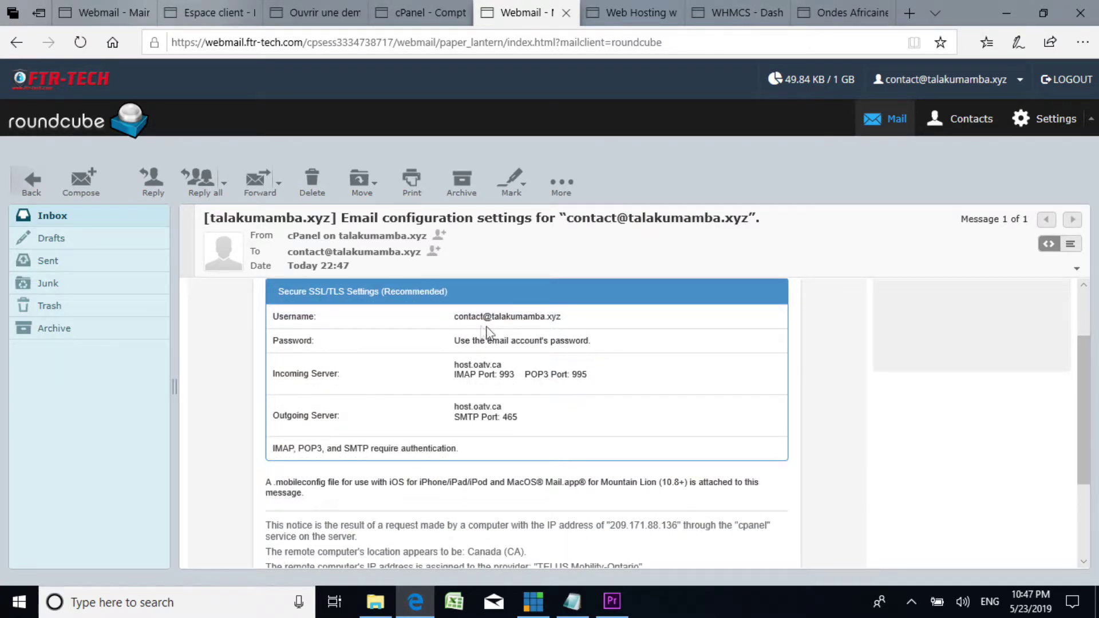
scroll(475, 372, "down", 3)
scroll(481, 372, "up", 3)
scroll(479, 355, "down", 2)
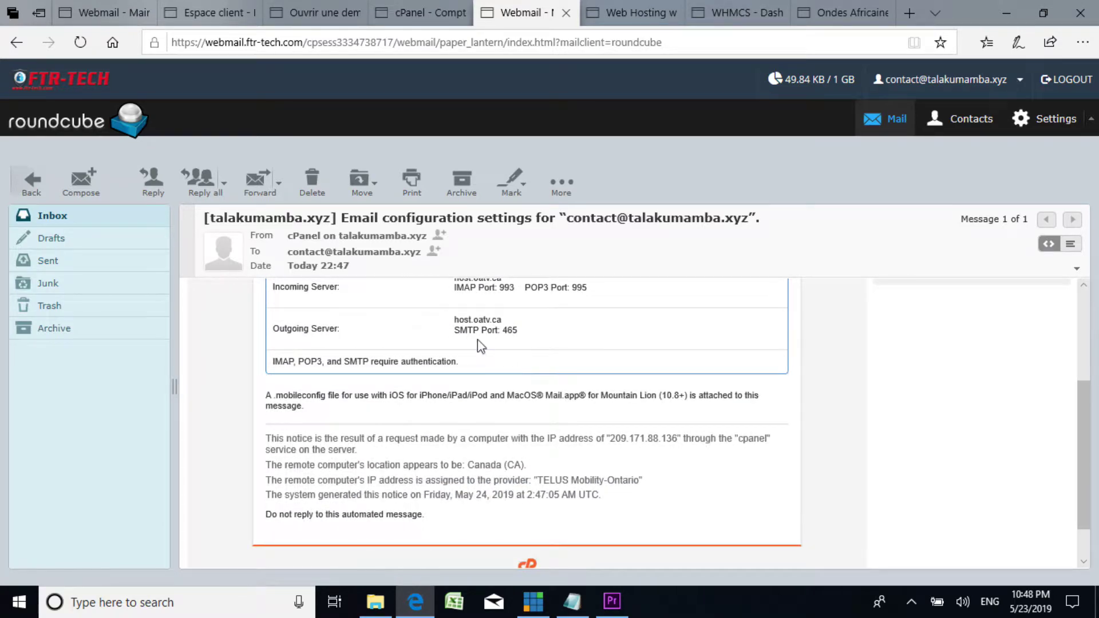
scroll(478, 343, "down", 1)
scroll(609, 377, "up", 3)
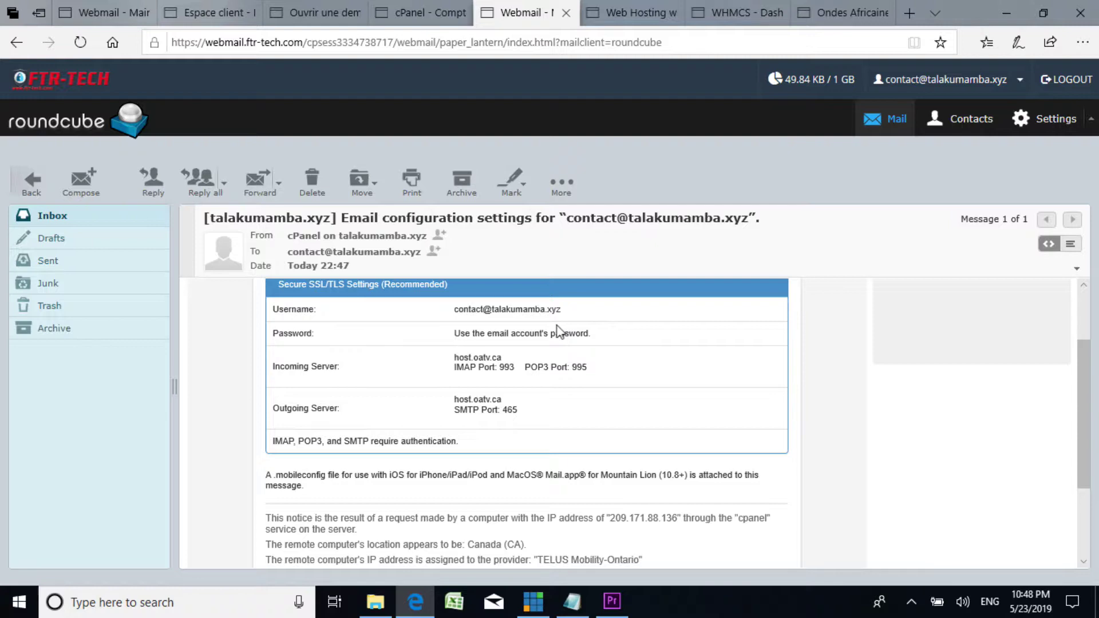
Step: Finish reading the message, go back to the Inbox and log out of Roundcube
scroll(558, 332, "down", 2)
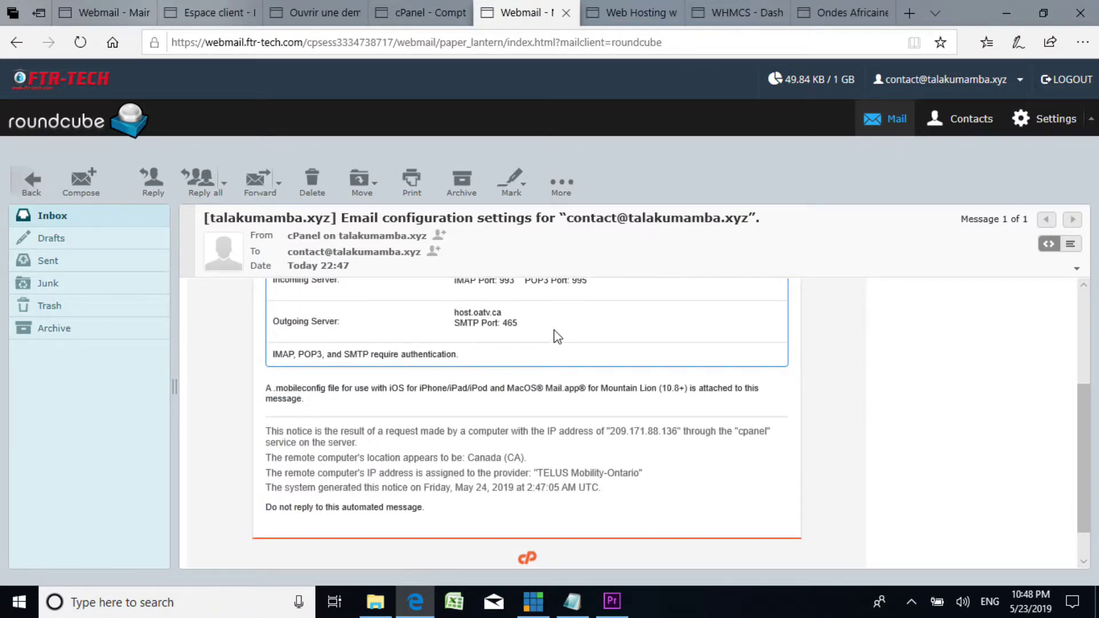
scroll(552, 336, "up", 3)
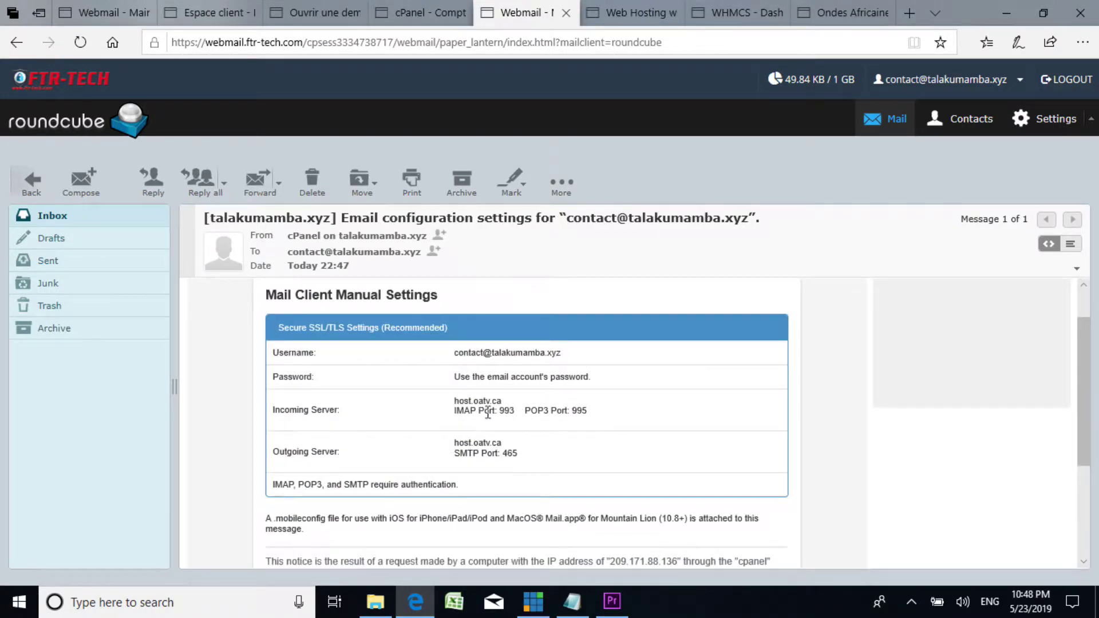
scroll(487, 412, "down", 4)
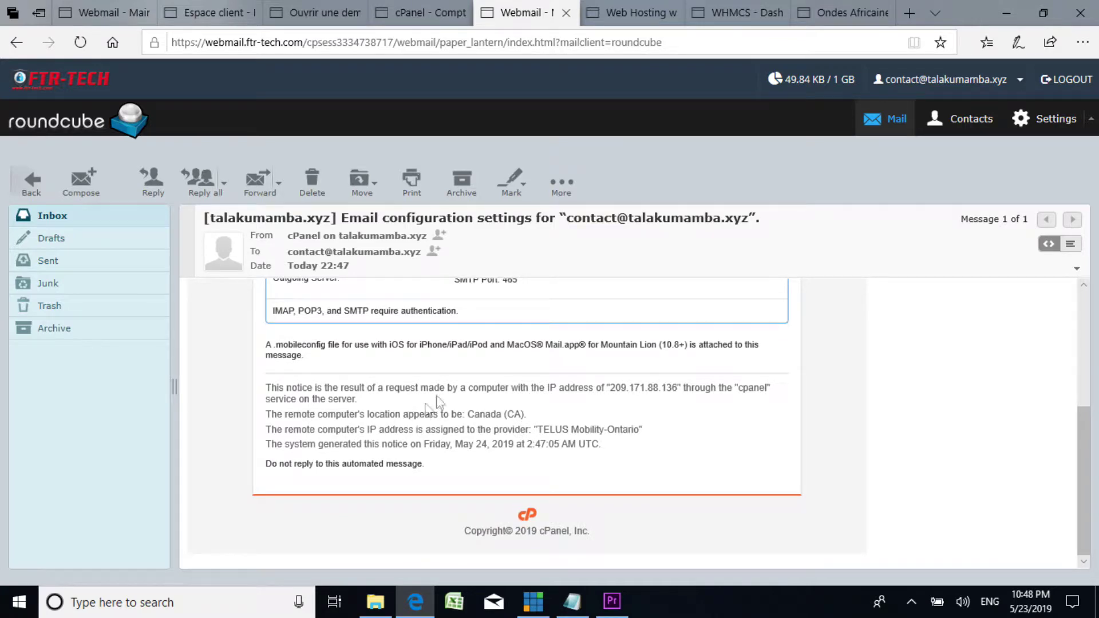
scroll(425, 408, "up", 4)
left_click(60, 216)
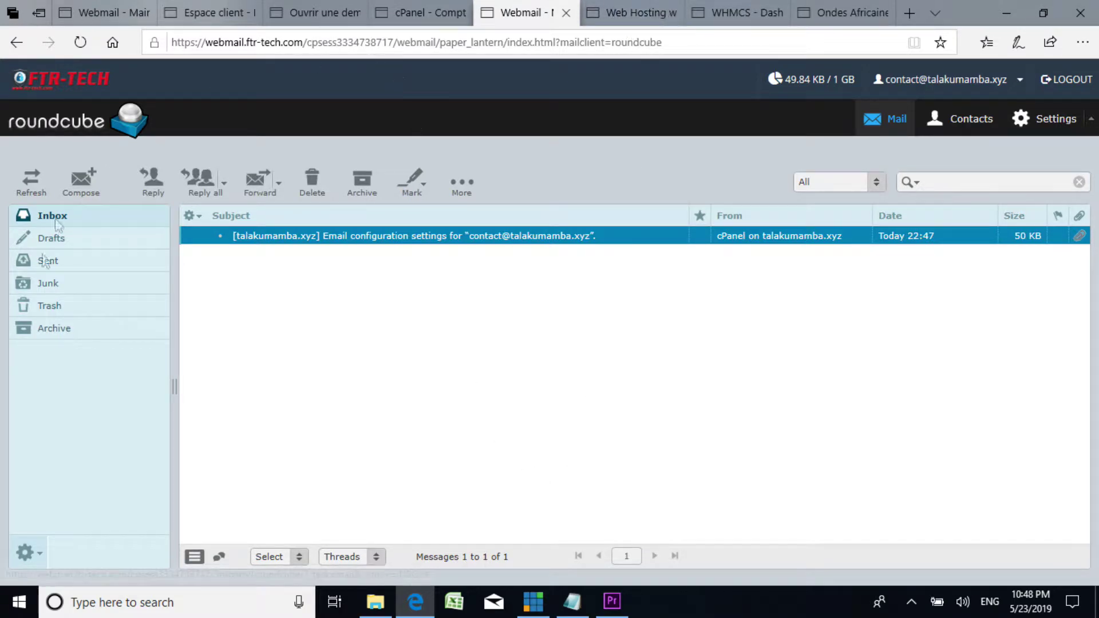
left_click(1068, 80)
Step: Bring the step1.txt checklist to the front and highlight step 4, Get Email
left_click(565, 13)
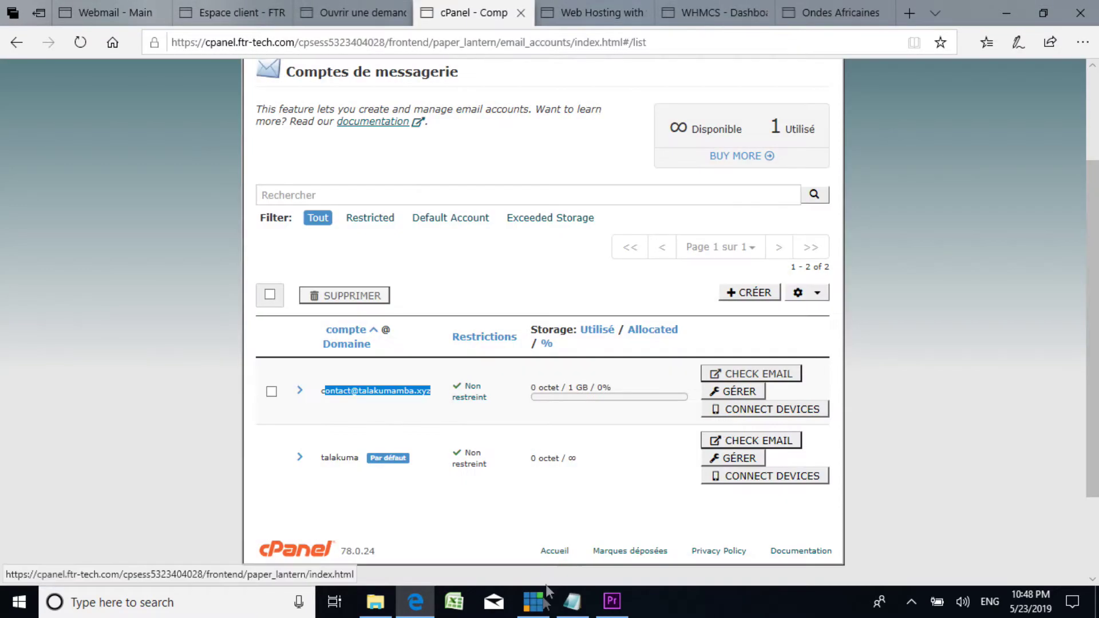
left_click(571, 600)
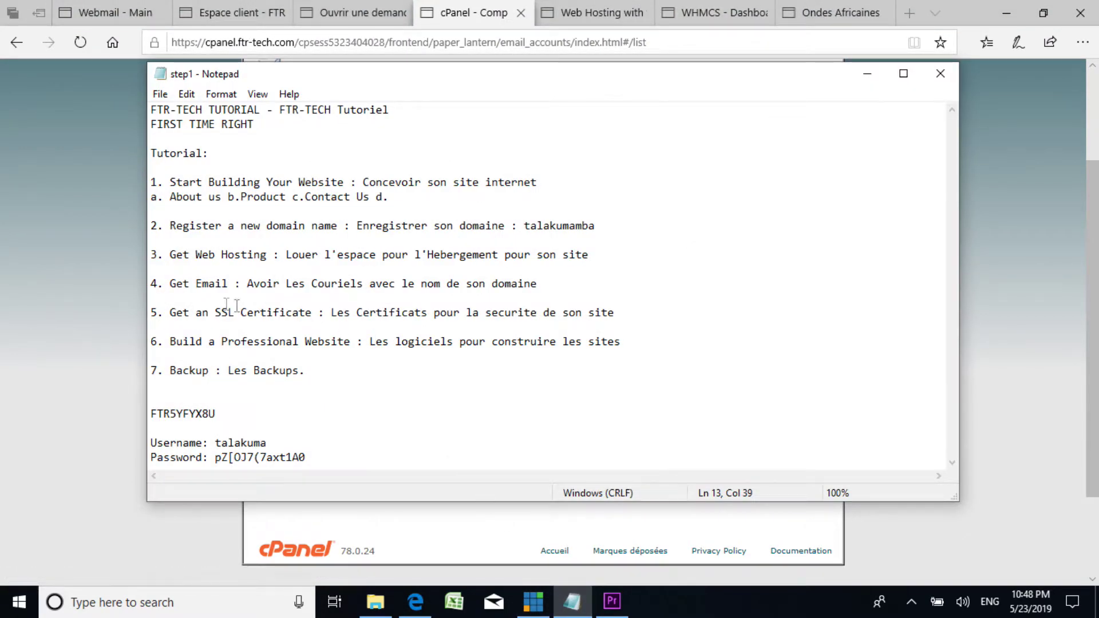
left_click_drag(170, 283, 545, 287)
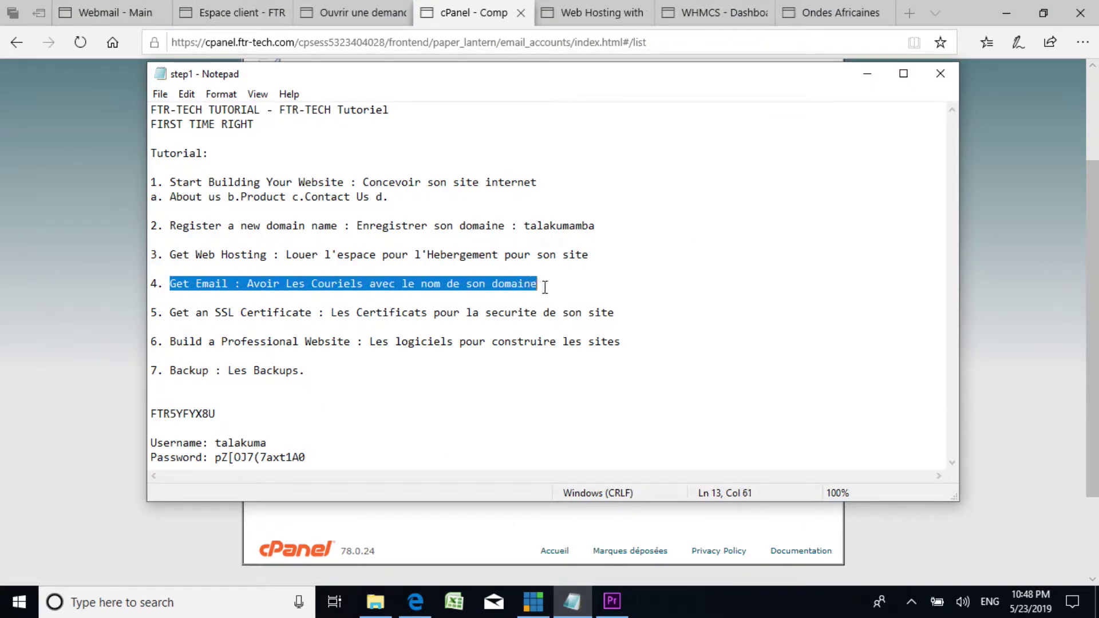
left_click_drag(388, 255, 466, 252)
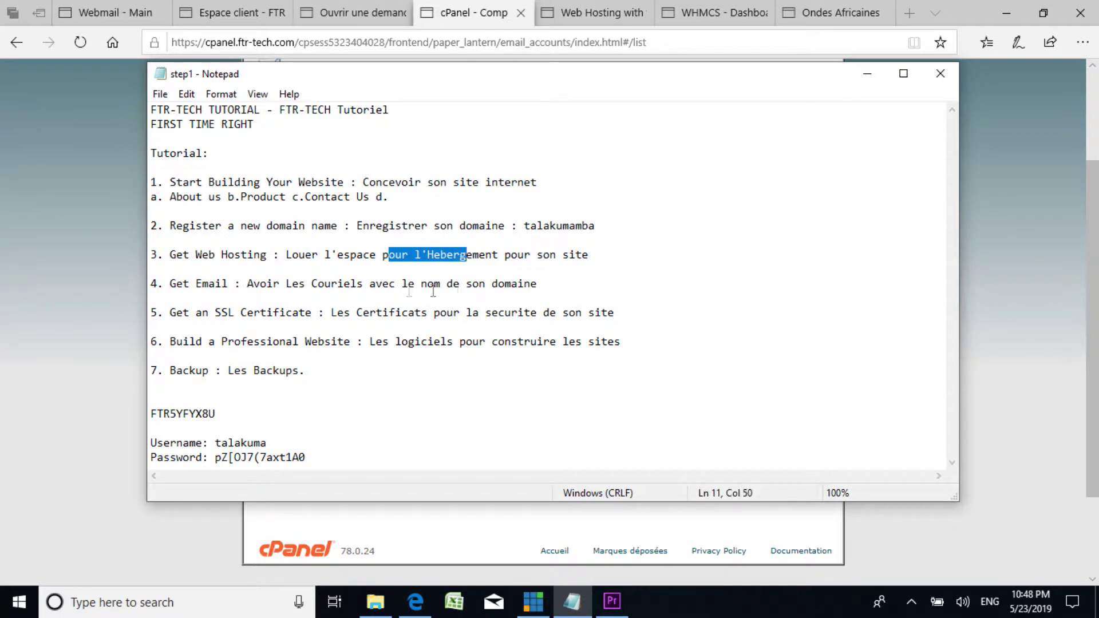
left_click_drag(183, 284, 533, 283)
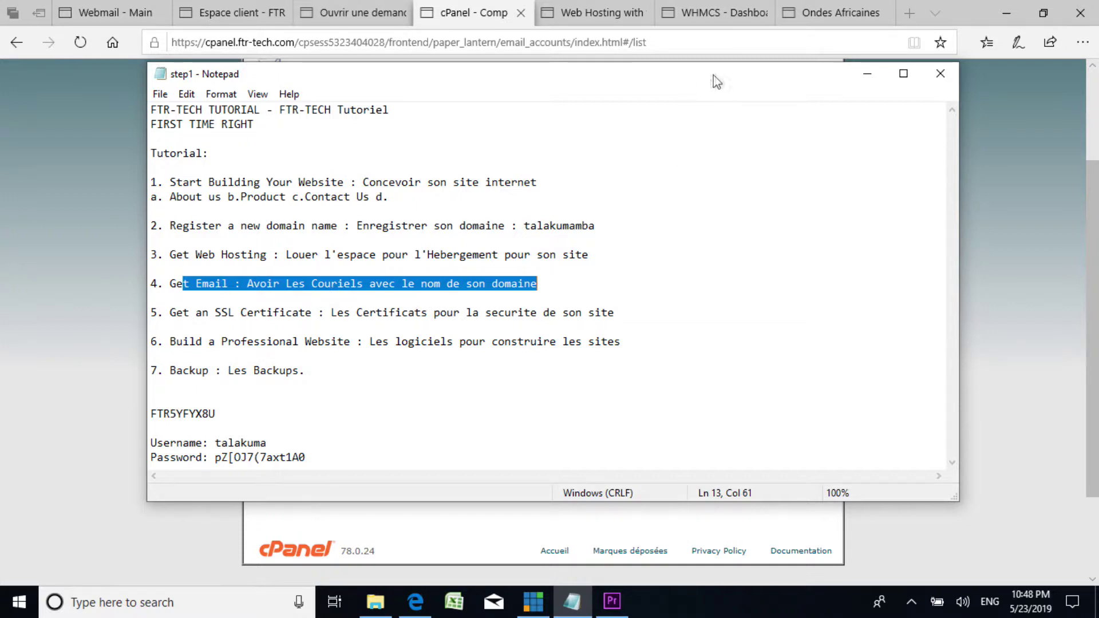
Step: Back in cPanel, verify the contact mailbox in Comptes de messagerie shows 49,84 KB used
left_click(867, 81)
scroll(266, 100, "up", 3)
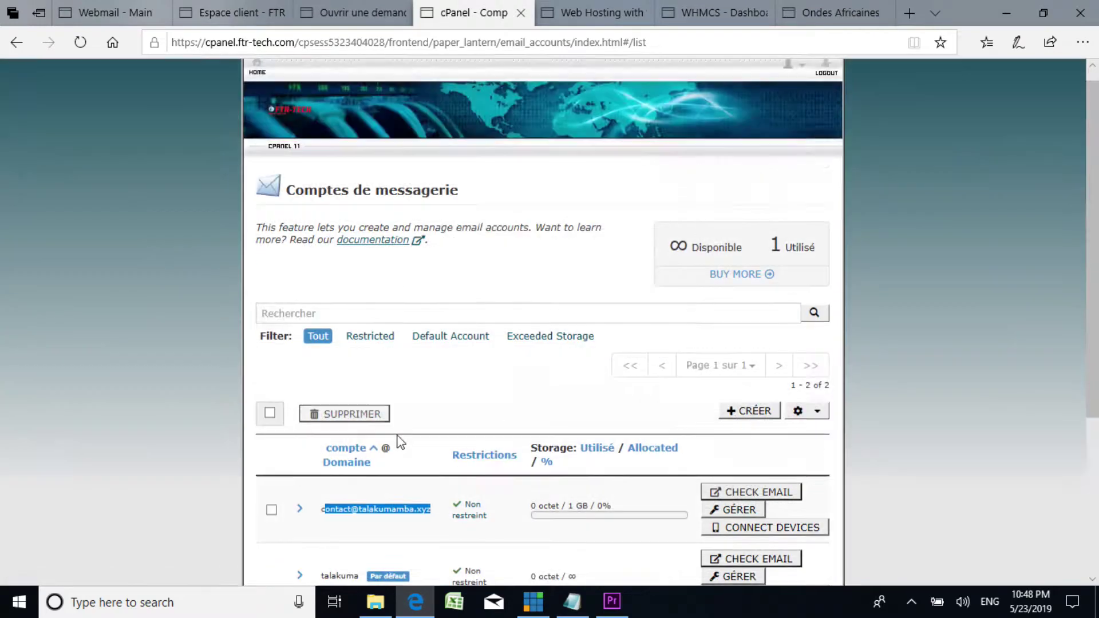
left_click(265, 95)
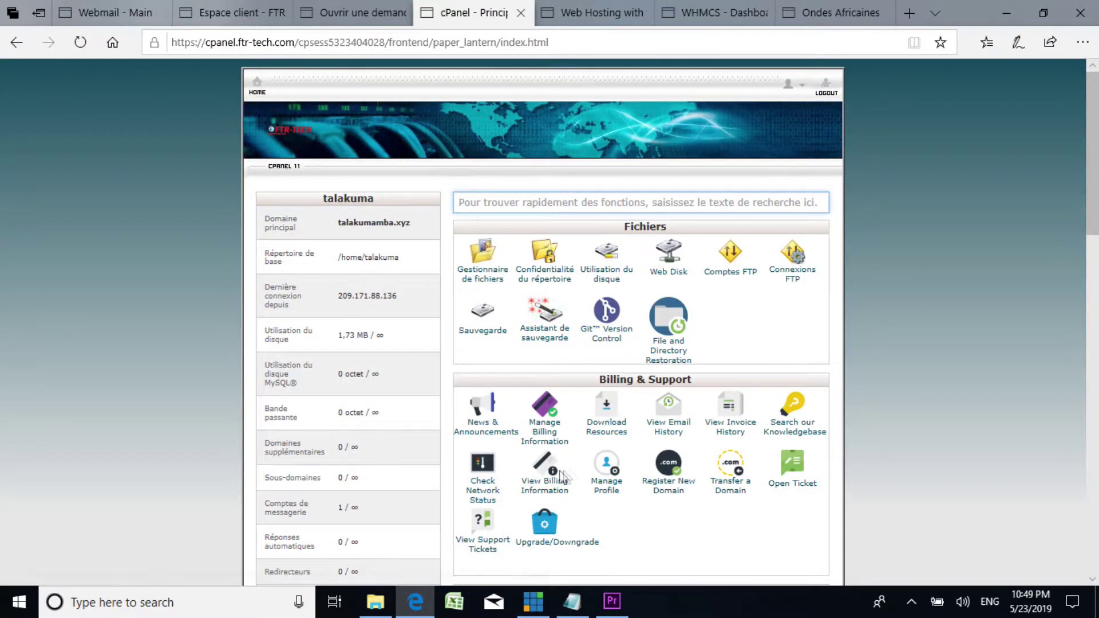
scroll(420, 389, "down", 4)
scroll(503, 264, "up", 2)
scroll(486, 246, "down", 4)
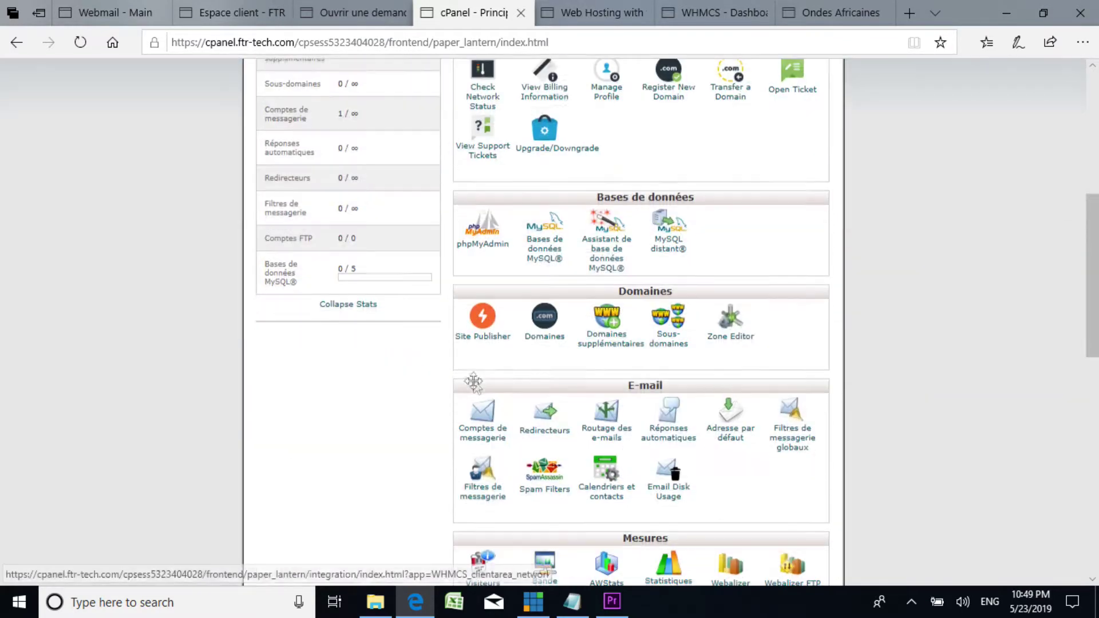
scroll(481, 240, "down", 4)
left_click(487, 186)
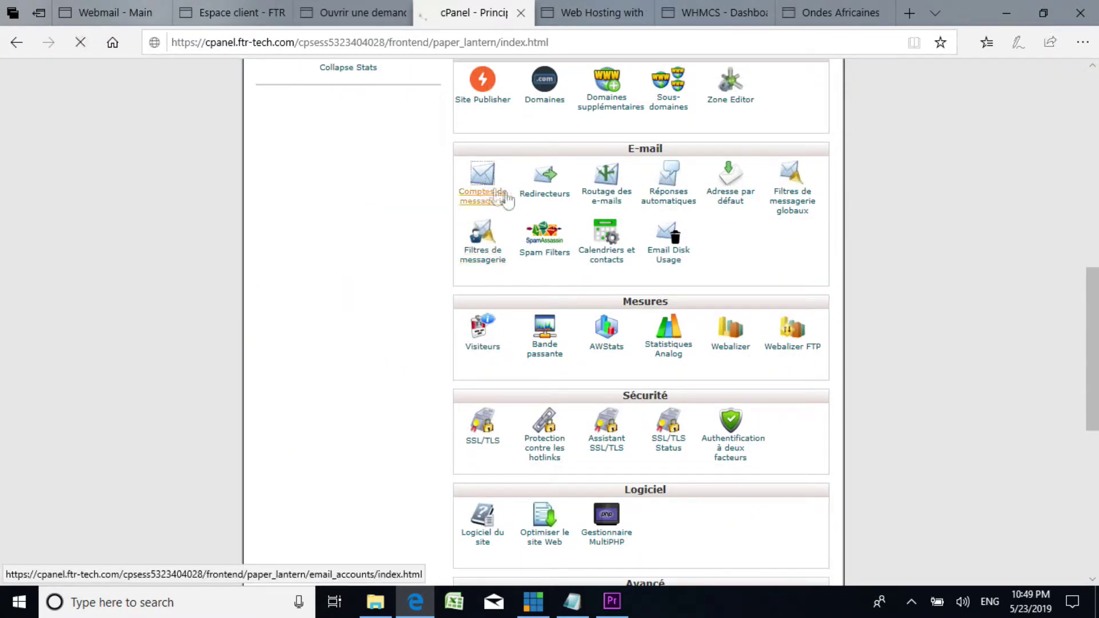
scroll(466, 418, "down", 4)
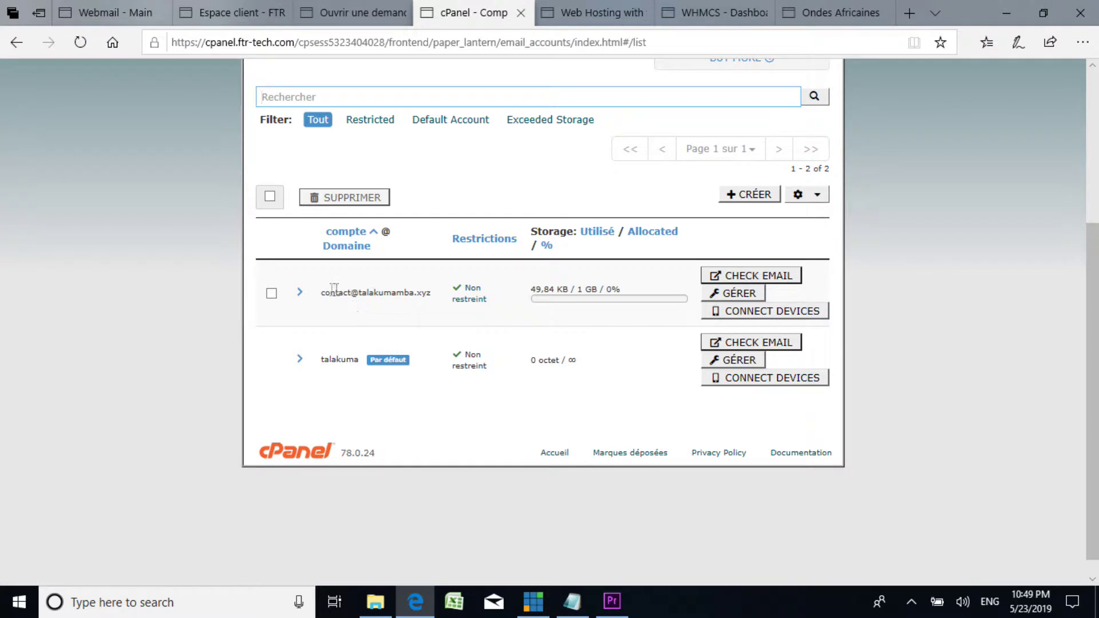
left_click_drag(327, 289, 430, 299)
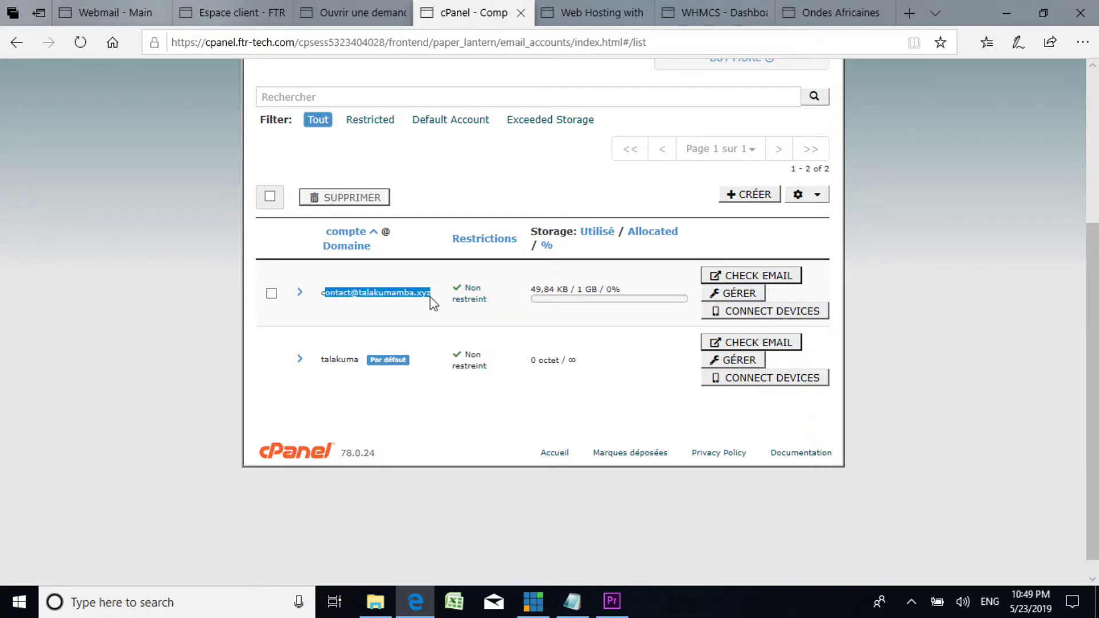
left_click(390, 294)
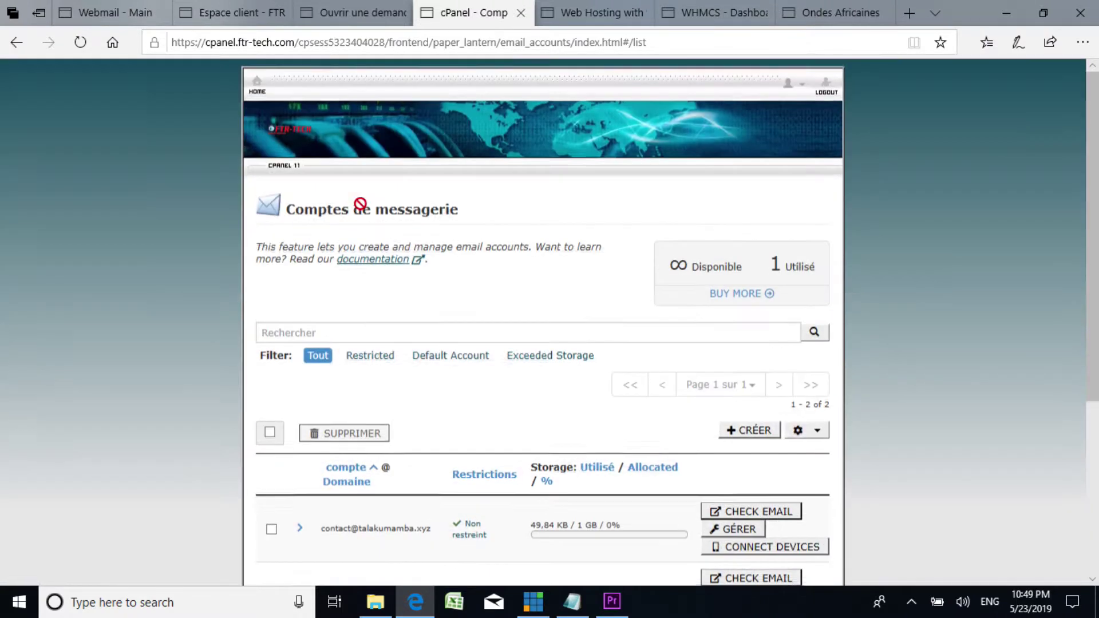
Step: Return to the cPanel home page and open the Redirecteurs forwarders page
scroll(452, 247, "up", 4)
left_click(265, 87)
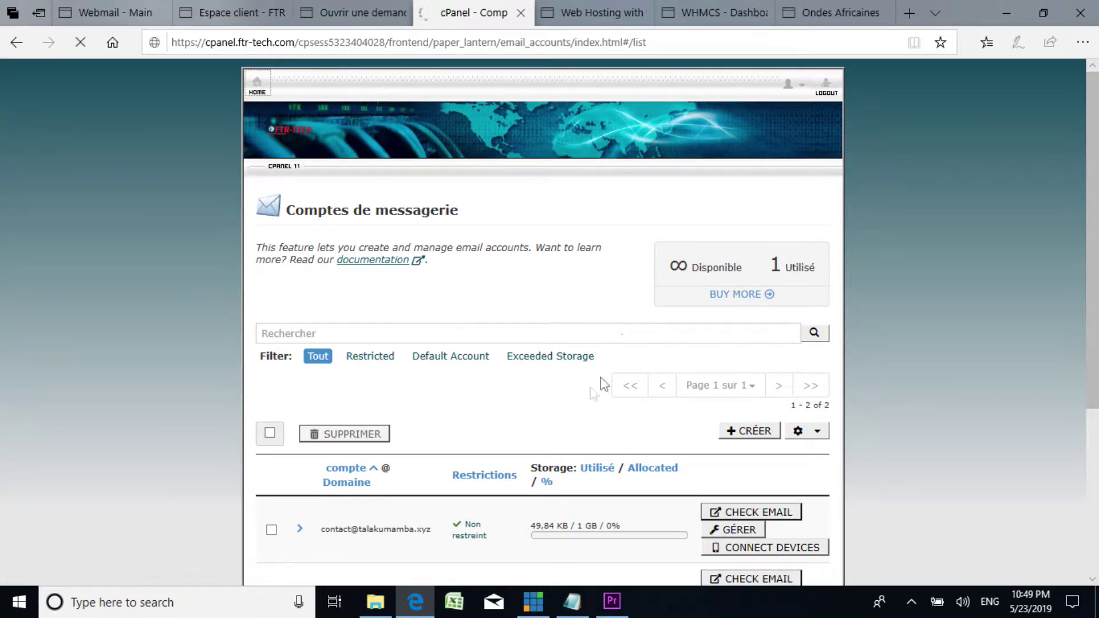
scroll(446, 406, "down", 7)
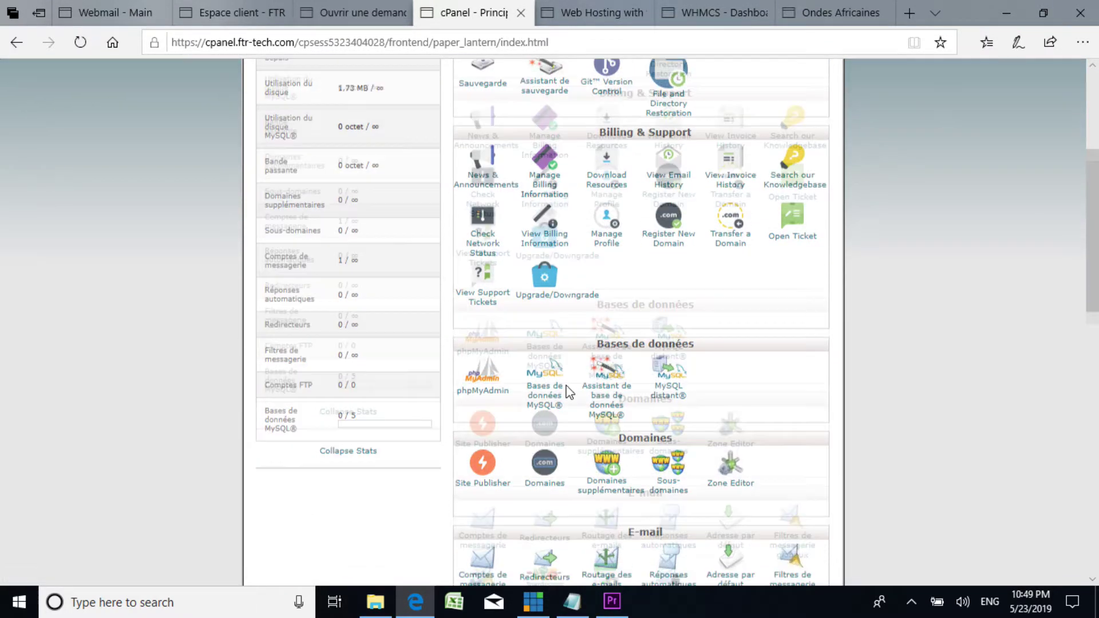
scroll(569, 321, "down", 4)
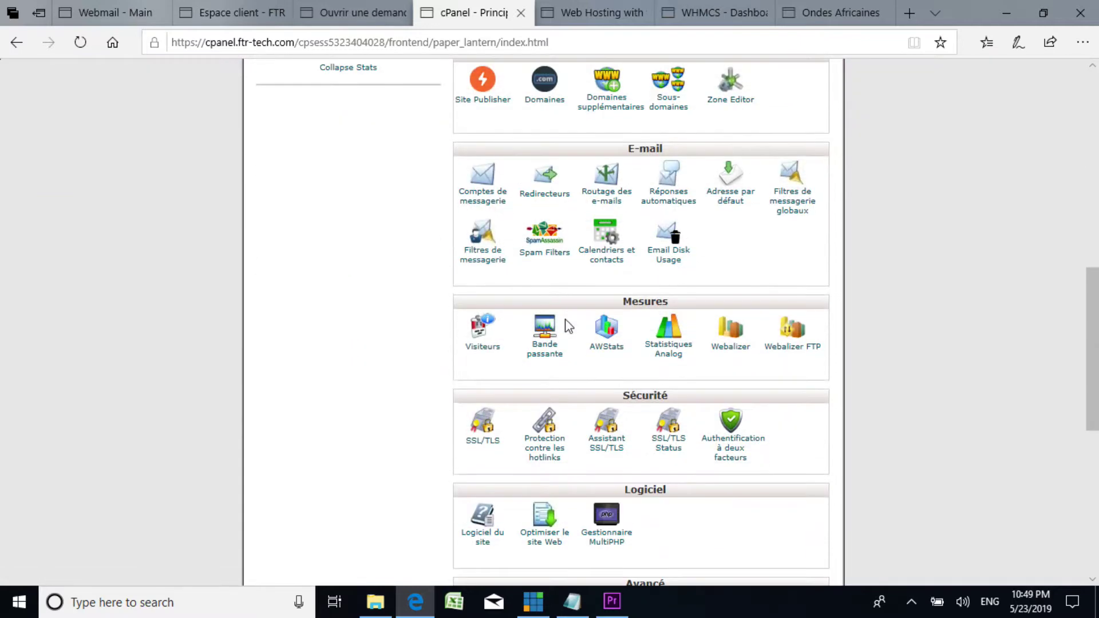
scroll(670, 275, "up", 1)
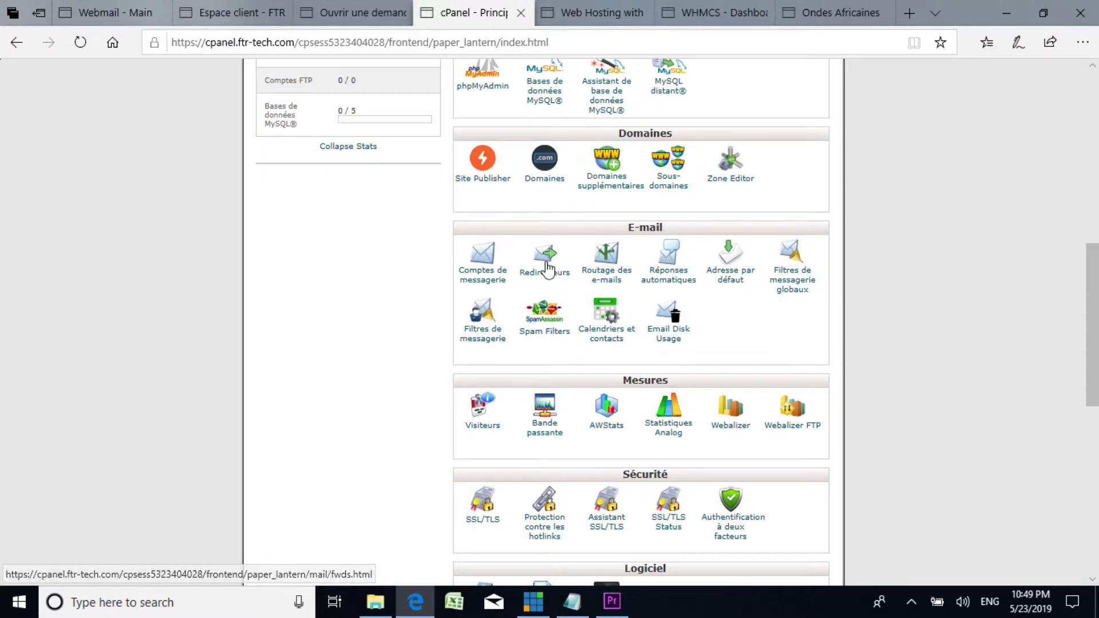
left_click(566, 274)
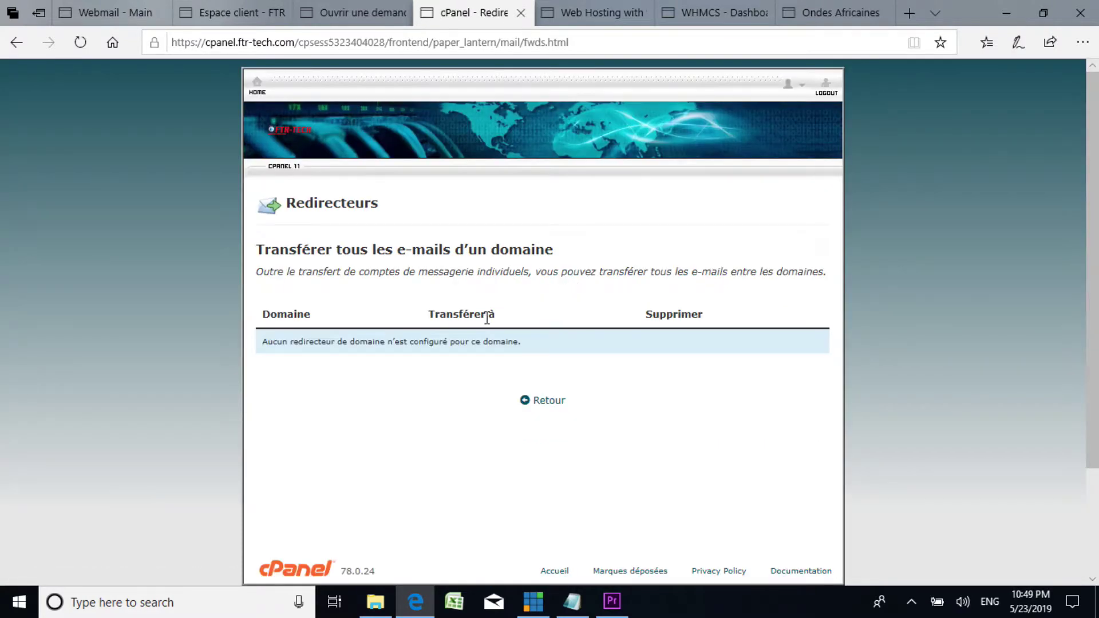
scroll(488, 324, "down", 2)
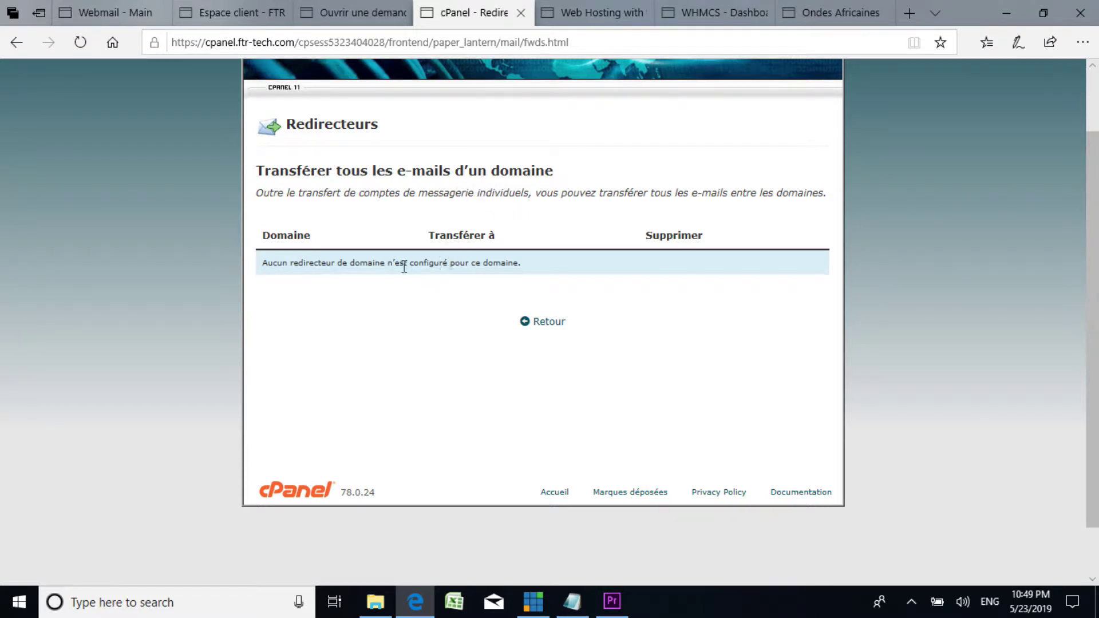
left_click(550, 322)
scroll(511, 342, "down", 13)
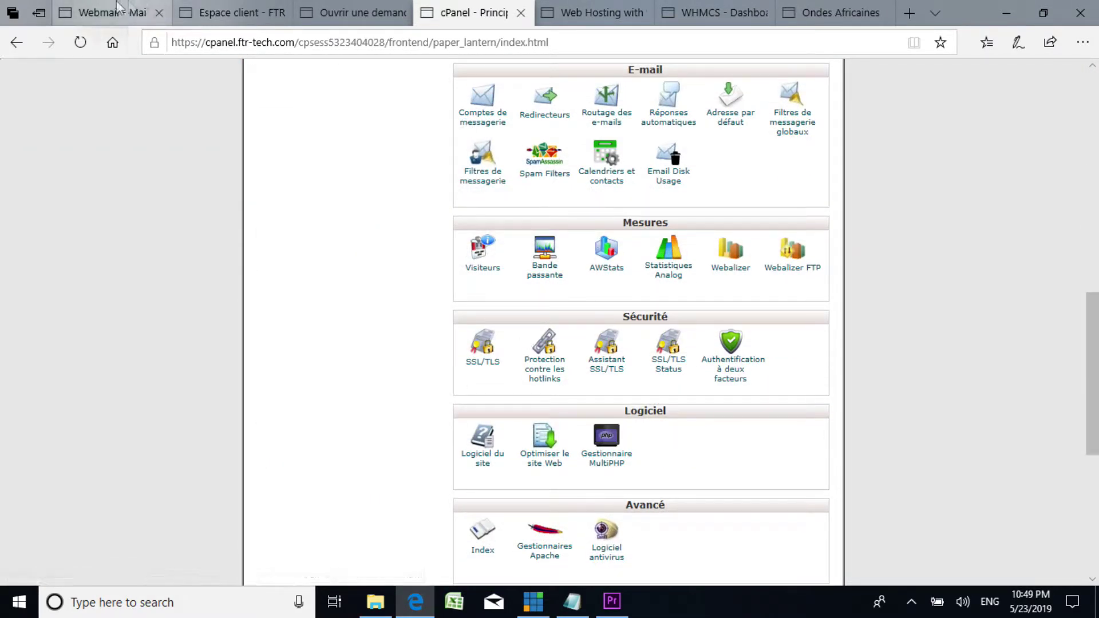
scroll(548, 233, "down", 6)
scroll(551, 240, "up", 4)
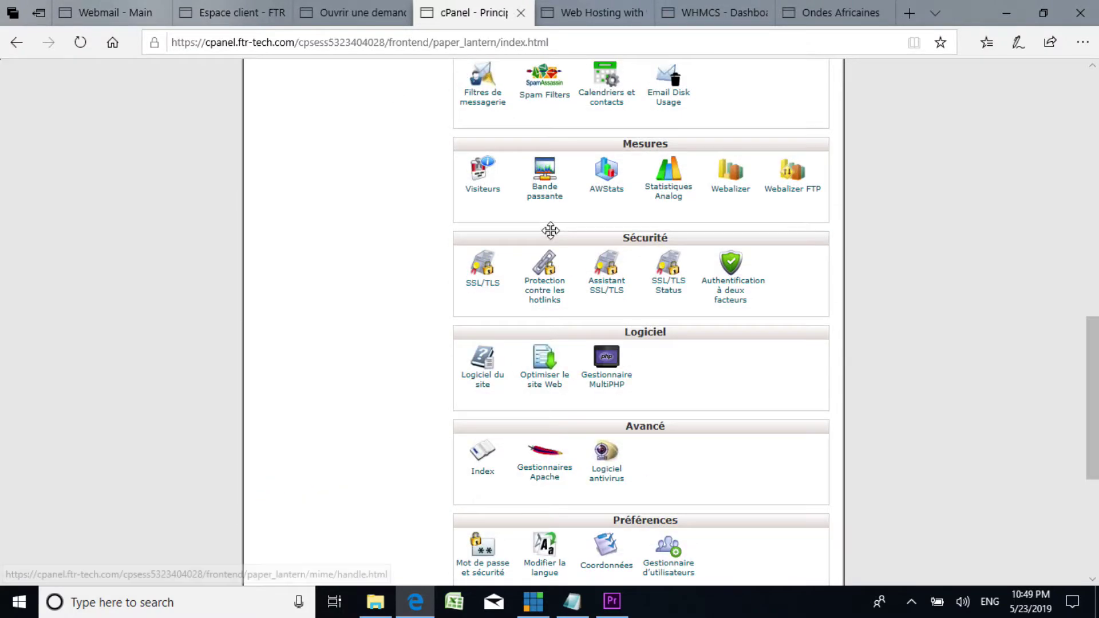
scroll(550, 232, "down", 4)
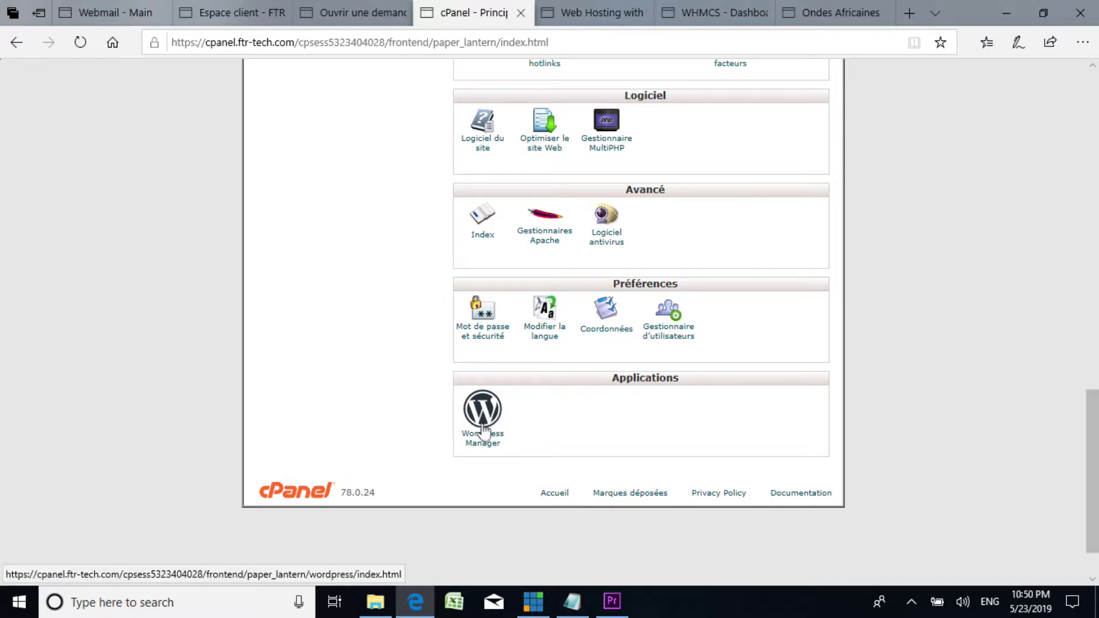
scroll(463, 246, "up", 5)
scroll(462, 246, "up", 3)
scroll(462, 246, "down", 10)
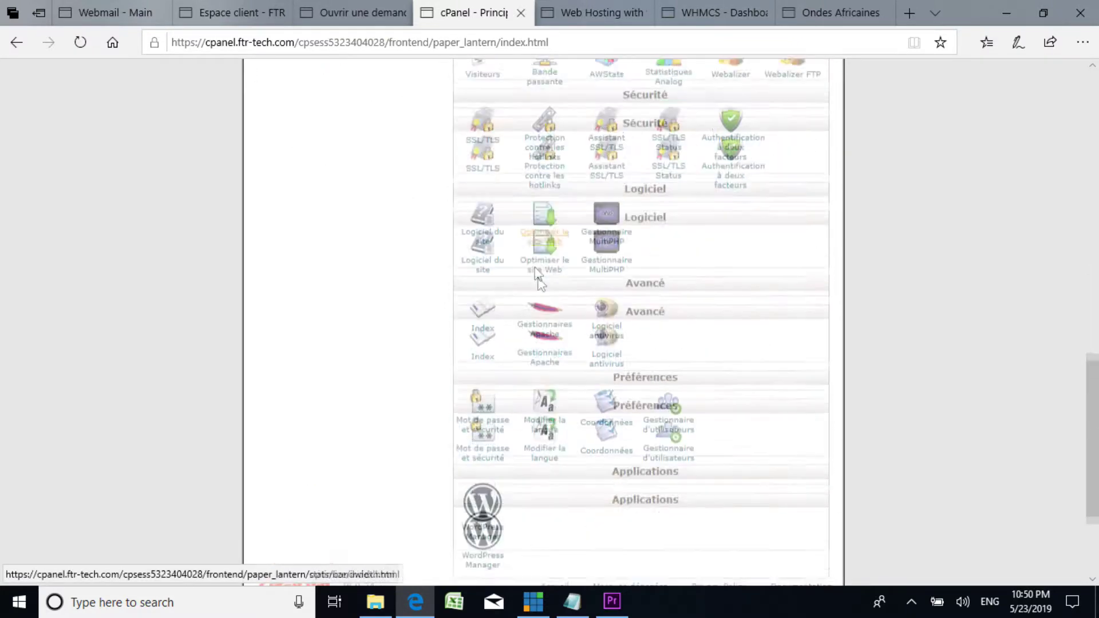
Step: Reload the FTR-TECH client area dashboard listing 1 service, 1 domain, 0 tickets and 0 invoices
left_click(571, 603)
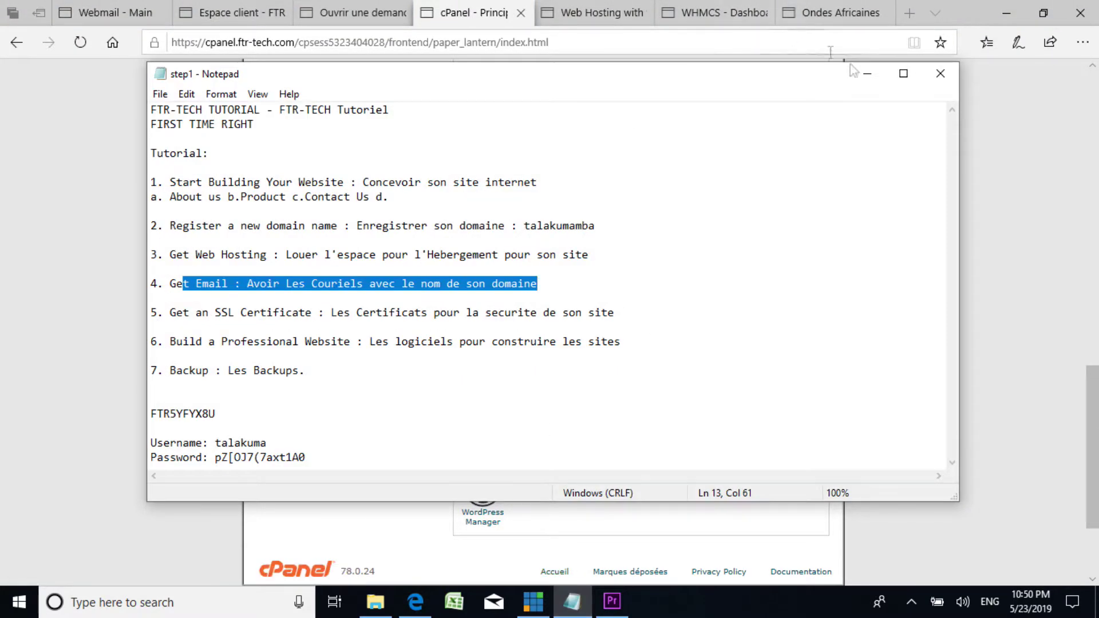
left_click(874, 75)
left_click(109, 12)
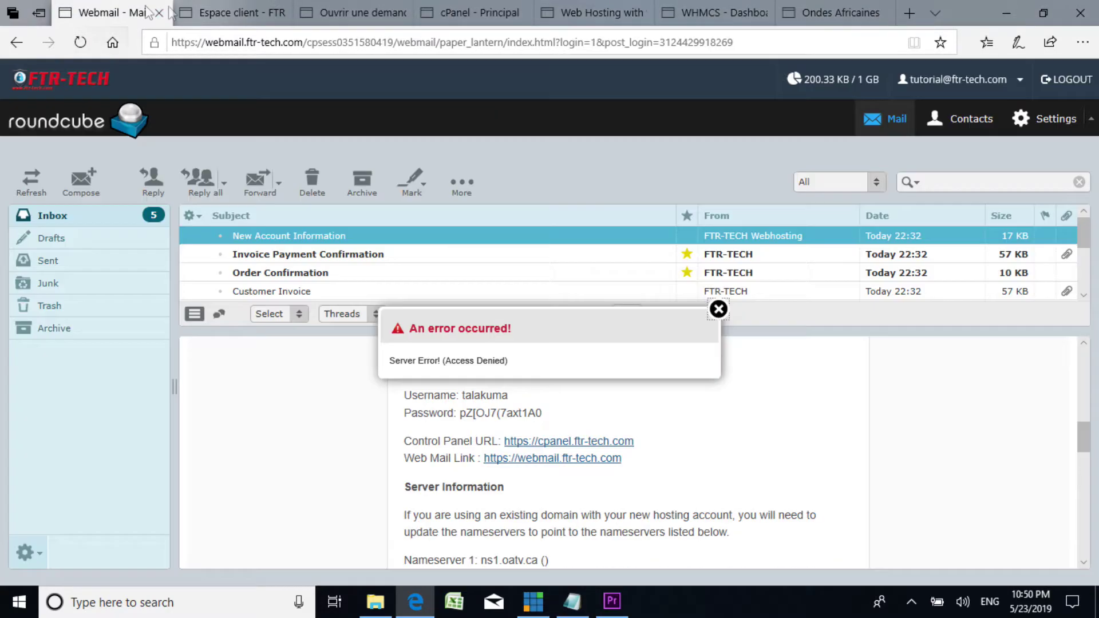
left_click(246, 12)
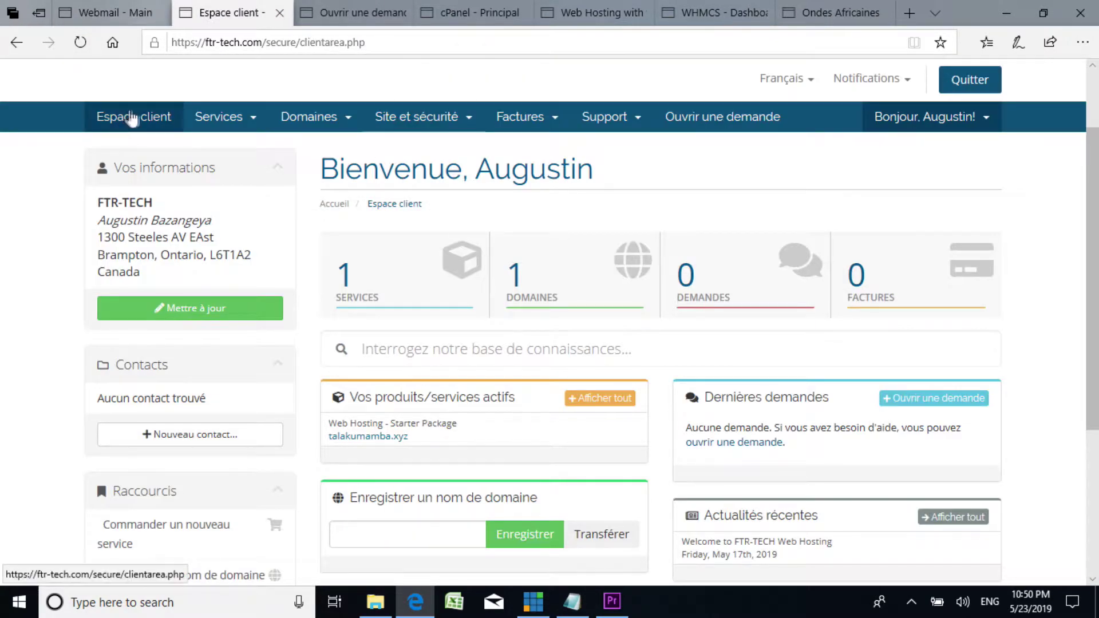
left_click(118, 125)
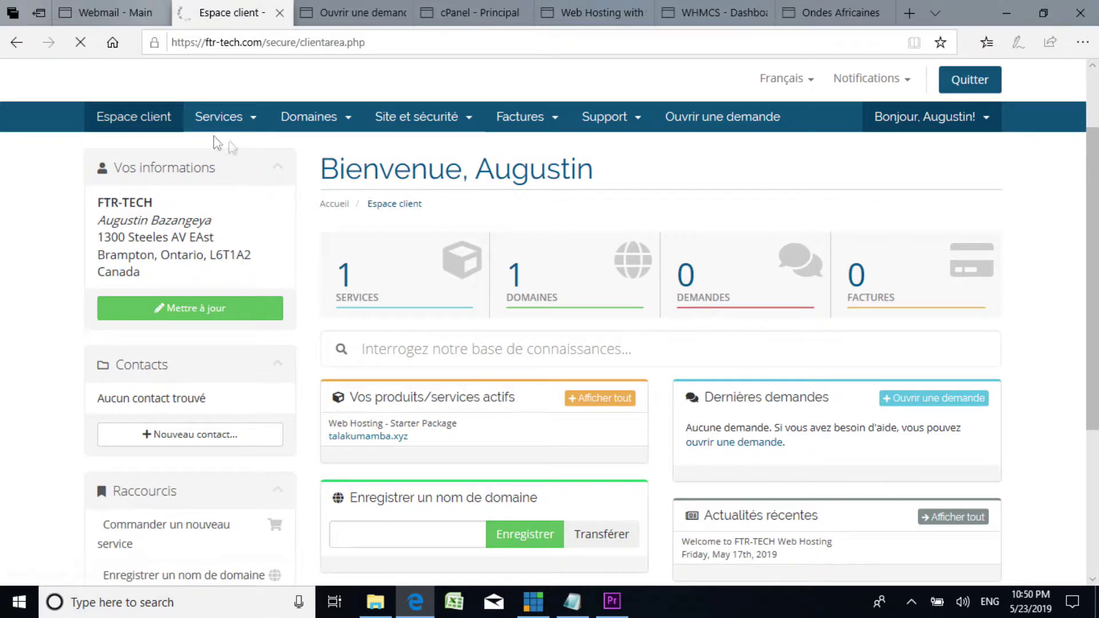
scroll(681, 309, "down", 3)
scroll(664, 297, "up", 2)
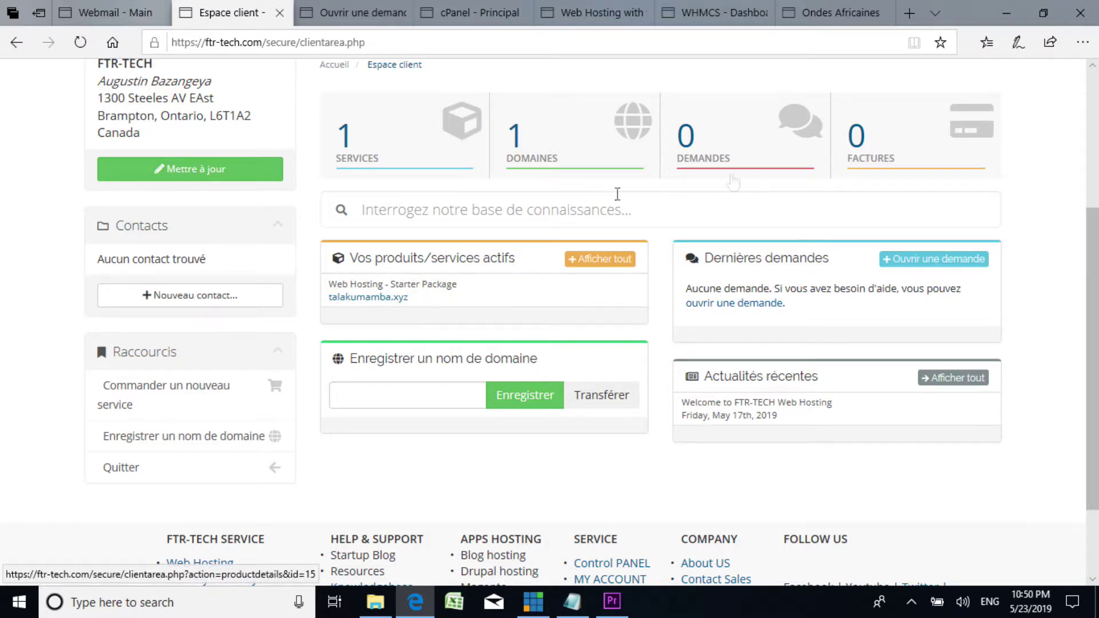
scroll(755, 206, "up", 4)
scroll(765, 216, "down", 3)
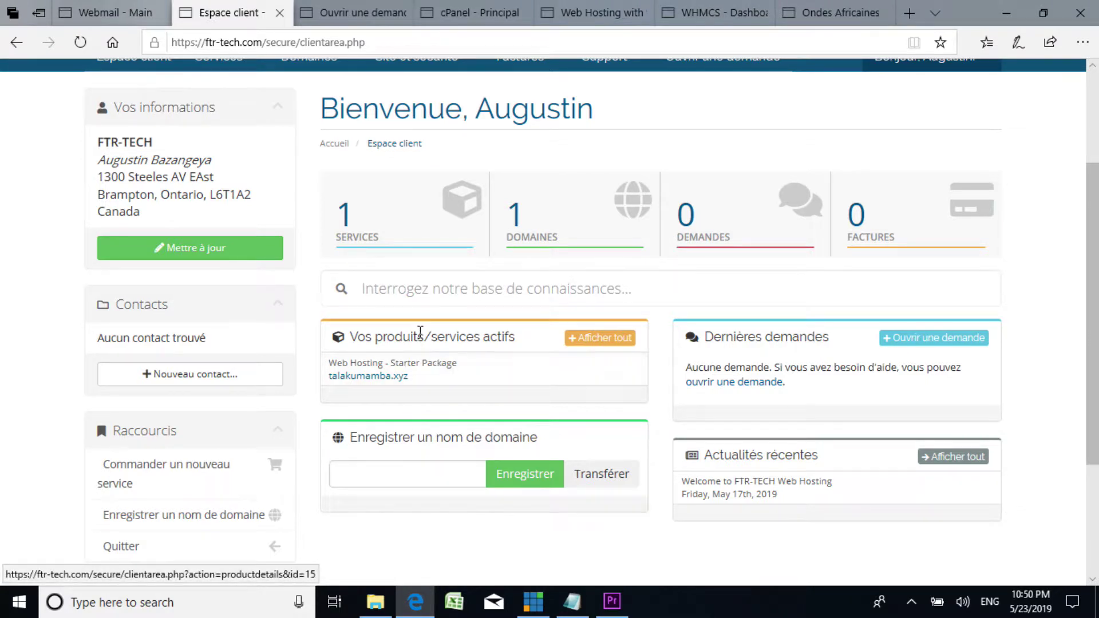
Step: Open the talakumamba.xyz Web Hosting - Starter Package service details
left_click(445, 369)
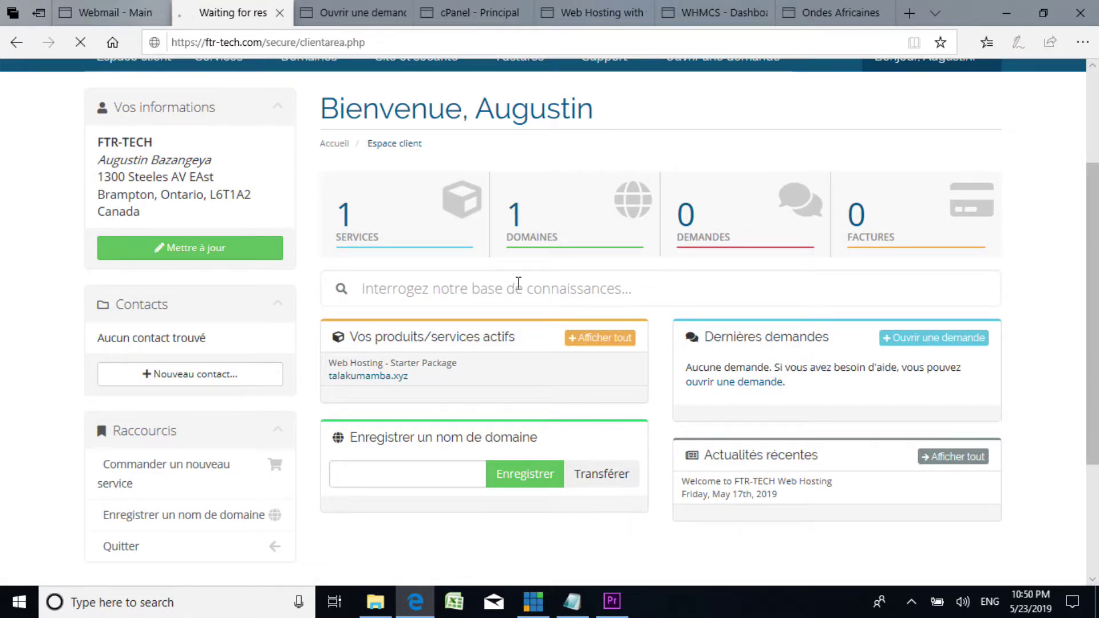
scroll(518, 283, "down", 3)
scroll(515, 289, "up", 3)
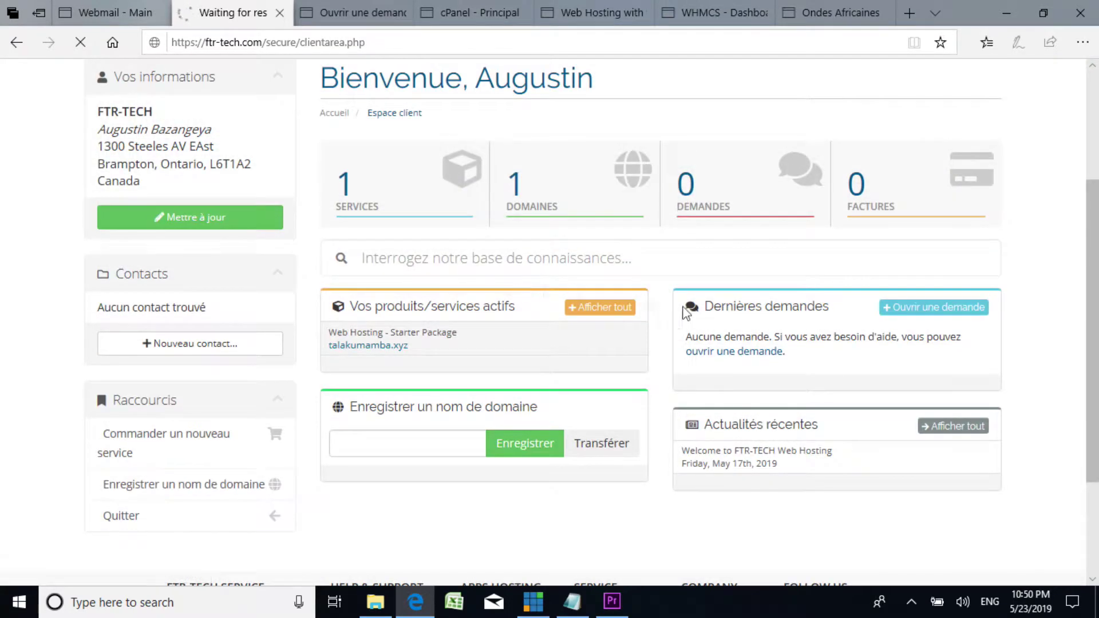
scroll(391, 261, "up", 3)
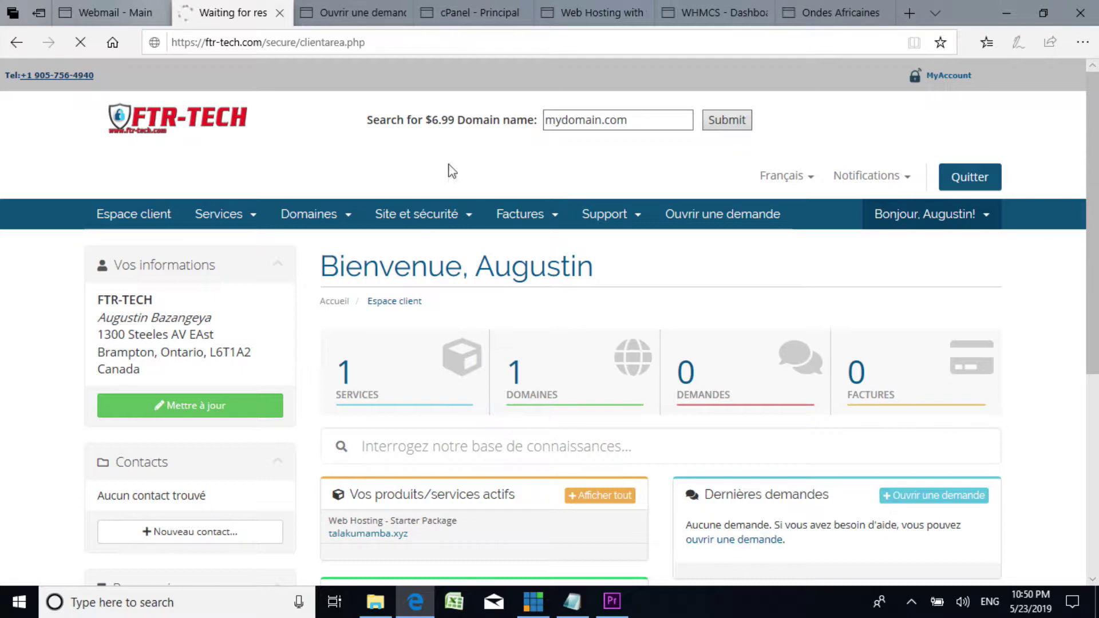
Step: Scroll through the Talakumamba.xyz Starter Package details page showing 0 M disk space and bandwidth used
scroll(650, 257, "down", 4)
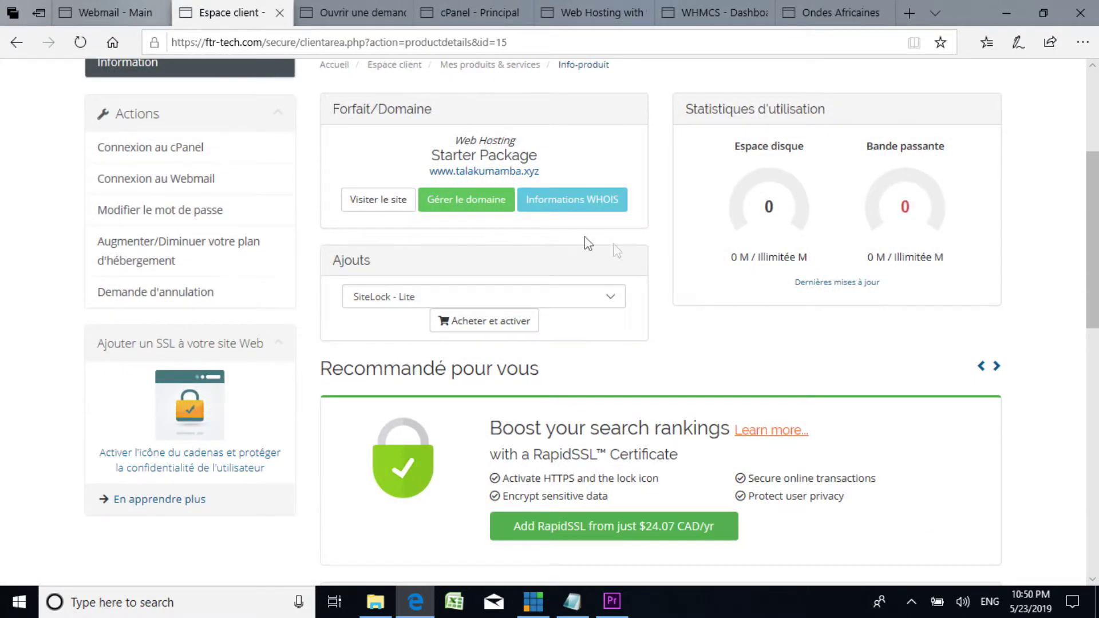
scroll(498, 245, "up", 1)
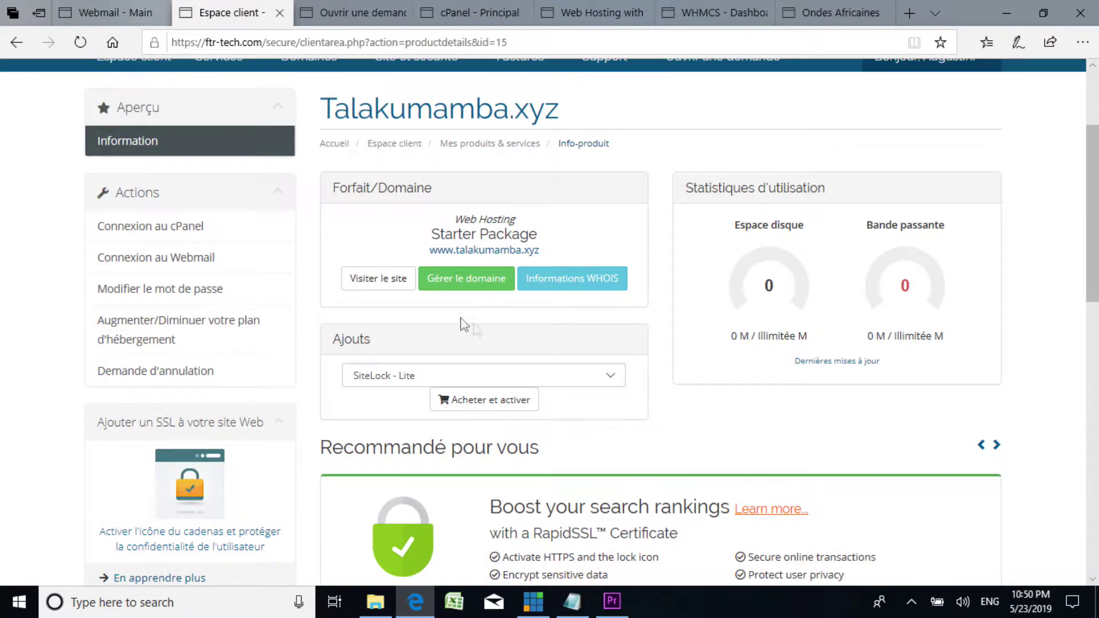
scroll(525, 312, "down", 4)
scroll(524, 311, "down", 2)
scroll(525, 312, "up", 3)
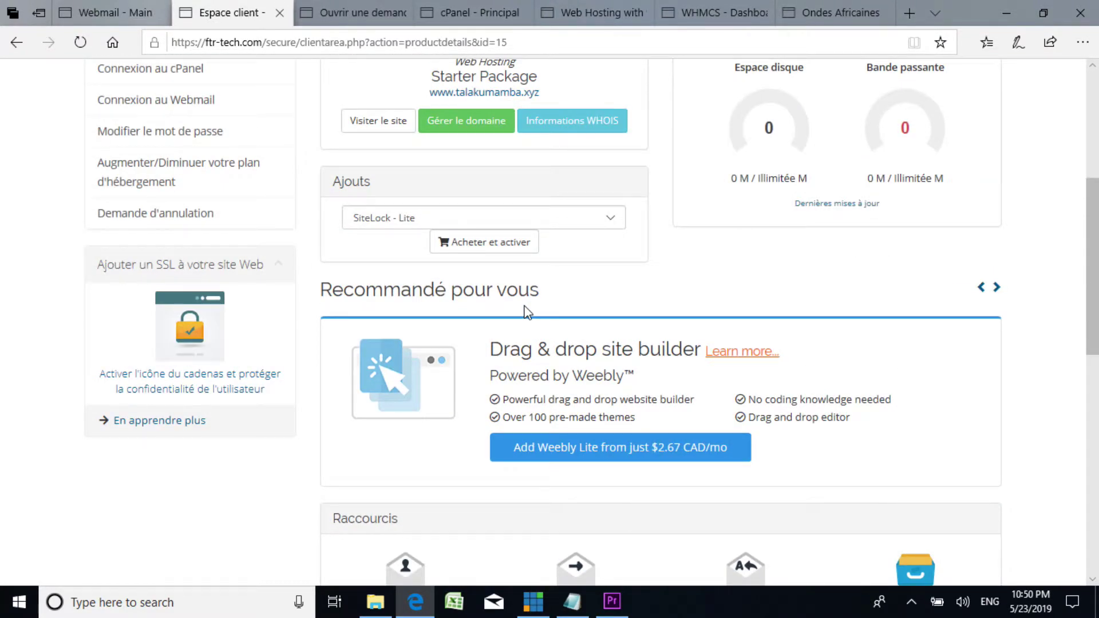
scroll(525, 312, "down", 6)
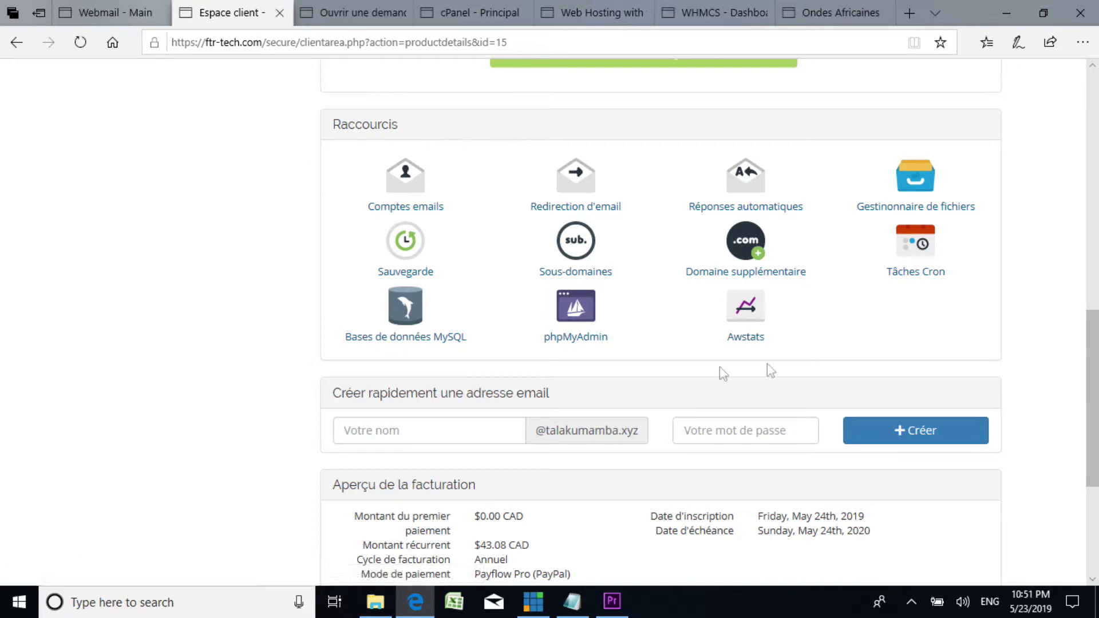
scroll(603, 319, "down", 4)
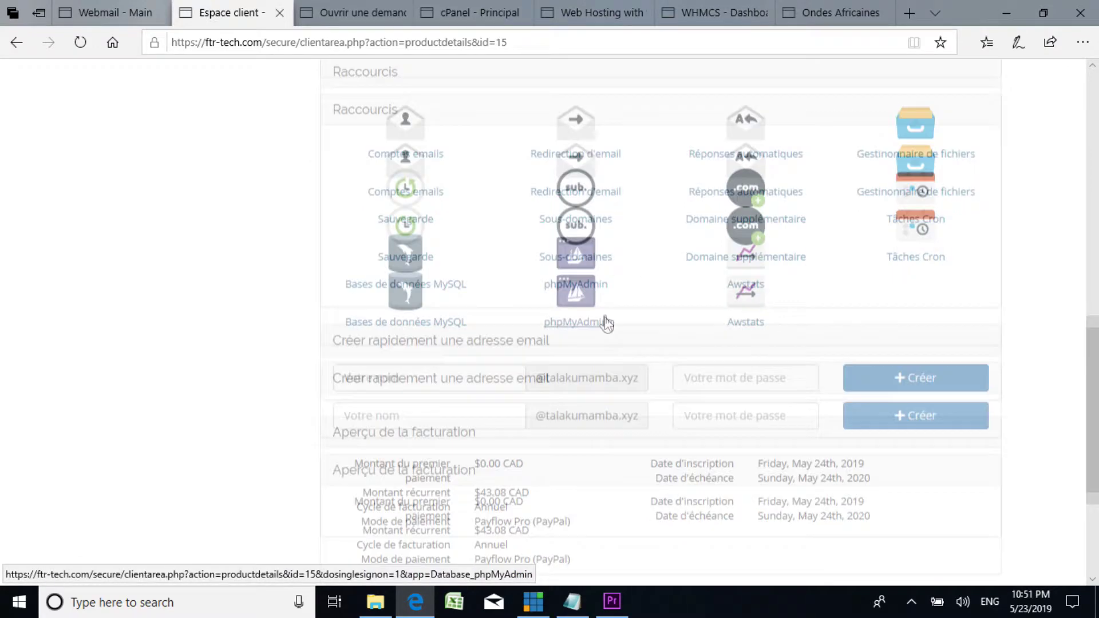
scroll(604, 319, "up", 5)
scroll(605, 318, "up", 4)
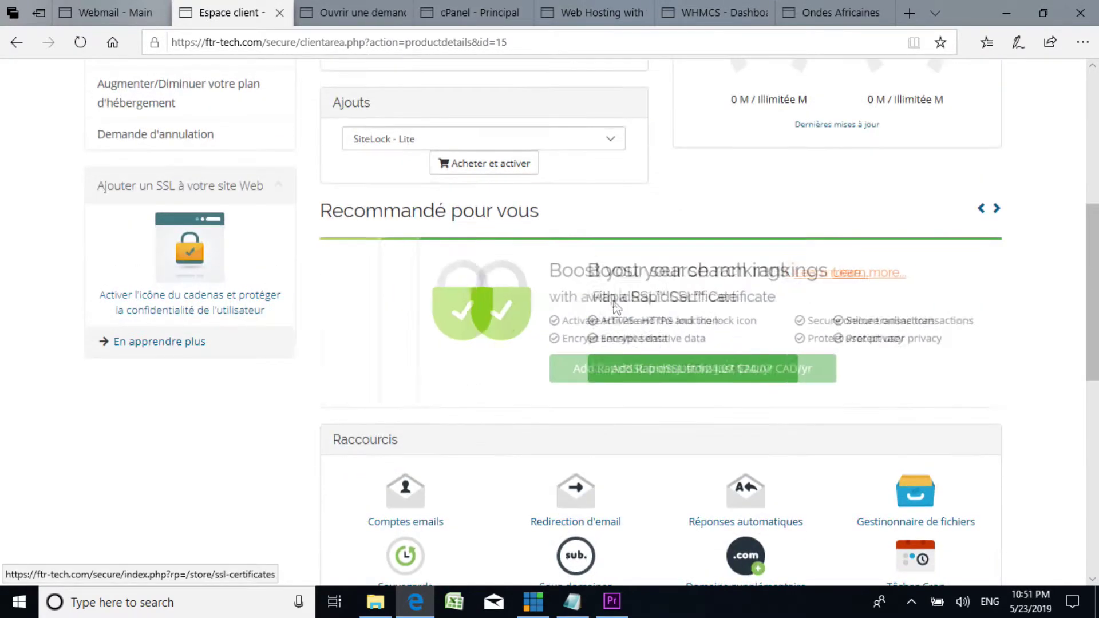
scroll(449, 257, "up", 1)
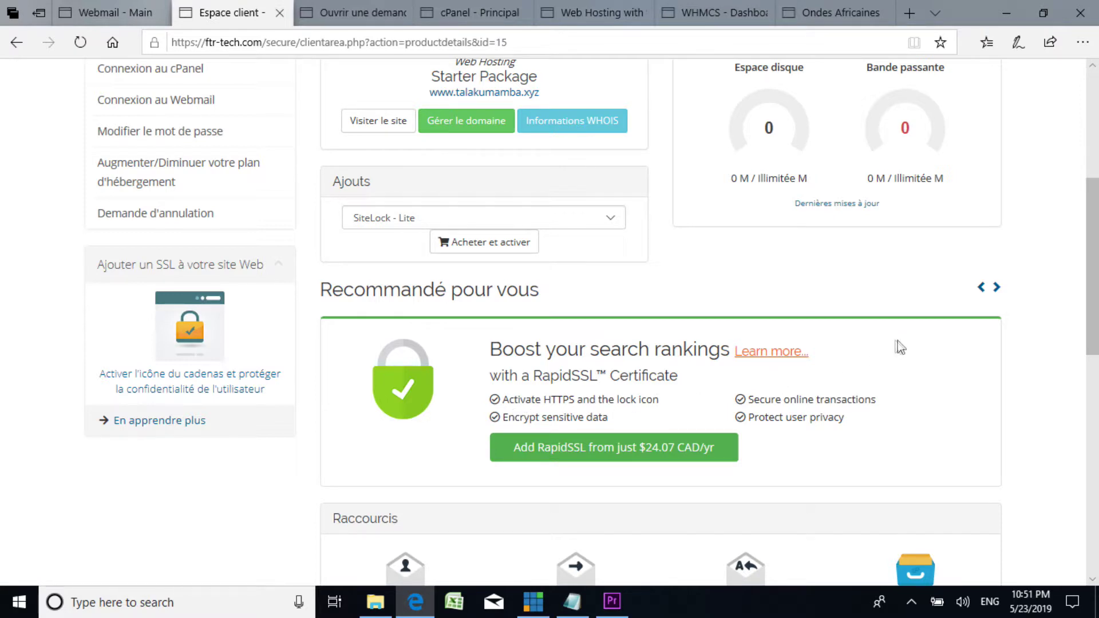
Step: Advance the Recommandé pour vous carousel to the next add-on offer and return to the top
left_click(996, 287)
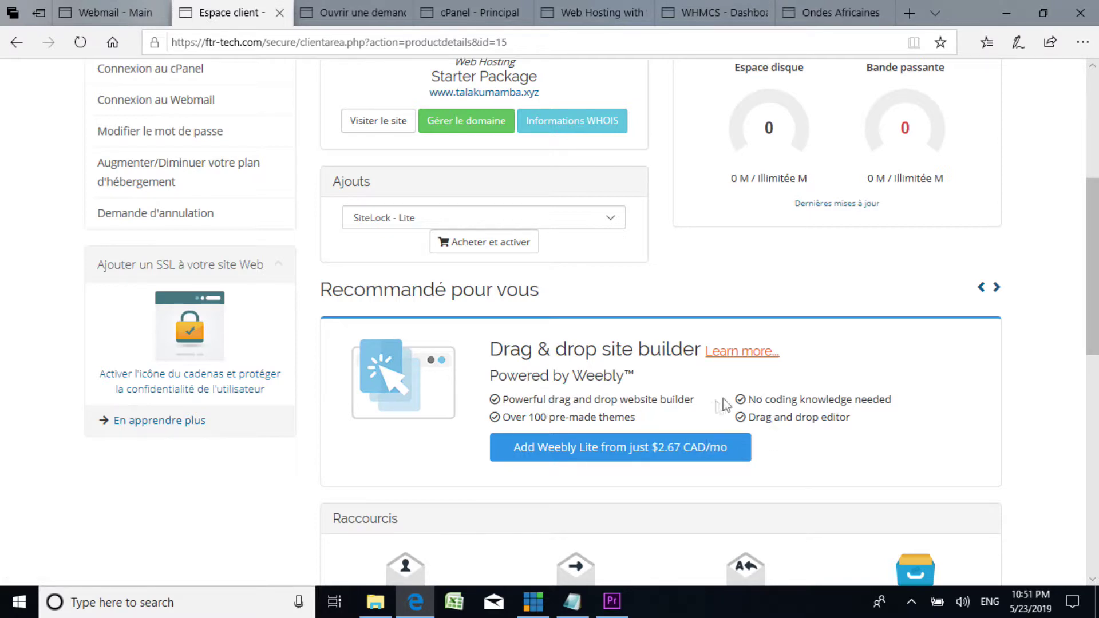
scroll(580, 304, "up", 5)
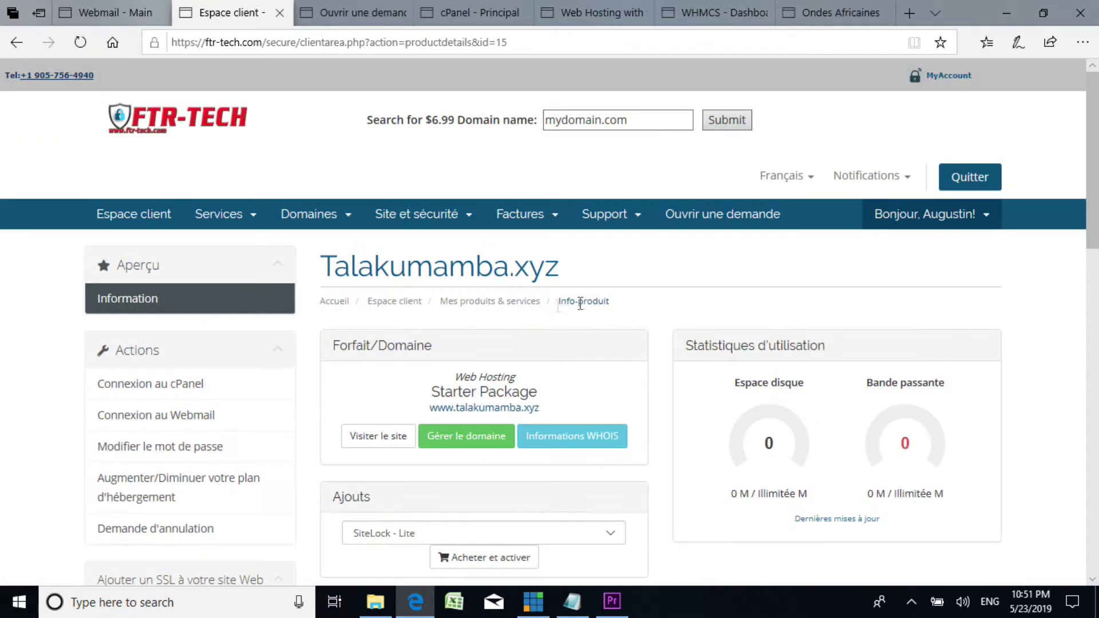
scroll(538, 311, "down", 7)
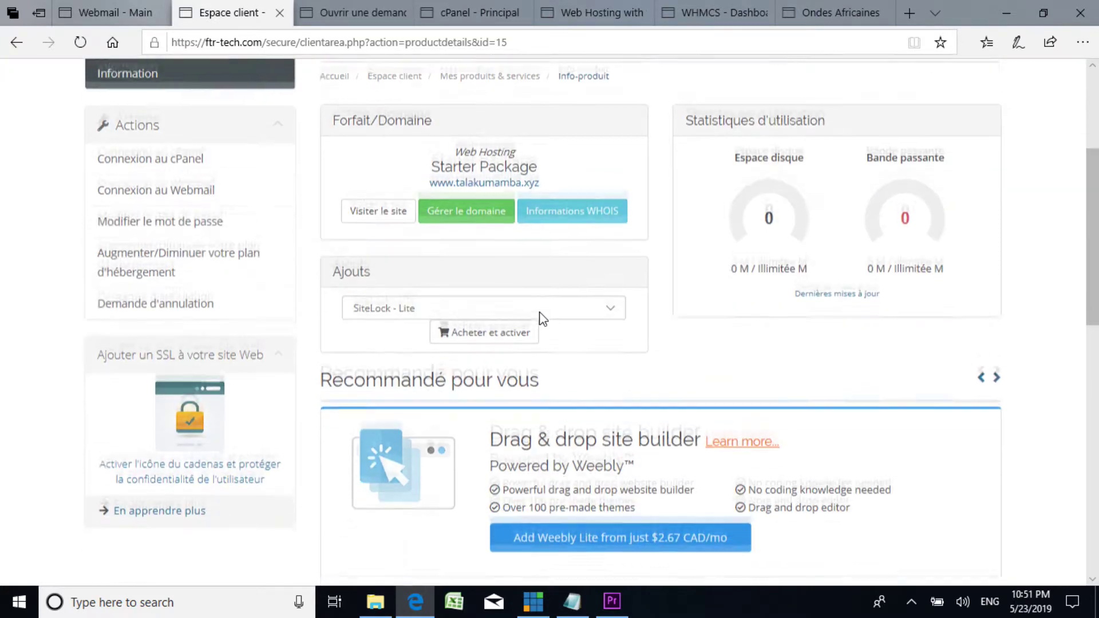
scroll(539, 318, "up", 7)
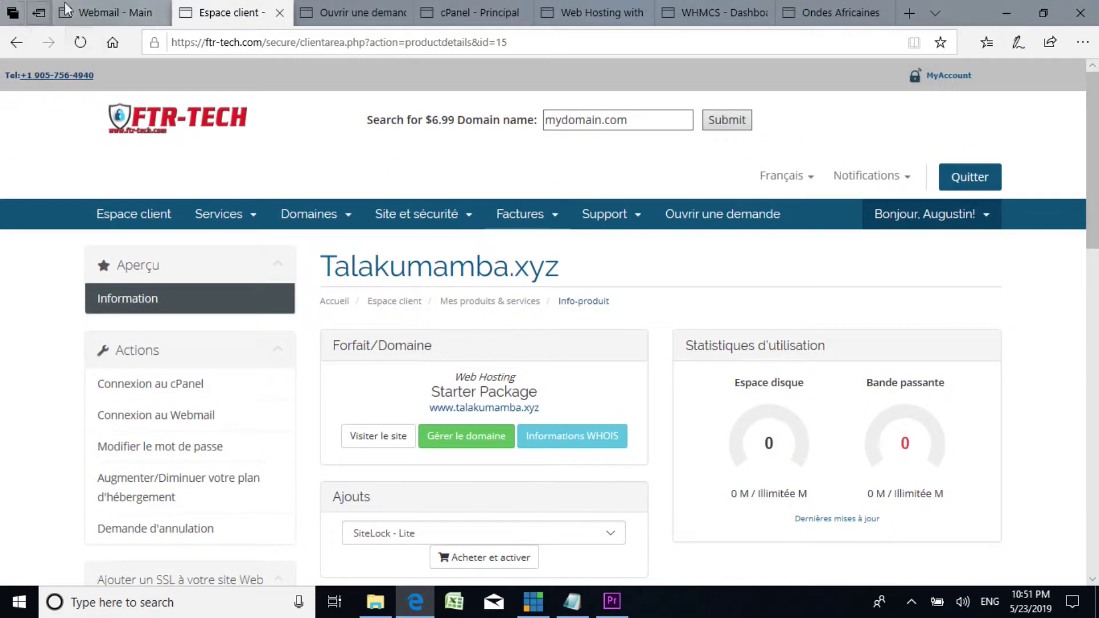
Step: Highlight the SSL certificate step (line 5) in the Notepad checklist and minimize Notepad
left_click(573, 602)
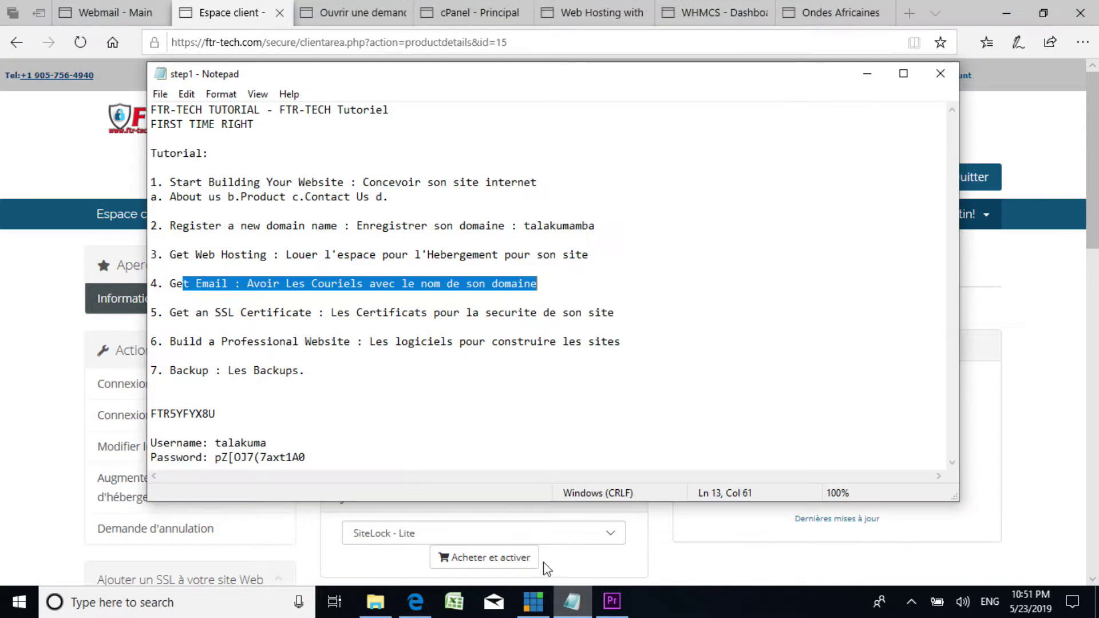
left_click_drag(154, 312, 622, 308)
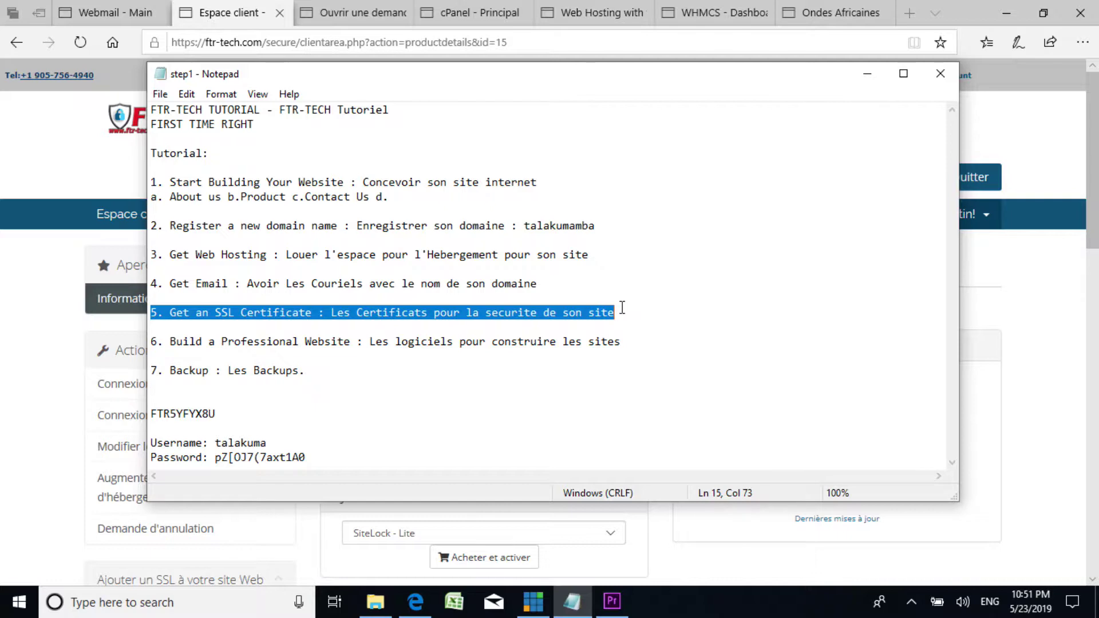
left_click(867, 73)
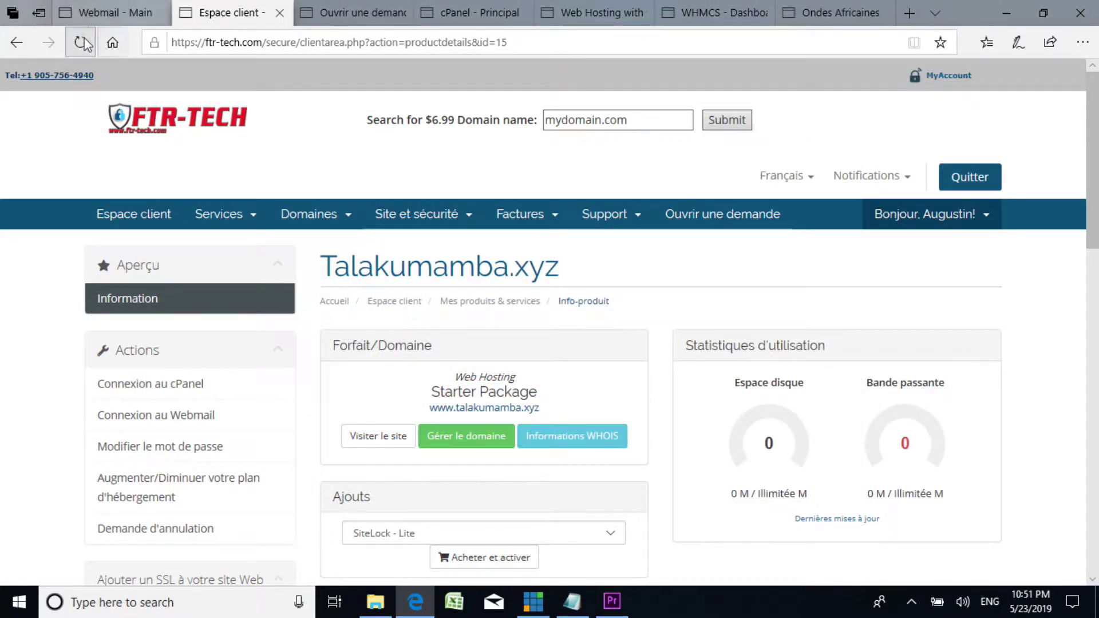
Step: Move across the Webmail, cPanel and Espace client tabs to FTR-TECH's Fast Web Hosting Service page
left_click(120, 16)
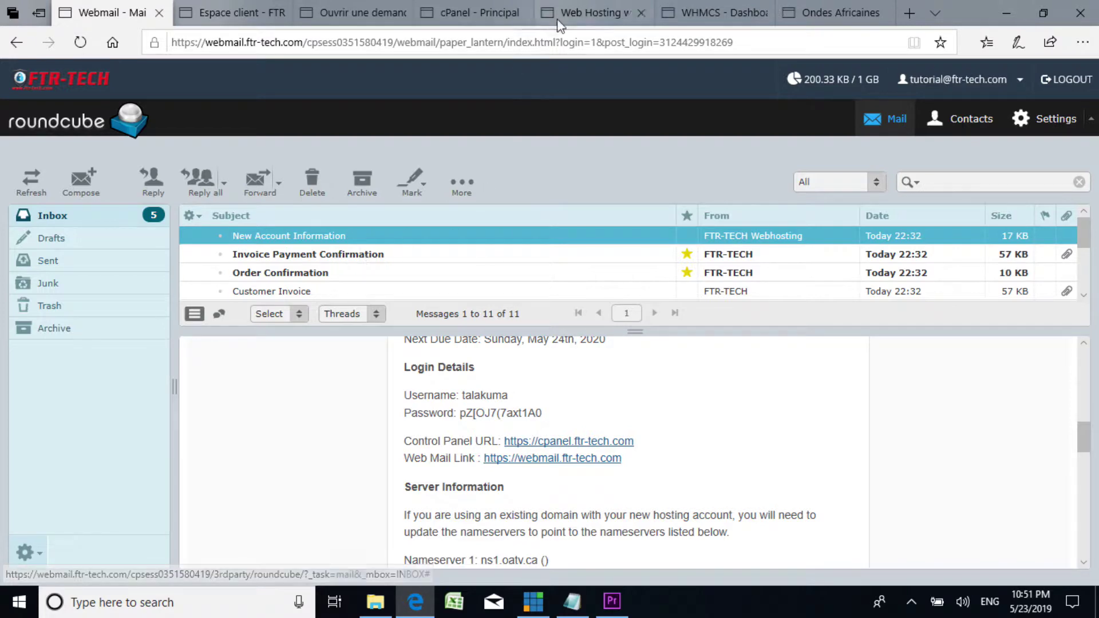
left_click(458, 14)
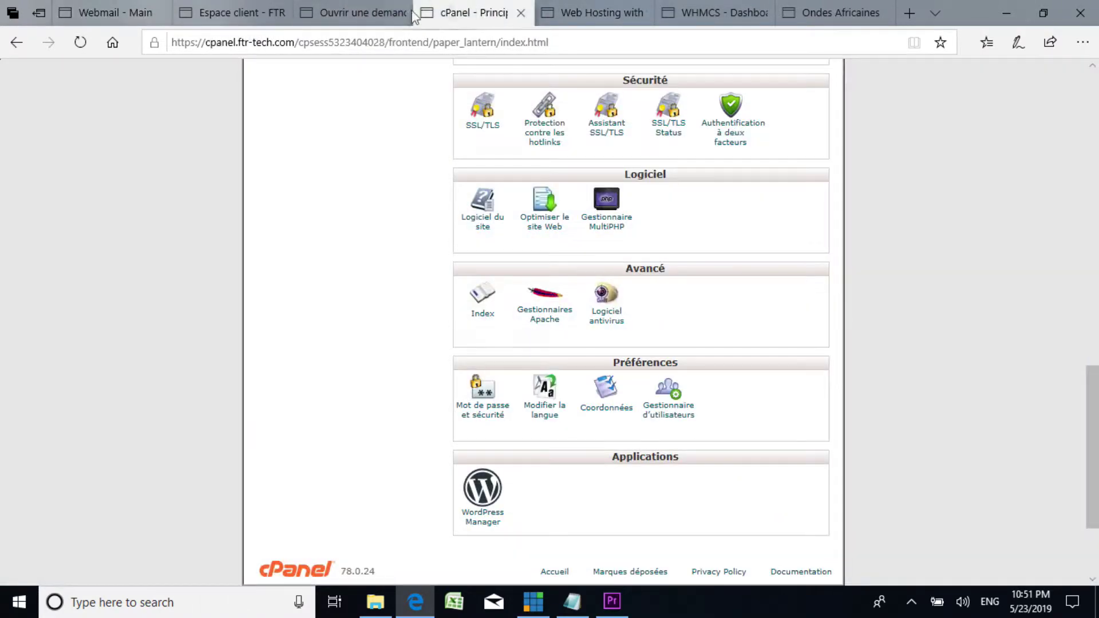
left_click(257, 16)
left_click(585, 7)
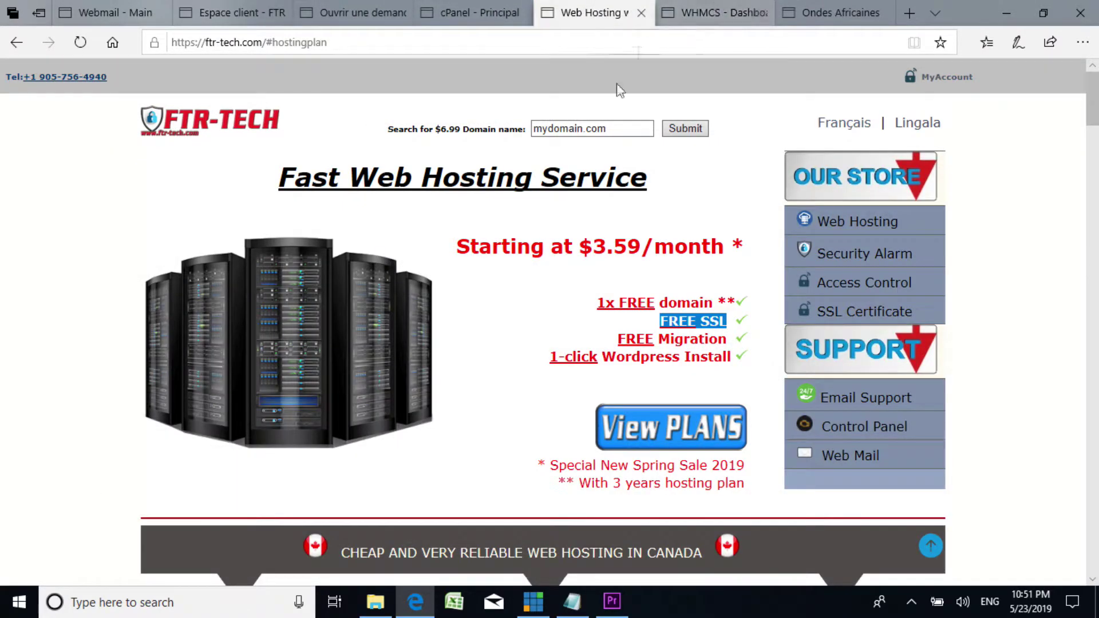
scroll(430, 175, "down", 2)
scroll(574, 188, "up", 2)
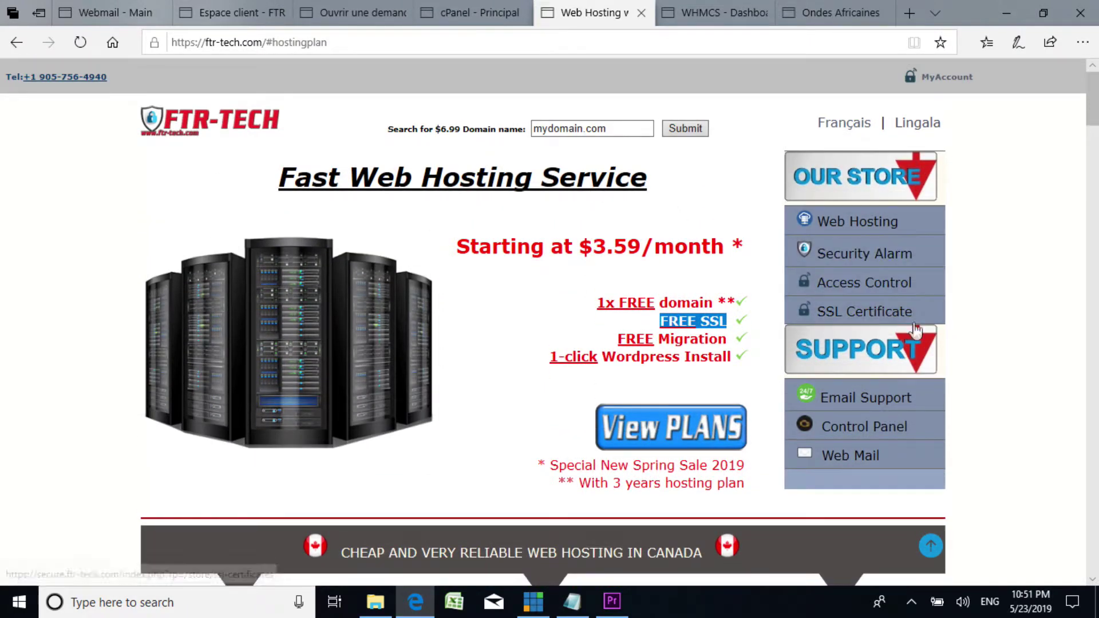
left_click(567, 295)
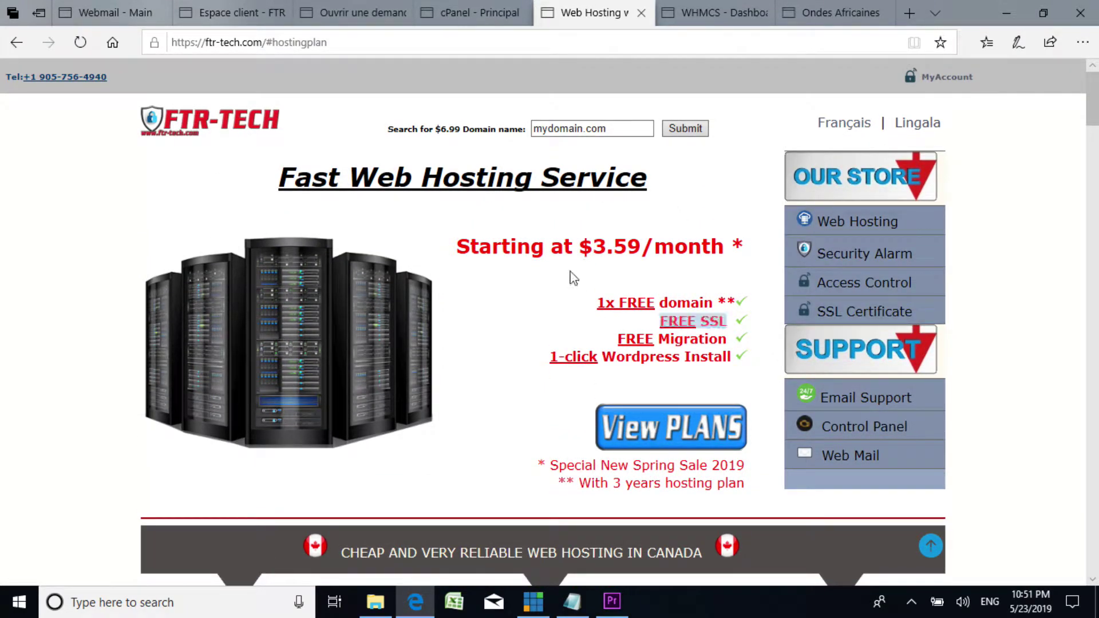
scroll(559, 282, "down", 5)
scroll(547, 284, "down", 5)
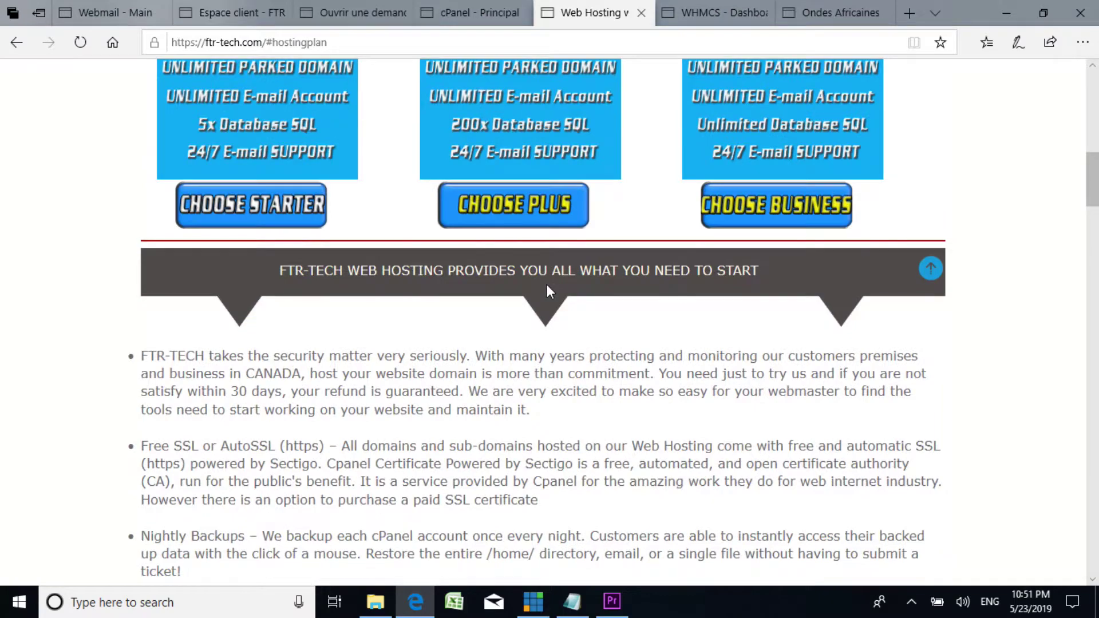
scroll(547, 282, "up", 10)
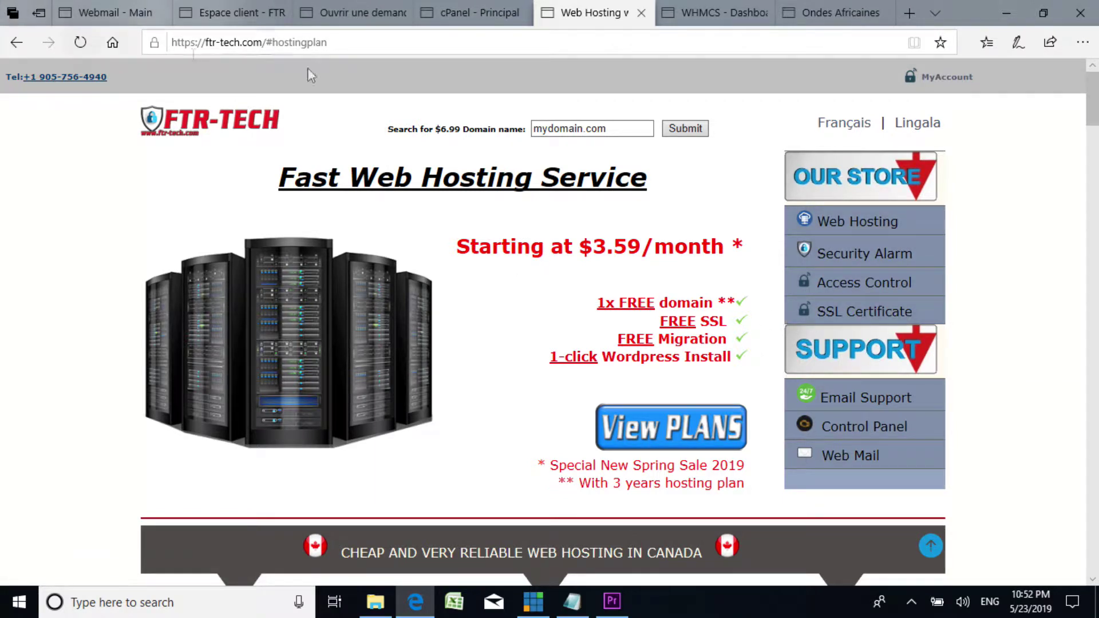
left_click(845, 323)
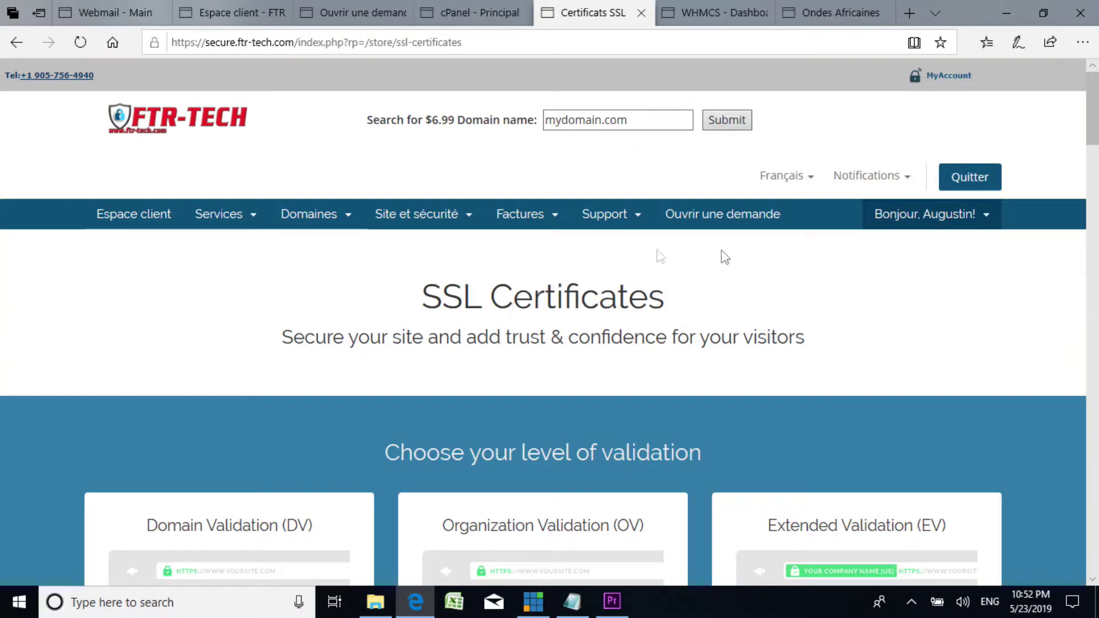
scroll(687, 261, "down", 5)
scroll(702, 263, "up", 3)
scroll(704, 266, "down", 4)
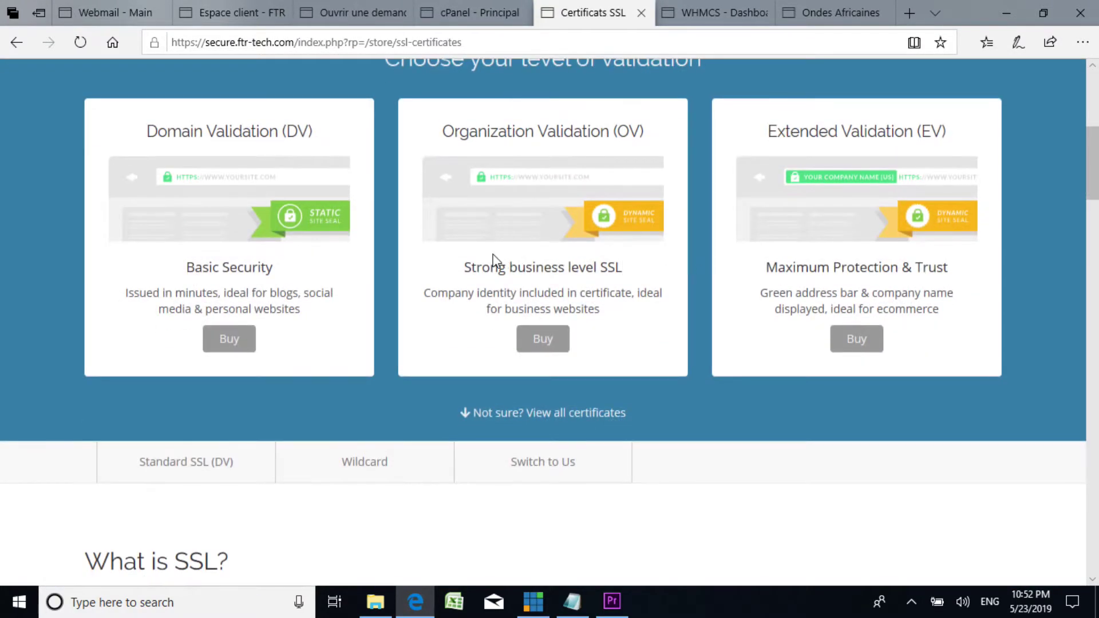
scroll(490, 265, "up", 3)
scroll(360, 303, "down", 3)
scroll(499, 309, "up", 2)
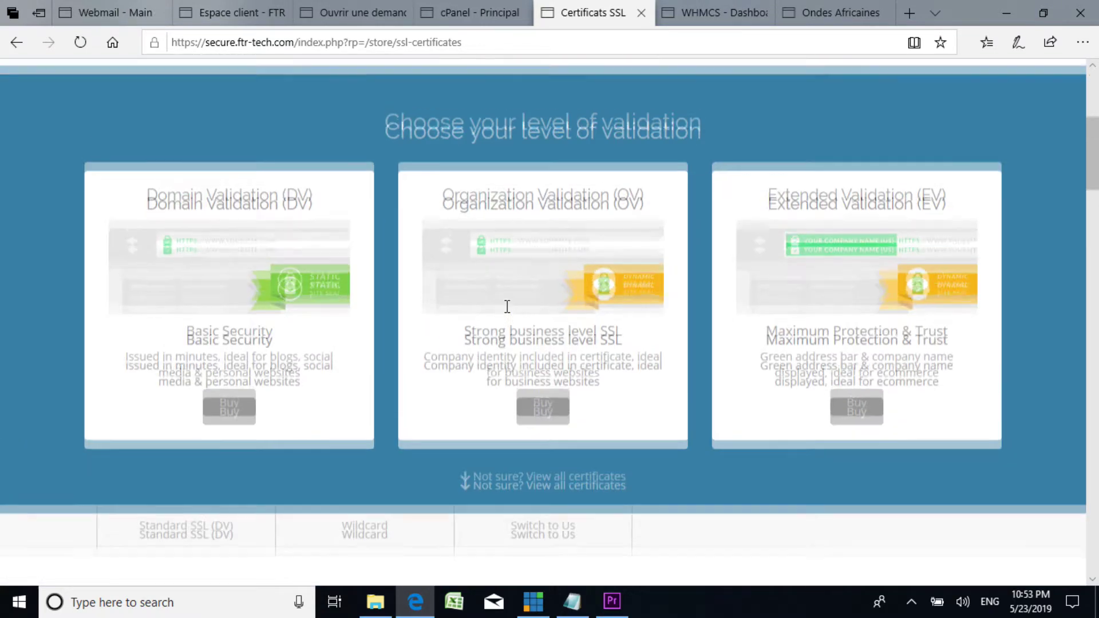
scroll(498, 309, "down", 2)
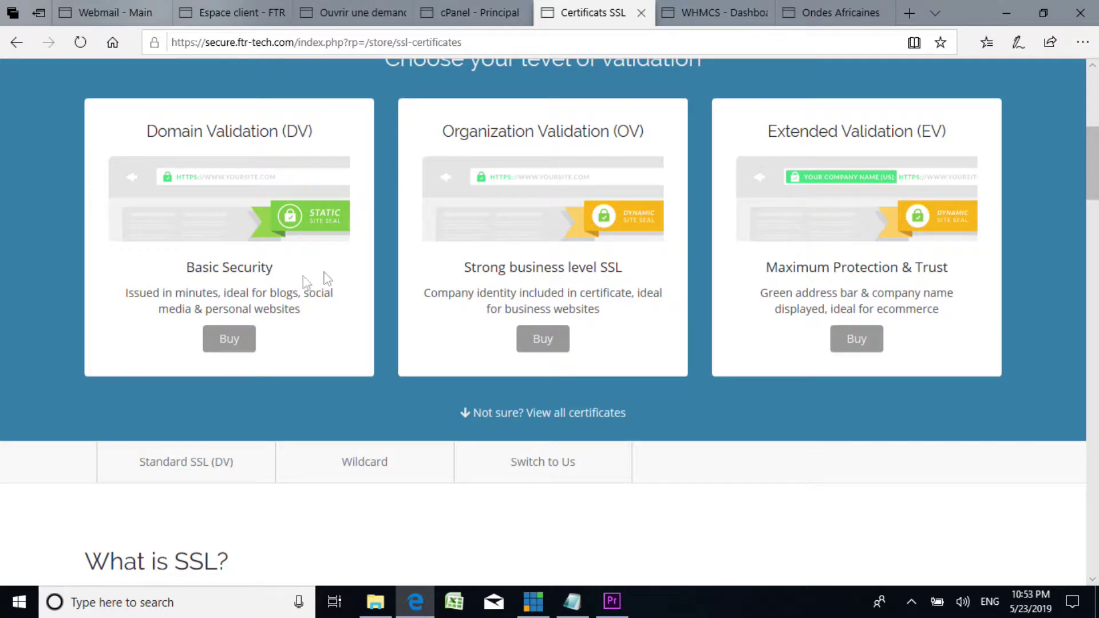
scroll(304, 282, "up", 3)
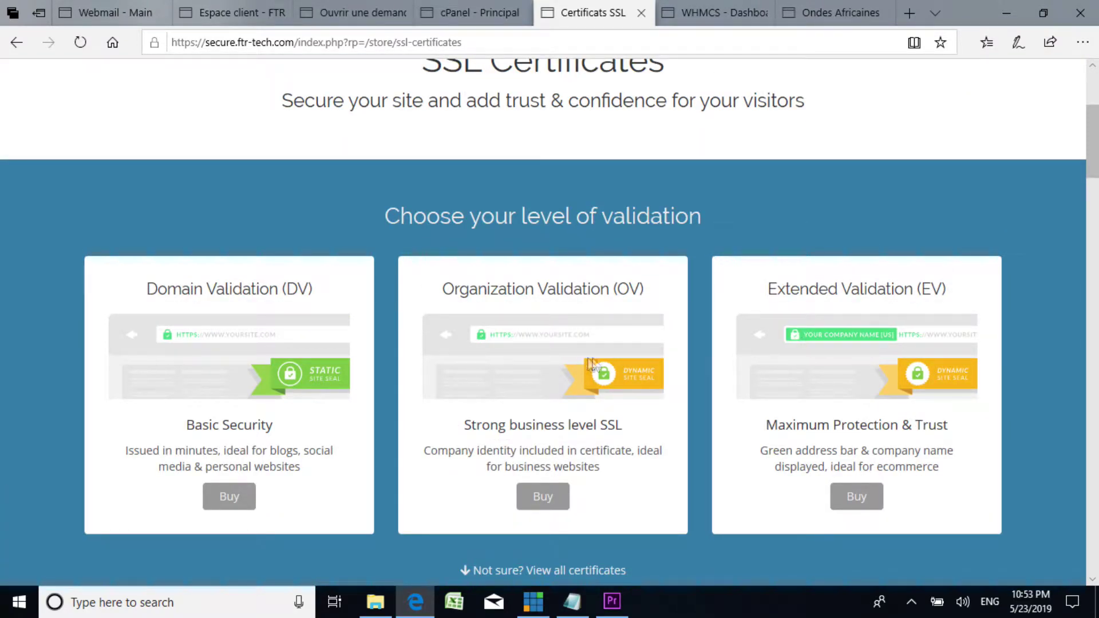
scroll(615, 363, "down", 7)
scroll(354, 350, "up", 5)
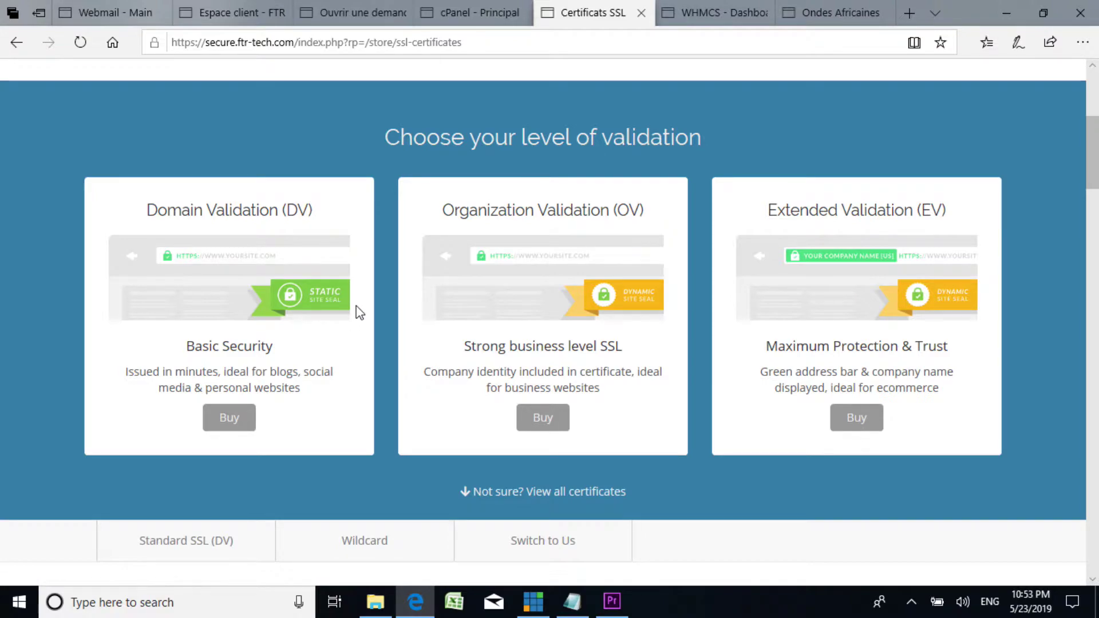
scroll(653, 366, "down", 5)
scroll(651, 371, "up", 3)
scroll(648, 369, "down", 3)
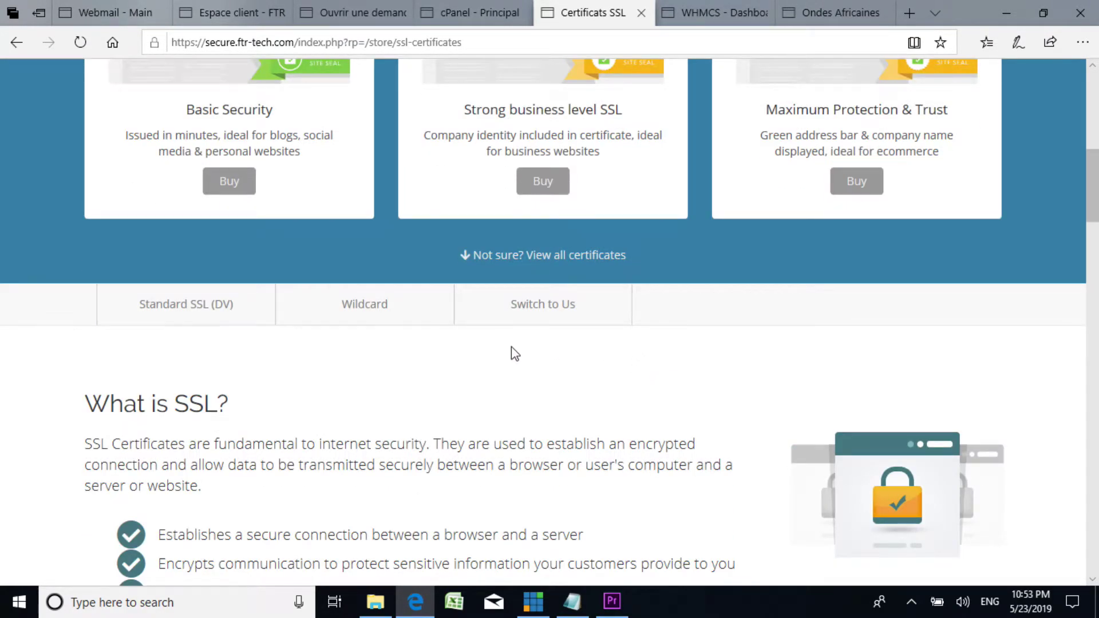
scroll(513, 349, "down", 1)
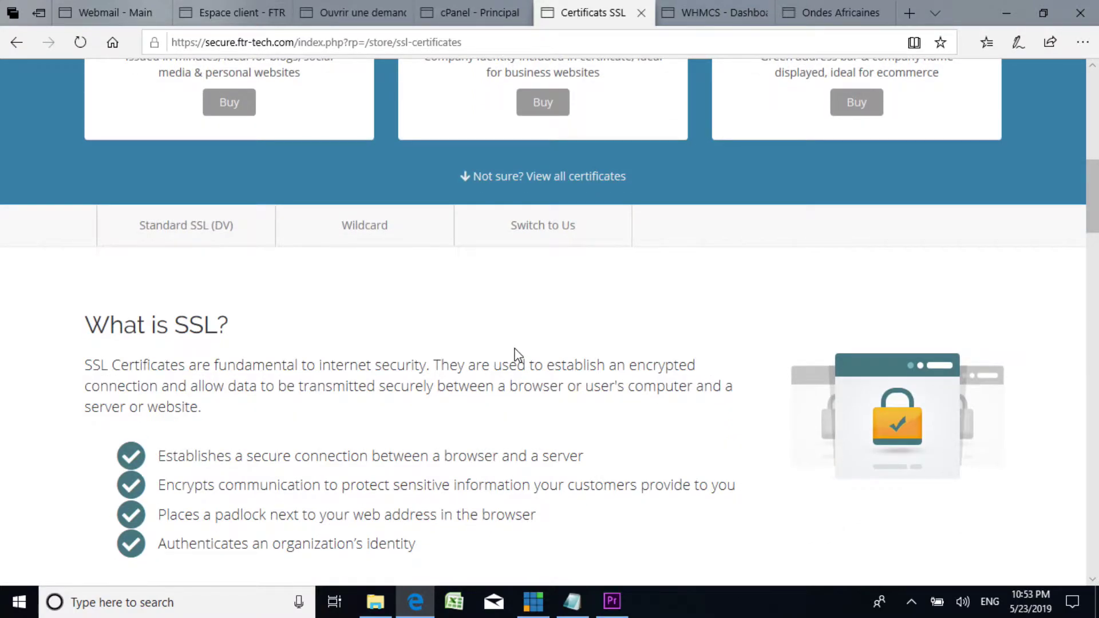
scroll(520, 355, "up", 6)
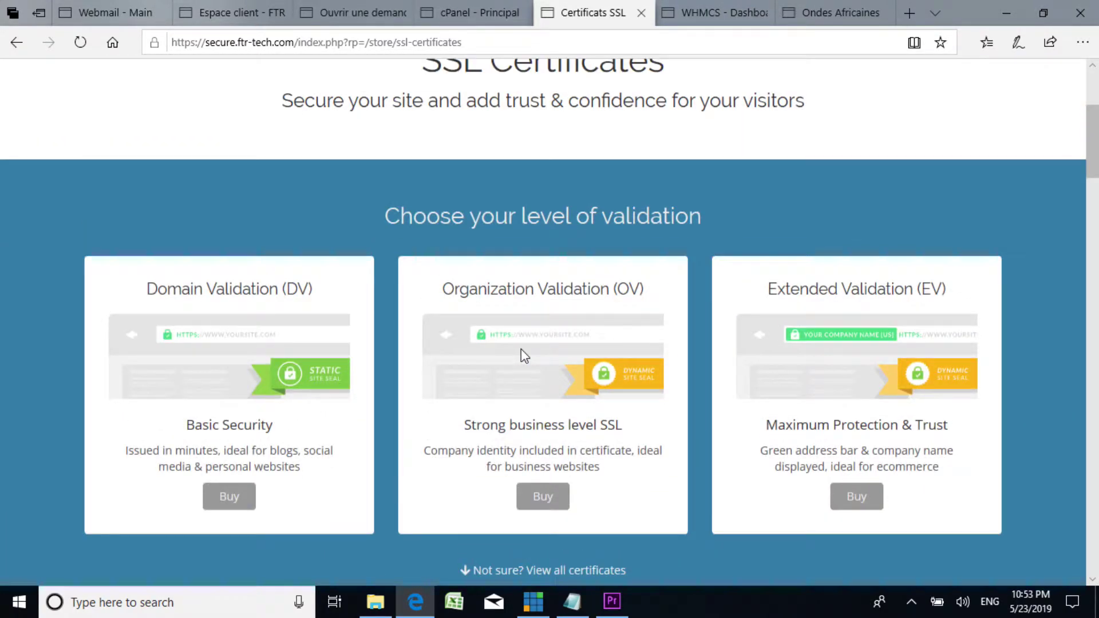
scroll(520, 349, "down", 3)
scroll(521, 349, "up", 3)
scroll(521, 348, "down", 2)
scroll(523, 360, "down", 2)
scroll(522, 361, "up", 3)
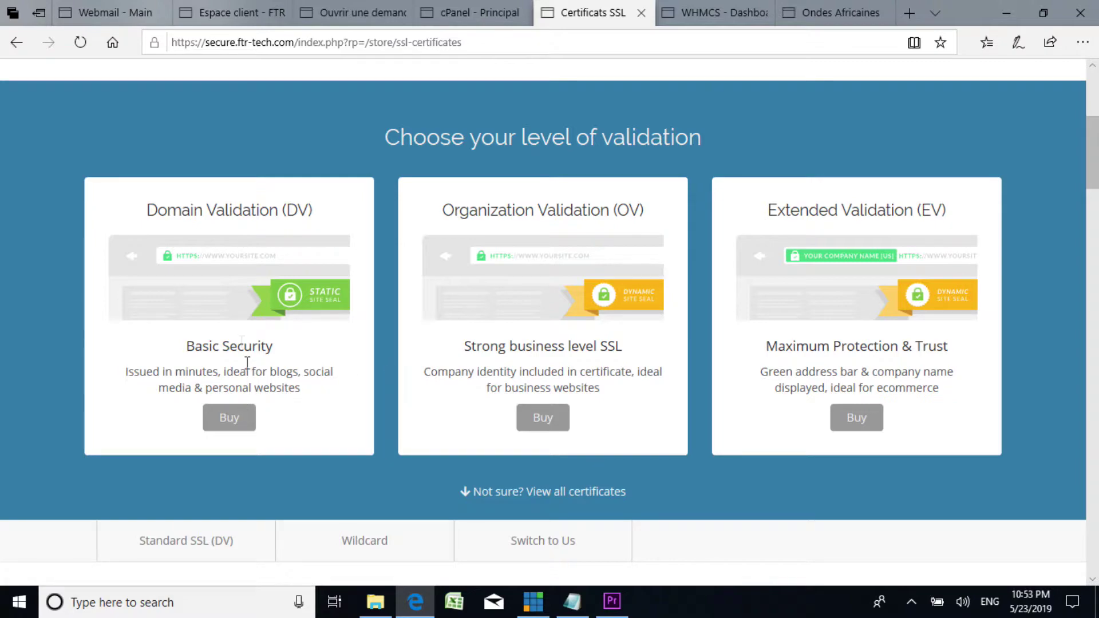
scroll(218, 309, "up", 4)
scroll(231, 357, "down", 15)
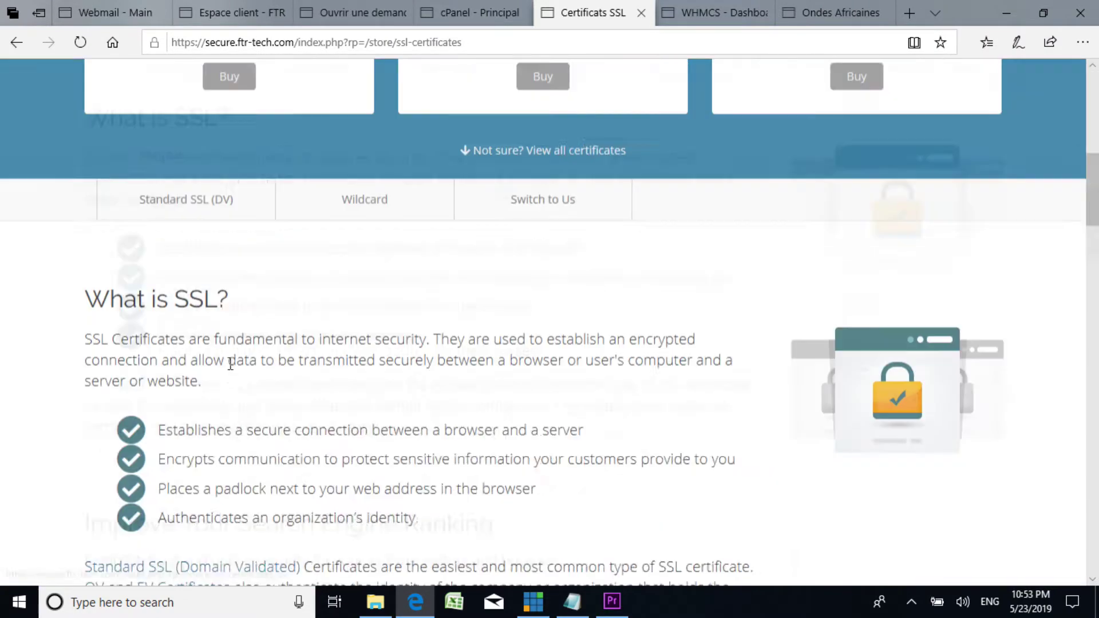
scroll(403, 342, "up", 10)
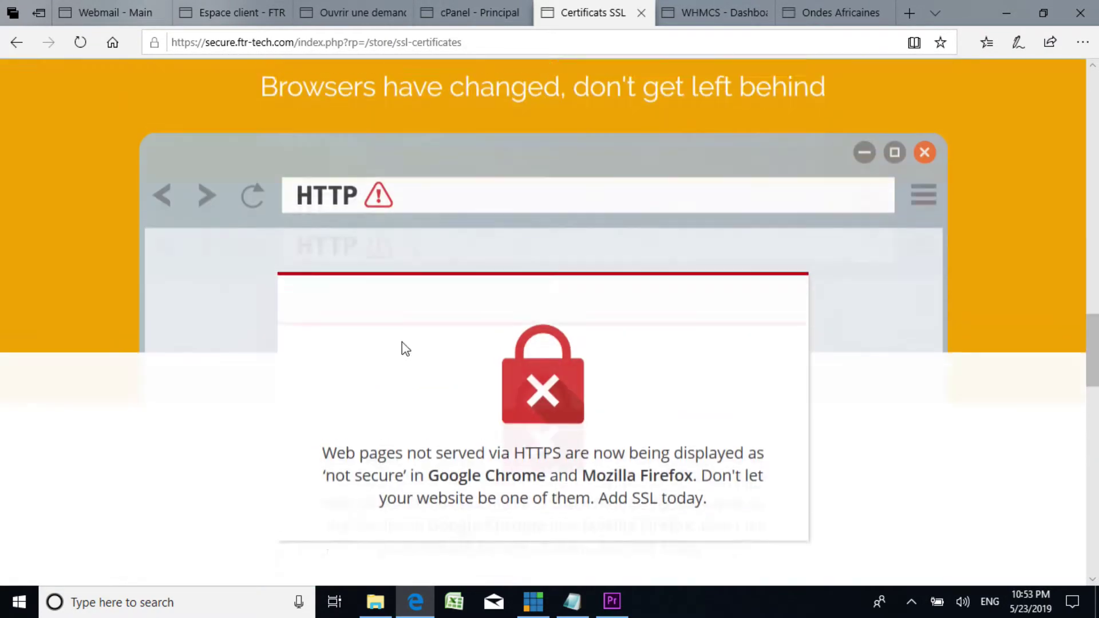
scroll(369, 324, "up", 7)
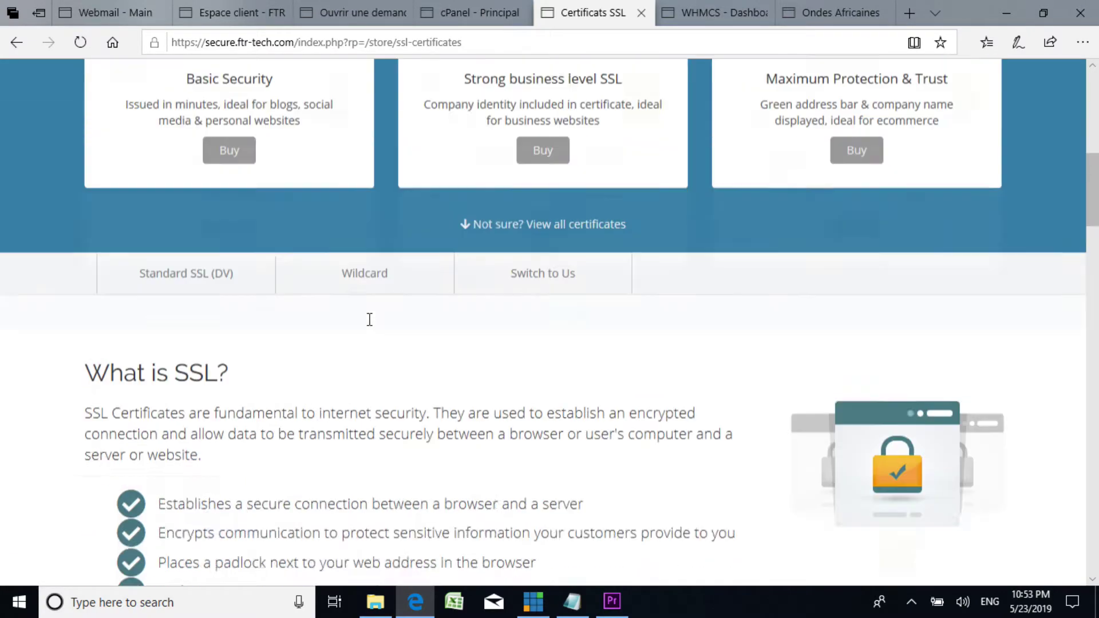
scroll(370, 326, "down", 6)
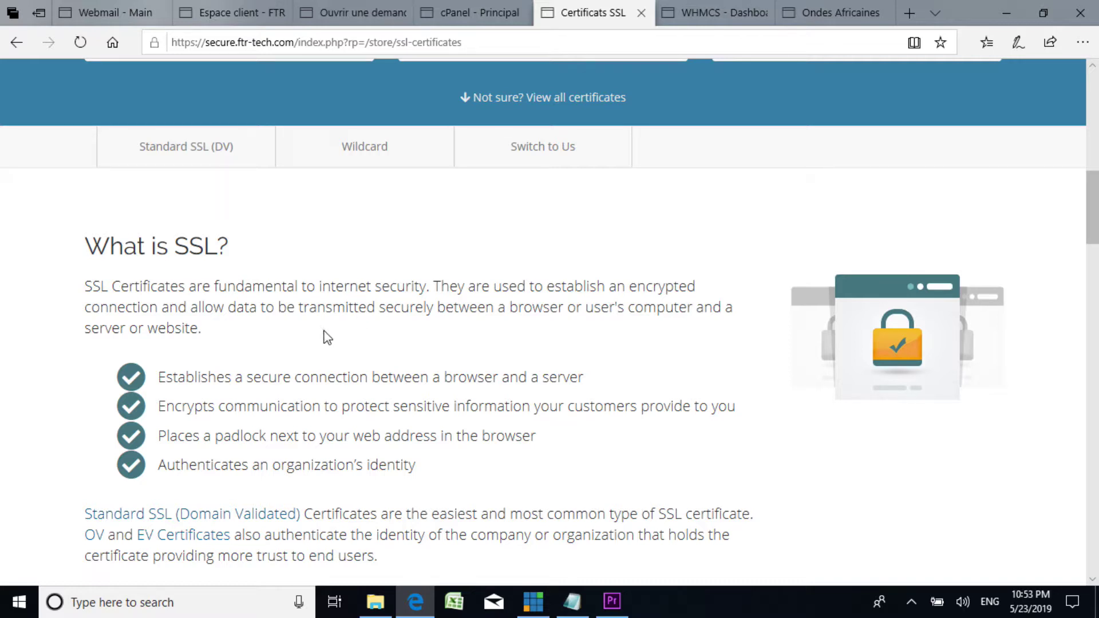
scroll(324, 336, "up", 5)
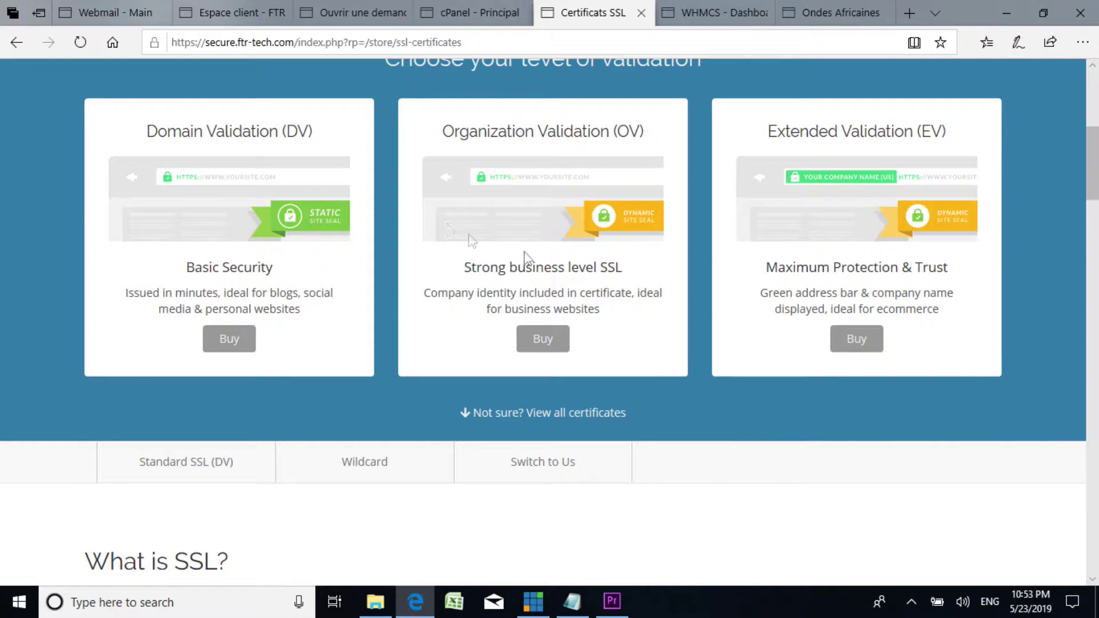
scroll(613, 272, "up", 3)
scroll(614, 274, "down", 5)
scroll(613, 274, "up", 4)
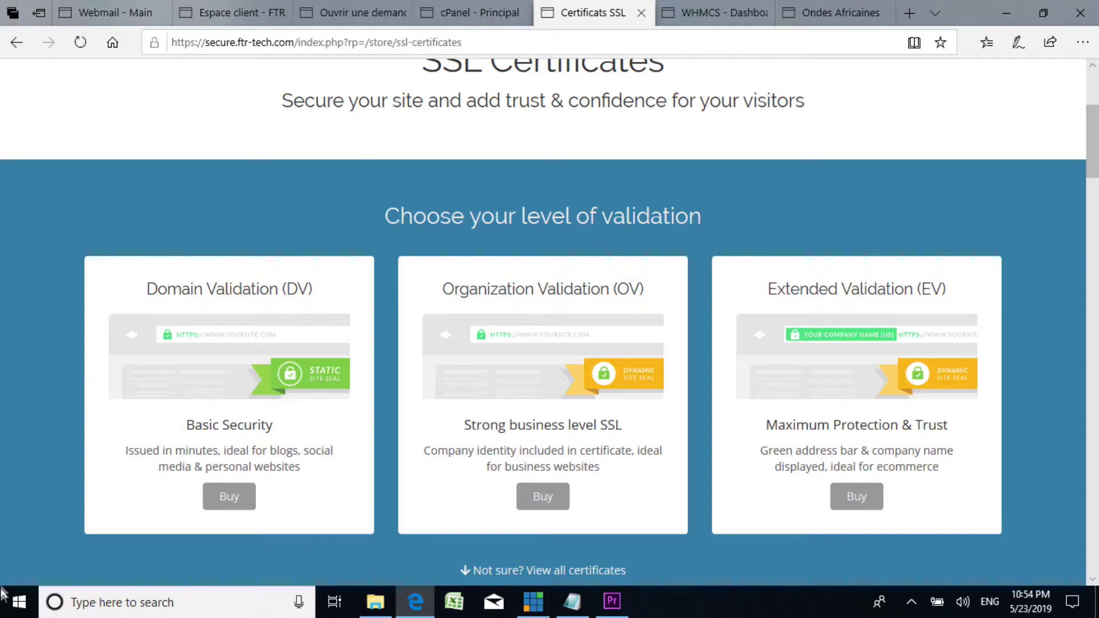
Step: Glance at the webmail and support ticket tabs, then return to the Talakumamba.xyz Starter Package details page
left_click(106, 13)
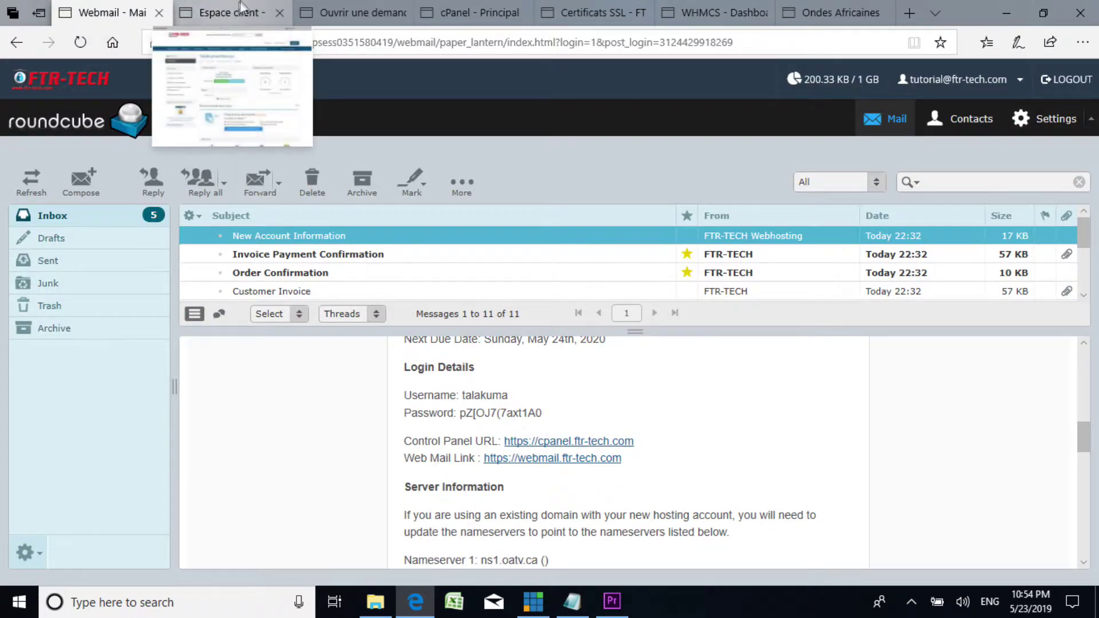
left_click(229, 14)
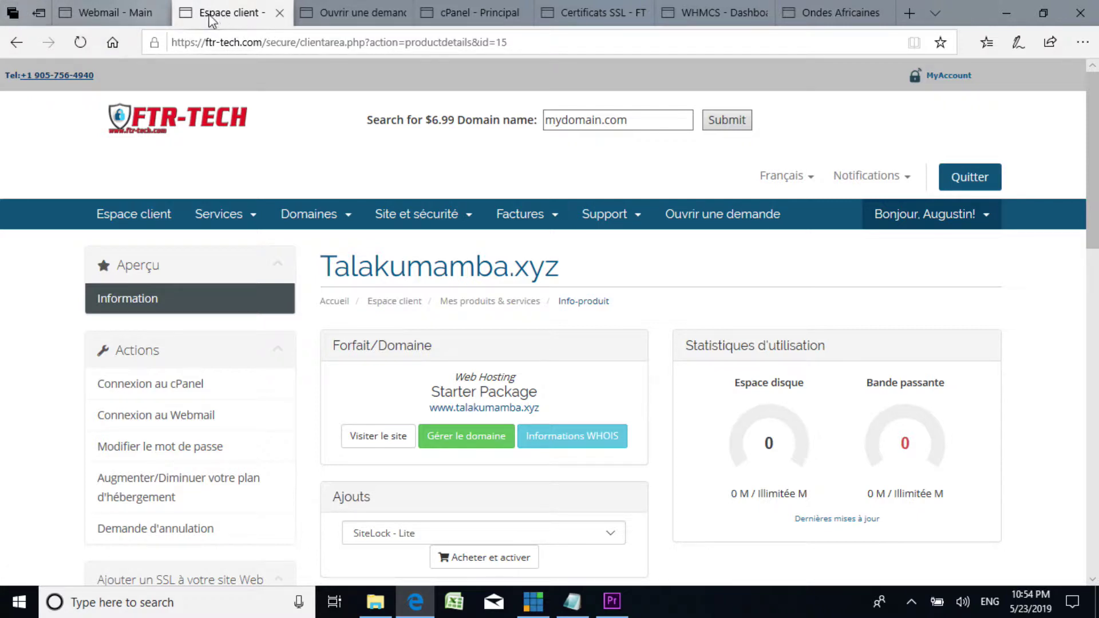
left_click(345, 7)
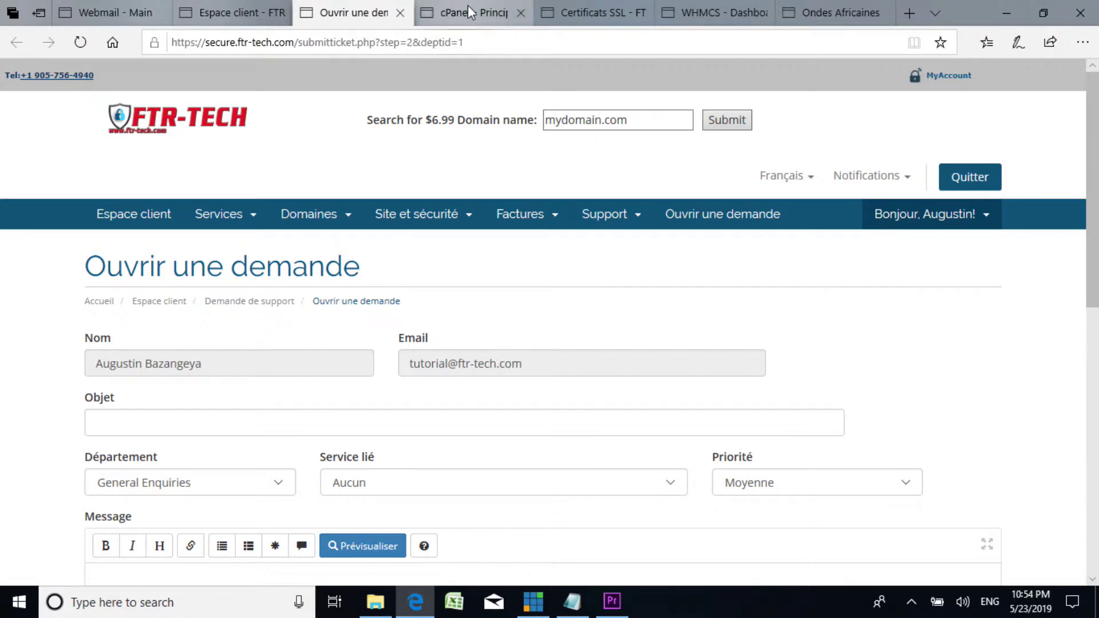
mouse_move(468, 5)
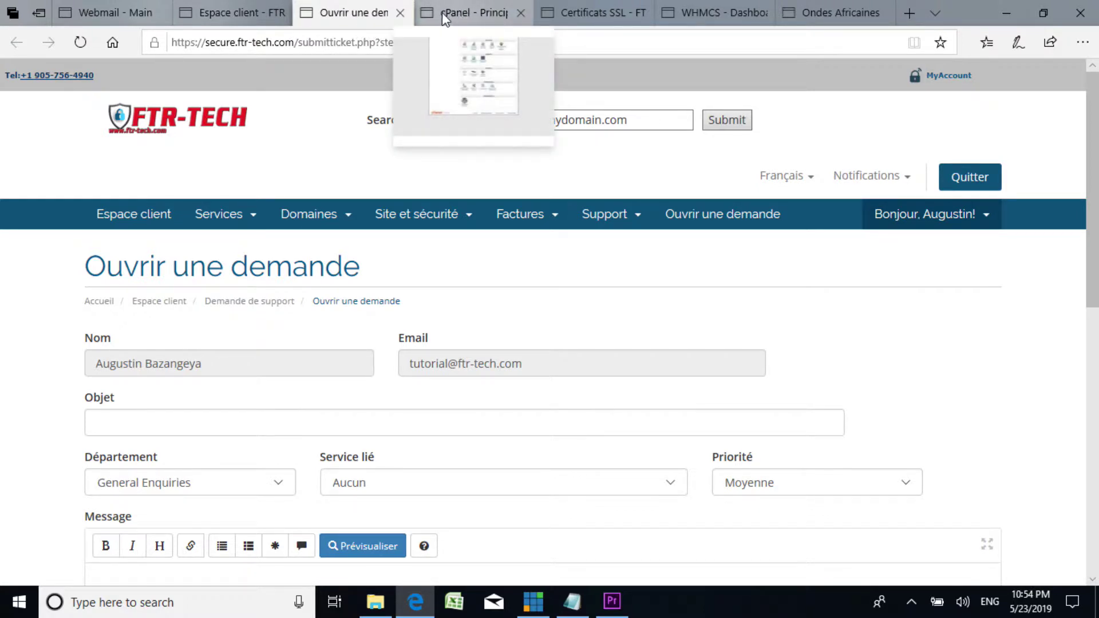
left_click(245, 11)
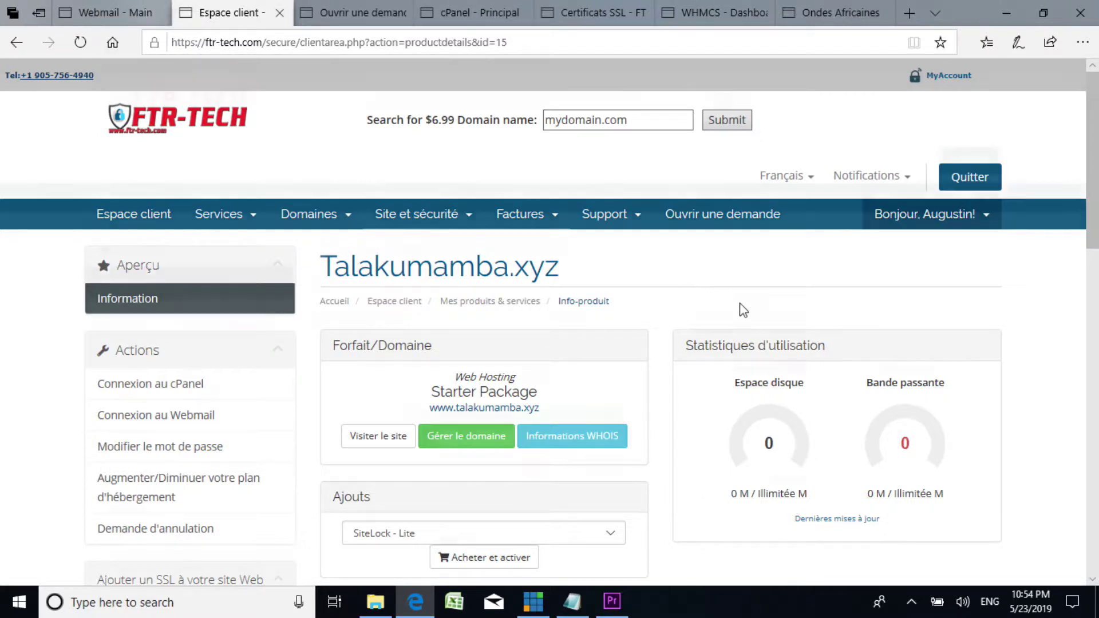
scroll(738, 309, "down", 8)
scroll(722, 314, "up", 5)
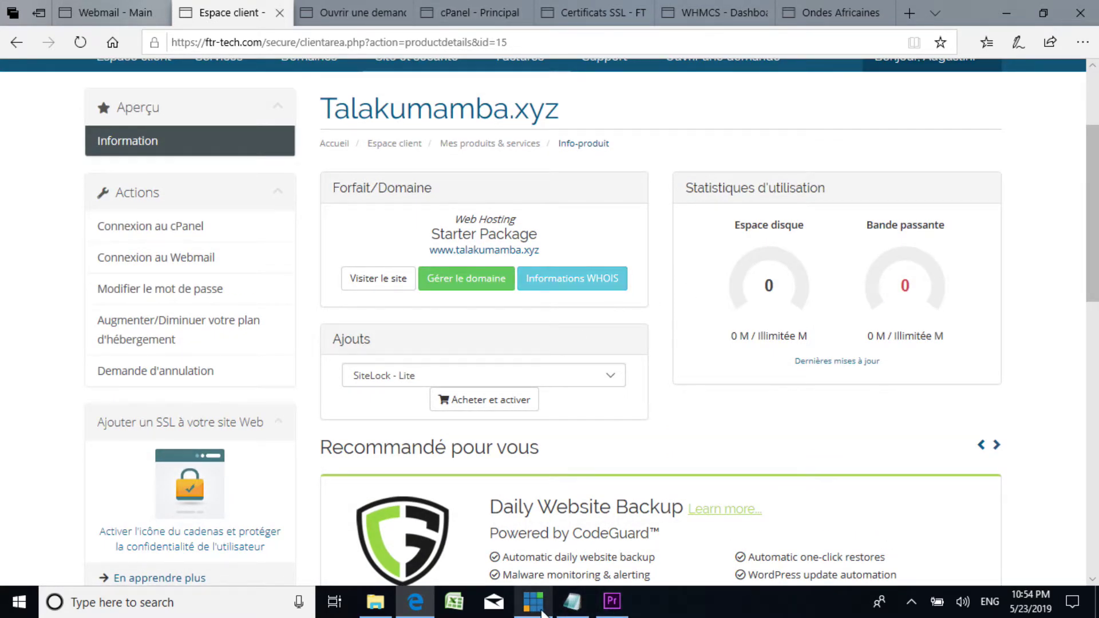
left_click(573, 602)
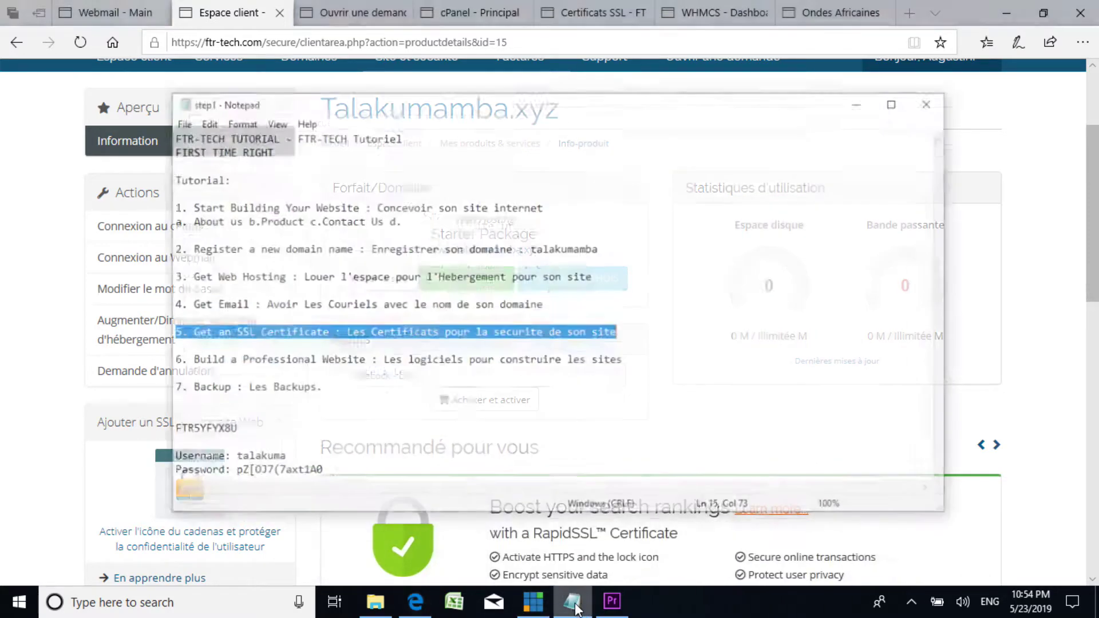
left_click_drag(175, 342, 481, 342)
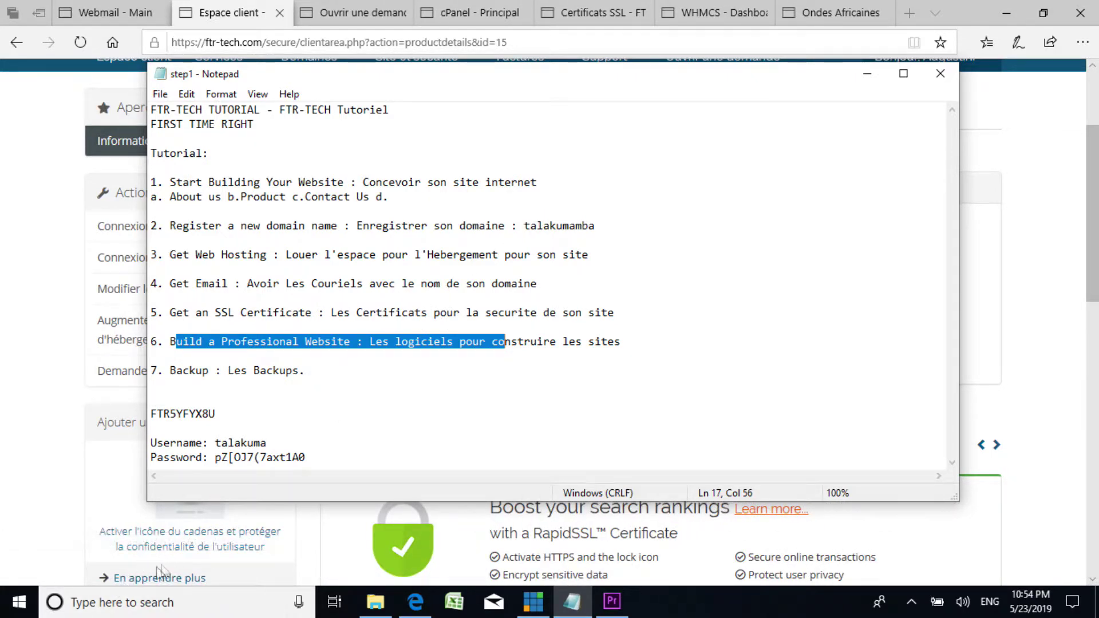
left_click(21, 603)
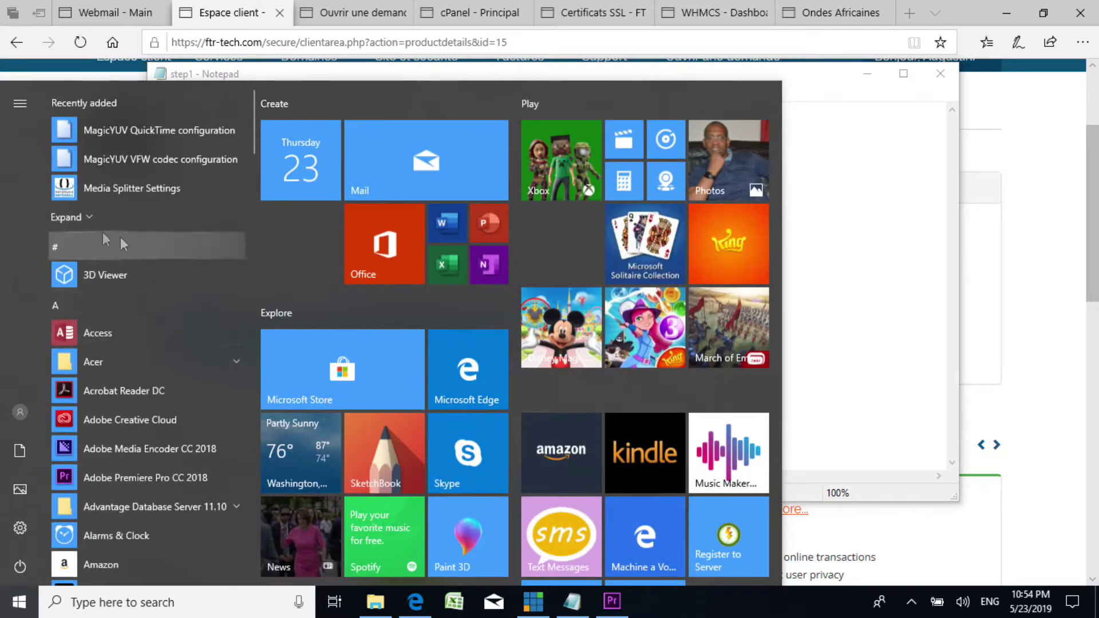
scroll(168, 388, "down", 5)
scroll(158, 387, "up", 5)
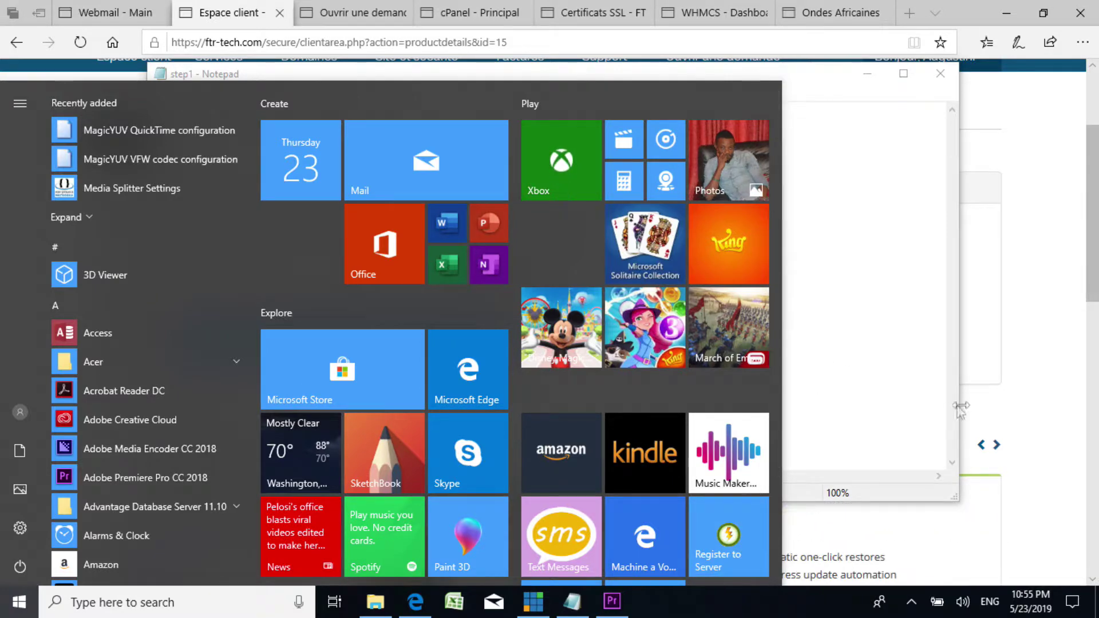
key("Escape")
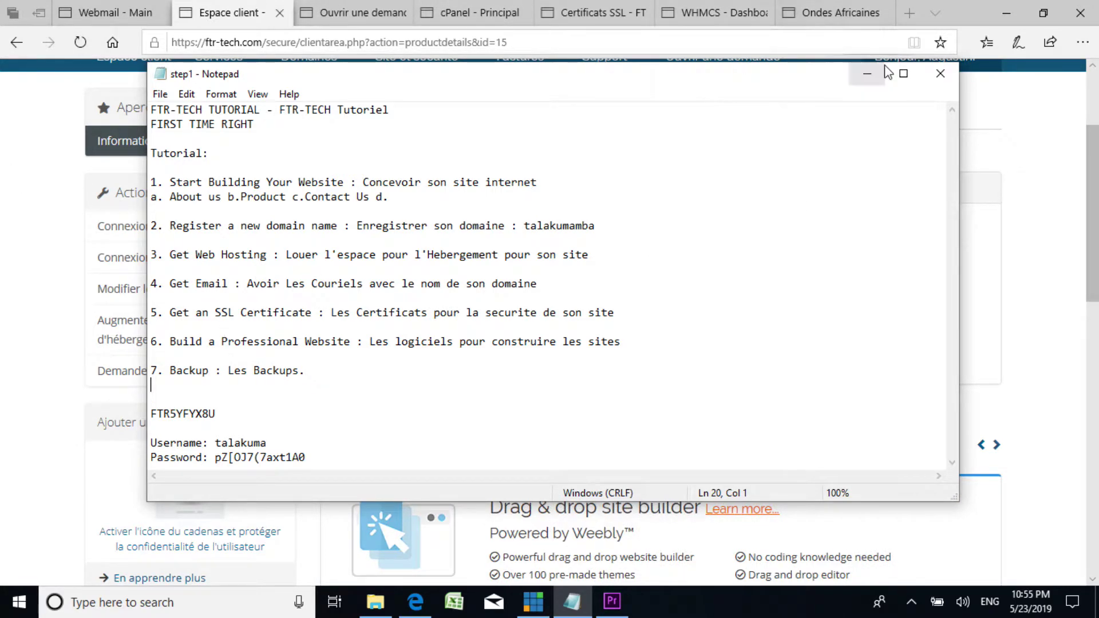
left_click(867, 73)
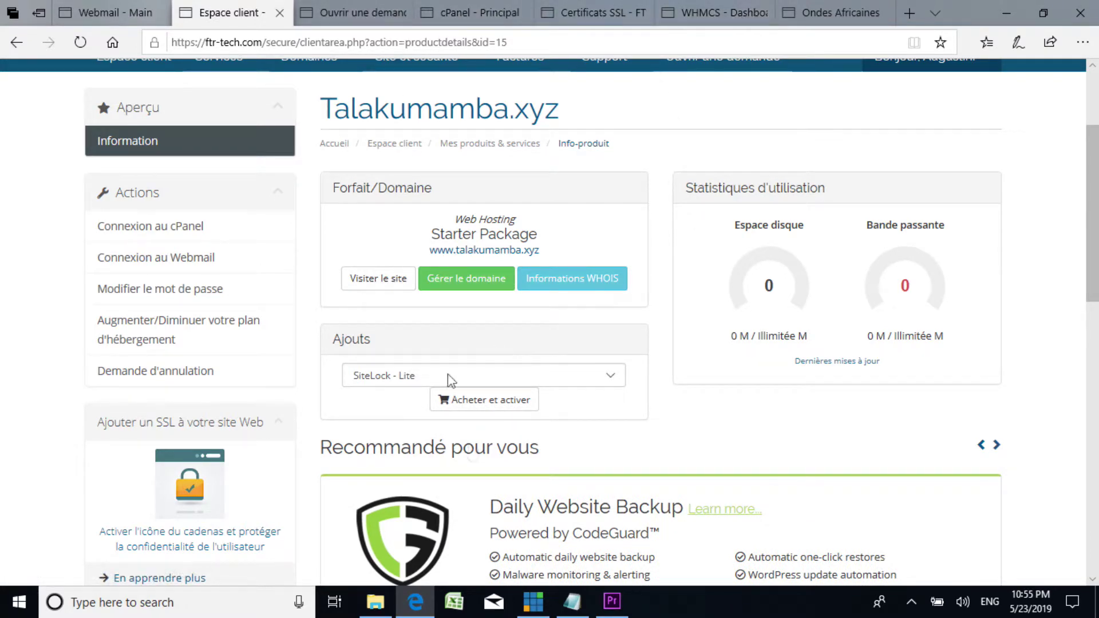
Step: From the cPanel home page, open WordPress Manager, which lists no WordPress sites yet
left_click(320, 13)
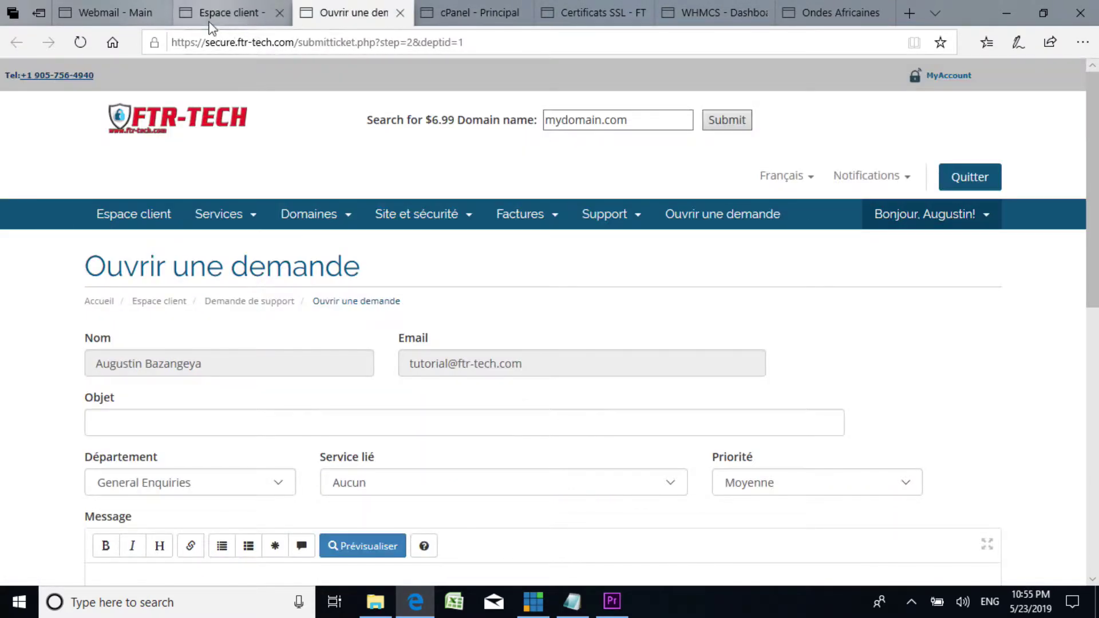
left_click(214, 14)
left_click(101, 6)
left_click(355, 13)
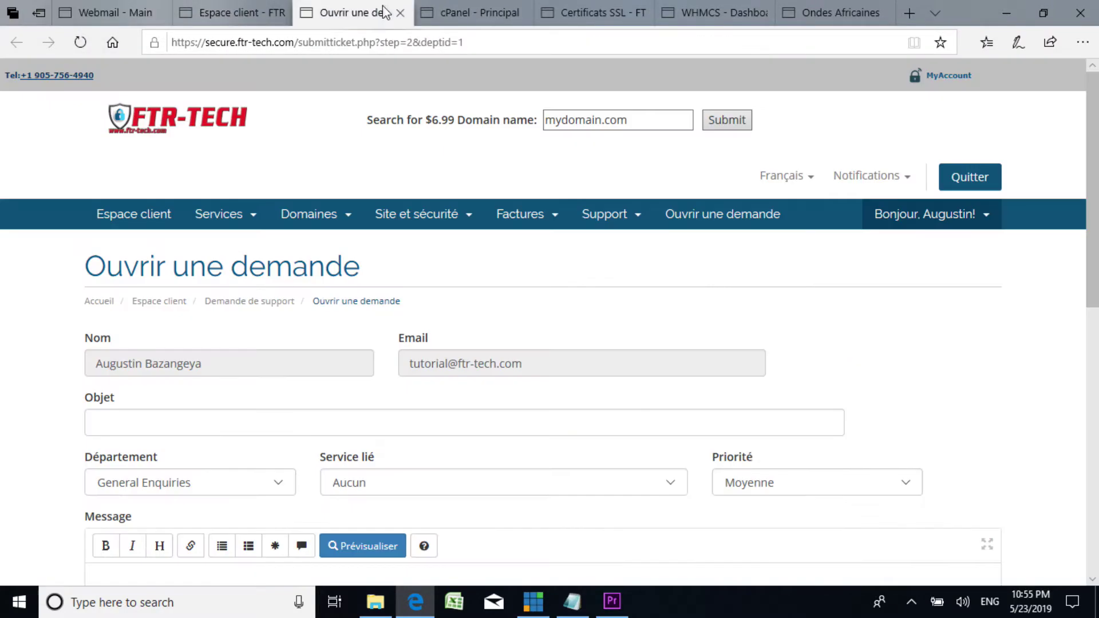
left_click(492, 11)
scroll(576, 399, "up", 4)
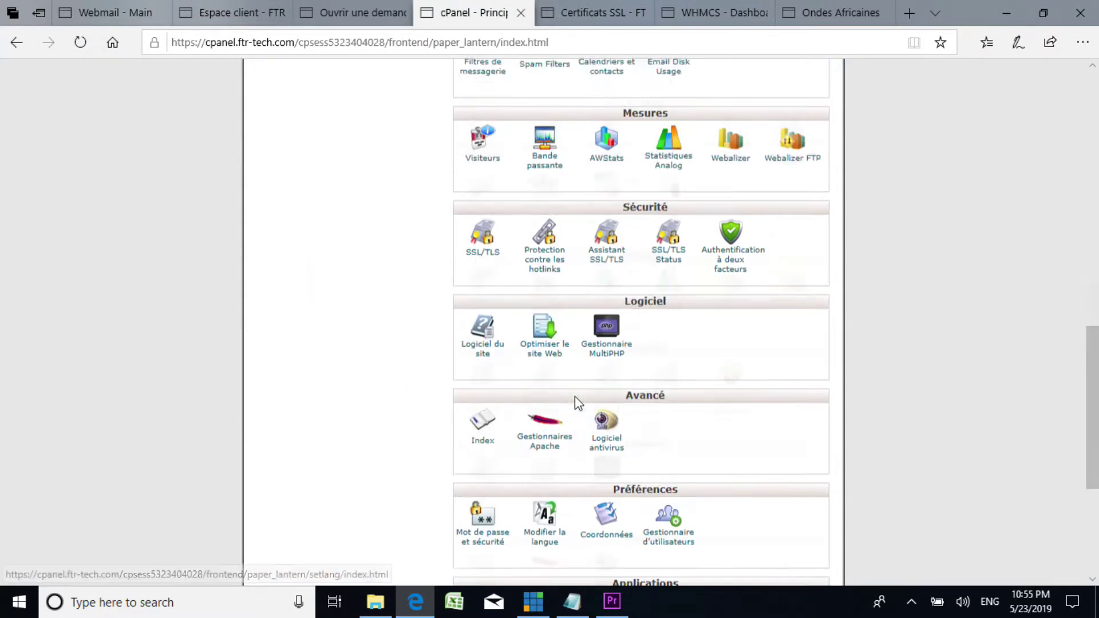
scroll(508, 408, "down", 6)
left_click(486, 417)
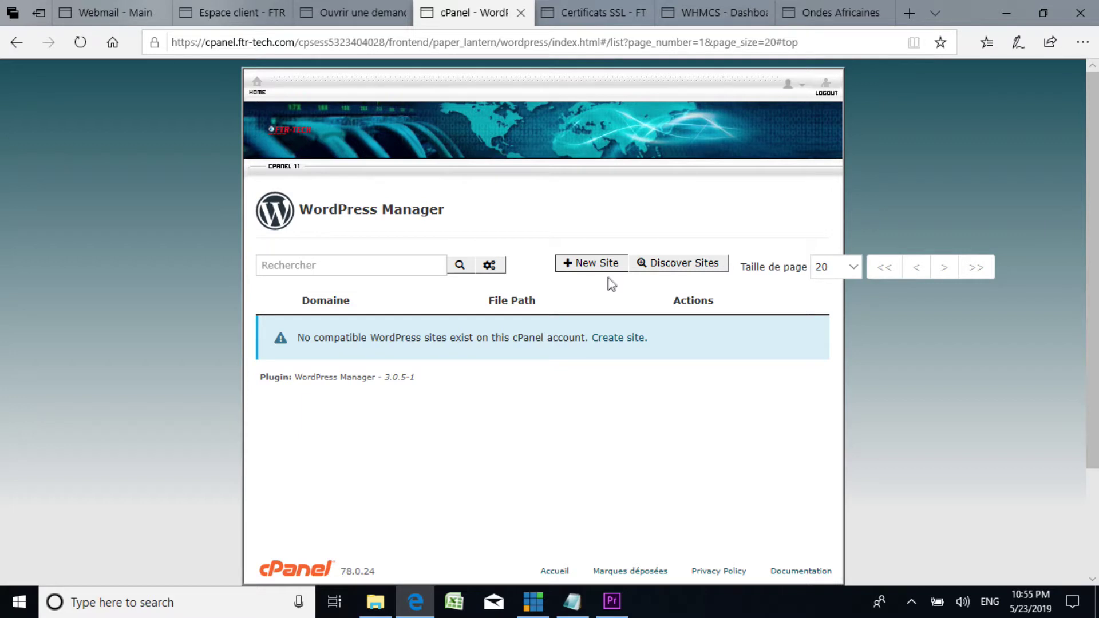
Step: Start a new site from WordPress Manager, opening the WordPress 5.2 installer for talakumamba.xyz
left_click(625, 342)
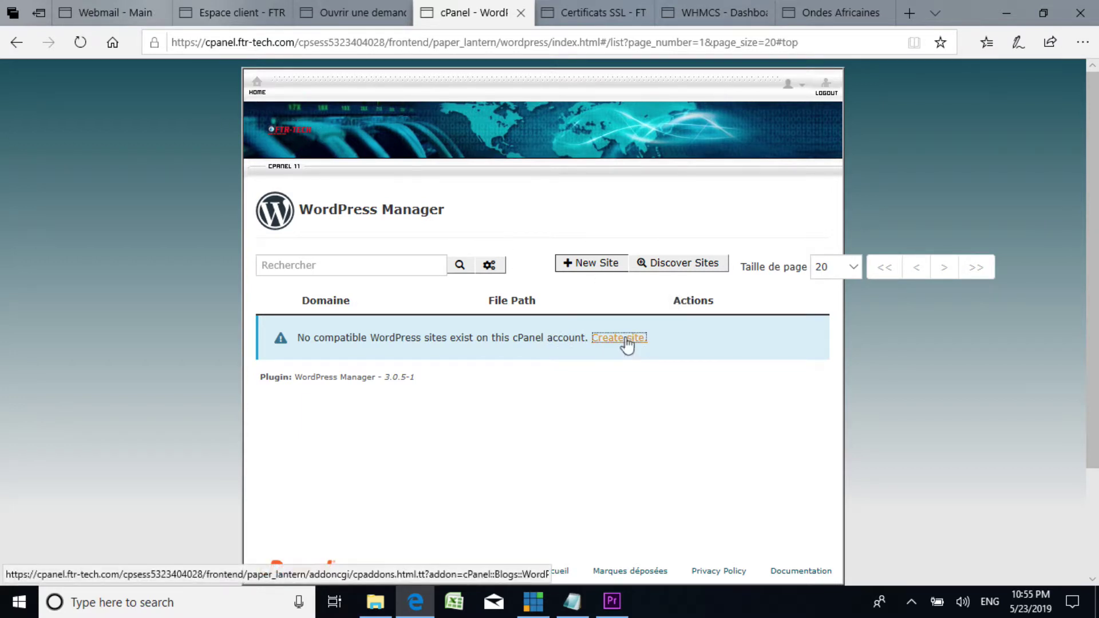
scroll(360, 284, "down", 3)
scroll(366, 284, "up", 3)
scroll(356, 277, "down", 2)
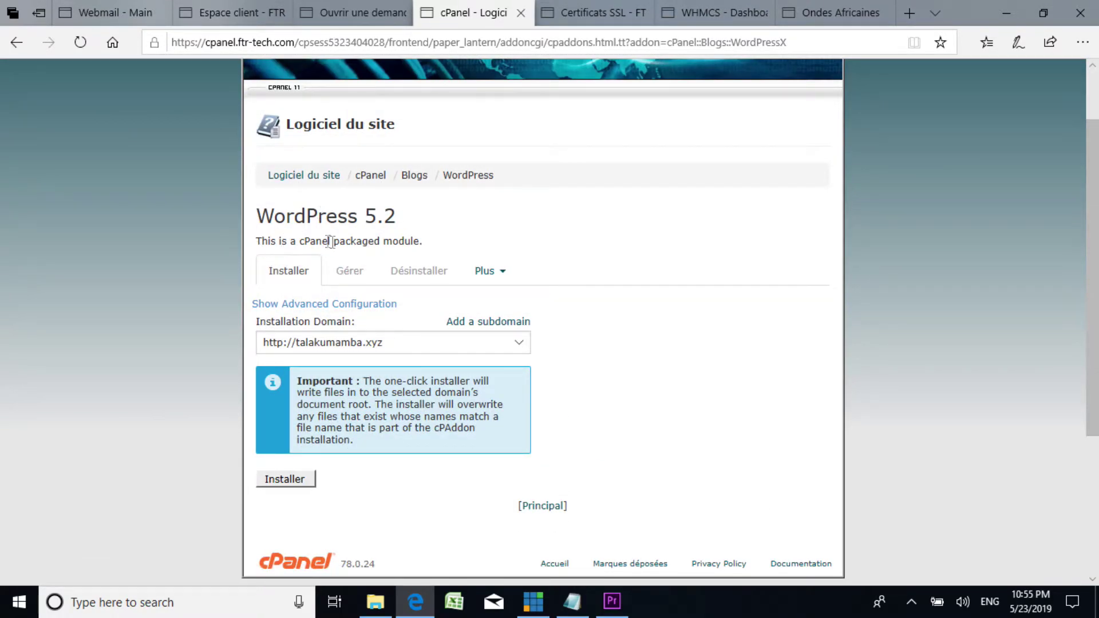
scroll(355, 361, "down", 3)
scroll(279, 335, "up", 3)
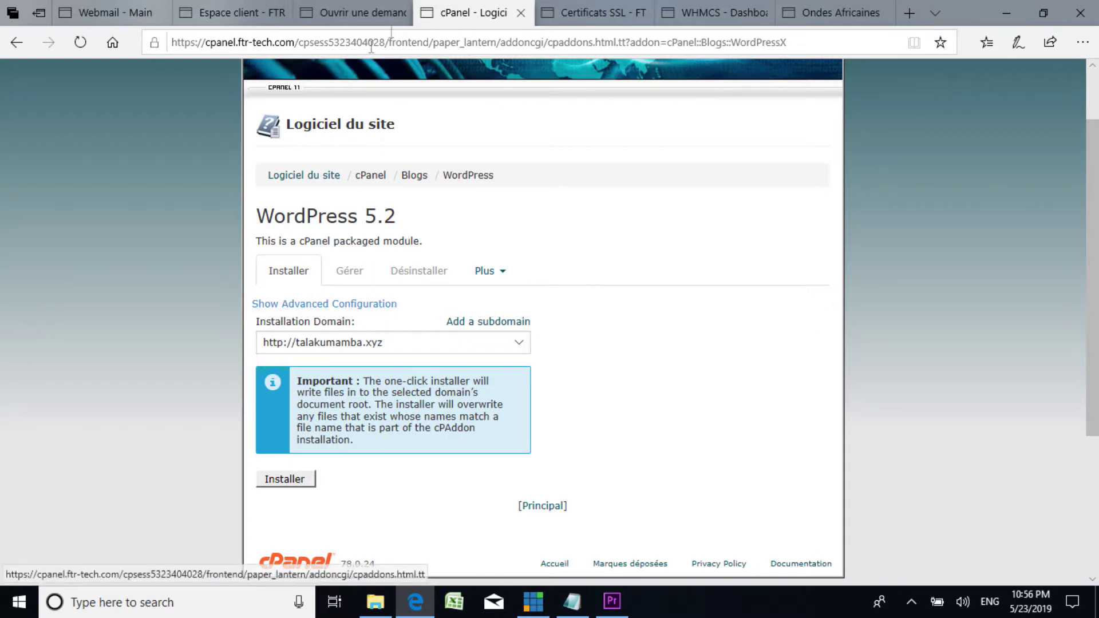
Step: Leave the installer open and switch through the other tabs to the SSL Certificates store
left_click(360, 4)
left_click(223, 13)
left_click(366, 11)
left_click(476, 13)
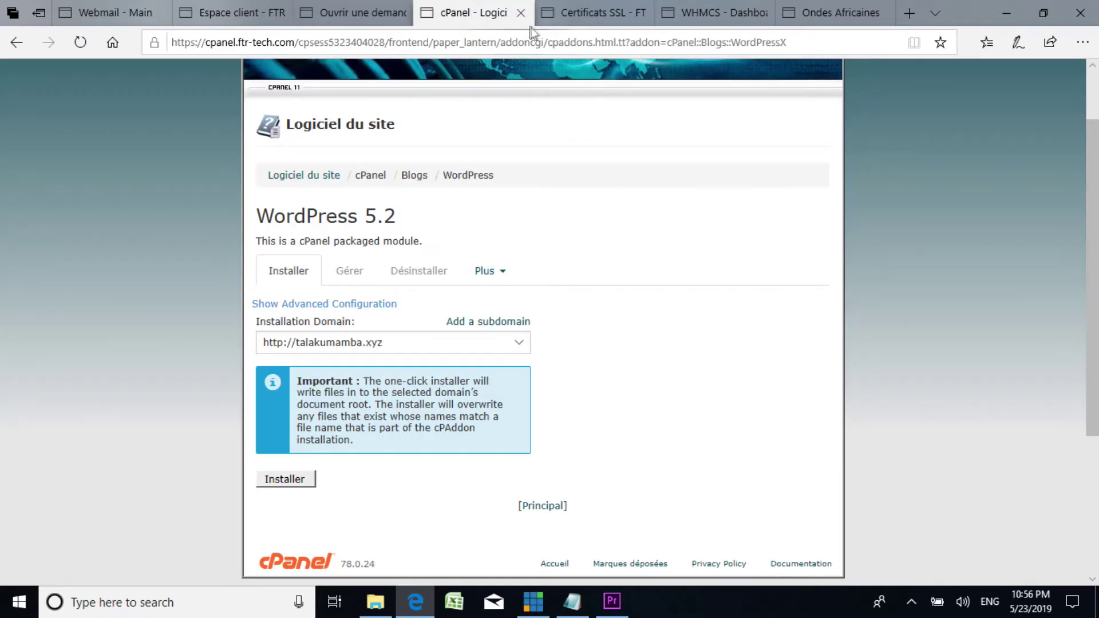
left_click(575, 13)
left_click(716, 12)
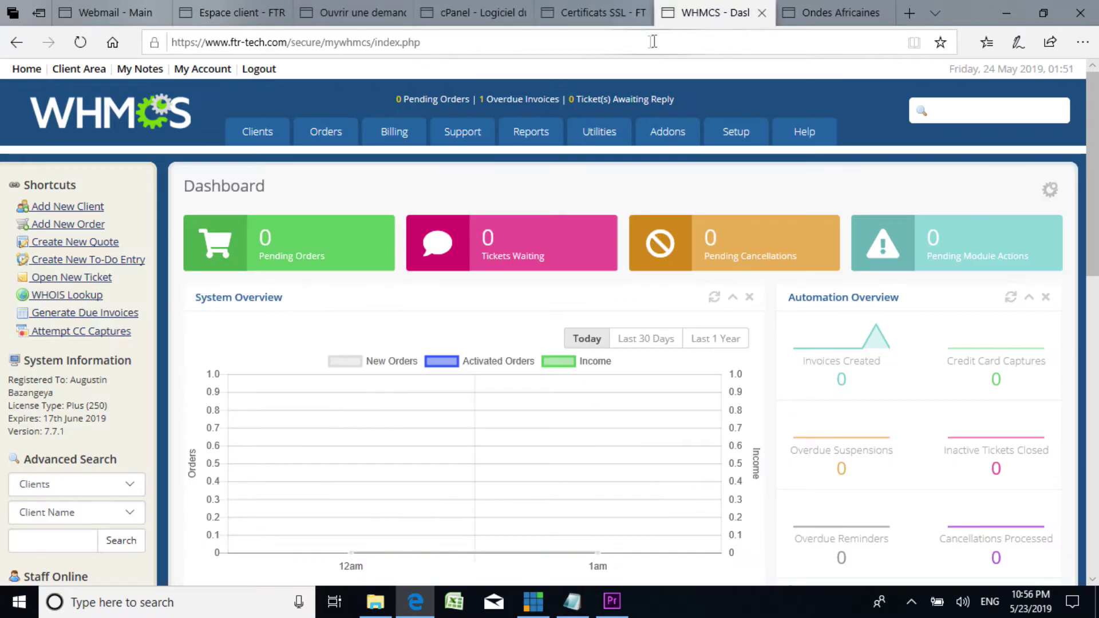
left_click(586, 8)
left_click(496, 12)
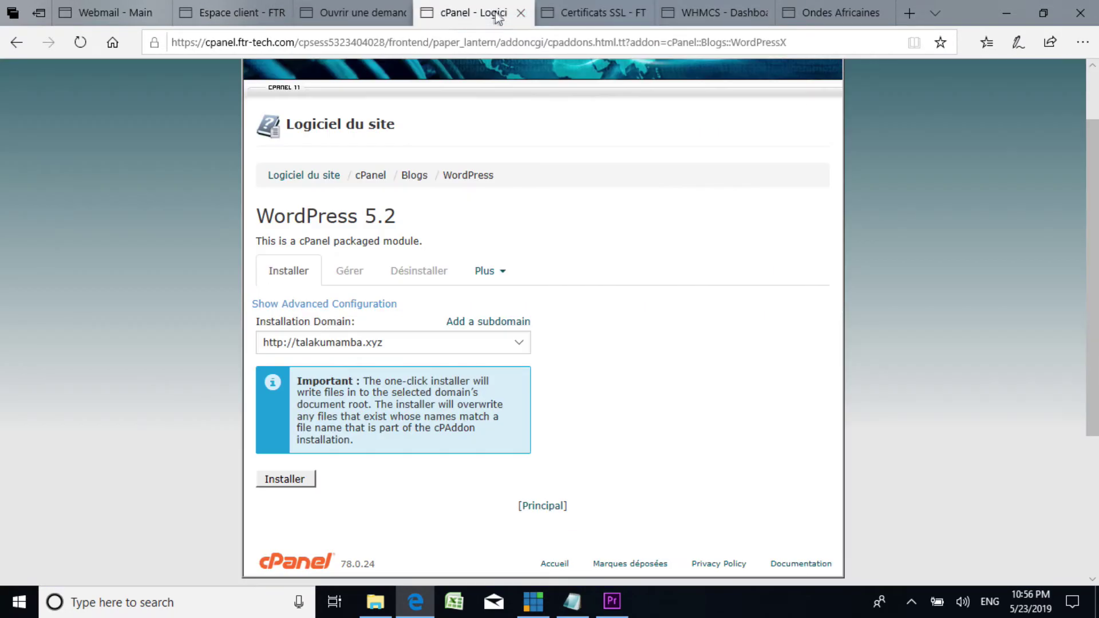
left_click(598, 11)
Step: Open the Weebly website builder page via Site et sécurité > Constructeur de sites Web
scroll(504, 127, "up", 4)
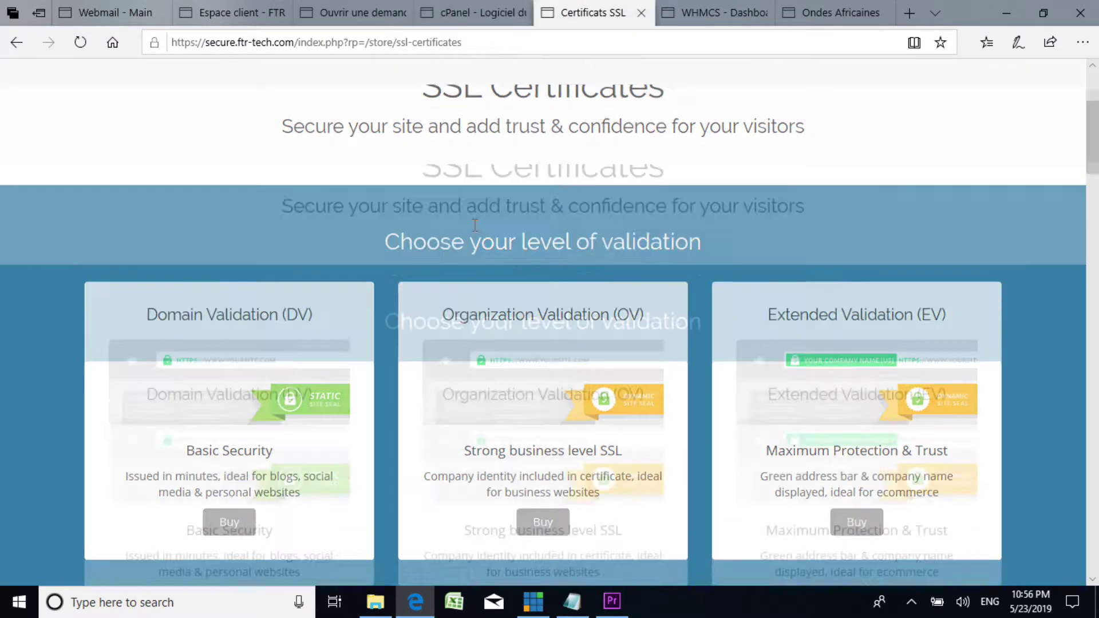
left_click(233, 227)
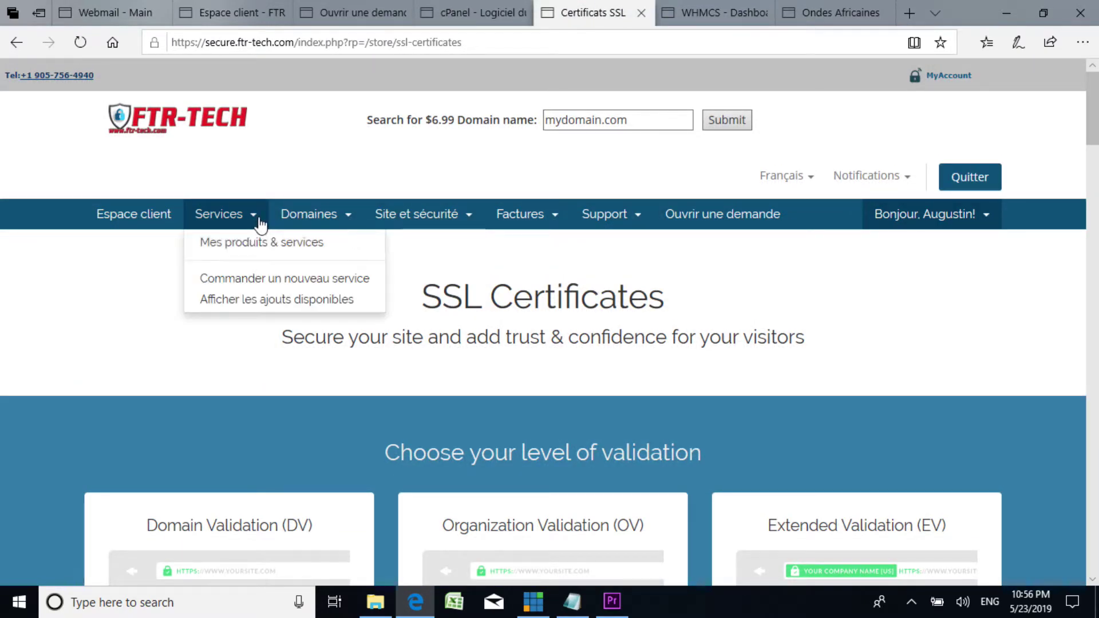
left_click(436, 219)
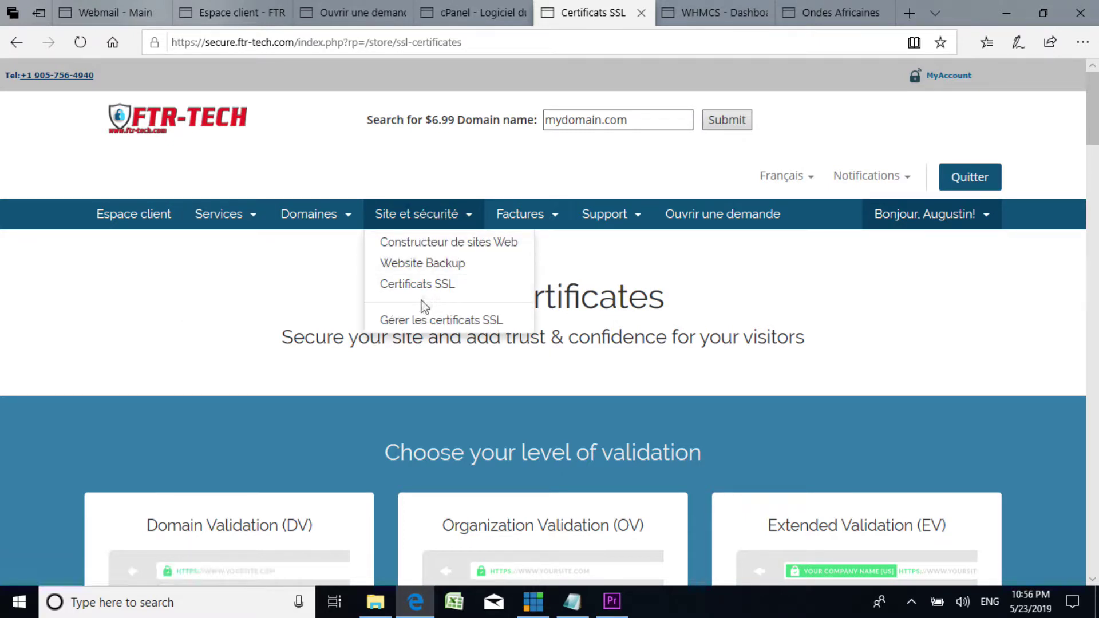
left_click(462, 245)
scroll(455, 350, "down", 4)
scroll(455, 350, "up", 4)
scroll(570, 321, "down", 4)
scroll(566, 324, "up", 4)
scroll(559, 335, "down", 5)
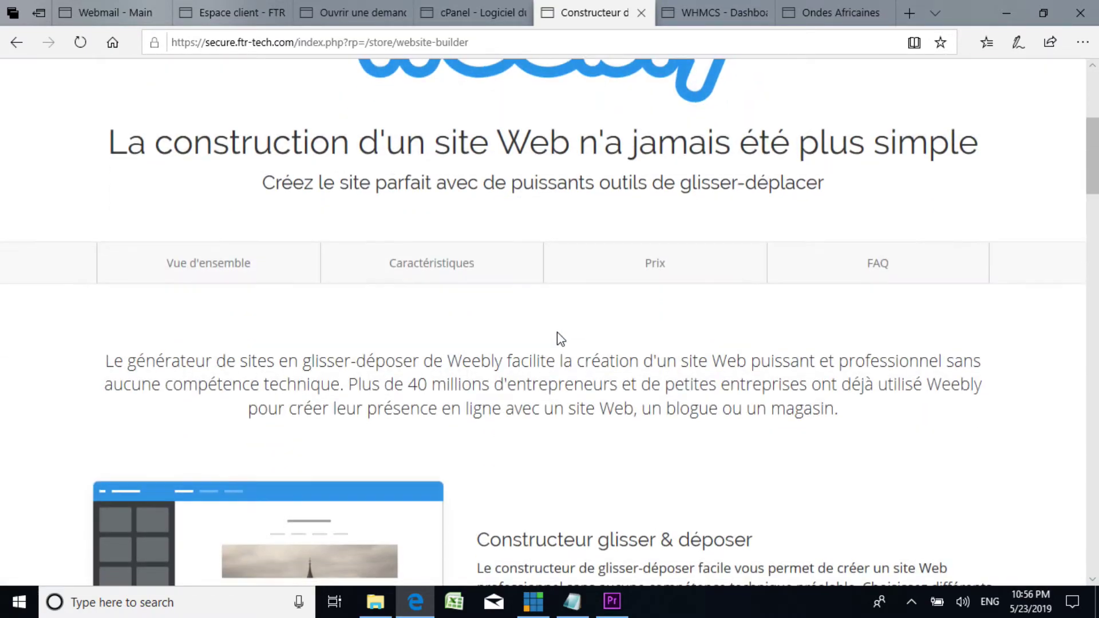
scroll(558, 332, "down", 8)
scroll(541, 318, "up", 7)
scroll(538, 315, "up", 7)
scroll(422, 383, "down", 20)
scroll(420, 379, "down", 6)
scroll(481, 343, "up", 2)
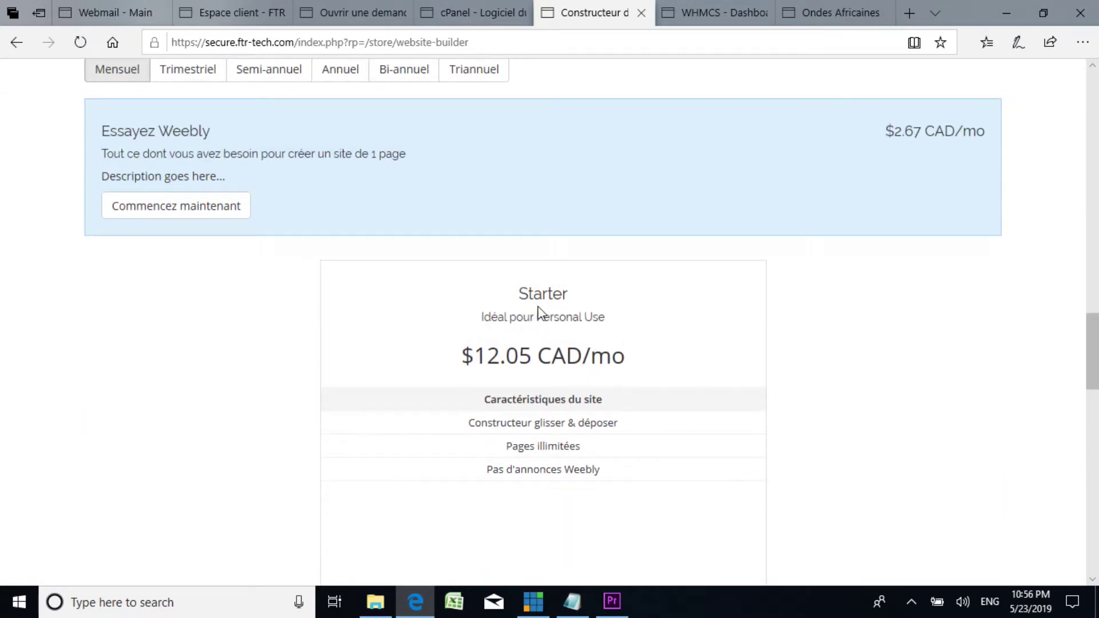
scroll(521, 335, "up", 4)
scroll(521, 337, "down", 4)
scroll(537, 389, "up", 3)
scroll(504, 407, "down", 3)
scroll(518, 368, "up", 3)
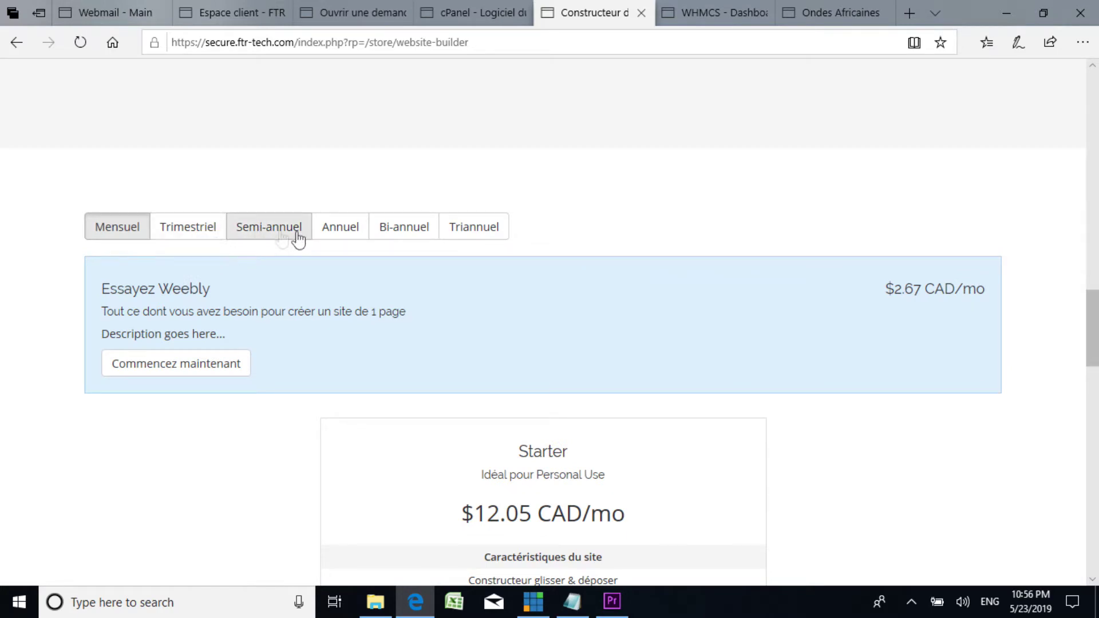
Step: Show the Weebly plan prices billed yearly using the Annuel tab
left_click(345, 232)
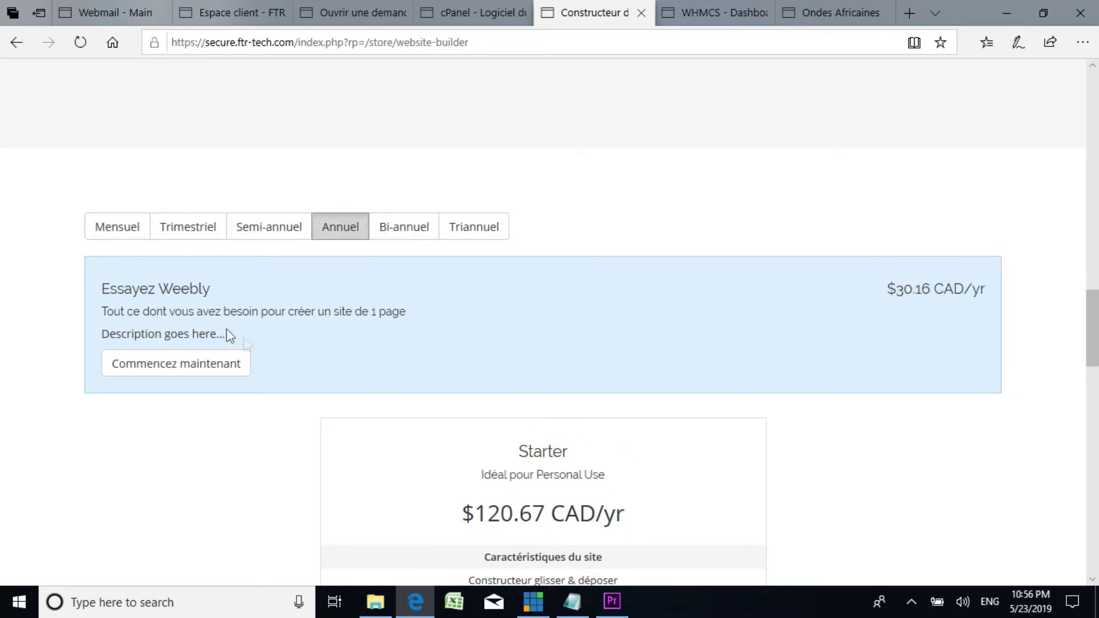
scroll(246, 343, "down", 4)
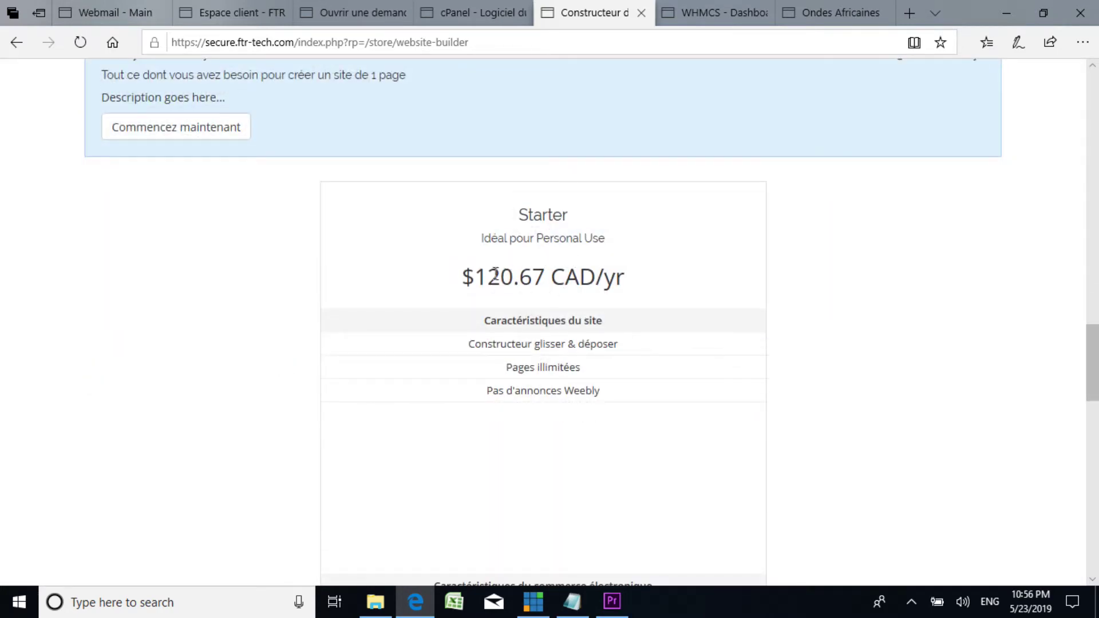
scroll(586, 304, "up", 20)
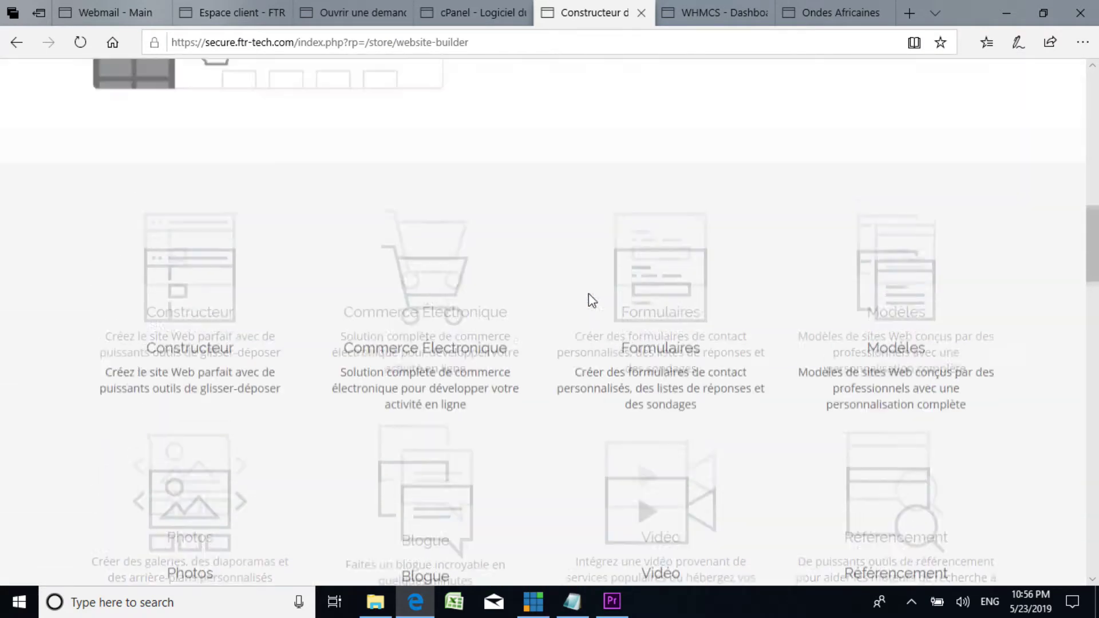
scroll(529, 289, "up", 5)
scroll(527, 292, "down", 7)
scroll(532, 297, "up", 5)
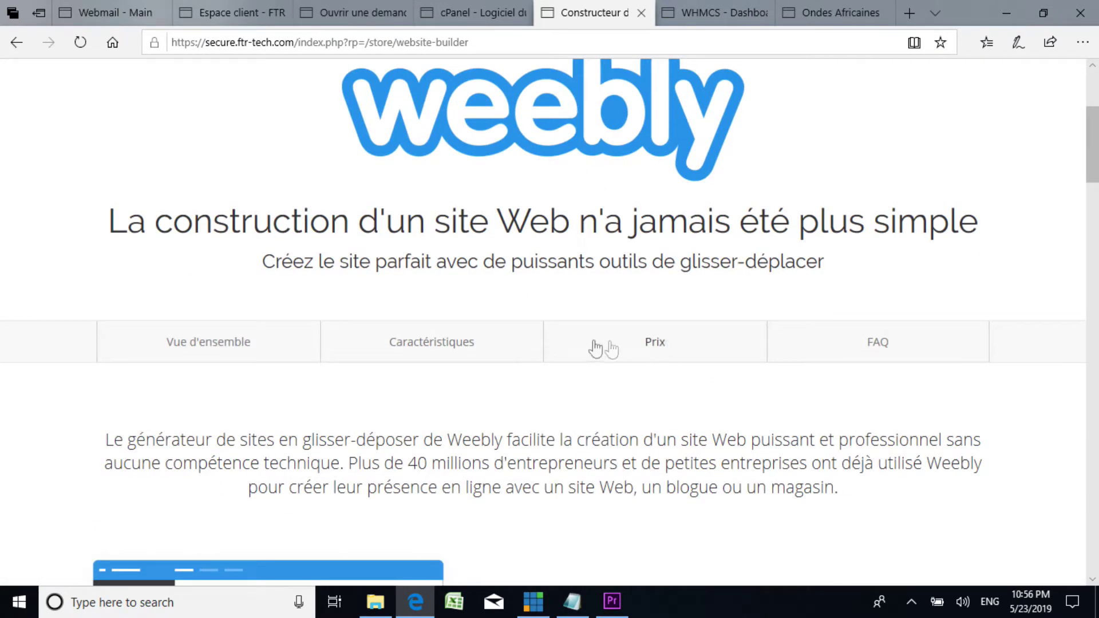
Step: Jump to the Weebly page's FAQ, scroll back to the top, and return to the WordPress installer
left_click(875, 343)
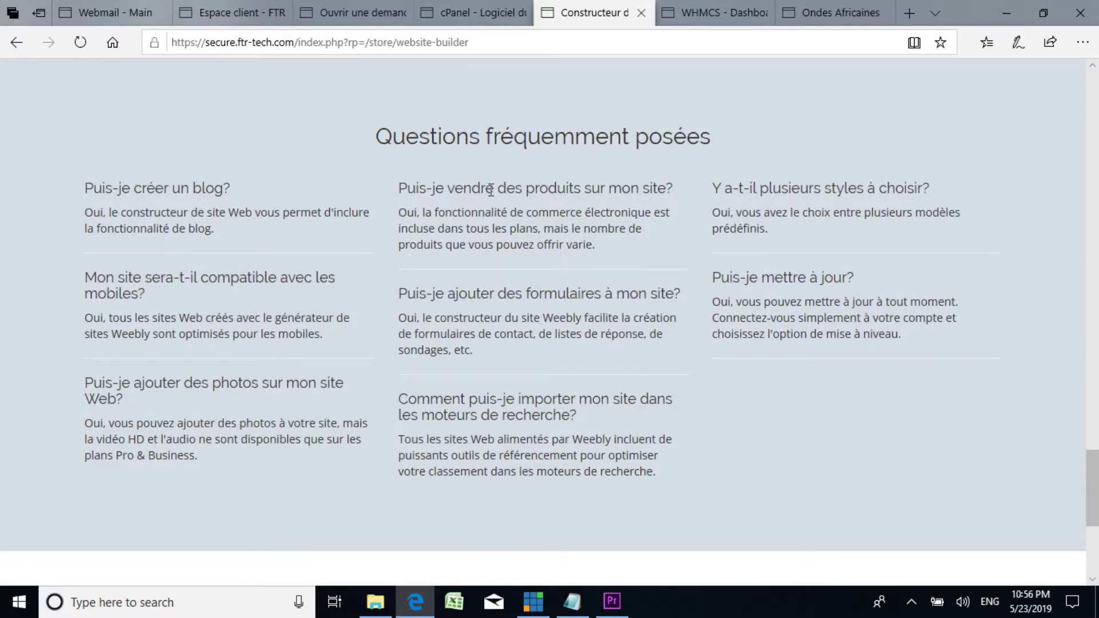
scroll(491, 189, "up", 4)
scroll(361, 422, "down", 4)
scroll(292, 378, "up", 7)
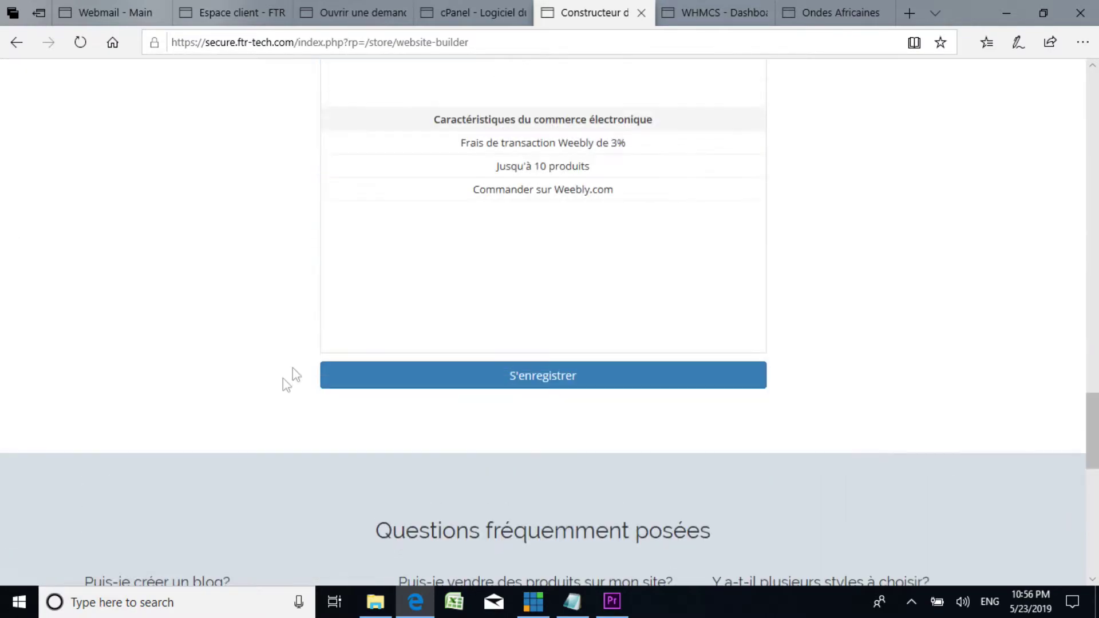
scroll(292, 375, "up", 10)
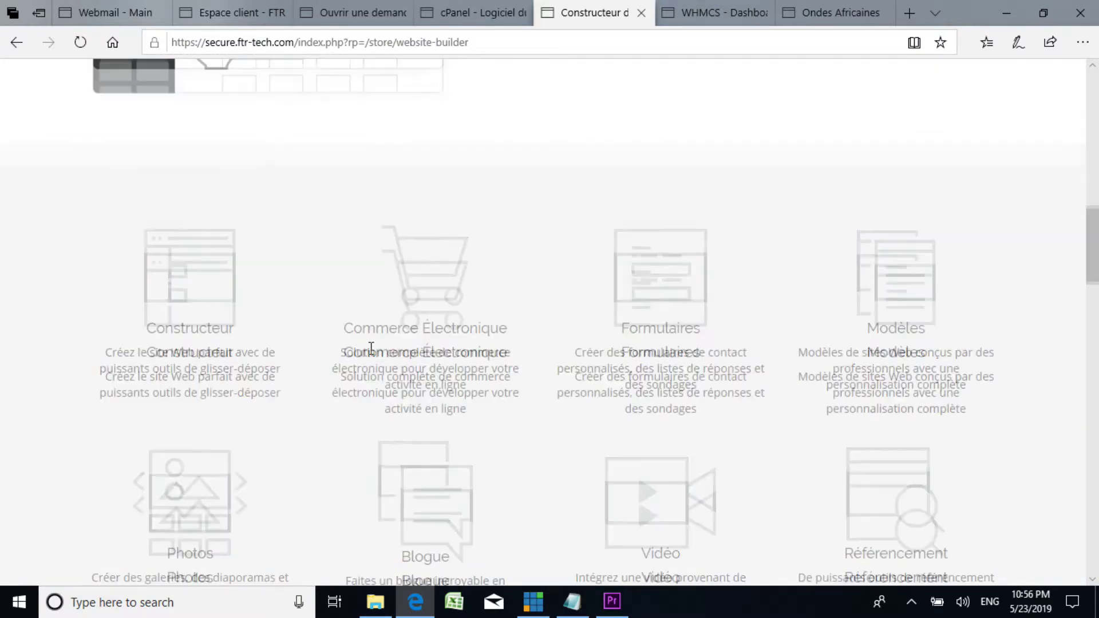
scroll(371, 347, "up", 15)
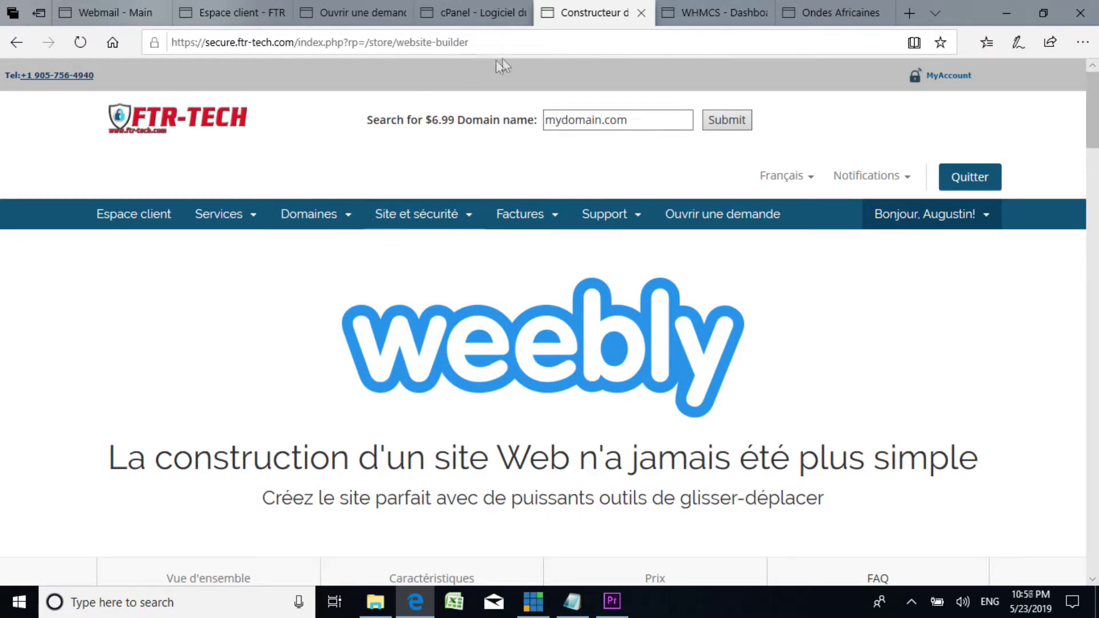
left_click(494, 13)
Step: Cycle through the open browser tabs and briefly check the step1 tutorial notes in Notepad
left_click(365, 12)
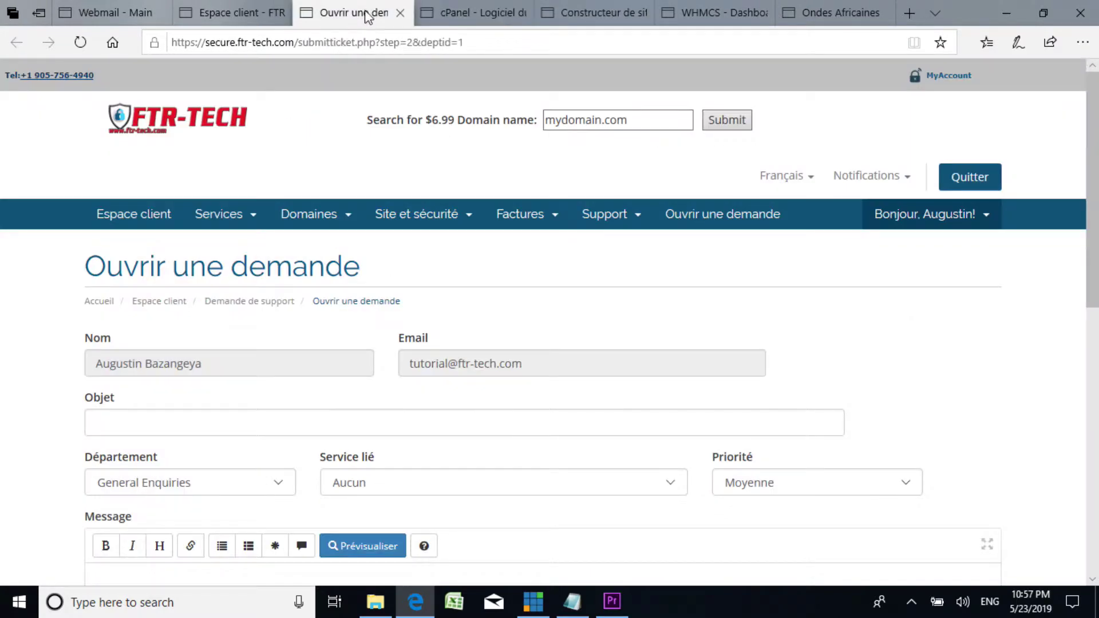
left_click(475, 12)
left_click(229, 13)
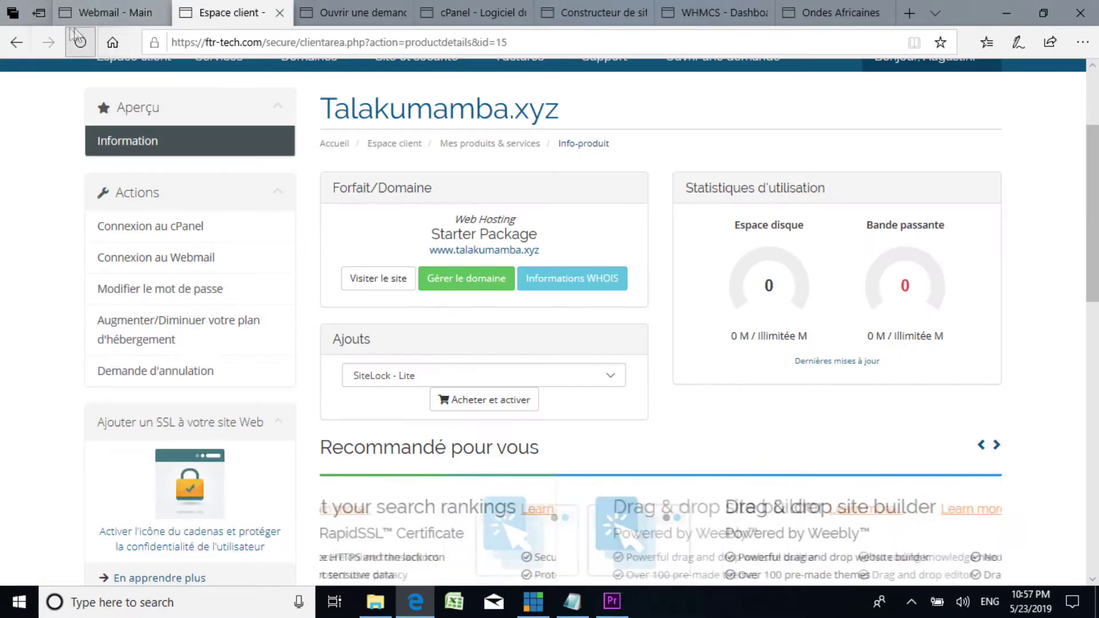
left_click(111, 12)
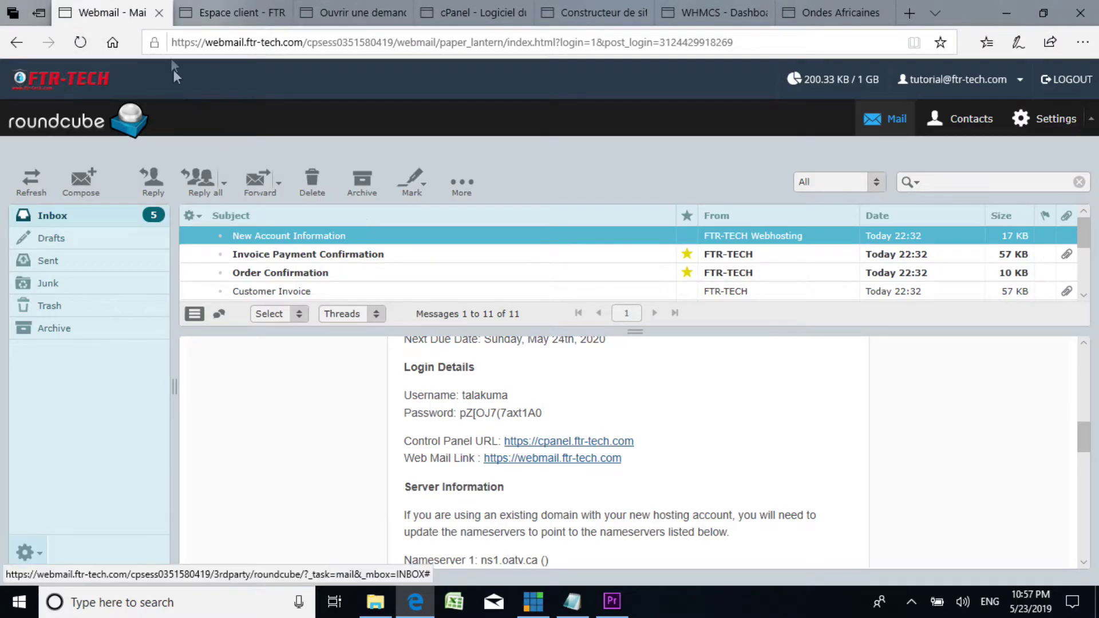
left_click(229, 13)
left_click(353, 13)
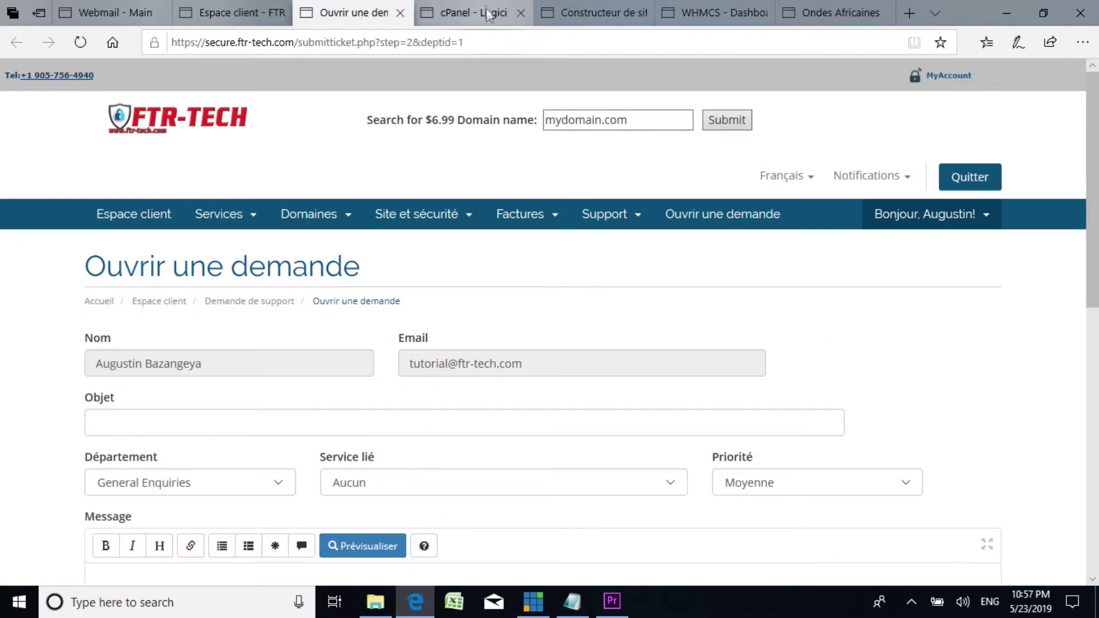
left_click(478, 13)
left_click(613, 10)
left_click(717, 17)
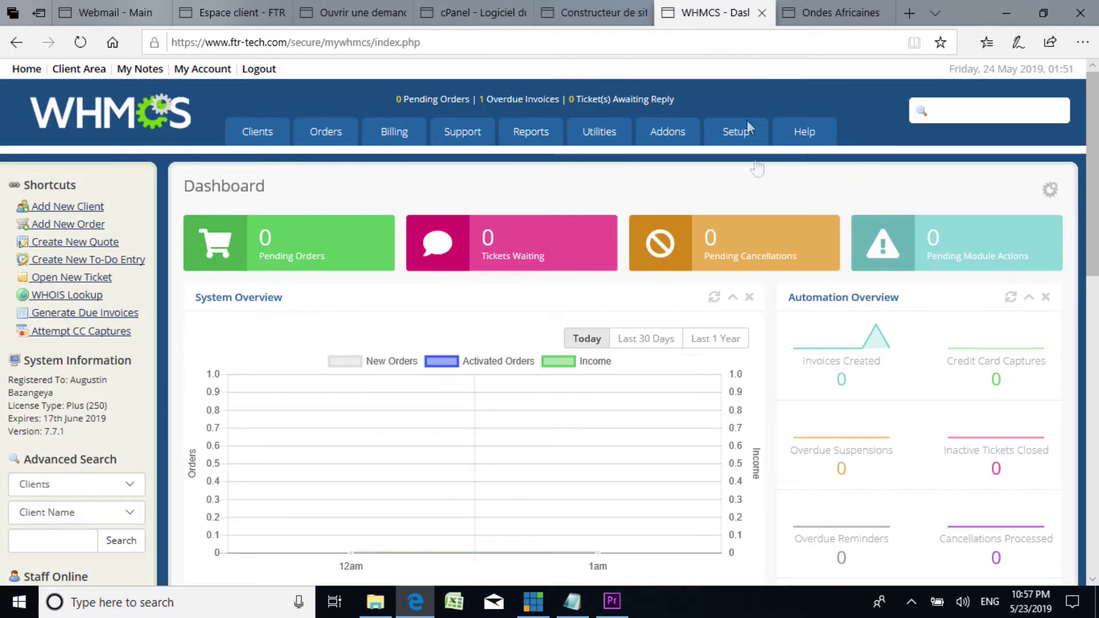
left_click(585, 602)
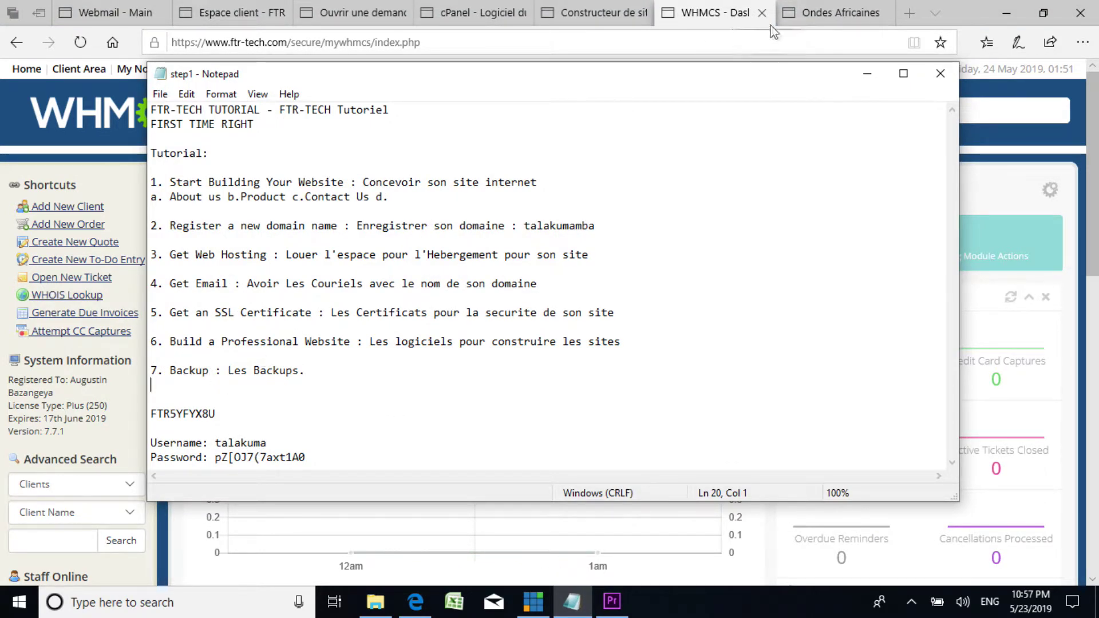
left_click(868, 72)
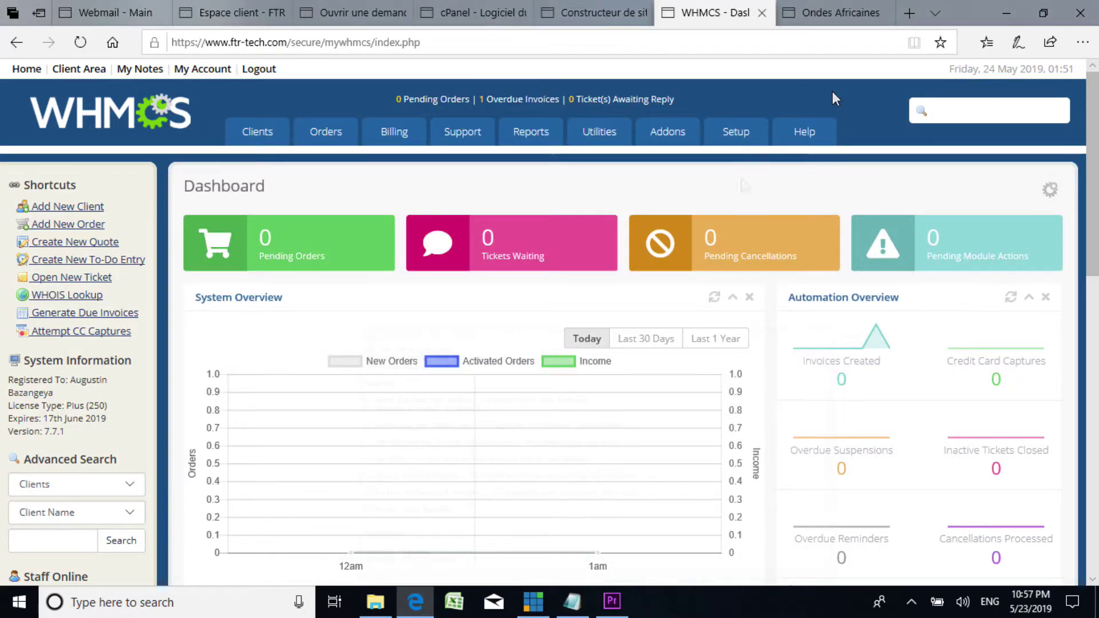
Step: Go to the Ondes Africaines oatv.ca tab and select its address bar for a new address
left_click(114, 12)
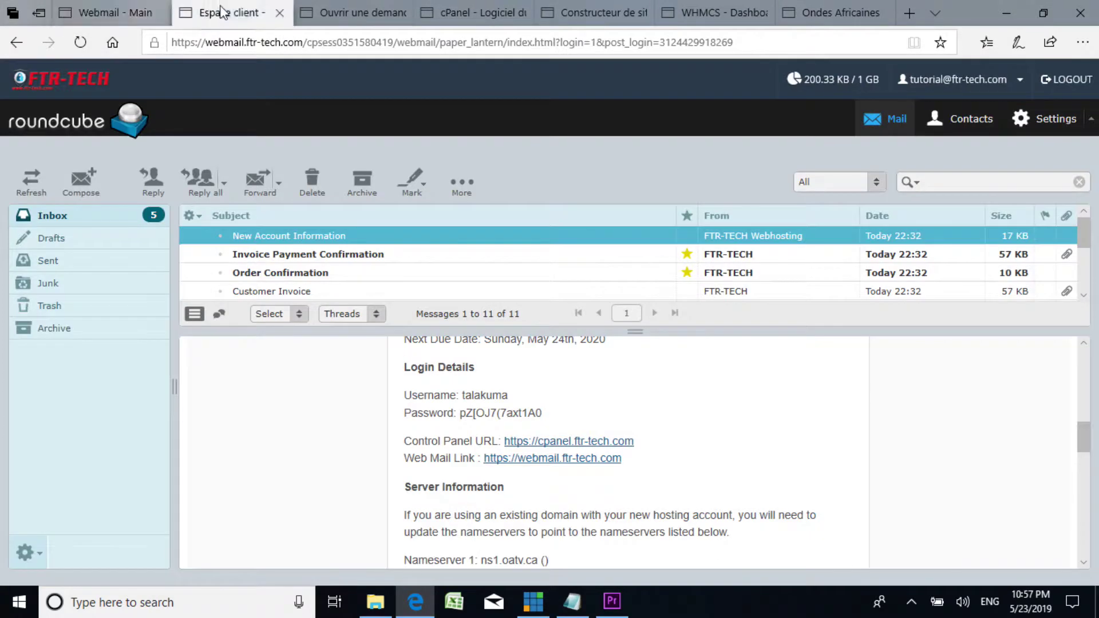
left_click(222, 13)
left_click(355, 12)
left_click(468, 14)
left_click(592, 18)
left_click(713, 12)
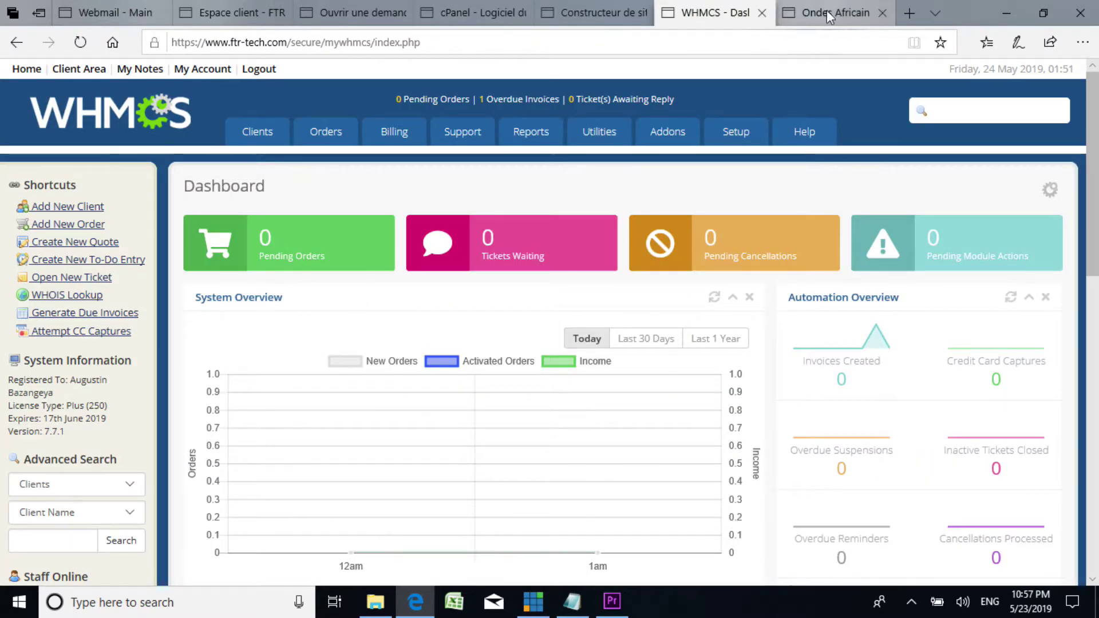
left_click(821, 15)
left_click(376, 42)
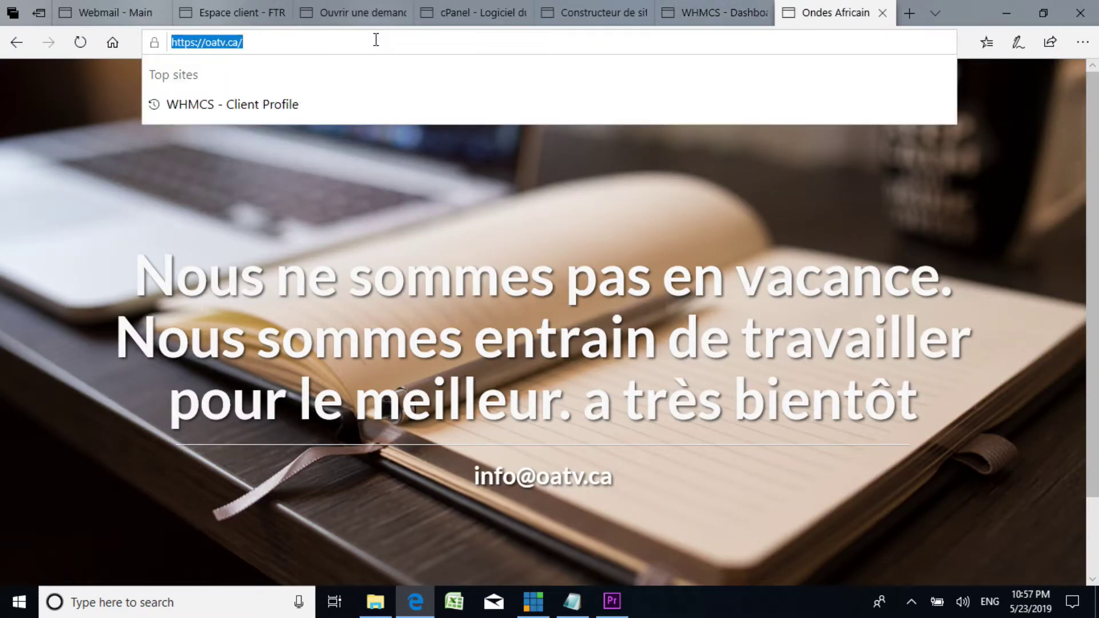
type("ftr-tech.com/")
key("Return")
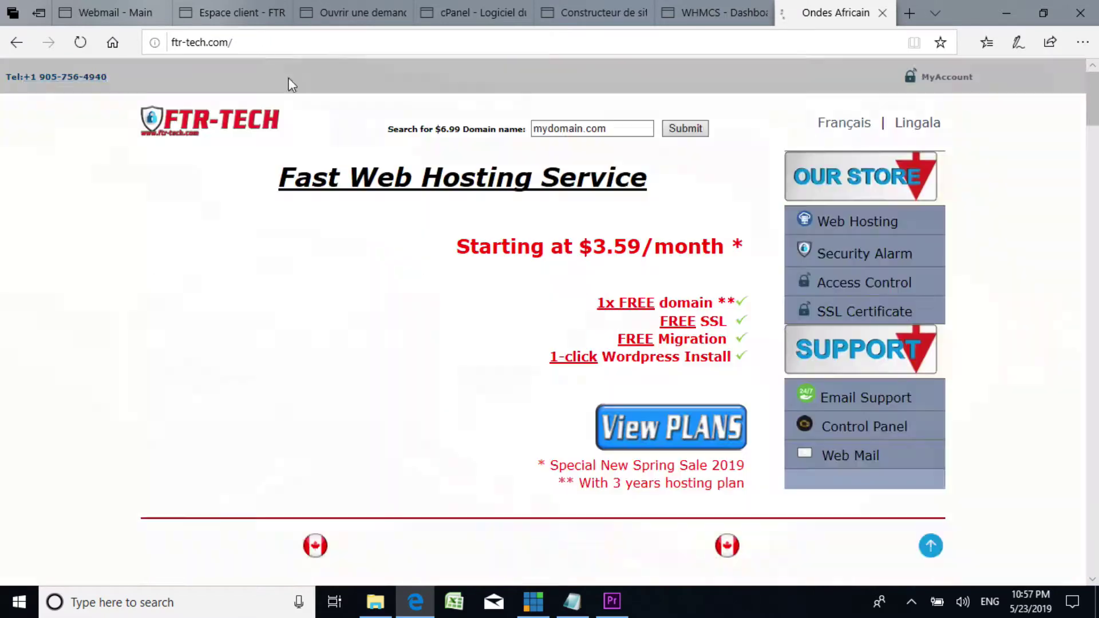
scroll(658, 339, "down", 8)
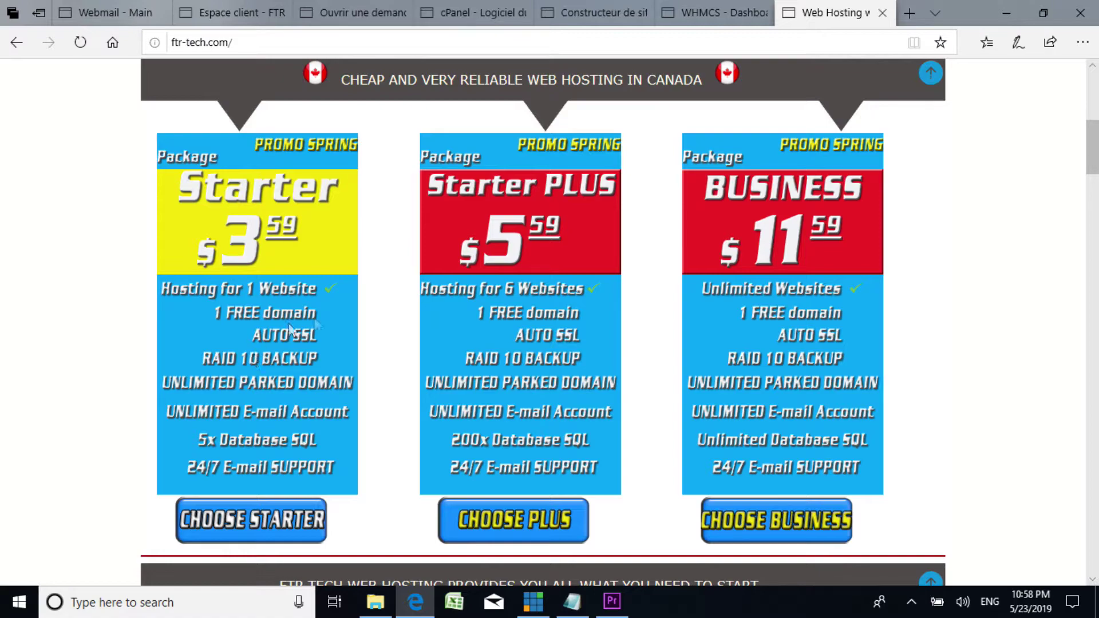
scroll(353, 291, "up", 8)
scroll(333, 291, "down", 8)
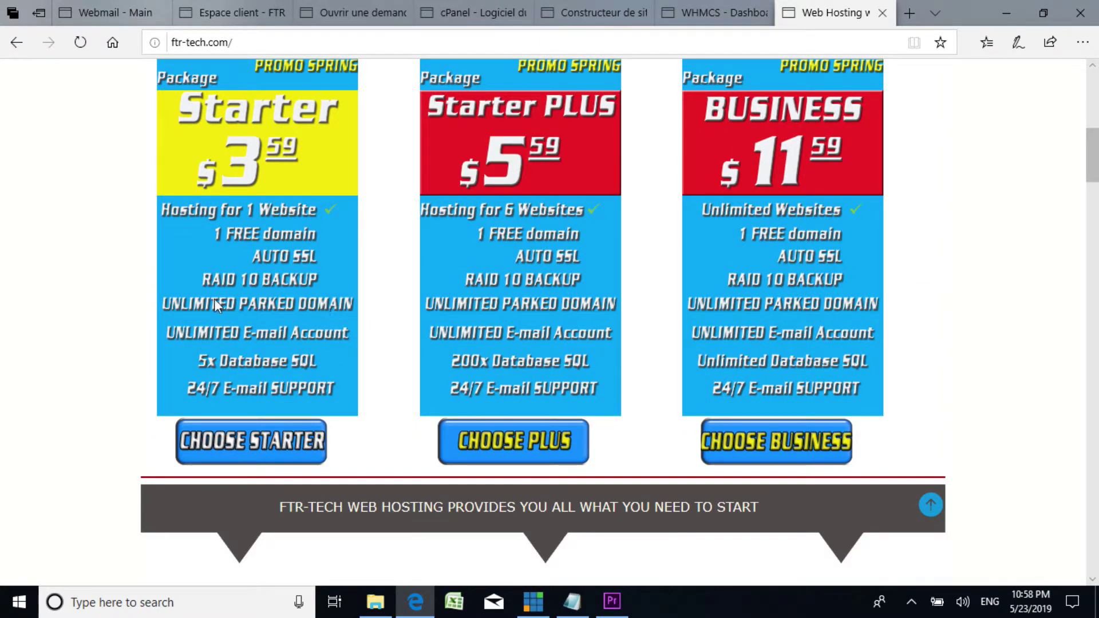
scroll(216, 298, "up", 7)
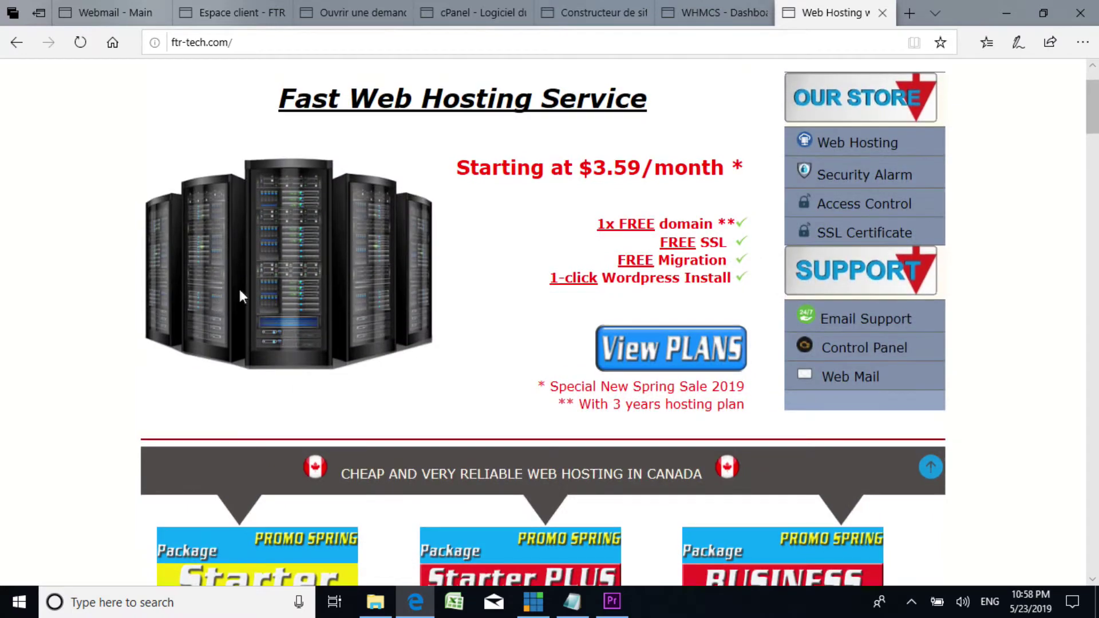
scroll(242, 287, "down", 8)
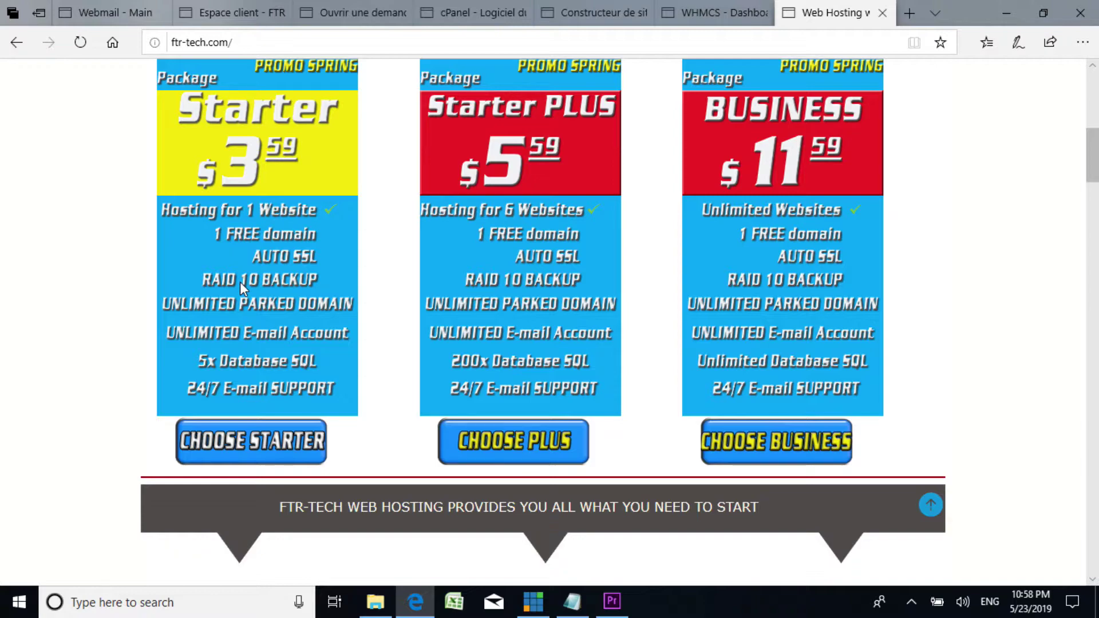
scroll(241, 282, "up", 6)
scroll(243, 284, "down", 8)
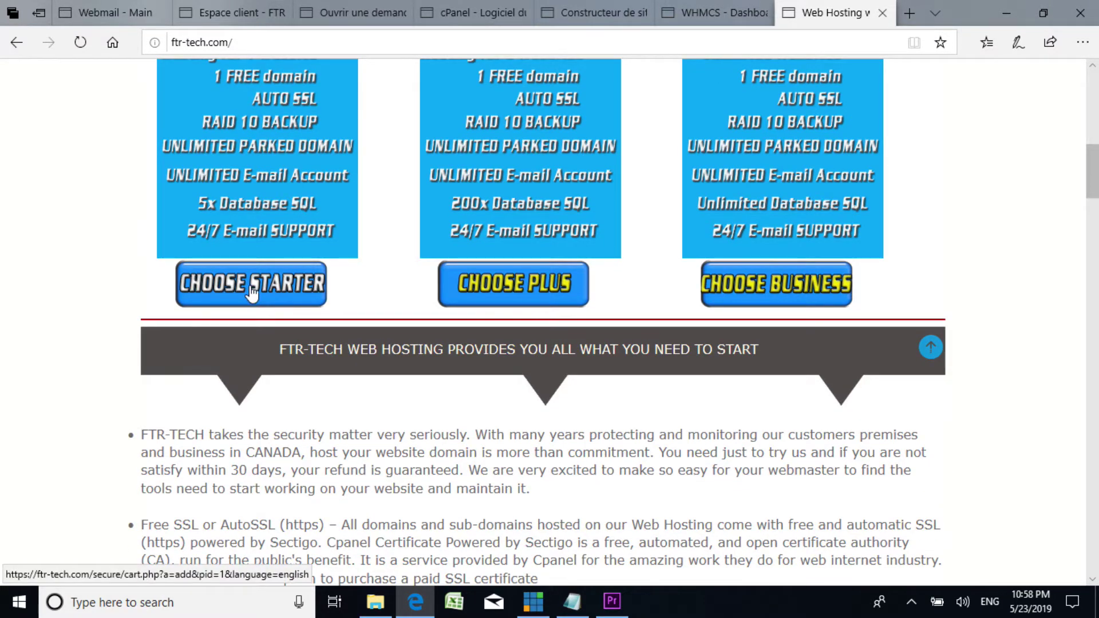
scroll(248, 289, "up", 6)
scroll(252, 295, "down", 7)
scroll(252, 295, "down", 8)
scroll(248, 289, "up", 3)
scroll(252, 289, "down", 4)
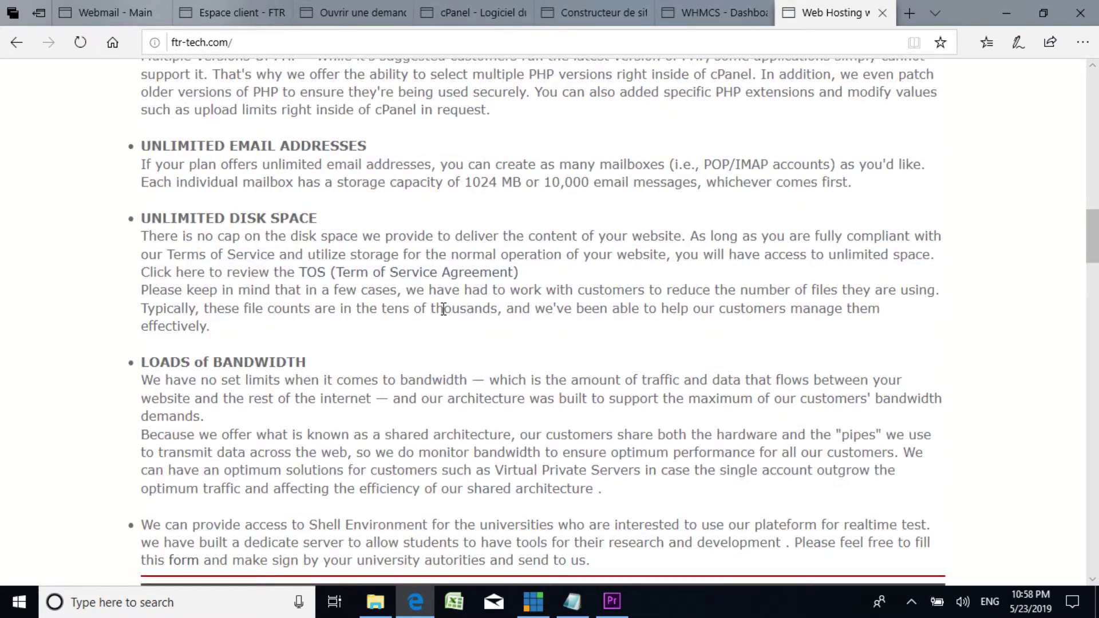
scroll(387, 327, "down", 3)
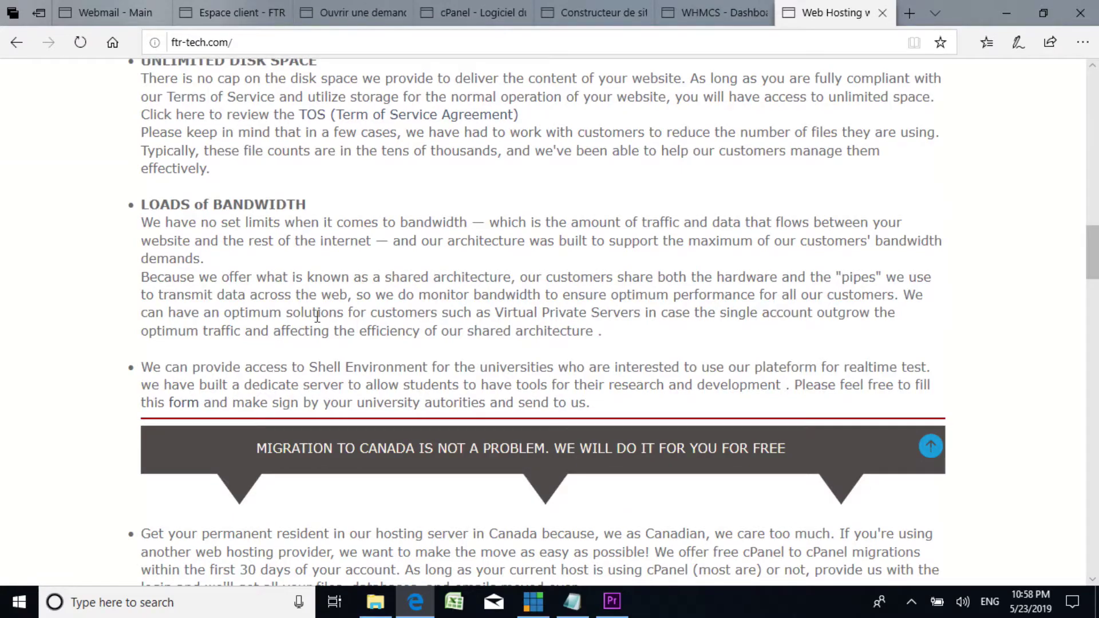
scroll(303, 329, "down", 2)
scroll(303, 323, "up", 6)
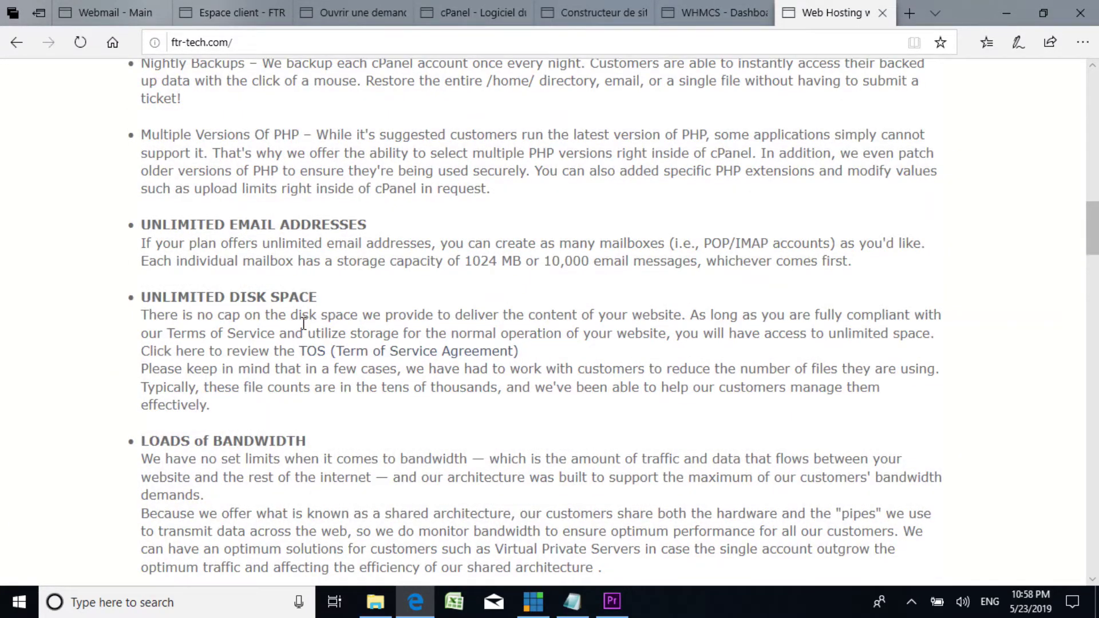
scroll(303, 323, "up", 6)
scroll(307, 322, "down", 3)
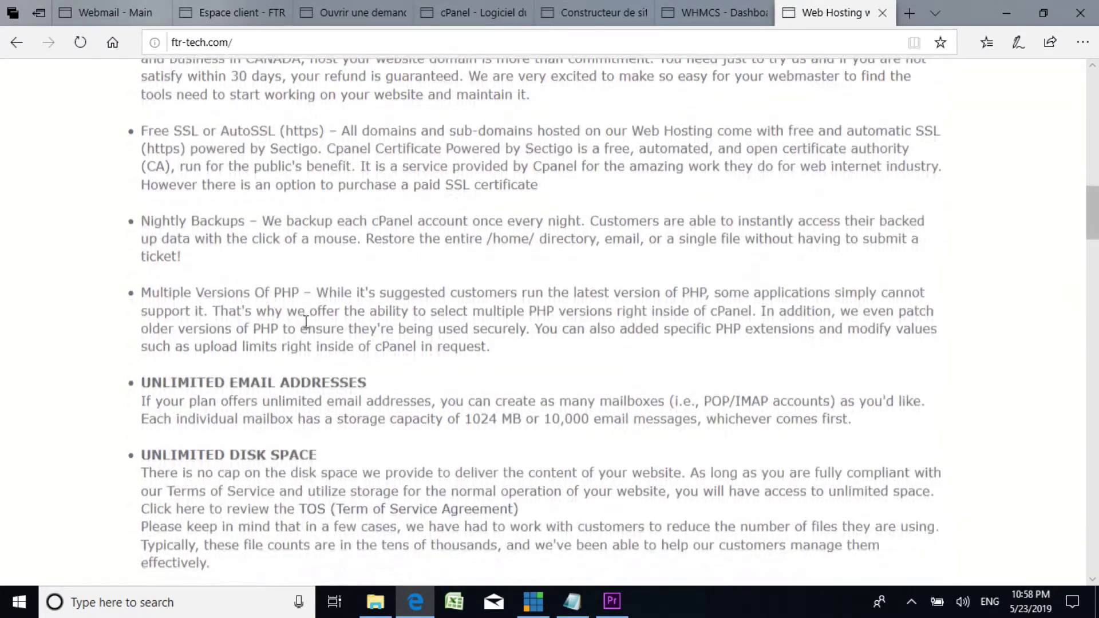
scroll(306, 322, "down", 4)
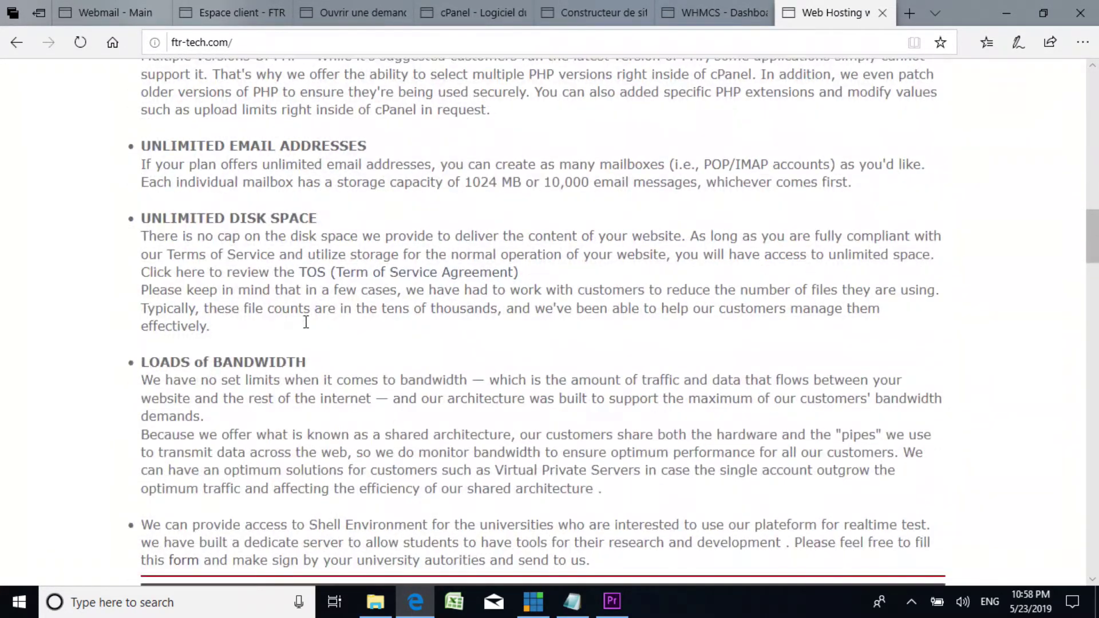
Step: Follow the 'TOS (Term of Service Agreement)' link and scroll through FTR-TECH's Universal Terms of Service
left_click(380, 276)
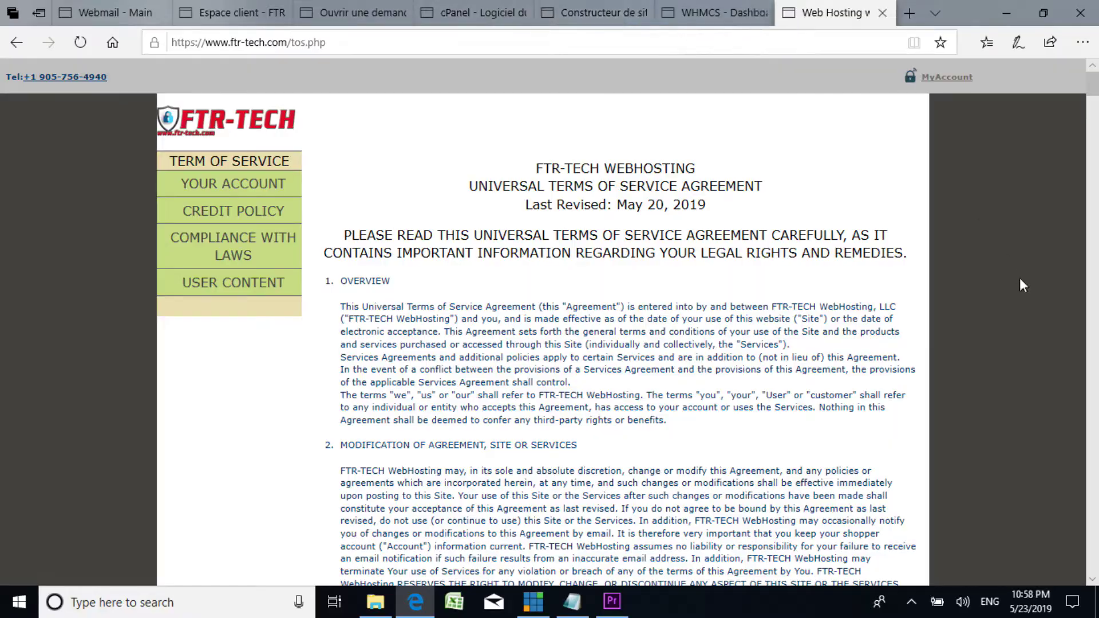
scroll(971, 305, "down", 7)
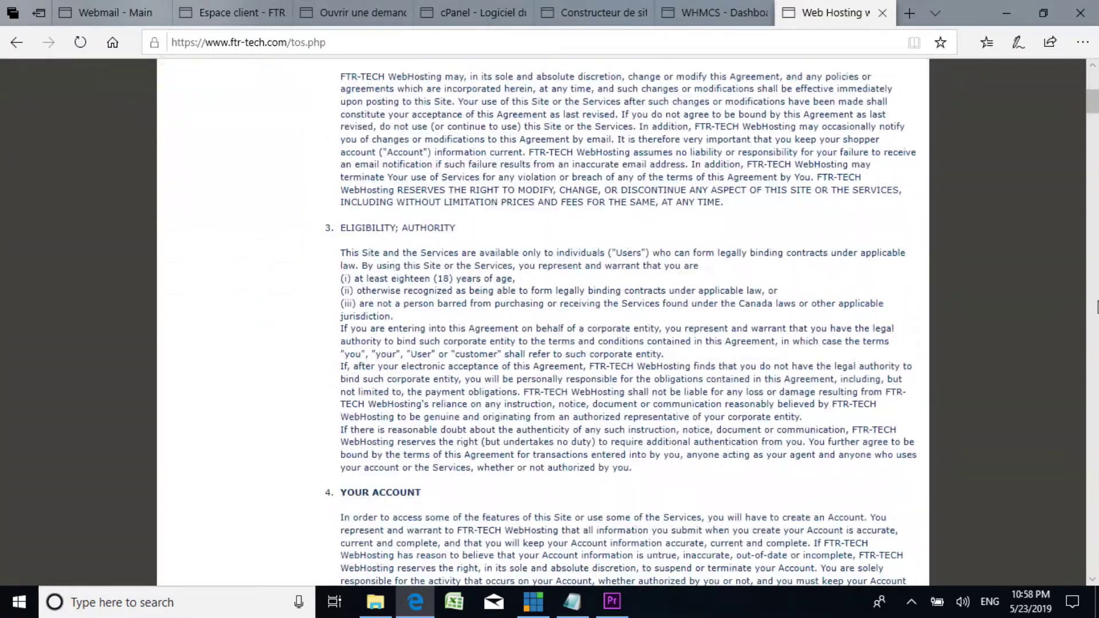
left_click_drag(1091, 106, 1093, 83)
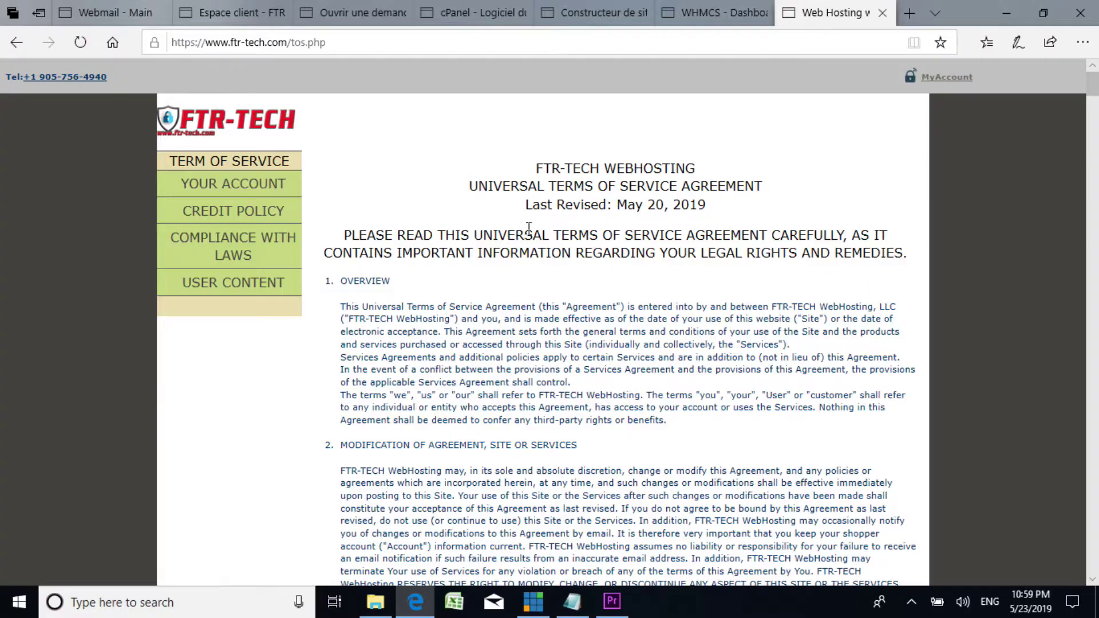
left_click_drag(1093, 84, 1091, 123)
Step: Cycle back through the tabs to the Roundcube webmail inbox and bring up the step1 checklist in Notepad
left_click(713, 13)
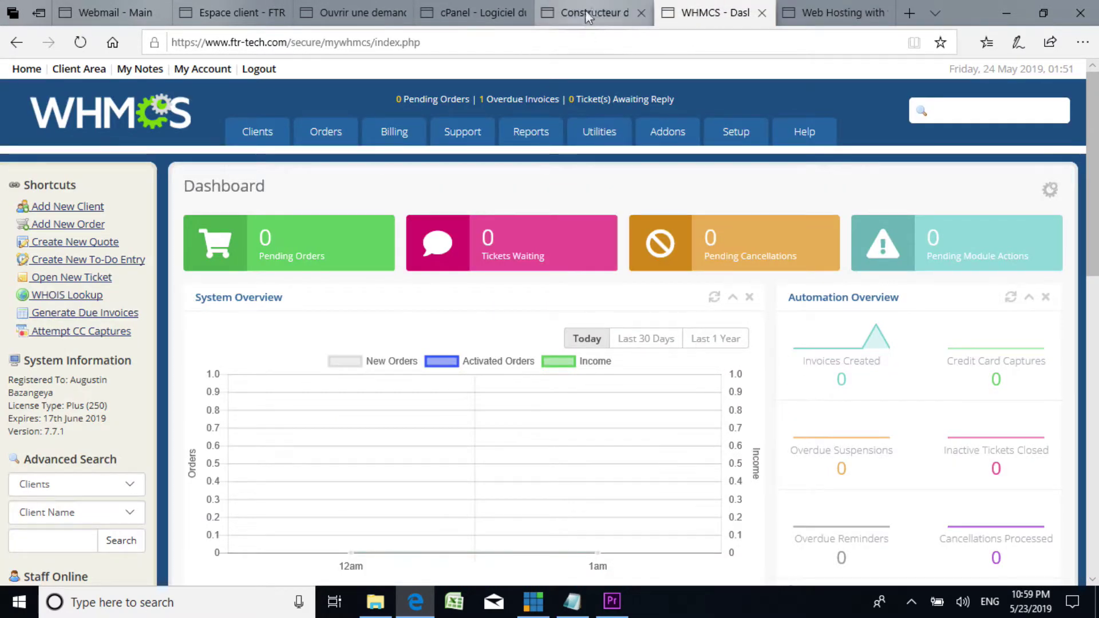
left_click(600, 13)
left_click(443, 14)
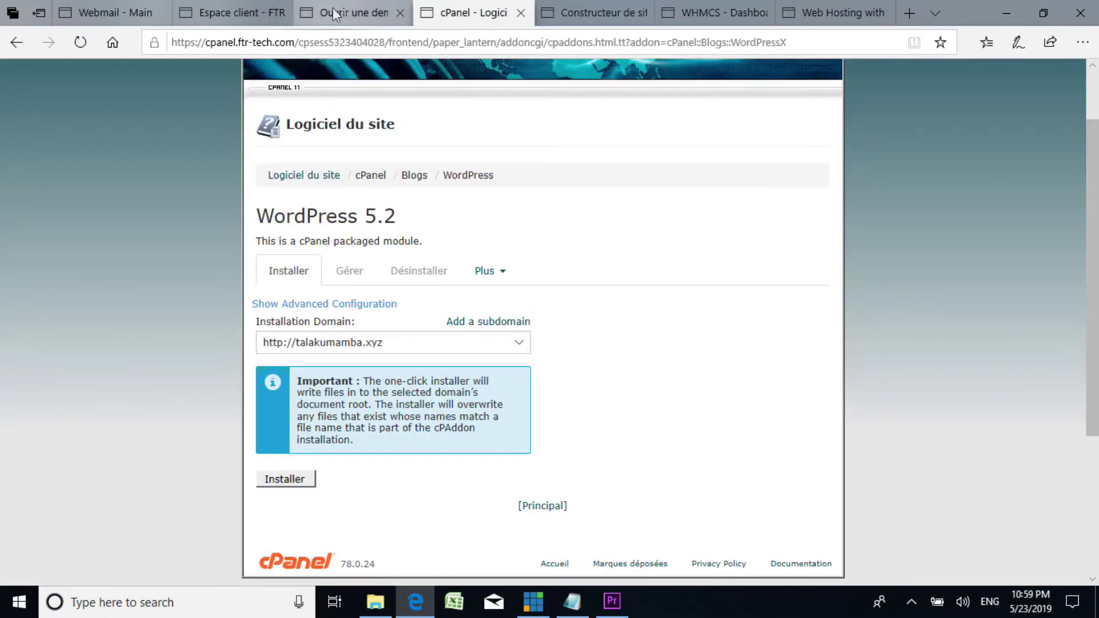
left_click(356, 13)
left_click(265, 15)
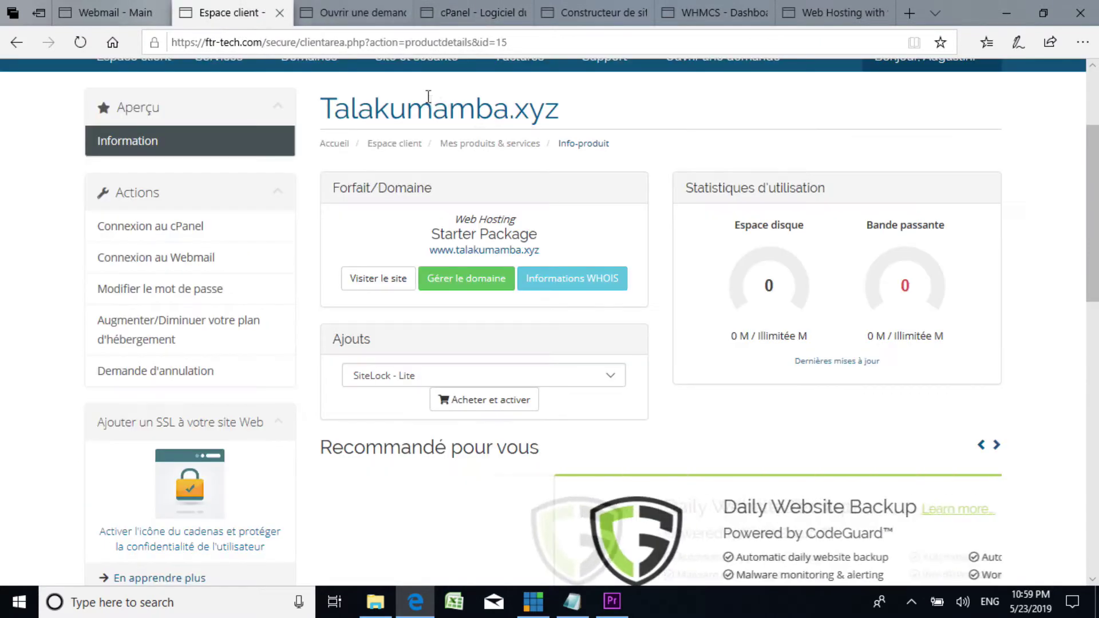
left_click(126, 23)
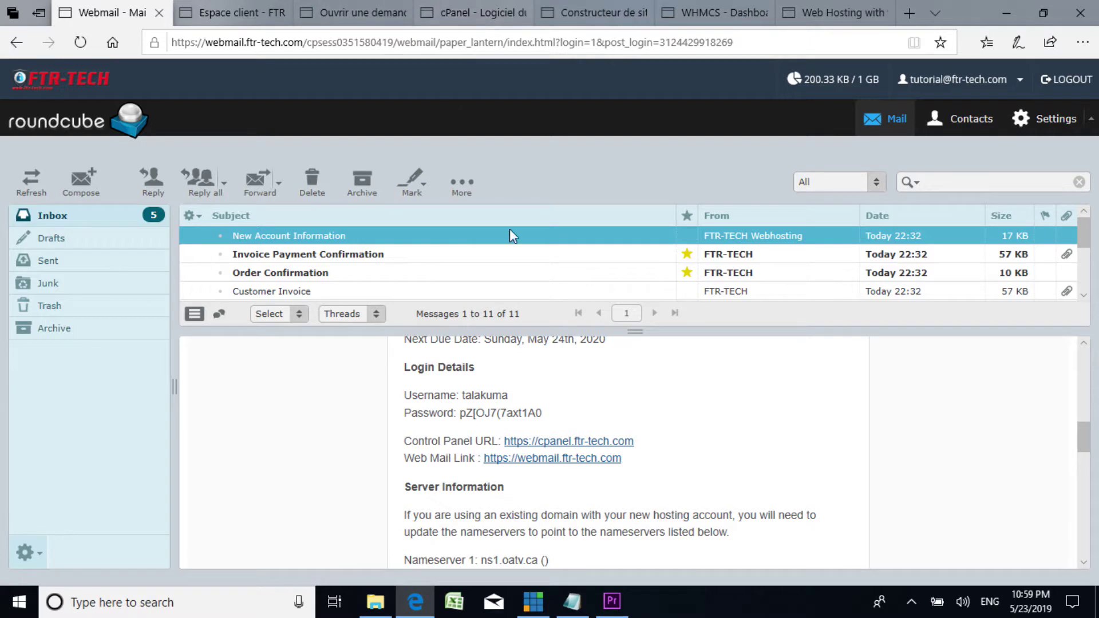
left_click(579, 611)
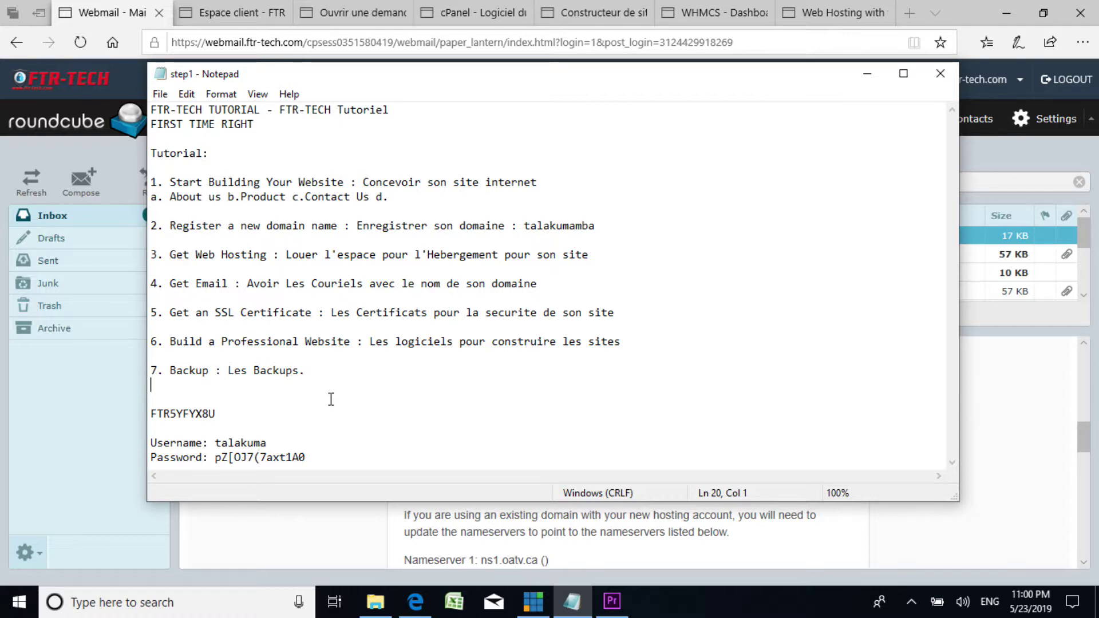
Step: Minimize the Notepad step1 checklist to bring back the Roundcube inbox
left_click(866, 74)
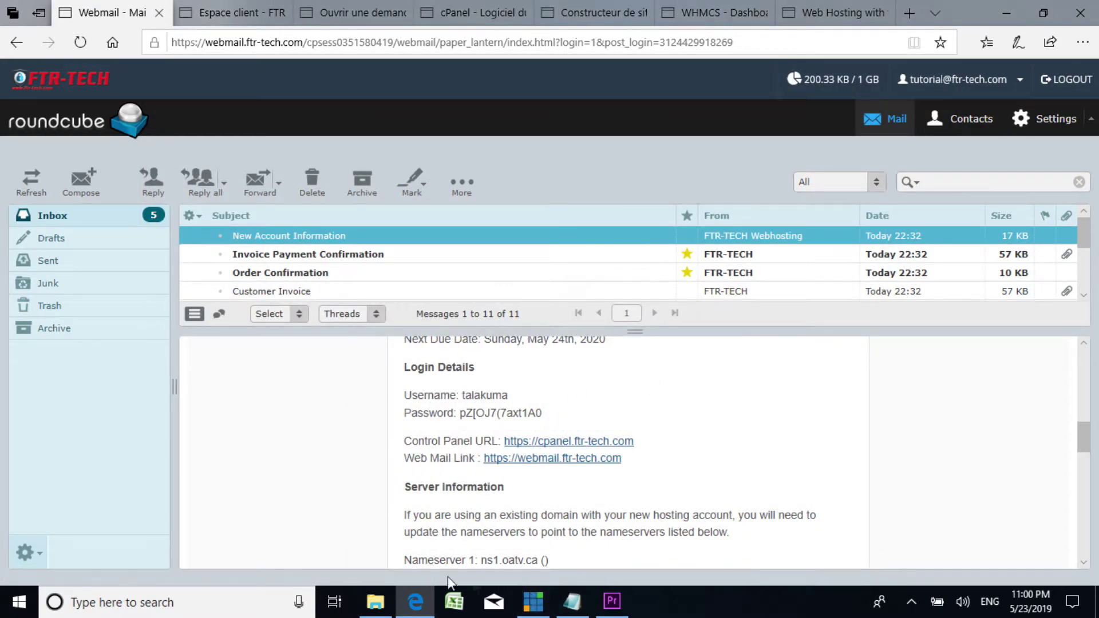
Step: Cycle through the open Edge tabs and settle on the cPanel WordPress installer tab
left_click(242, 15)
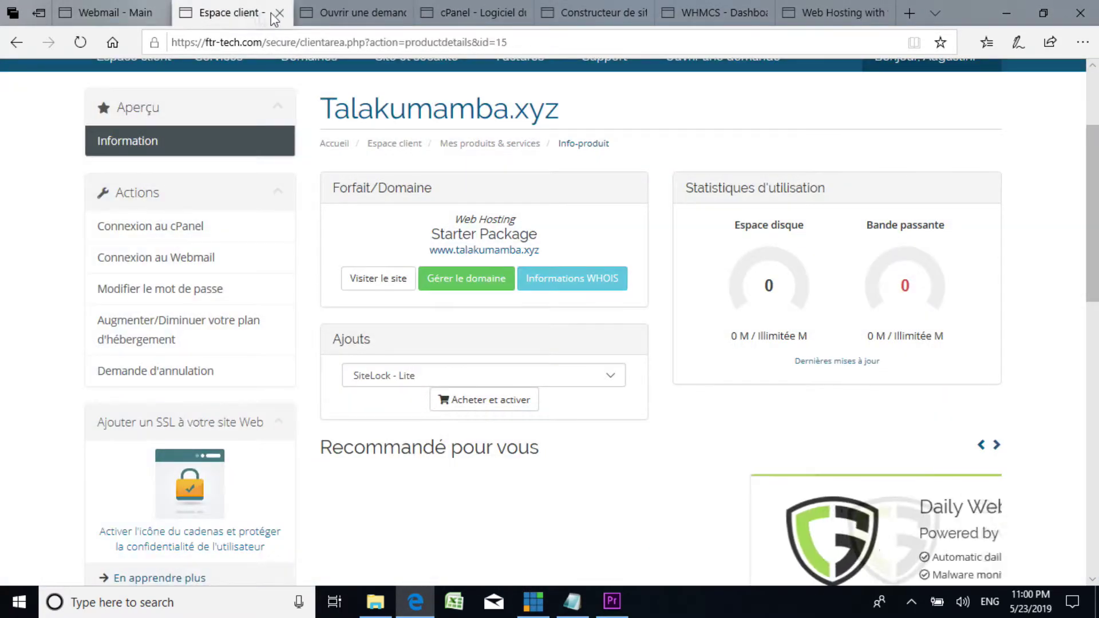
left_click(385, 14)
left_click(464, 13)
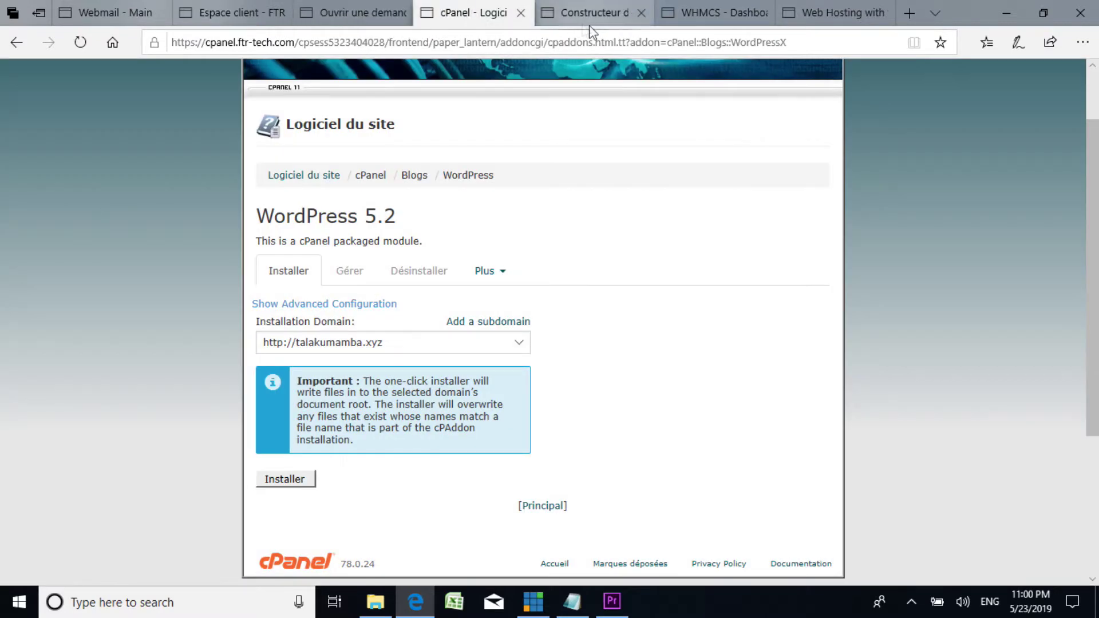
left_click(598, 12)
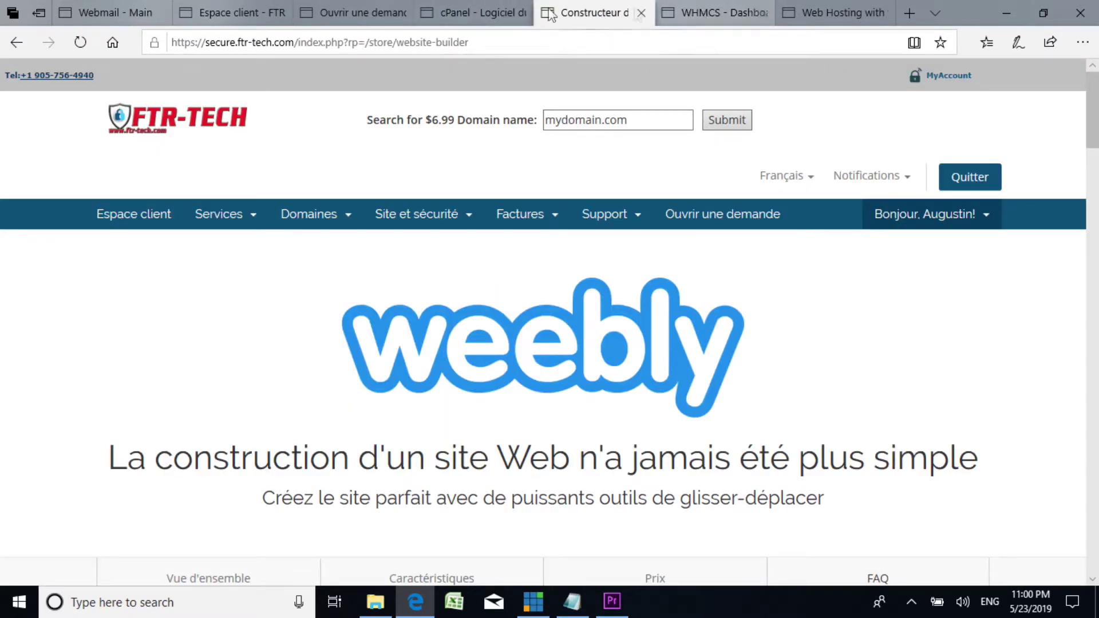
left_click(487, 13)
Step: Go to the talakumamba.xyz cPanel home page and browse its tool groups, including Sauvegarde
scroll(265, 97, "up", 3)
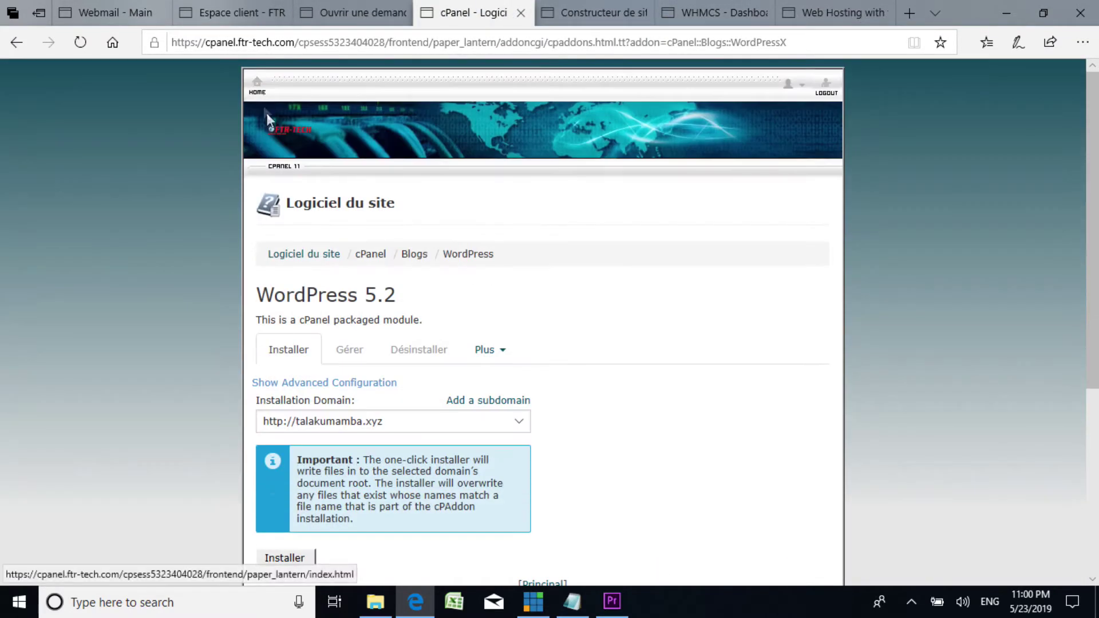
left_click(261, 93)
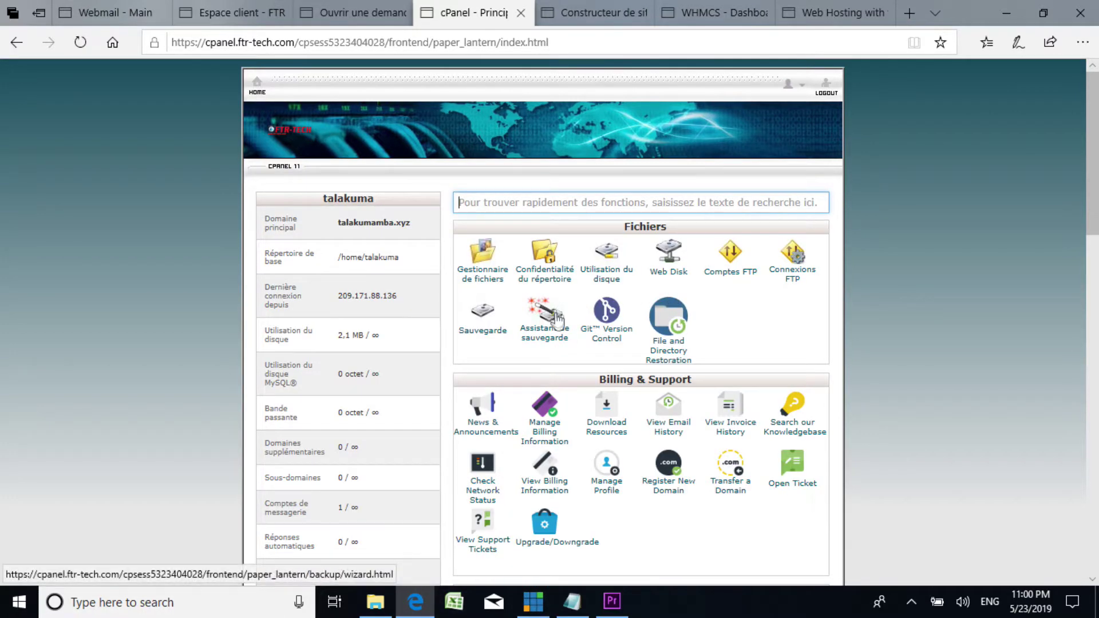
scroll(486, 337, "down", 7)
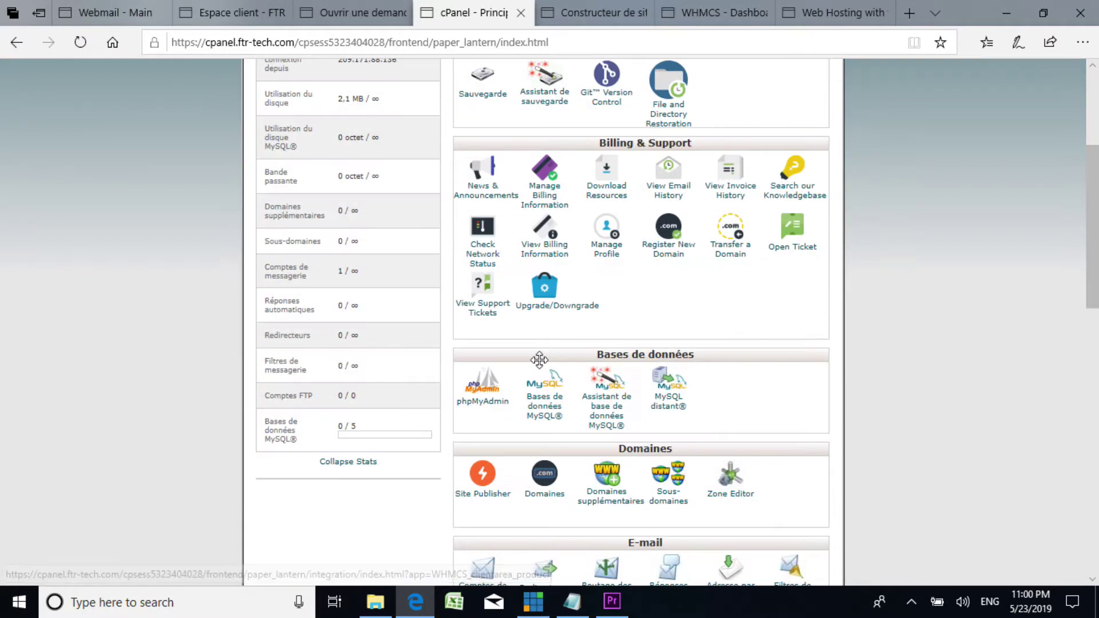
scroll(563, 359, "down", 4)
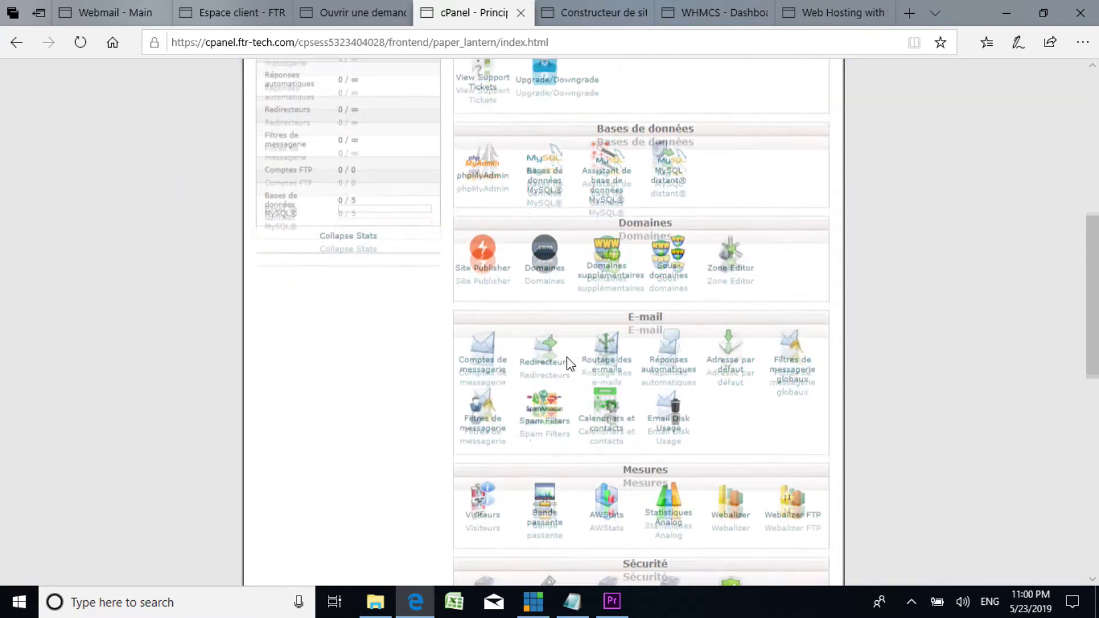
scroll(526, 356, "down", 3)
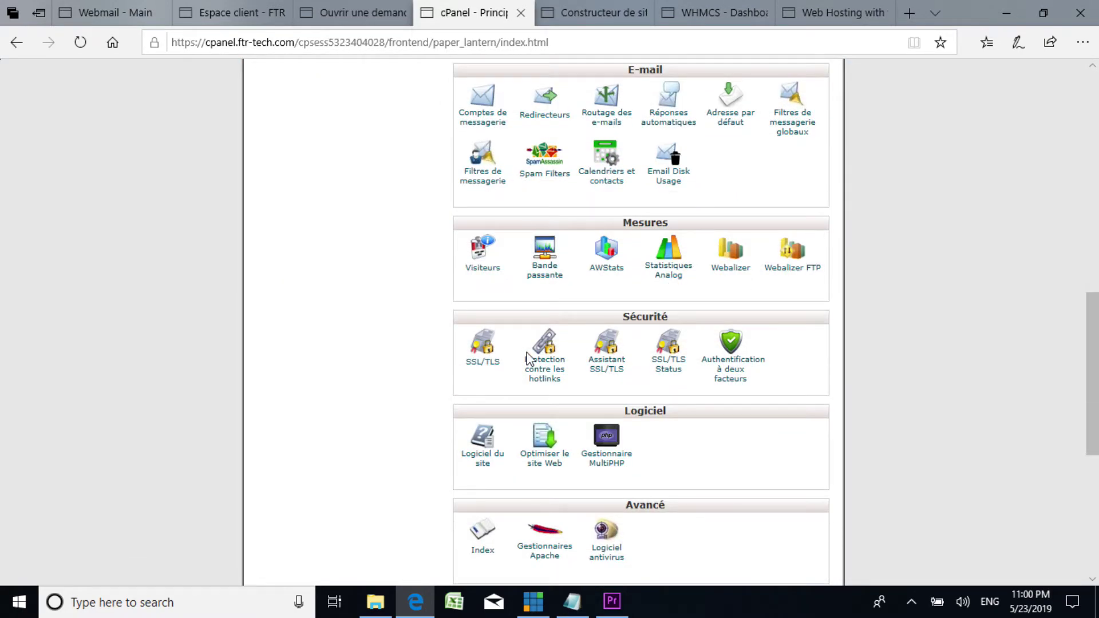
scroll(501, 357, "down", 3)
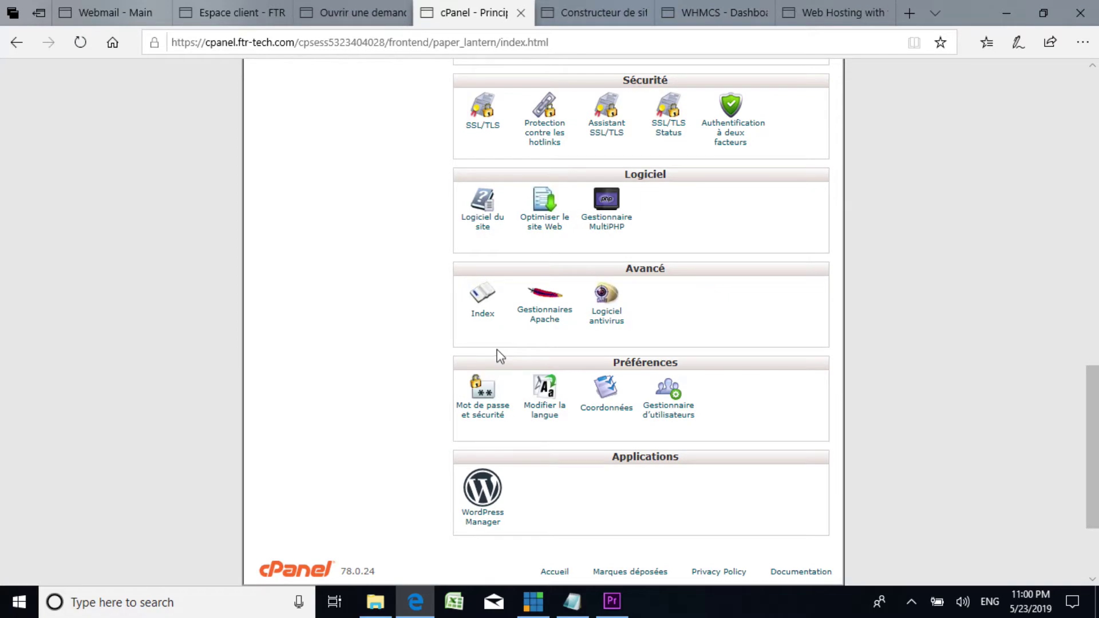
scroll(501, 355, "up", 3)
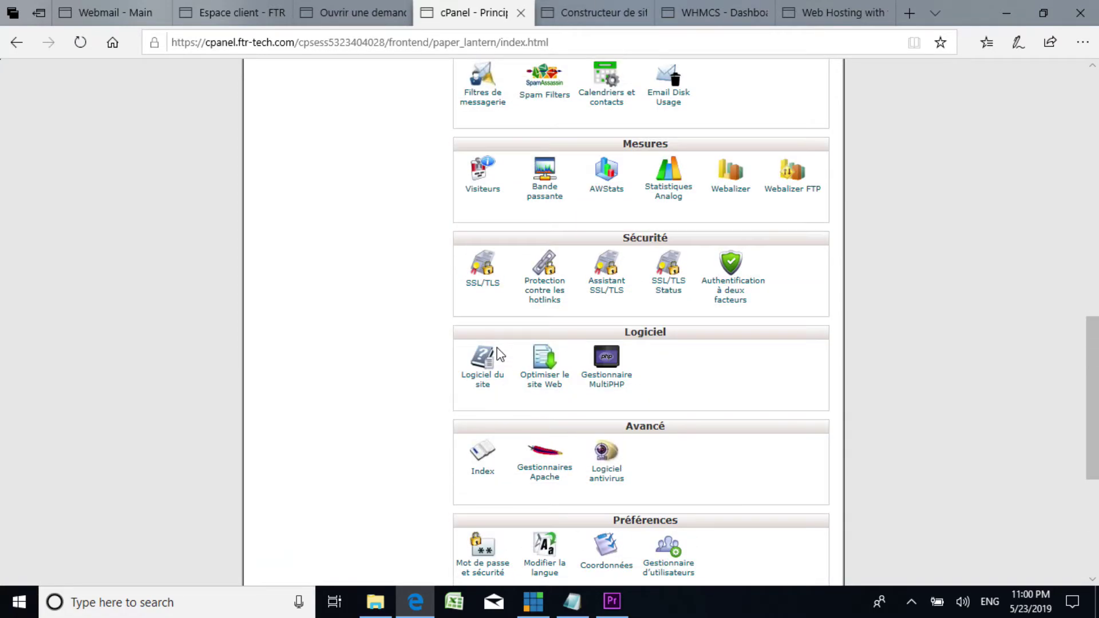
scroll(501, 352, "up", 7)
scroll(501, 350, "up", 6)
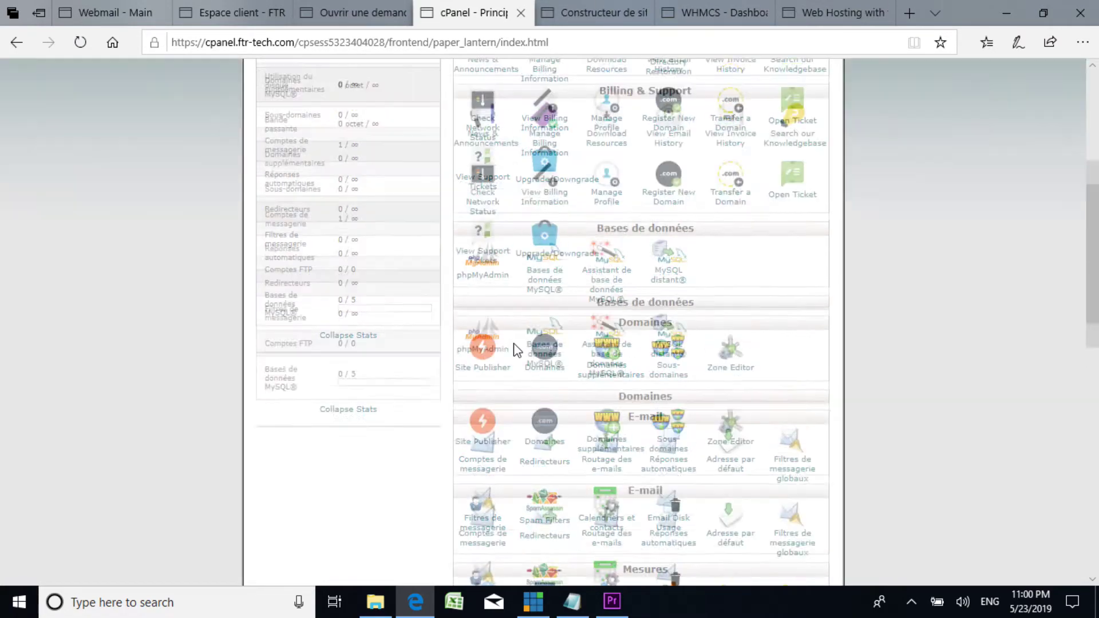
scroll(553, 345, "up", 2)
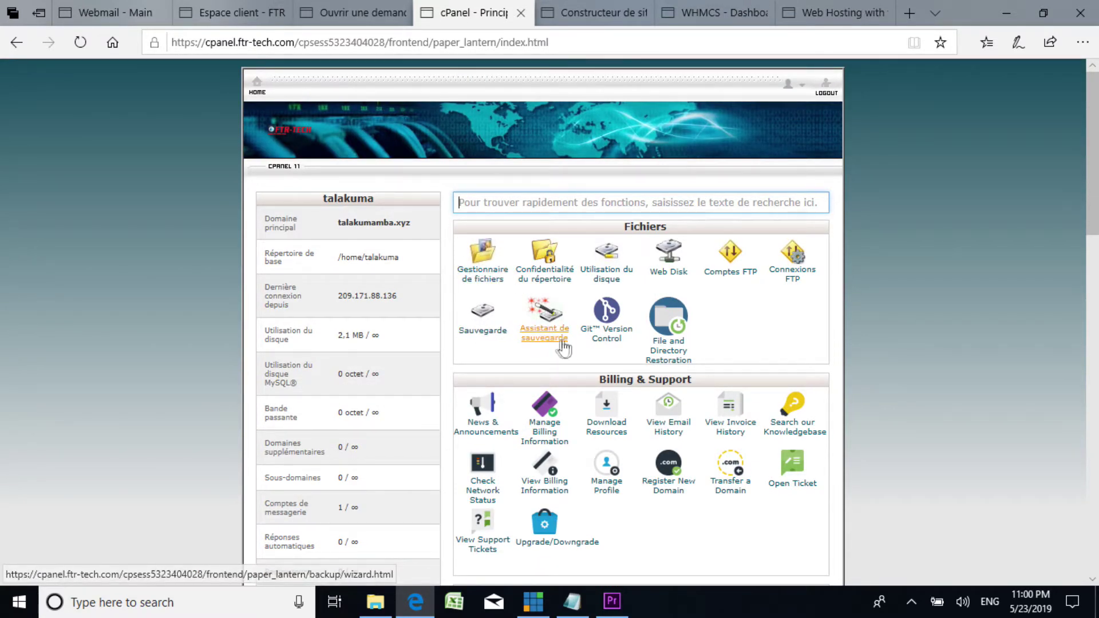
left_click(484, 335)
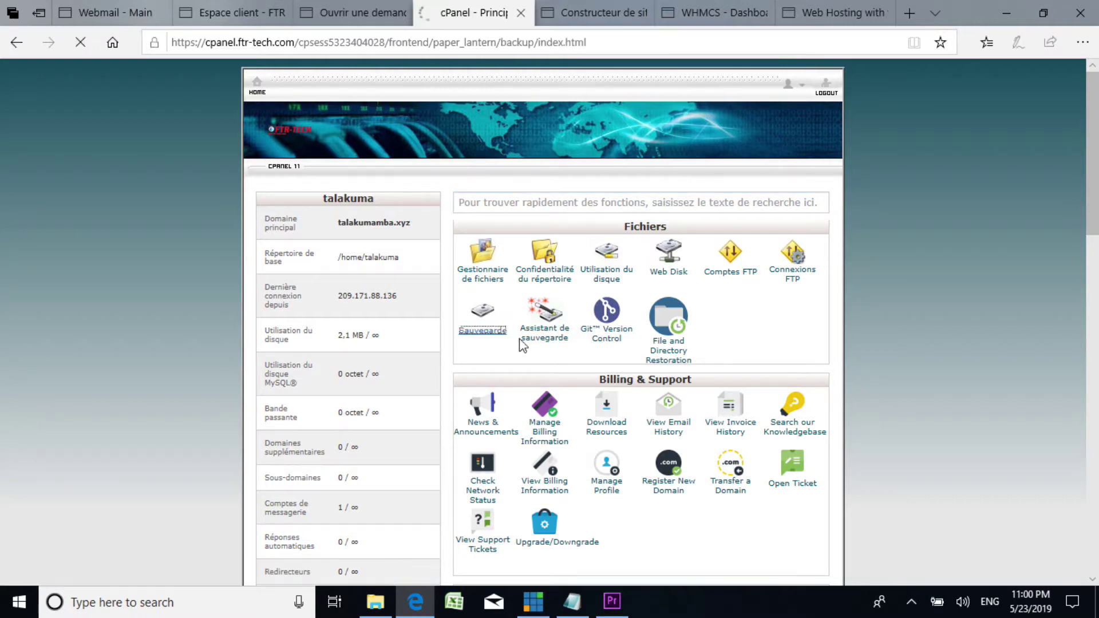
scroll(453, 360, "down", 3)
scroll(450, 356, "up", 3)
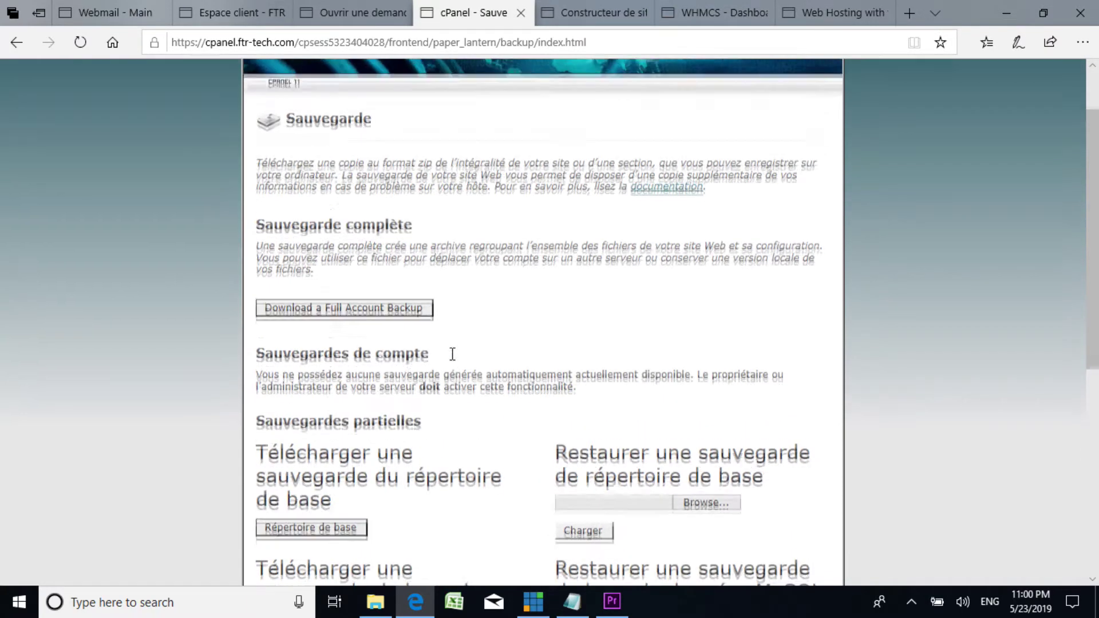
scroll(435, 349, "down", 3)
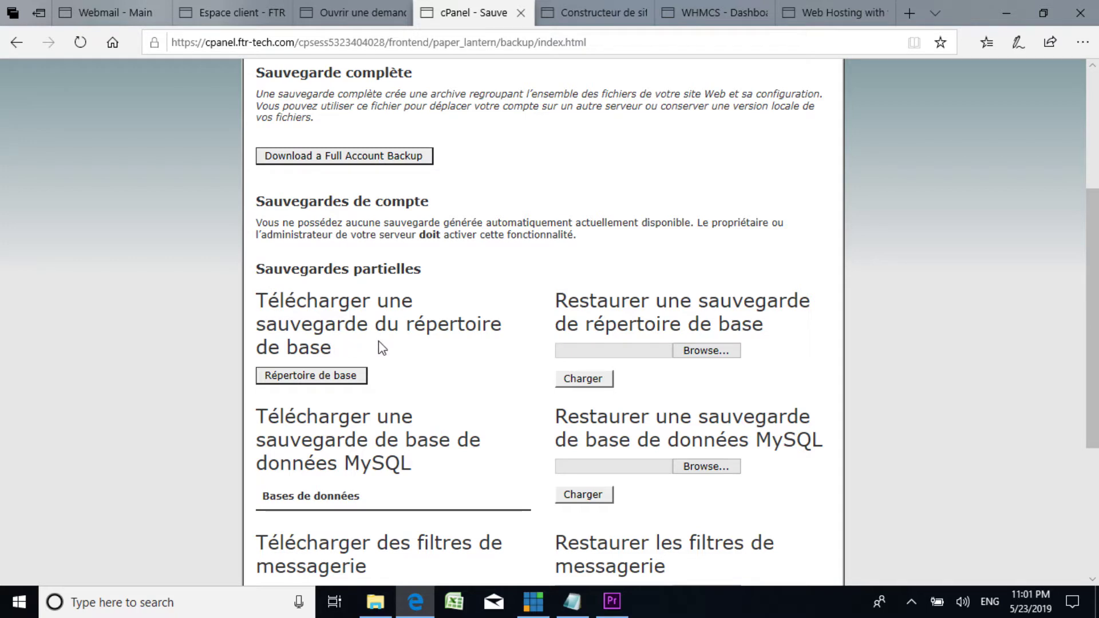
scroll(369, 382, "down", 3)
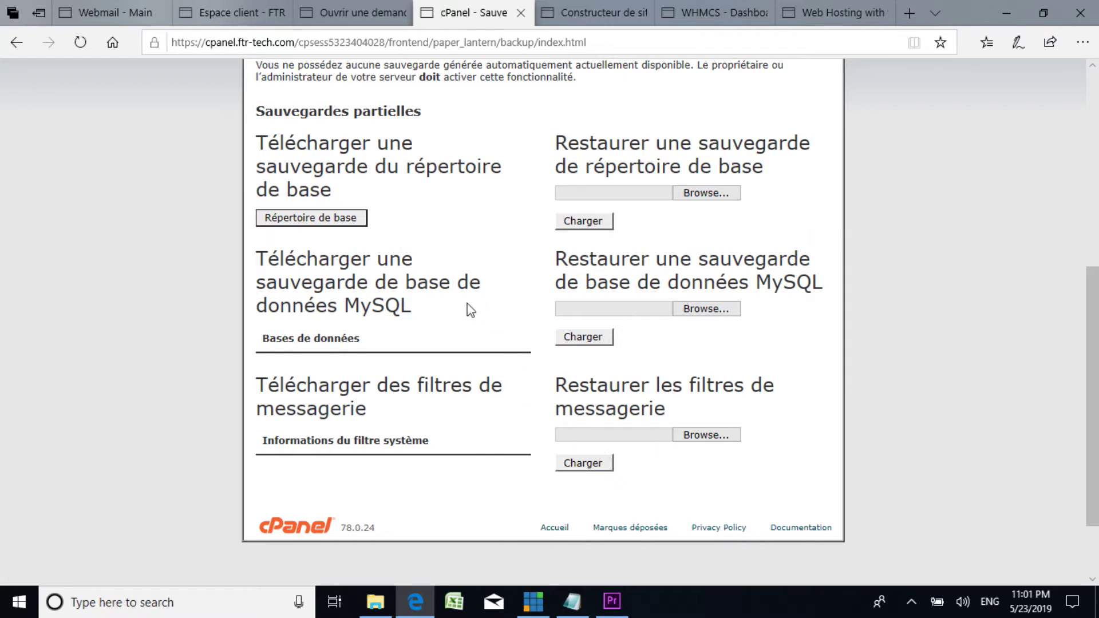
scroll(470, 309, "up", 5)
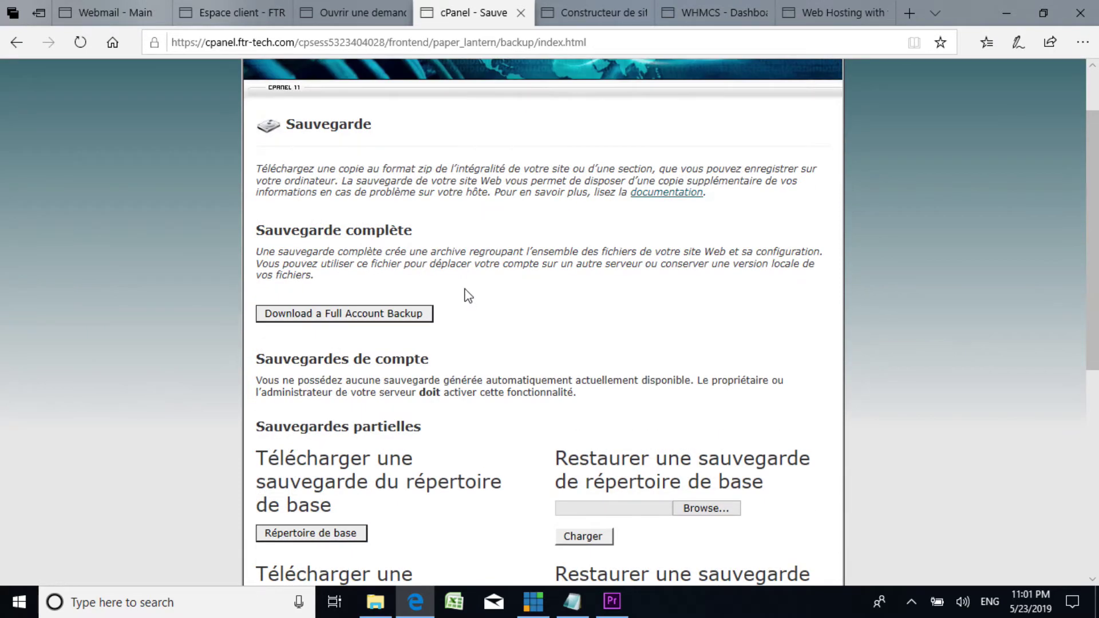
scroll(467, 293, "up", 2)
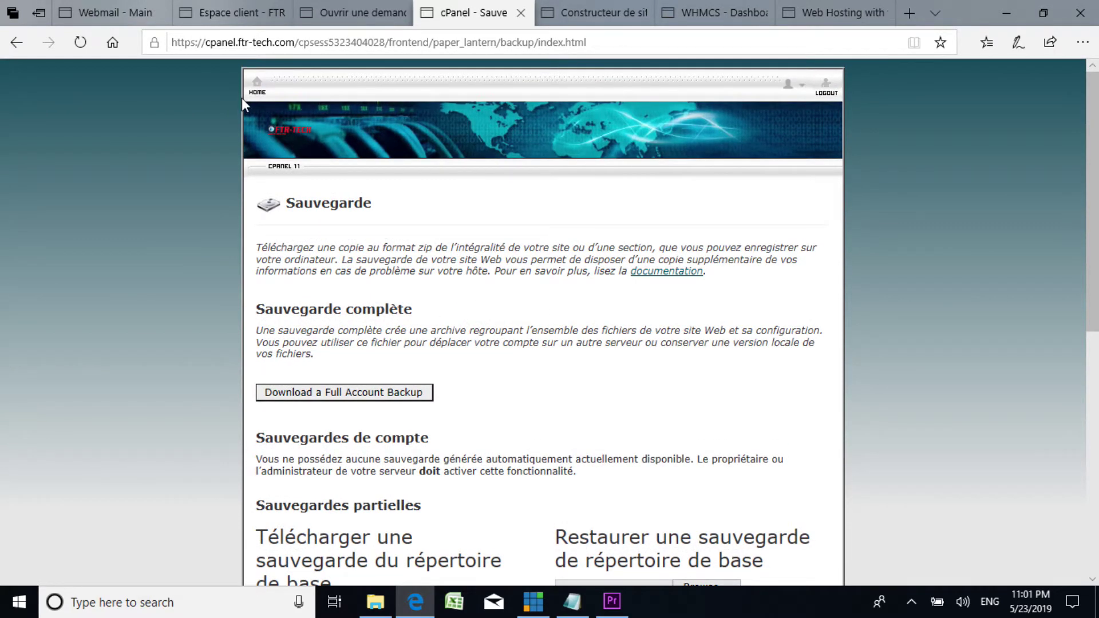
Step: Leave Sauvegarde for the cPanel home page and browse its sections from Fichiers to Applications
left_click(256, 84)
scroll(513, 352, "down", 2)
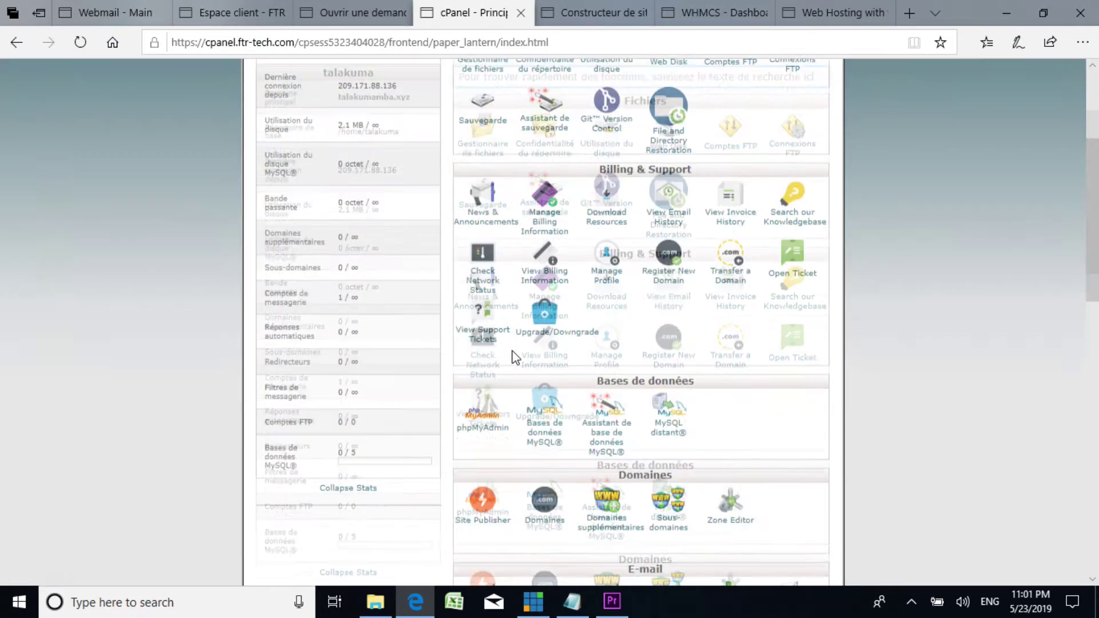
scroll(515, 349, "up", 5)
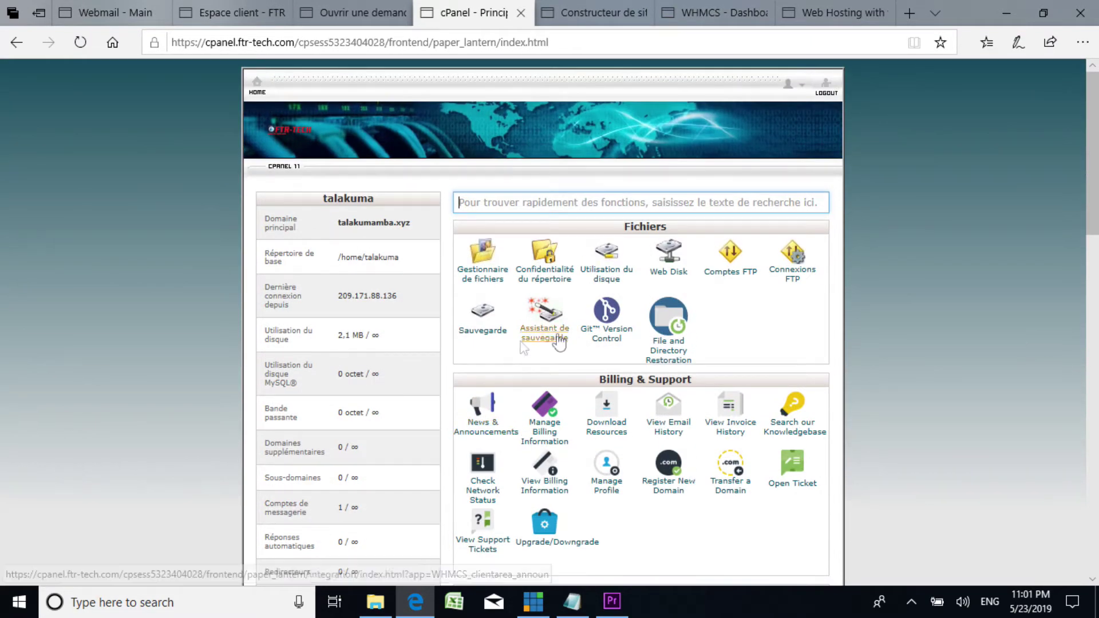
scroll(648, 347, "down", 10)
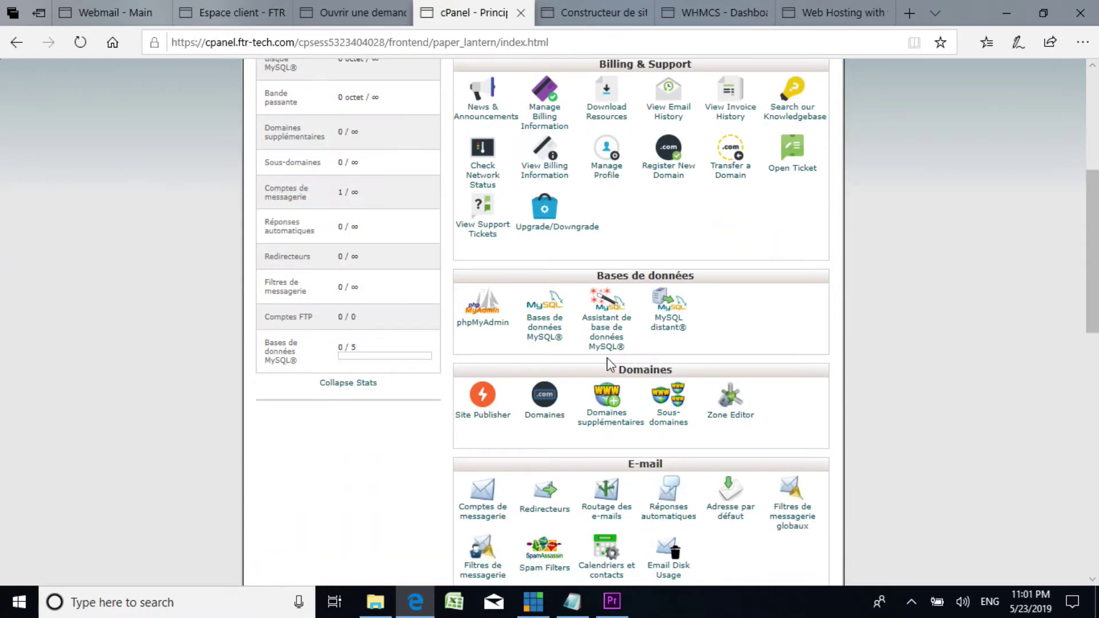
scroll(606, 369, "down", 5)
scroll(604, 364, "up", 5)
scroll(606, 372, "down", 4)
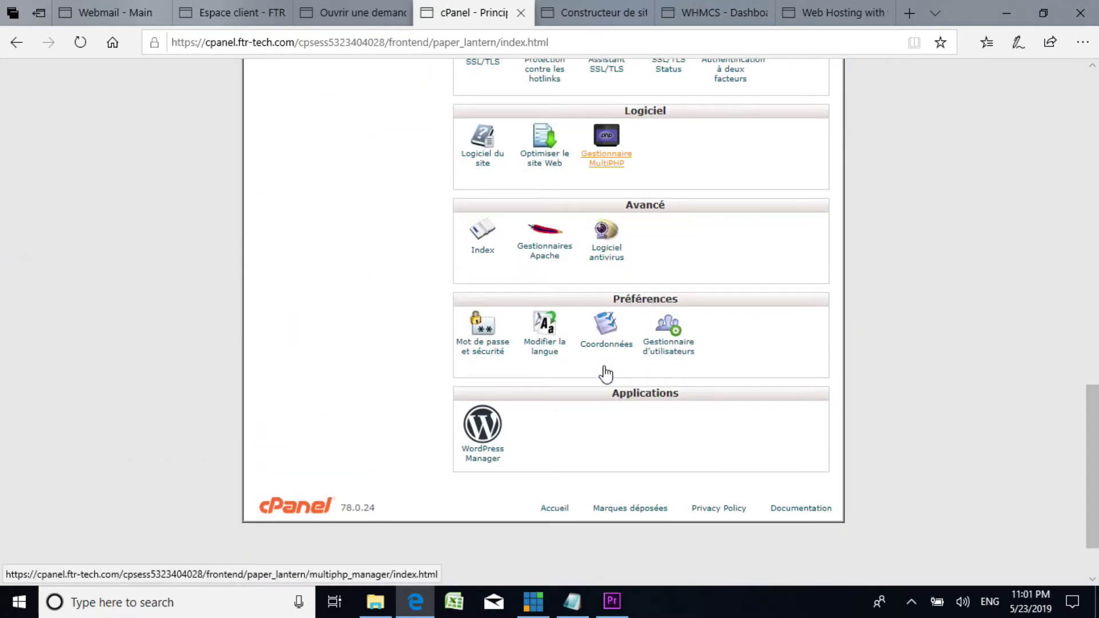
scroll(606, 374, "up", 1)
scroll(606, 371, "up", 8)
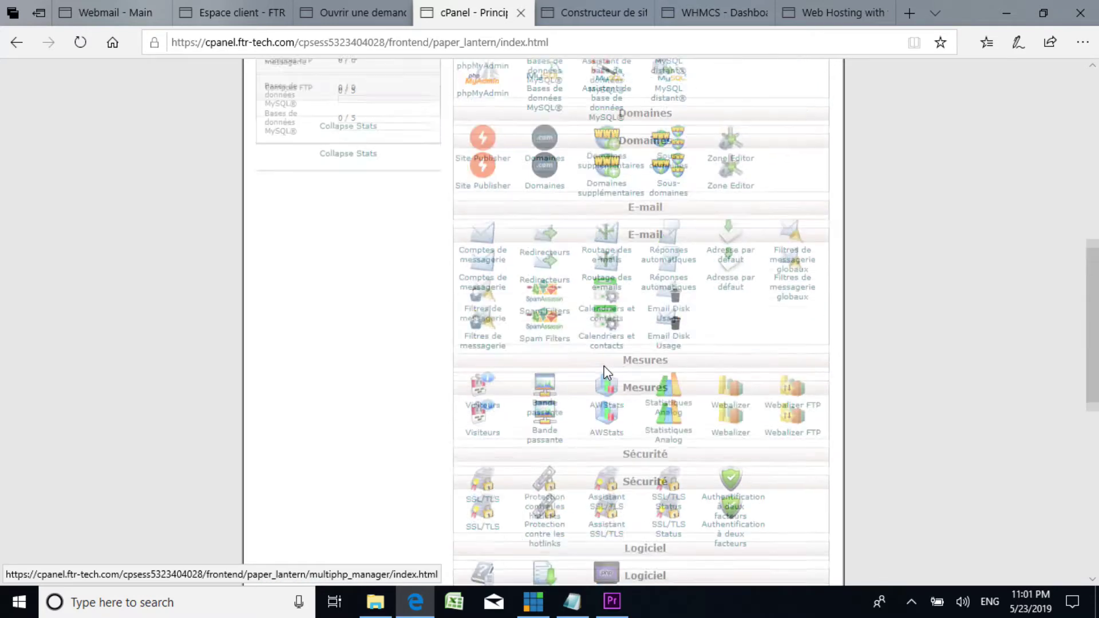
left_click(572, 601)
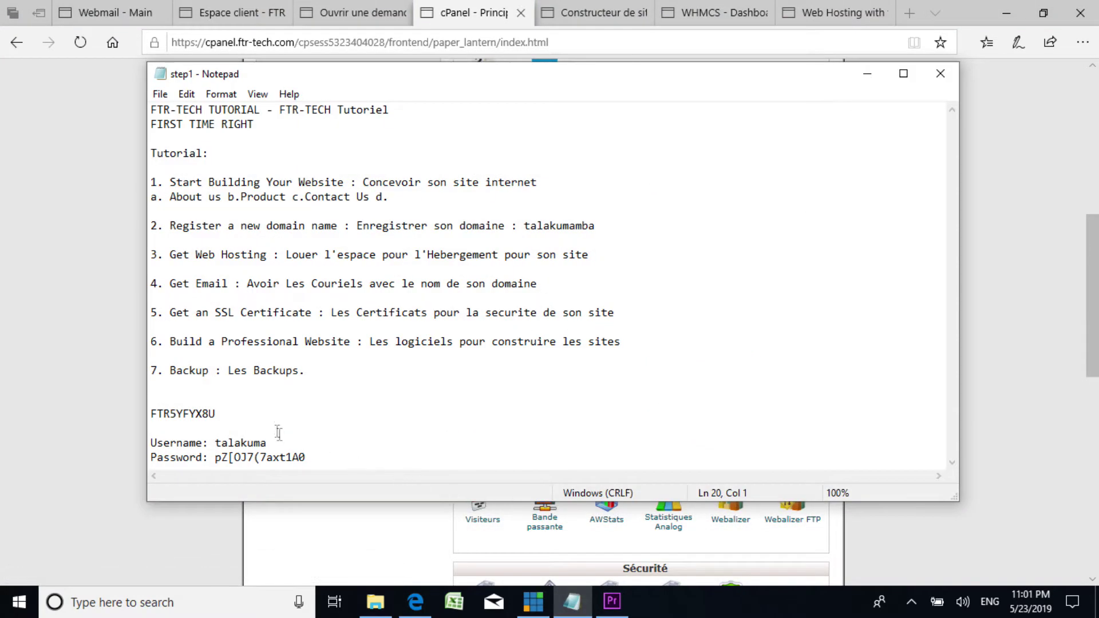
left_click_drag(321, 377, 150, 154)
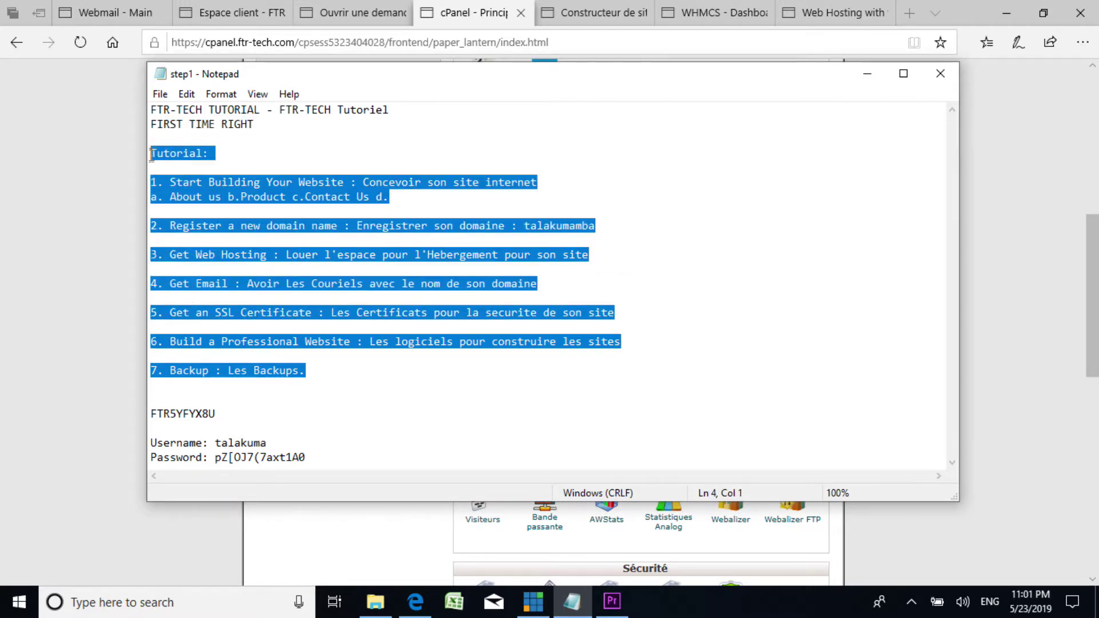
left_click(262, 182)
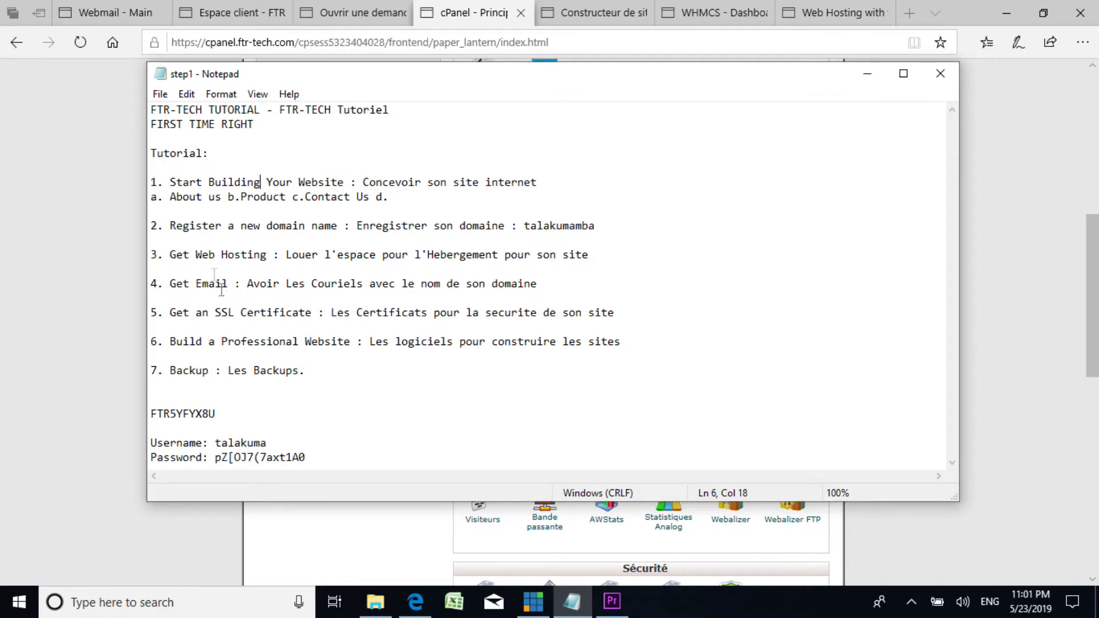
left_click(867, 73)
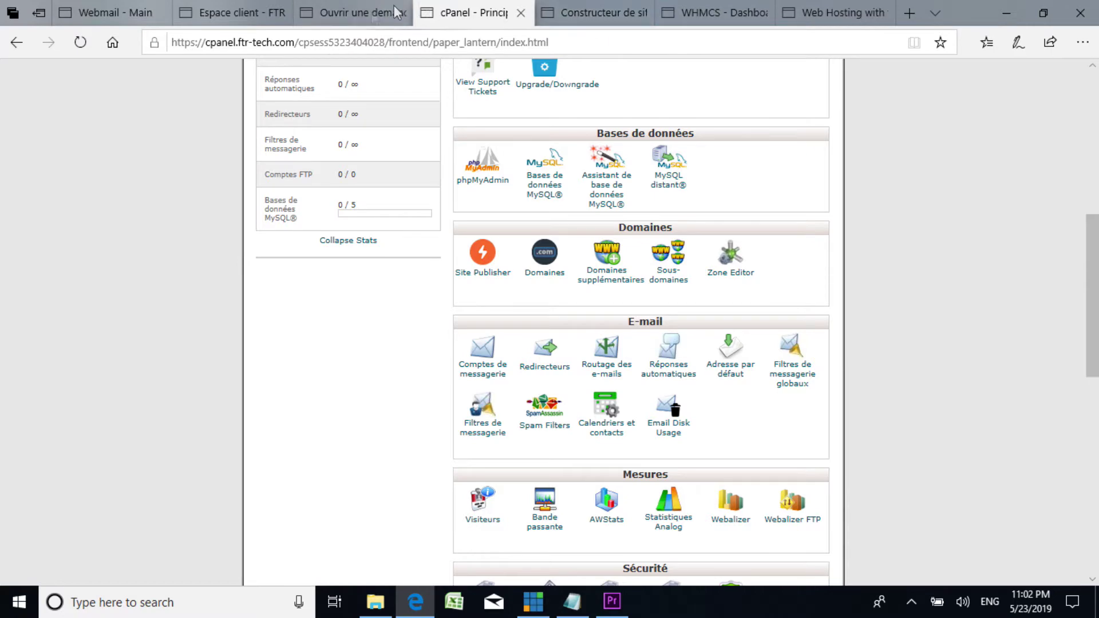
Step: Return to the Ouvrir une demande tab and load the FTR-TECH Fast Web Hosting home page there
left_click(351, 13)
left_click(595, 8)
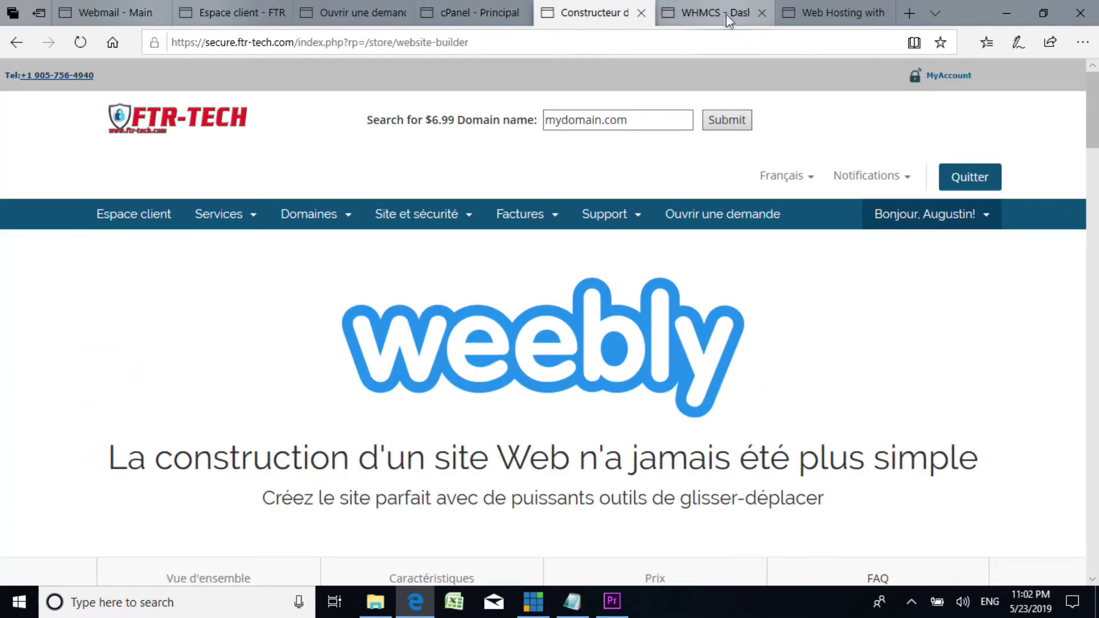
left_click(726, 9)
left_click(826, 10)
left_click(106, 13)
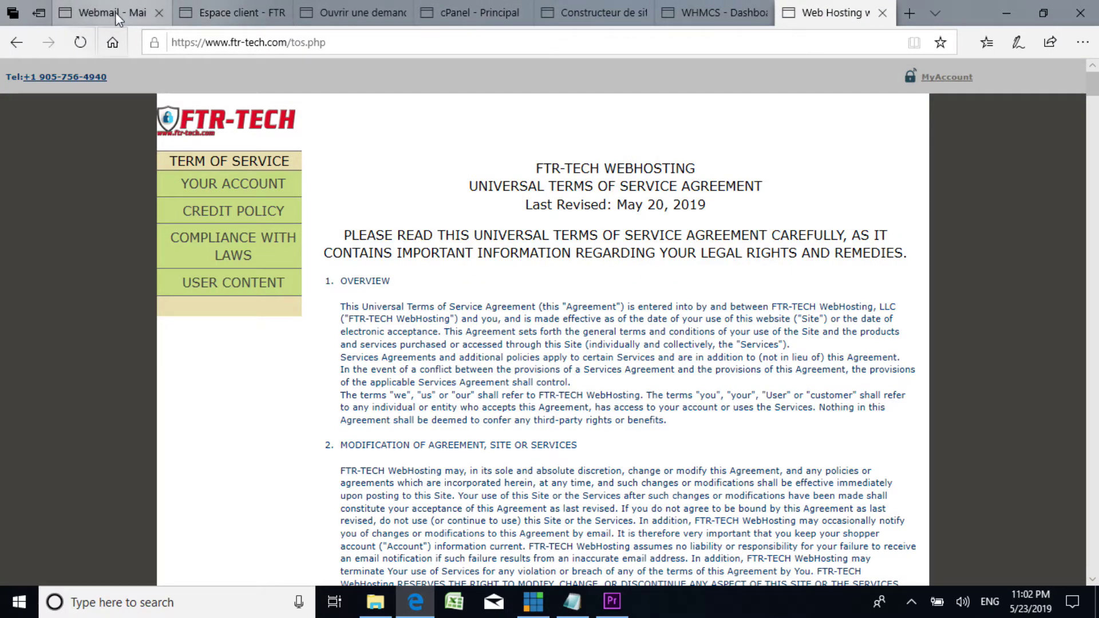
left_click(853, 10)
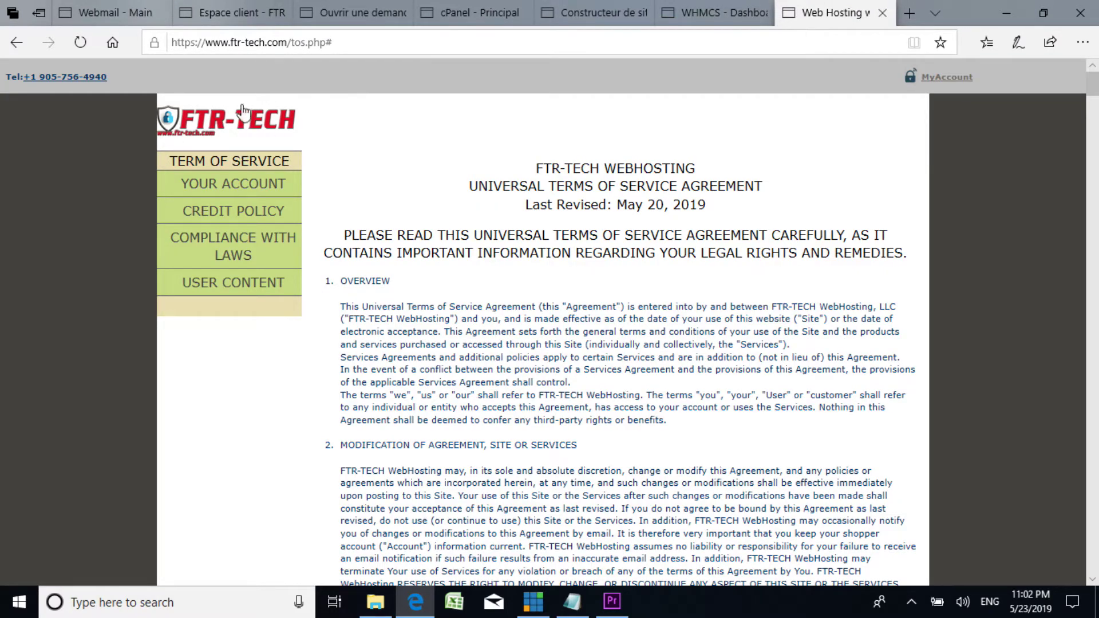
left_click(369, 13)
left_click(198, 133)
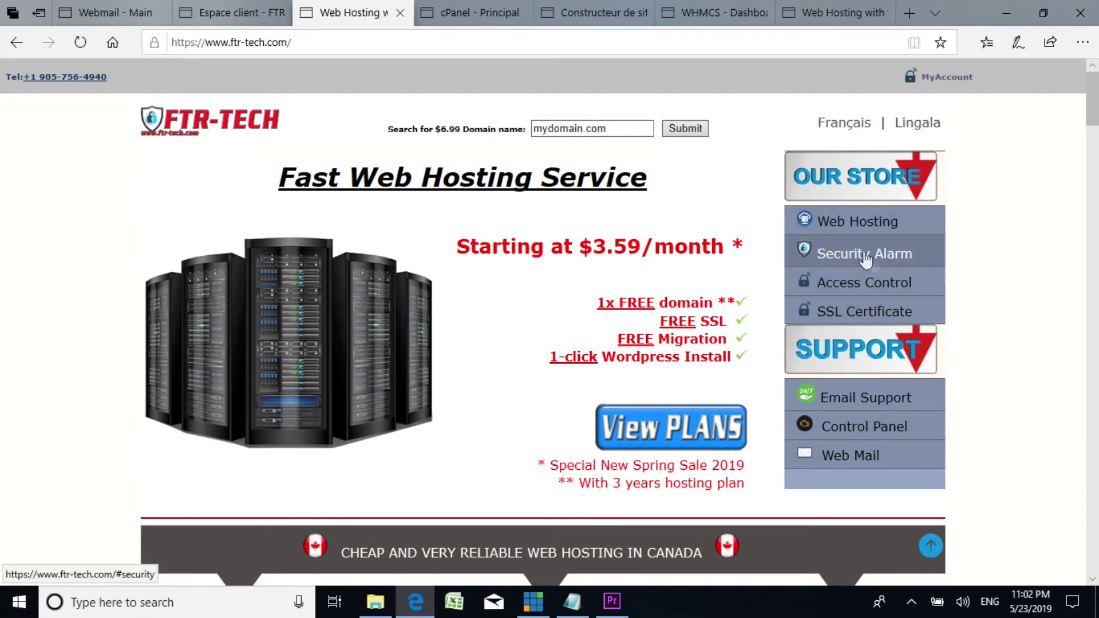
left_click(865, 252)
scroll(638, 283, "down", 5)
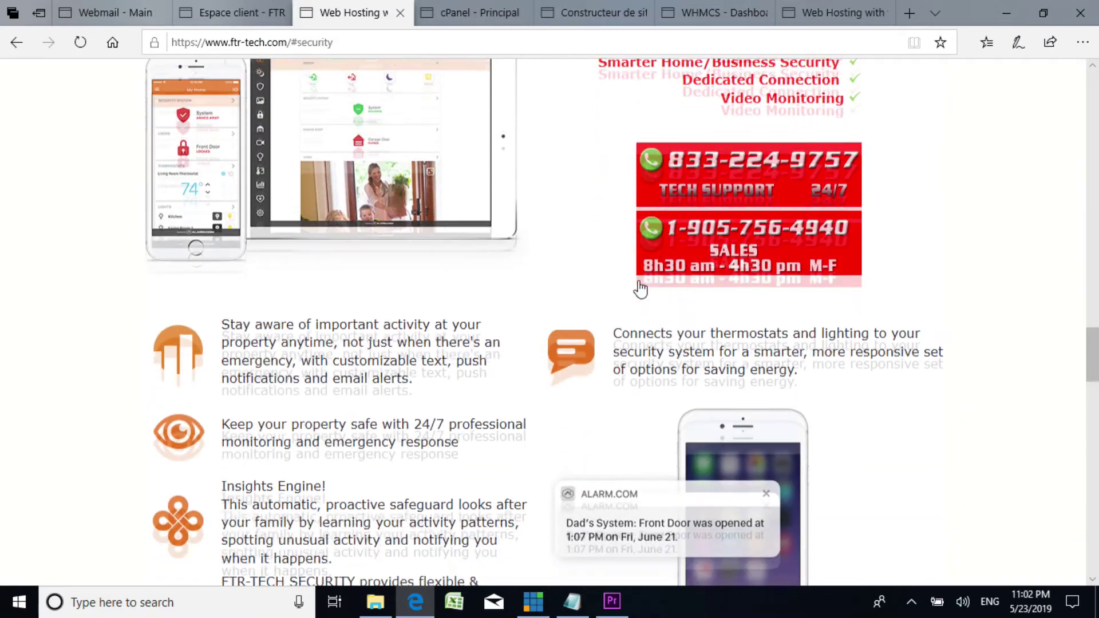
scroll(640, 280, "down", 4)
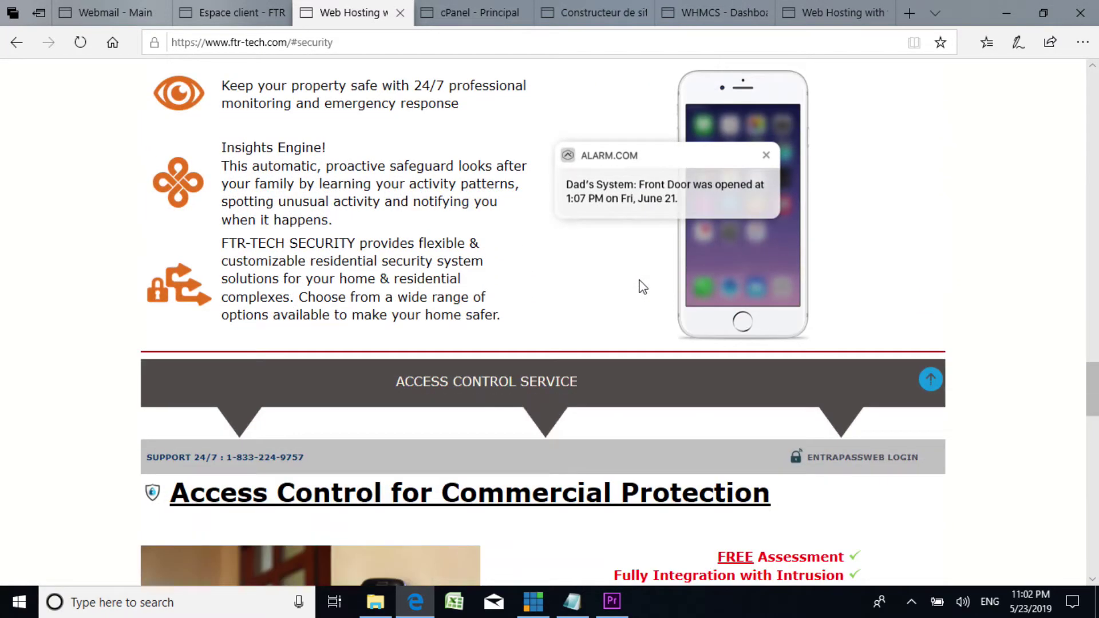
scroll(640, 279, "up", 5)
scroll(639, 279, "up", 3)
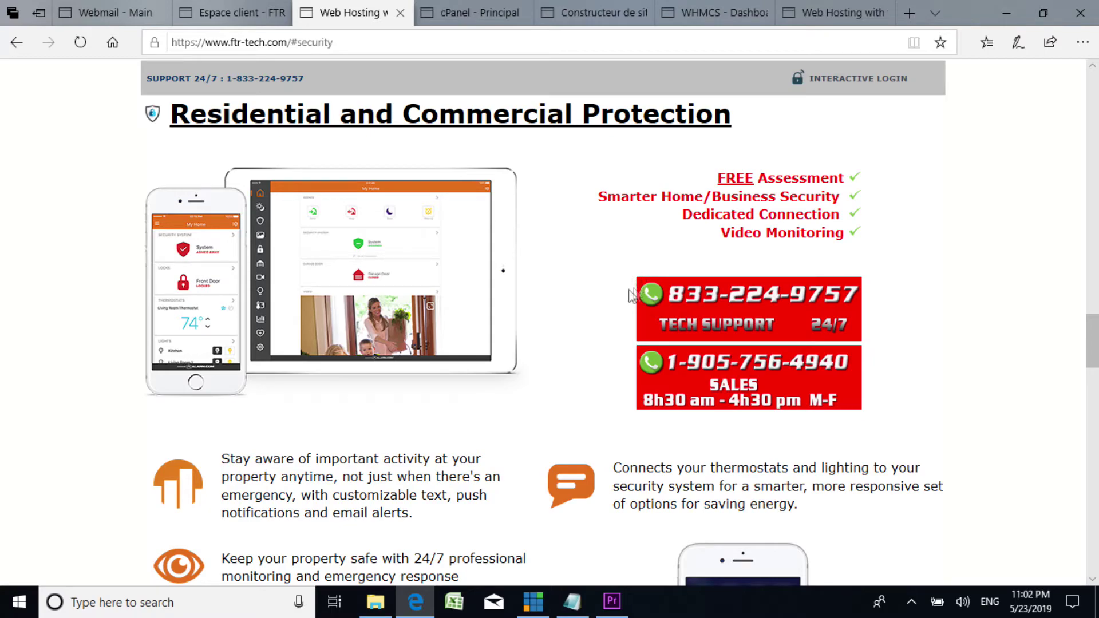
scroll(577, 322, "down", 2)
scroll(575, 317, "down", 4)
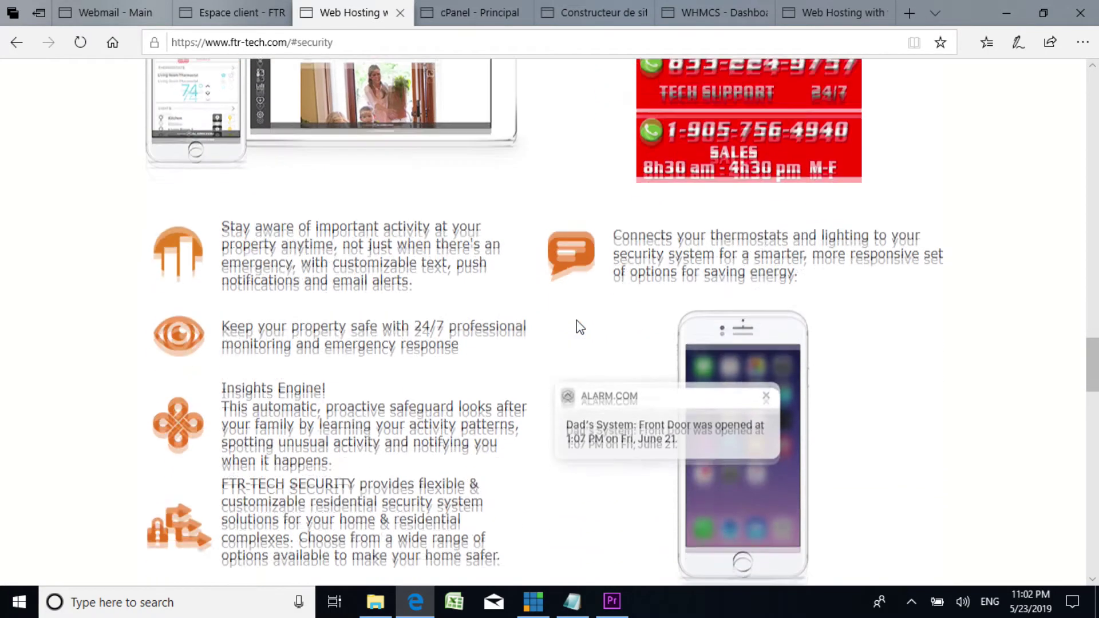
scroll(576, 320, "up", 3)
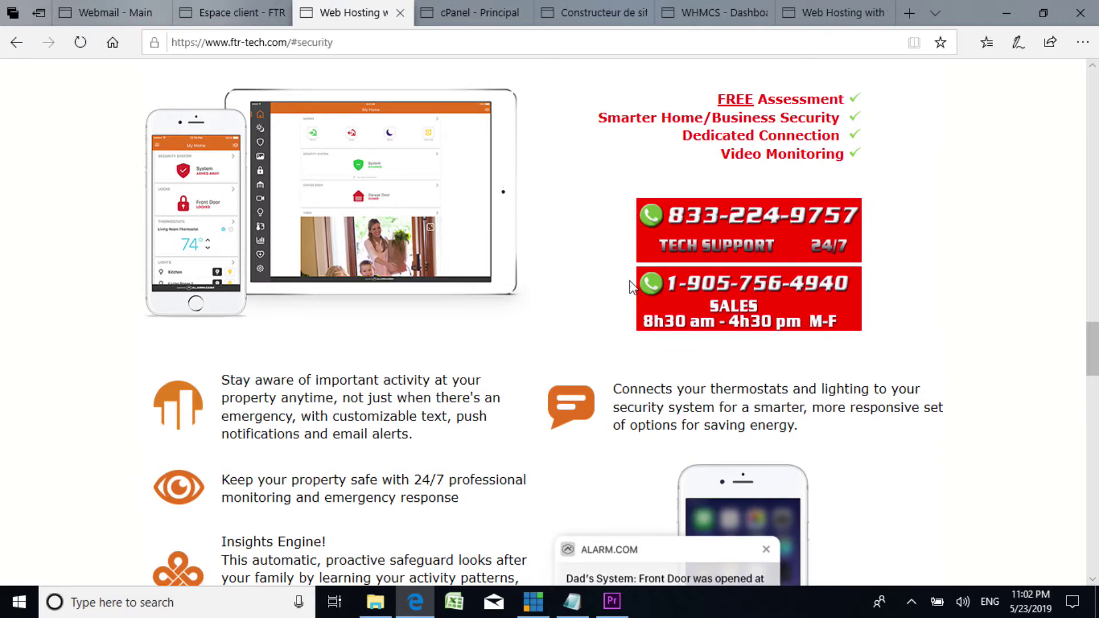
scroll(575, 321, "up", 3)
left_click(930, 159)
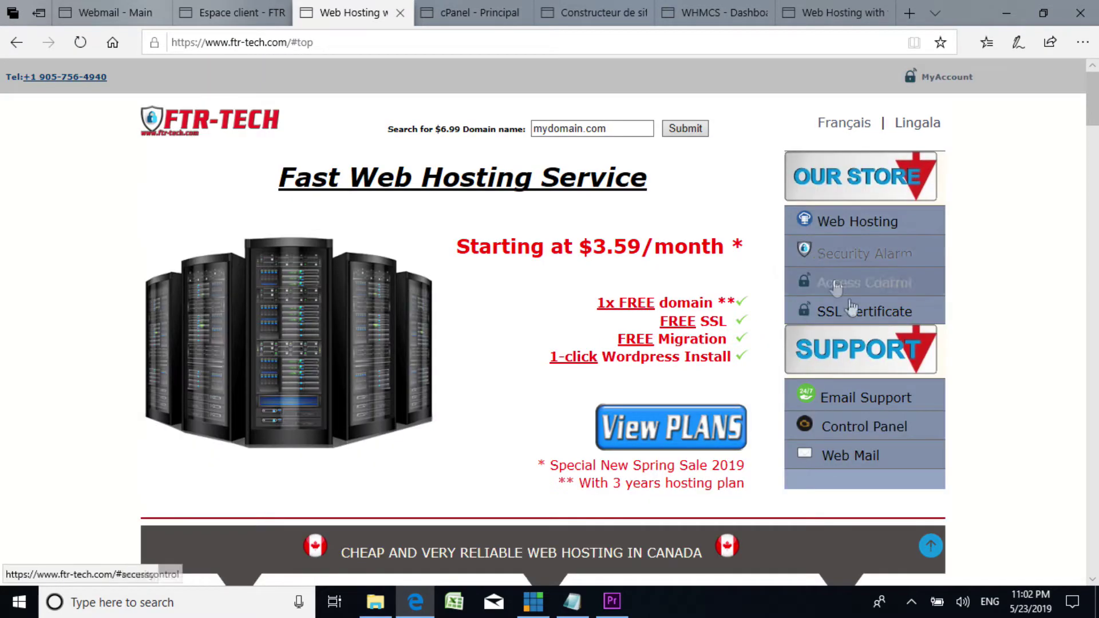
left_click(866, 286)
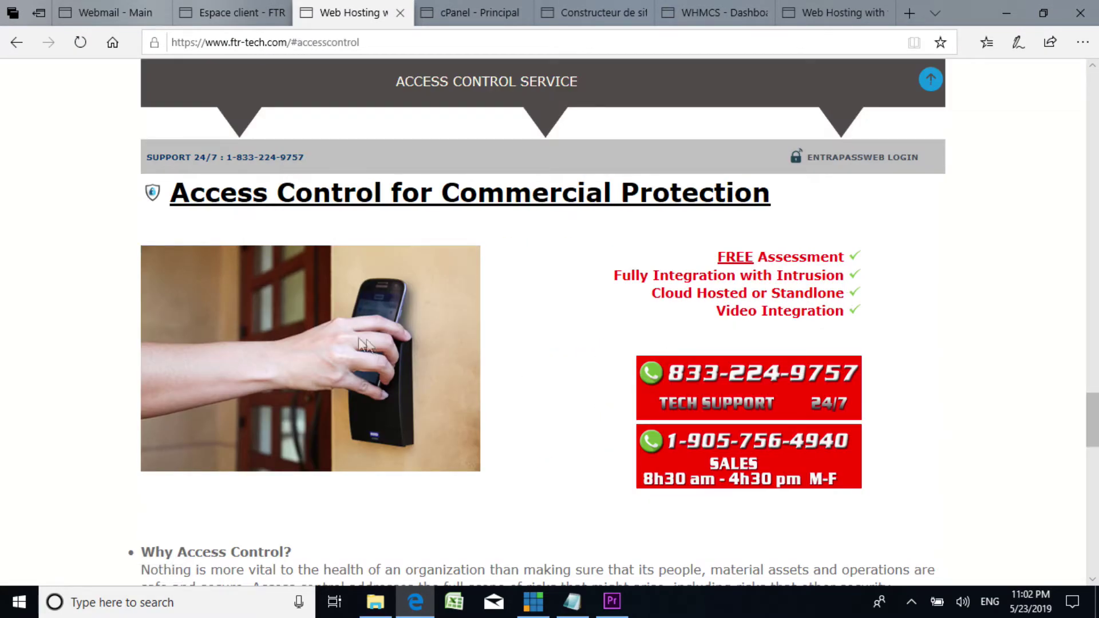
scroll(321, 295, "down", 6)
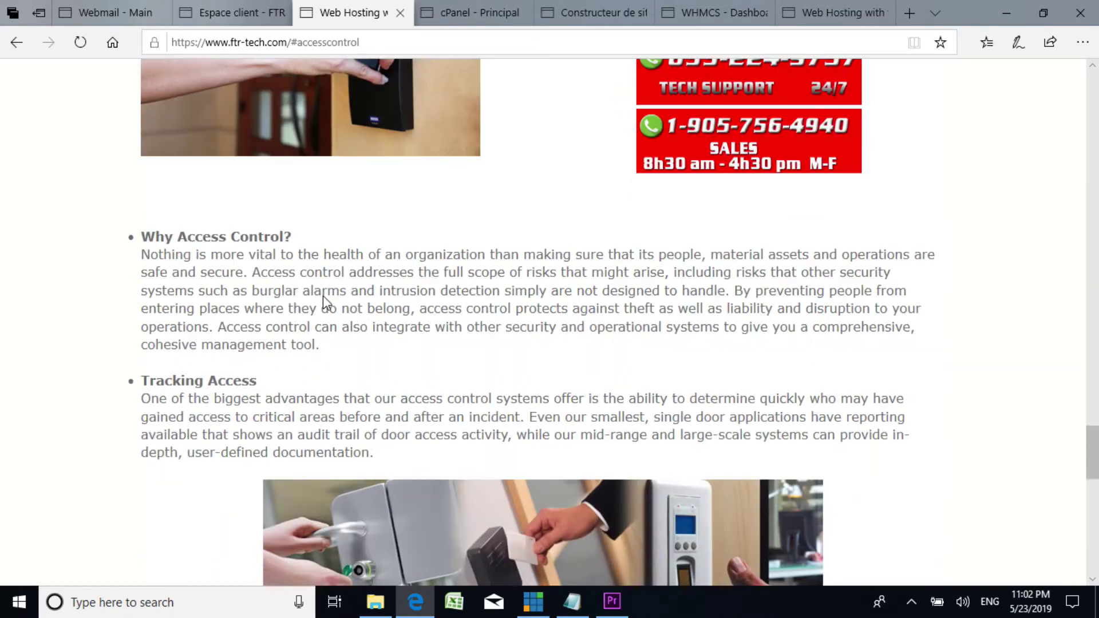
scroll(322, 297, "down", 4)
scroll(323, 296, "up", 5)
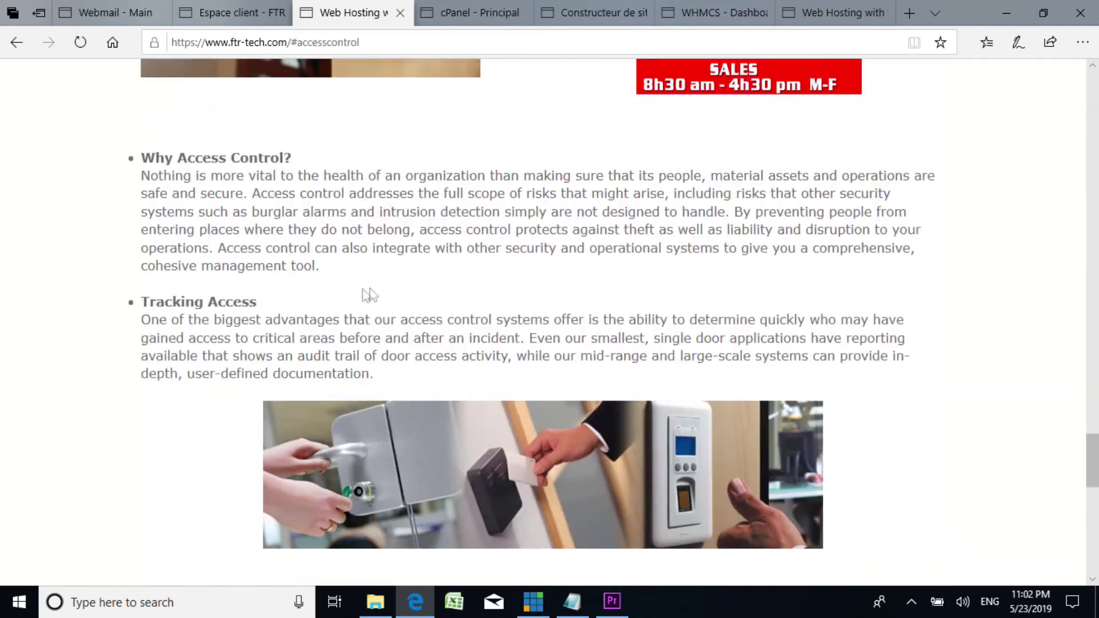
scroll(373, 292, "up", 4)
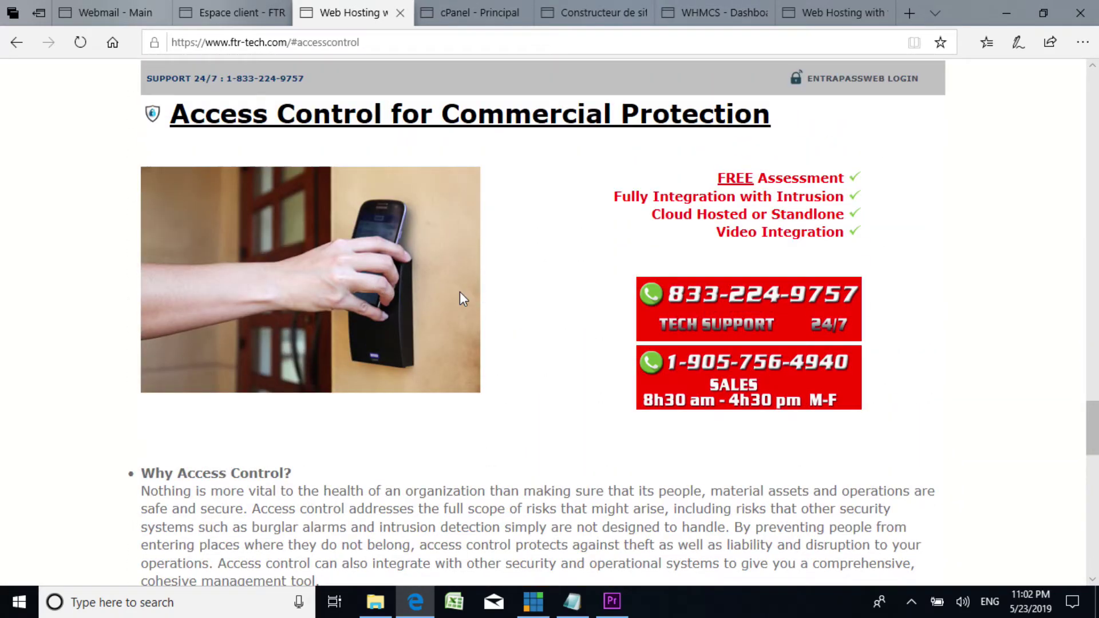
scroll(460, 292, "down", 9)
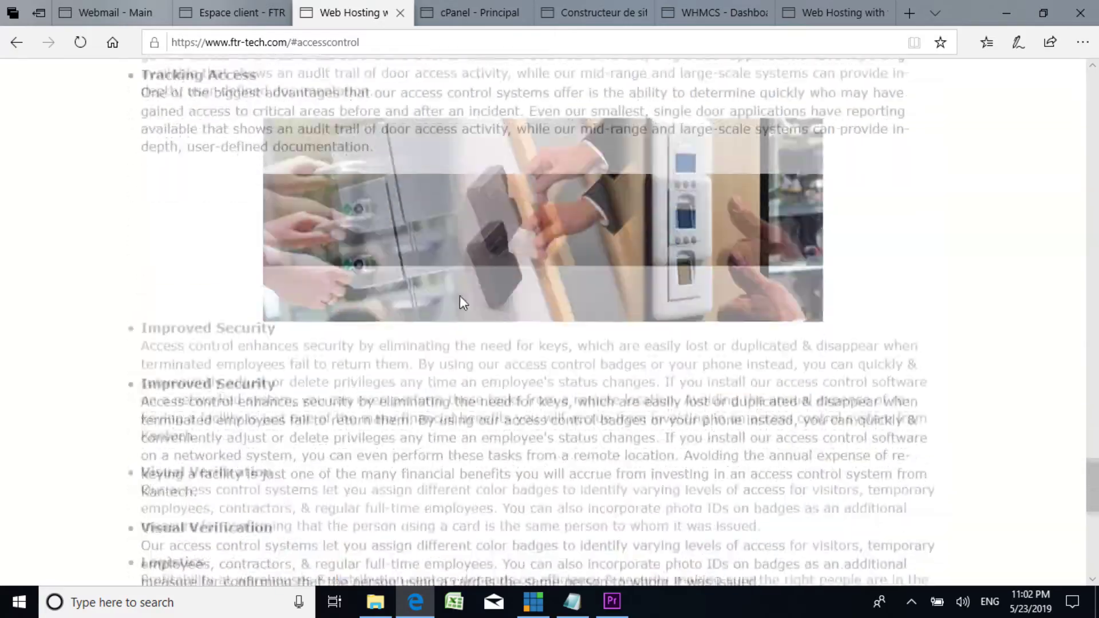
scroll(460, 294, "up", 15)
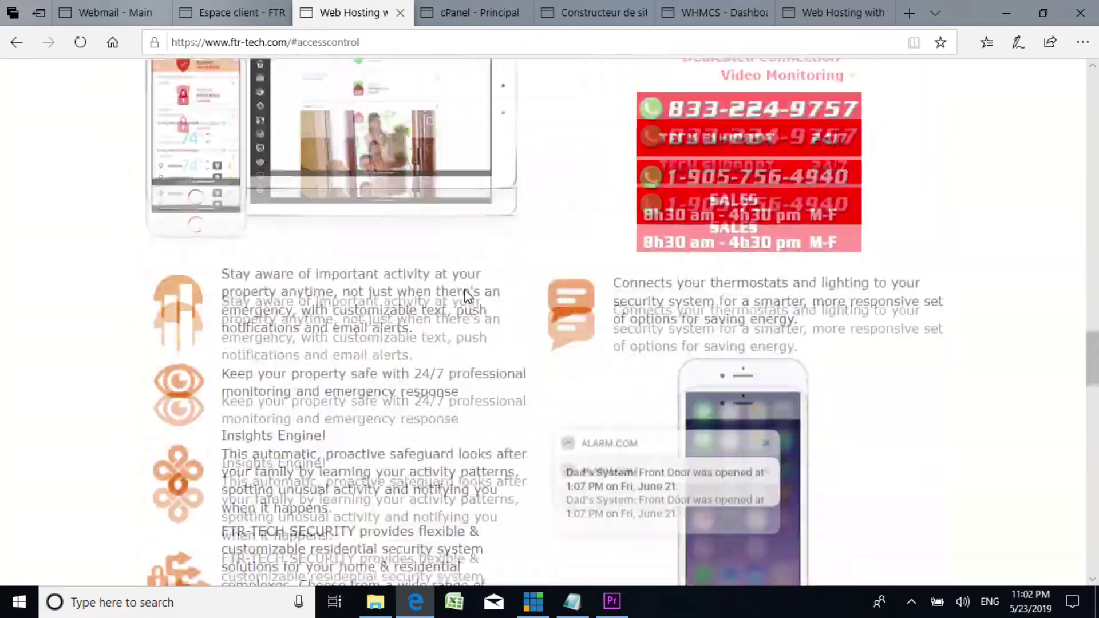
scroll(475, 292, "up", 15)
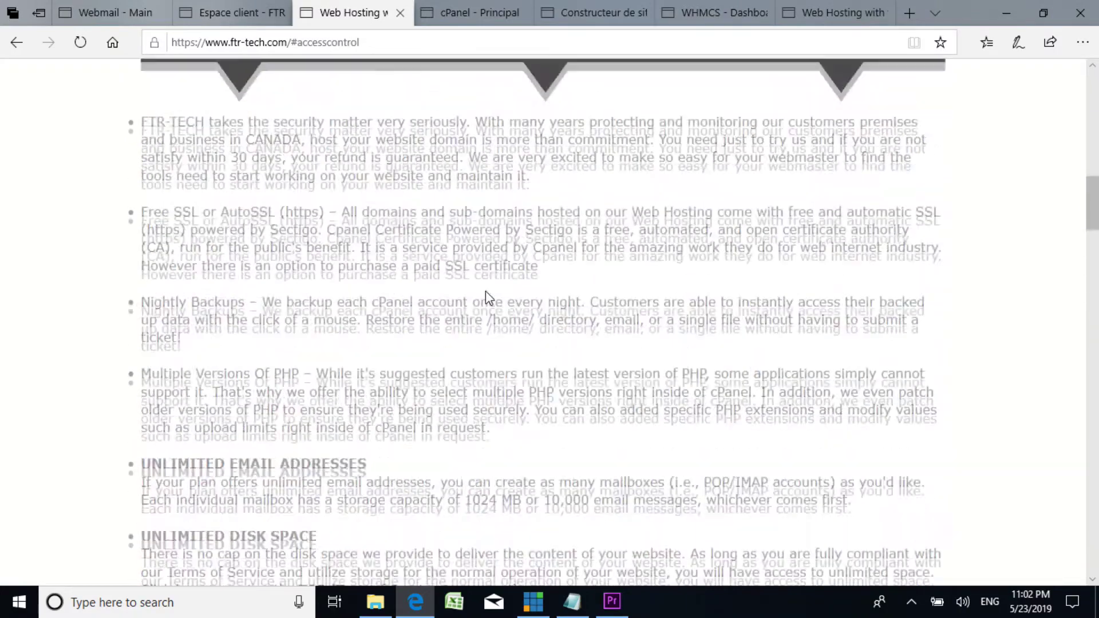
scroll(485, 290, "up", 12)
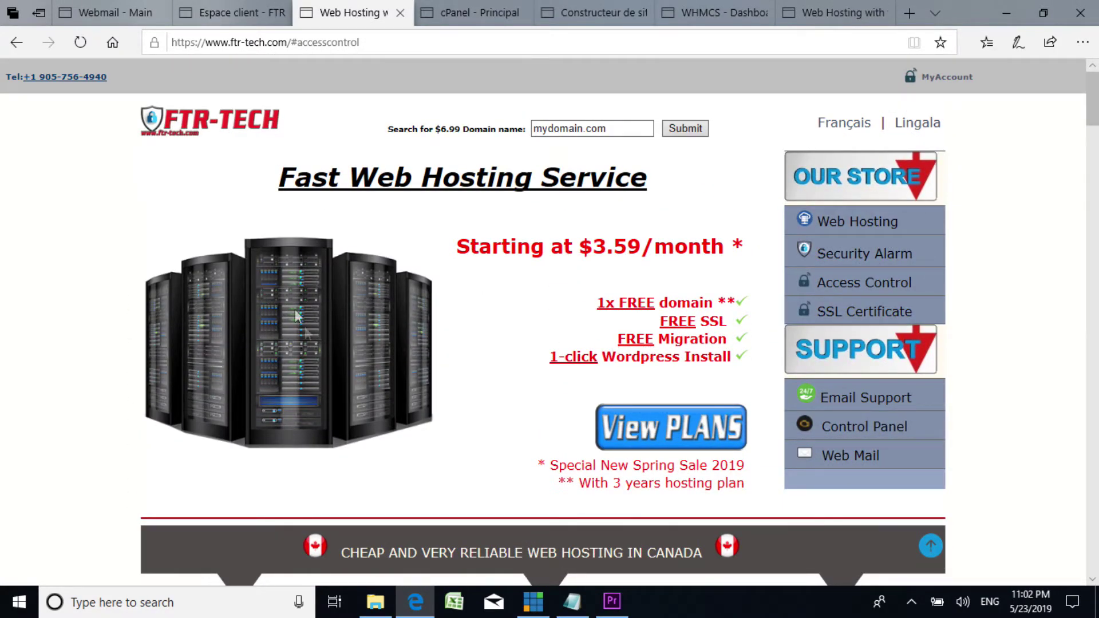
scroll(646, 238, "down", 5)
scroll(613, 236, "up", 5)
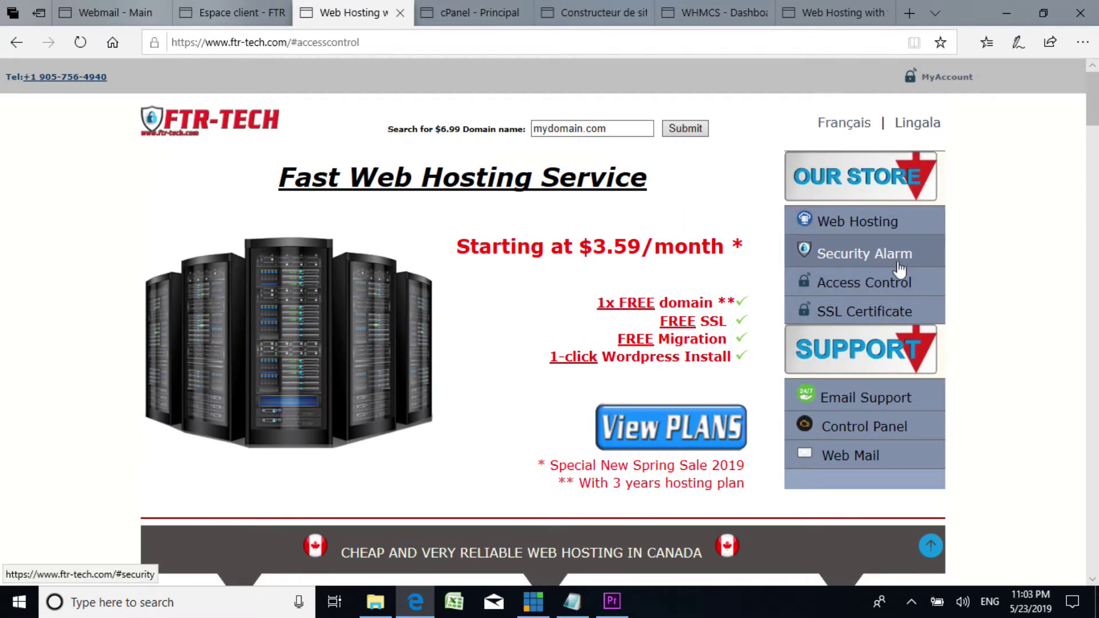
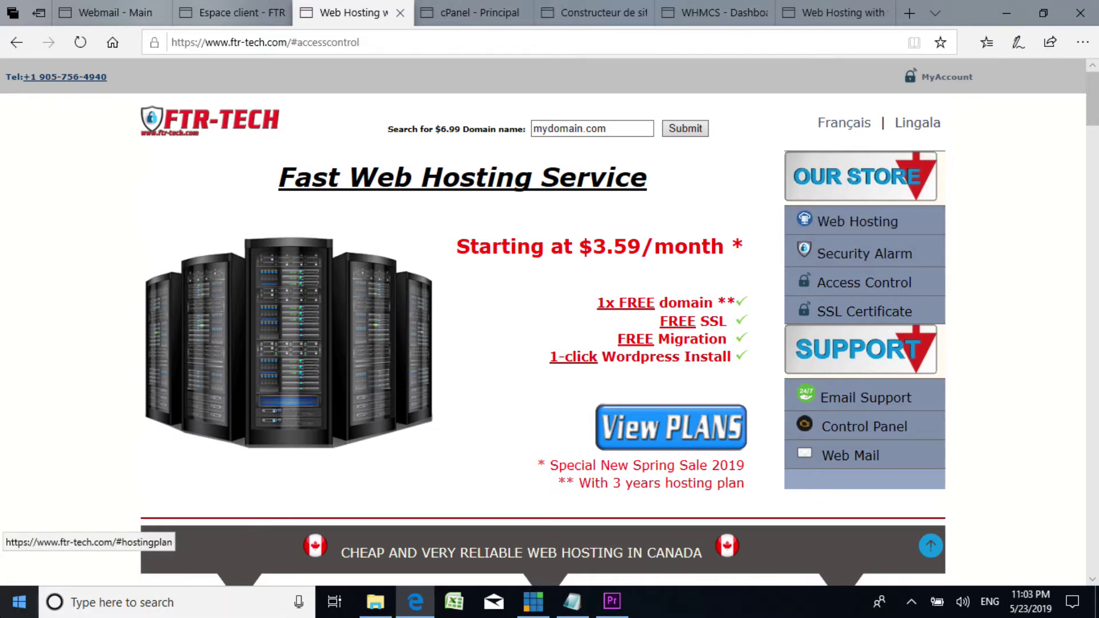
Step: Compare the FTR-TECH home page with the Talakumamba.xyz product page and cPanel tabs
scroll(661, 273, "down", 5)
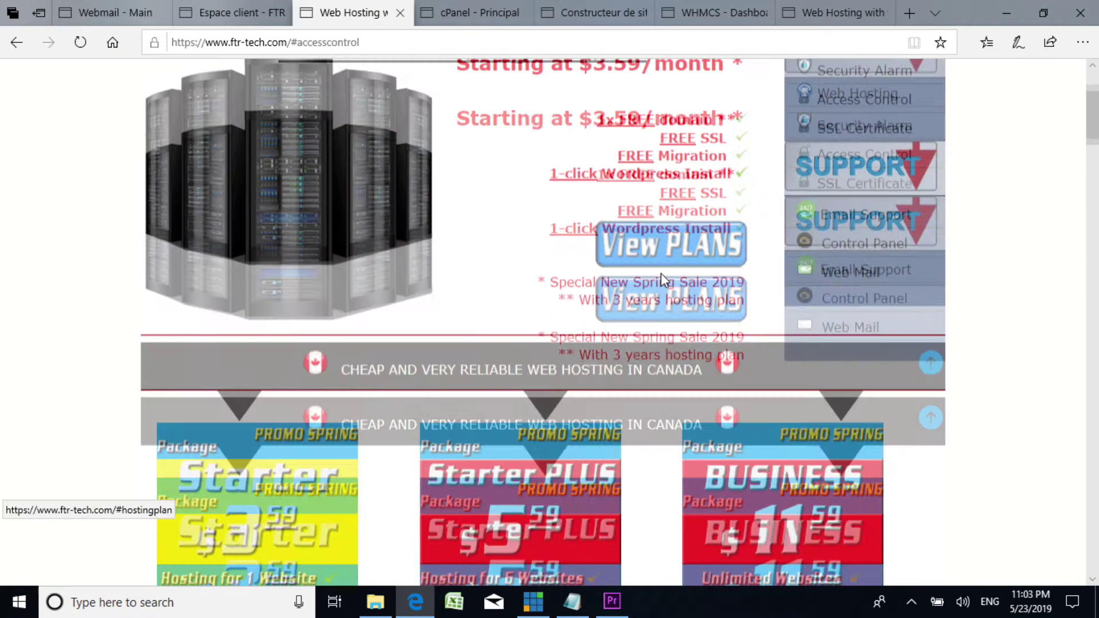
scroll(662, 277, "up", 5)
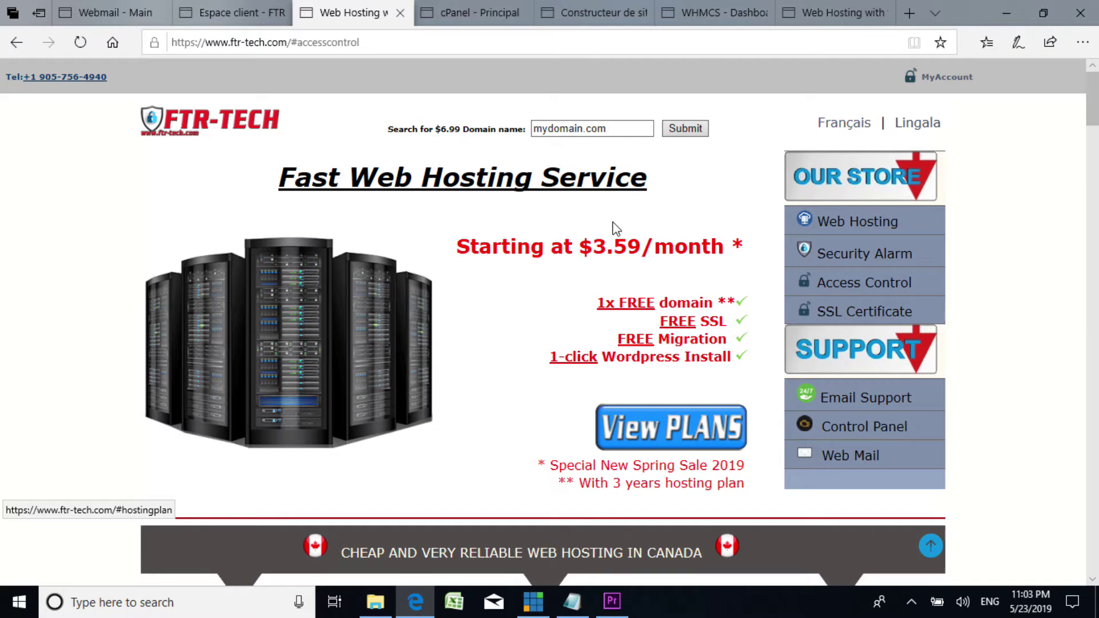
scroll(674, 265, "down", 5)
scroll(674, 265, "up", 5)
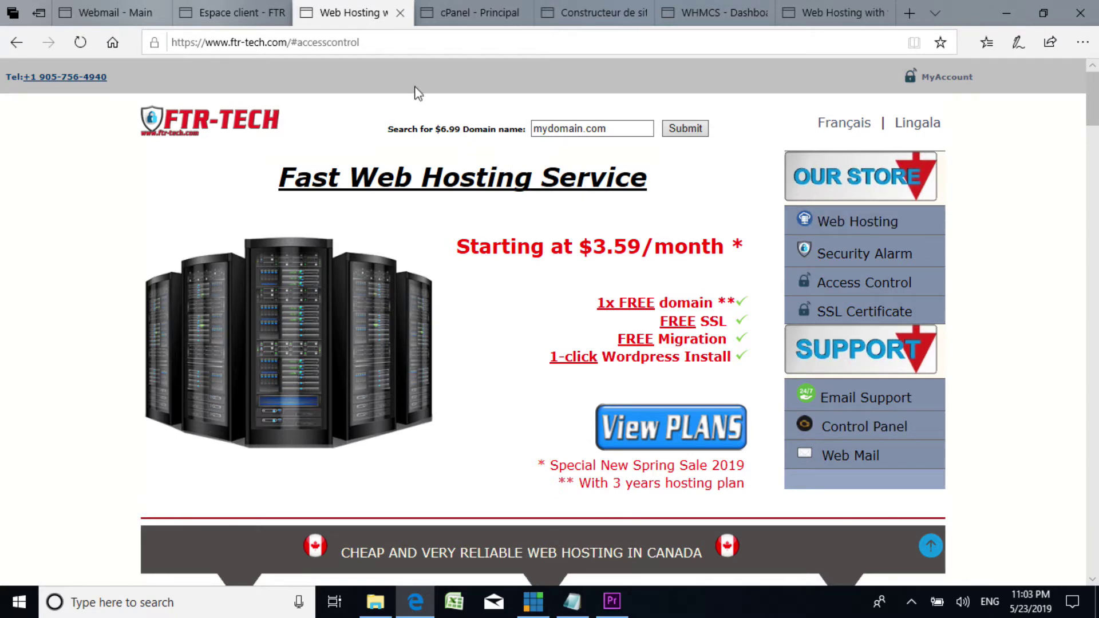
left_click(239, 9)
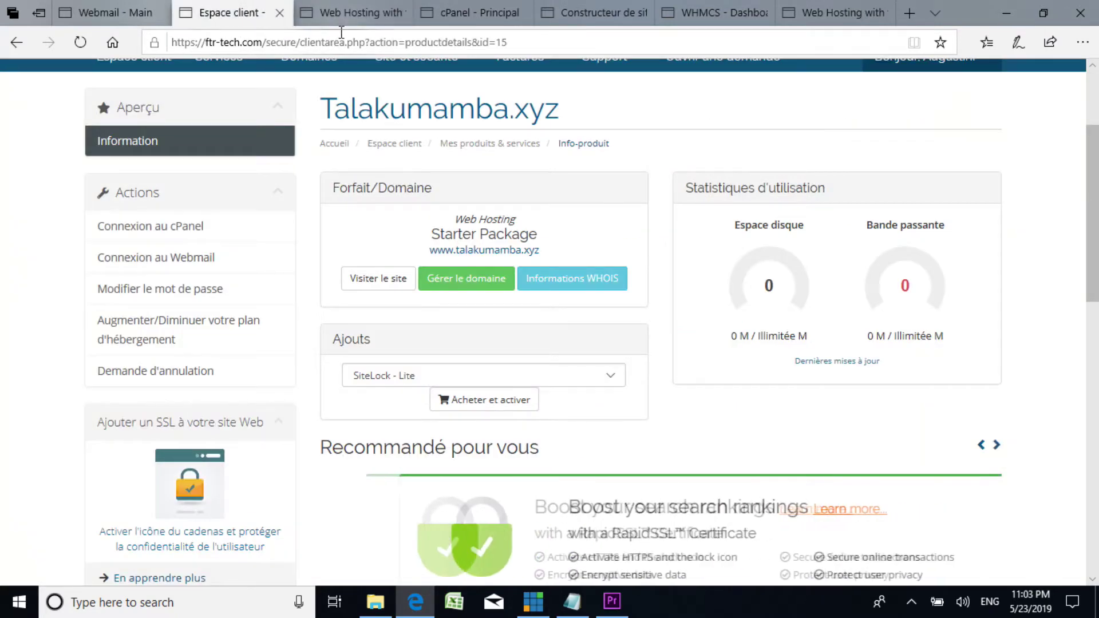
left_click(335, 9)
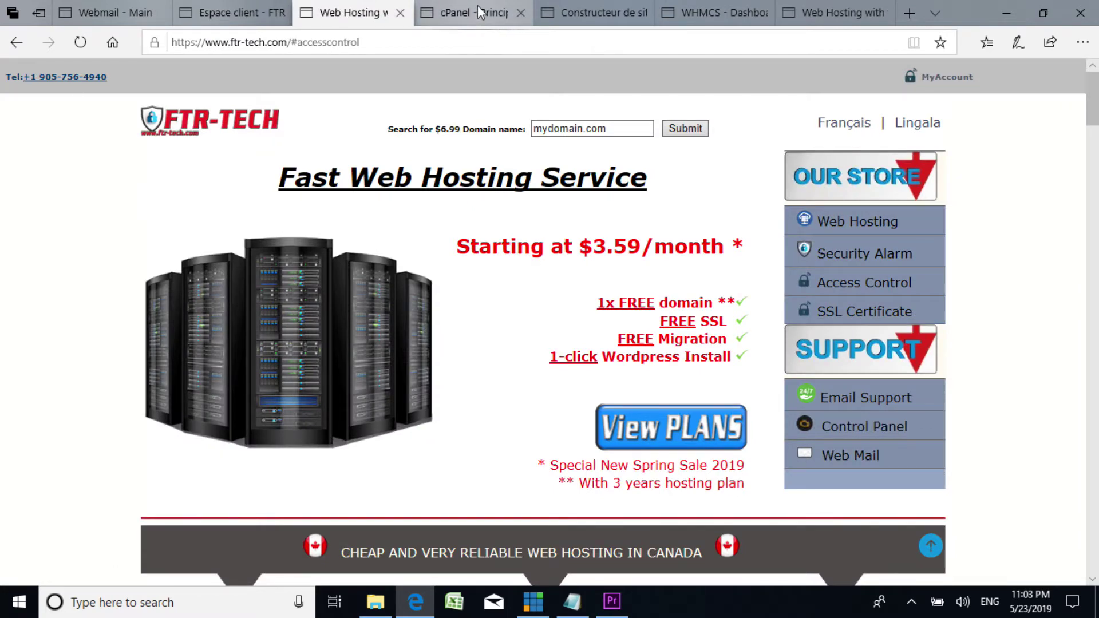
left_click(478, 8)
left_click(348, 10)
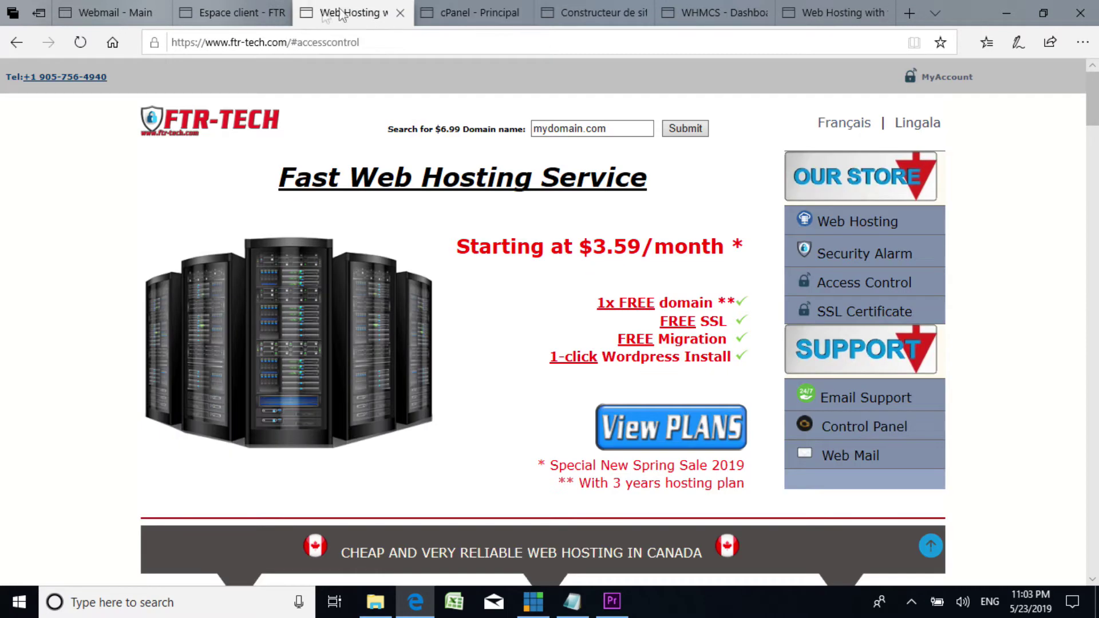
left_click(240, 12)
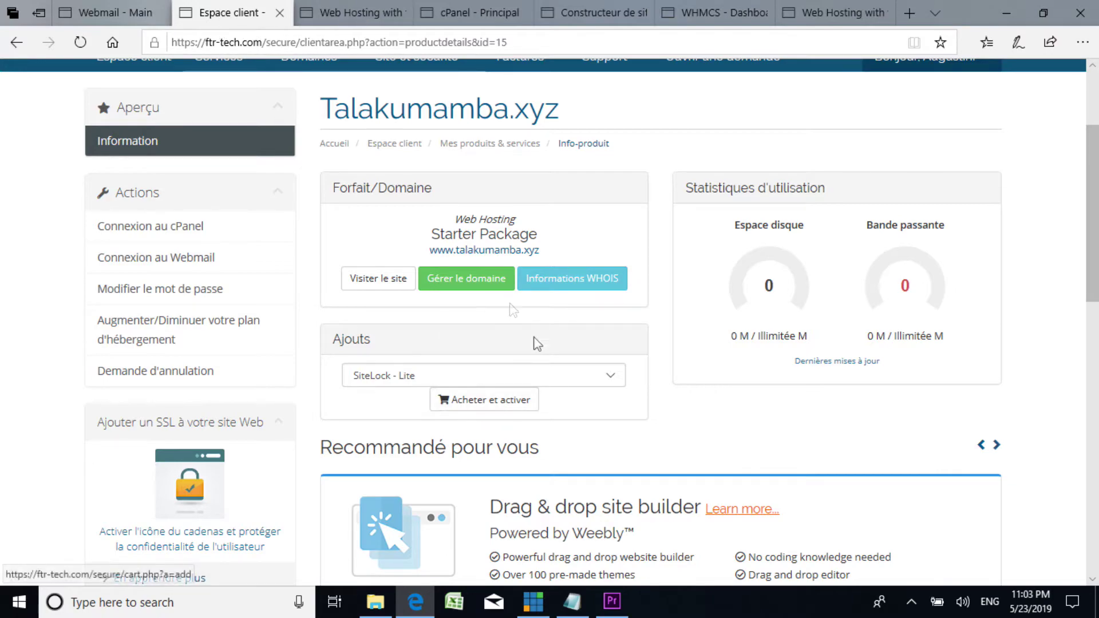
Step: Switch again between the client area product page and the FTR-TECH home page
scroll(537, 326, "down", 7)
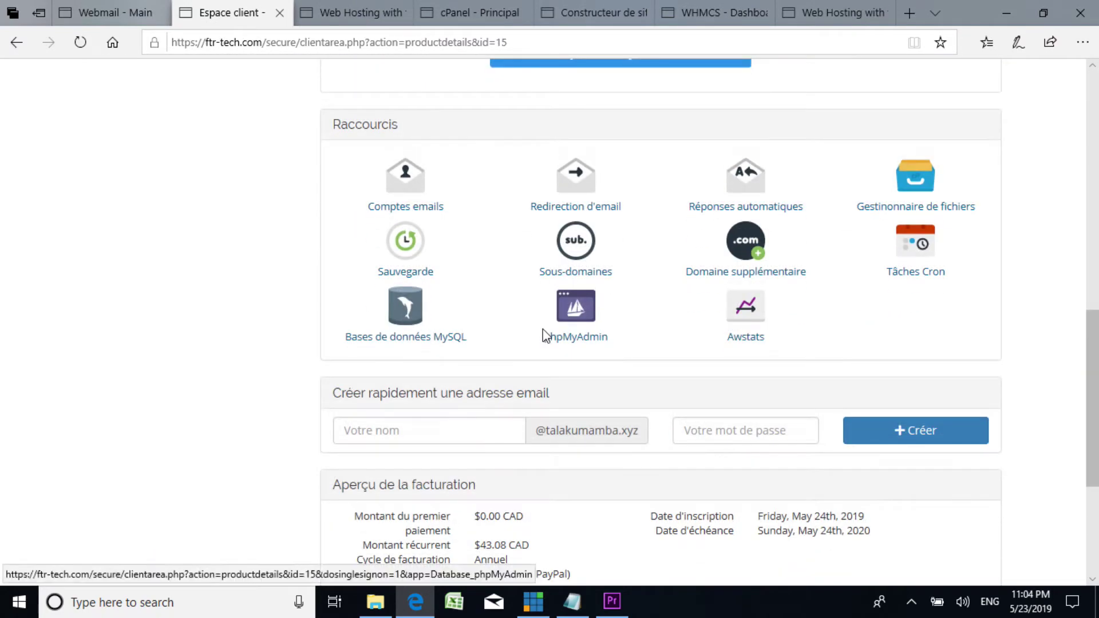
scroll(543, 334, "up", 7)
left_click(361, 13)
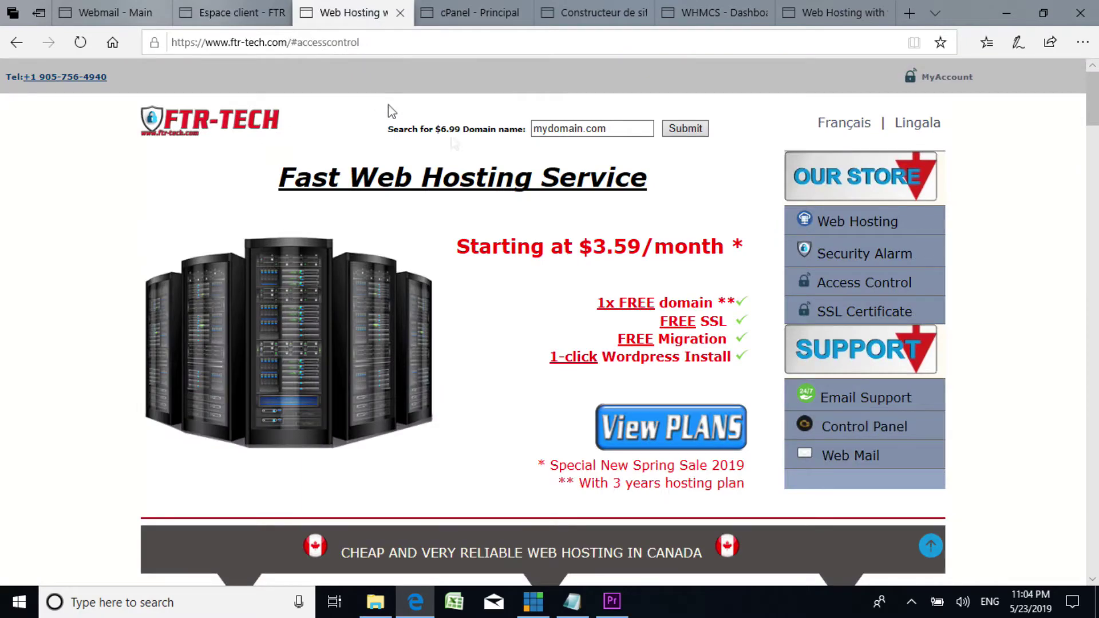
scroll(489, 362, "down", 7)
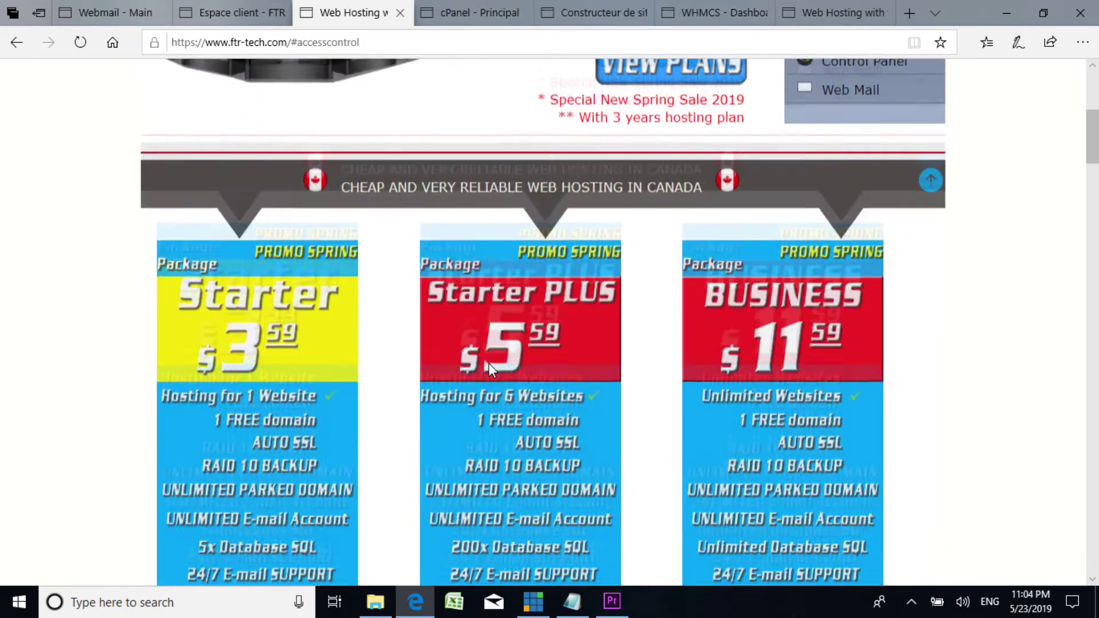
scroll(486, 363, "down", 14)
scroll(666, 272, "up", 20)
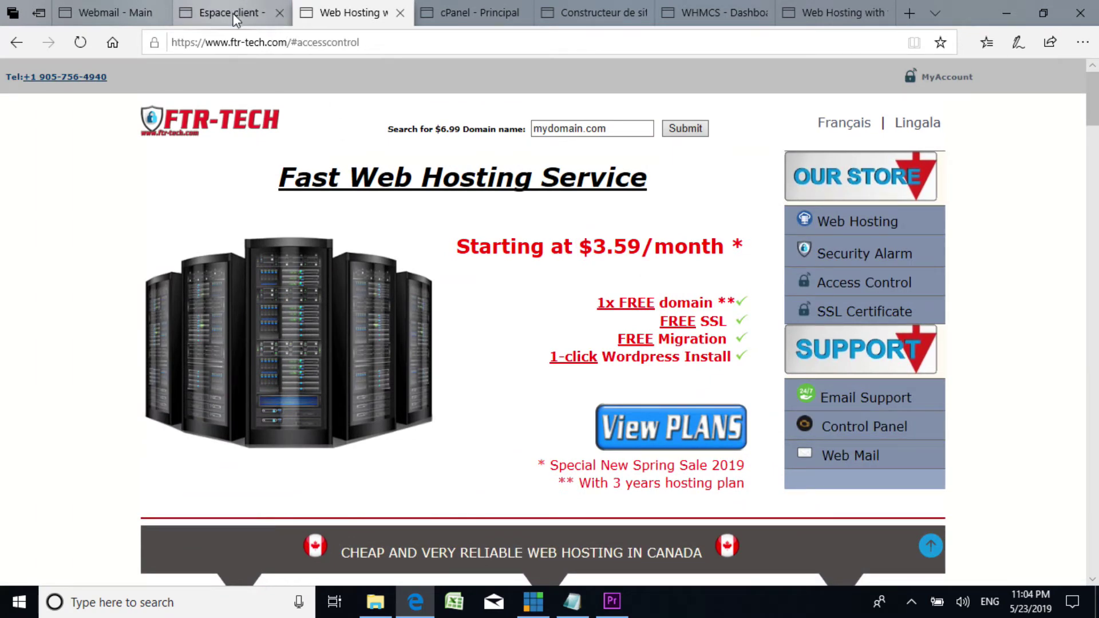
left_click(236, 13)
left_click(337, 10)
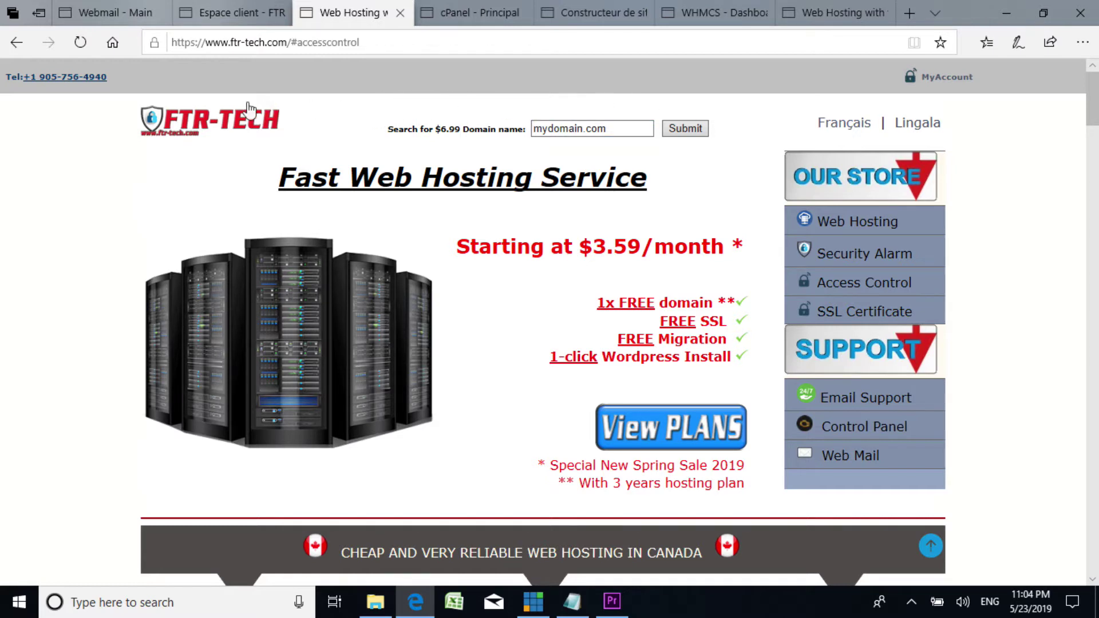
Step: Highlight the site's contact phone number, then go to the Email Support request form
left_click_drag(38, 92, 10, 88)
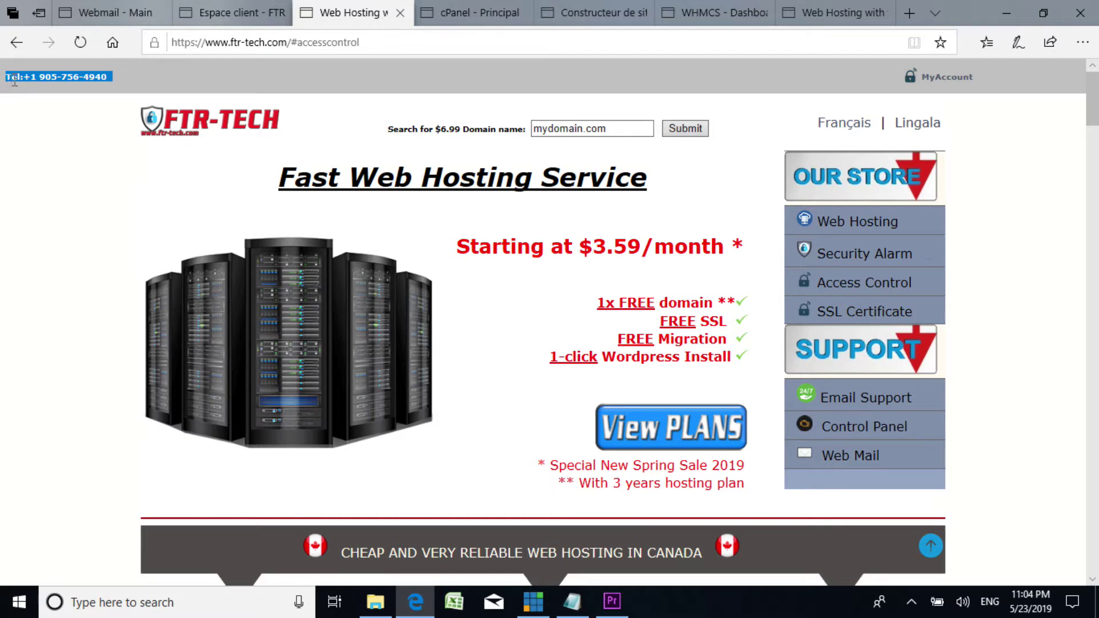
left_click(124, 89)
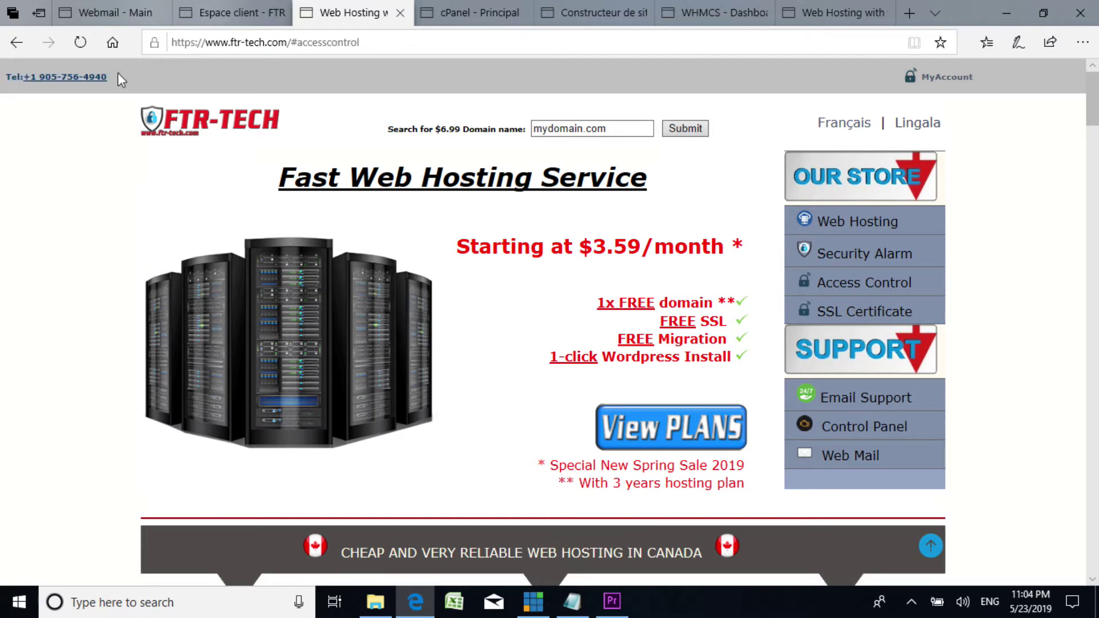
left_click_drag(43, 94, 8, 82)
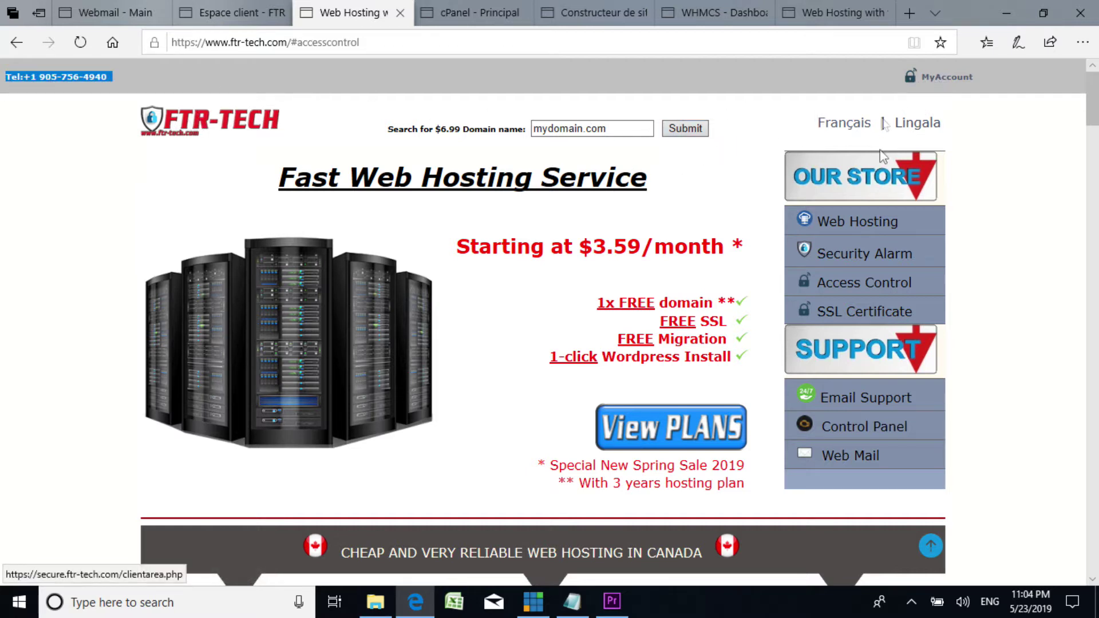
left_click(855, 405)
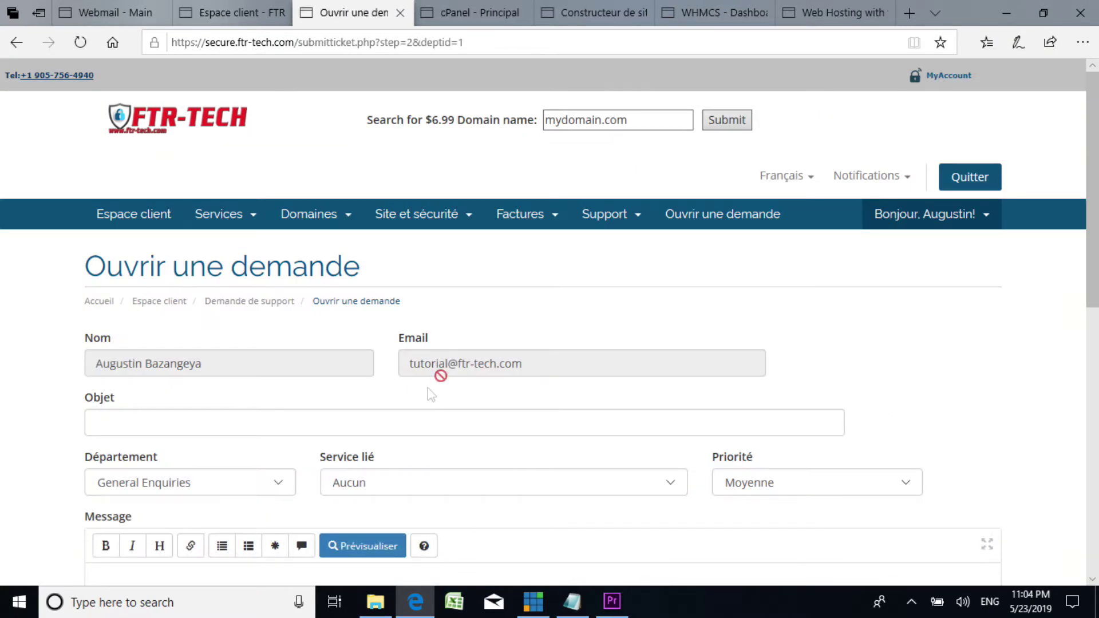
Step: Sign out of the FTR-TECH client area and confirm the logout
scroll(303, 317, "down", 3)
scroll(275, 306, "up", 3)
scroll(312, 292, "down", 3)
scroll(356, 229, "up", 2)
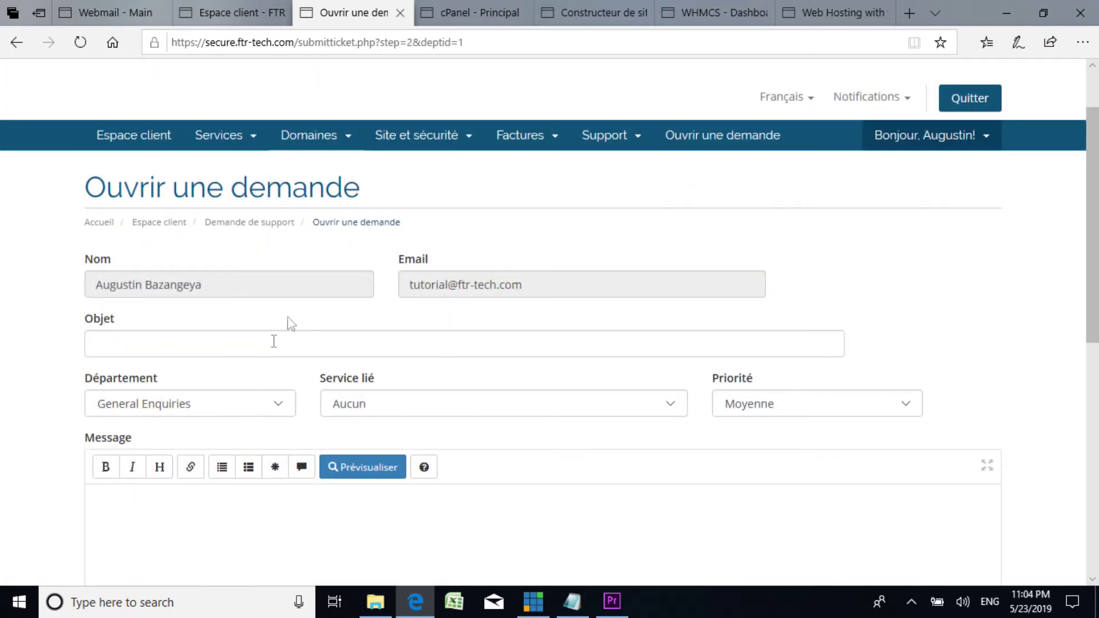
left_click(974, 102)
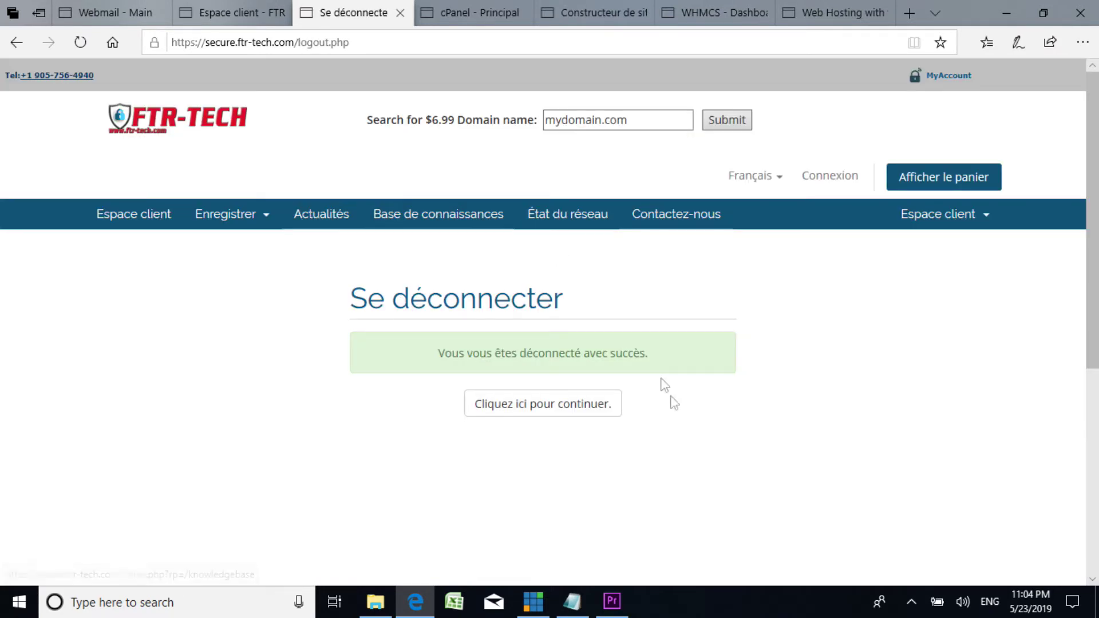
left_click(574, 411)
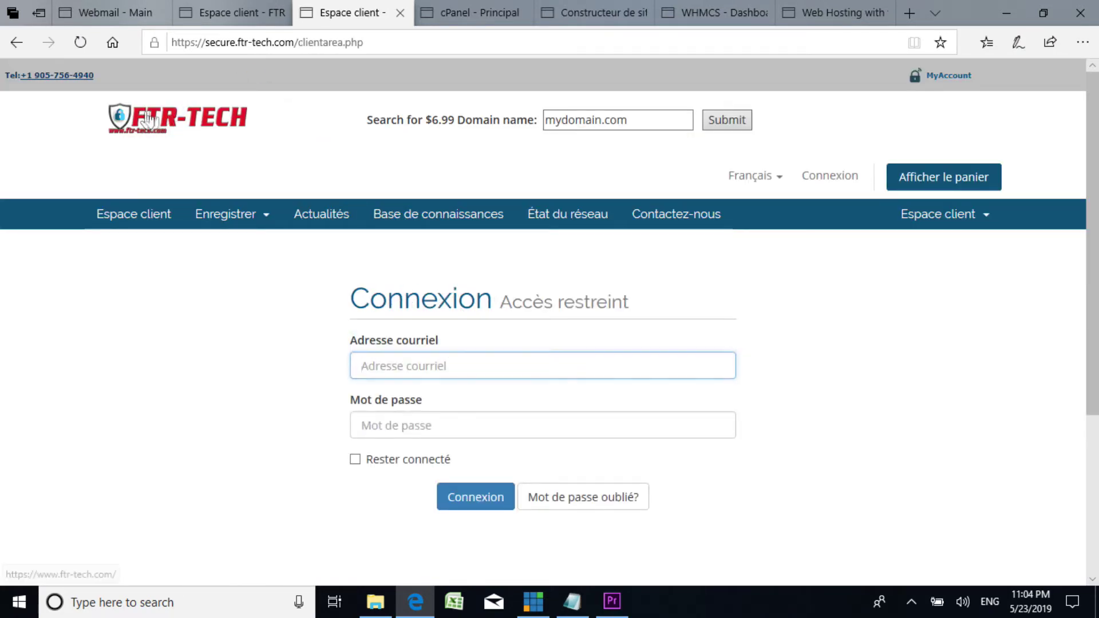
Step: From the home page, reopen the email support form and set the department to Sales
left_click(147, 119)
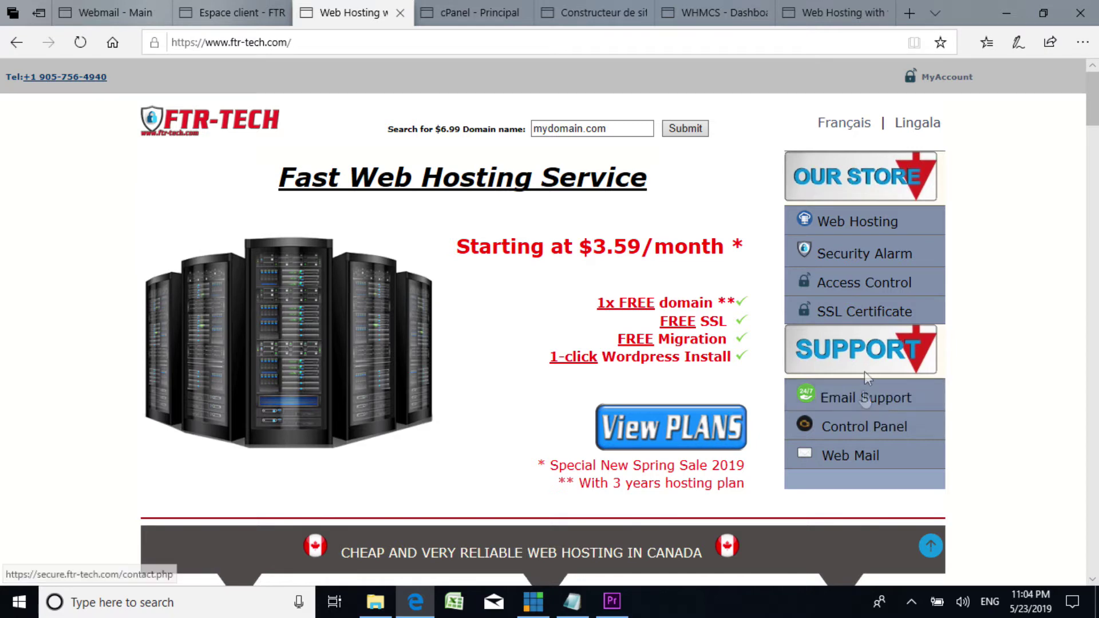
left_click(867, 406)
scroll(344, 405, "down", 3)
left_click(277, 325)
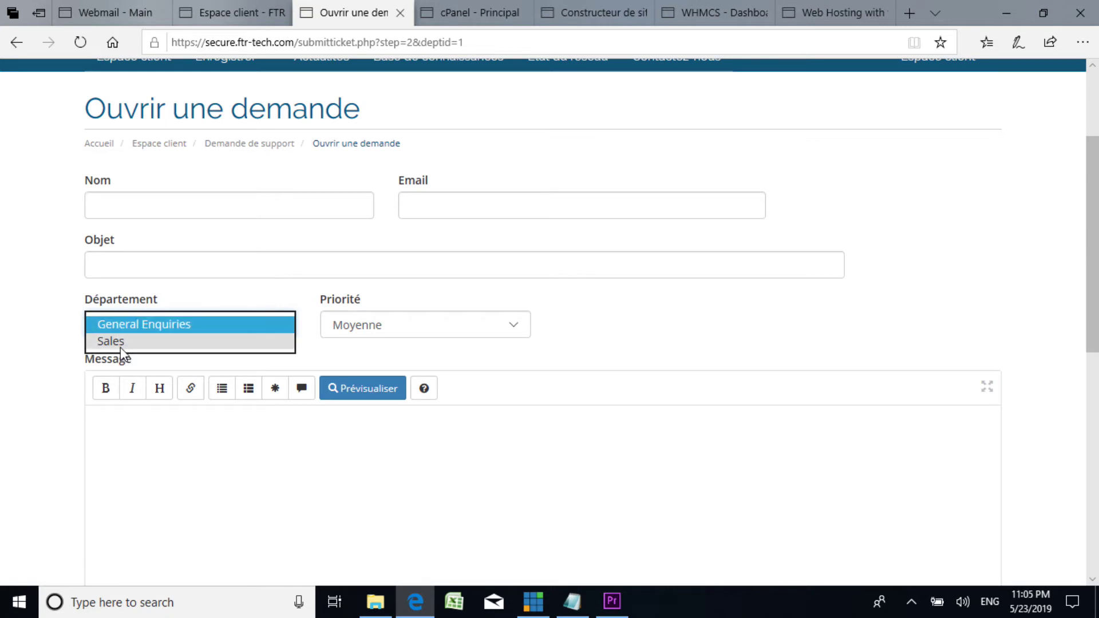
left_click(120, 341)
left_click(178, 331)
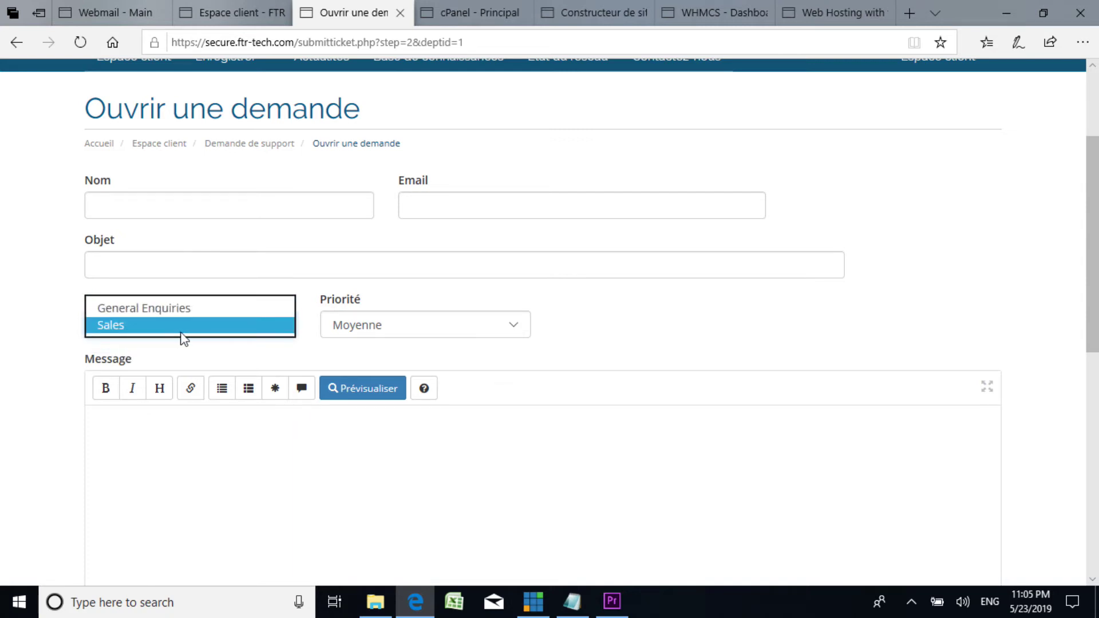
left_click(368, 289)
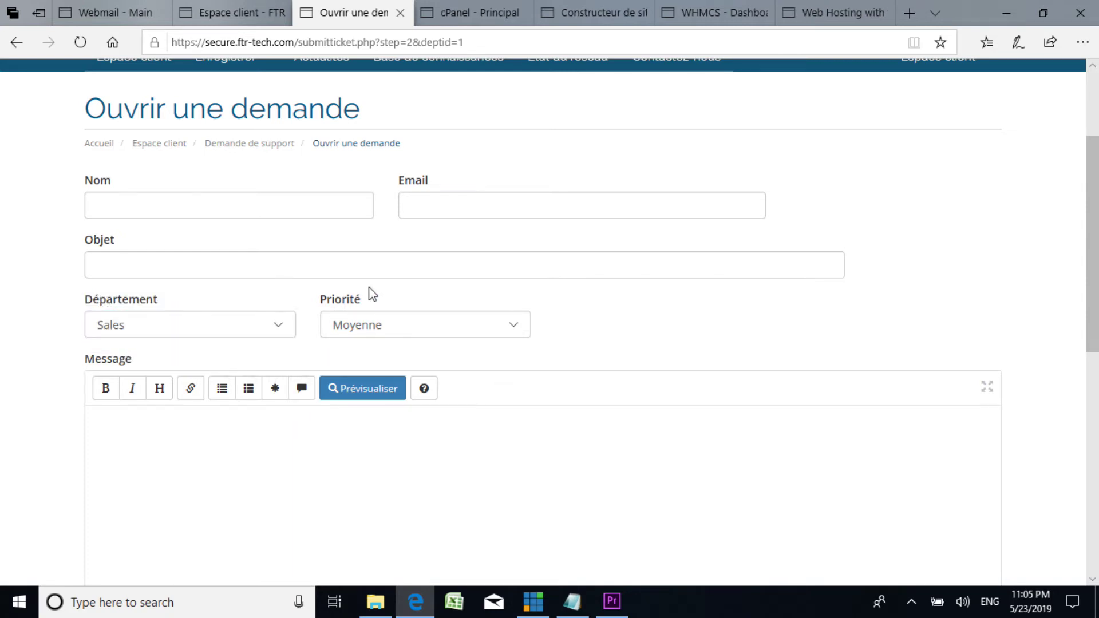
Step: Go to the client area Connexion login page
scroll(366, 298, "up", 3)
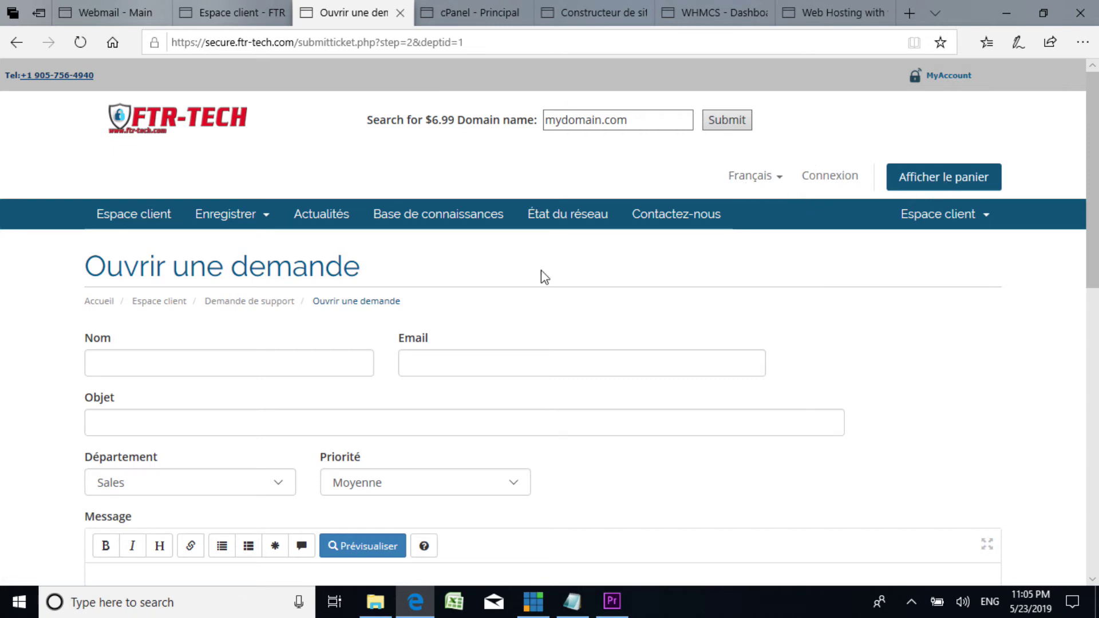
scroll(393, 192, "down", 5)
scroll(478, 166, "up", 5)
left_click(840, 178)
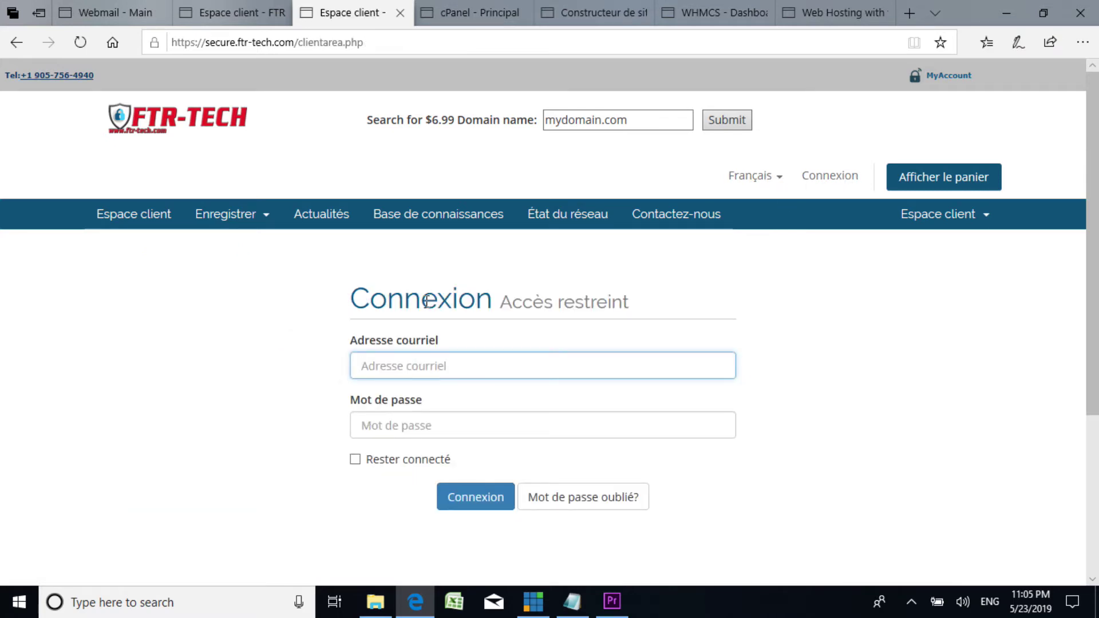
Step: Log in to the client area with the account e-mail and password
type("y")
type("u")
key("BackSpace")
key("BackSpace")
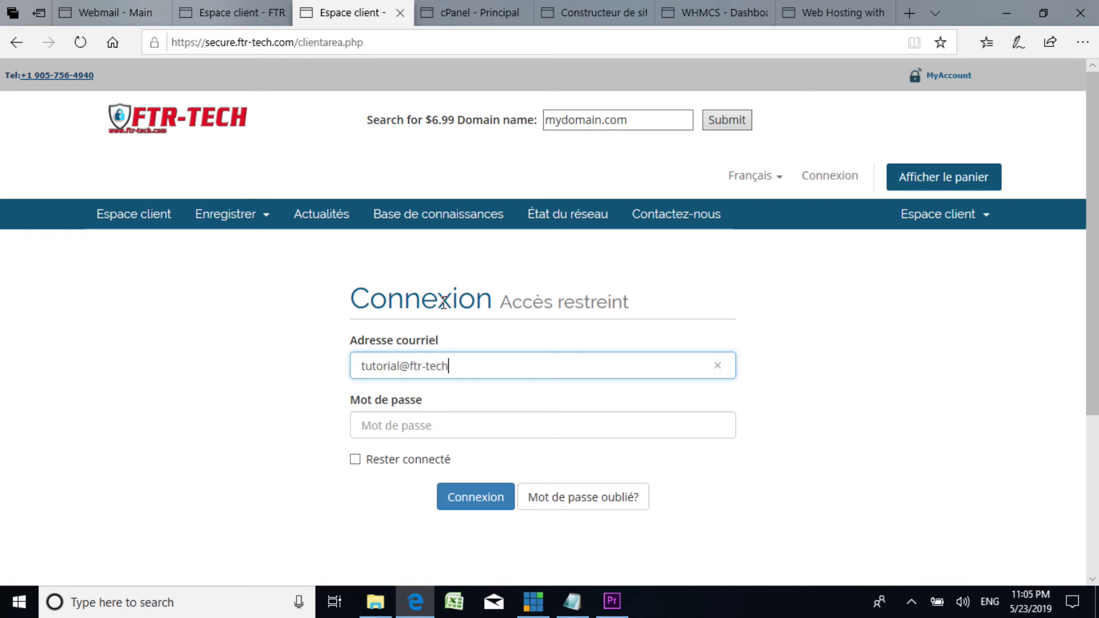
key("Tab")
type("•")
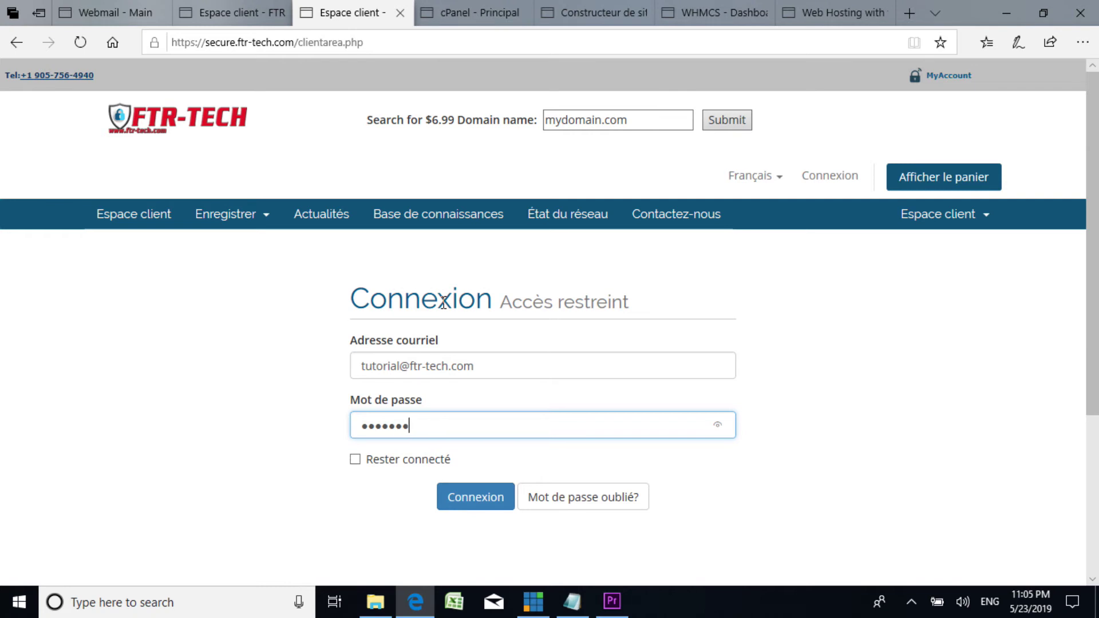
left_click(471, 495)
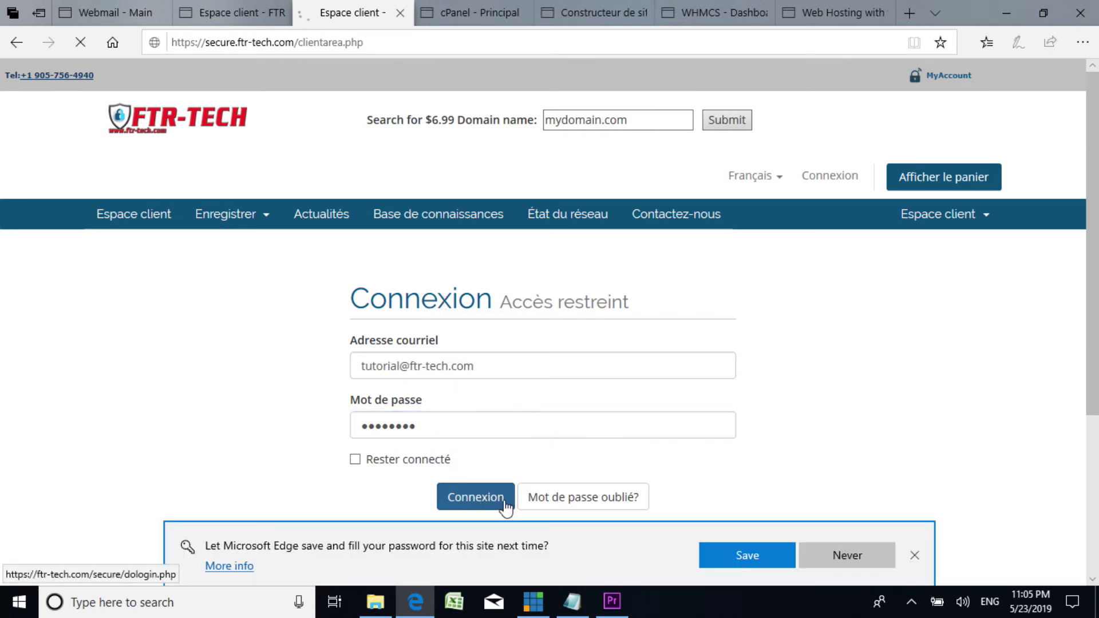
Step: Decline Edge's password saving and open the Ouvrir une demande departments page
left_click(866, 555)
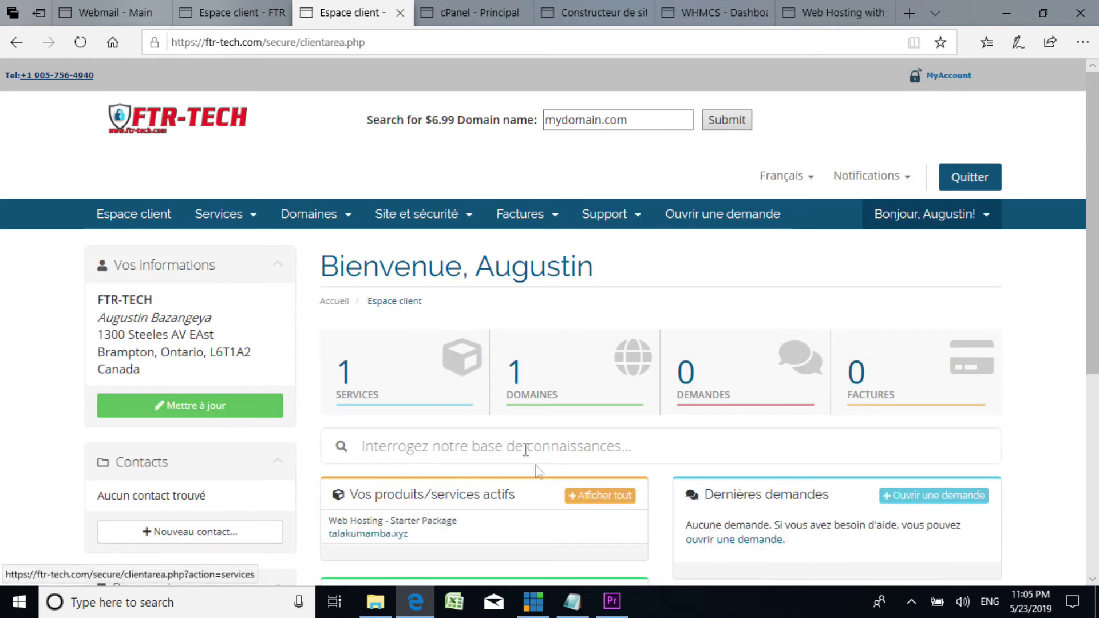
scroll(559, 412, "down", 2)
scroll(561, 412, "up", 3)
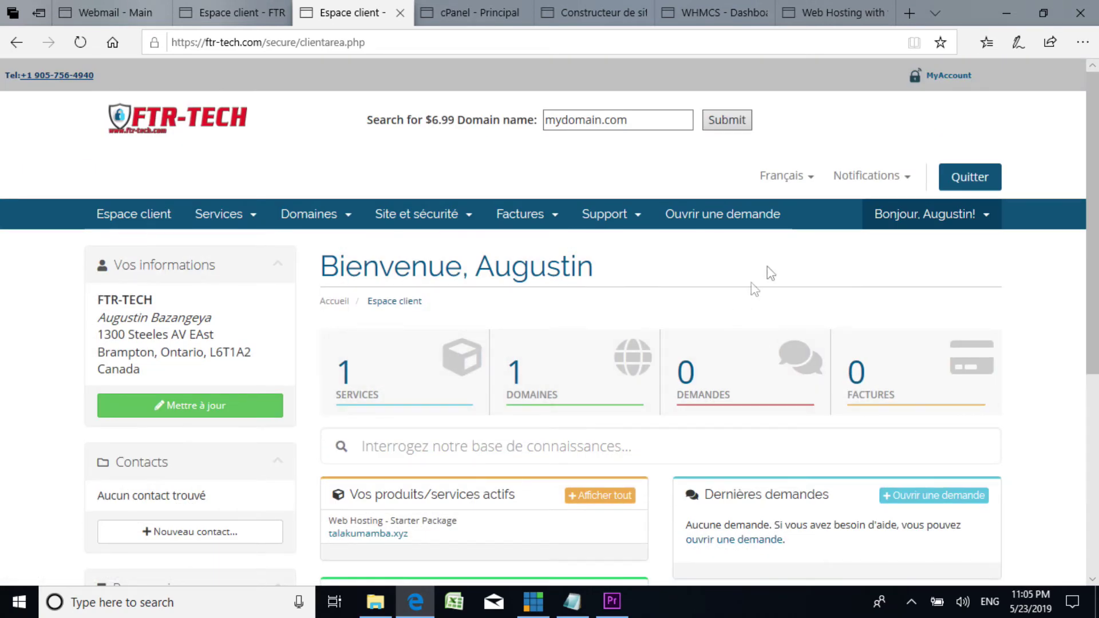
left_click(759, 222)
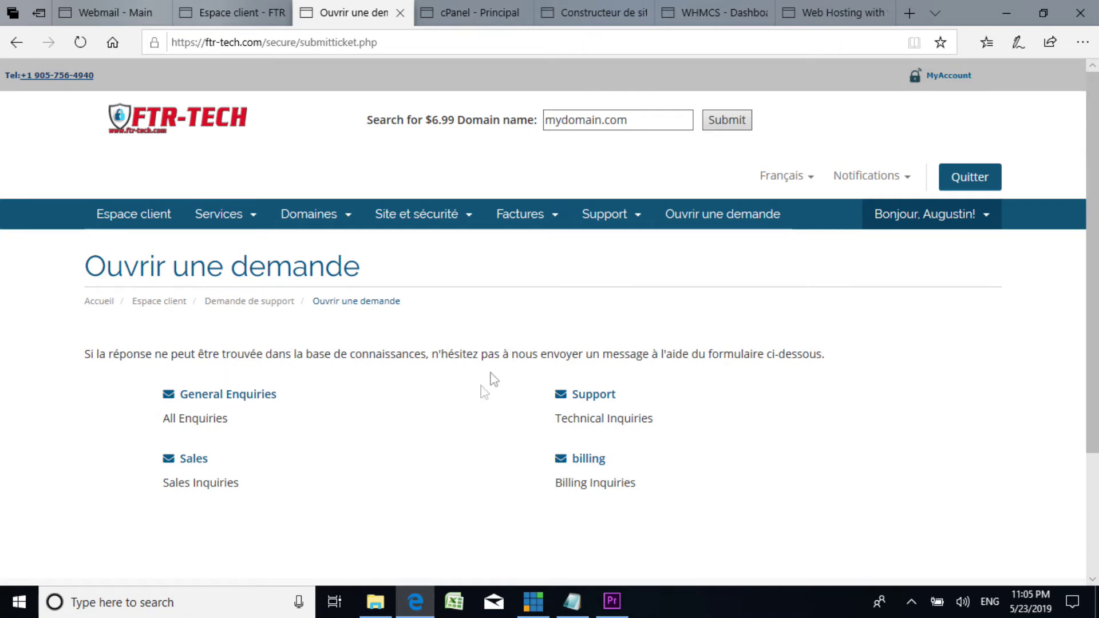
Step: Log out of the client area, return to the logout tab, and bring up the step1 Notepad notes
left_click(975, 181)
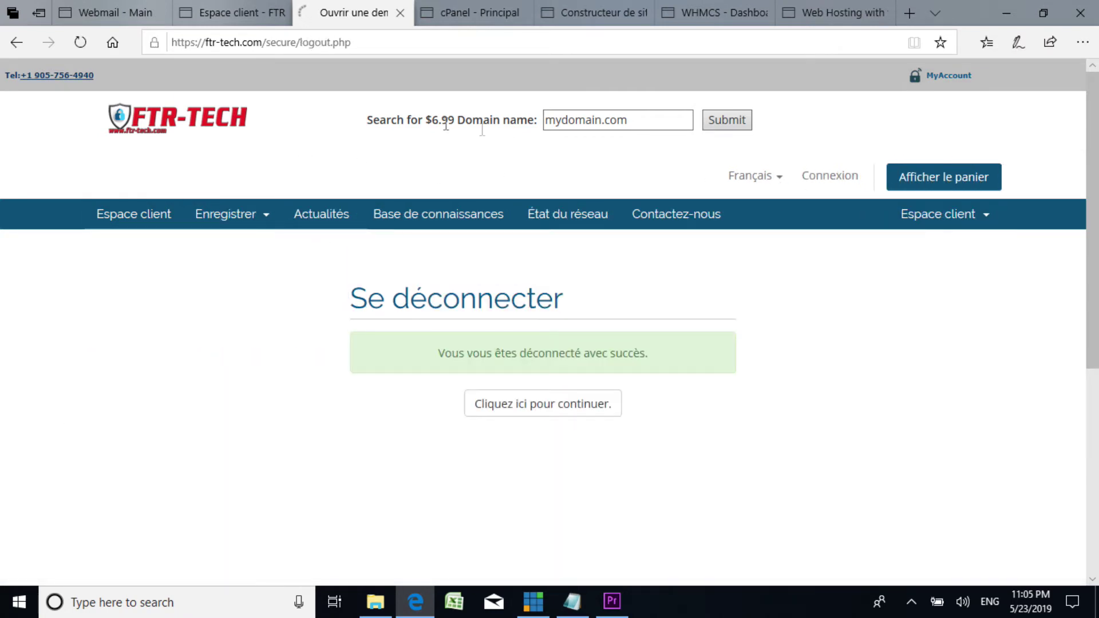
key("ctrl+shift+Tab")
key("ctrl+shift+Tab")
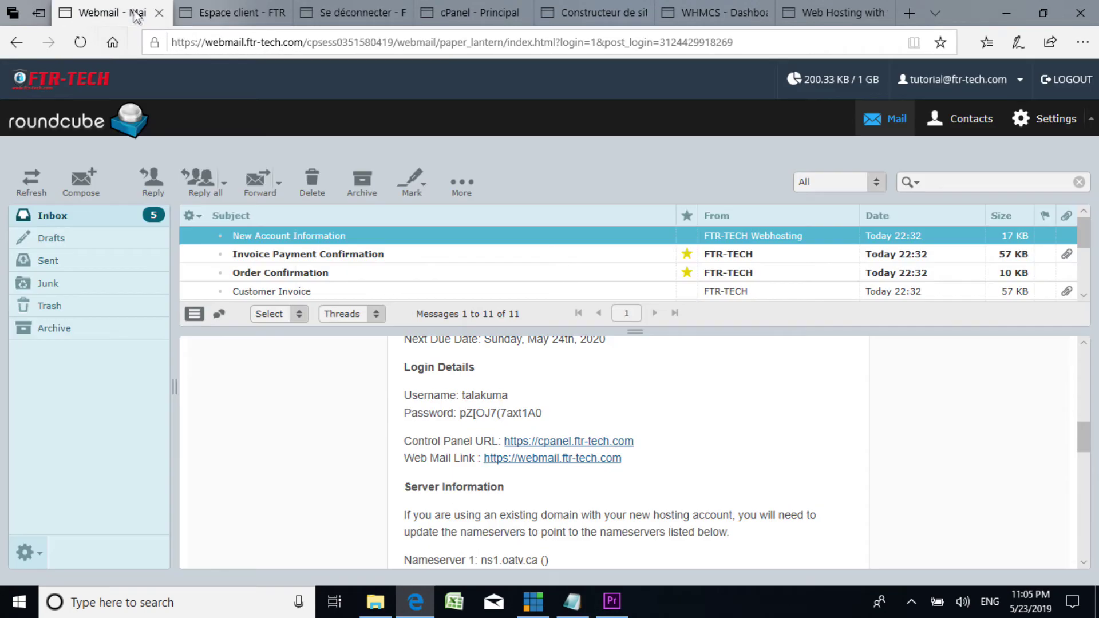
key("ctrl+Tab")
key("ctrl+Tab")
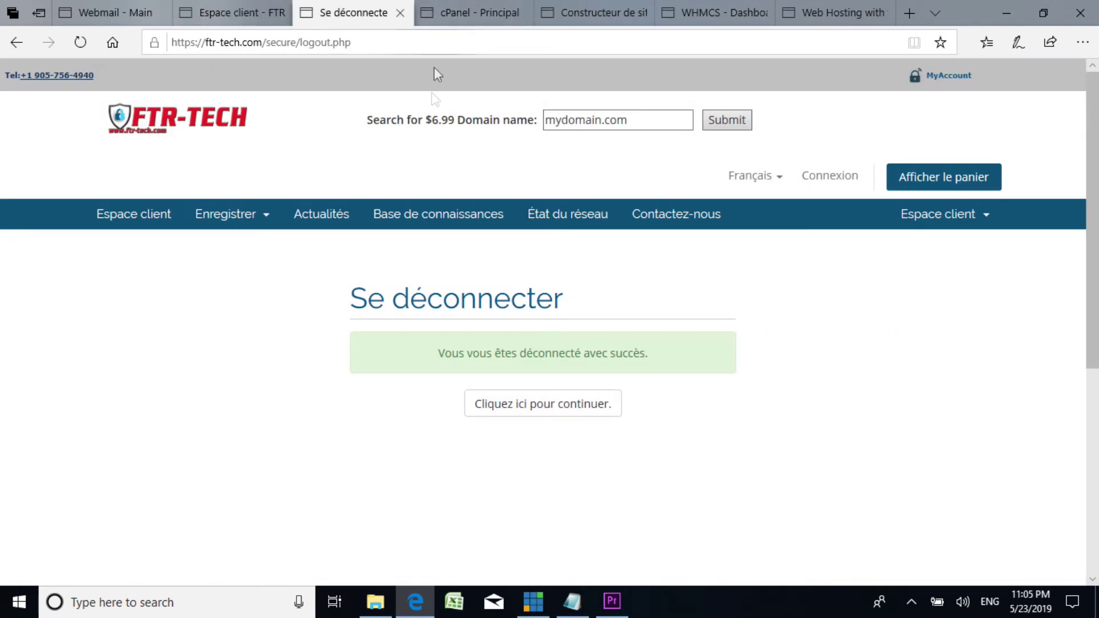
left_click(572, 601)
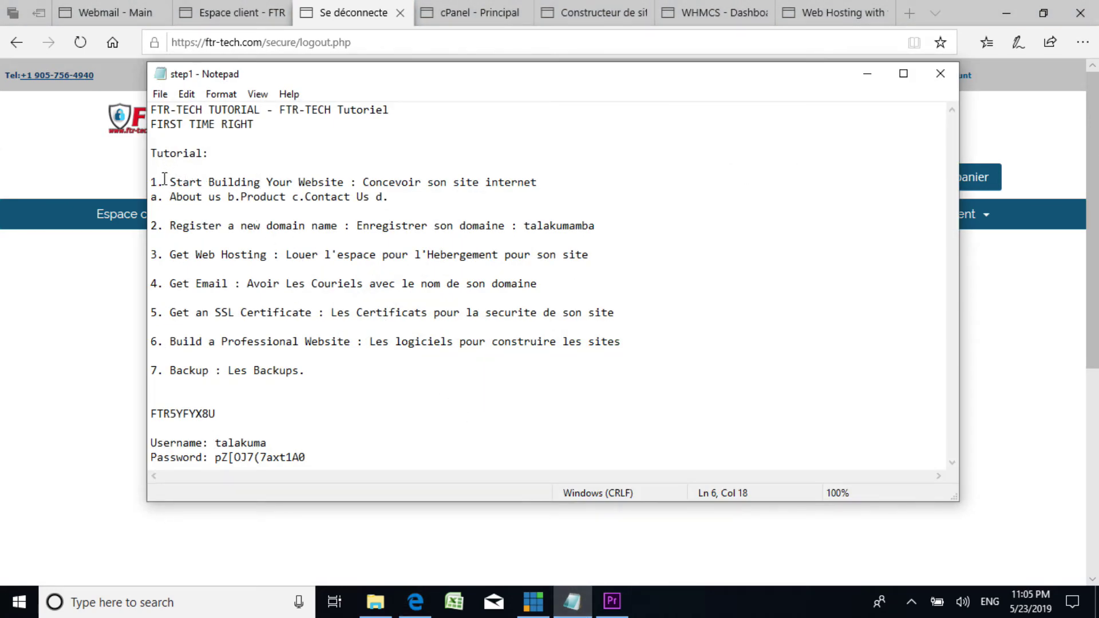
Step: Highlight step1 tutorial steps 1–7, from website building to backups, then minimize Notepad
left_click_drag(164, 179, 263, 199)
left_click_drag(391, 229, 459, 228)
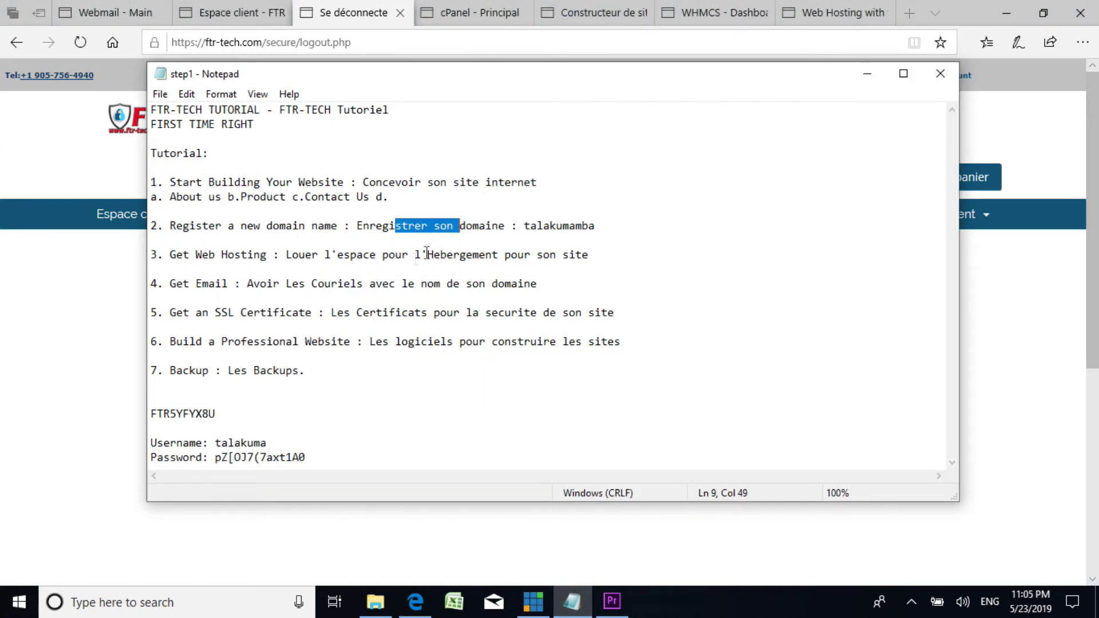
left_click_drag(350, 258, 487, 253)
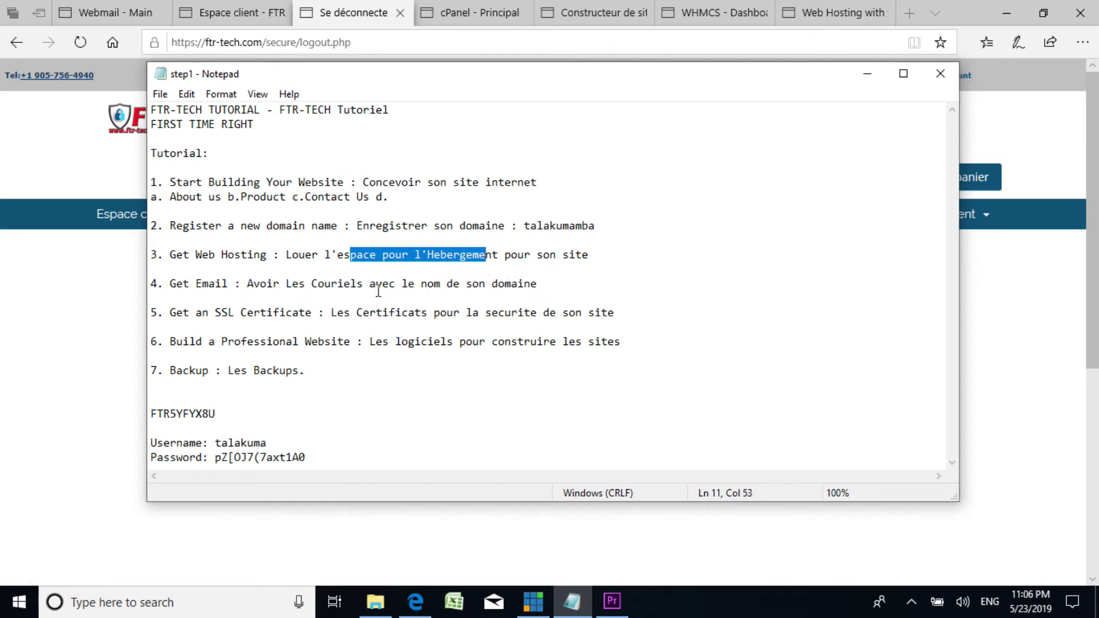
left_click_drag(304, 283, 441, 284)
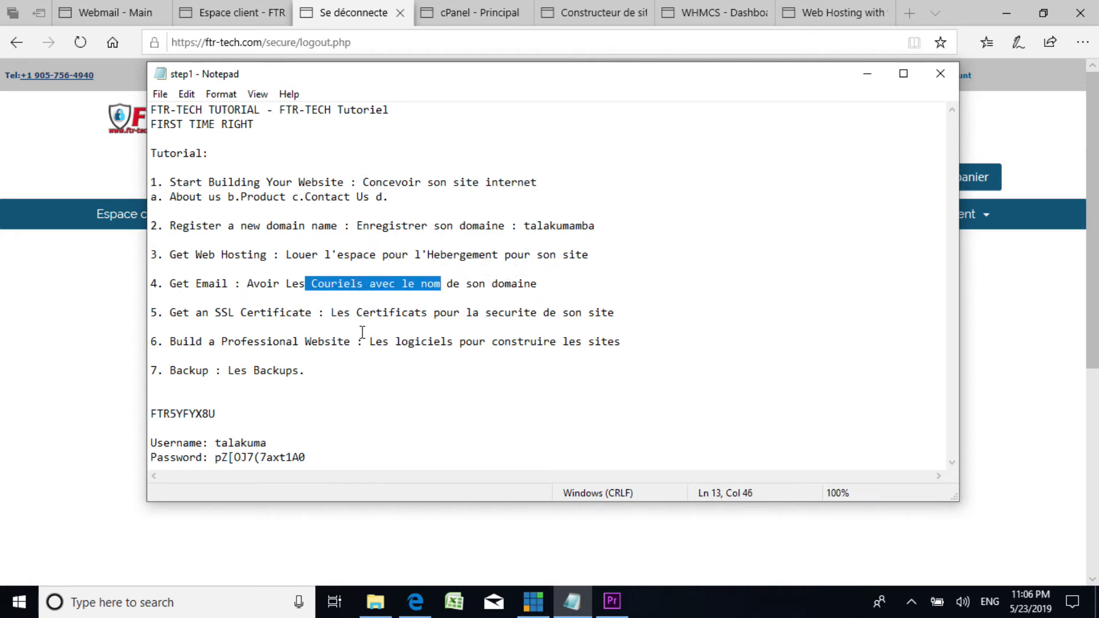
left_click_drag(344, 320, 492, 317)
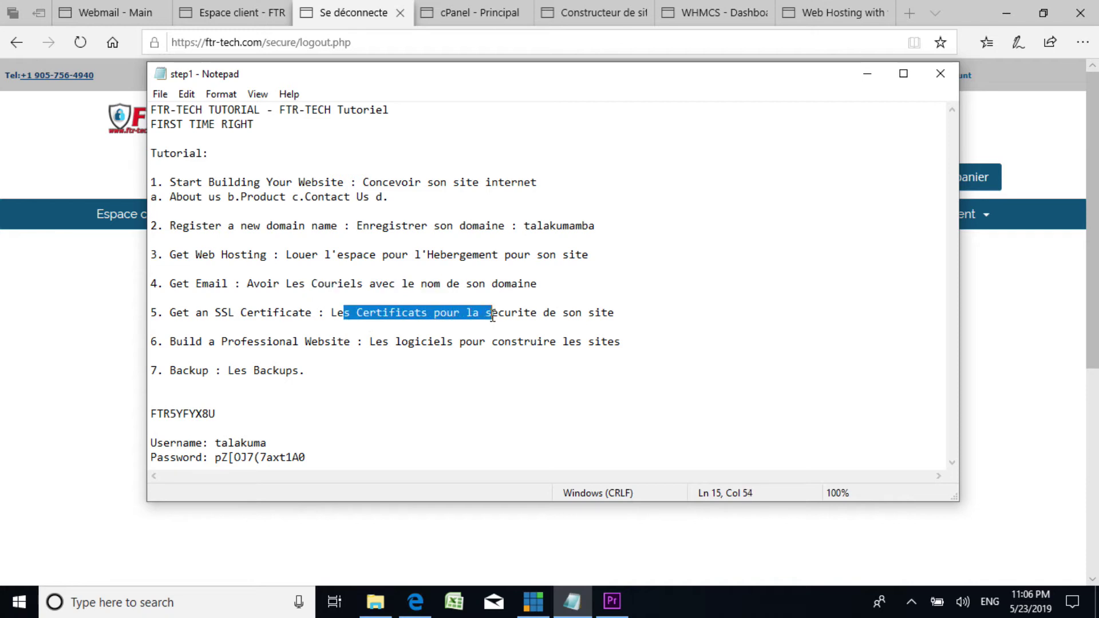
left_click_drag(301, 350, 422, 351)
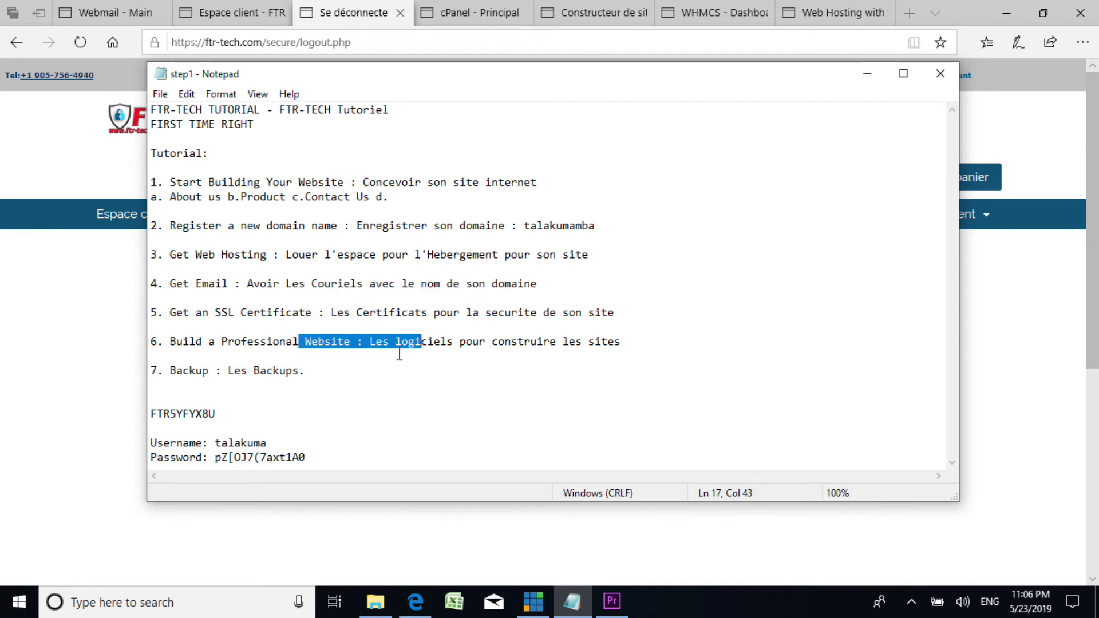
left_click(441, 344)
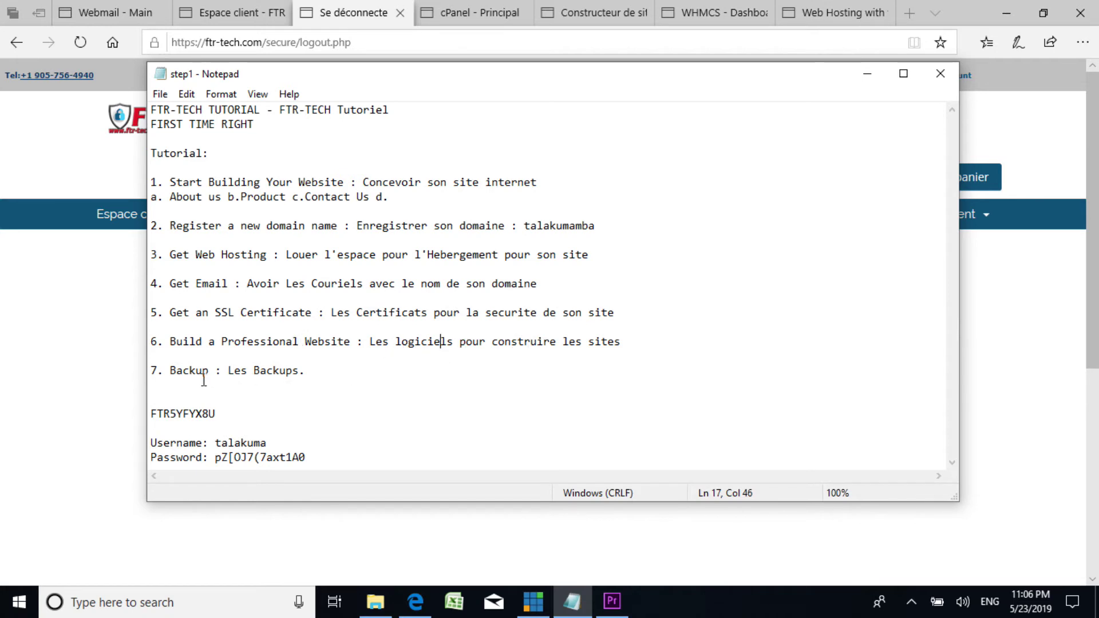
left_click_drag(204, 380, 295, 382)
left_click(297, 392)
left_click(866, 73)
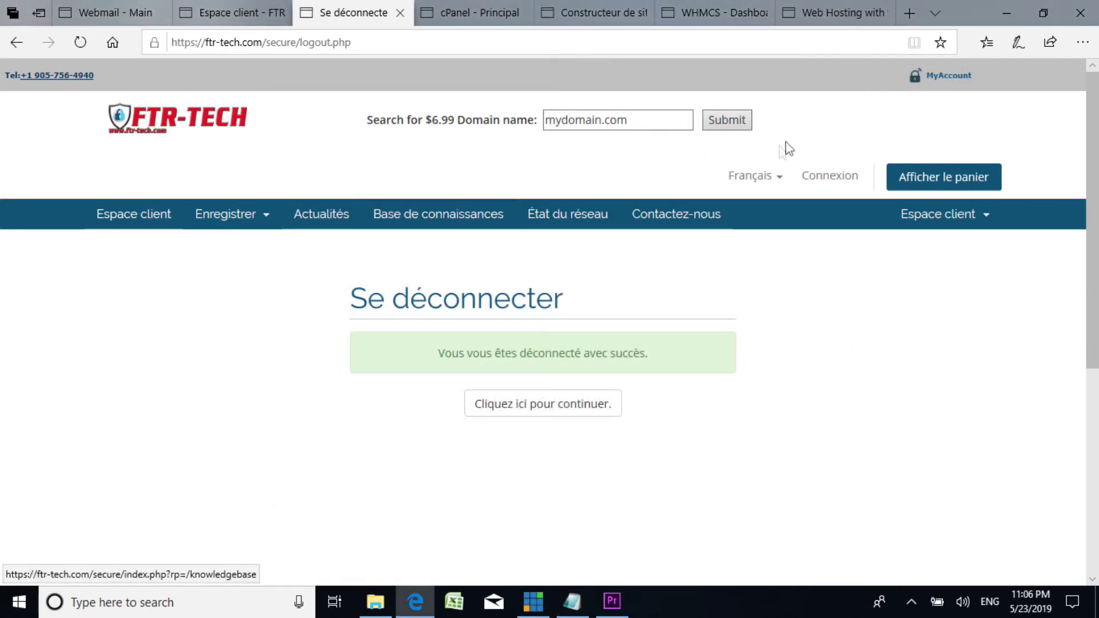
Step: Open Base de connaissances and scroll through its categories like Account, Database and Settings Email
left_click(439, 223)
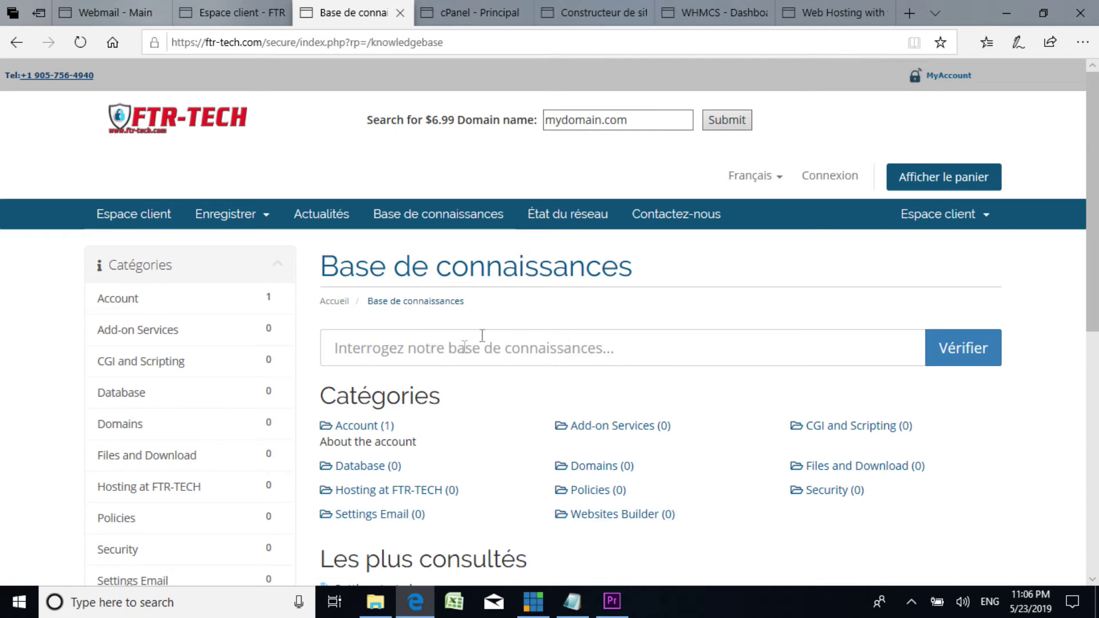
scroll(515, 320, "down", 2)
scroll(377, 301, "up", 2)
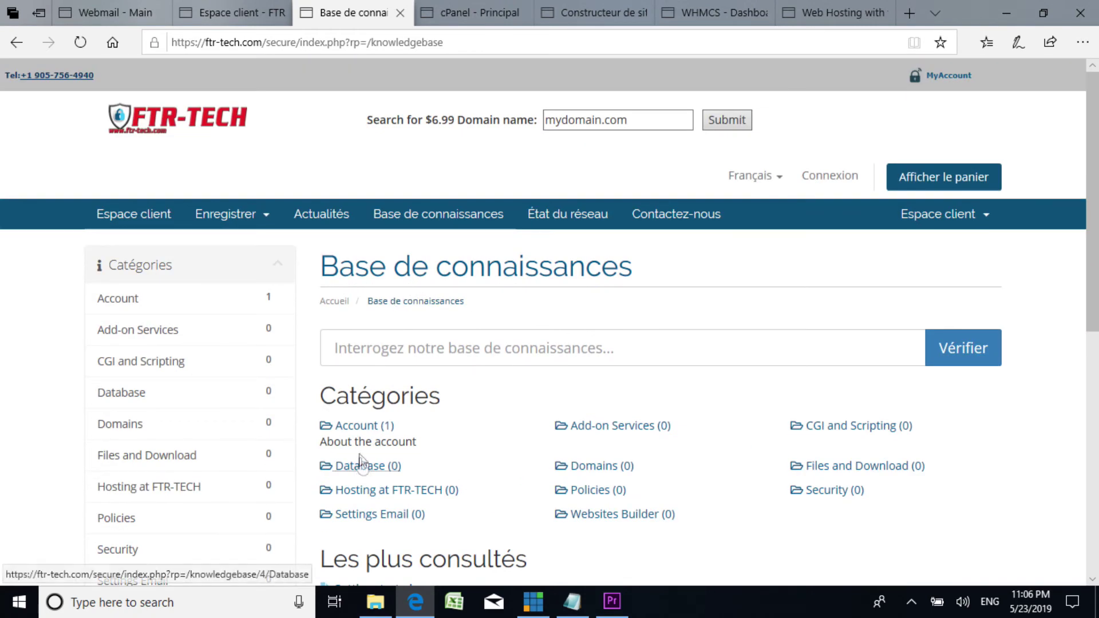
scroll(375, 444, "down", 3)
scroll(366, 395, "up", 3)
scroll(380, 401, "down", 3)
scroll(380, 399, "up", 2)
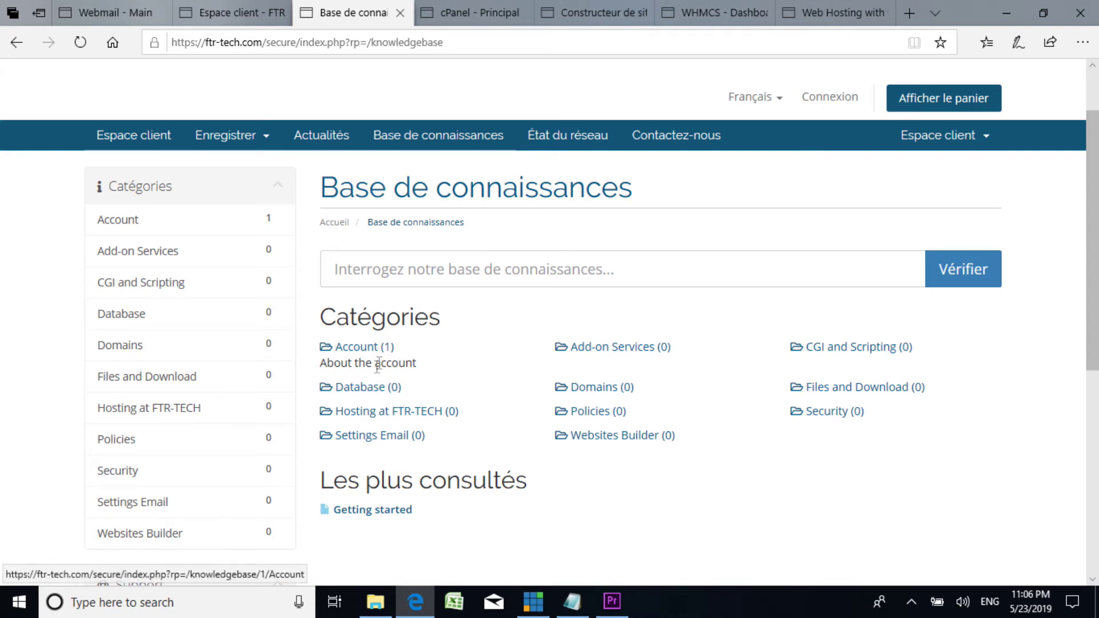
scroll(373, 339, "up", 2)
scroll(372, 343, "down", 2)
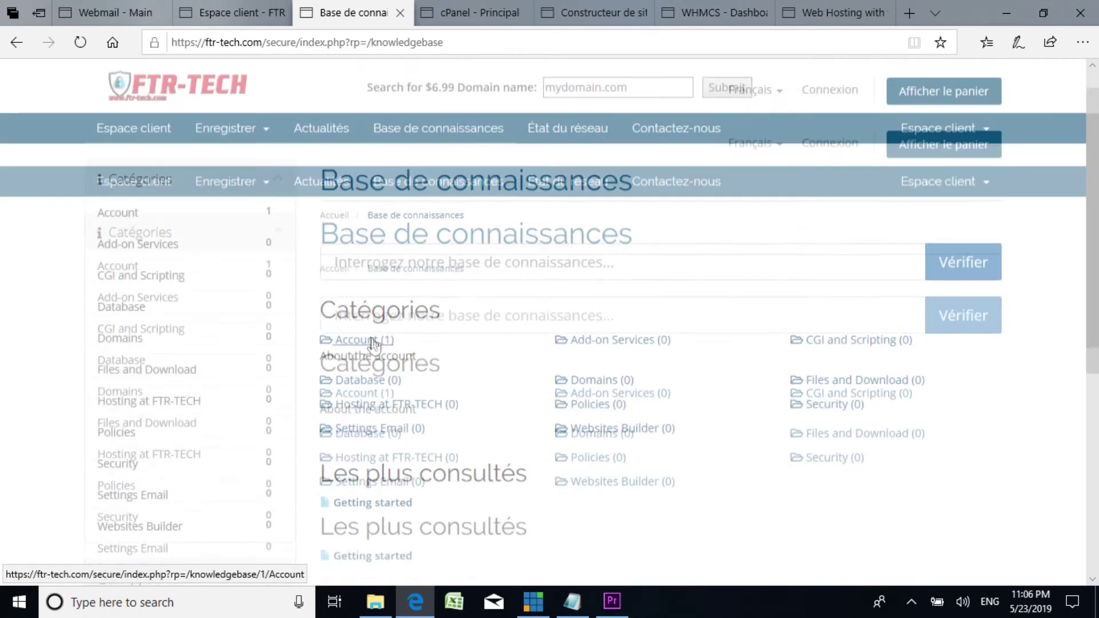
scroll(373, 345, "up", 2)
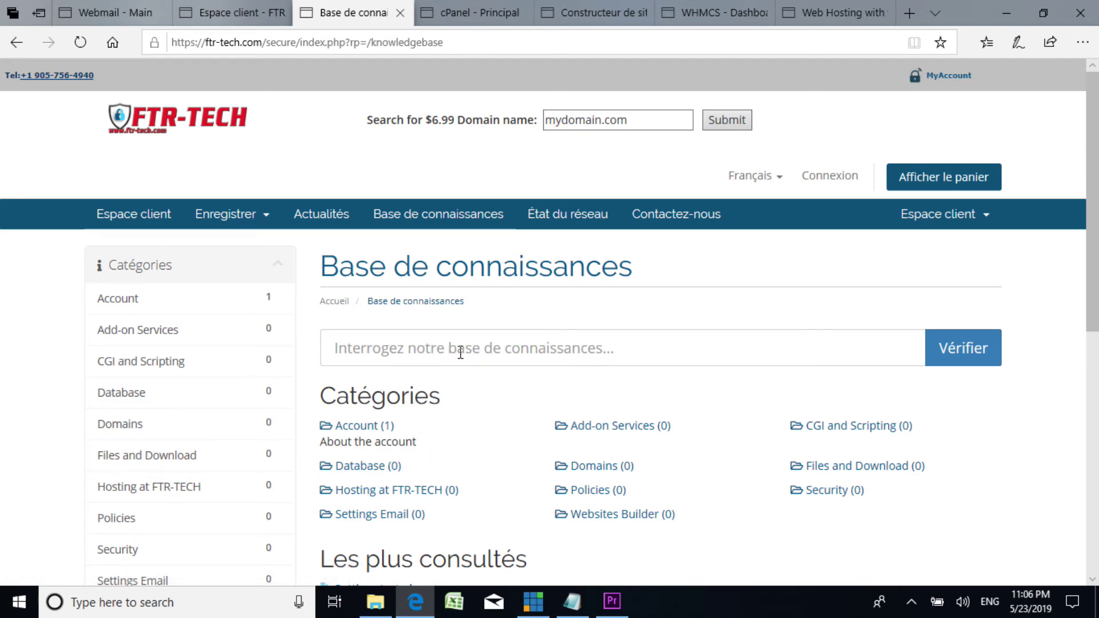
scroll(399, 344, "down", 3)
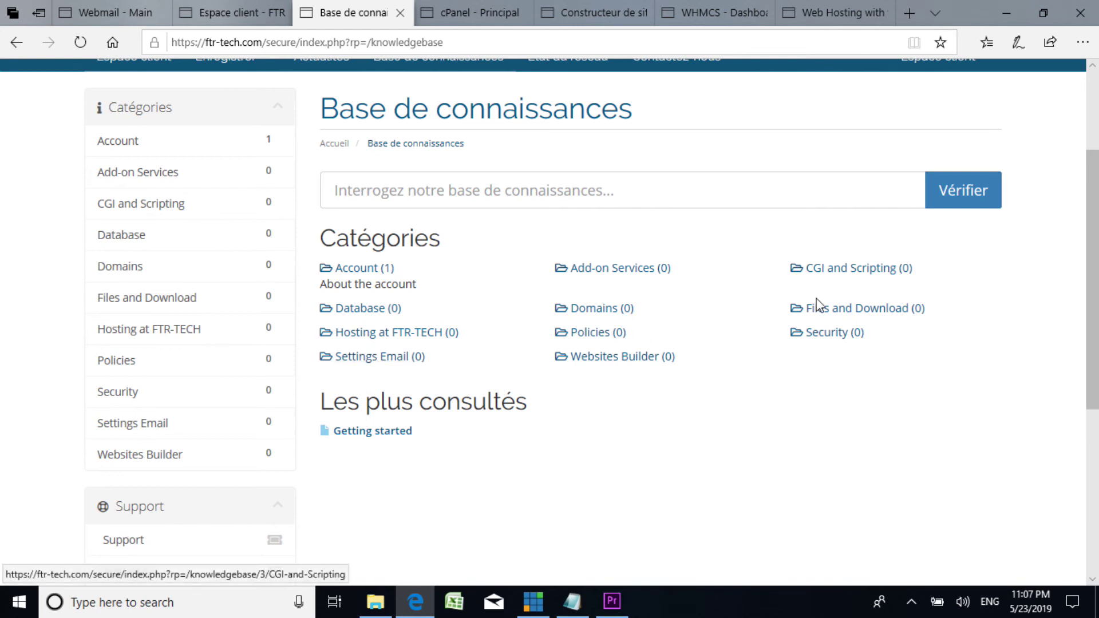
Step: Enter 'fsdf' in the knowledge base search box, then replace it with 'com'
left_click(453, 194)
type("fsdfsgf")
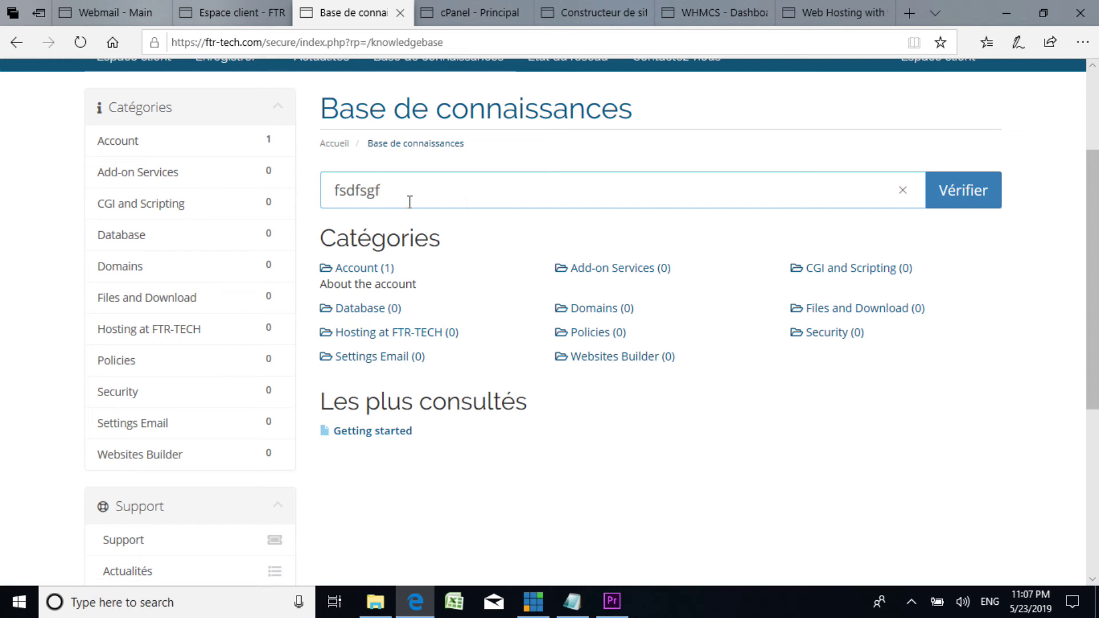
key("ctrl+a")
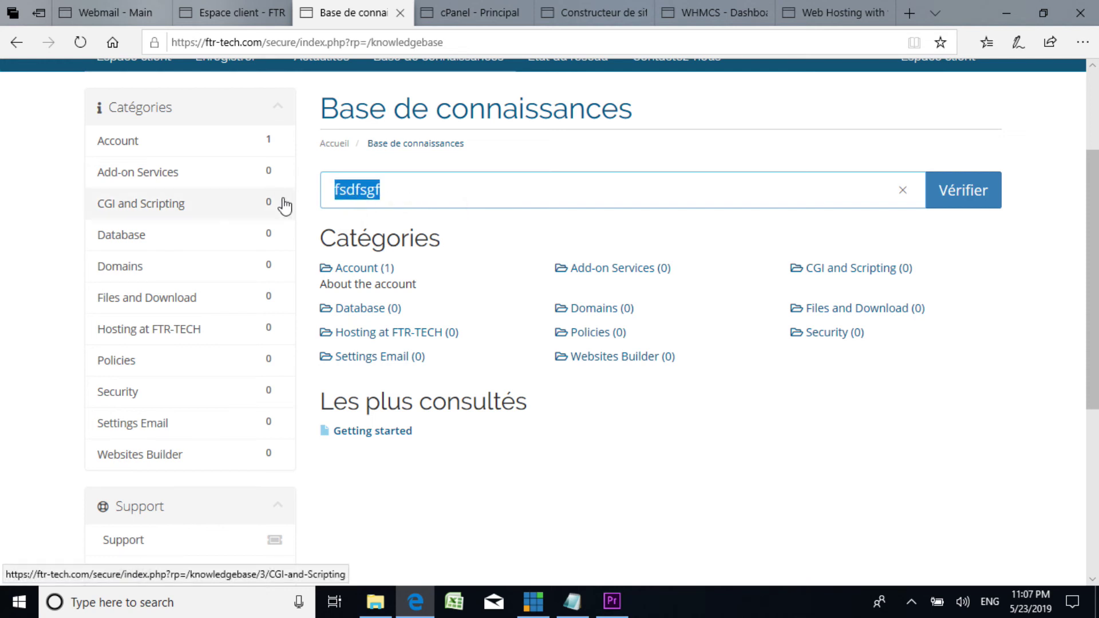
type("comke")
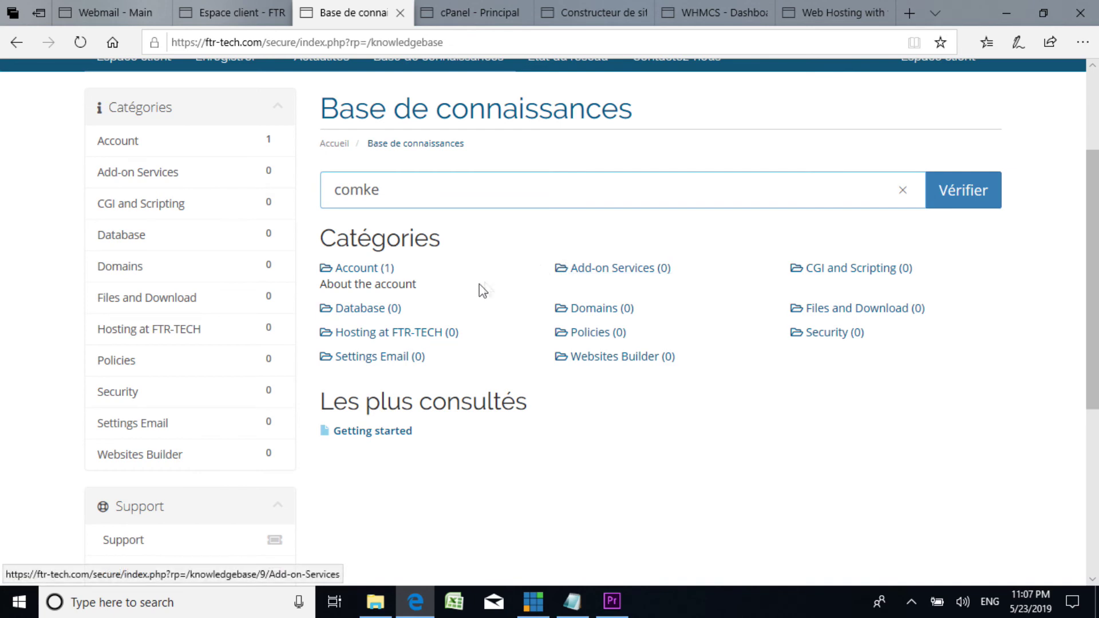
scroll(486, 287, "up", 3)
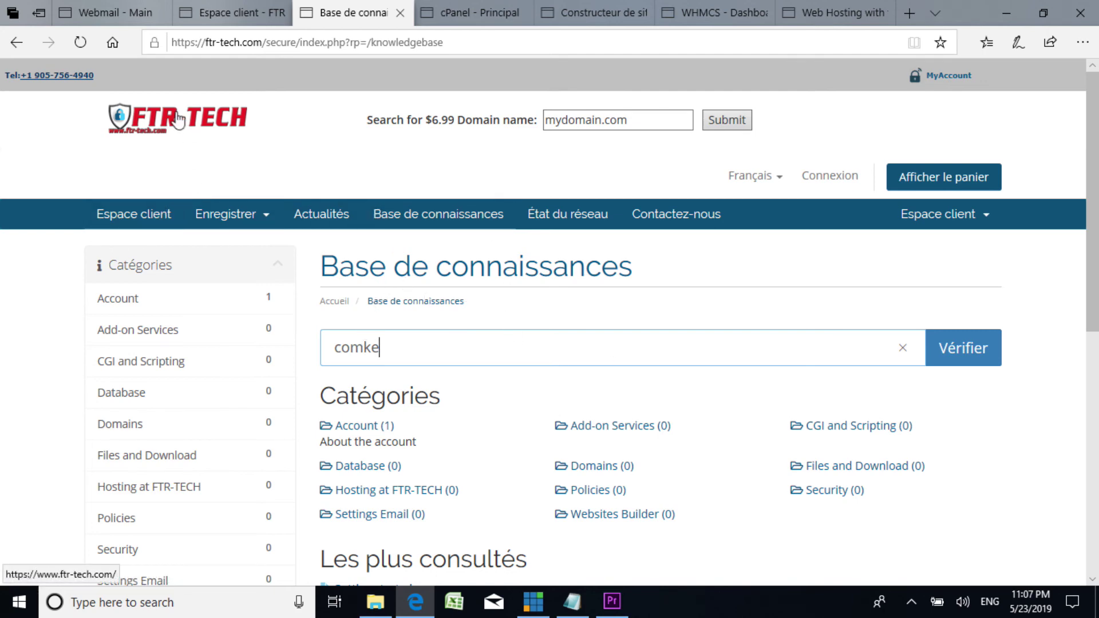
Step: Return to the FTR-TECH home page, jump to the Starter, Starter PLUS and BUSINESS plans, then scroll back up
left_click(194, 138)
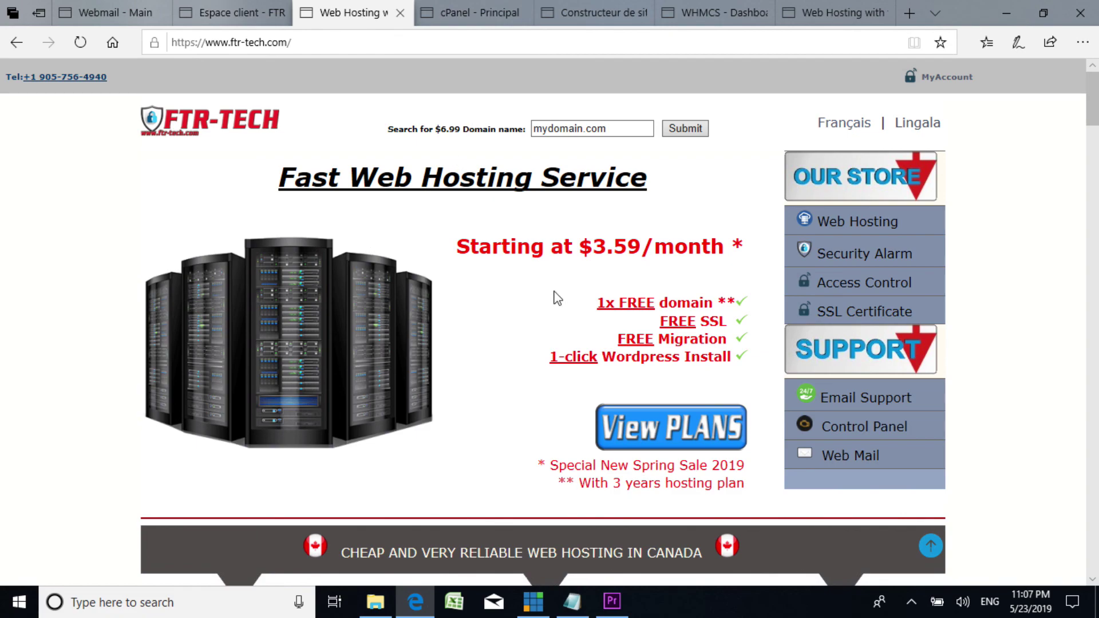
scroll(555, 293, "down", 2)
left_click(658, 350)
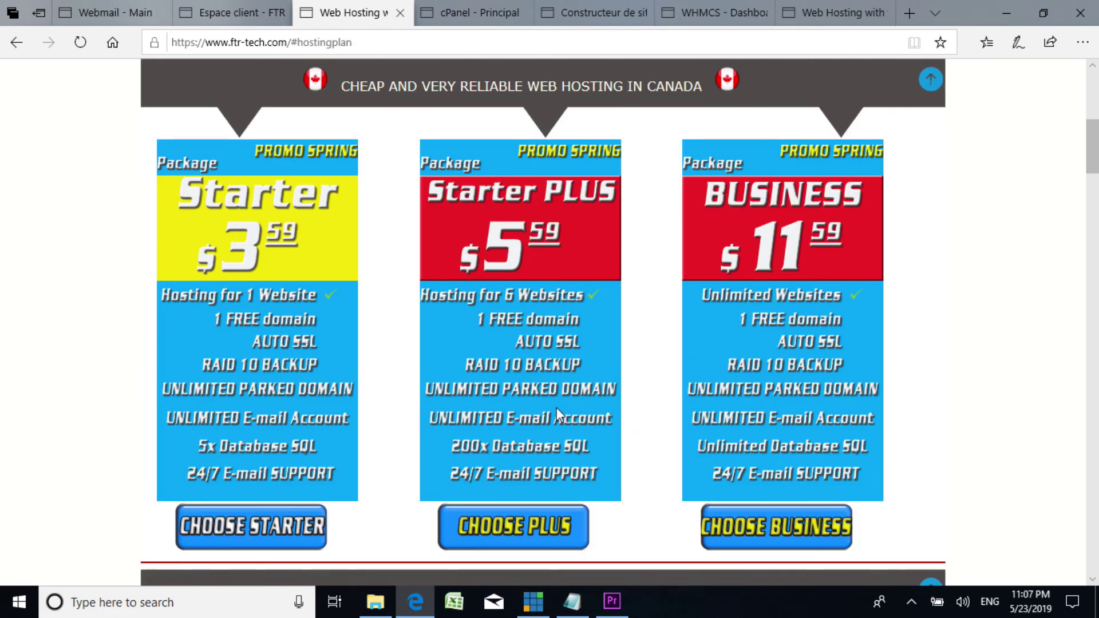
scroll(556, 407, "down", 6)
scroll(836, 232, "up", 15)
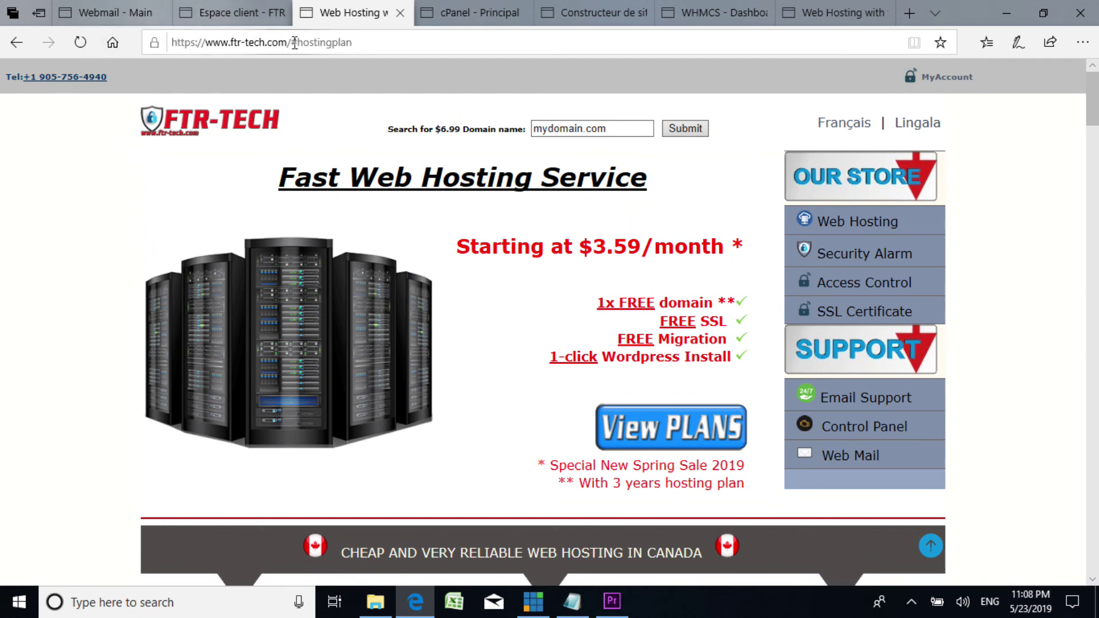
scroll(356, 339, "down", 8)
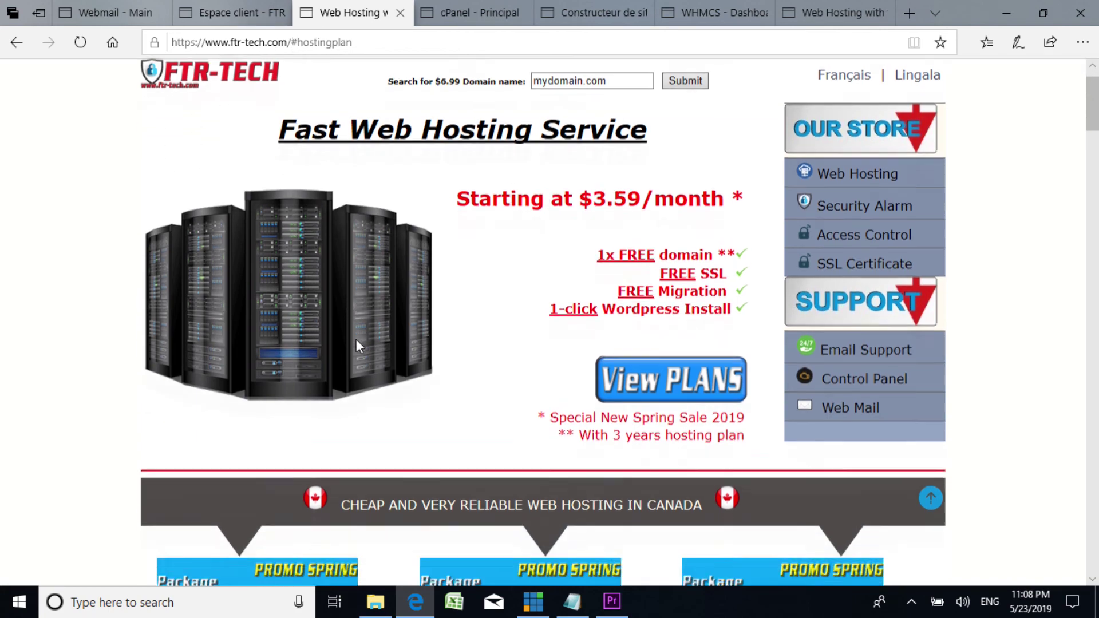
scroll(355, 331, "up", 7)
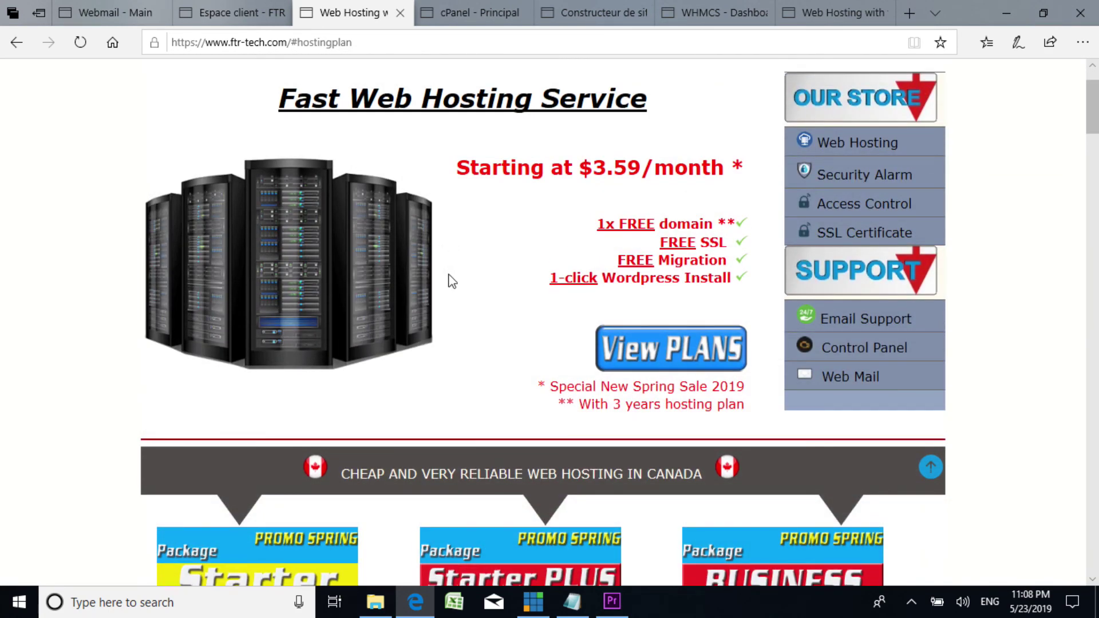
scroll(309, 201, "up", 1)
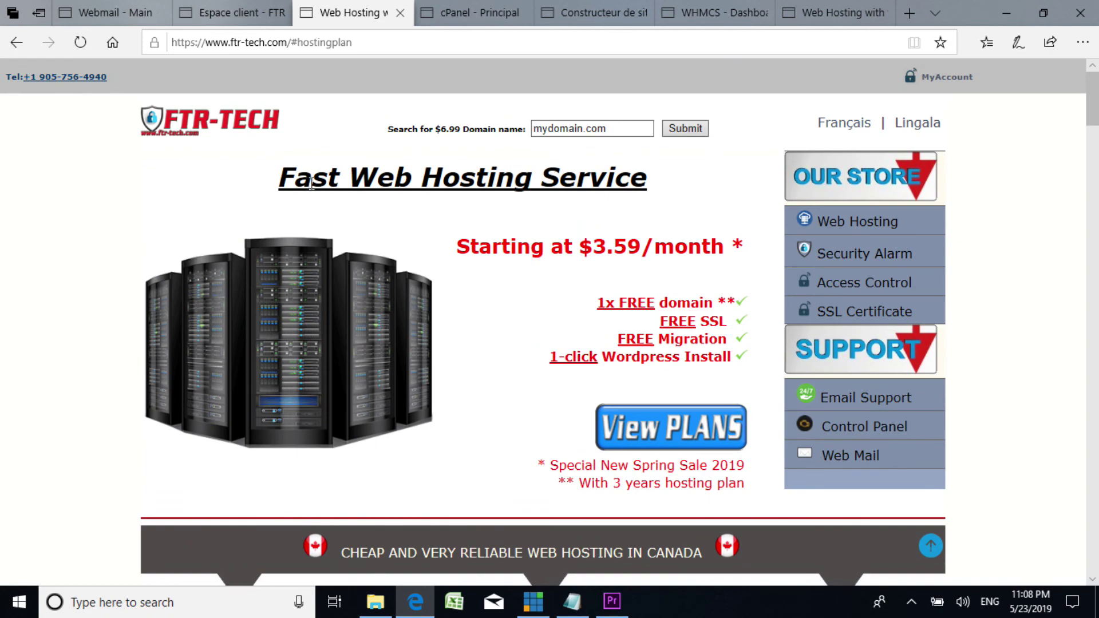
scroll(329, 235, "down", 7)
scroll(331, 240, "up", 6)
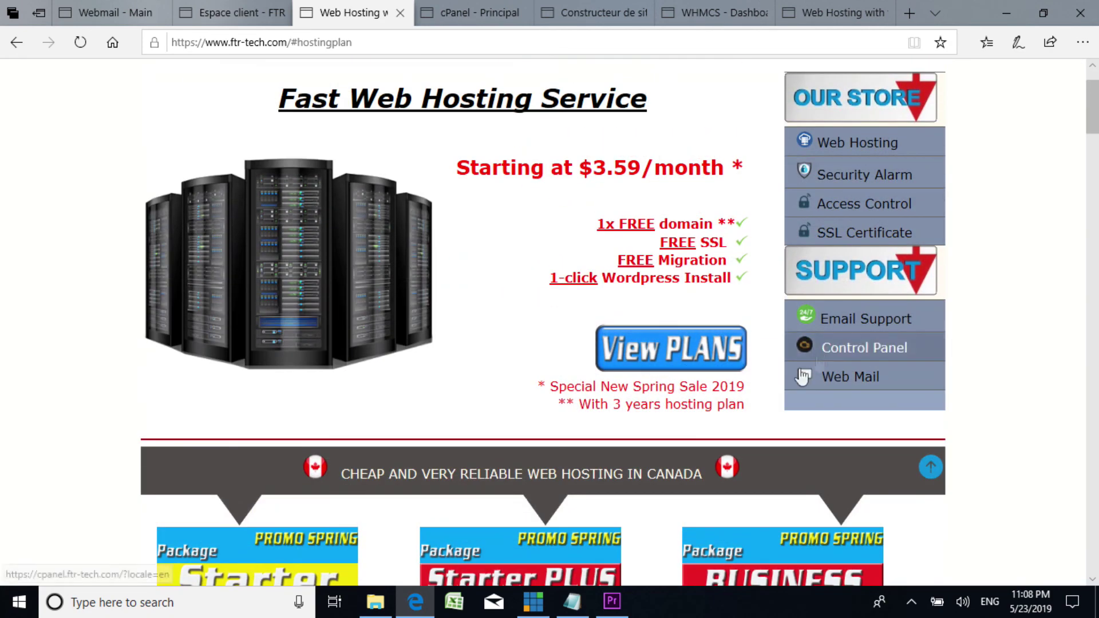
scroll(523, 358, "up", 1)
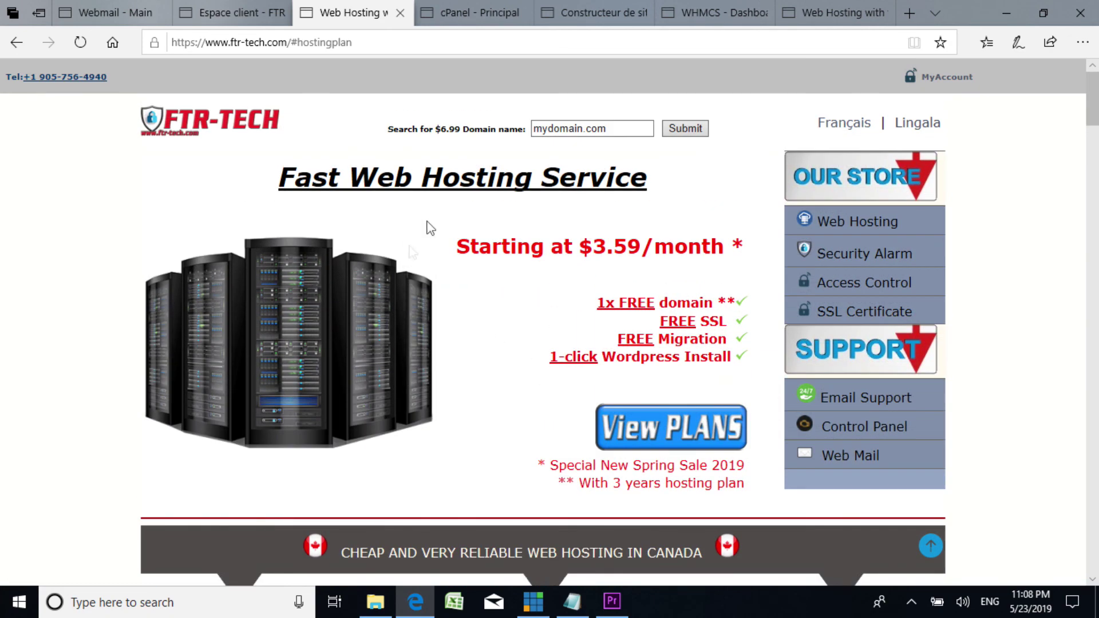